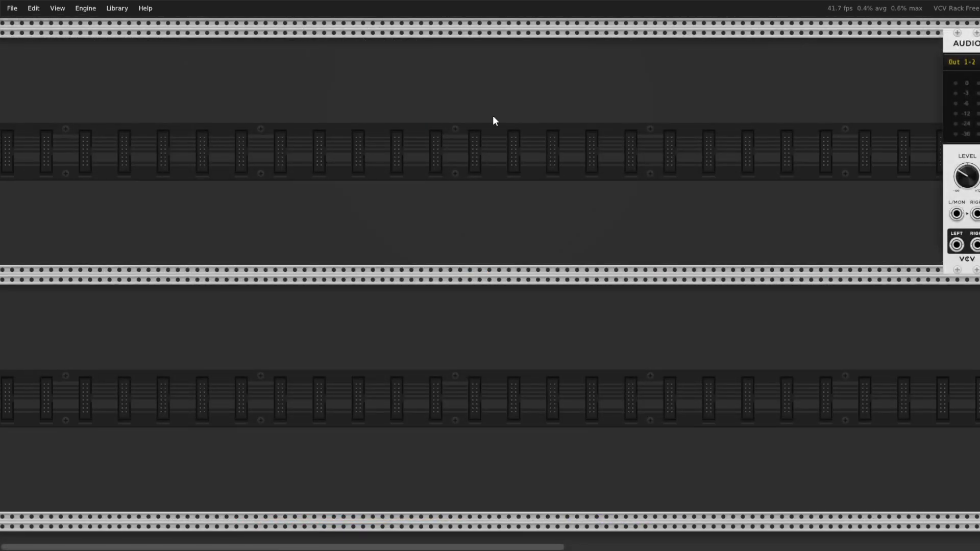
# Open the module browser over the empty rack space and filter the modules to the VCV brand
pyautogui.hscroll(3, 228, 164)
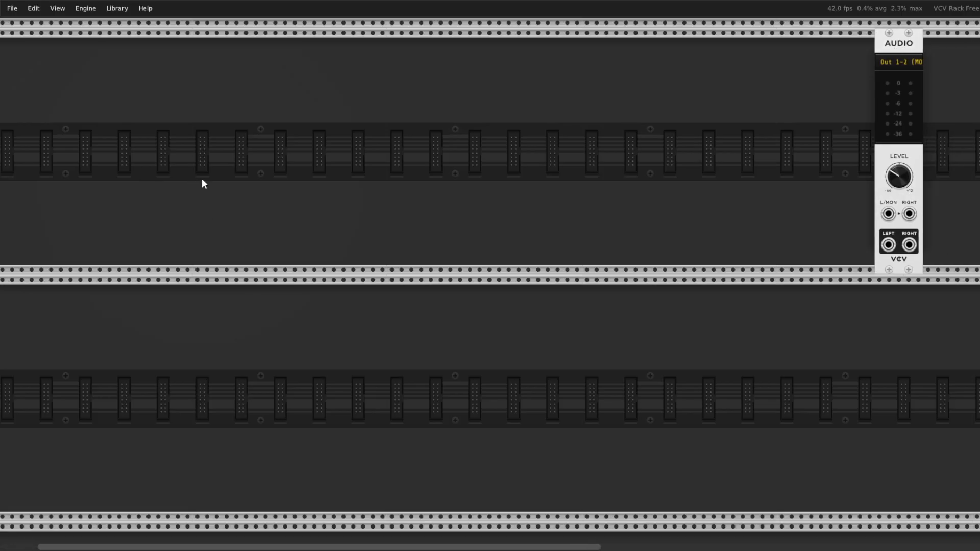
pyautogui.rightClick(168, 172)
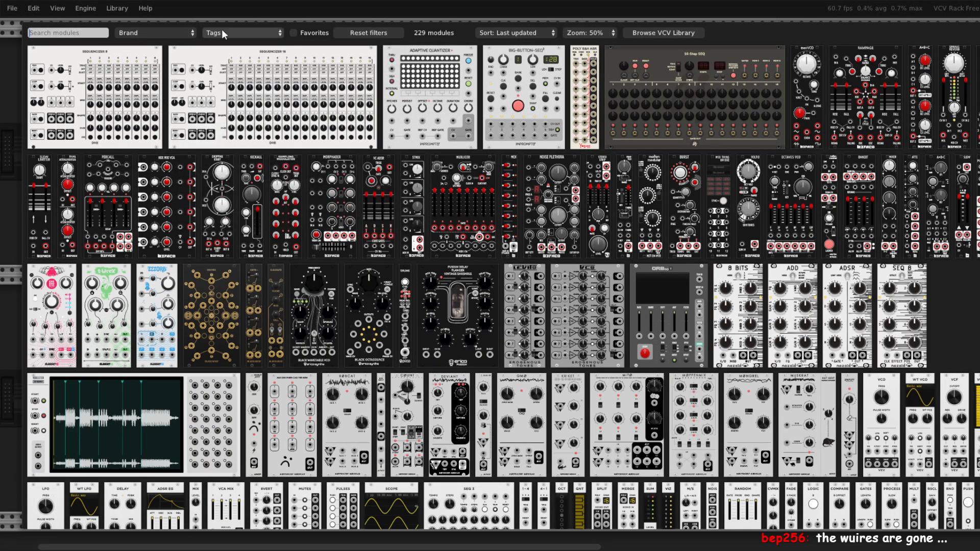
pyautogui.click(251, 32)
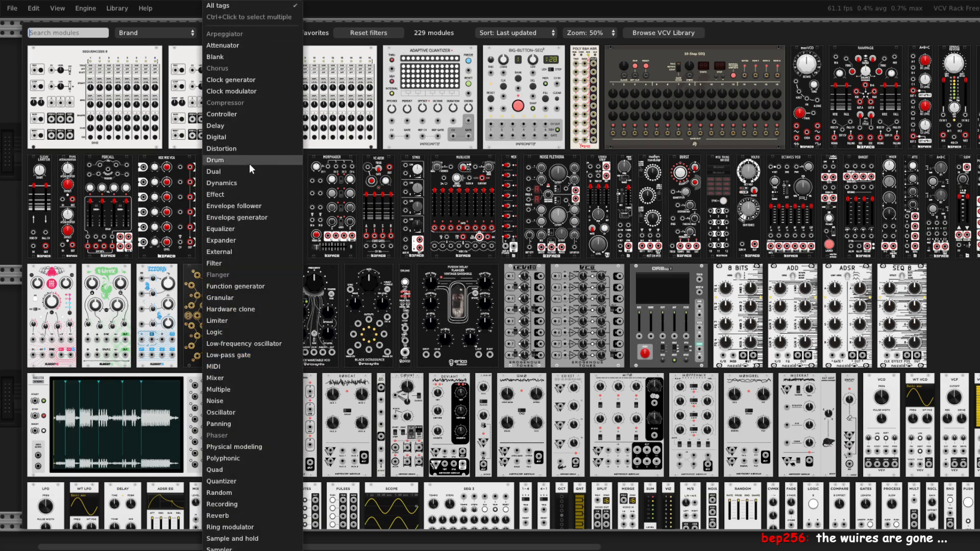
pyautogui.click(160, 48)
pyautogui.click(154, 32)
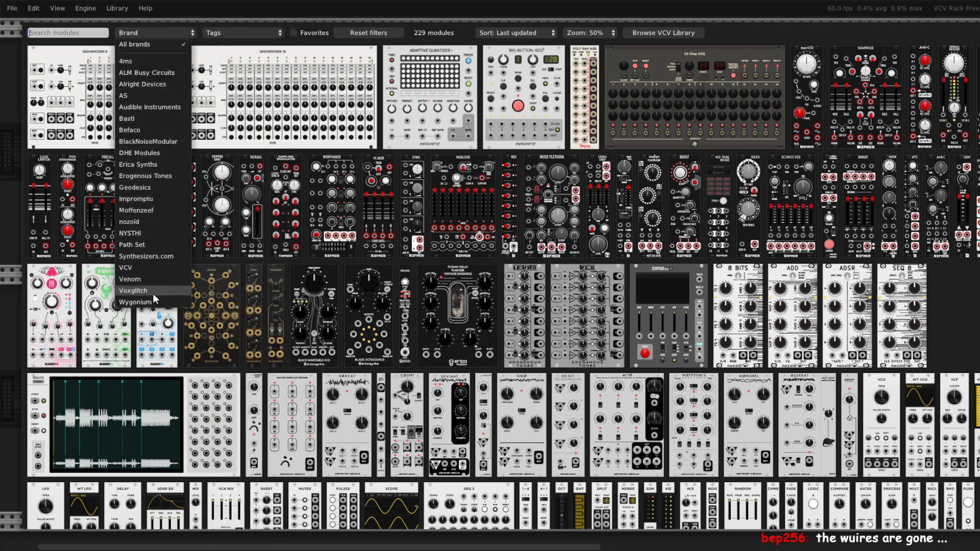
pyautogui.click(153, 274)
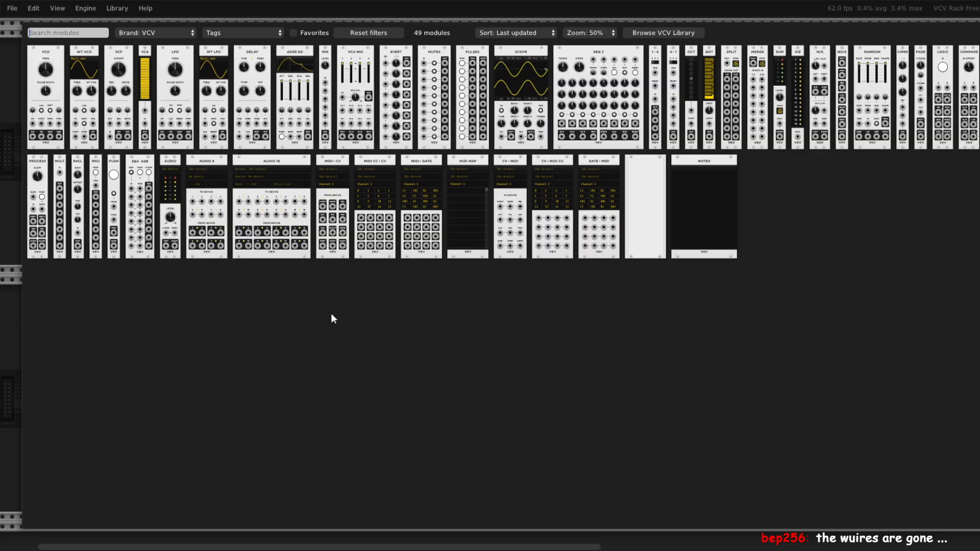
# Add a VCO module to the upper rack row and a Scope module directly beside the Audio module
pyautogui.click(46, 60)
pyautogui.moveTo(211, 44); pyautogui.dragTo(254, 65)
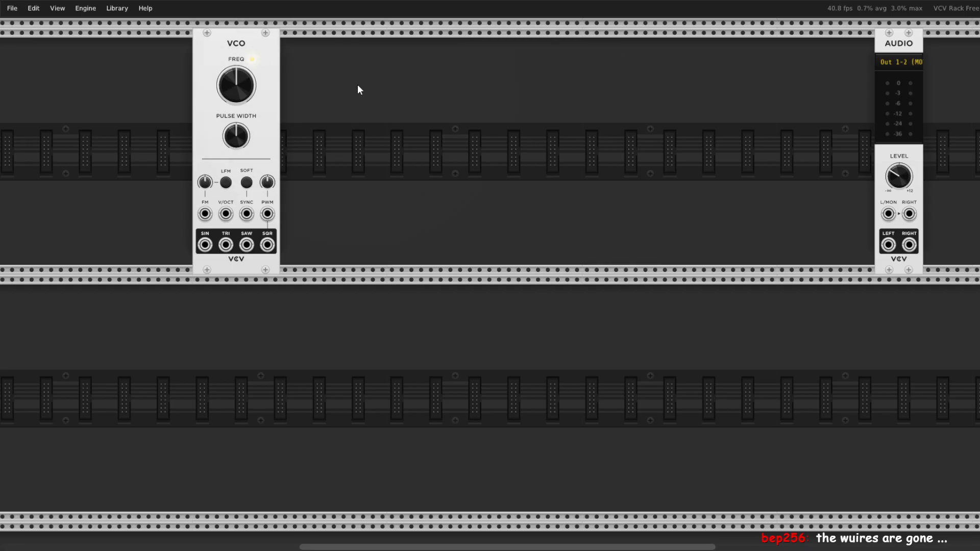
pyautogui.rightClick(491, 268)
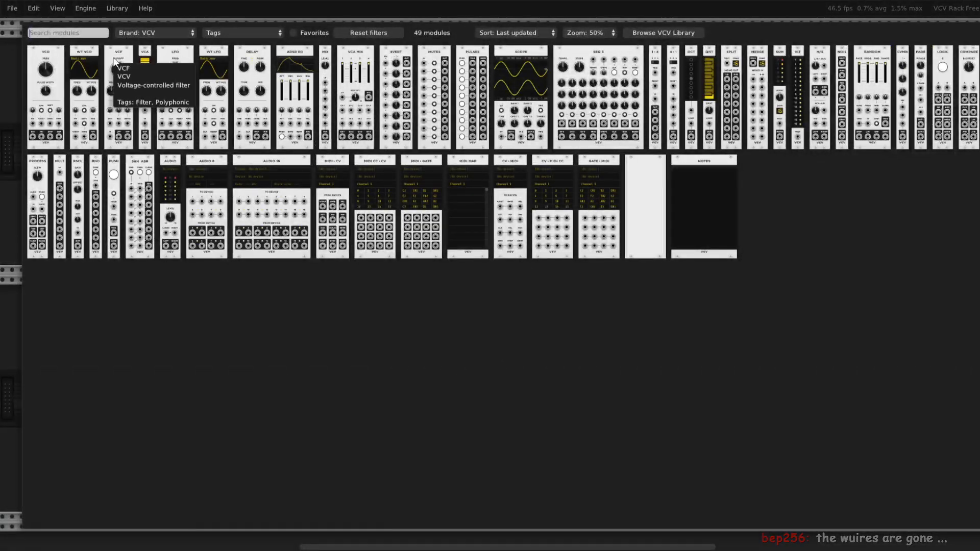
pyautogui.click(522, 63)
pyautogui.moveTo(501, 56); pyautogui.dragTo(835, 54)
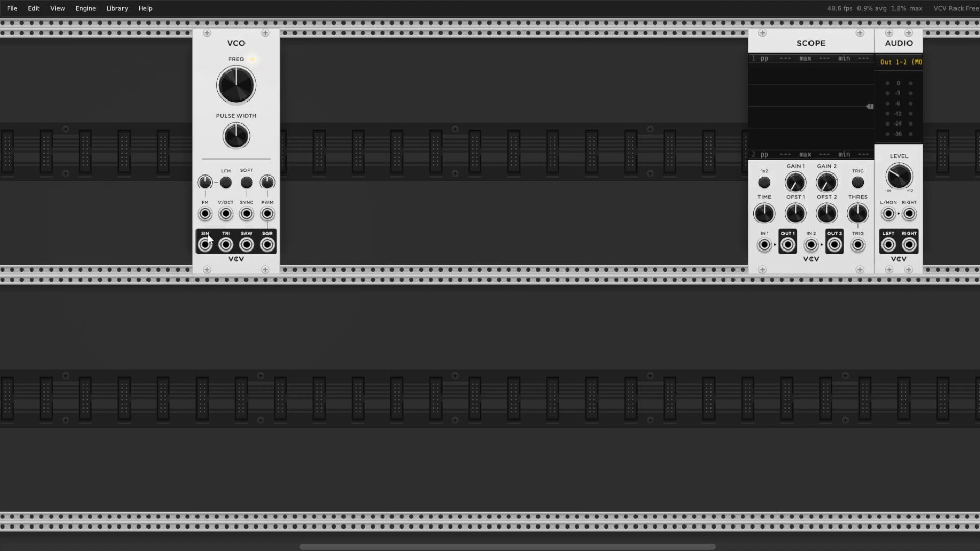
pyautogui.moveTo(205, 245); pyautogui.dragTo(837, 337)
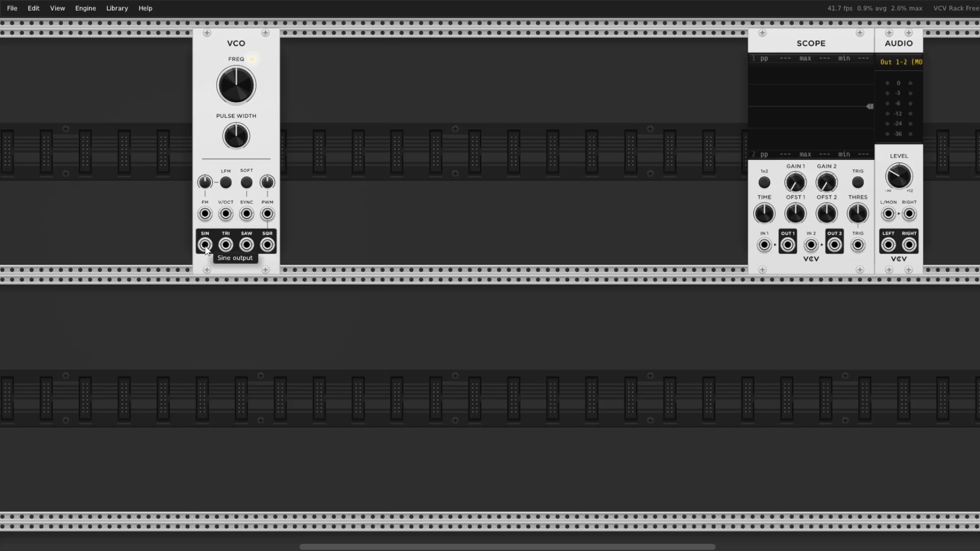
pyautogui.moveTo(226, 245); pyautogui.dragTo(618, 321)
pyautogui.moveTo(246, 245); pyautogui.dragTo(833, 374)
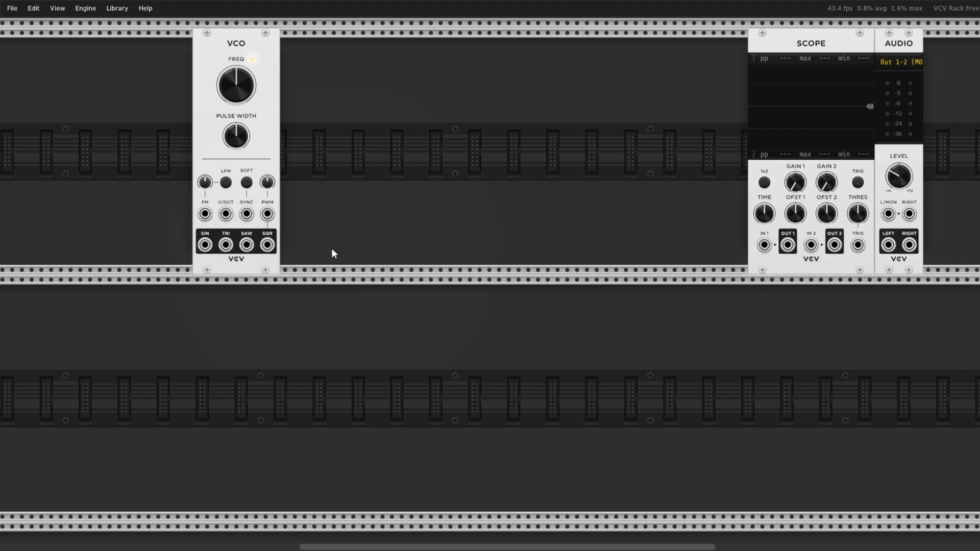
# Patch the VCO's sine output into Scope input 1, and steady the trace with a shorter time span and the trigger toggle
pyautogui.moveTo(205, 245); pyautogui.dragTo(764, 245)
pyautogui.moveTo(764, 218)
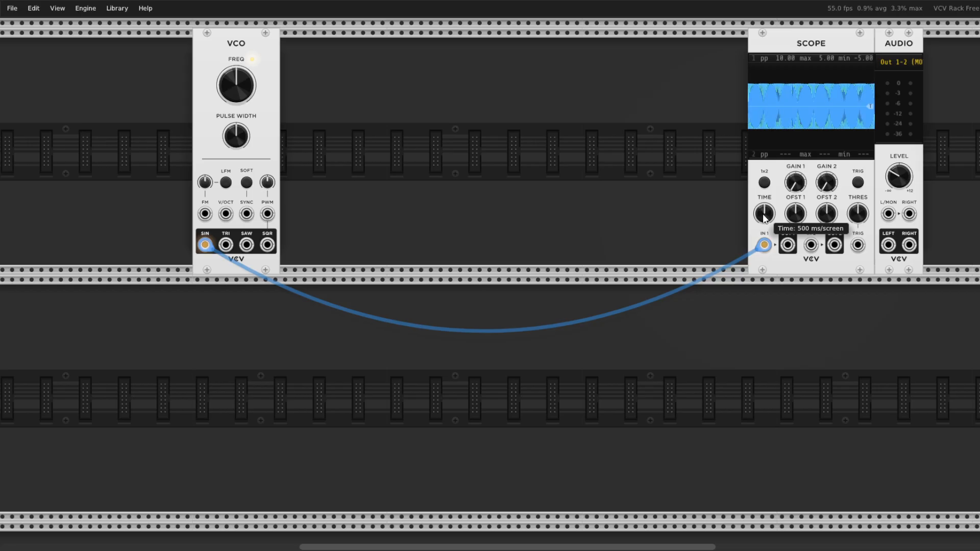
pyautogui.moveTo(765, 218); pyautogui.dragTo(765, 156)
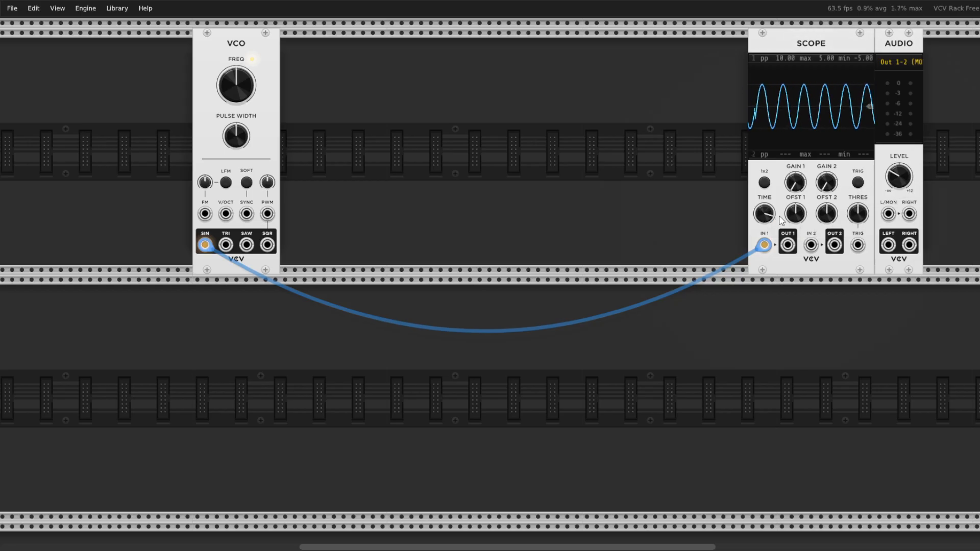
pyautogui.click(857, 181)
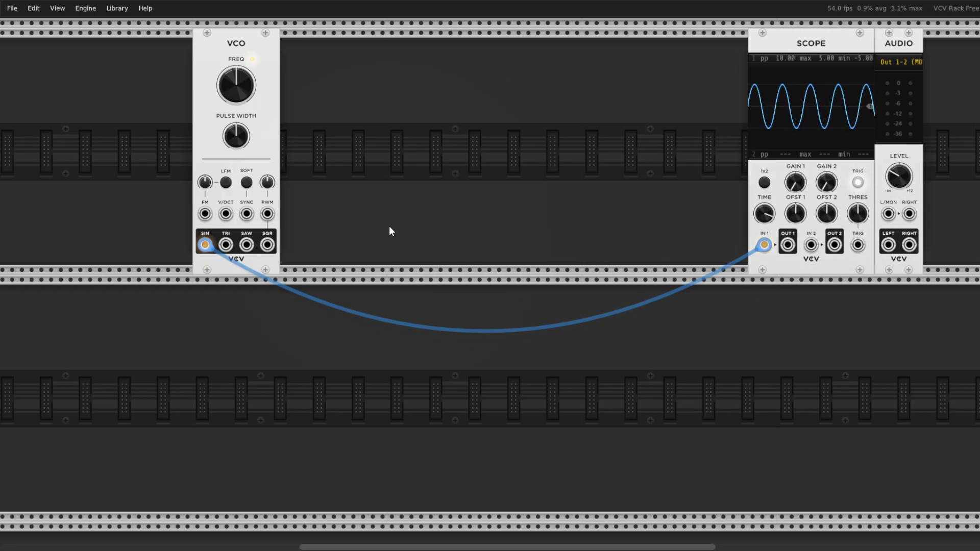
# Try the VCO's sawtooth output on the Scope at a changed frequency, and return to the sine output at the default frequency
pyautogui.moveTo(204, 245); pyautogui.dragTo(246, 245)
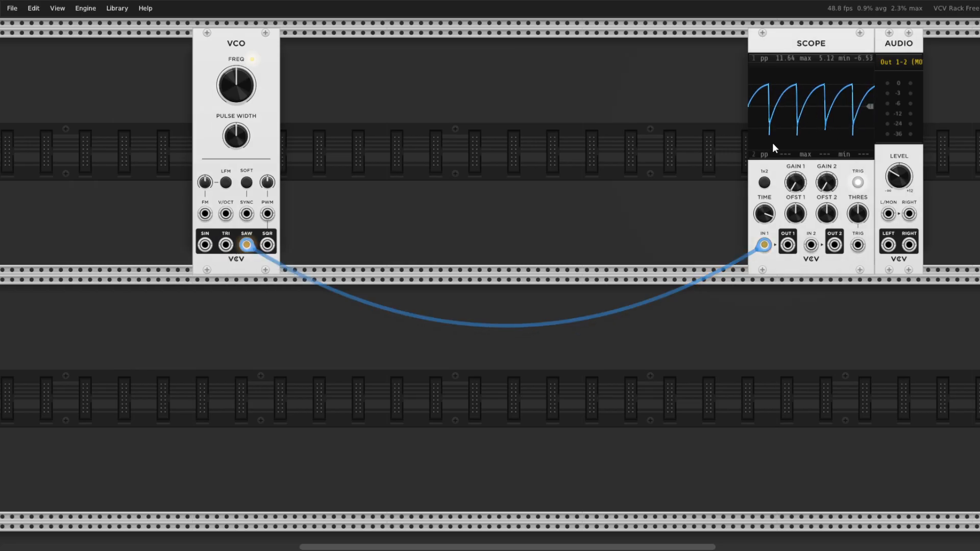
pyautogui.moveTo(259, 105); pyautogui.dragTo(260, 128)
pyautogui.moveTo(234, 84); pyautogui.dragTo(234, 56)
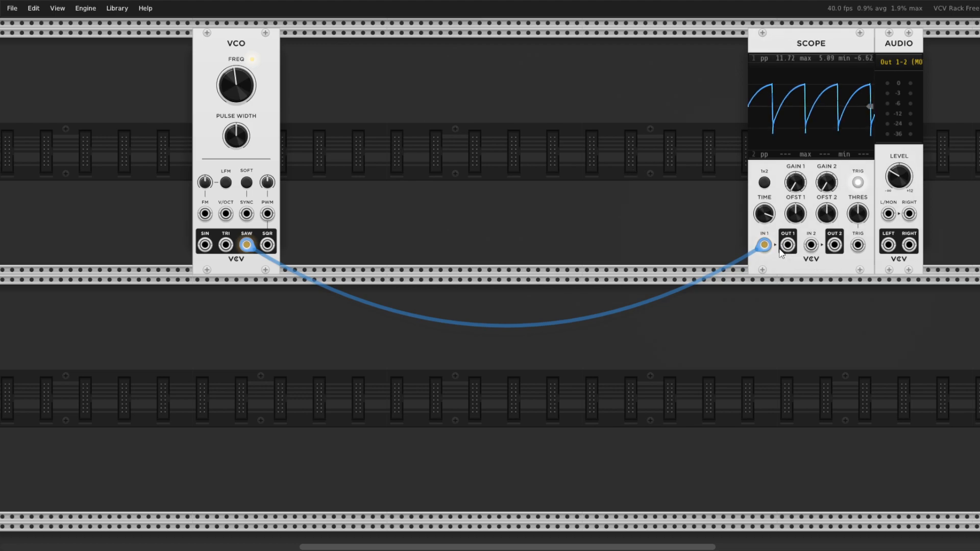
pyautogui.moveTo(247, 243); pyautogui.dragTo(205, 245)
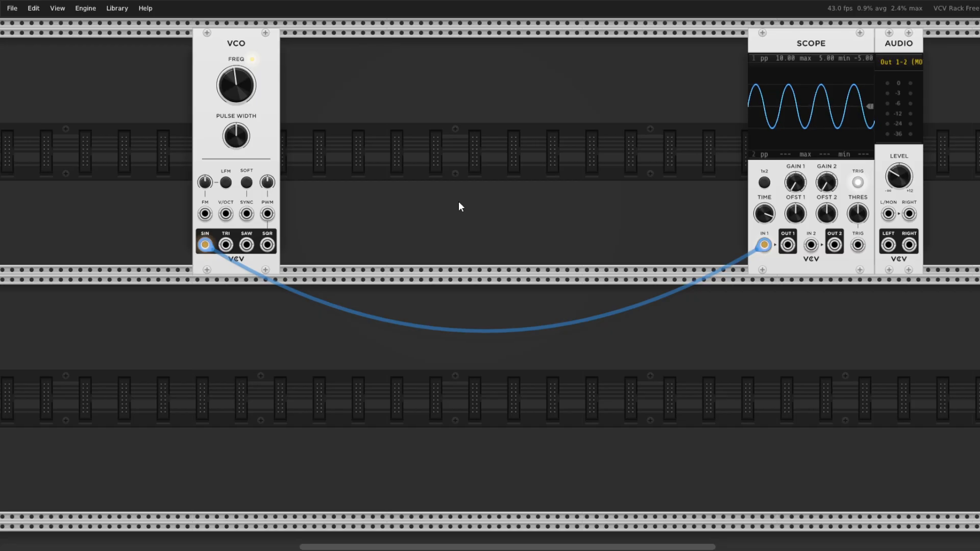
pyautogui.doubleClick(241, 85)
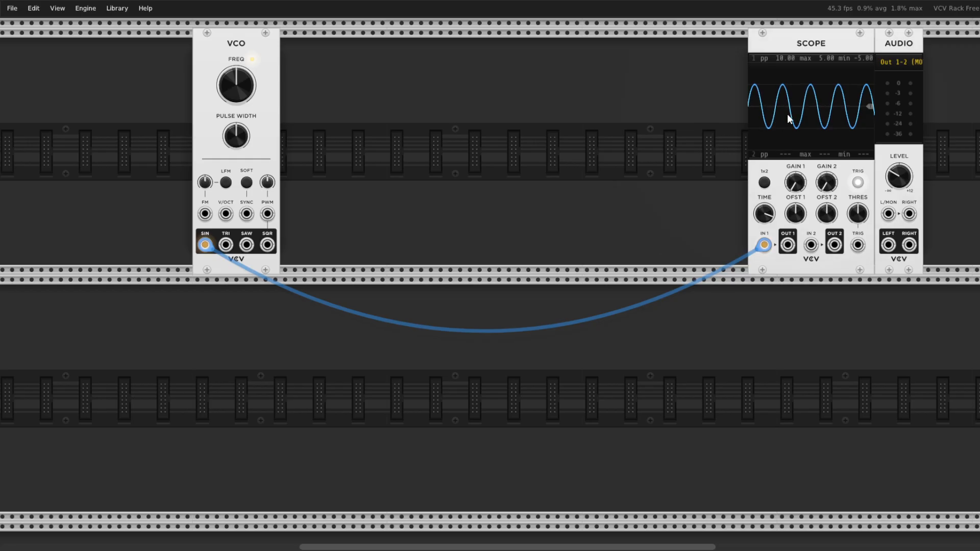
# Shift the VCO module slightly towards the Scope, and reset its frequency to the default after trying a lower one
pyautogui.moveTo(242, 90)
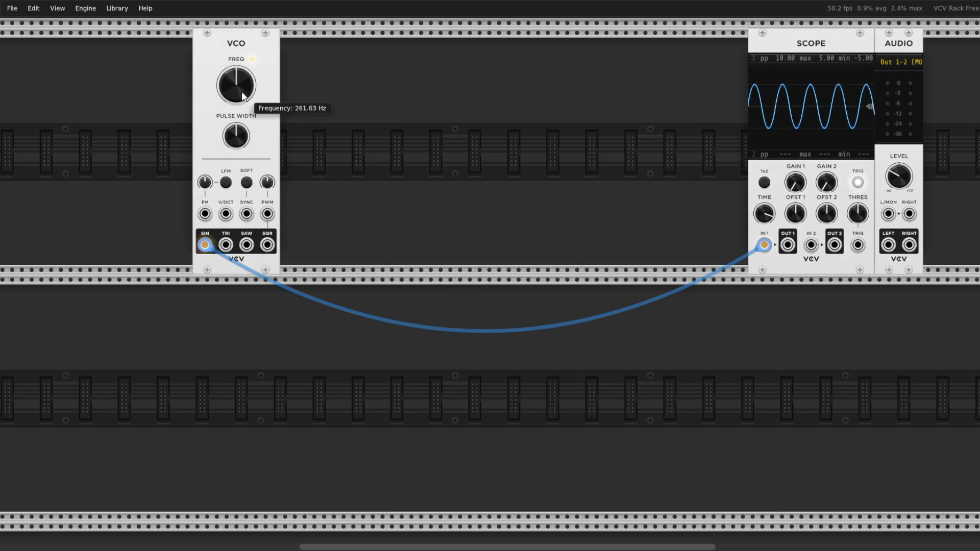
pyautogui.moveTo(242, 90); pyautogui.dragTo(242, 98)
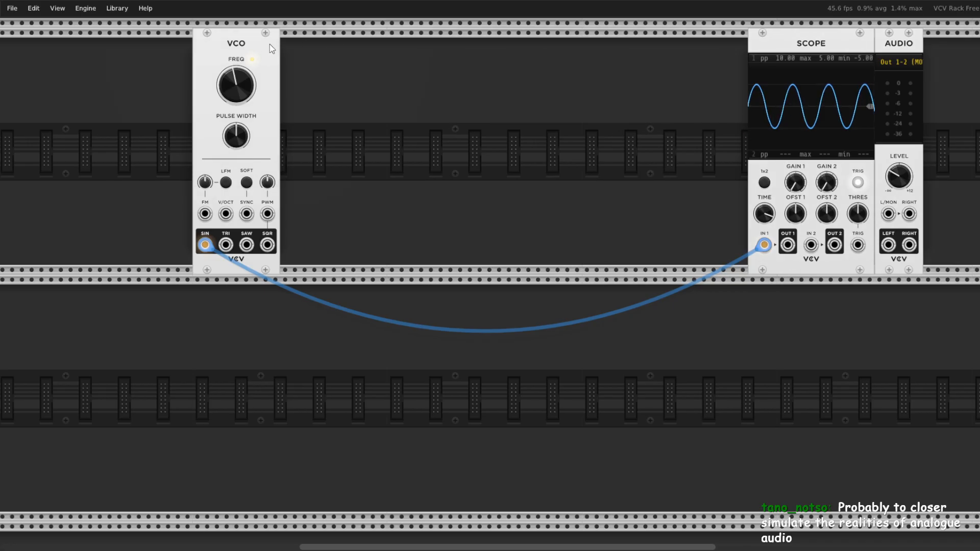
pyautogui.moveTo(270, 44); pyautogui.dragTo(299, 46)
pyautogui.doubleClick(270, 92)
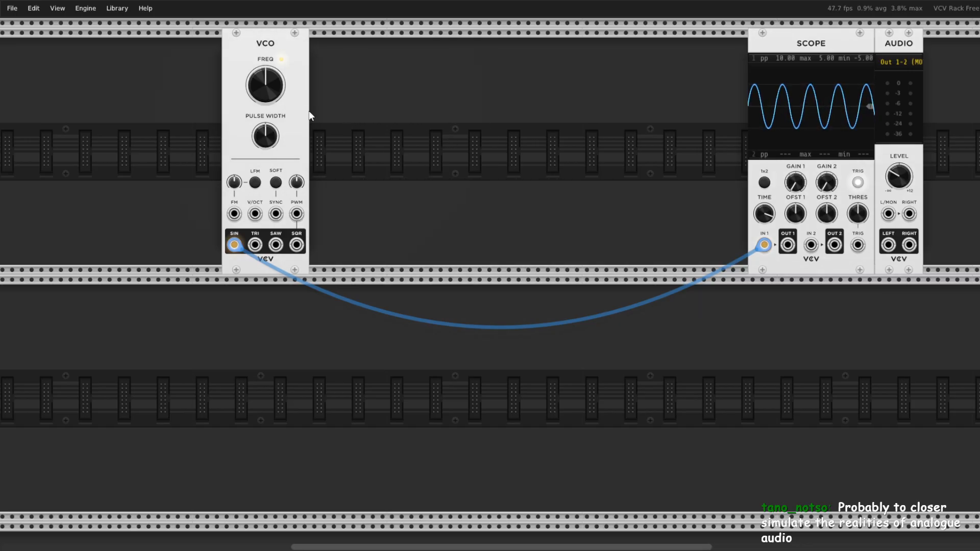
# Move the Scope input 1 cable to the VCO's square output, try a larger pulse width, and return it to 50%
pyautogui.moveTo(276, 86)
pyautogui.mouseDown()
pyautogui.moveTo(276, 164)
pyautogui.moveTo(276, 92)
pyautogui.moveTo(221, 258)
pyautogui.moveTo(236, 246)
pyautogui.moveTo(297, 246)
pyautogui.mouseUp()
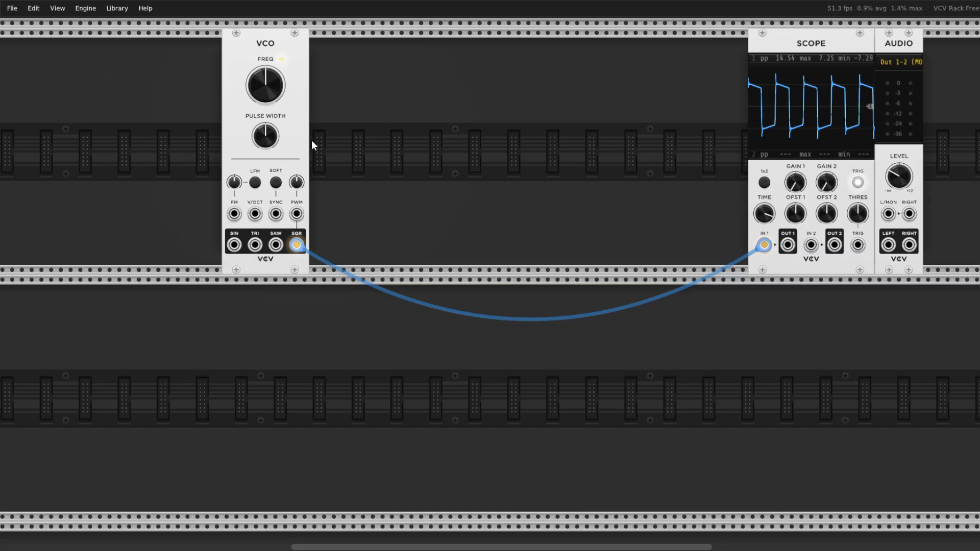
pyautogui.moveTo(272, 143)
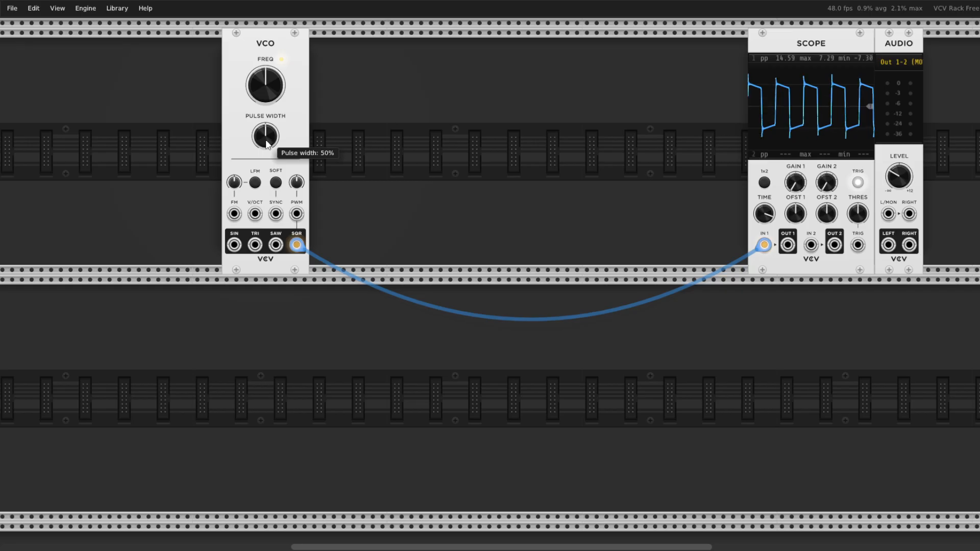
pyautogui.moveTo(266, 137); pyautogui.dragTo(265, 112)
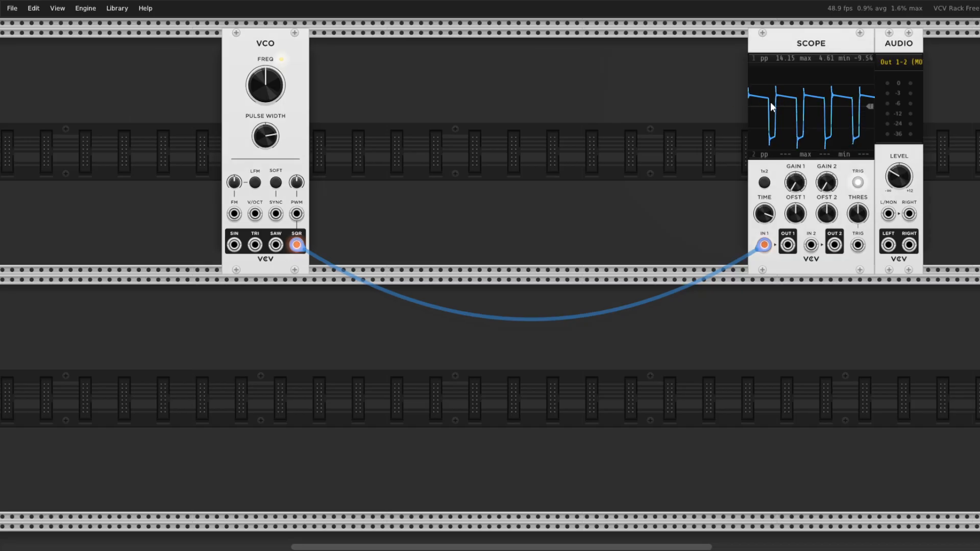
pyautogui.moveTo(266, 137); pyautogui.dragTo(266, 160)
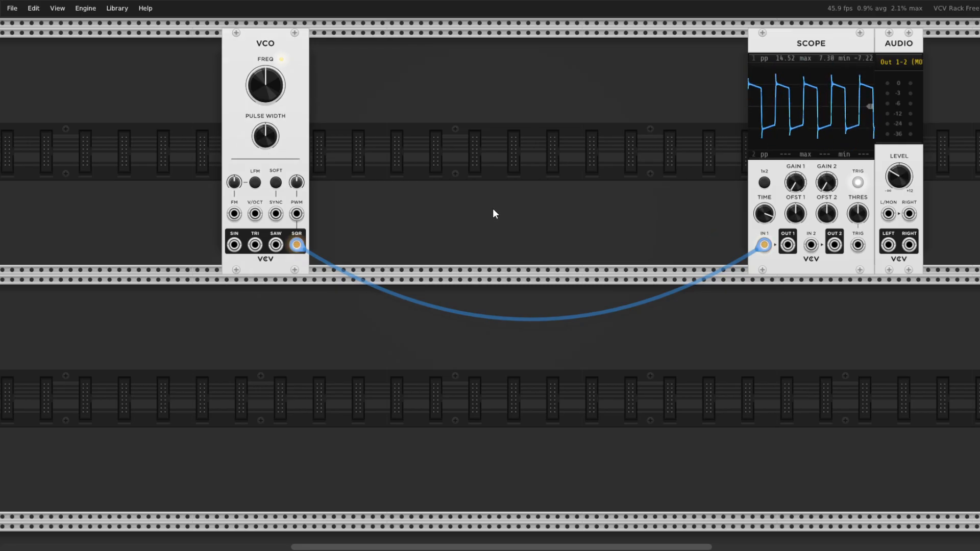
pyautogui.rightClick(745, 259)
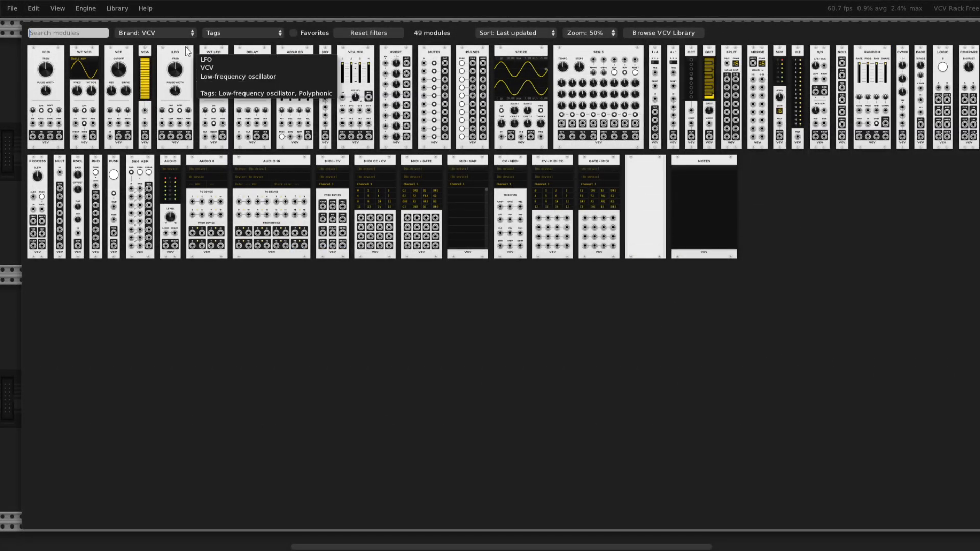
pyautogui.click(265, 24)
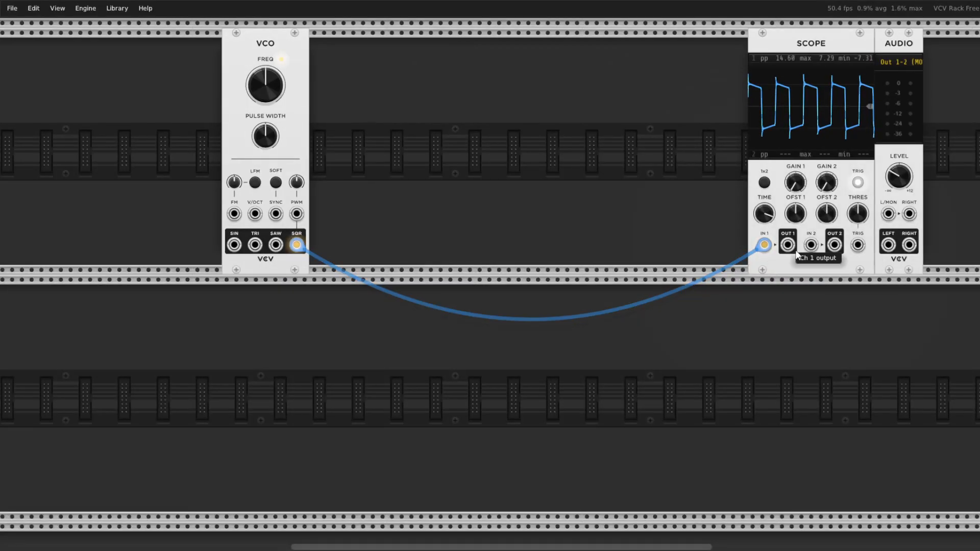
# Patch Scope output 1 into the Audio module's L/MON input and raise the audio level
pyautogui.moveTo(787, 244); pyautogui.dragTo(890, 215)
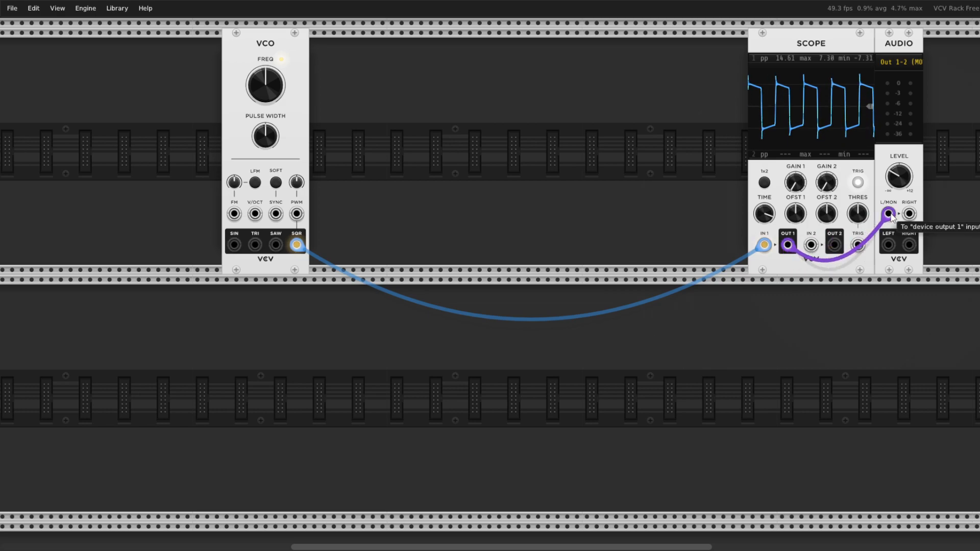
pyautogui.moveTo(899, 178); pyautogui.dragTo(899, 178)
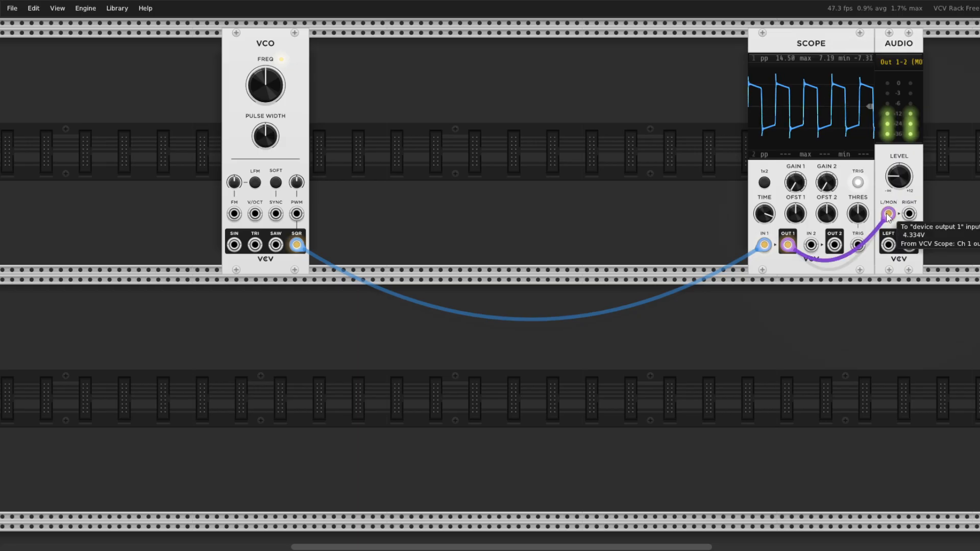
# Rewire the patch so the VCO's sine output feeds Scope input 1 and Scope output 1 feeds the Audio module's L/MON input
pyautogui.moveTo(890, 217); pyautogui.dragTo(711, 217)
pyautogui.moveTo(300, 244); pyautogui.dragTo(276, 245)
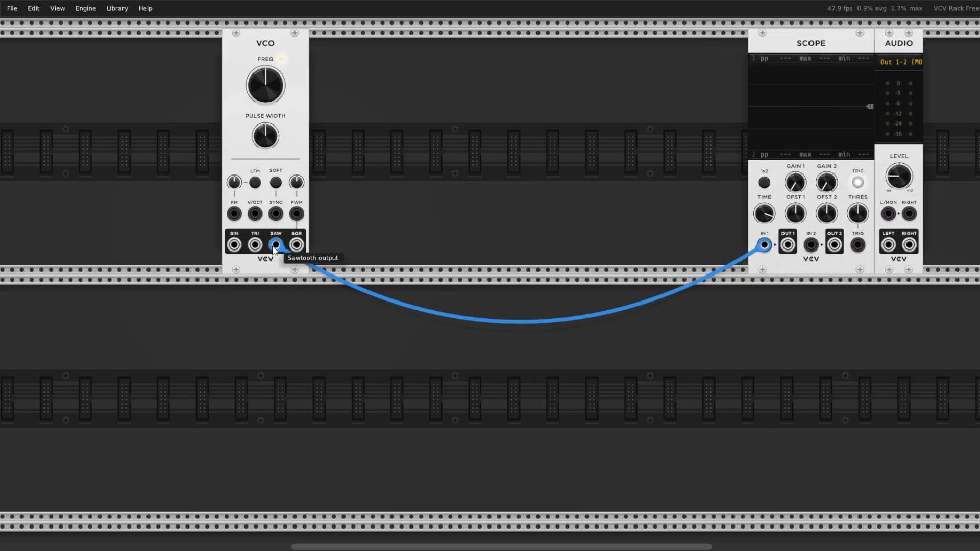
pyautogui.moveTo(886, 218); pyautogui.dragTo(779, 316)
pyautogui.moveTo(789, 246); pyautogui.dragTo(818, 233)
pyautogui.moveTo(276, 245); pyautogui.dragTo(888, 214)
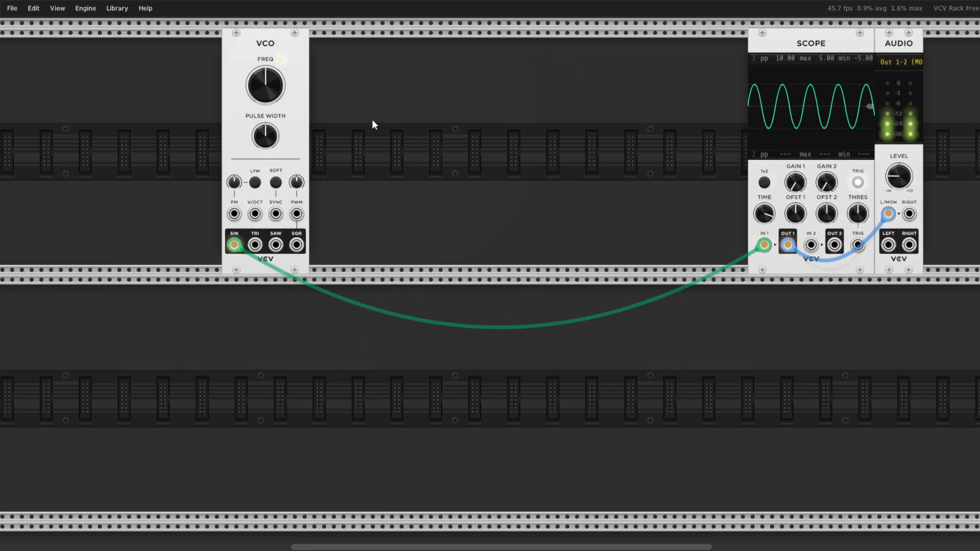
# Sweep the VCO frequency up and down to compare the sine waves on the Scope, and reset it to the default
pyautogui.moveTo(262, 91)
pyautogui.moveTo(266, 87)
pyautogui.mouseDown()
pyautogui.moveTo(265, 64)
pyautogui.moveTo(266, 136)
pyautogui.moveTo(266, 66)
pyautogui.moveTo(266, 96)
pyautogui.moveTo(266, 82)
pyautogui.mouseUp()
pyautogui.moveTo(638, 144); pyautogui.dragTo(503, 190)
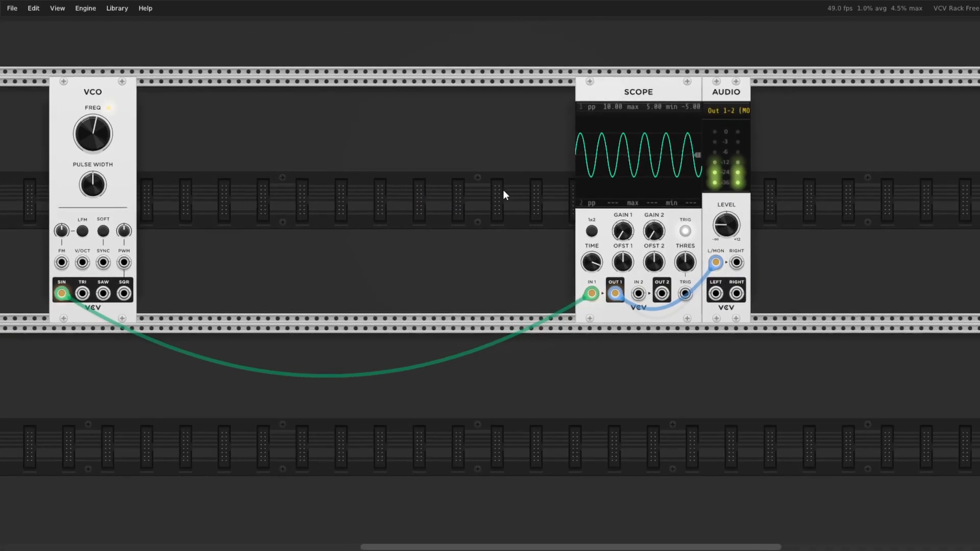
pyautogui.scroll(3, 561, 185)
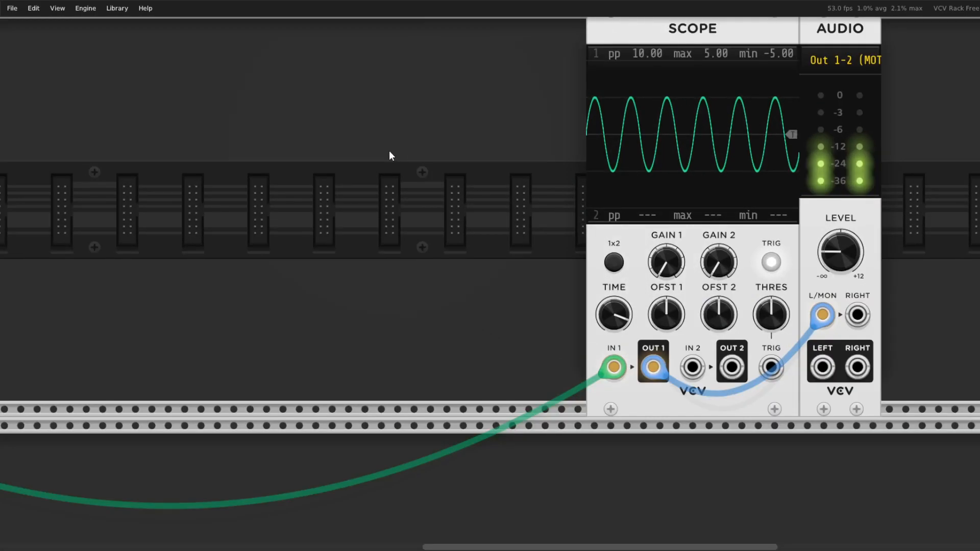
pyautogui.scroll(-2, 390, 151)
pyautogui.moveTo(359, 150); pyautogui.dragTo(620, 135)
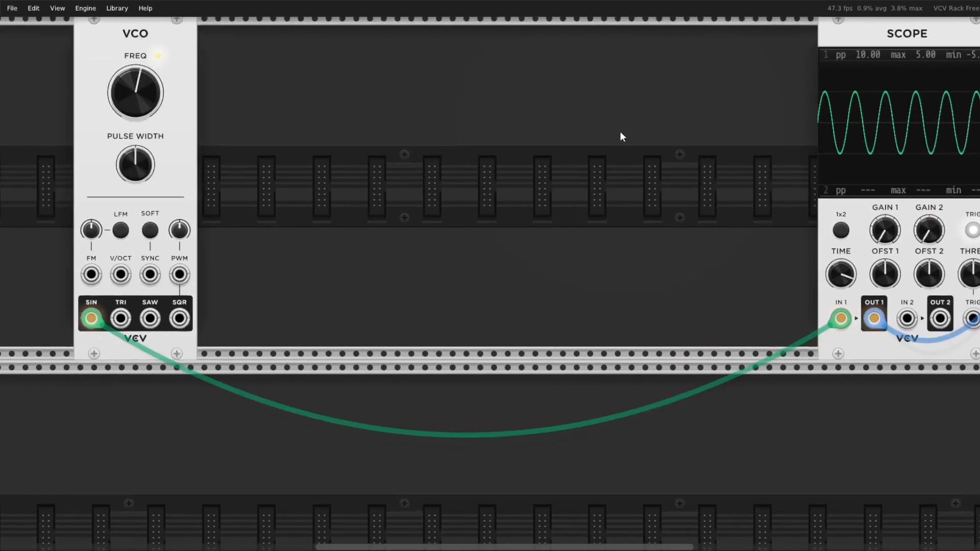
pyautogui.scroll(-2, 579, 148)
pyautogui.moveTo(221, 118); pyautogui.dragTo(221, 122)
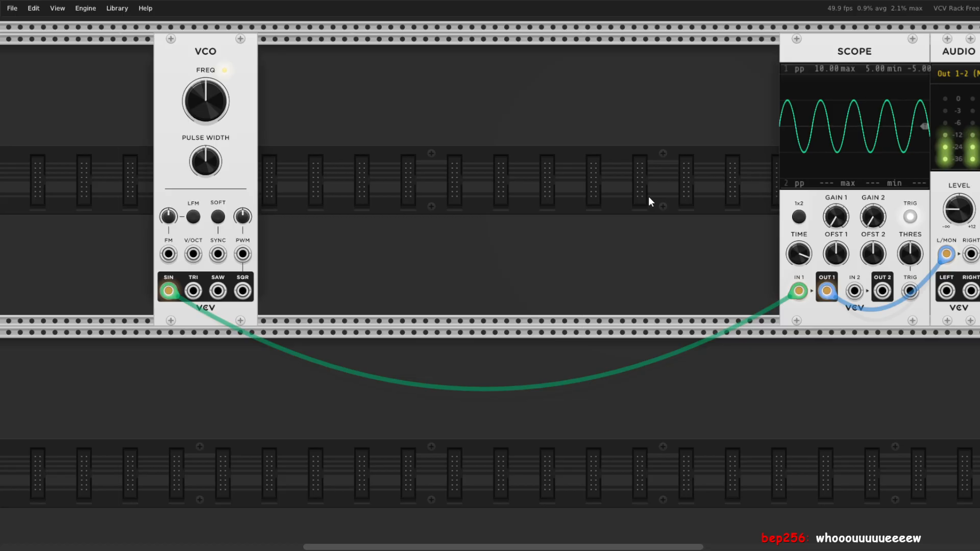
pyautogui.moveTo(200, 102); pyautogui.dragTo(201, 90)
pyautogui.doubleClick(201, 96)
# Add a MIDI-CV module to the rack, just to the left of the VCO
pyautogui.rightClick(763, 257)
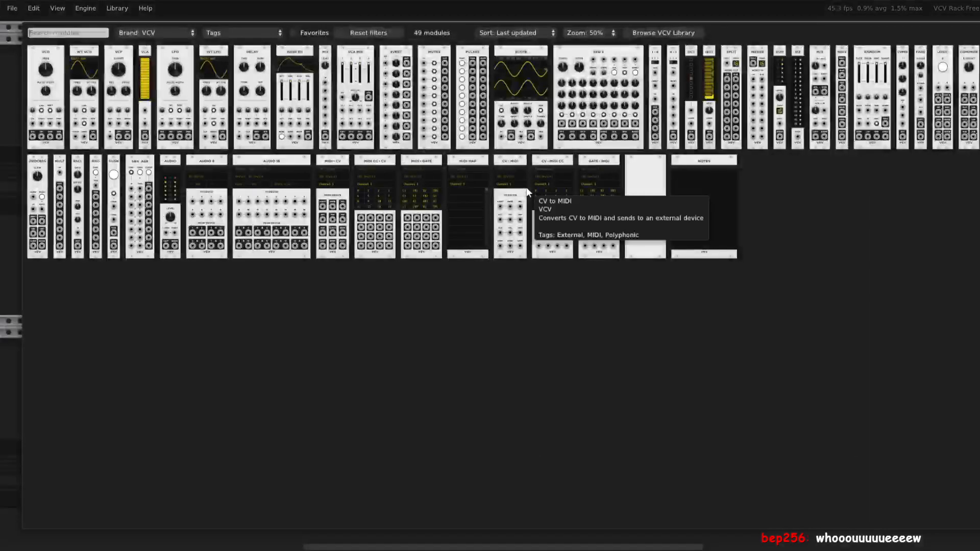
pyautogui.press('Escape')
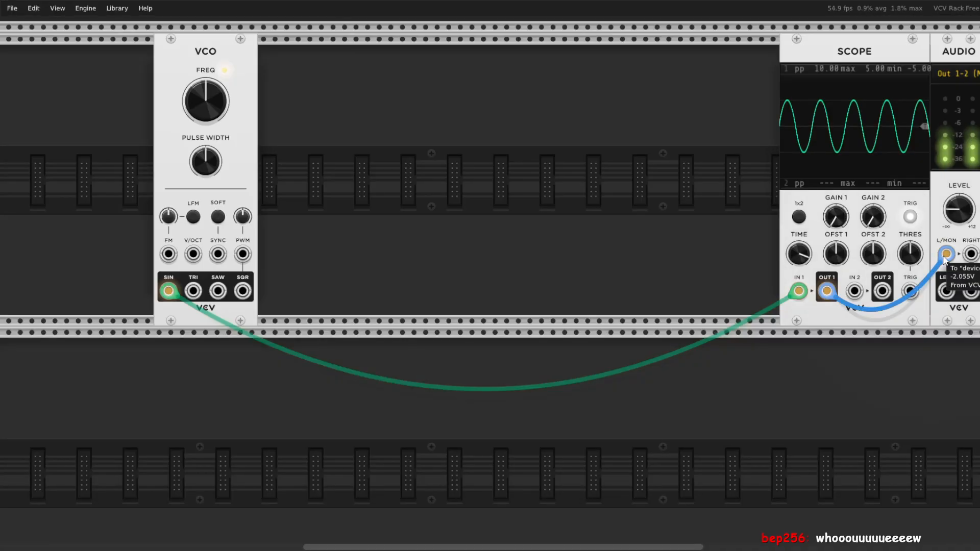
pyautogui.press('Return')
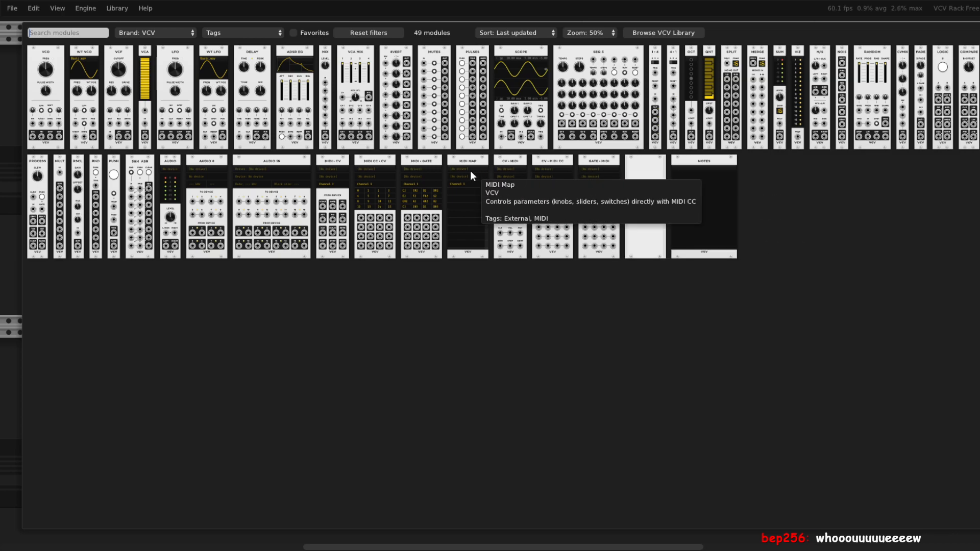
pyautogui.click(342, 163)
pyautogui.moveTo(552, 55); pyautogui.dragTo(67, 52)
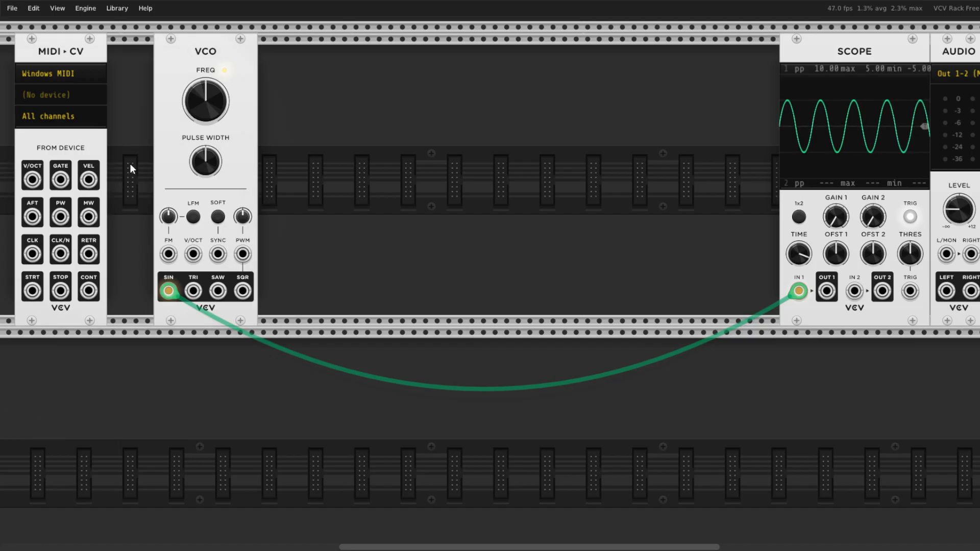
# Set the MIDI-CV module's device to KOMPLETE KONTROL A49 MIDI 1 and move the module closer to the VCO
pyautogui.click(51, 95)
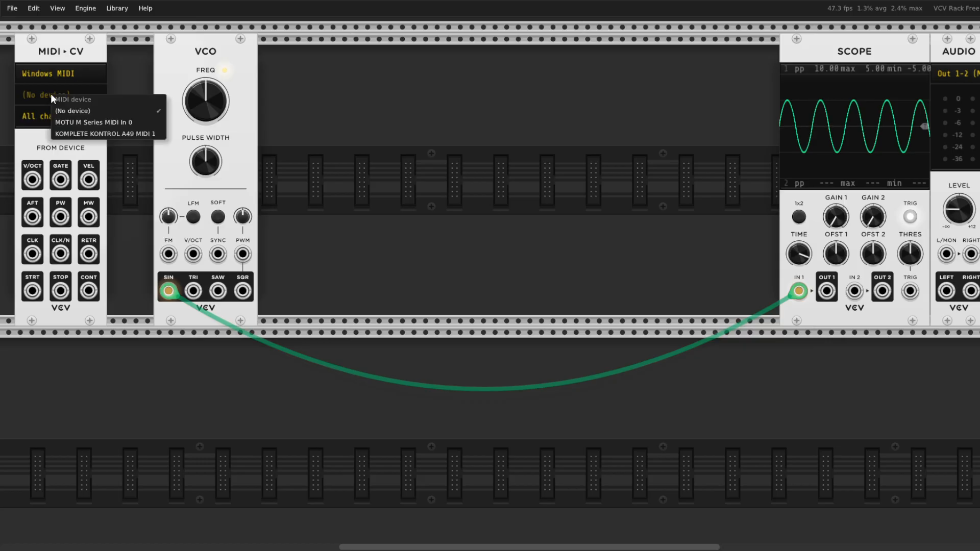
pyautogui.click(83, 134)
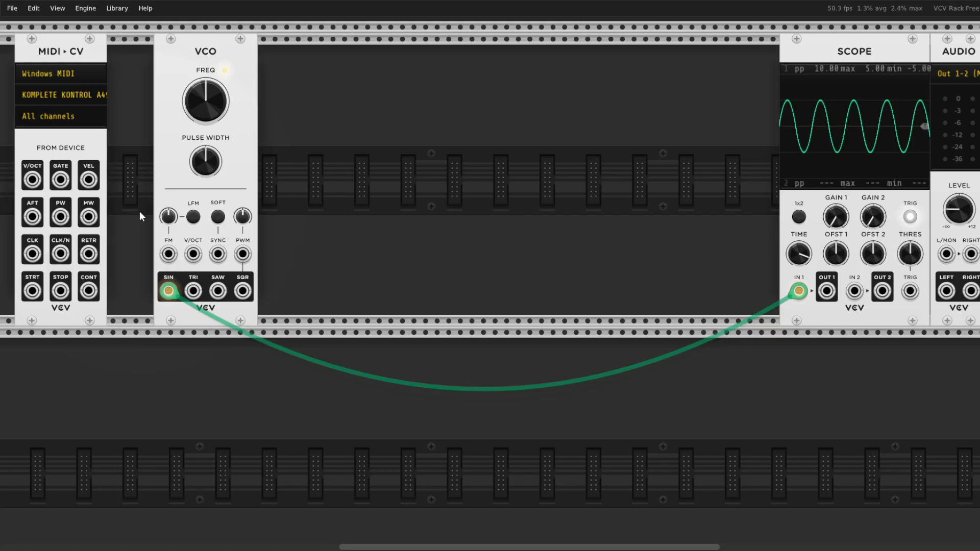
pyautogui.moveTo(69, 51); pyautogui.dragTo(102, 51)
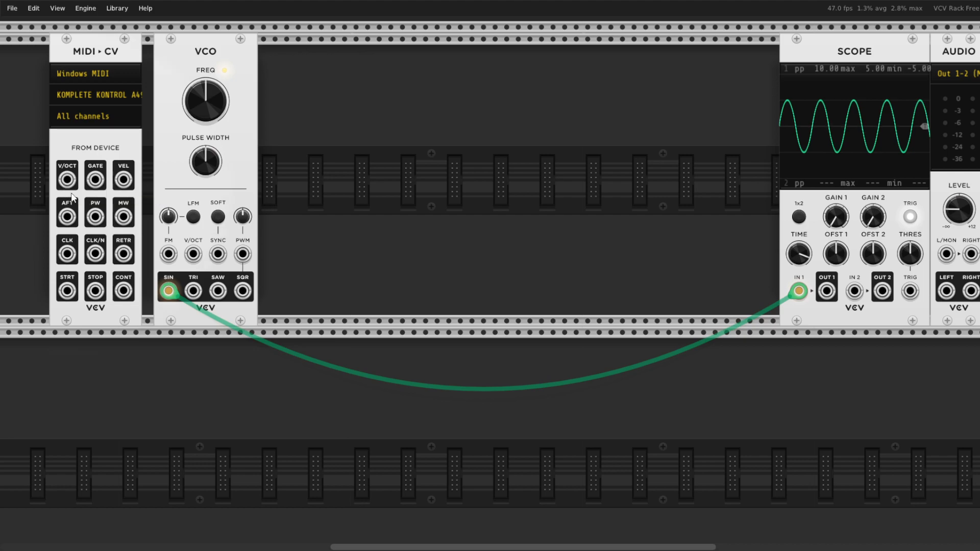
# Patch the MIDI-CV V/OCT output into the VCO's V/OCT input, and Scope output 1 into the Audio module's L/MON input
pyautogui.moveTo(66, 180); pyautogui.dragTo(192, 254)
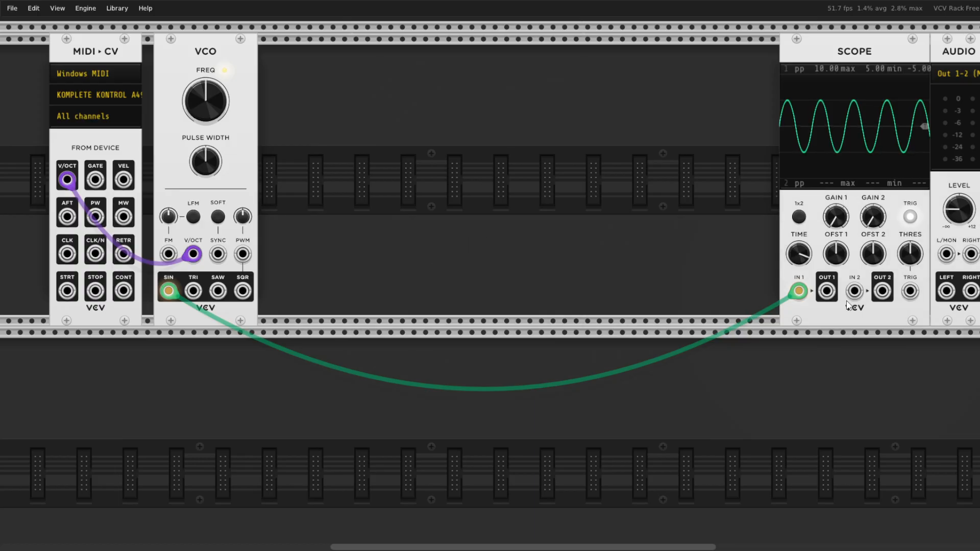
pyautogui.moveTo(827, 291); pyautogui.dragTo(946, 254)
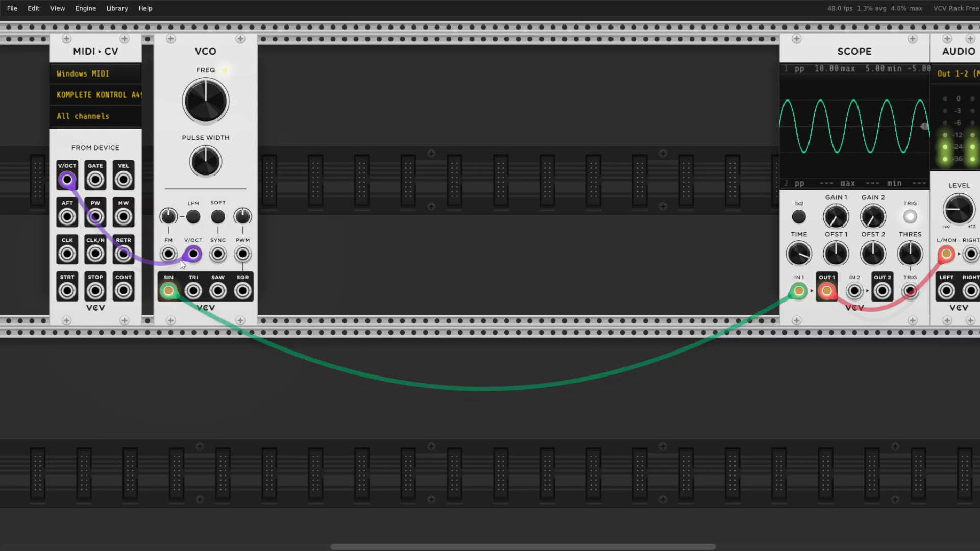
# Switch the MIDI-CV module's driver to Computer keyboard/mouse
pyautogui.click(76, 99)
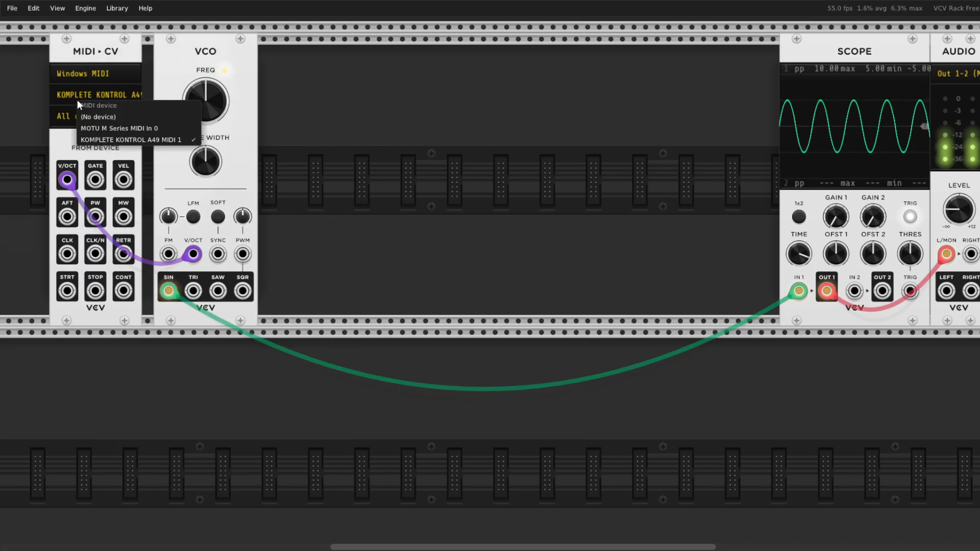
pyautogui.click(62, 122)
pyautogui.click(66, 115)
pyautogui.click(69, 133)
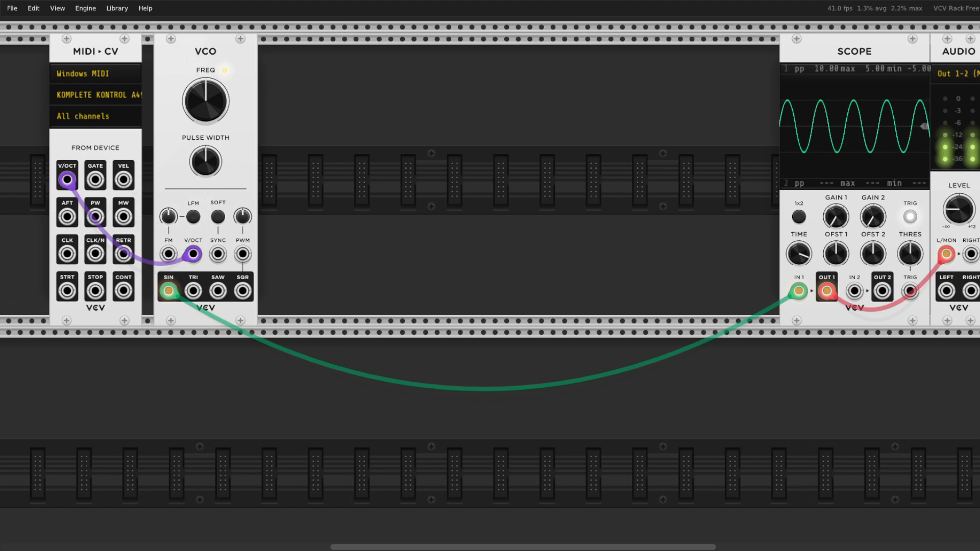
pyautogui.click(72, 96)
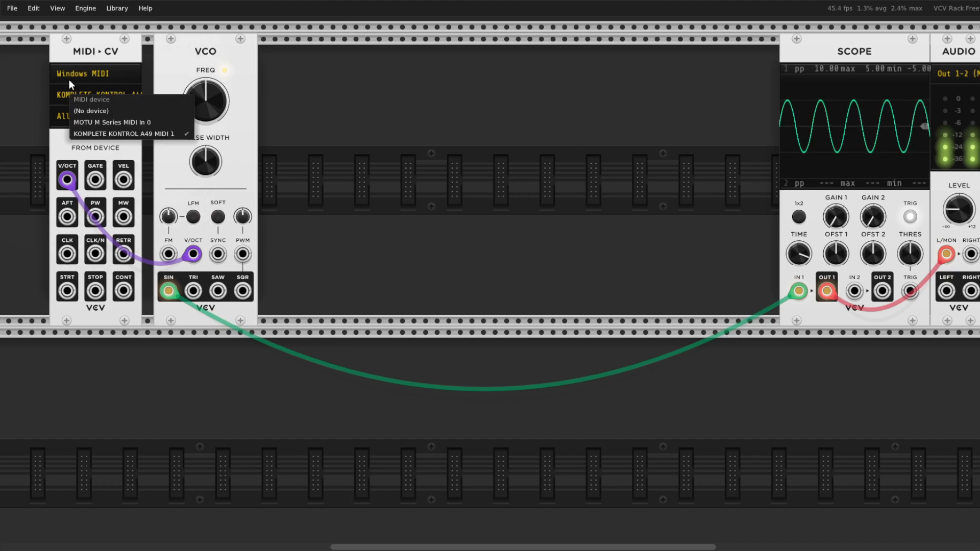
pyautogui.click(70, 78)
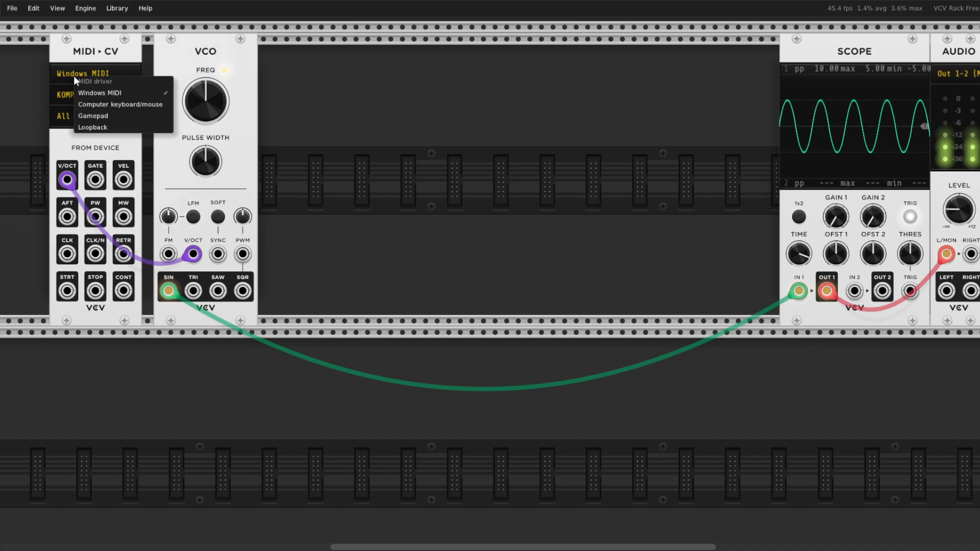
pyautogui.click(115, 105)
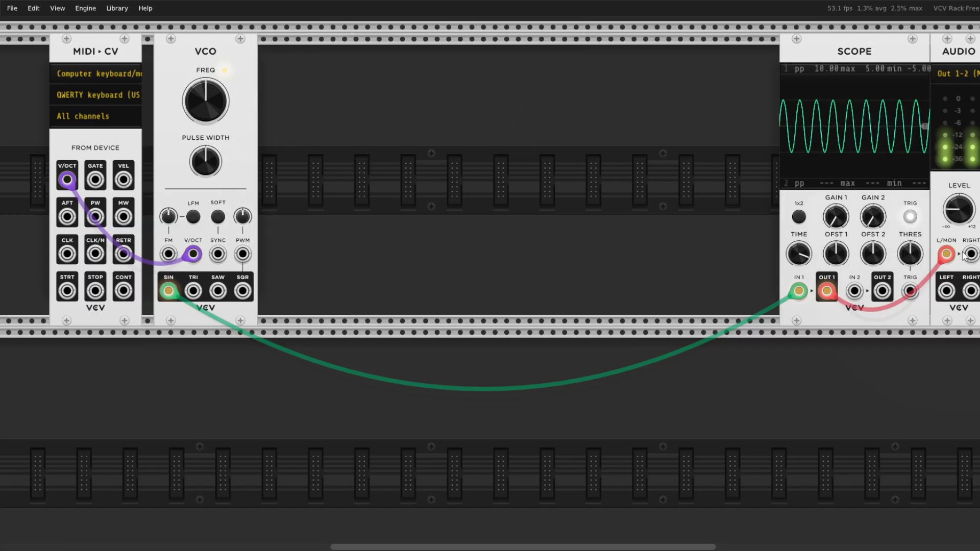
# Unplug the cable from the Audio module's L/MON input and place the MIDI-CV module flush against the VCO
pyautogui.moveTo(946, 253); pyautogui.dragTo(939, 387)
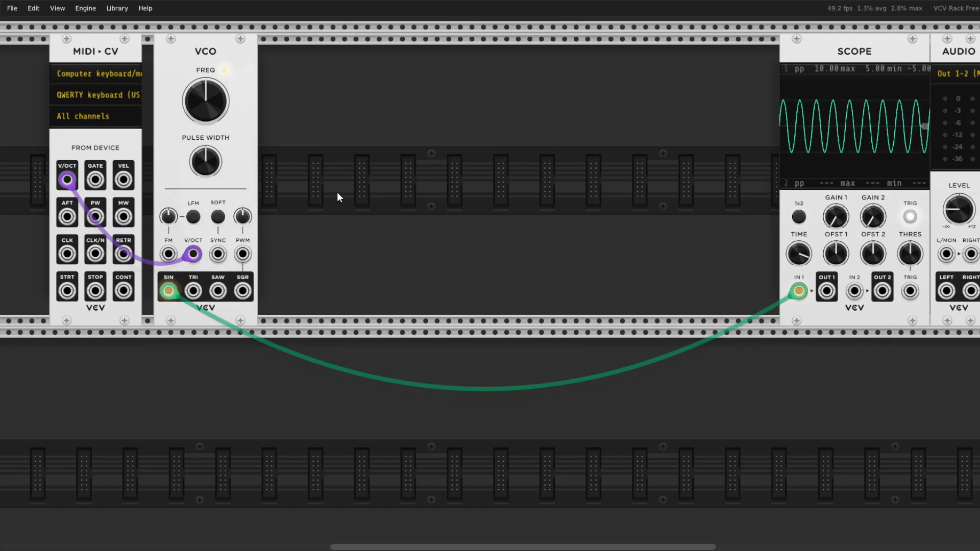
pyautogui.moveTo(127, 51); pyautogui.dragTo(140, 51)
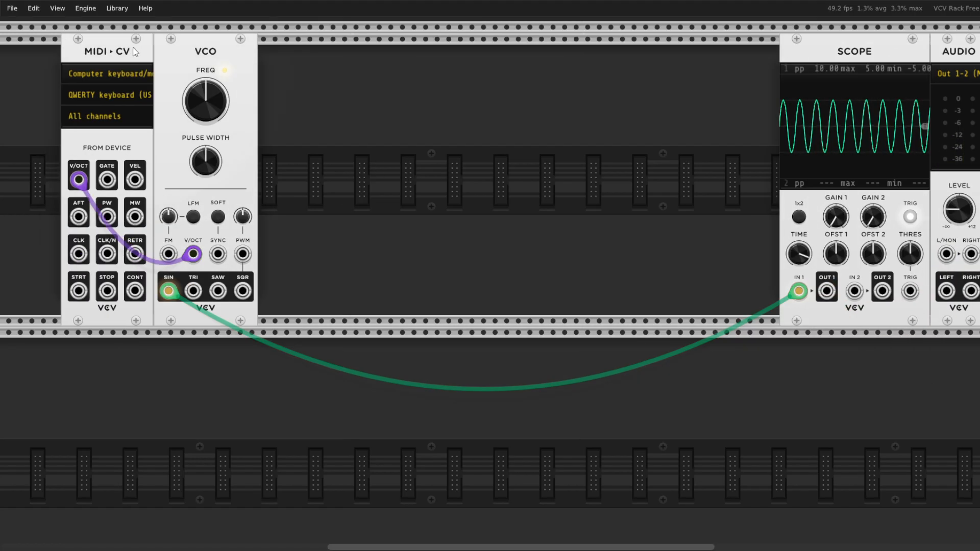
# Add a VCA module and place it flush against the right side of the VCO
pyautogui.rightClick(431, 199)
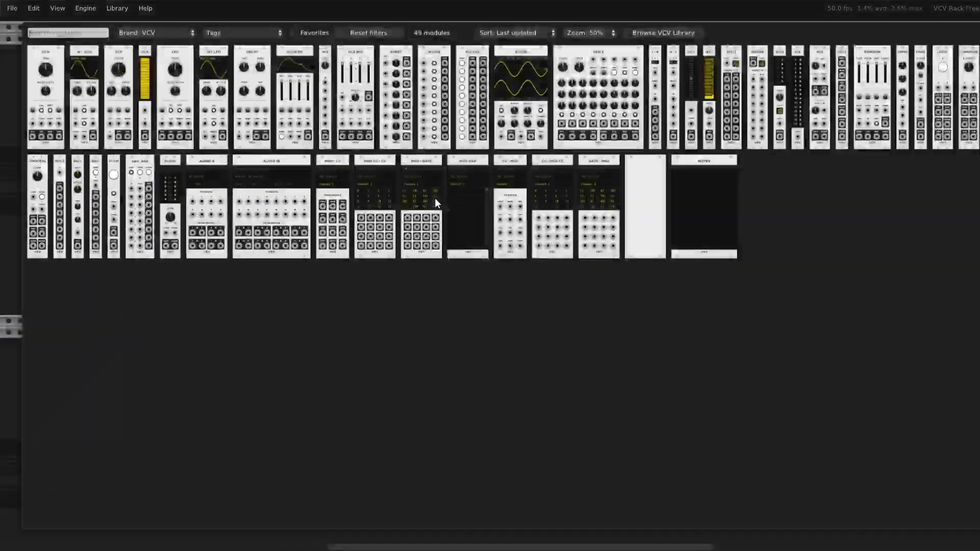
pyautogui.click(146, 50)
pyautogui.moveTo(439, 57); pyautogui.dragTo(415, 56)
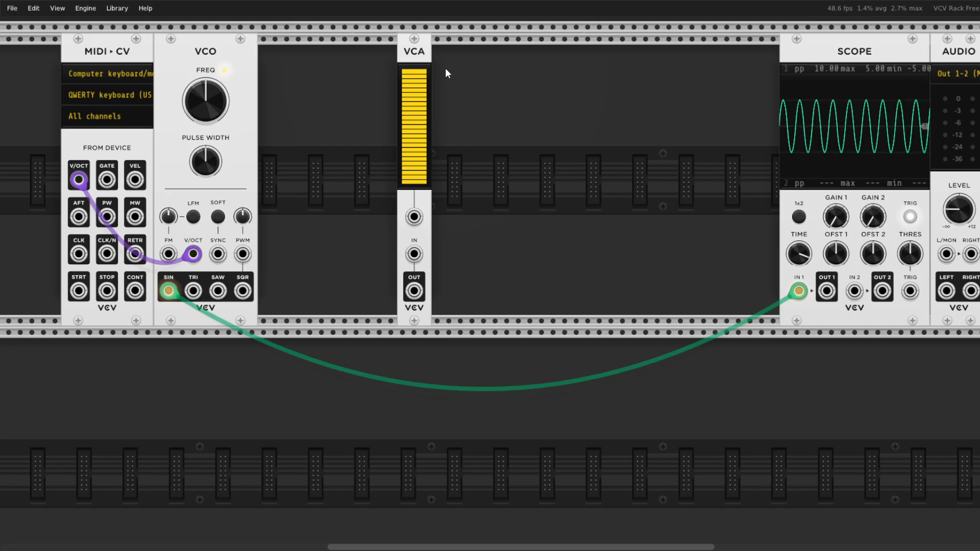
pyautogui.moveTo(427, 49); pyautogui.dragTo(286, 46)
# Route the VCO's sine through the VCA into Scope input 1 and on to Audio L/MON, spacing MIDI-CV away from the VCO
pyautogui.moveTo(799, 291); pyautogui.dragTo(275, 253)
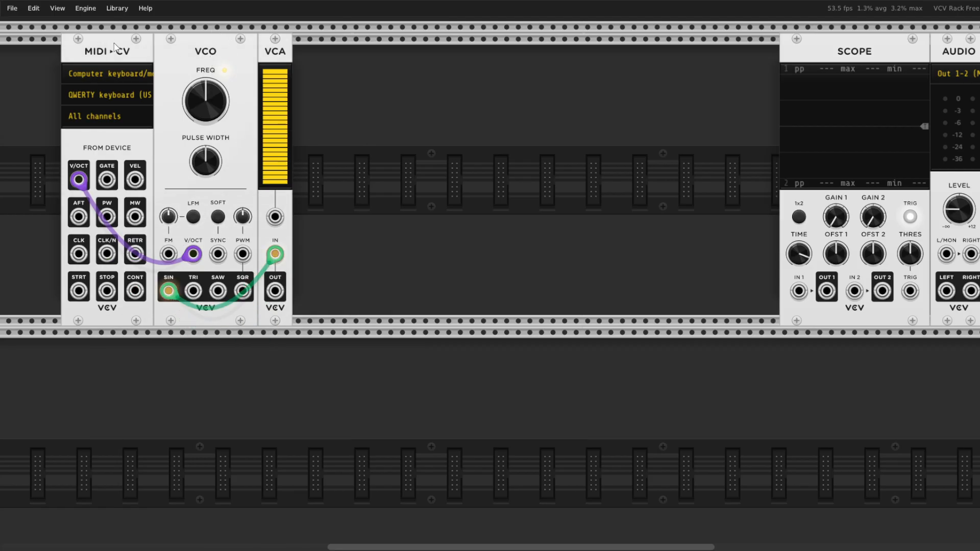
pyautogui.moveTo(122, 51); pyautogui.dragTo(76, 51)
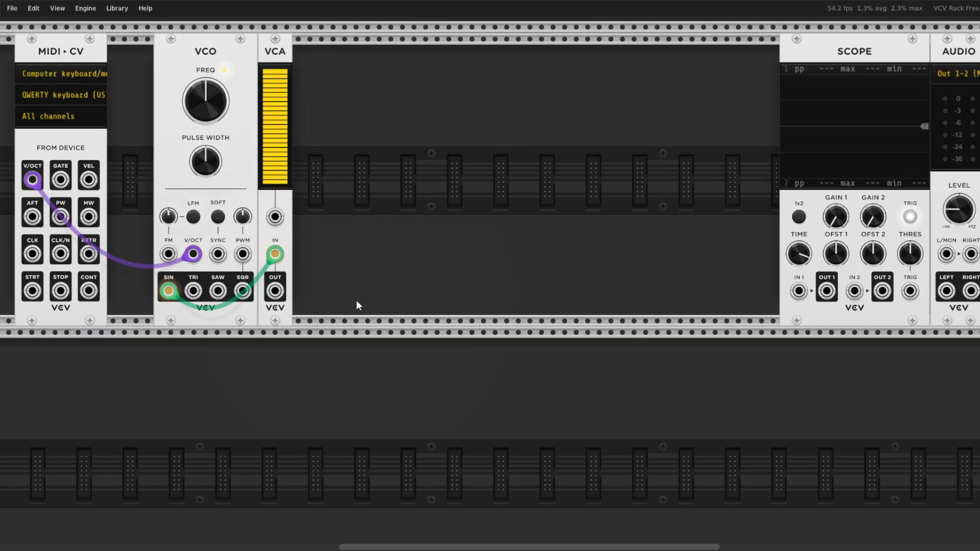
pyautogui.moveTo(275, 291); pyautogui.dragTo(946, 254)
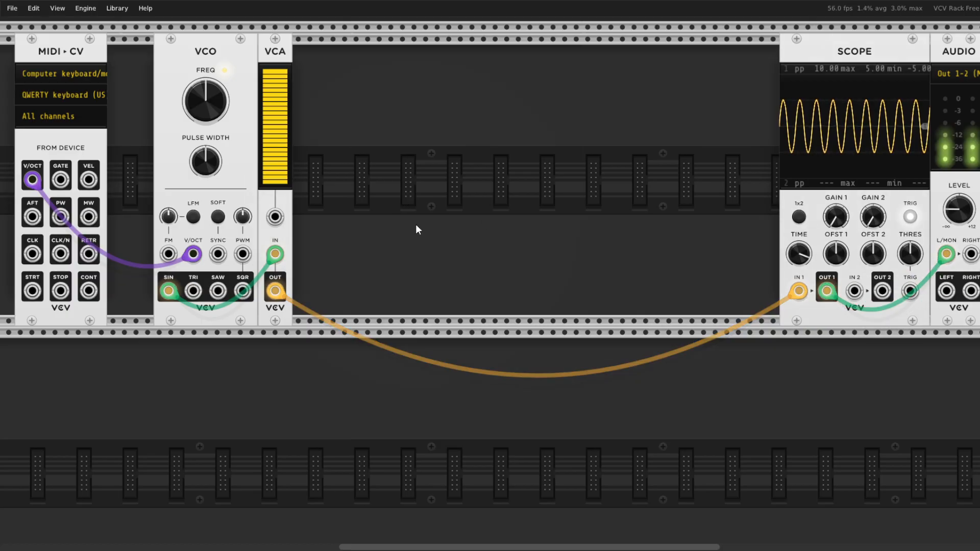
# Lower the VCA level almost to zero, and shift the VCA and VCO to the right, away from the MIDI-CV module
pyautogui.moveTo(275, 73); pyautogui.dragTo(268, 92)
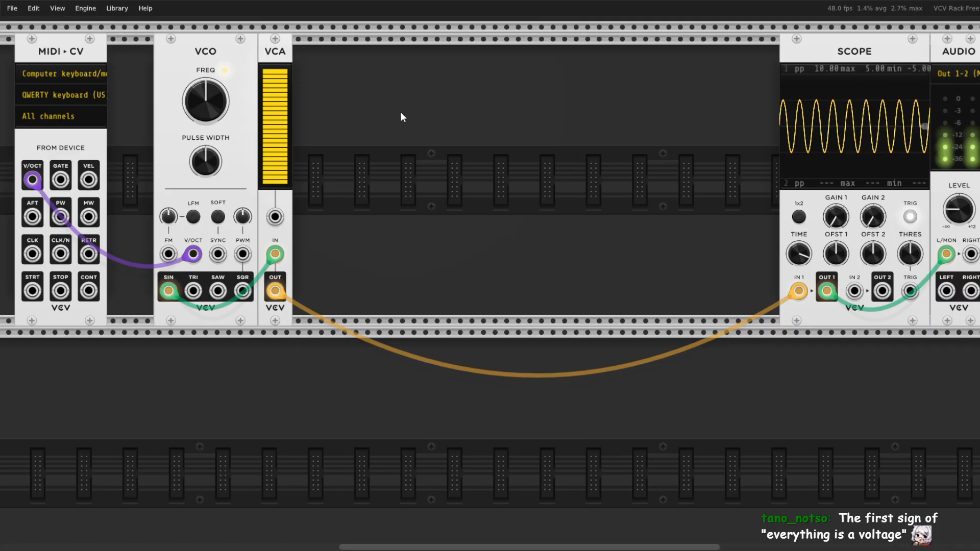
pyautogui.moveTo(276, 123); pyautogui.dragTo(275, 237)
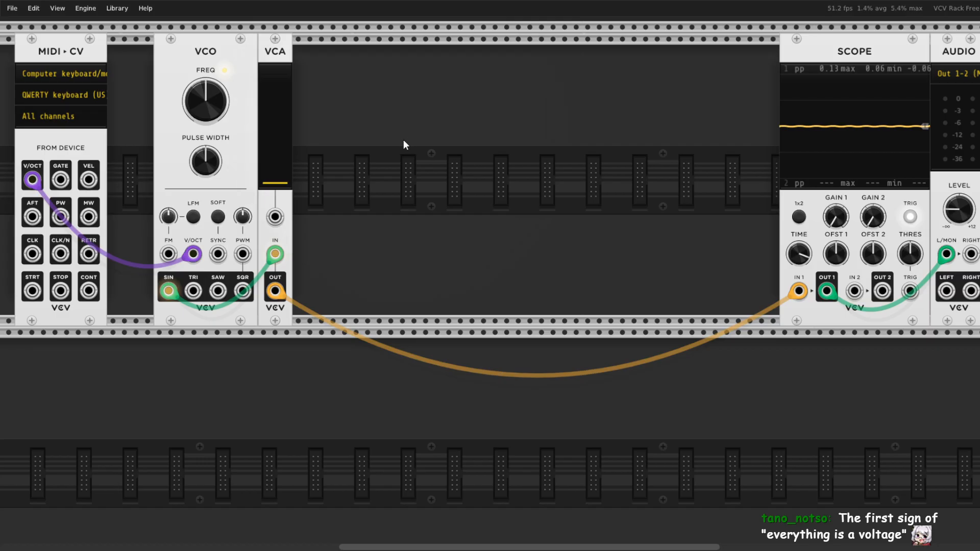
pyautogui.moveTo(286, 44); pyautogui.dragTo(320, 44)
pyautogui.moveTo(238, 44); pyautogui.dragTo(279, 42)
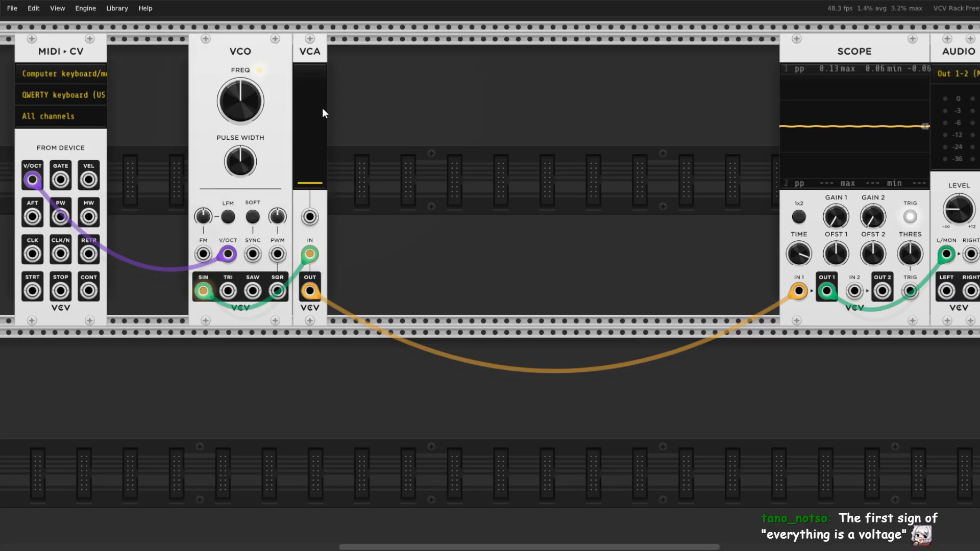
# Drop the VCA level to 0%, and raise it back to 100%
pyautogui.moveTo(318, 175)
pyautogui.moveTo(311, 166)
pyautogui.mouseDown()
pyautogui.moveTo(311, 131)
pyautogui.moveTo(311, 183)
pyautogui.mouseUp()
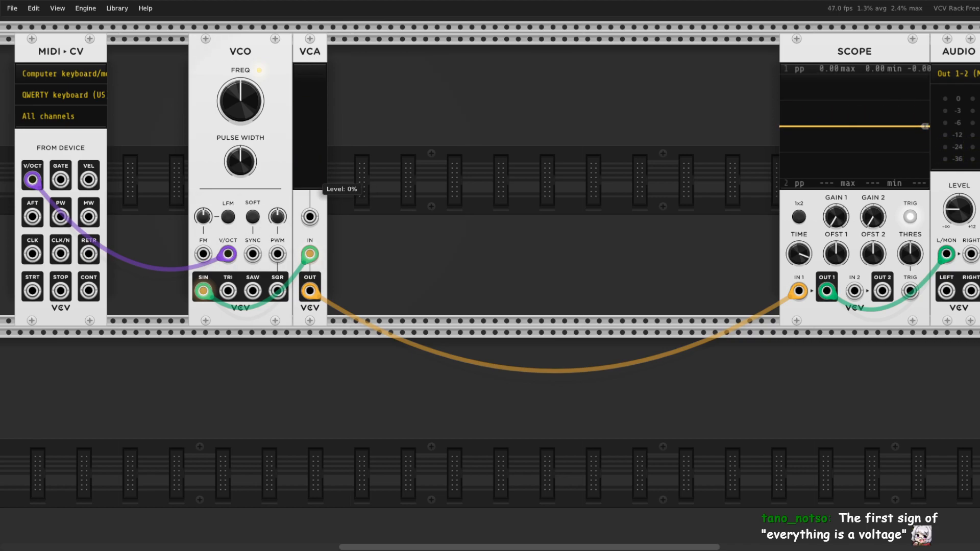
pyautogui.moveTo(311, 183); pyautogui.dragTo(311, 70)
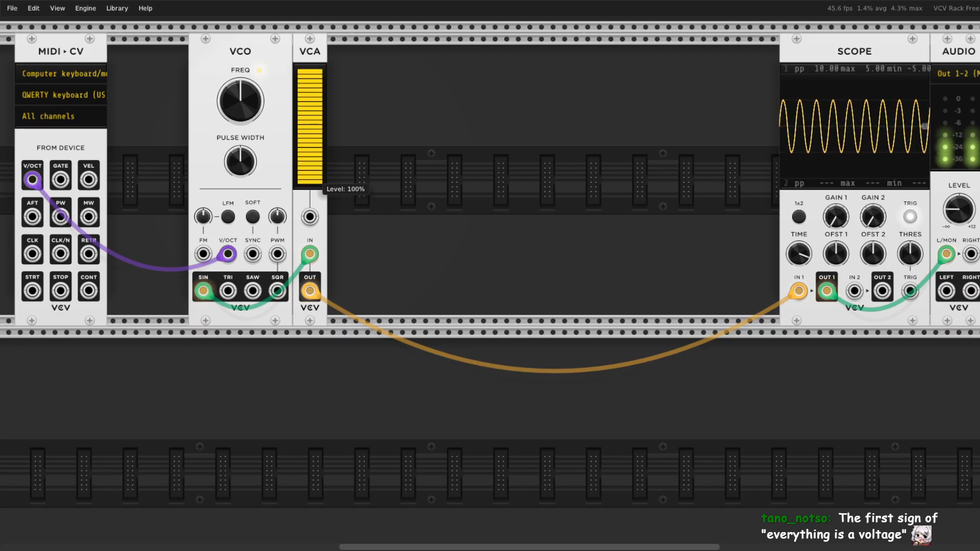
# Add an ADSR EG module in the rack row directly beneath the VCA
pyautogui.rightClick(722, 390)
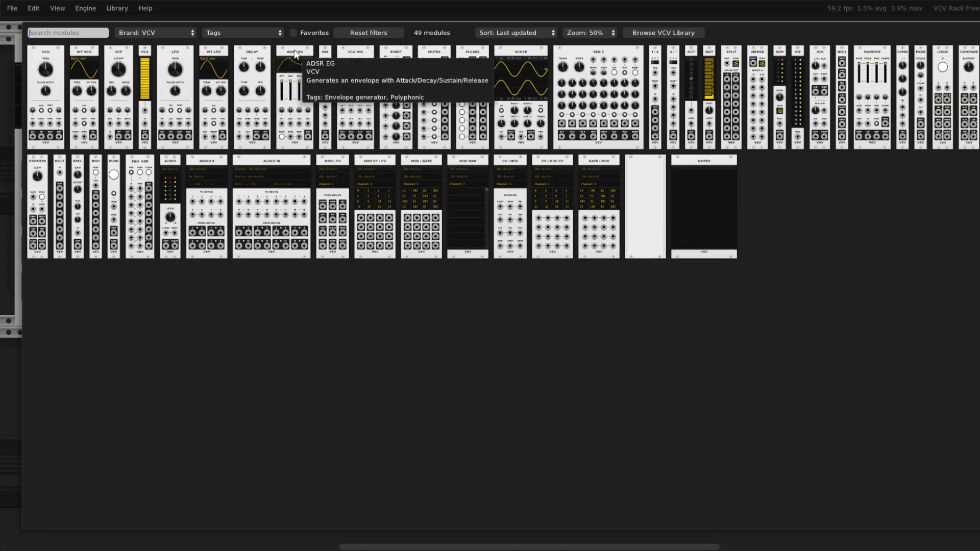
pyautogui.moveTo(295, 55); pyautogui.dragTo(344, 345)
pyautogui.scroll(-2, 463, 265)
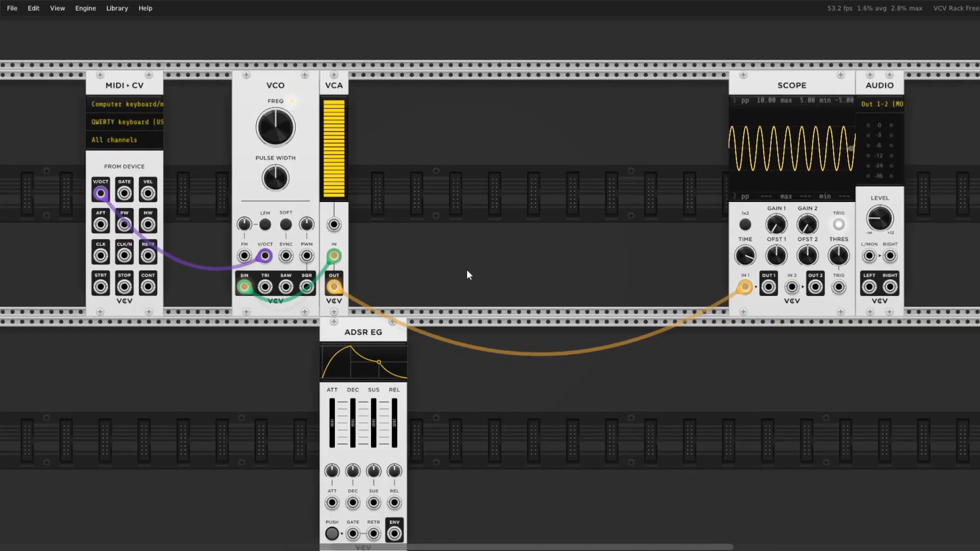
pyautogui.scroll(-1, 465, 269)
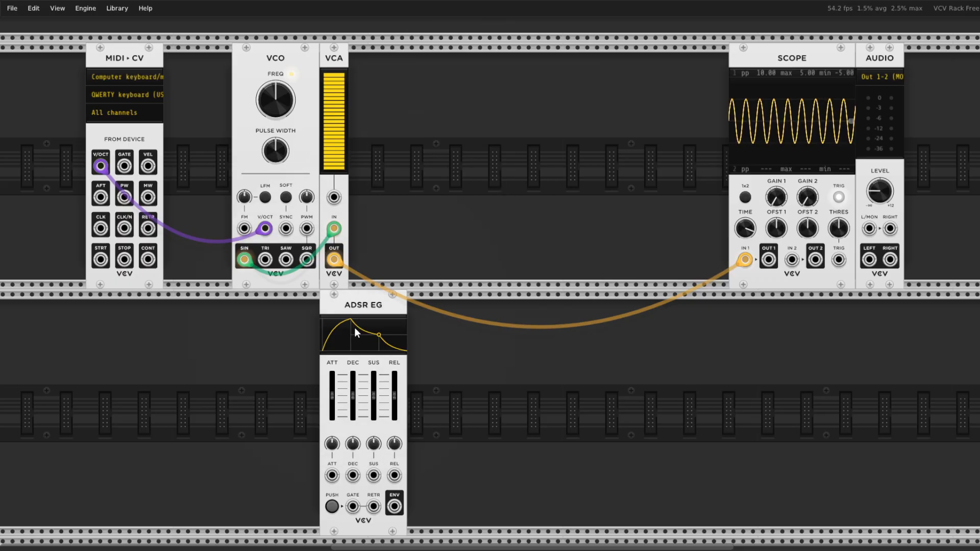
# Try a very short attack on the ADSR EG, shorten its decay slightly, set sustain to 100%, and lengthen the attack again
pyautogui.moveTo(332, 395); pyautogui.dragTo(332, 410)
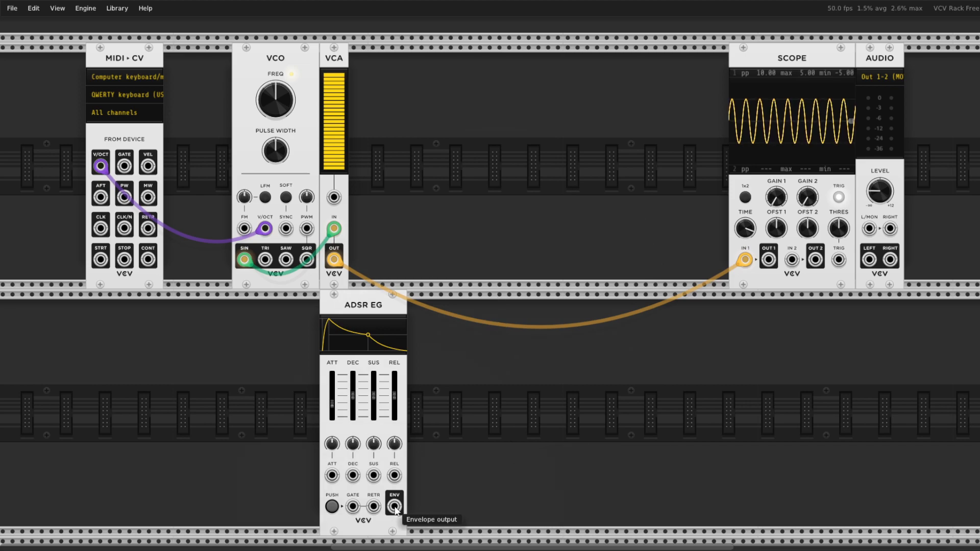
pyautogui.moveTo(331, 405); pyautogui.dragTo(332, 414)
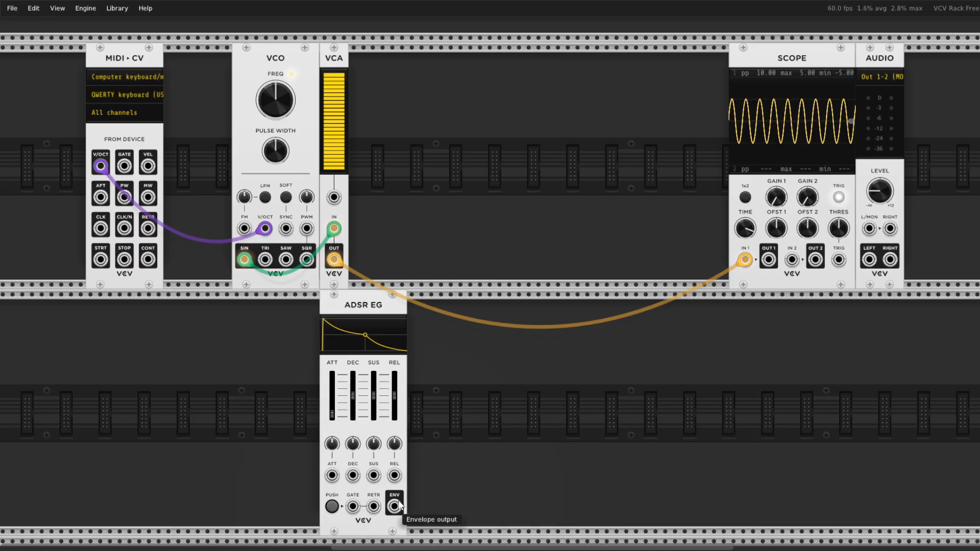
pyautogui.moveTo(373, 396); pyautogui.dragTo(353, 401)
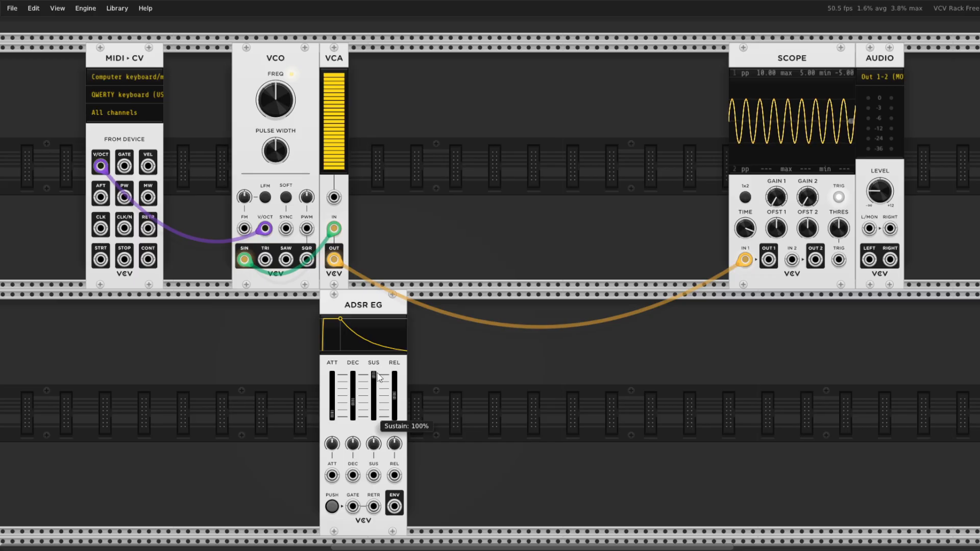
pyautogui.moveTo(332, 414); pyautogui.dragTo(332, 393)
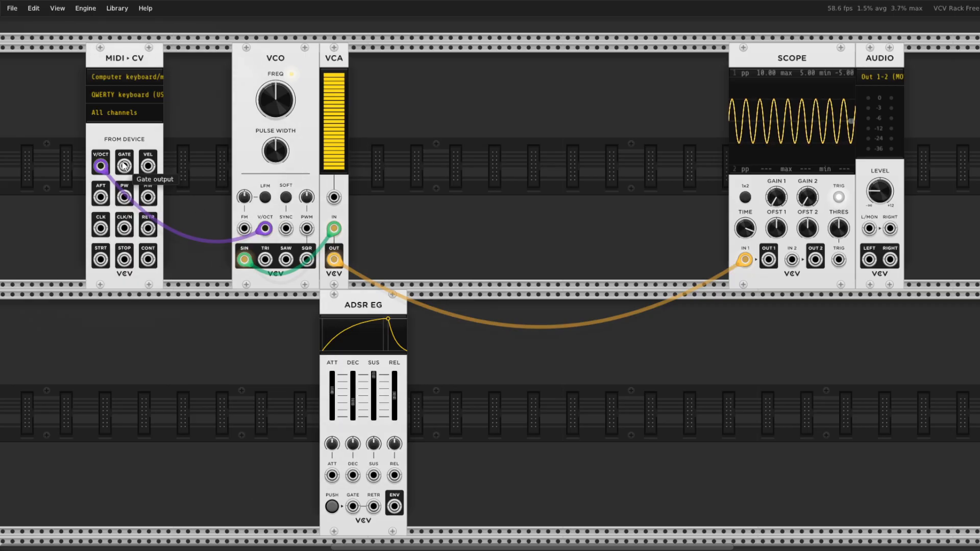
# Replace the VCA cable at Scope input 1 with a cable from the MIDI-CV module's gate output
pyautogui.moveTo(123, 167); pyautogui.dragTo(245, 470)
pyautogui.moveTo(744, 260); pyautogui.dragTo(731, 313)
pyautogui.moveTo(120, 164); pyautogui.dragTo(745, 259)
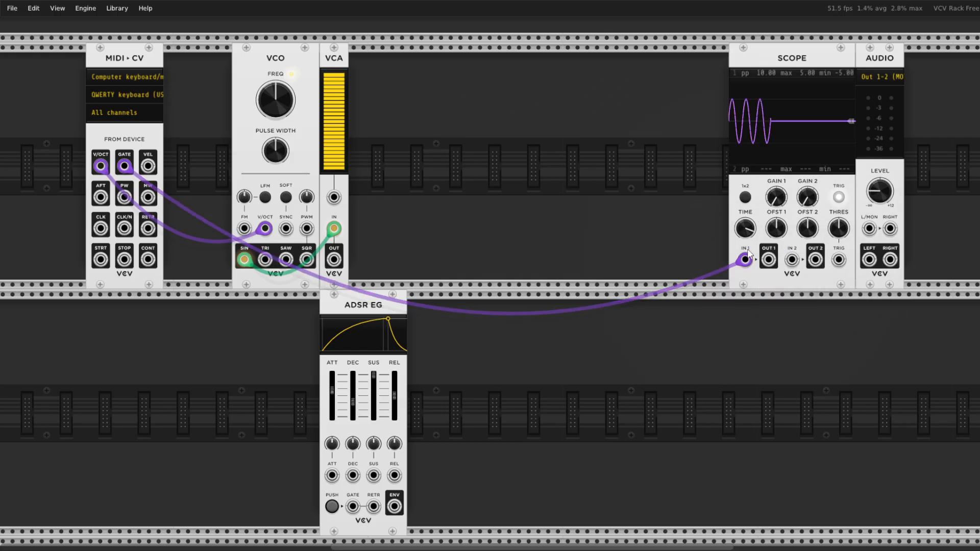
# Adjust the Scope's time base and turn off its trigger
pyautogui.moveTo(746, 233); pyautogui.dragTo(747, 247)
pyautogui.click(840, 199)
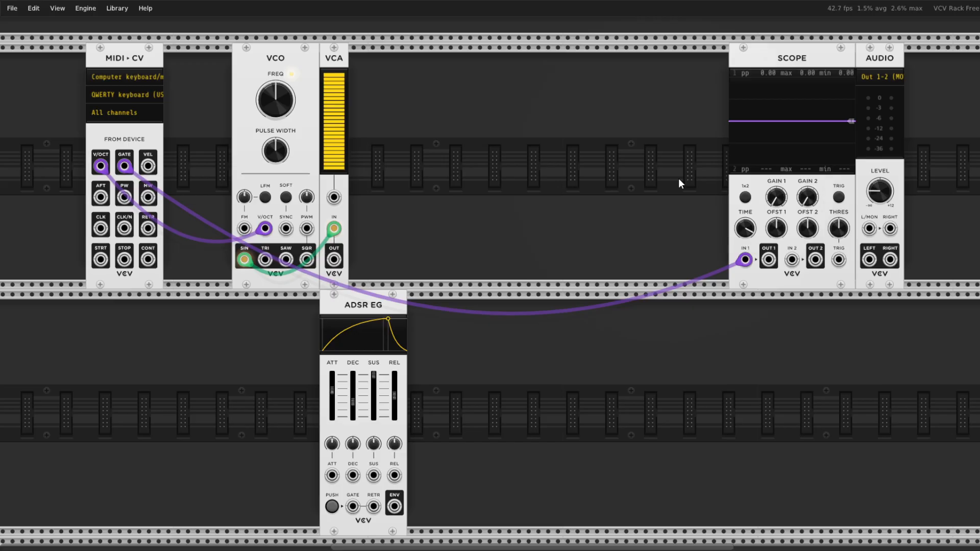
# Play repeated notes to examine the MIDI-CV module's gate signal on the Scope
pyautogui.press('z')
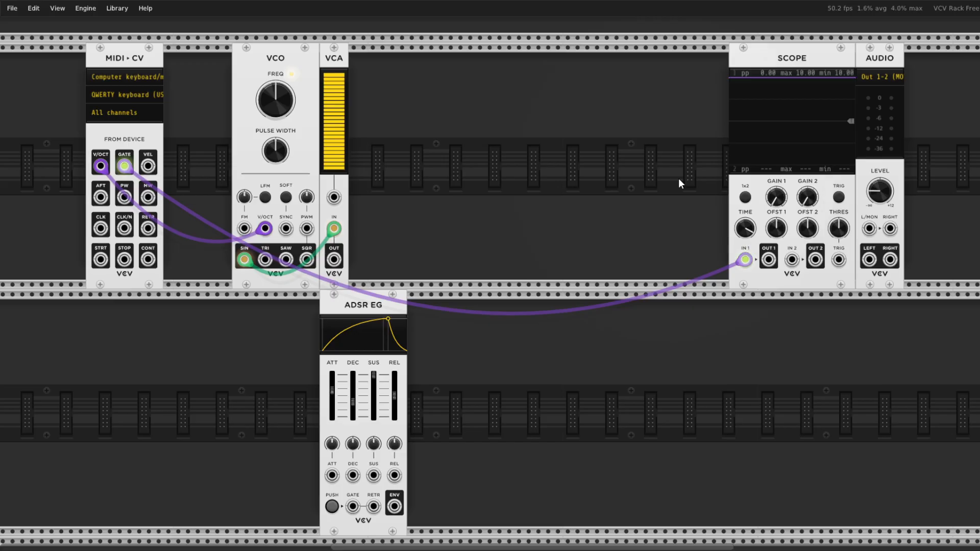
pyautogui.press('z')
pyautogui.press('z')
pyautogui.press('z')
pyautogui.press('z')
pyautogui.press('z')
pyautogui.press('z')
pyautogui.press('z')
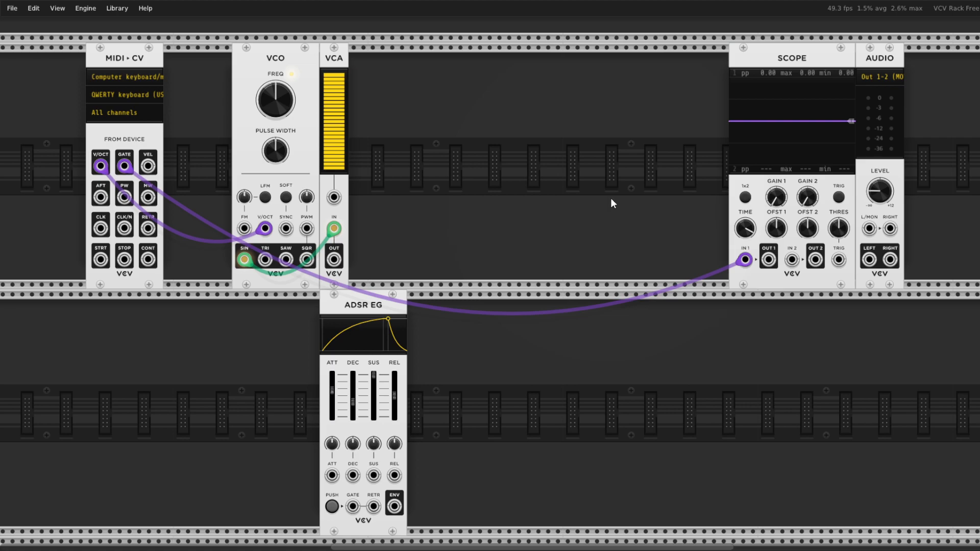
pyautogui.press('z')
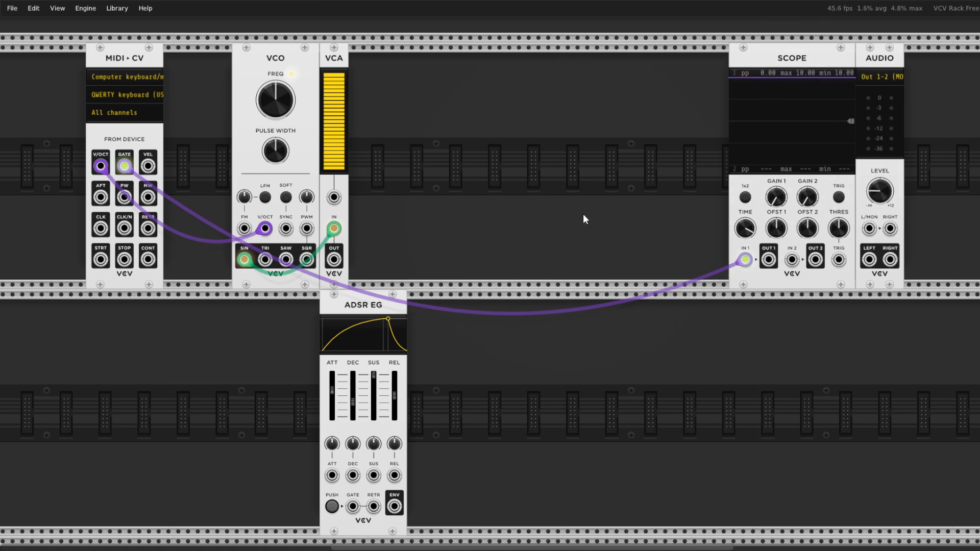
pyautogui.press('z')
pyautogui.press('z')
# Move the MIDI-CV gate cable from Scope input 1 to the ADSR EG's gate input and trigger the envelope with test notes
pyautogui.moveTo(745, 260); pyautogui.dragTo(353, 506)
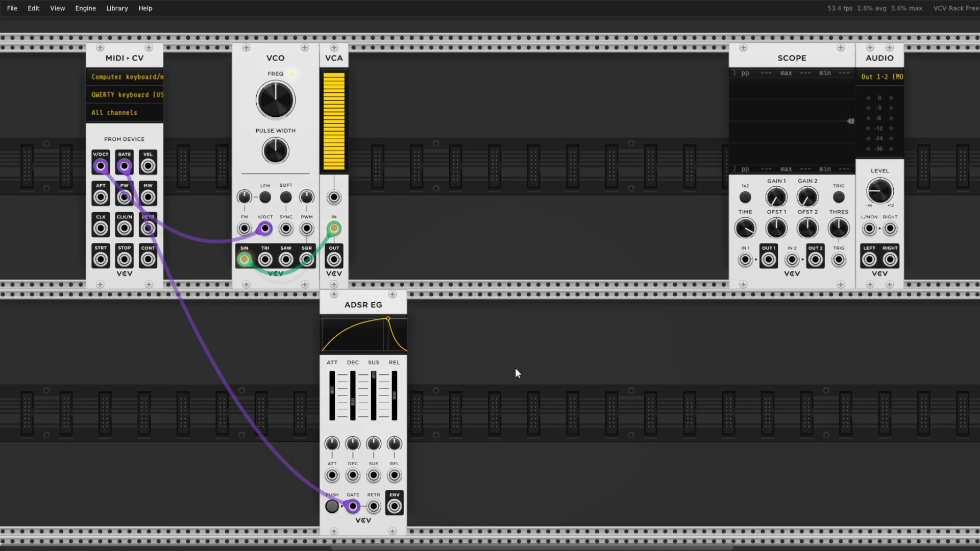
pyautogui.press('z')
pyautogui.press('z')
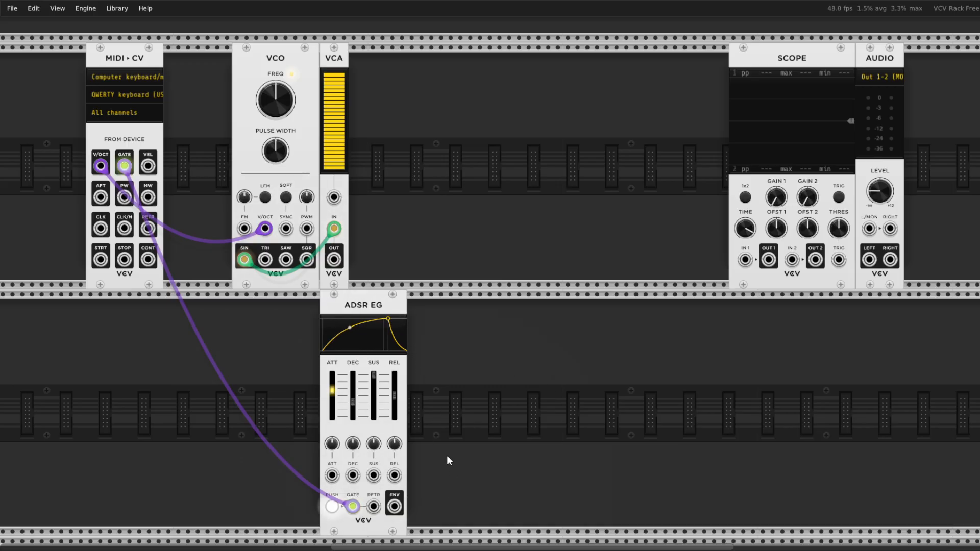
pyautogui.press('z')
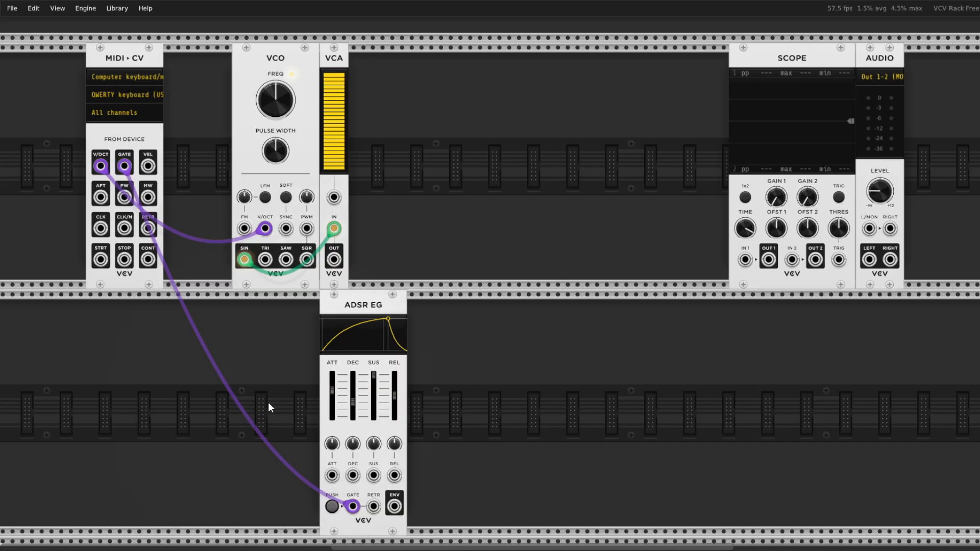
pyautogui.scroll(5, 274, 400)
pyautogui.press('z')
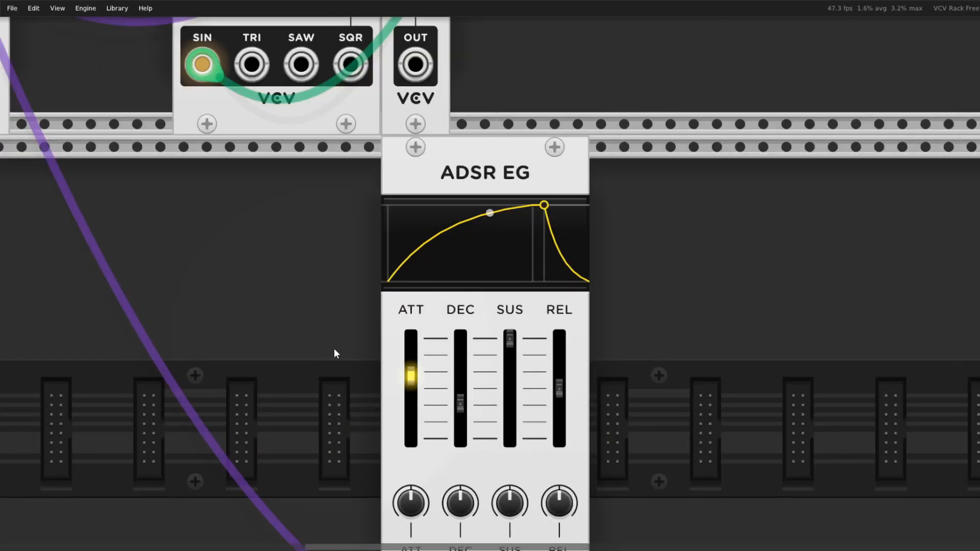
pyautogui.press('z')
pyautogui.press('z')
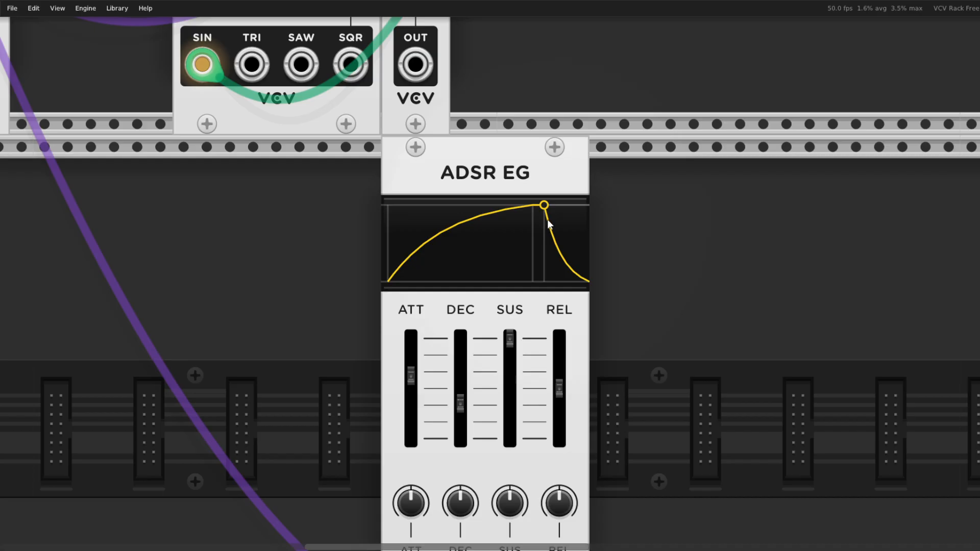
# Shorten the ADSR EG's attack in stages until it is almost at its minimum
pyautogui.moveTo(411, 375); pyautogui.dragTo(410, 420)
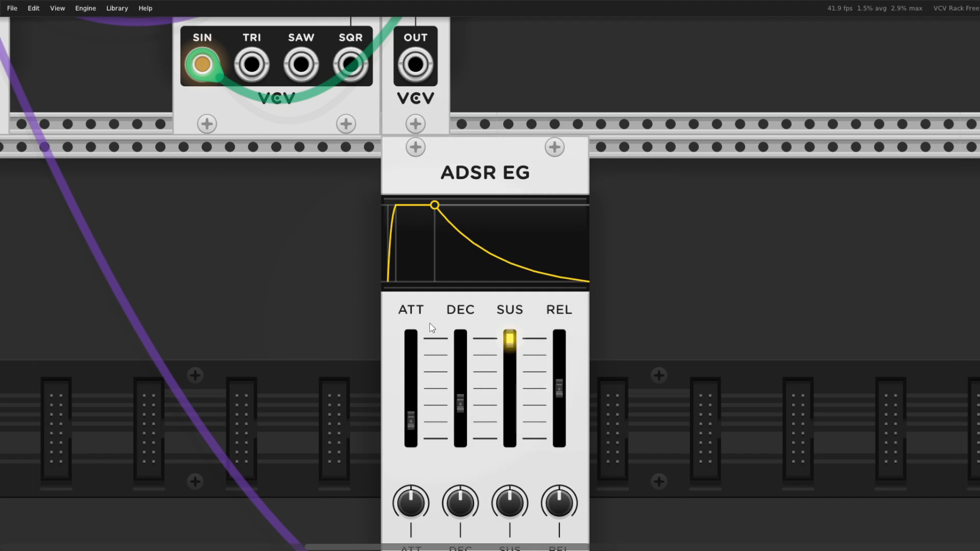
pyautogui.moveTo(420, 360)
pyautogui.moveTo(420, 360); pyautogui.dragTo(420, 352)
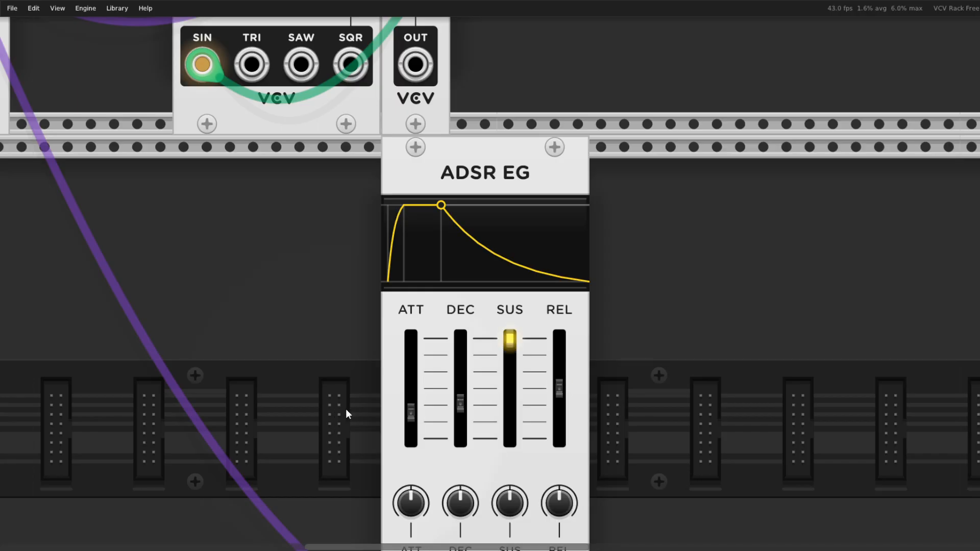
pyautogui.moveTo(417, 360)
pyautogui.moveTo(417, 360); pyautogui.dragTo(417, 378)
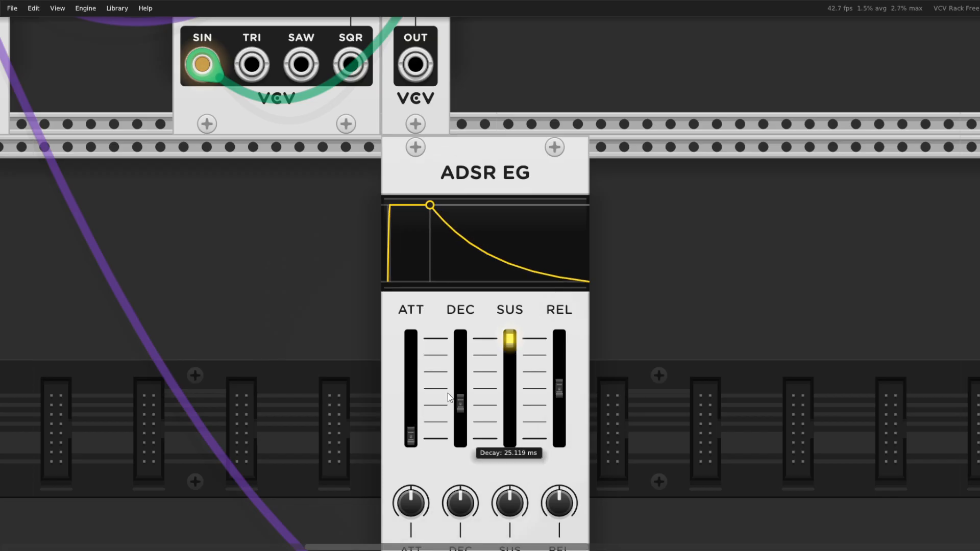
# Try a sustain level slightly above the midpoint on the ADSR EG with a 75.858 ms decay
pyautogui.moveTo(514, 347)
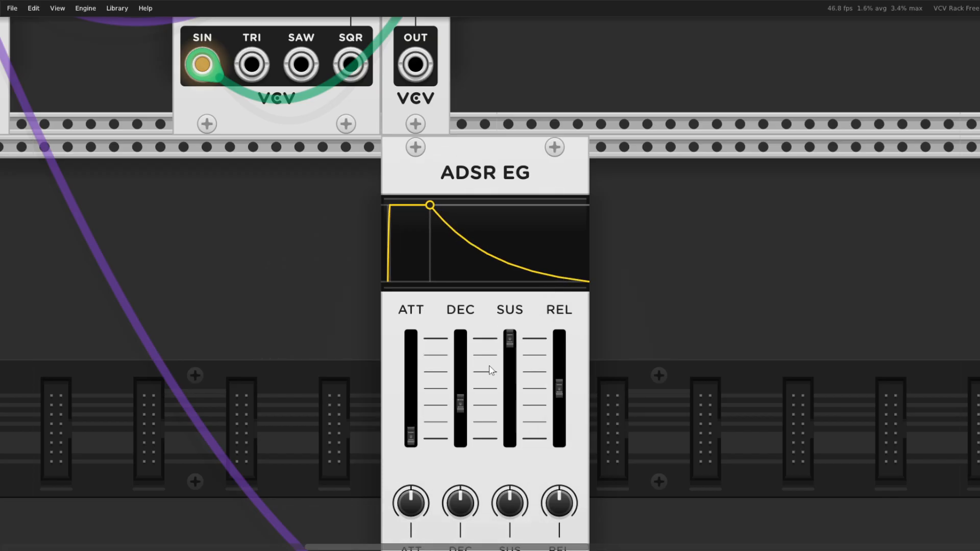
pyautogui.moveTo(511, 338); pyautogui.dragTo(510, 378)
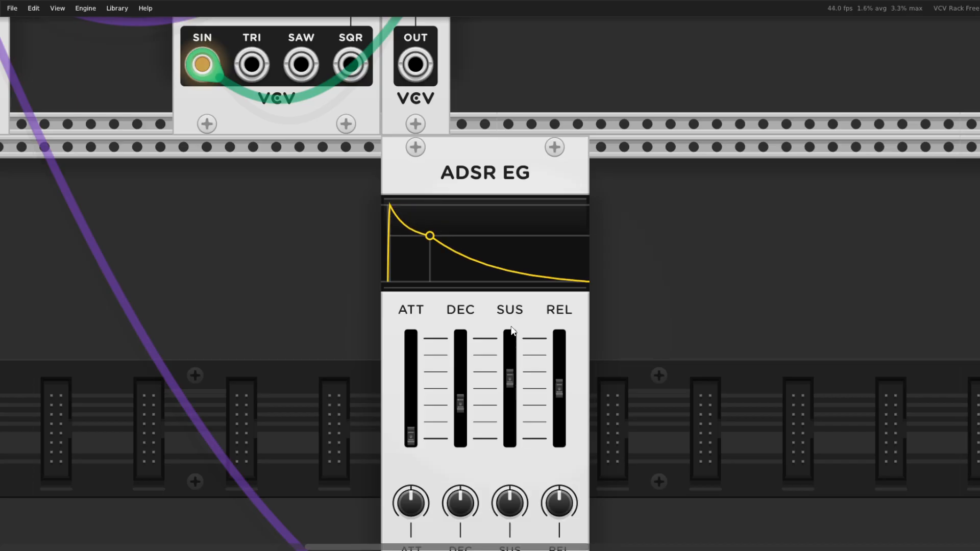
pyautogui.moveTo(461, 401); pyautogui.dragTo(461, 391)
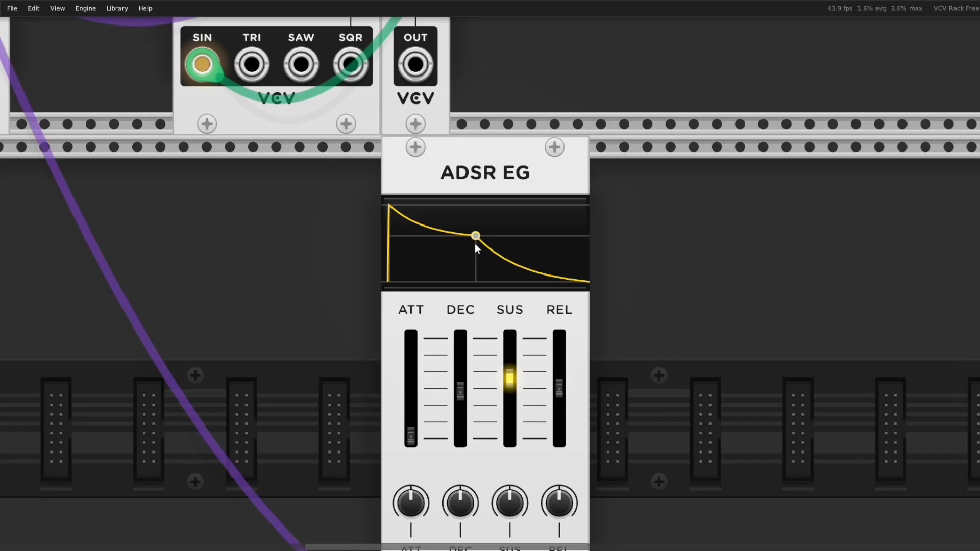
pyautogui.moveTo(513, 380)
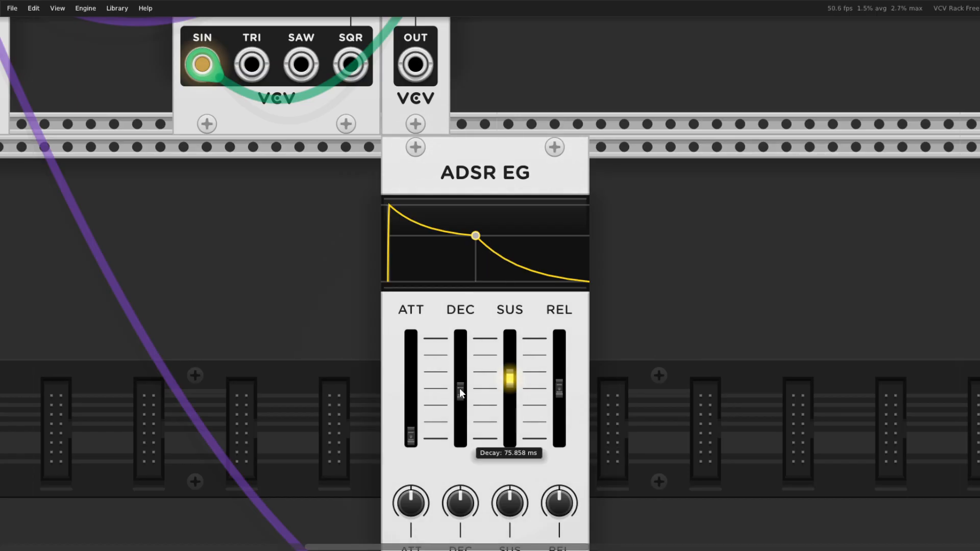
# Try a much shorter decay on the ADSR EG, and lengthen it to 205.12 ms for comparison
pyautogui.moveTo(458, 364); pyautogui.dragTo(458, 388)
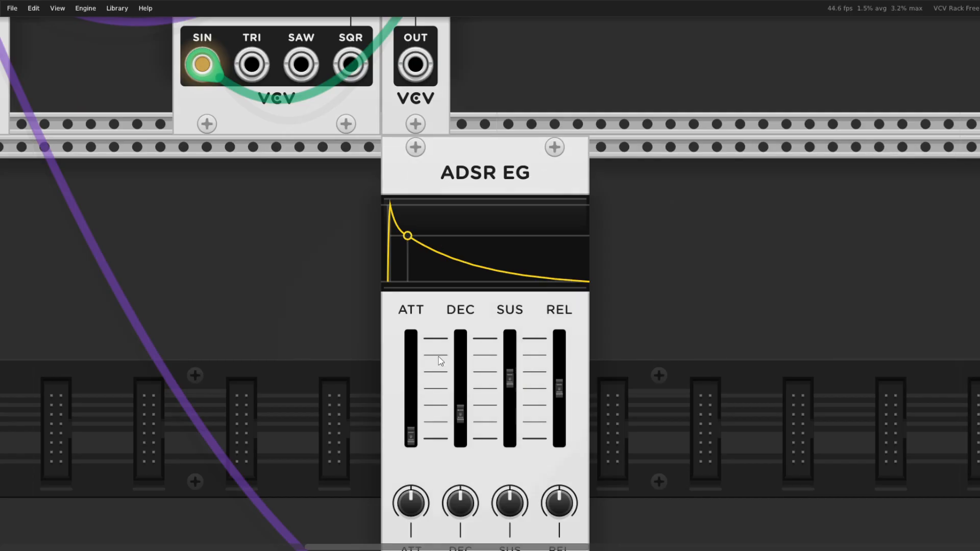
pyautogui.moveTo(472, 418)
pyautogui.moveTo(461, 414); pyautogui.dragTo(460, 380)
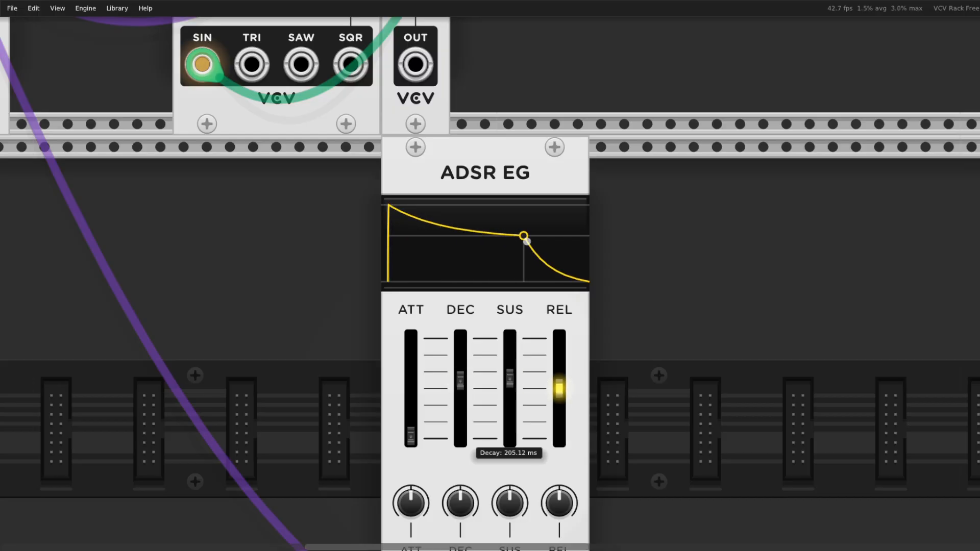
# Try a 21.281 ms release on the ADSR EG, set it to 619.44 ms, raise sustain to maximum and shorten the decay
pyautogui.moveTo(554, 384)
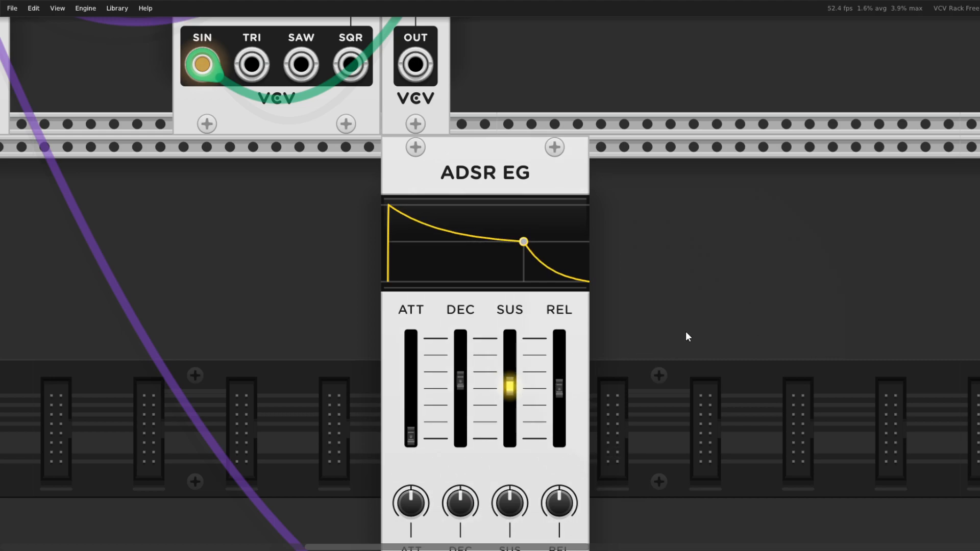
pyautogui.moveTo(556, 391); pyautogui.dragTo(557, 410)
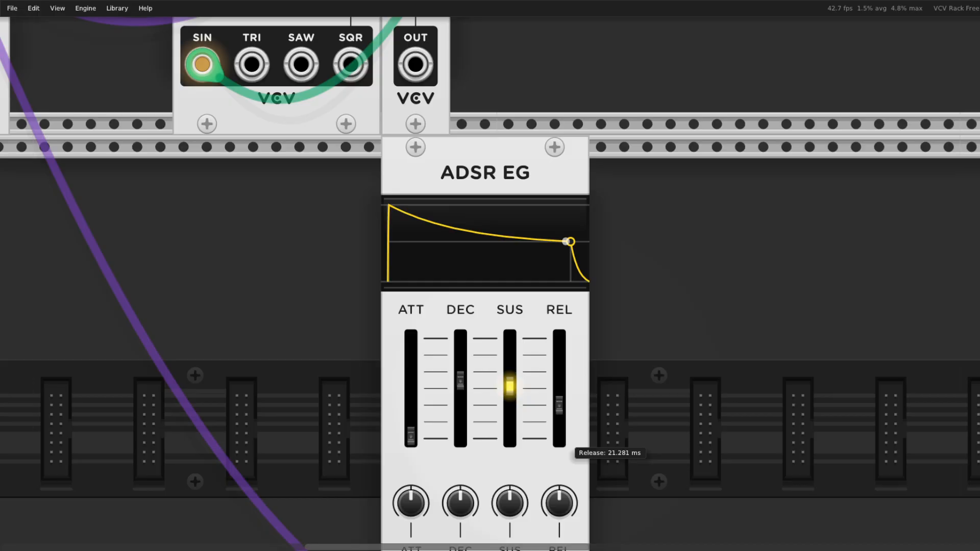
pyautogui.moveTo(559, 405); pyautogui.dragTo(559, 369)
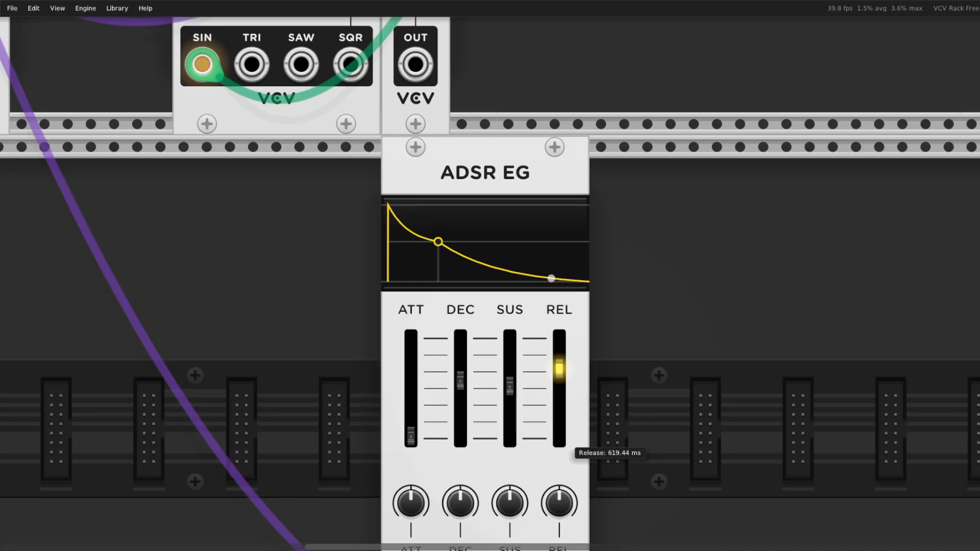
pyautogui.moveTo(460, 380); pyautogui.dragTo(460, 368)
pyautogui.moveTo(504, 401); pyautogui.dragTo(459, 400)
# Patch the ADSR EG's ENV output into the VCA's level CV input
pyautogui.scroll(-3, 633, 316)
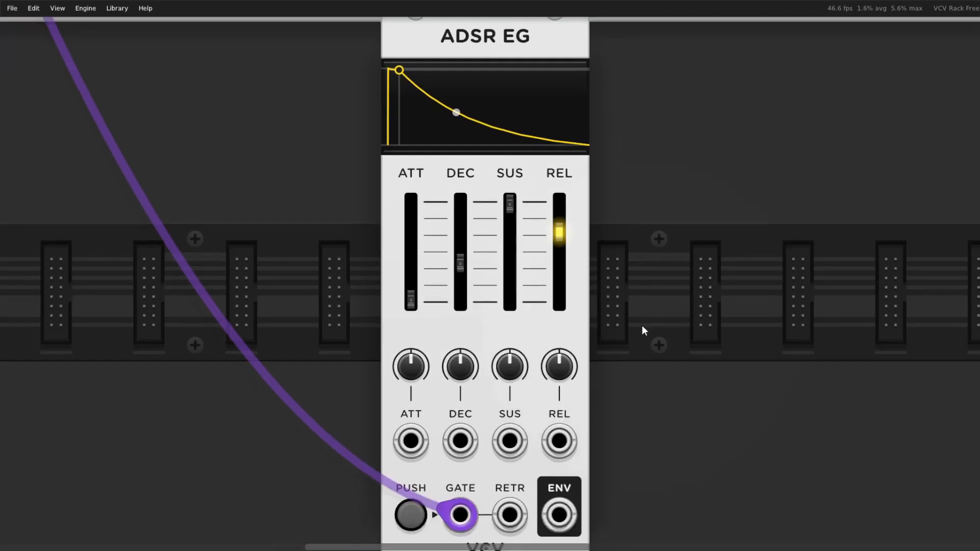
pyautogui.scroll(-2, 690, 363)
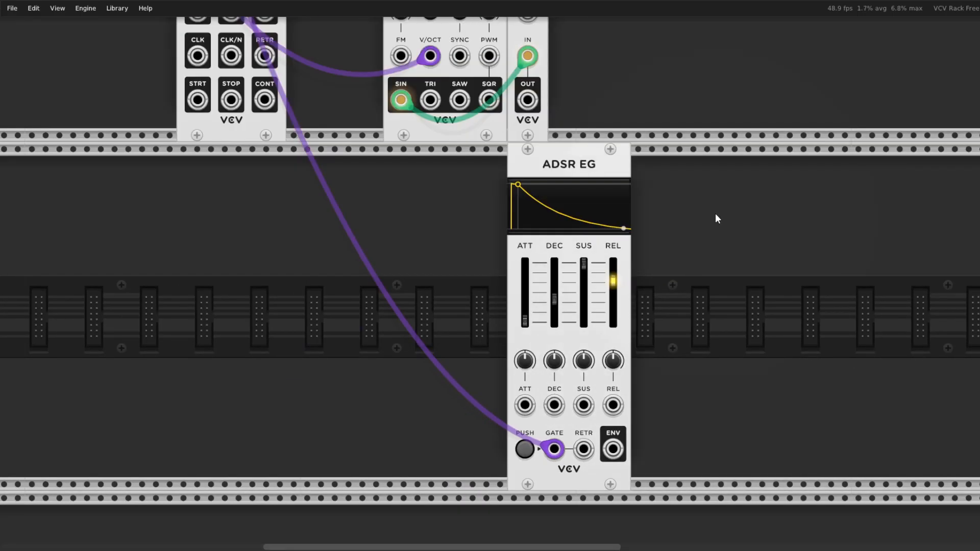
pyautogui.moveTo(739, 162); pyautogui.dragTo(690, 234)
pyautogui.moveTo(564, 522); pyautogui.dragTo(478, 85)
pyautogui.moveTo(669, 109); pyautogui.dragTo(583, 351)
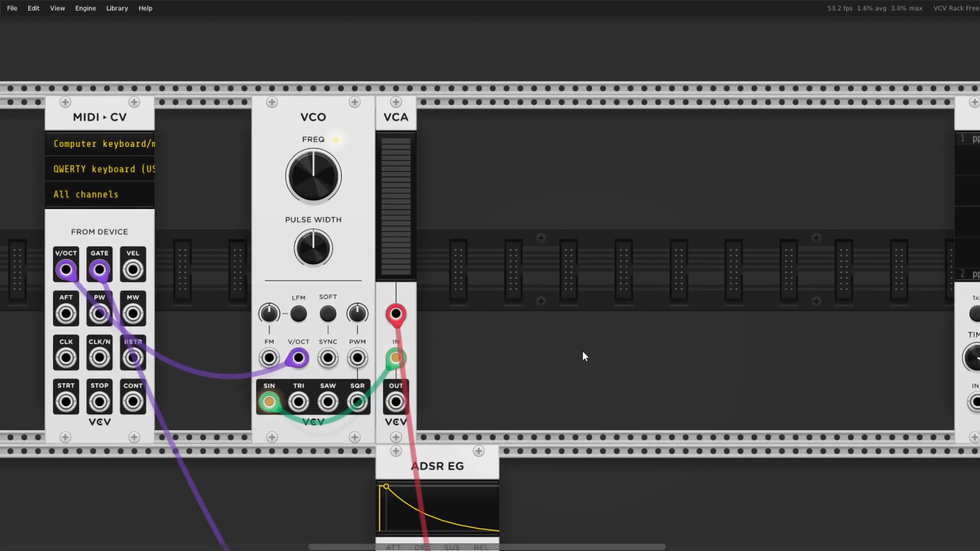
# Patch the VCA output into Scope input 1 and Scope output 1 into the Audio module's L/MON input
pyautogui.moveTo(396, 402); pyautogui.dragTo(974, 402)
pyautogui.moveTo(724, 320); pyautogui.dragTo(606, 293)
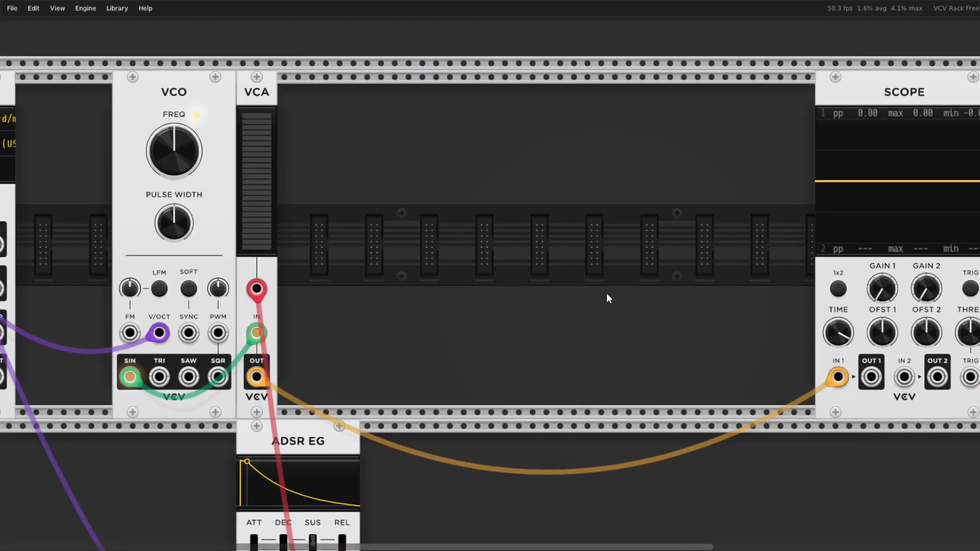
pyautogui.scroll(-3, 606, 293)
pyautogui.scroll(-1, 664, 306)
pyautogui.hscroll(1, 668, 301)
pyautogui.moveTo(754, 333); pyautogui.dragTo(854, 304)
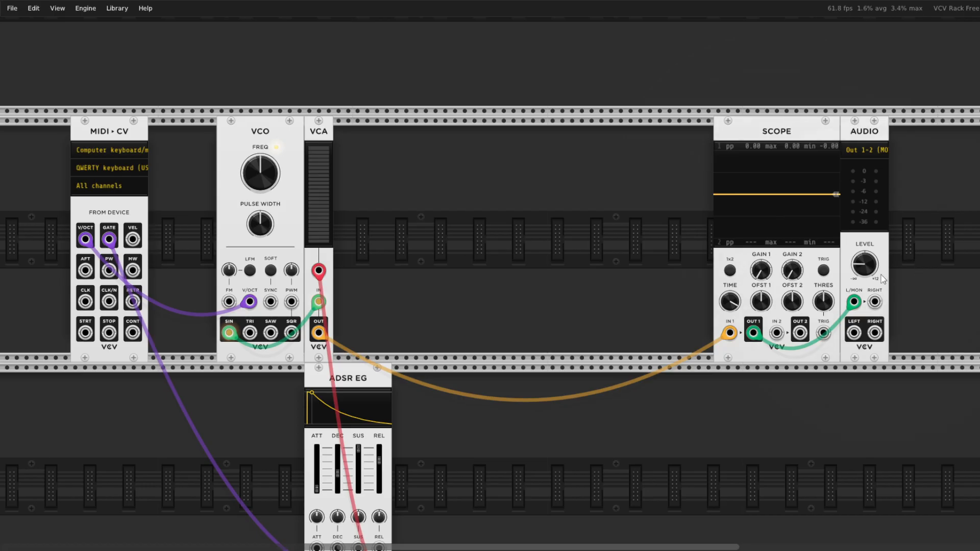
# Raise the Audio module's level slightly and play notes to check the envelope-controlled sound
pyautogui.moveTo(869, 268); pyautogui.dragTo(869, 258)
pyautogui.moveTo(475, 236); pyautogui.dragTo(493, 215)
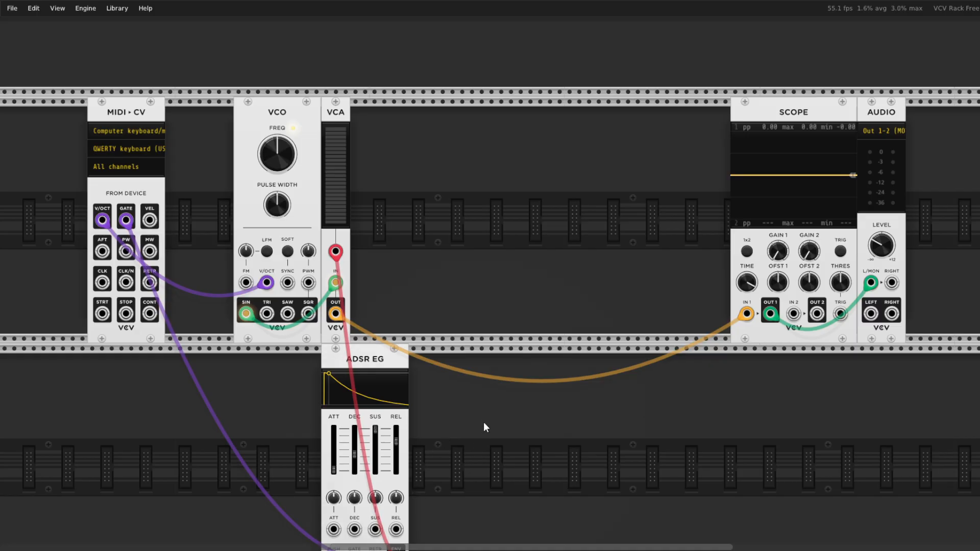
pyautogui.scroll(-1, 477, 418)
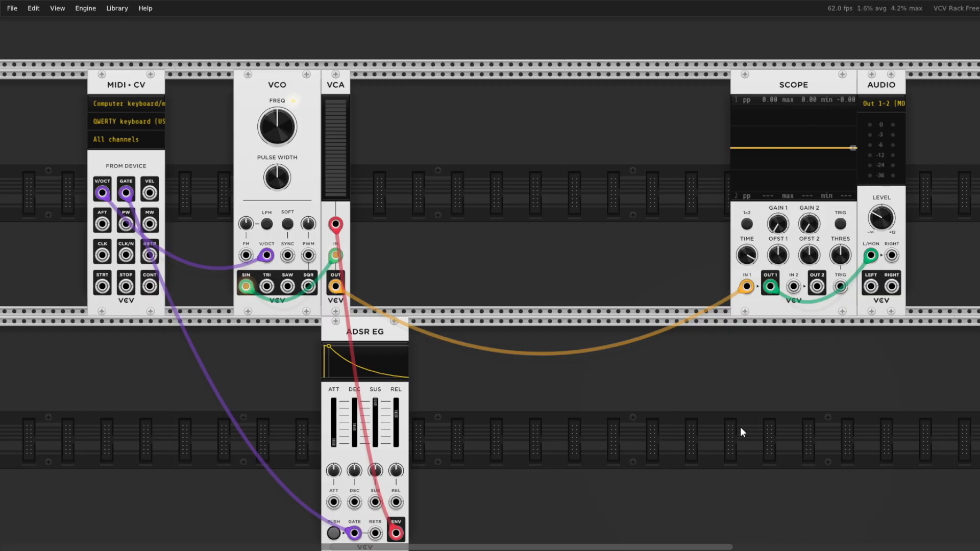
pyautogui.press('z')
pyautogui.press('z')
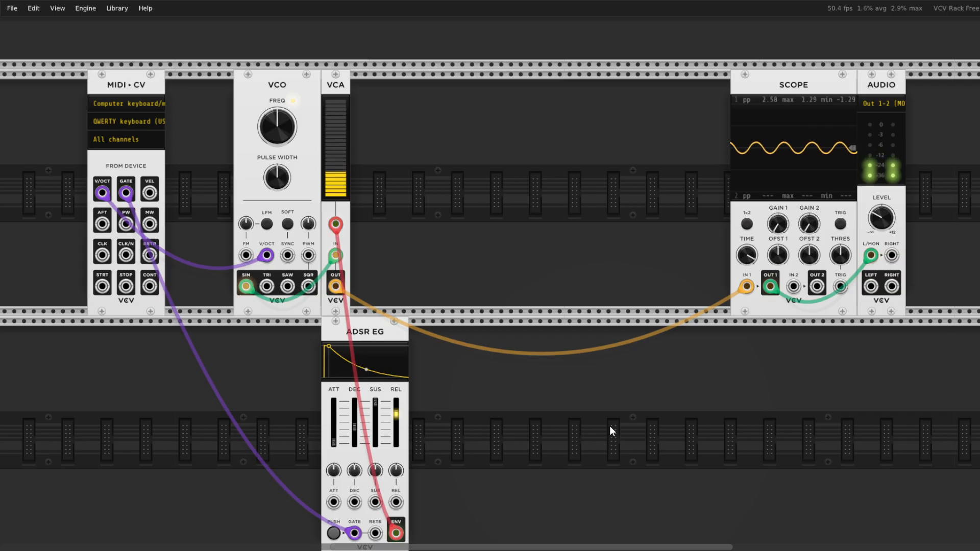
pyautogui.press('z')
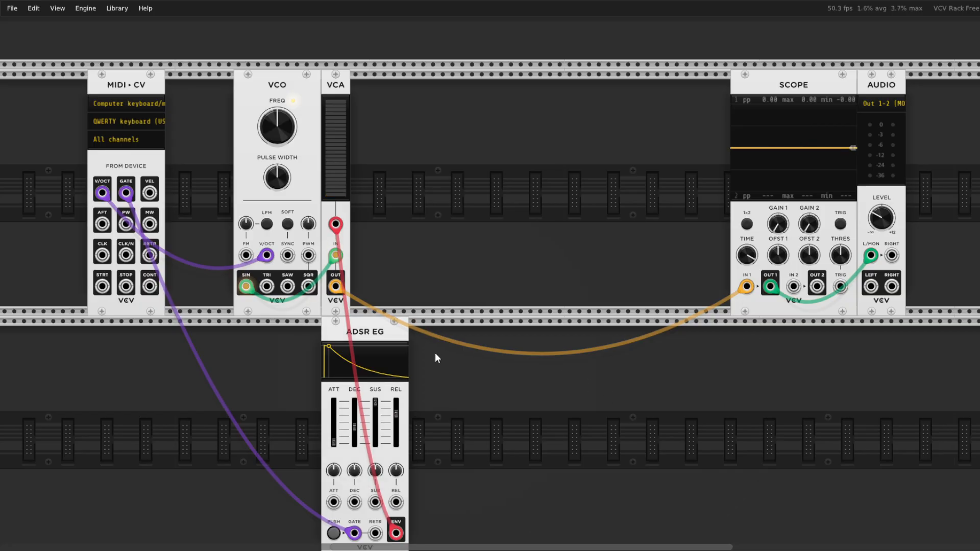
pyautogui.press('z')
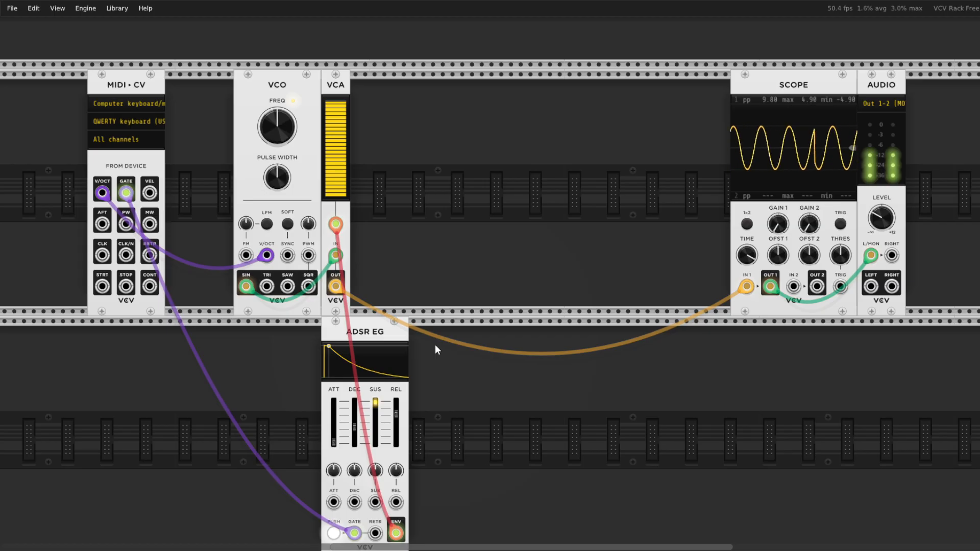
# Lengthen the ADSR EG's attack, test it with notes, and extend it further to 356.45 ms
pyautogui.moveTo(333, 442); pyautogui.dragTo(333, 422)
pyautogui.press('z')
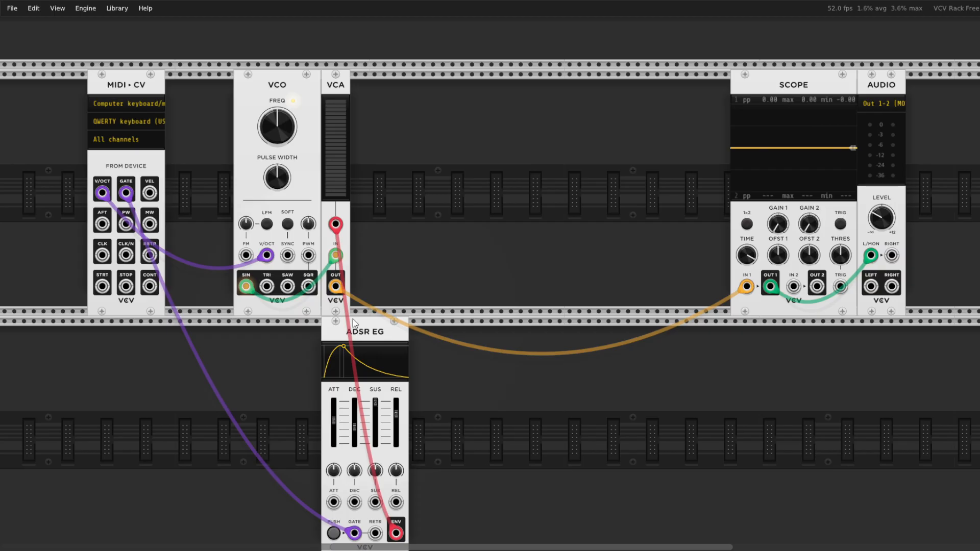
pyautogui.press('z')
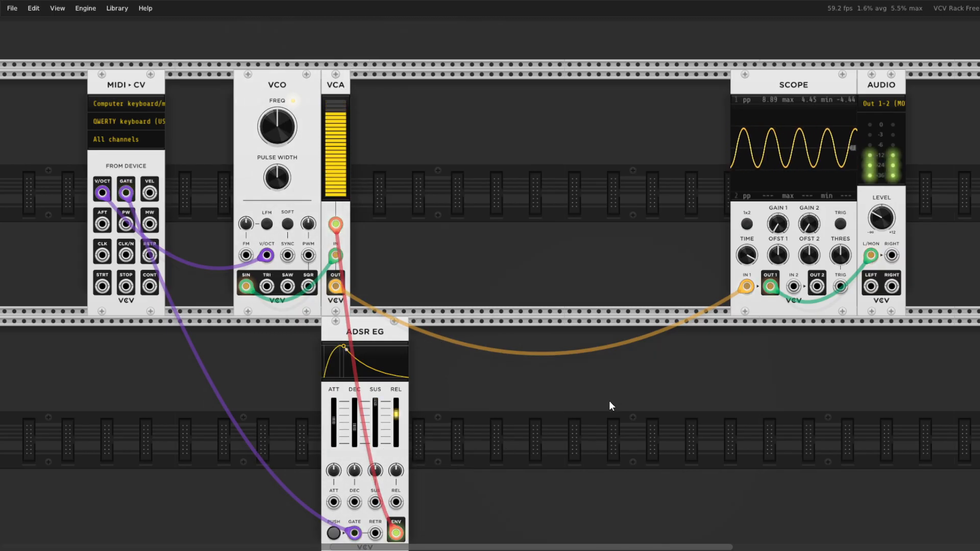
pyautogui.press('z')
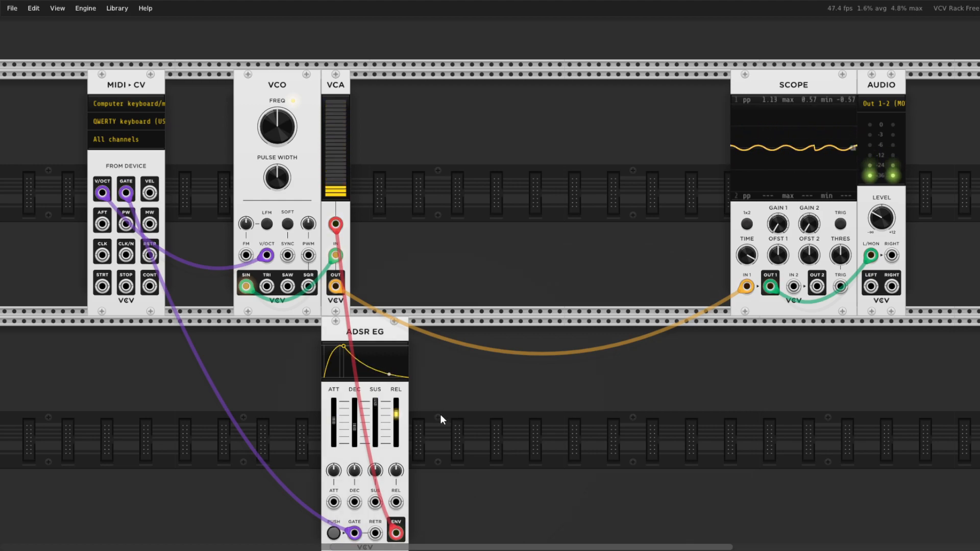
pyautogui.moveTo(342, 346)
pyautogui.mouseDown()
pyautogui.moveTo(334, 346)
pyautogui.moveTo(344, 345)
pyautogui.mouseUp()
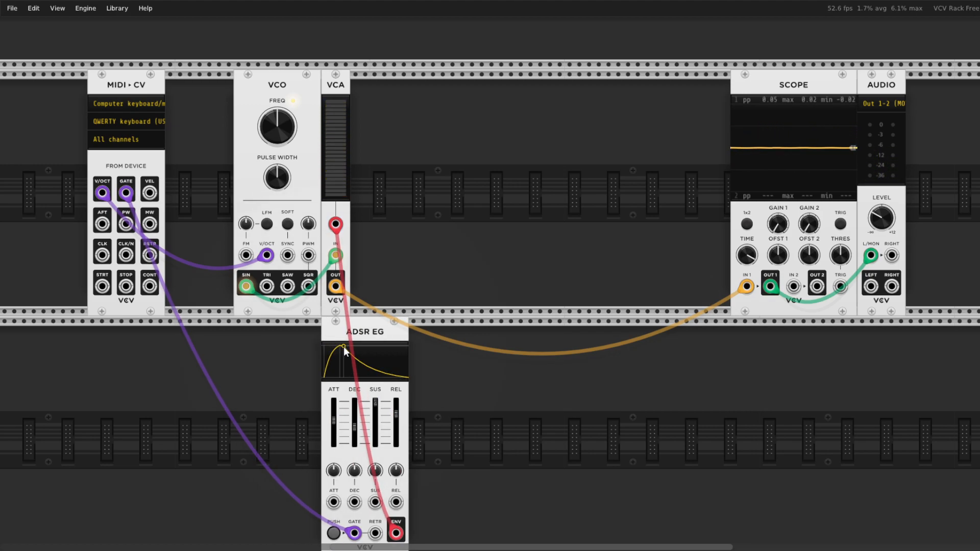
pyautogui.moveTo(334, 421); pyautogui.dragTo(334, 415)
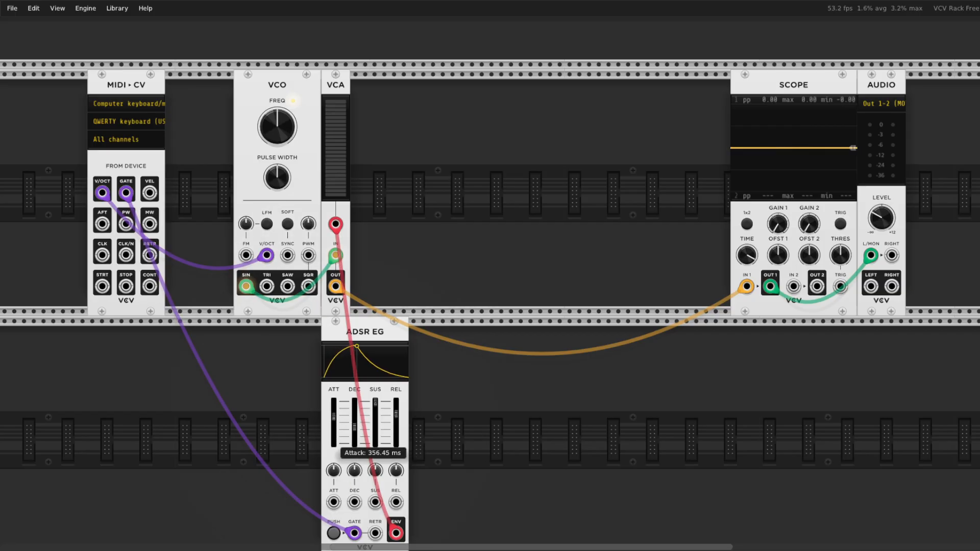
# Play a note through the long attack, then shorten the ADSR EG's release and test it with another note
pyautogui.press('z')
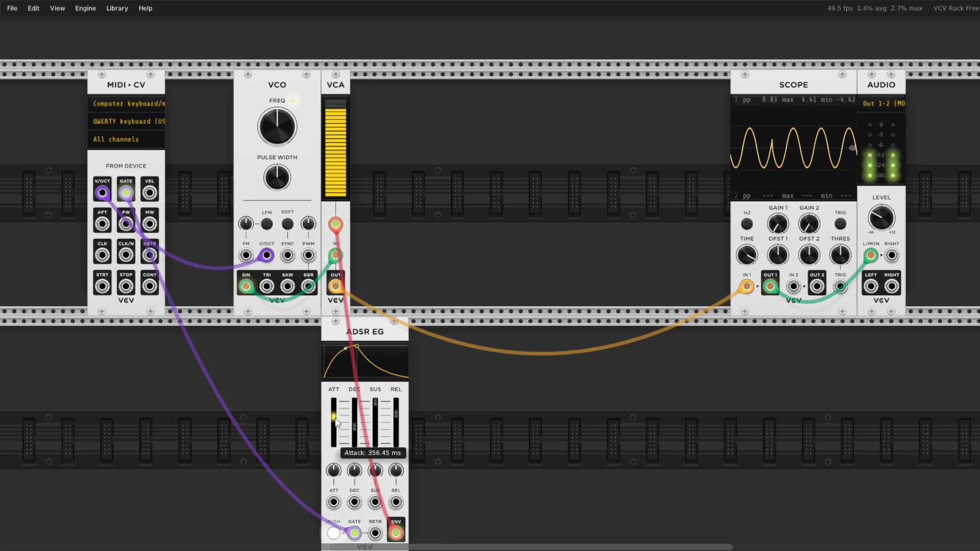
pyautogui.moveTo(396, 413); pyautogui.dragTo(396, 423)
pyautogui.press('z')
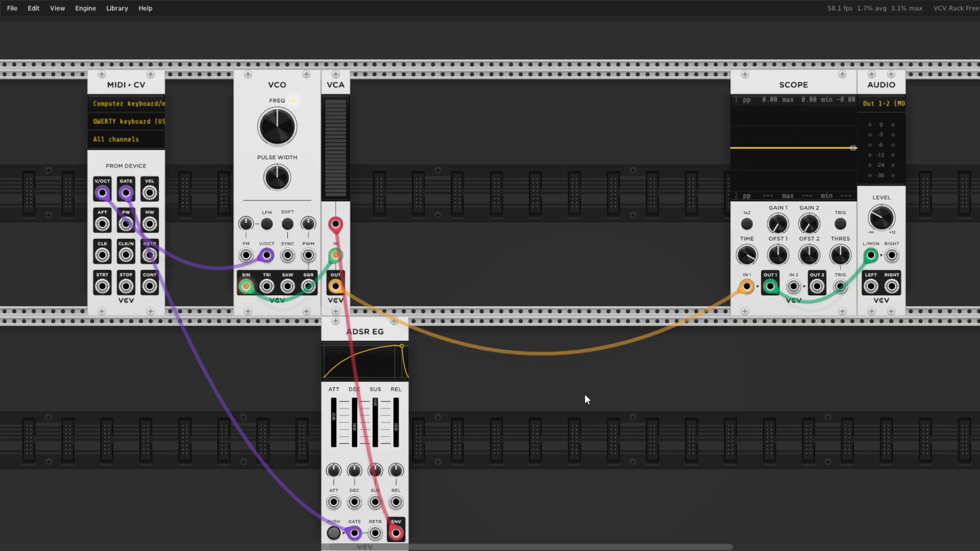
# Set the ADSR EG's attack to 6.5464 ms, adjust its release slightly, and play notes to check the envelope
pyautogui.moveTo(334, 416); pyautogui.dragTo(334, 436)
pyautogui.press('z')
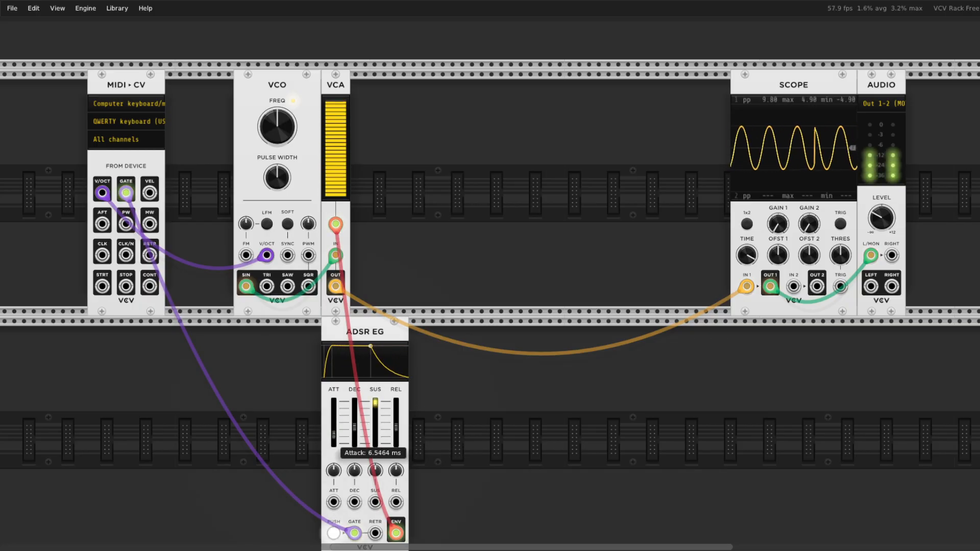
pyautogui.press('z')
pyautogui.moveTo(396, 426); pyautogui.dragTo(395, 429)
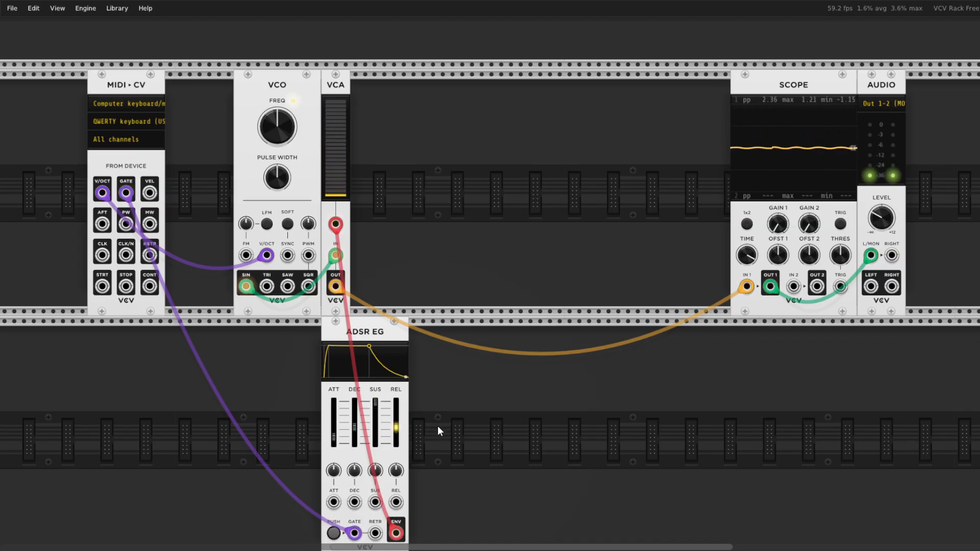
pyautogui.press('z')
pyautogui.press('z')
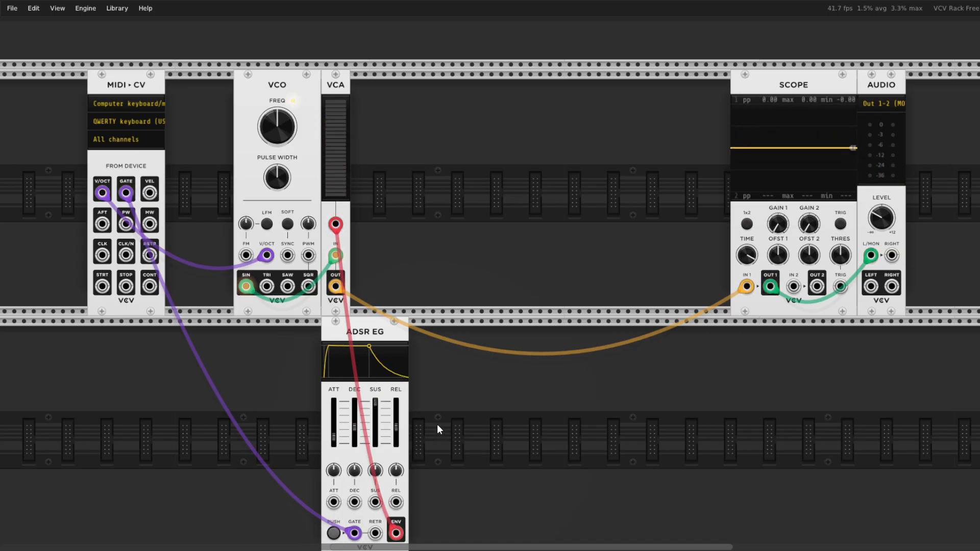
pyautogui.press('z')
pyautogui.press('z')
# Add a VCF module and place it between the VCO and the VCA, moving the VCA aside to make room
pyautogui.moveTo(349, 84); pyautogui.dragTo(436, 97)
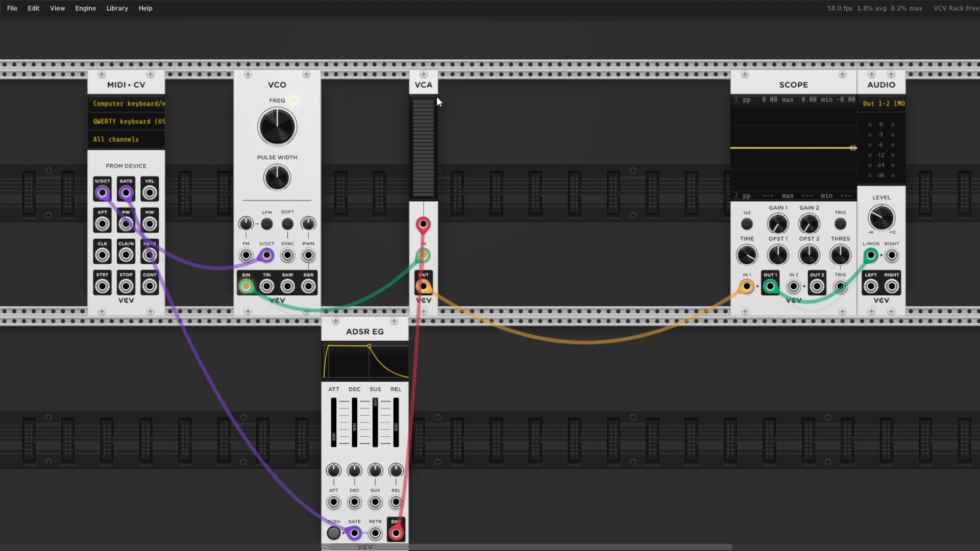
pyautogui.press('Return')
pyautogui.press('Escape')
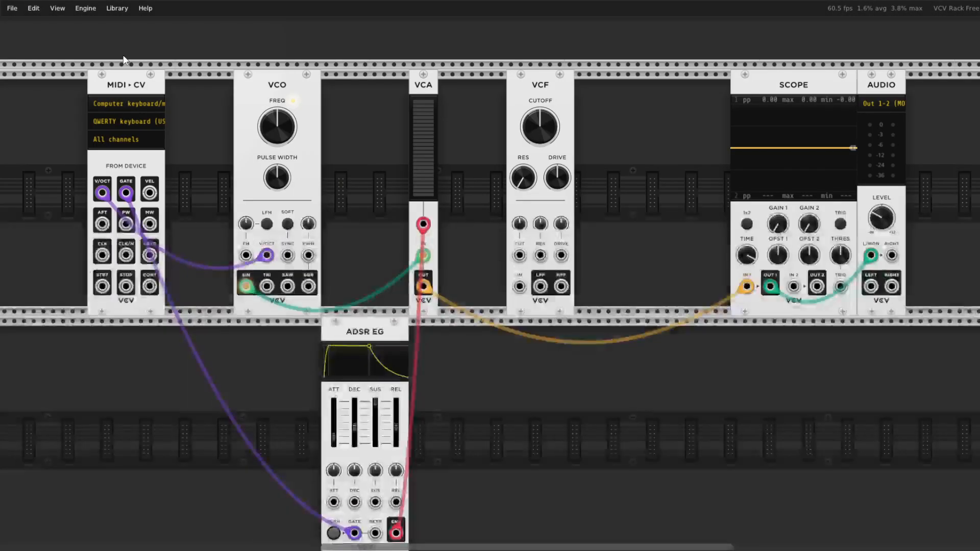
pyautogui.moveTo(357, 100); pyautogui.dragTo(458, 84)
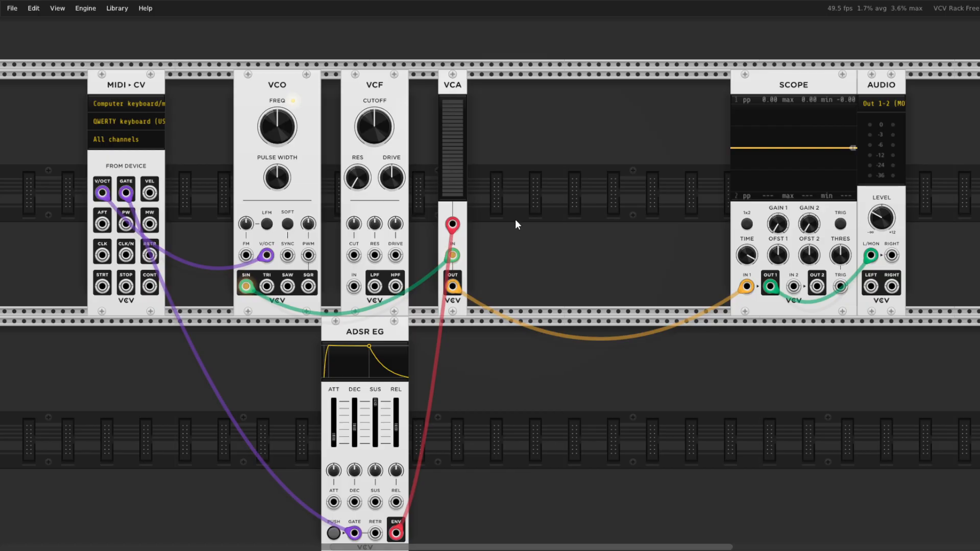
# Reroute the VCA input cable to the VCF's audio input and switch its source to the VCO's SAW output
pyautogui.moveTo(275, 189)
pyautogui.moveTo(456, 257)
pyautogui.moveTo(456, 257); pyautogui.dragTo(356, 291)
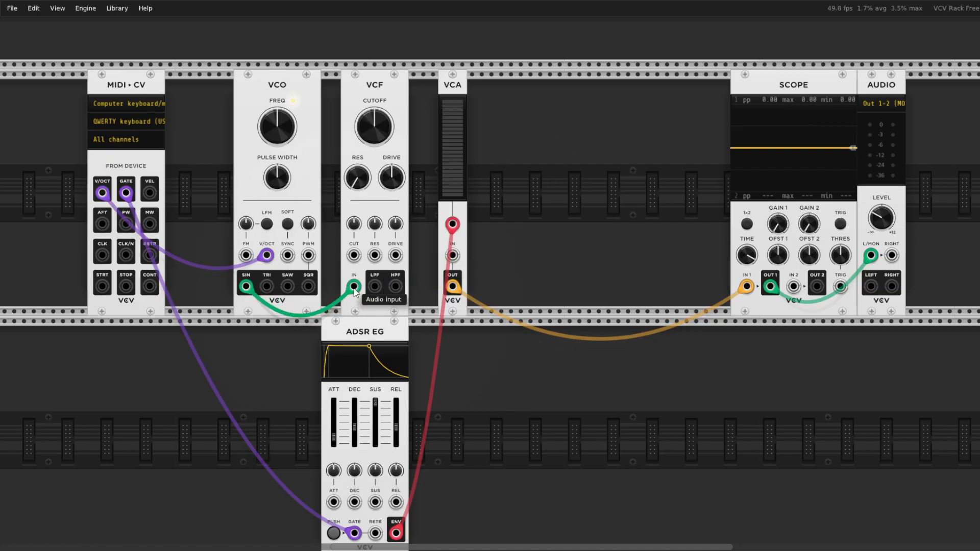
pyautogui.moveTo(247, 290)
pyautogui.moveTo(247, 290); pyautogui.dragTo(288, 287)
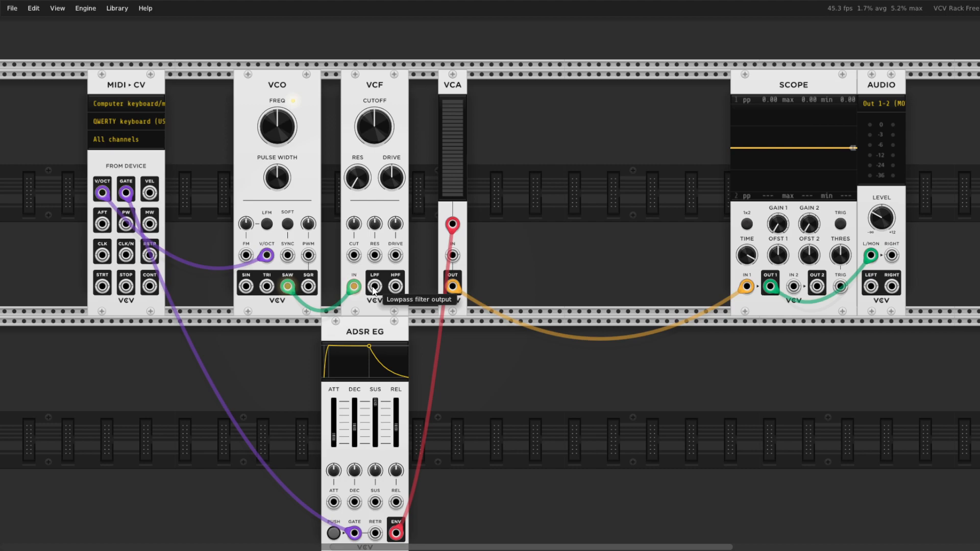
# Patch the VCF's LPF output into the VCA's channel input and place the VCO, VCF and VCA directly side by side
pyautogui.moveTo(373, 288); pyautogui.dragTo(453, 257)
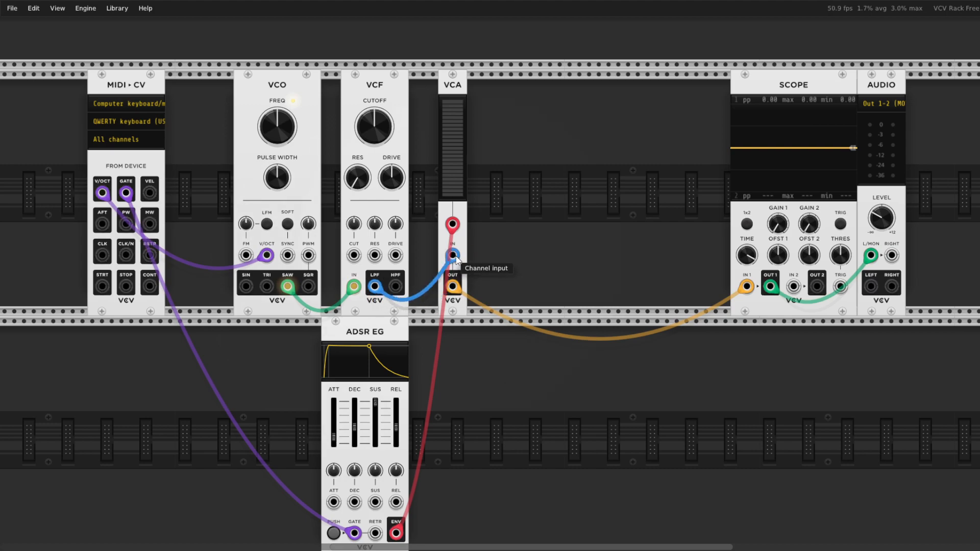
pyautogui.moveTo(453, 90); pyautogui.dragTo(423, 90)
pyautogui.moveTo(312, 90); pyautogui.dragTo(332, 88)
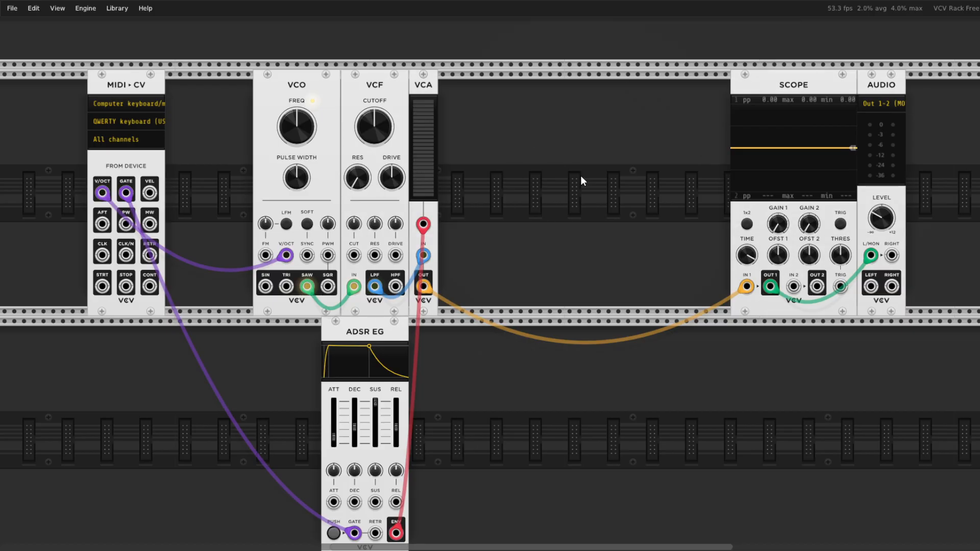
# Play notes while sweeping the VCF's cutoff up to 8000 Hz and back down to hear the lowpass filtering
pyautogui.press('q')
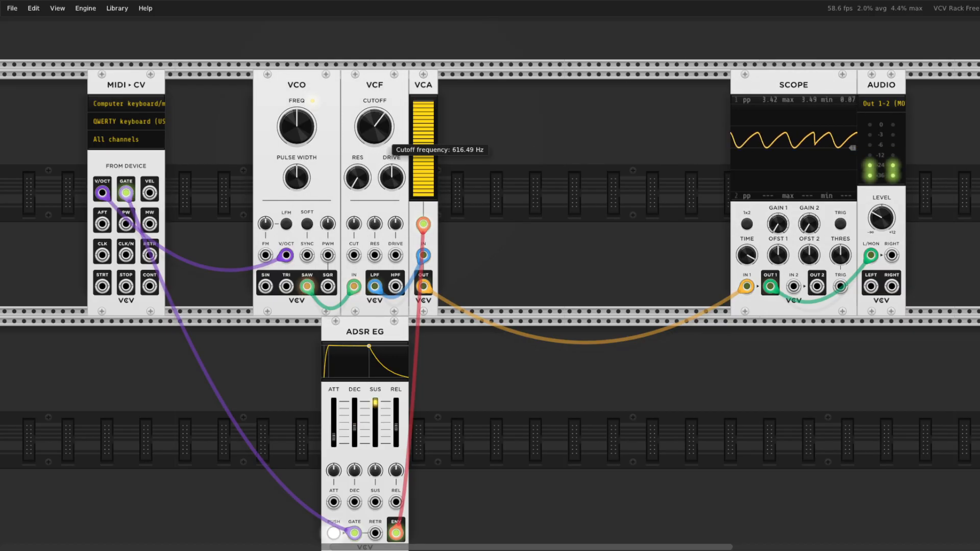
pyautogui.moveTo(375, 127); pyautogui.dragTo(392, 117)
pyautogui.press('z')
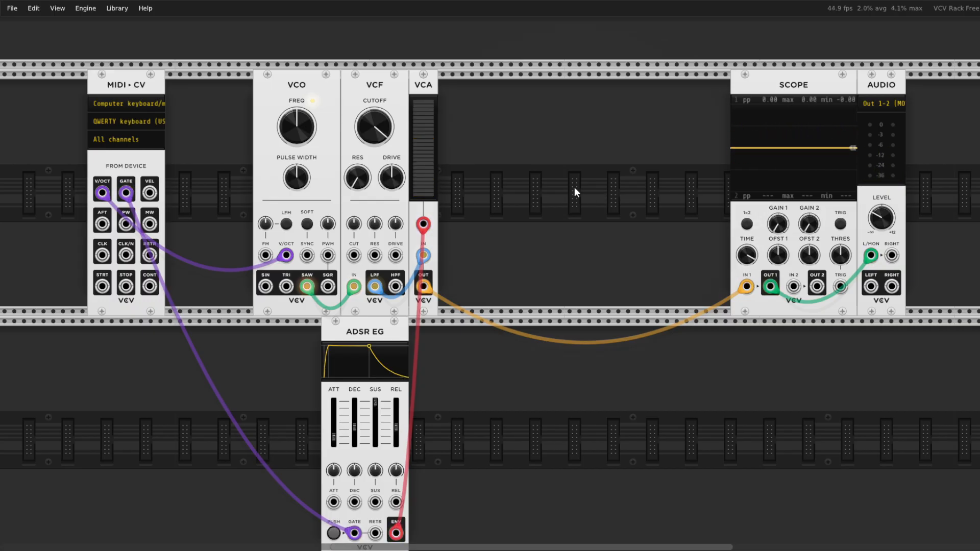
pyautogui.press('z')
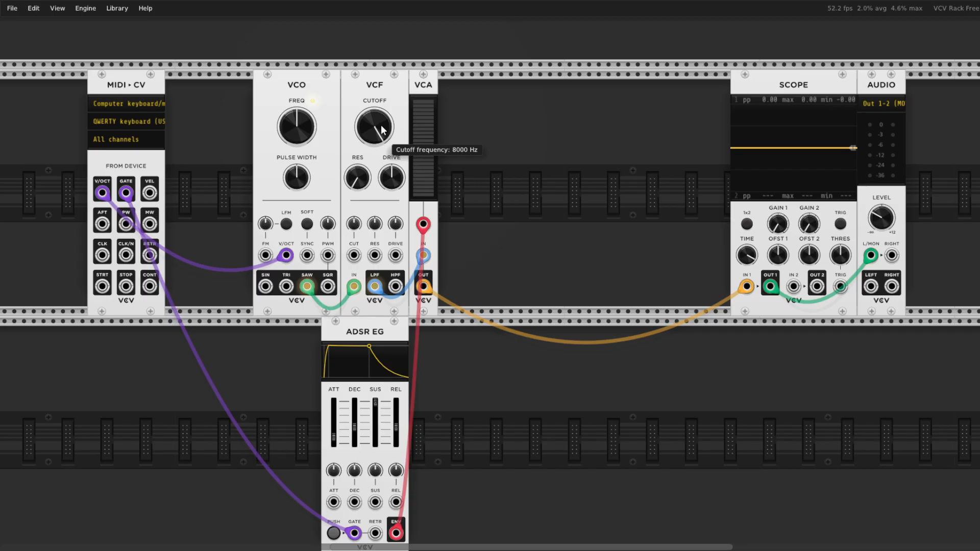
pyautogui.press('z')
pyautogui.moveTo(381, 129); pyautogui.dragTo(382, 197)
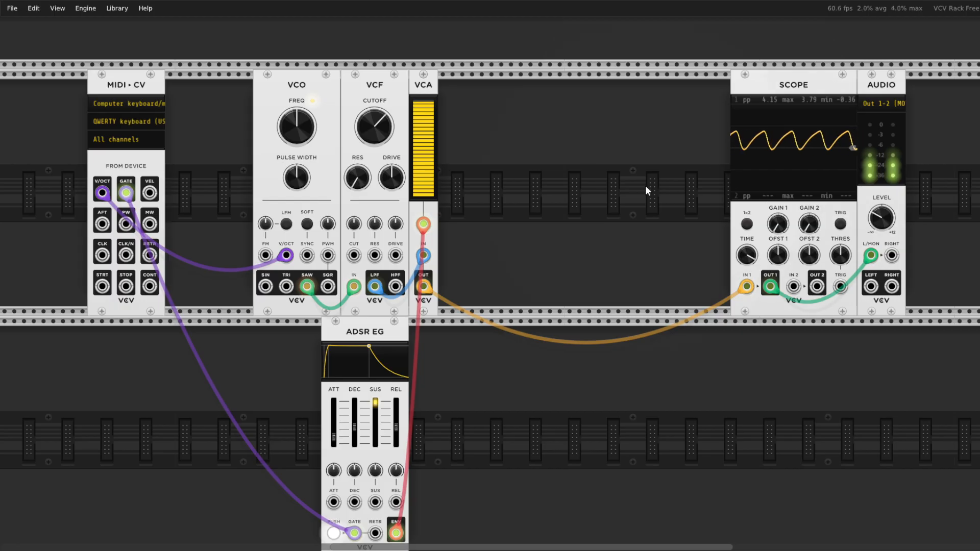
pyautogui.moveTo(376, 124)
pyautogui.moveTo(376, 124)
pyautogui.mouseDown()
pyautogui.moveTo(375, 104)
pyautogui.moveTo(376, 143)
pyautogui.moveTo(376, 110)
pyautogui.mouseUp()
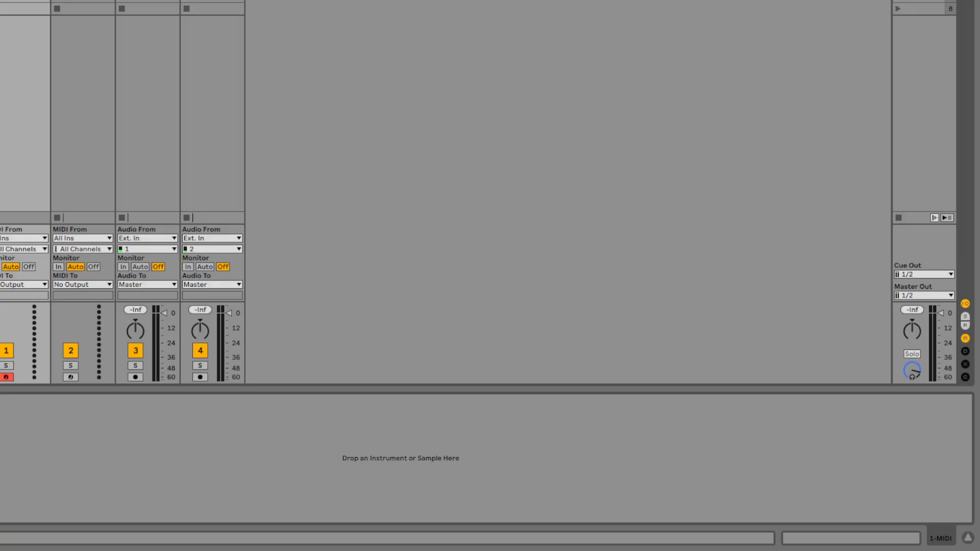
# In Ableton Live, load Operator and a Spectrum device on the first MIDI track and enlarge the spectrum display
pyautogui.press('Return')
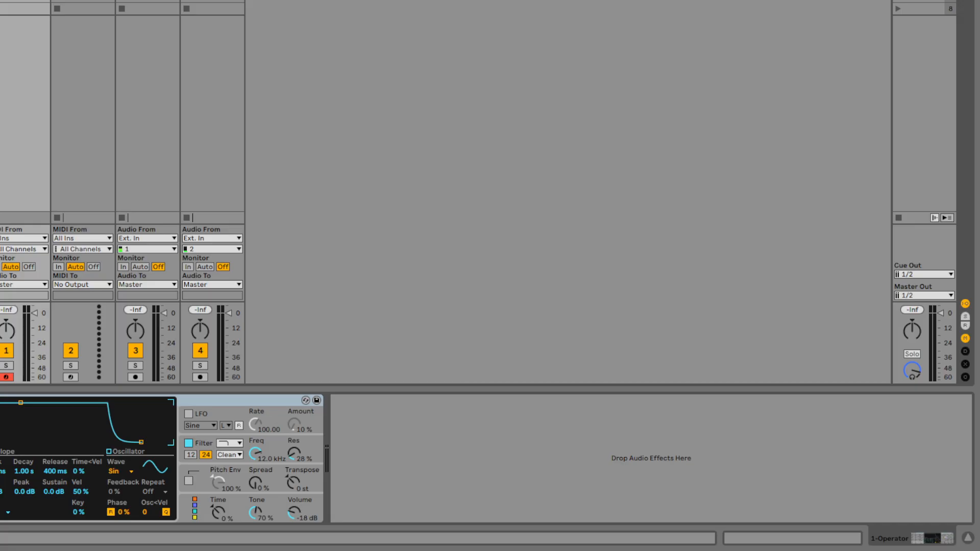
pyautogui.press('Return')
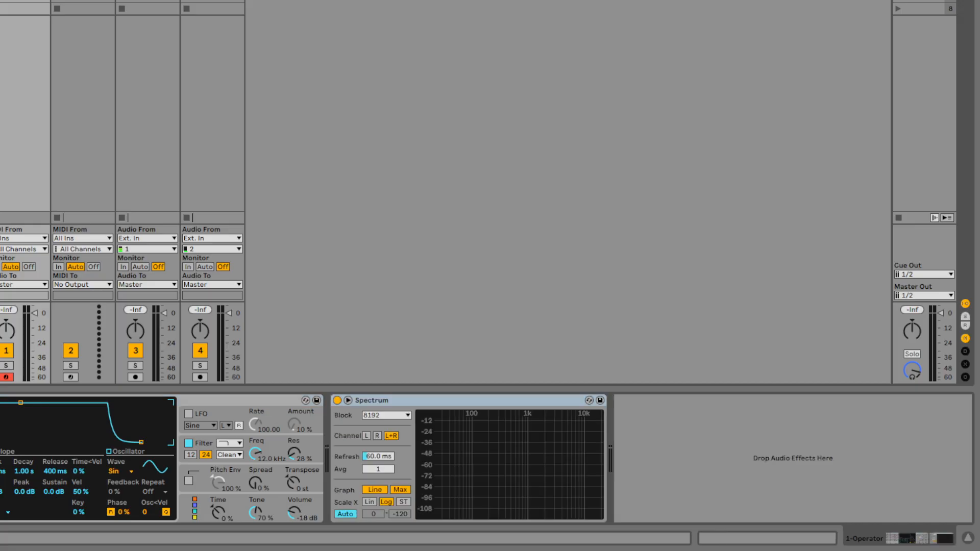
pyautogui.click(348, 400)
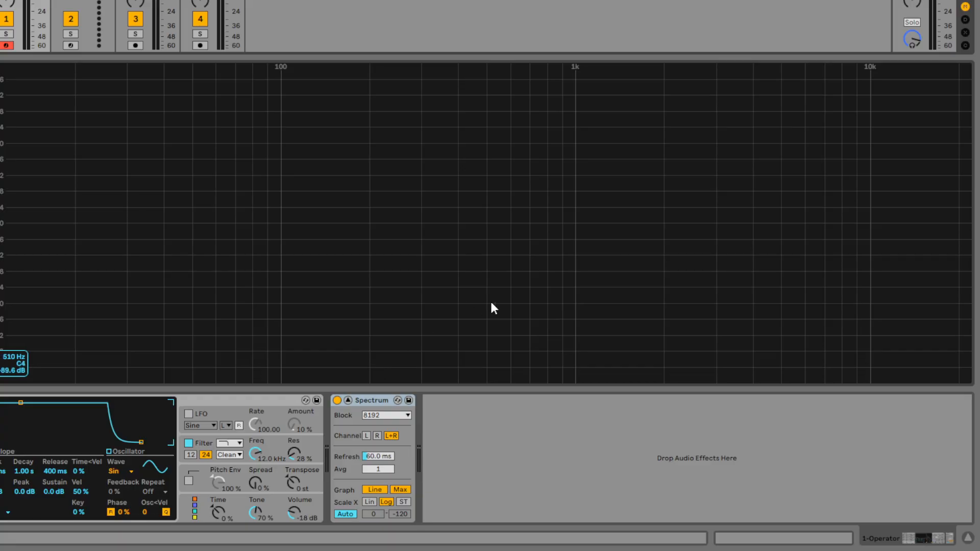
# Set the waveform of Operator's oscillator to SwD
pyautogui.click(125, 452)
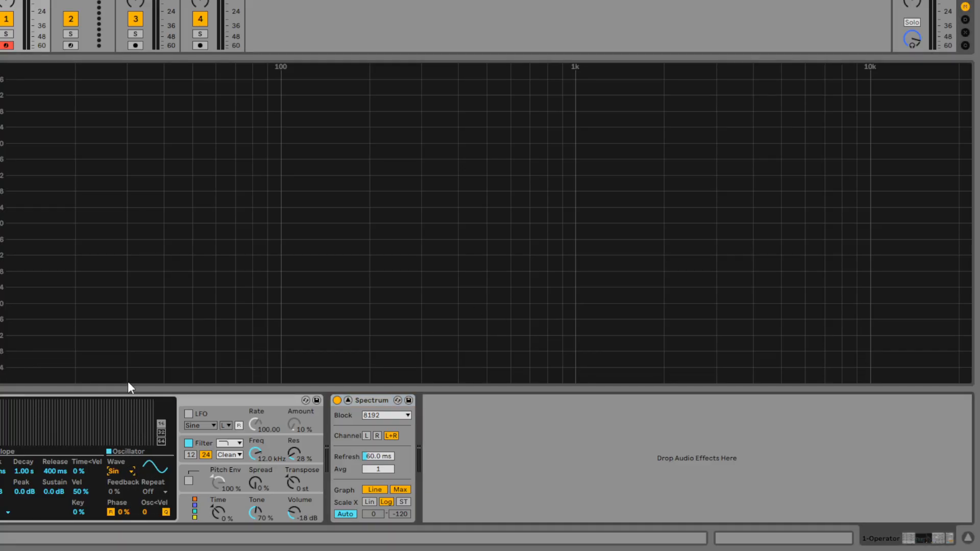
pyautogui.press('Down')
pyautogui.press('Down')
pyautogui.press('Down')
pyautogui.press('Down')
pyautogui.press('Down')
pyautogui.press('Down')
pyautogui.press('Down')
pyautogui.press('Down')
pyautogui.press('Down')
pyautogui.press('Down')
# Play notes to view the saw wave's harmonics and turn off the Spectrum's Max curve
pyautogui.press('a')
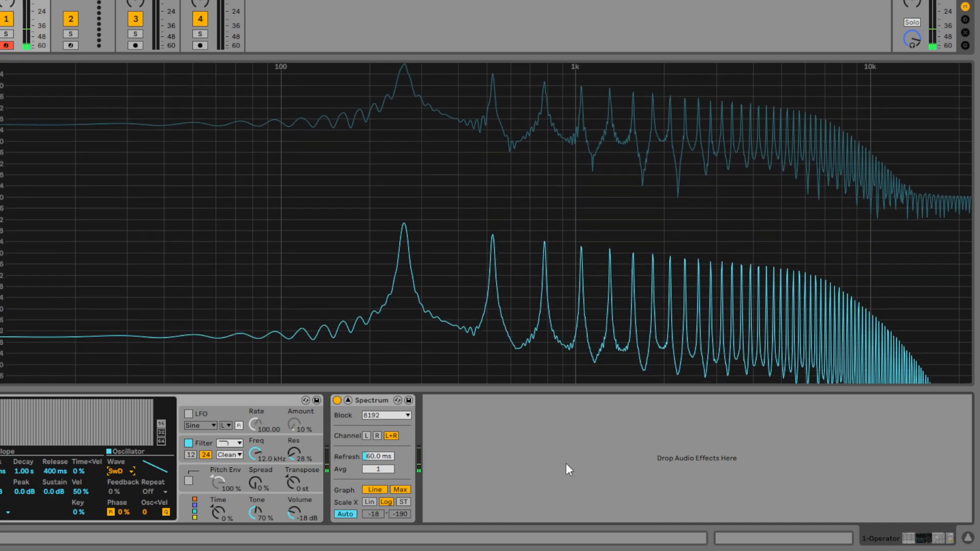
pyautogui.press('z')
pyautogui.press('a')
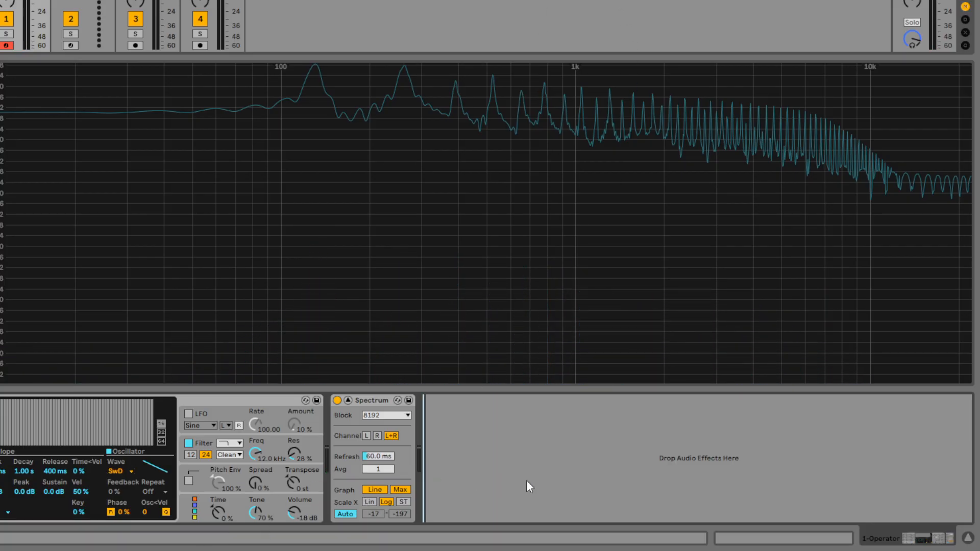
pyautogui.click(400, 490)
pyautogui.press('a')
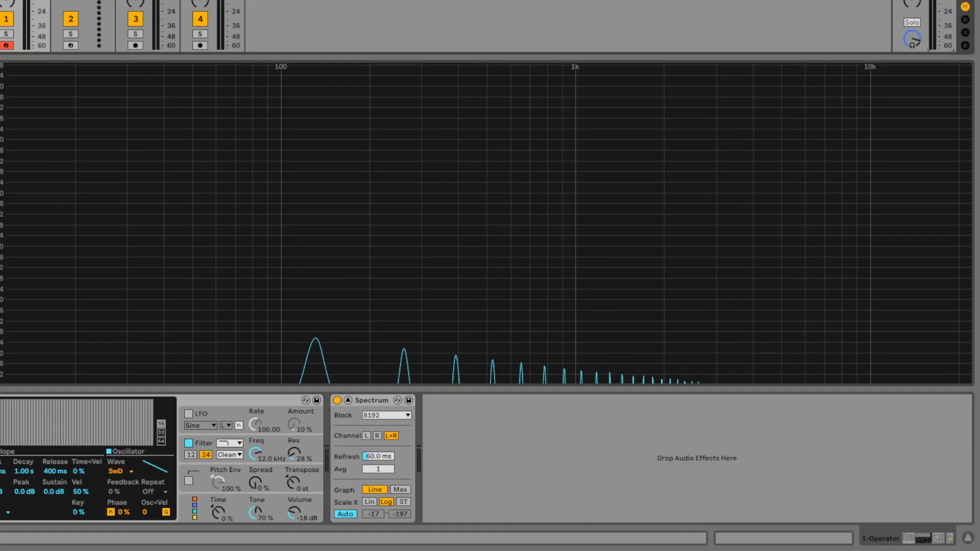
pyautogui.press('a')
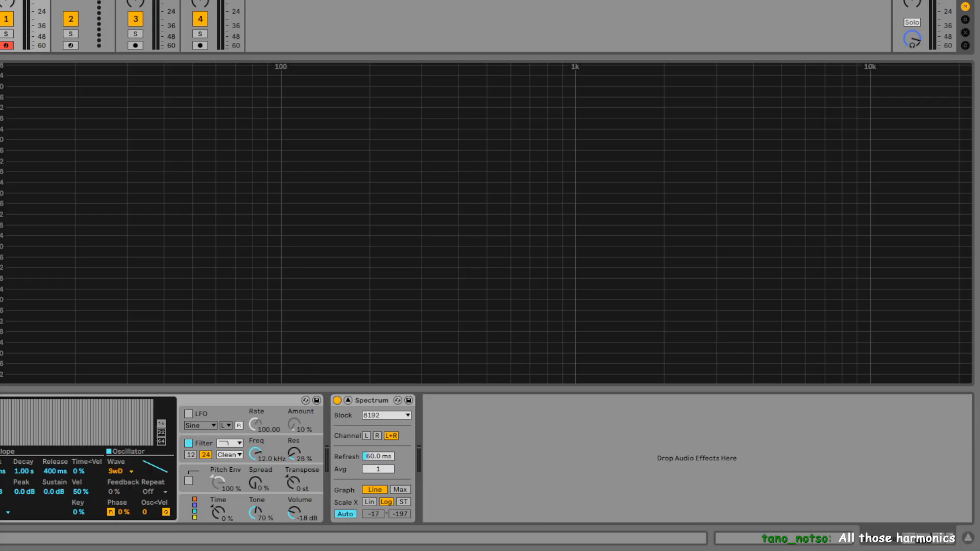
# Add an Auto Filter to the track and place it between Operator and Spectrum
pyautogui.press('Return')
pyautogui.click(478, 398)
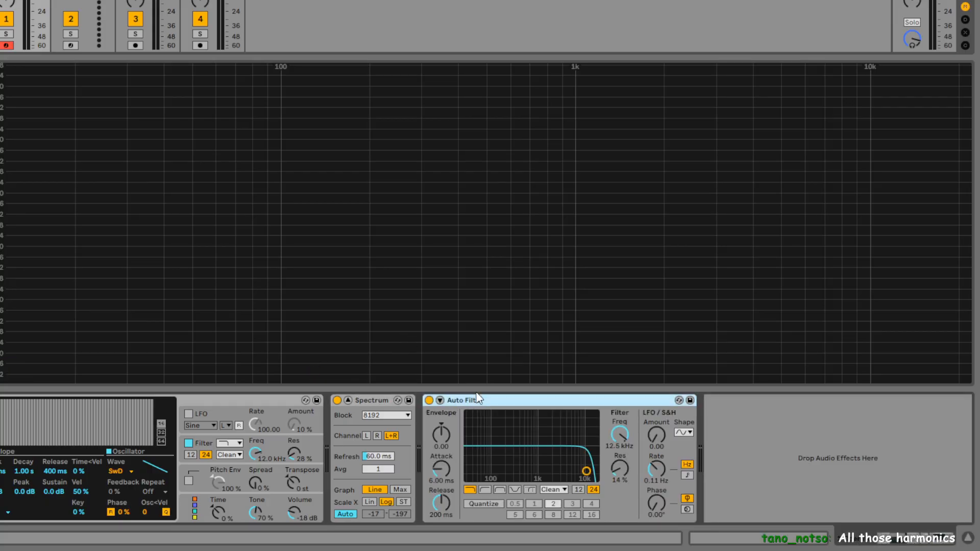
pyautogui.moveTo(467, 401); pyautogui.dragTo(327, 400)
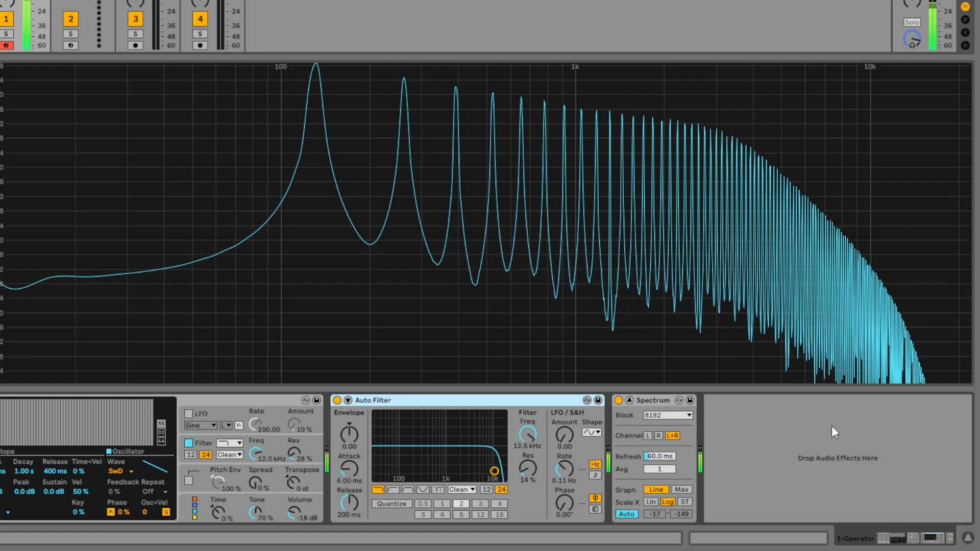
# Sweep the Auto Filter's frequency from 19.9 kHz down through 472 Hz to 120 Hz and back to 19.9 kHz
pyautogui.moveTo(528, 434); pyautogui.dragTo(530, 429)
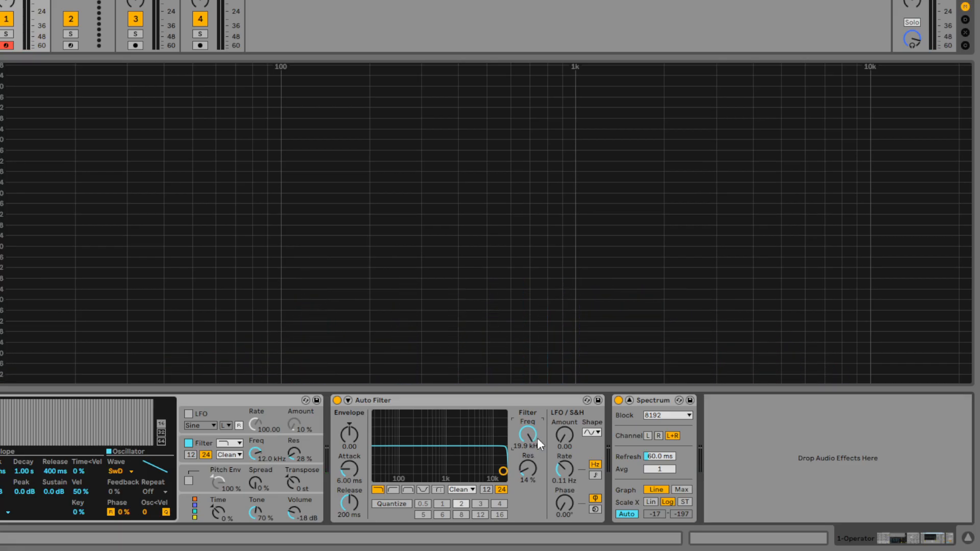
pyautogui.moveTo(530, 430); pyautogui.dragTo(530, 440)
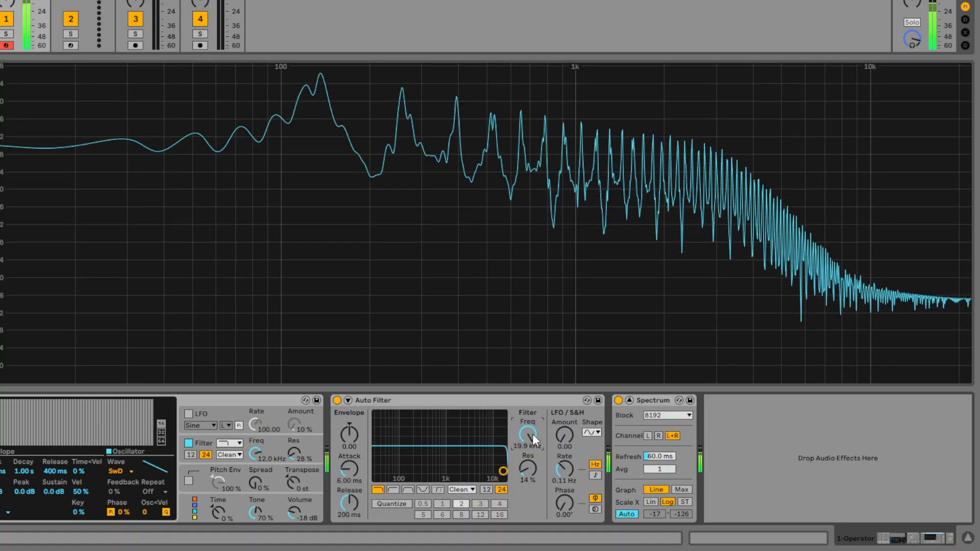
pyautogui.moveTo(528, 434); pyautogui.dragTo(528, 484)
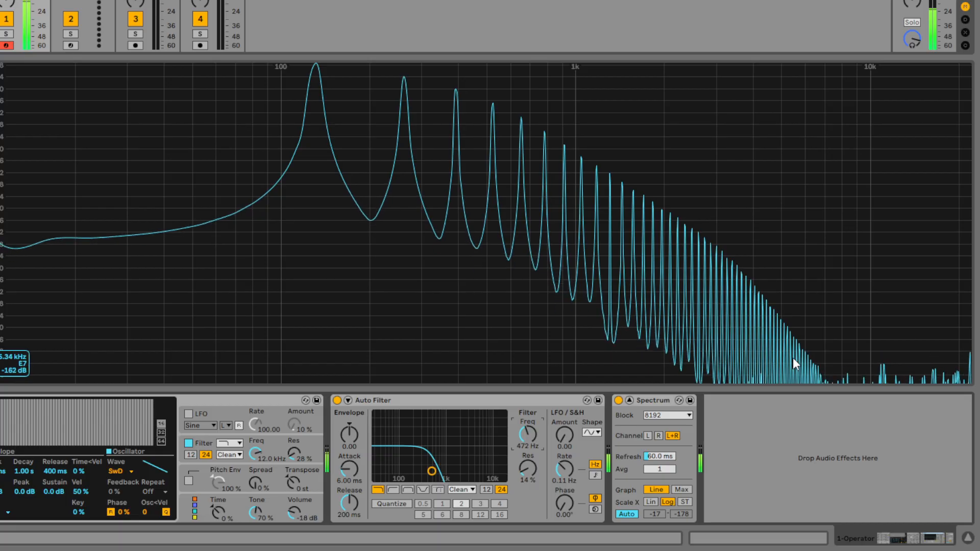
pyautogui.moveTo(534, 434); pyautogui.dragTo(534, 450)
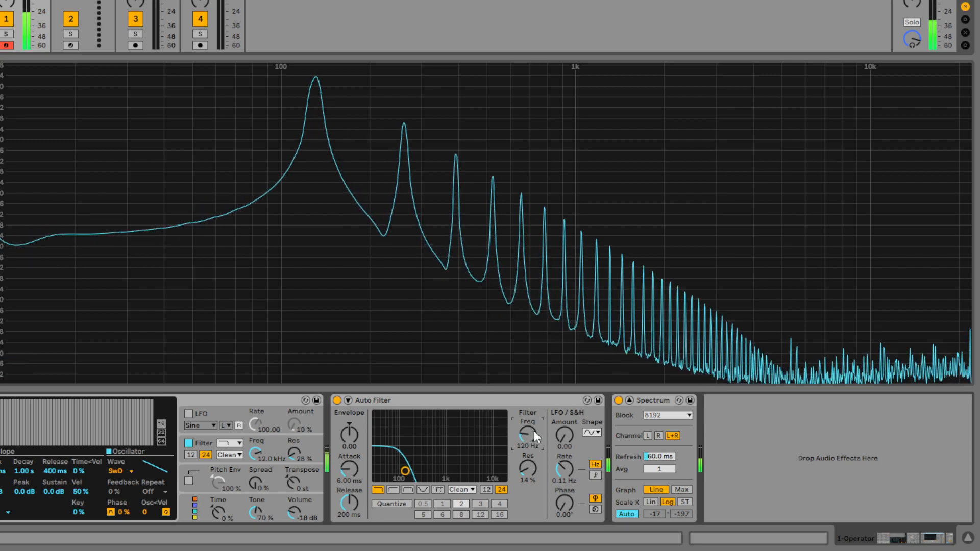
pyautogui.moveTo(534, 430); pyautogui.dragTo(534, 444)
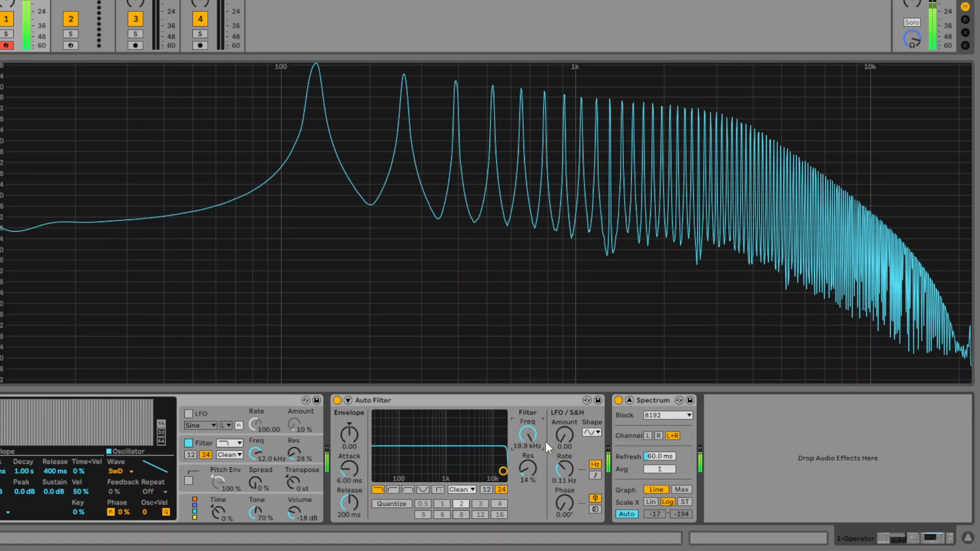
# Raise the Auto Filter's resonance to 94 % and lower its frequency to 6.24 kHz to show the resonant peak
pyautogui.moveTo(528, 468); pyautogui.dragTo(528, 457)
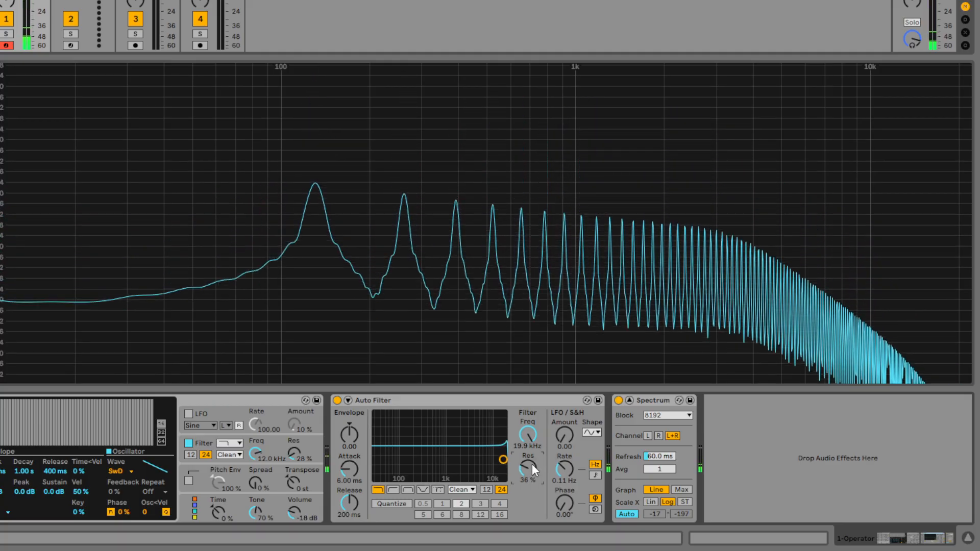
pyautogui.moveTo(532, 447); pyautogui.dragTo(487, 430)
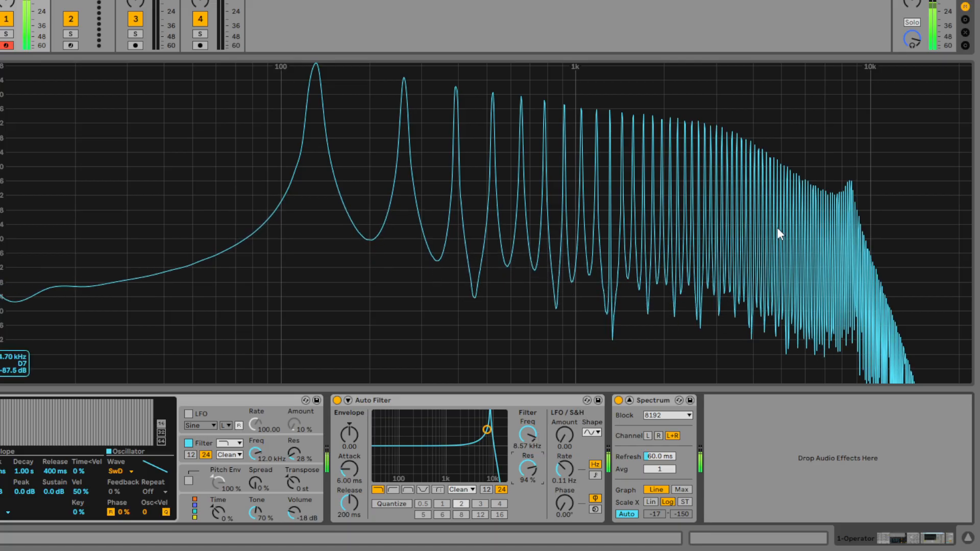
pyautogui.moveTo(528, 435)
pyautogui.mouseDown()
pyautogui.moveTo(528, 546)
pyautogui.moveTo(528, 449)
pyautogui.mouseUp()
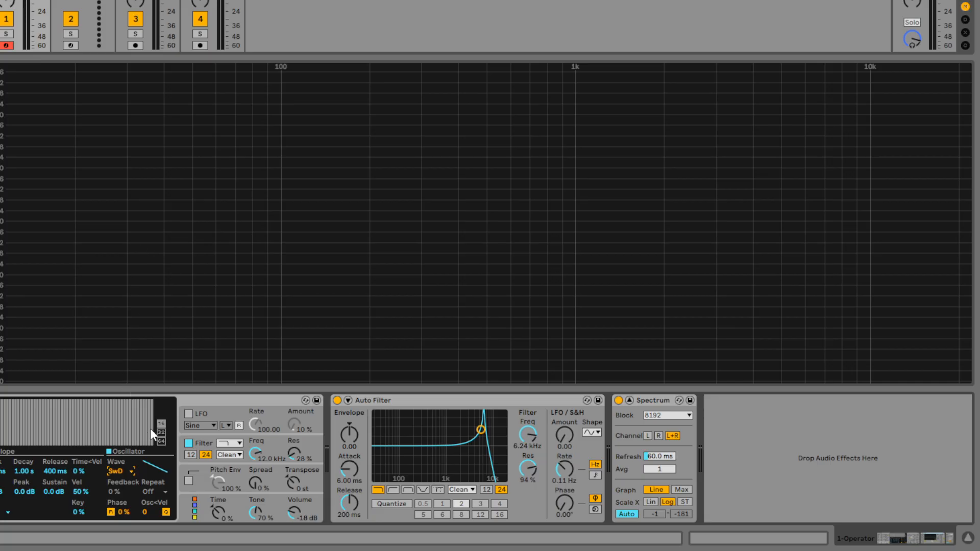
# Set Operator's oscillator wave to Tri and return the Auto Filter to 1.0 % resonance and 19.9 kHz frequency
pyautogui.press('Down')
pyautogui.press('Down')
pyautogui.press('Down')
pyautogui.press('Down')
pyautogui.press('Down')
pyautogui.press('Down')
pyautogui.press('Down')
pyautogui.press('Down')
pyautogui.press('Down')
pyautogui.moveTo(528, 467); pyautogui.dragTo(528, 472)
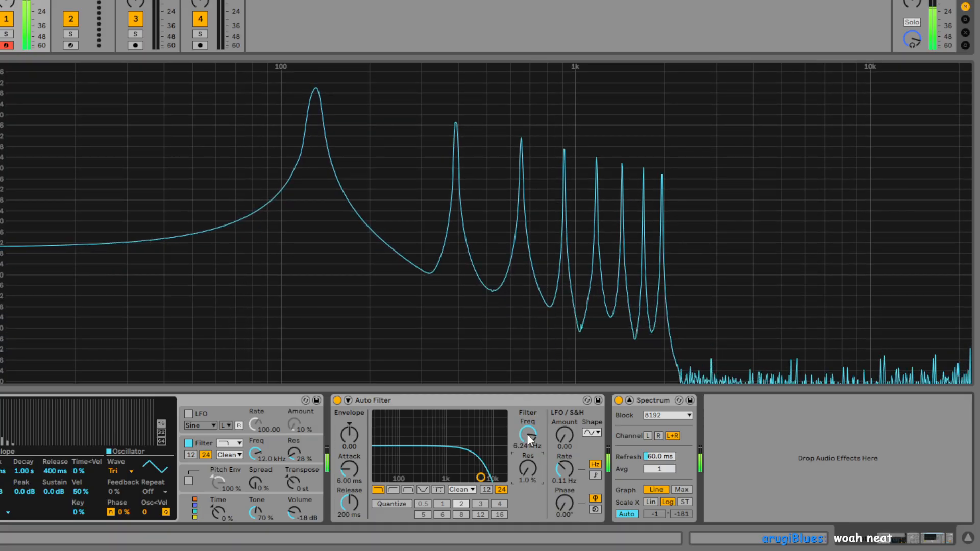
pyautogui.moveTo(529, 437); pyautogui.dragTo(529, 414)
# Change Operator's oscillator wave to Sin and sweep the Auto Filter's frequency, ending back at 19.9 kHz
pyautogui.click(128, 470)
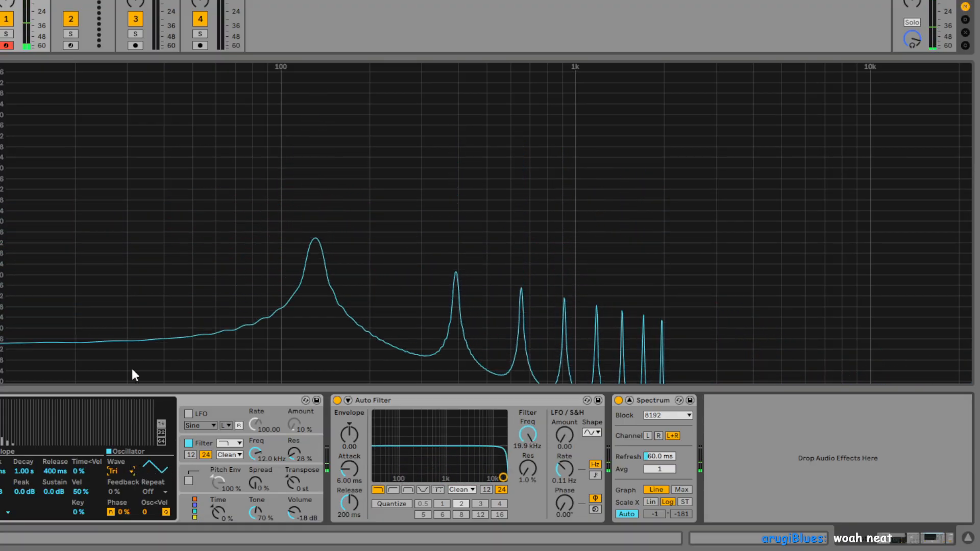
pyautogui.press('Up')
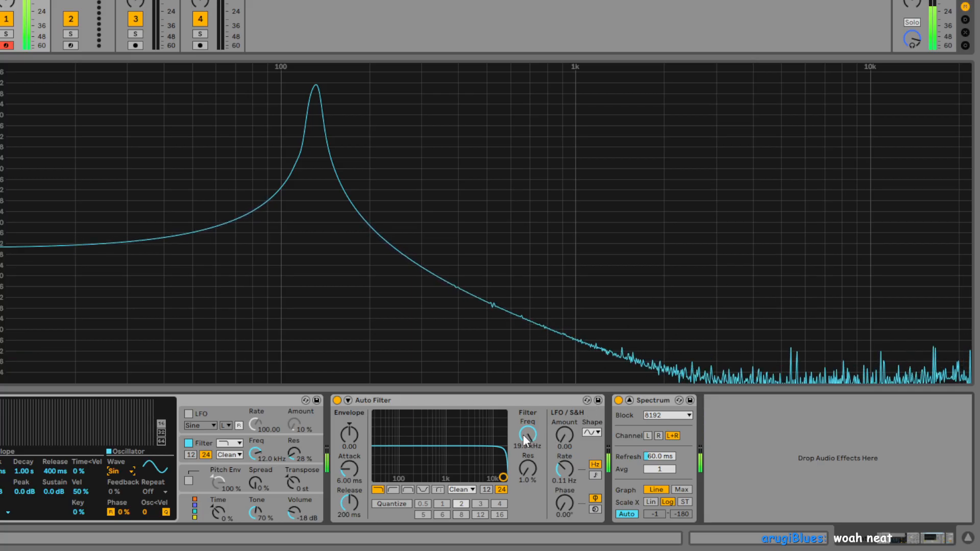
pyautogui.moveTo(524, 438); pyautogui.dragTo(505, 296)
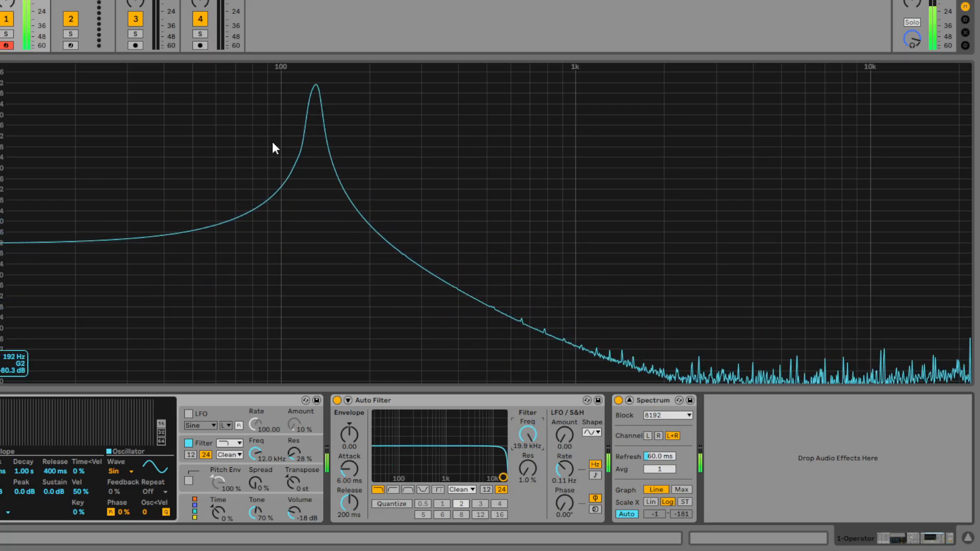
# Switch to VCV Rack, patch the Scope's OUT 1 to the Audio module's L/MON input, and play test notes
pyautogui.click(5, 45)
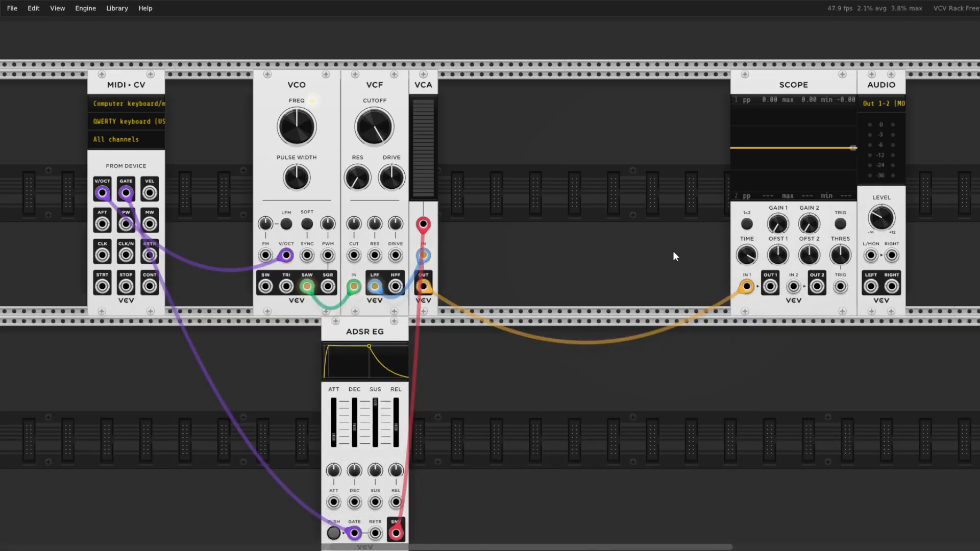
pyautogui.moveTo(770, 287); pyautogui.dragTo(871, 255)
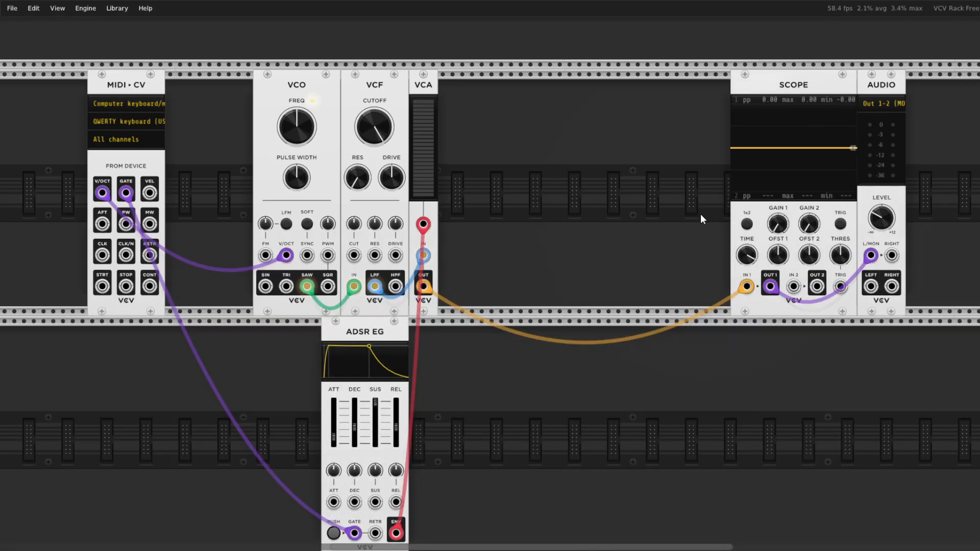
pyautogui.press('q')
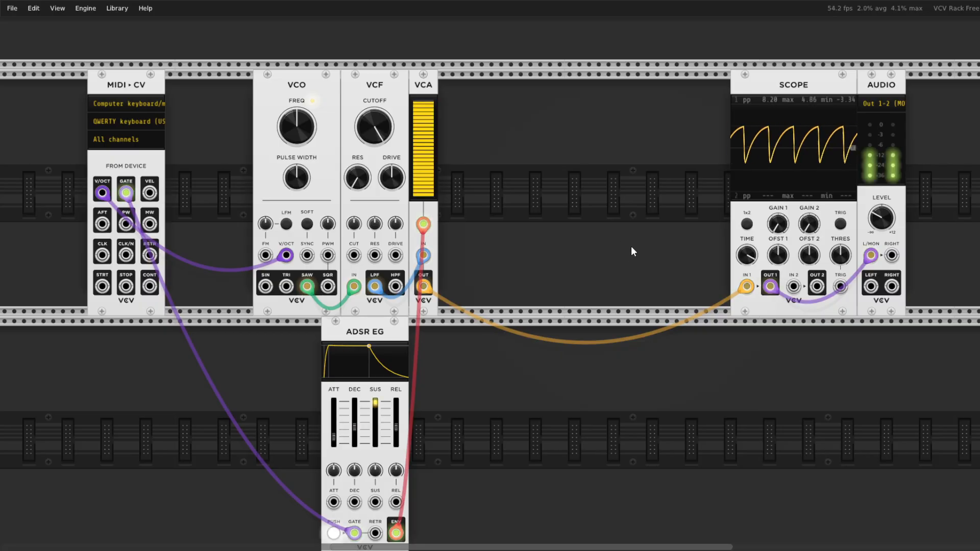
pyautogui.press('q')
pyautogui.press('q')
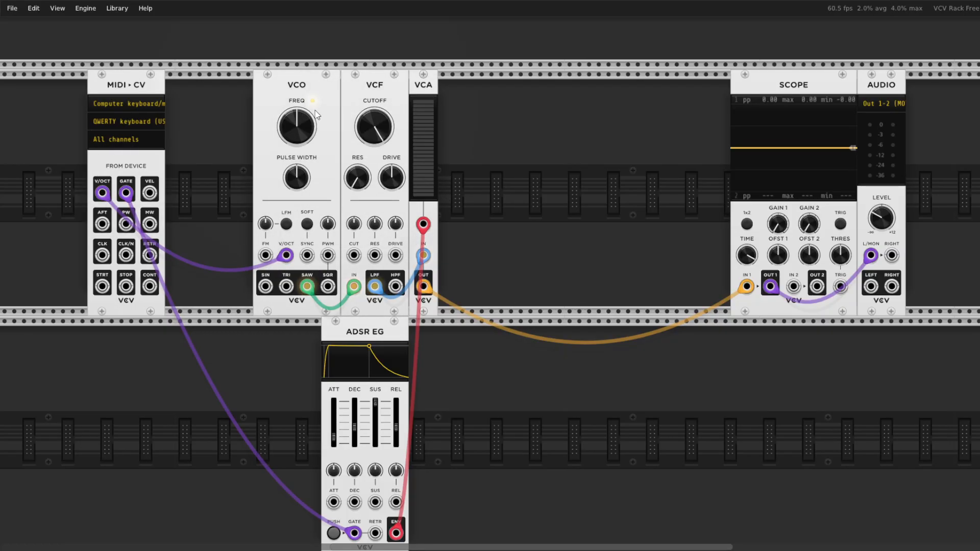
pyautogui.press('z')
pyautogui.press('z')
pyautogui.press('z')
pyautogui.press('z')
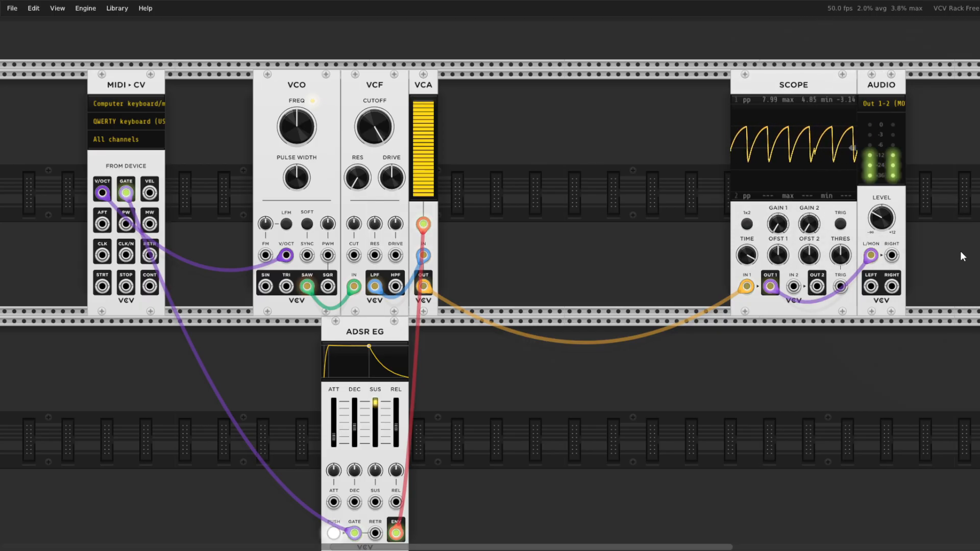
# Shift the ADSR EG module to the right under the VCA and add an LFO module directly below the VCO
pyautogui.scroll(-1, 587, 220)
pyautogui.scroll(1, 590, 215)
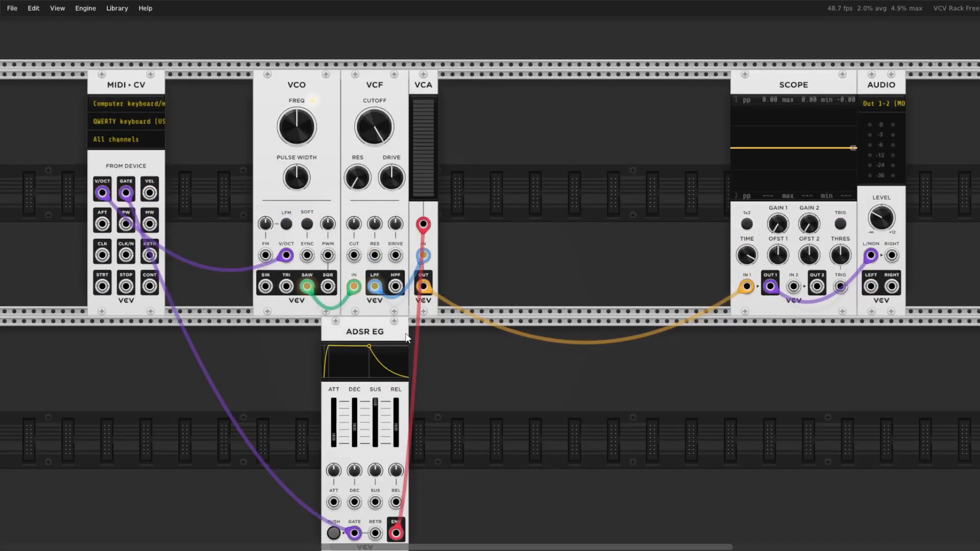
pyautogui.moveTo(379, 335); pyautogui.dragTo(466, 327)
pyautogui.rightClick(523, 179)
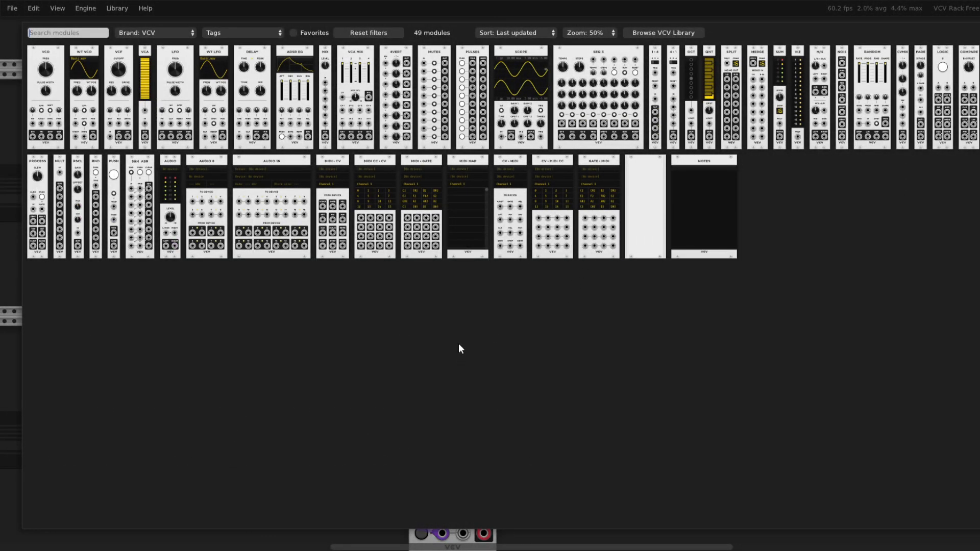
pyautogui.click(185, 53)
pyautogui.moveTo(534, 76); pyautogui.dragTo(301, 327)
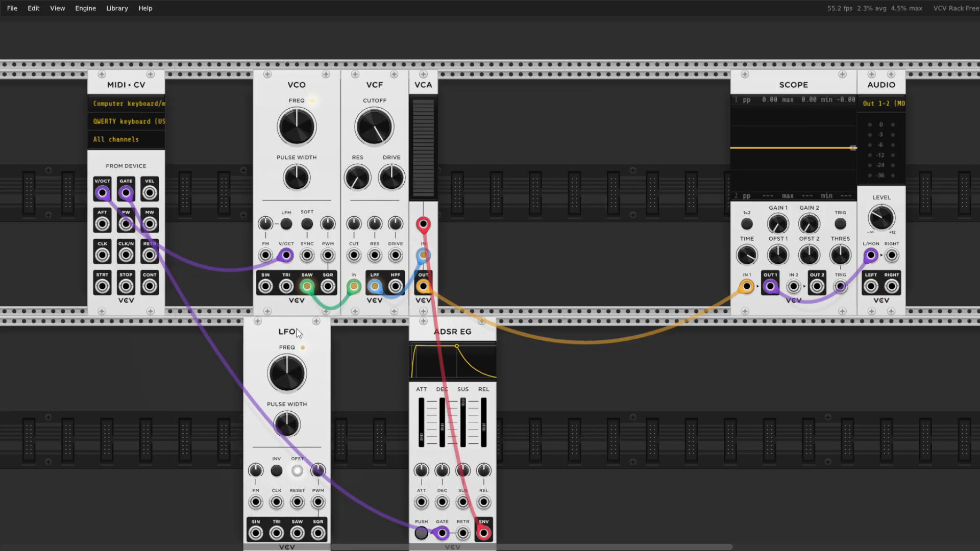
pyautogui.moveTo(293, 333); pyautogui.dragTo(303, 334)
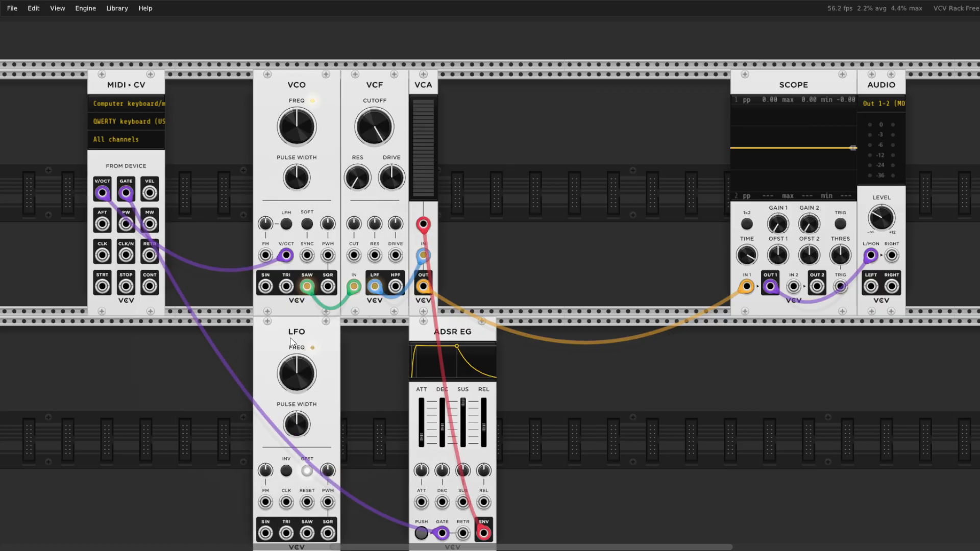
# Play a few low and high test notes through the synth voice
pyautogui.scroll(-1, 354, 360)
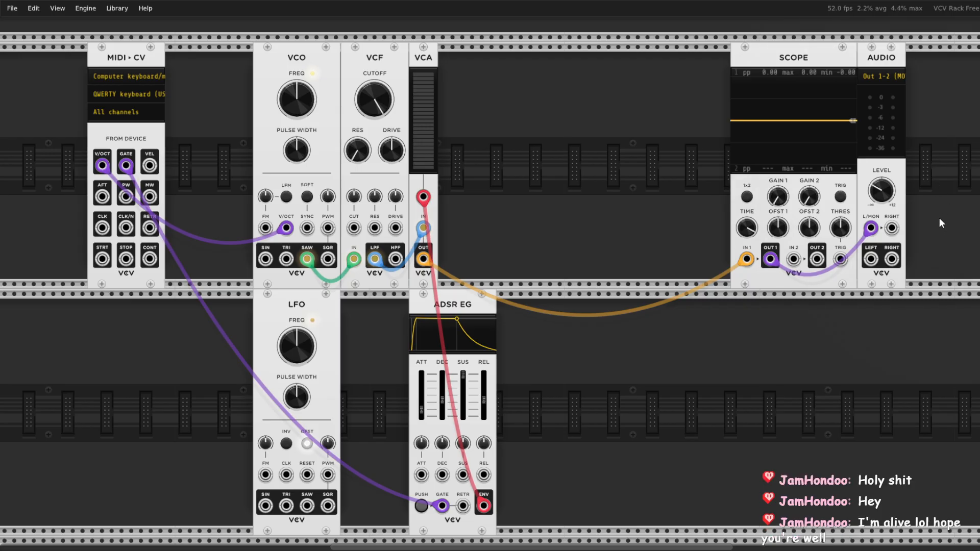
pyautogui.press('z')
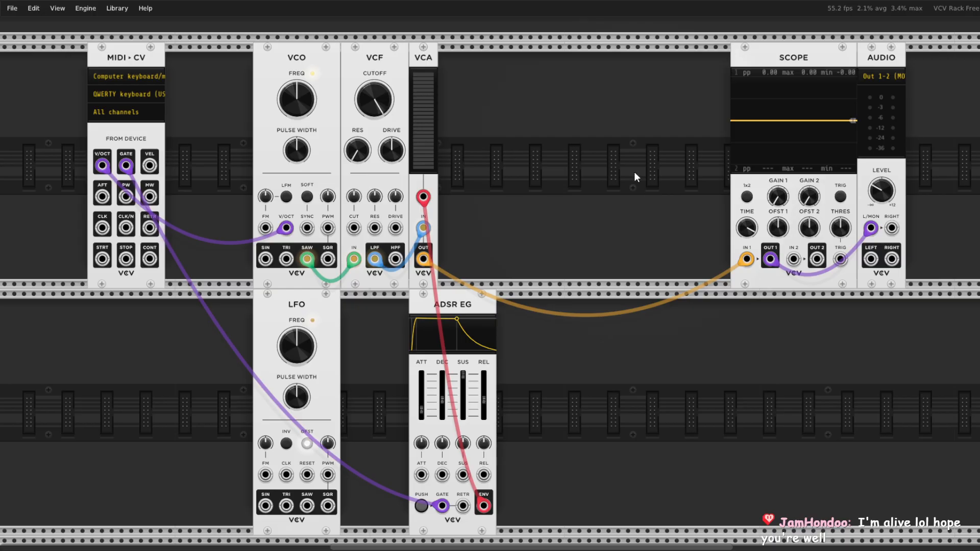
pyautogui.press('z')
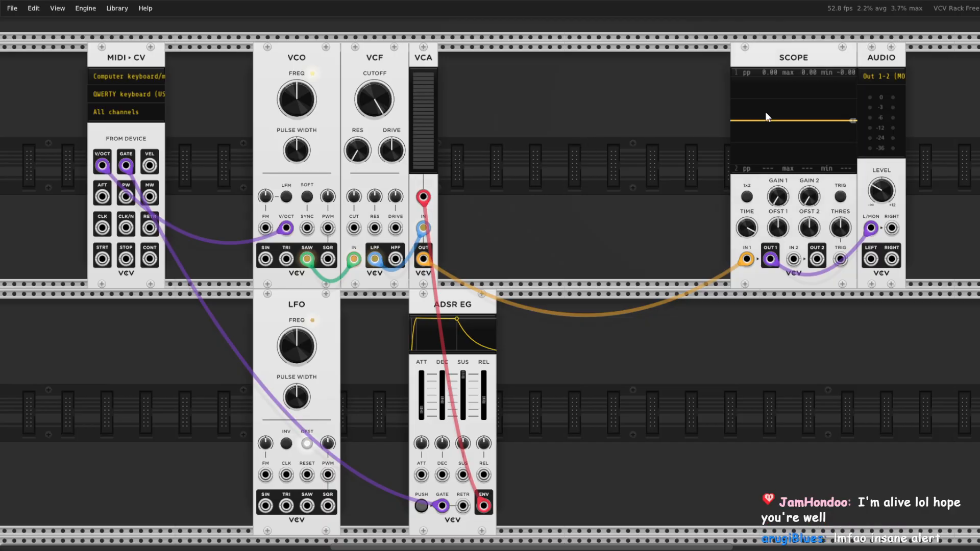
pyautogui.press('q')
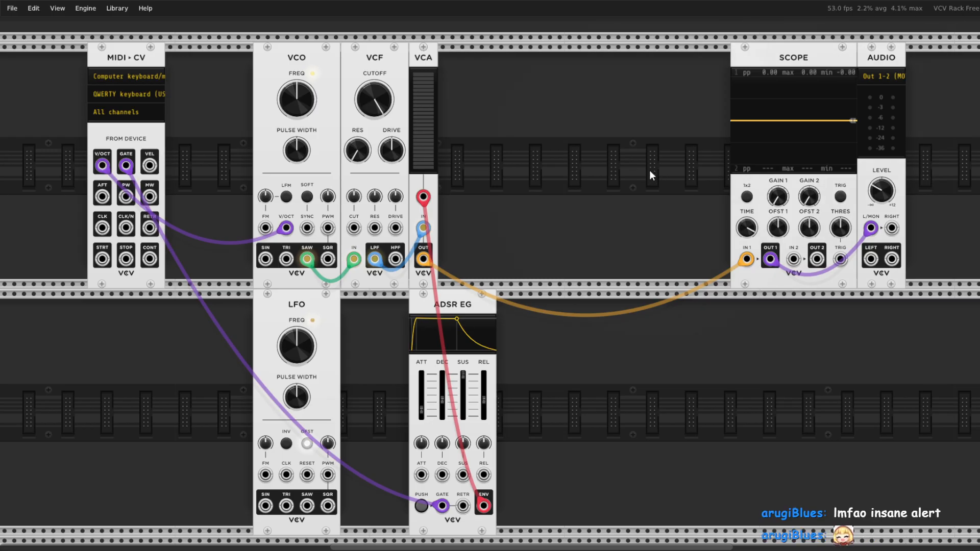
pyautogui.press('q')
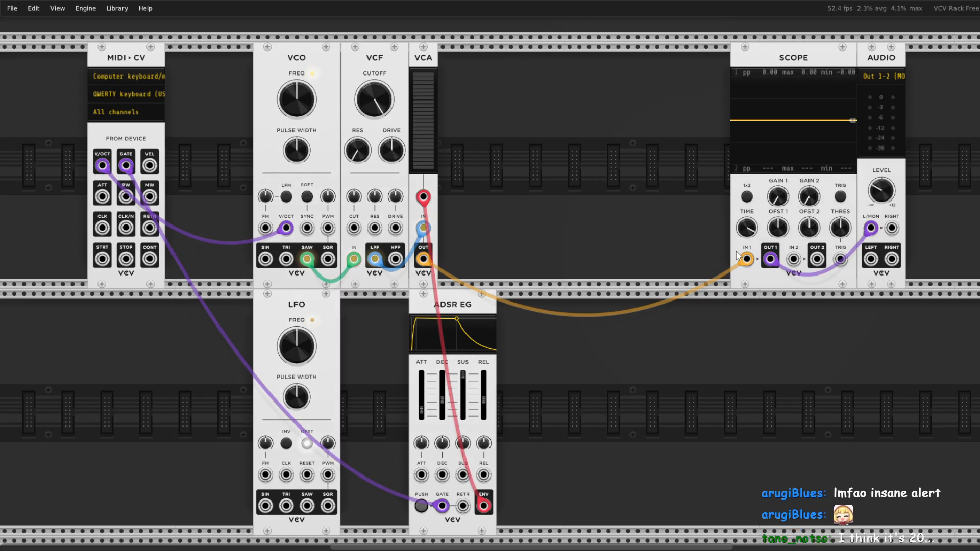
# Replace the VCA cable at the Scope's IN 1 with the LFO's SIN output and lengthen the Scope's time window
pyautogui.moveTo(746, 259); pyautogui.dragTo(333, 421)
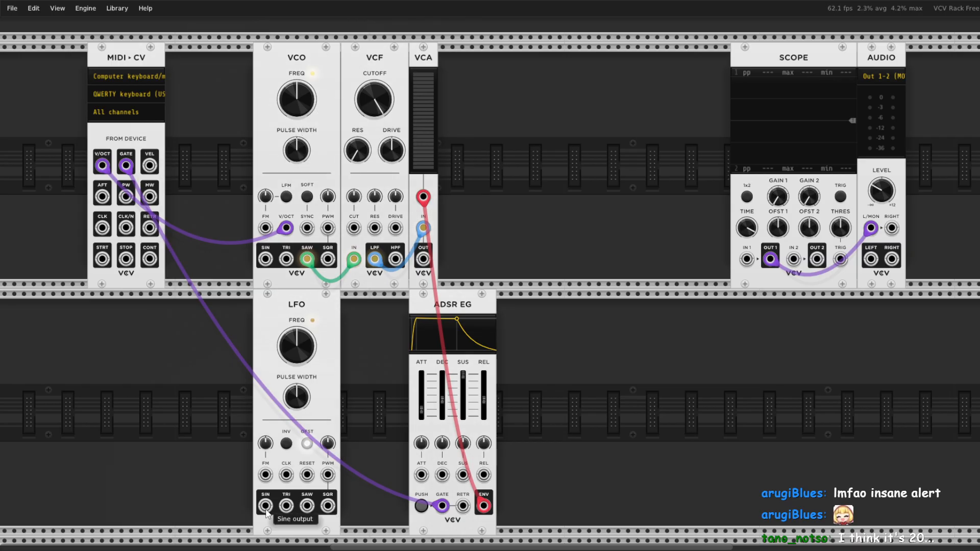
pyautogui.moveTo(263, 512); pyautogui.dragTo(747, 259)
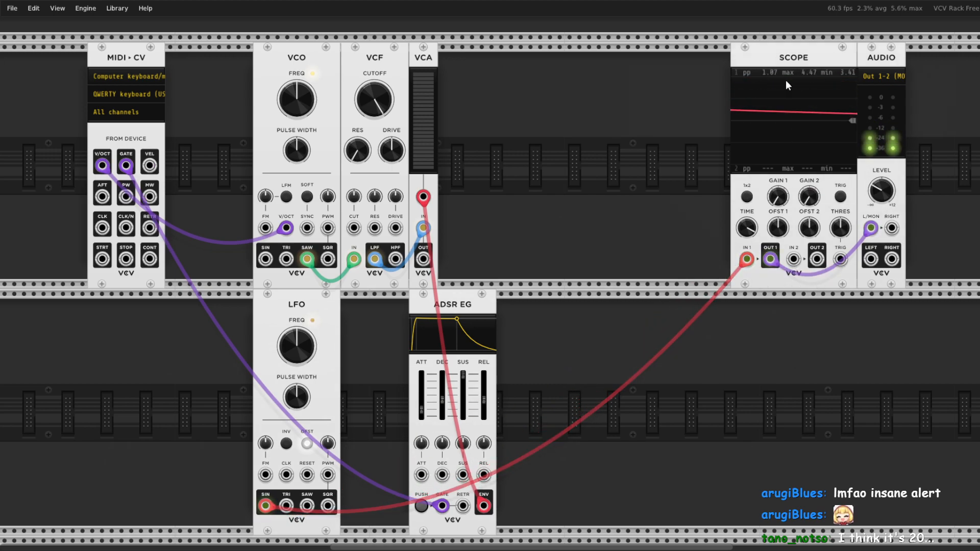
pyautogui.moveTo(747, 228)
pyautogui.moveTo(748, 228)
pyautogui.mouseDown()
pyautogui.moveTo(748, 194)
pyautogui.moveTo(748, 202)
pyautogui.mouseUp()
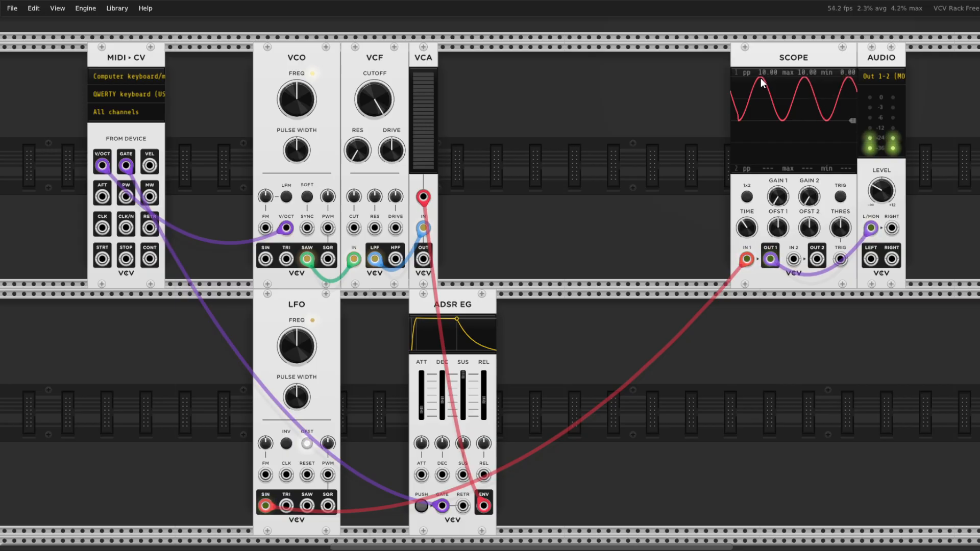
pyautogui.moveTo(750, 264)
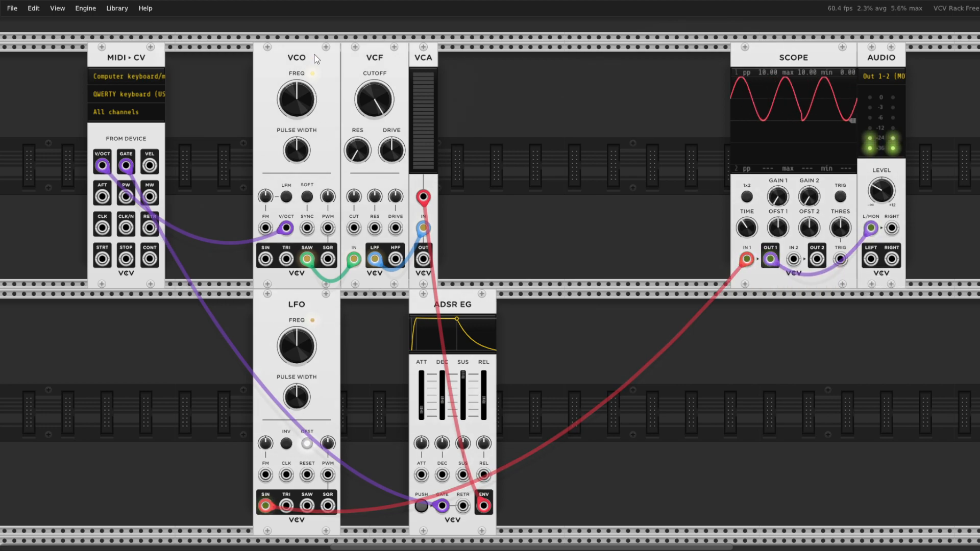
# Sweep the LFO's frequency between 0.12968 Hz and 184.53 Hz, ending at a slow rate just below the knob's centre
pyautogui.moveTo(317, 349); pyautogui.dragTo(318, 367)
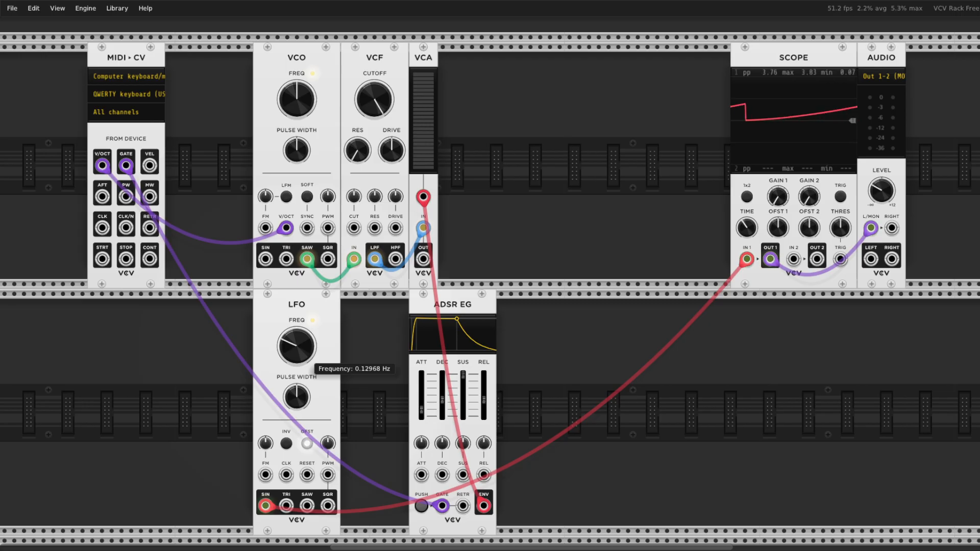
pyautogui.moveTo(317, 367); pyautogui.dragTo(318, 329)
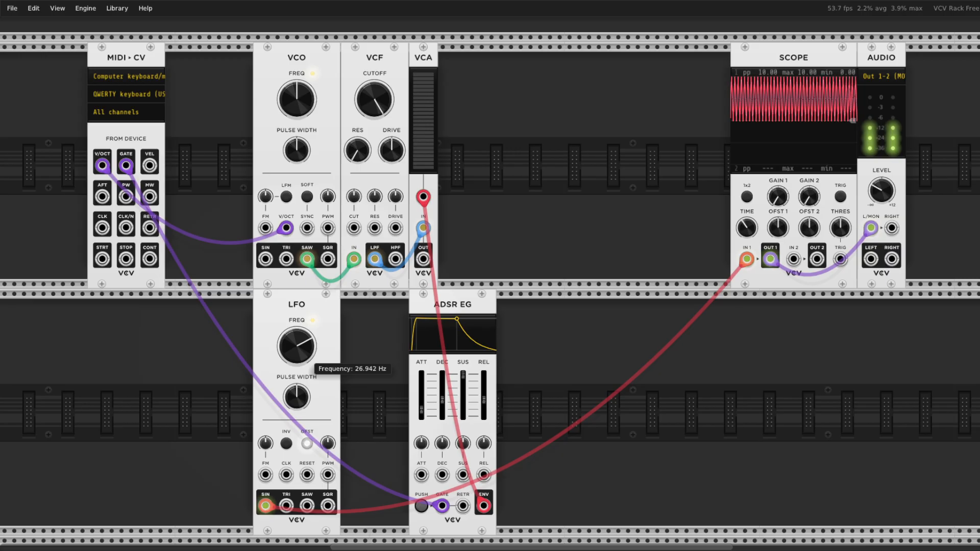
pyautogui.moveTo(307, 354); pyautogui.dragTo(306, 352)
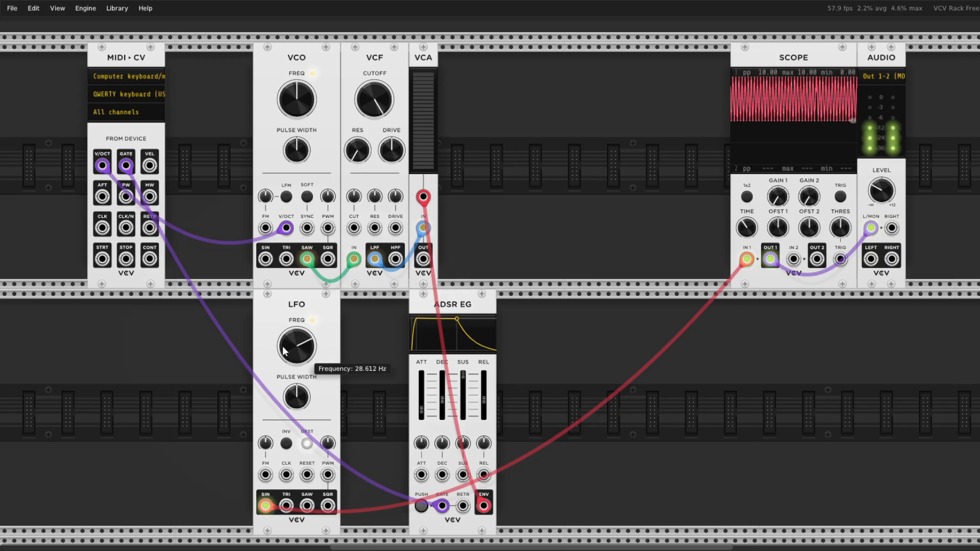
pyautogui.moveTo(292, 348); pyautogui.dragTo(293, 325)
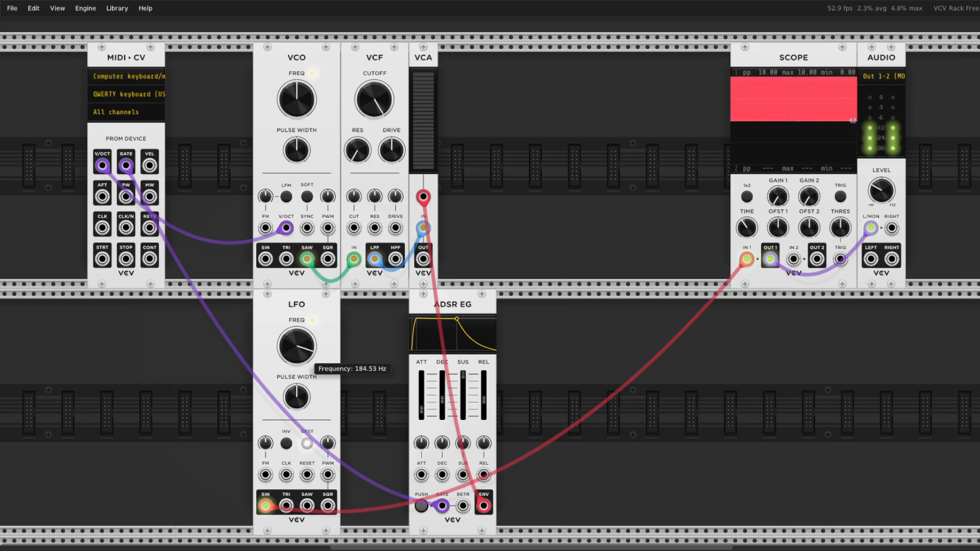
pyautogui.moveTo(293, 324); pyautogui.dragTo(326, 332)
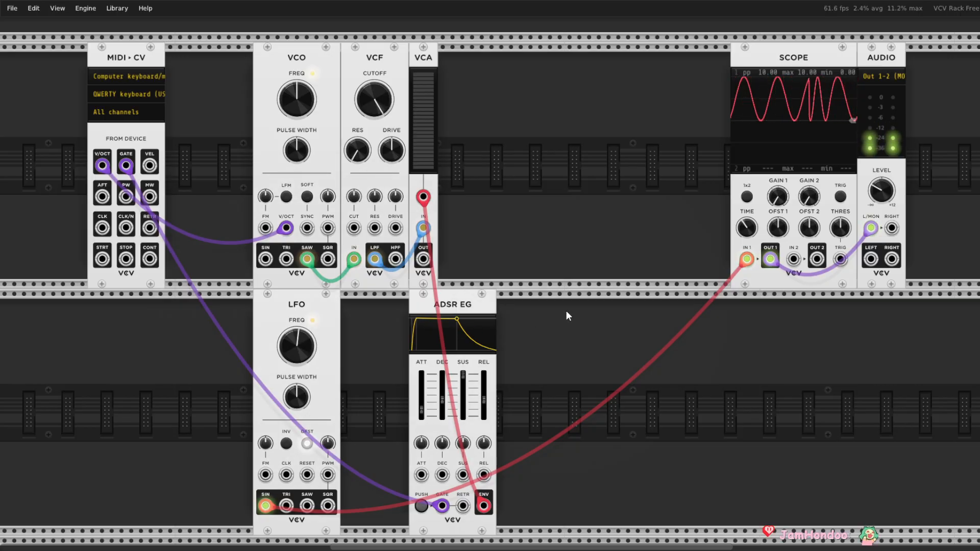
pyautogui.moveTo(296, 337); pyautogui.dragTo(296, 344)
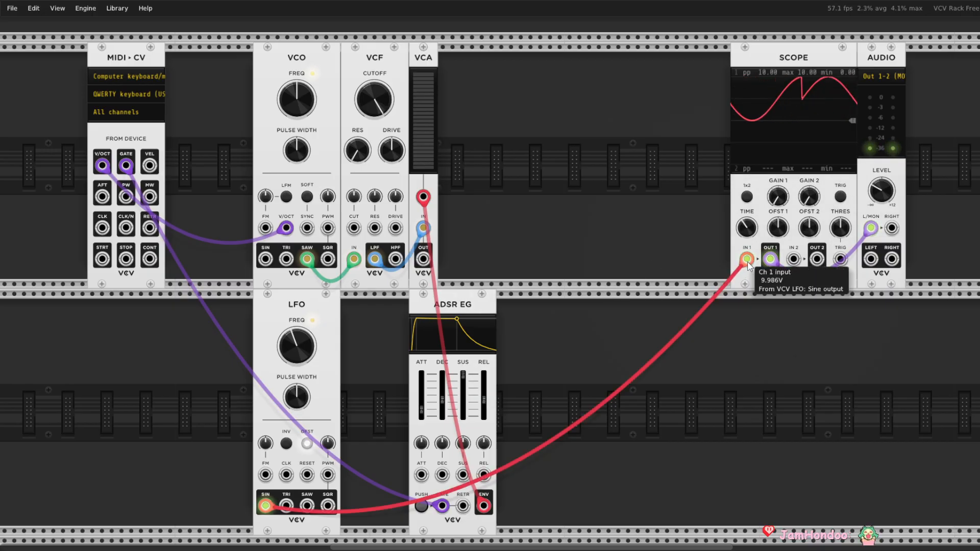
# Unplug the LFO from the Scope, reconnect the VCA's OUT to the Scope's IN 1, and play notes
pyautogui.moveTo(747, 262); pyautogui.dragTo(659, 234)
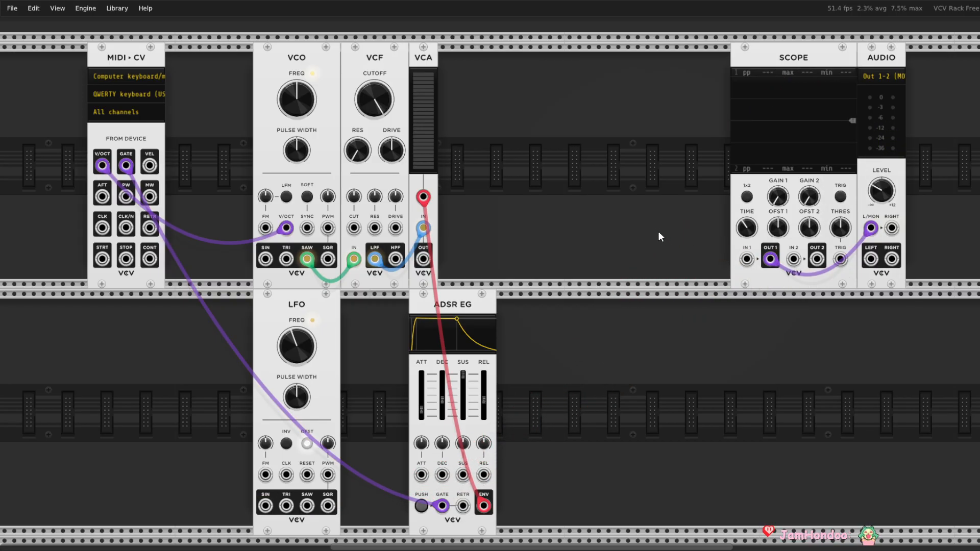
pyautogui.moveTo(424, 258); pyautogui.dragTo(747, 259)
pyautogui.press('z')
pyautogui.press('z')
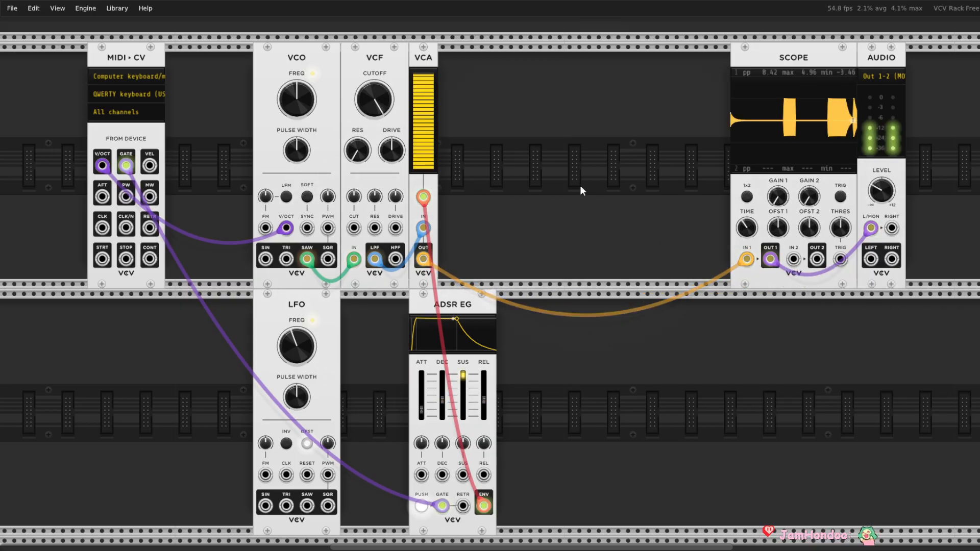
# Shorten the Scope's time window and lower the VCF's cutoff while holding a note
pyautogui.moveTo(747, 227); pyautogui.dragTo(746, 232)
pyautogui.press('z')
pyautogui.moveTo(374, 99); pyautogui.dragTo(374, 112)
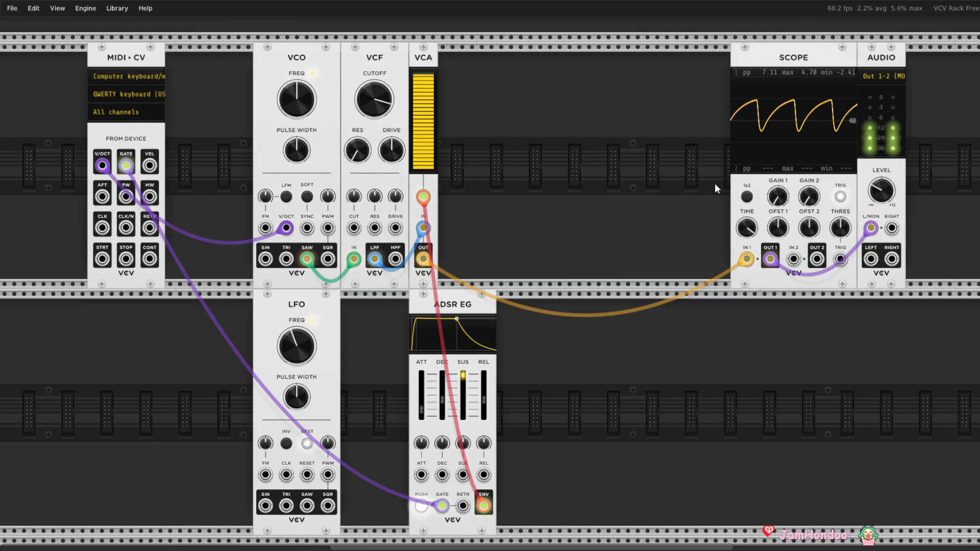
# Vary the VCO's frequency by hand around 261.63 Hz during a note, and patch the LFO's SIN output into the VCO's FM input
pyautogui.moveTo(302, 95)
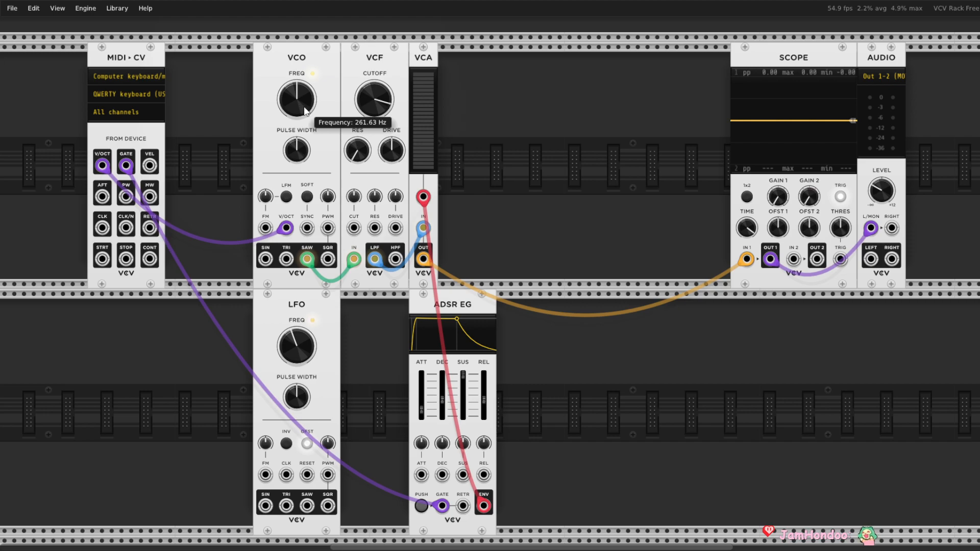
pyautogui.press('q')
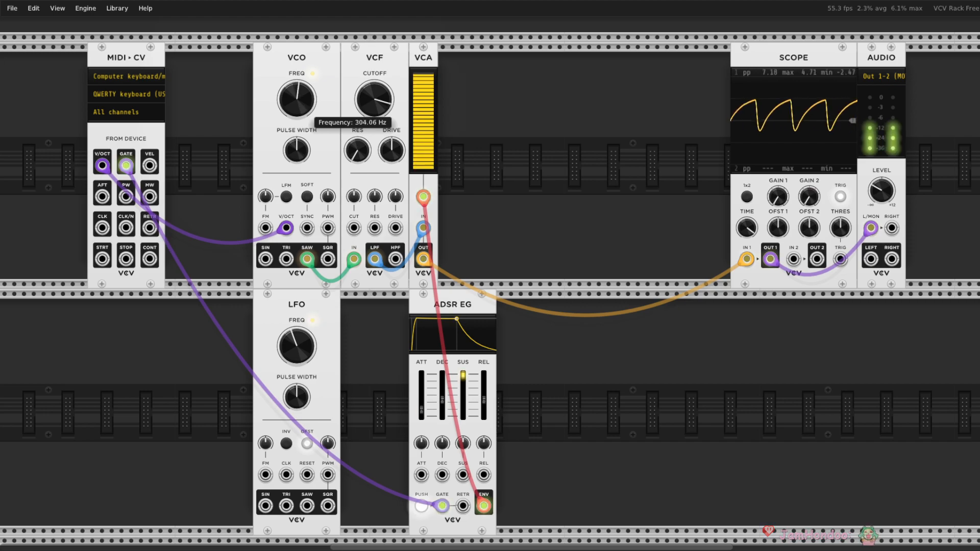
pyautogui.moveTo(305, 110); pyautogui.dragTo(304, 110)
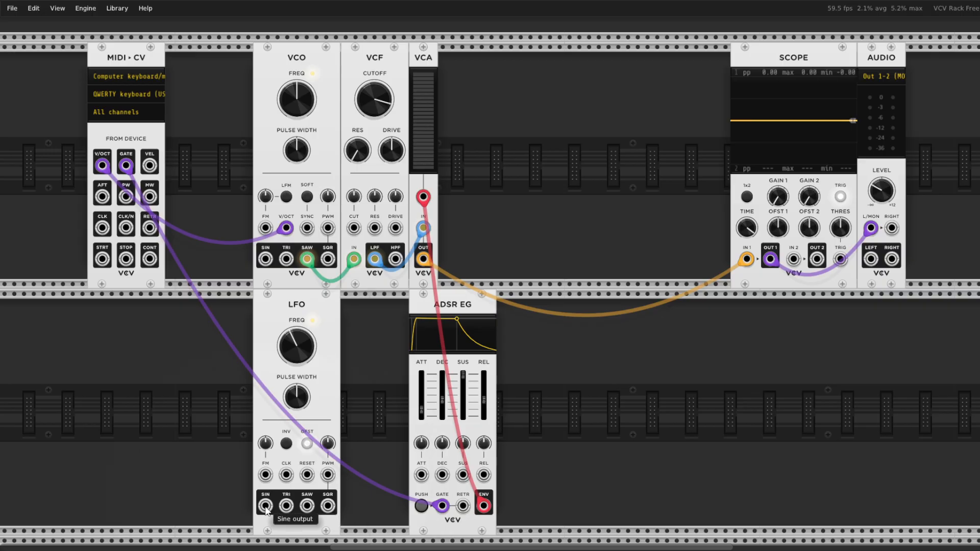
pyautogui.moveTo(266, 509); pyautogui.dragTo(267, 230)
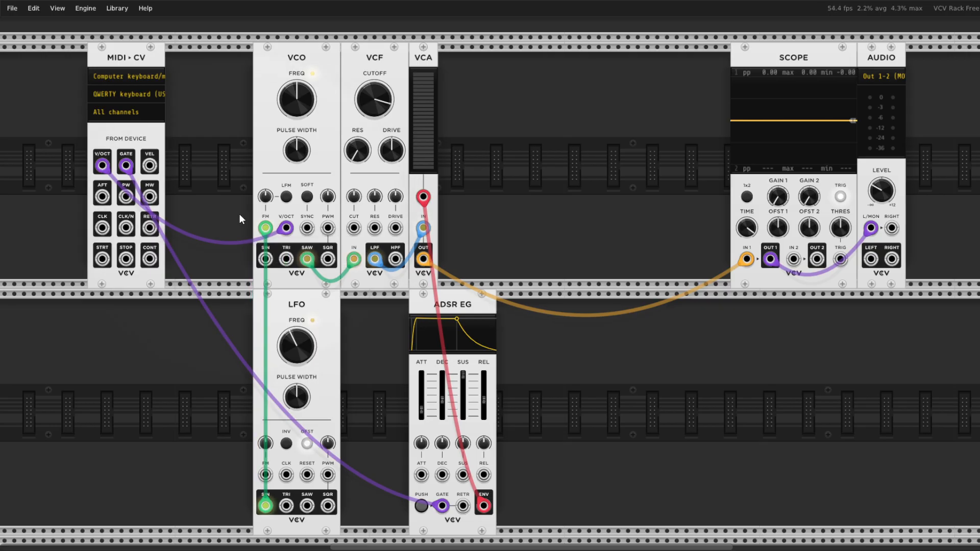
# Play notes and set the VCO's frequency modulation amount to 6.6667%
pyautogui.press('q')
pyautogui.press('z')
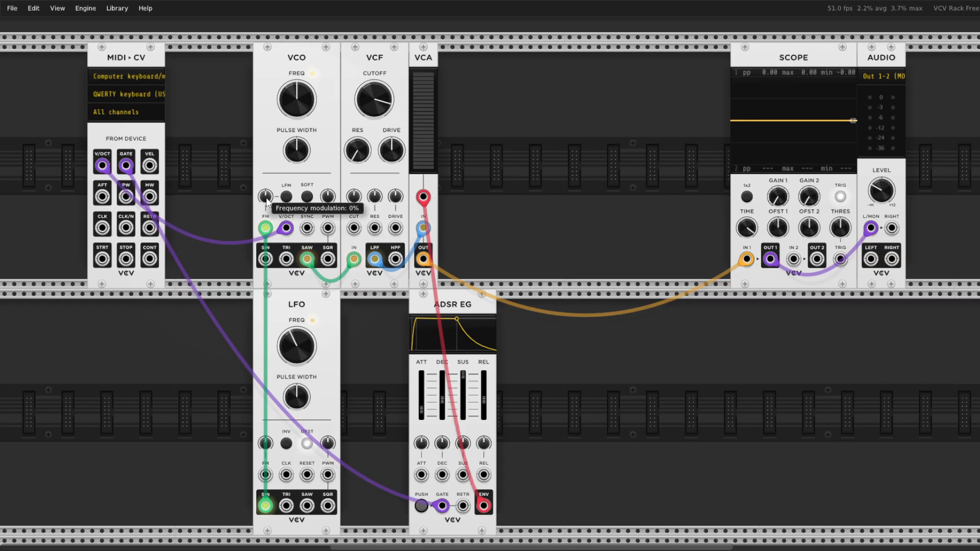
pyautogui.press('q')
pyautogui.moveTo(268, 201); pyautogui.dragTo(267, 198)
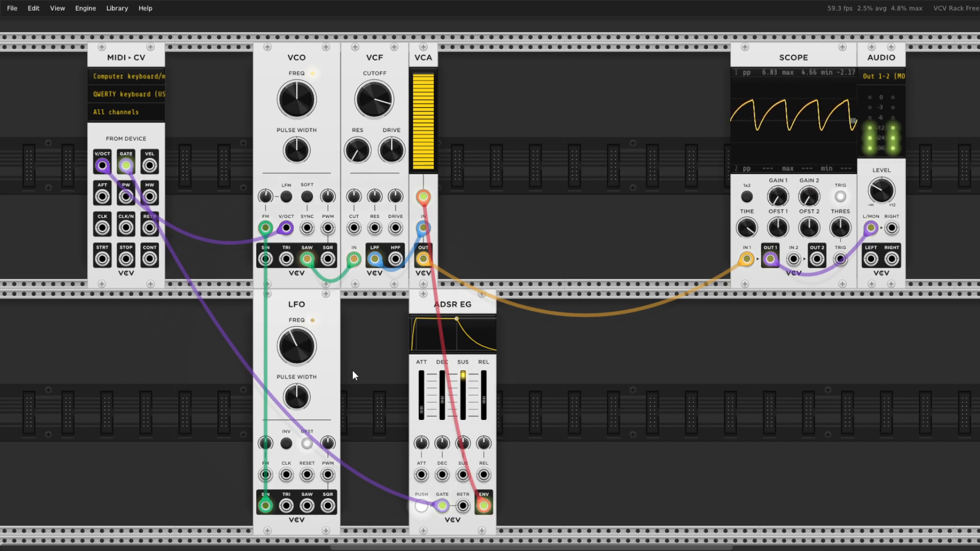
# Vary the LFO's frequency during the held note, slowing it to 0.20357 Hz and bringing it back up to 0.66751 Hz
pyautogui.moveTo(299, 349)
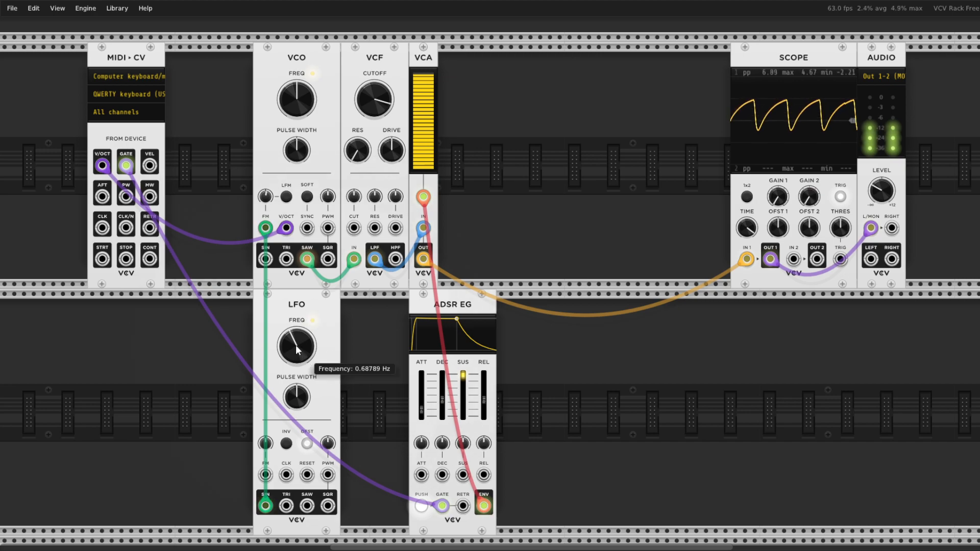
pyautogui.moveTo(298, 350)
pyautogui.mouseDown()
pyautogui.moveTo(298, 322)
pyautogui.moveTo(297, 357)
pyautogui.mouseUp()
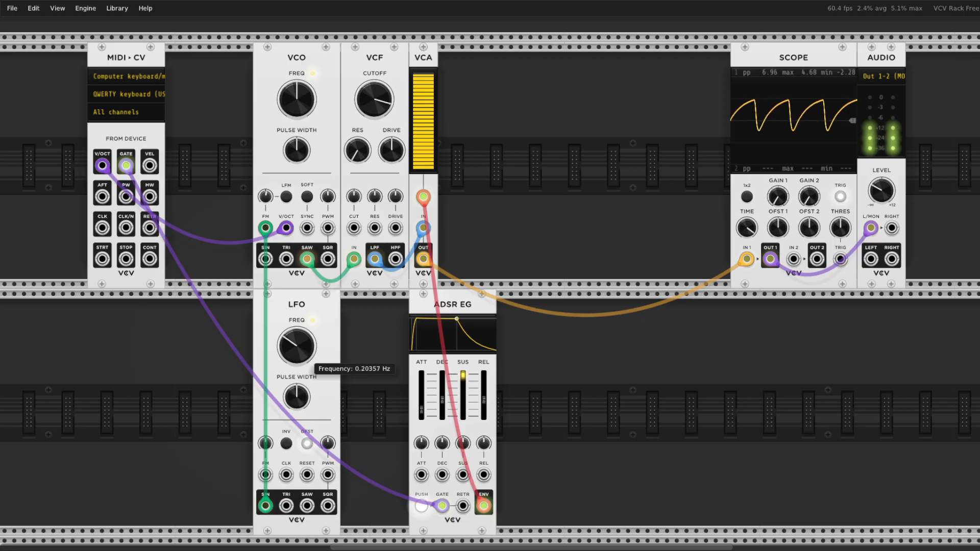
pyautogui.doubleClick(301, 346)
pyautogui.moveTo(300, 345); pyautogui.dragTo(300, 350)
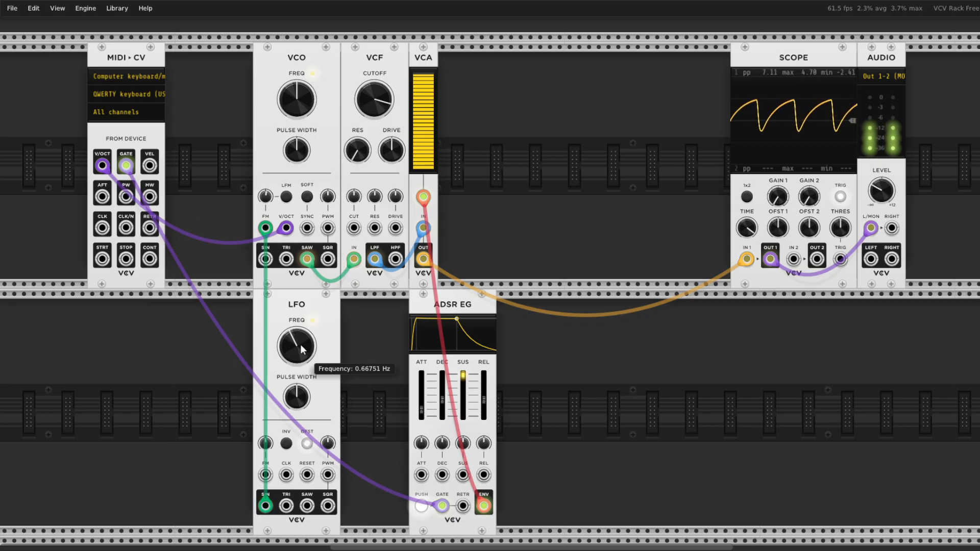
# Vary the VCO's frequency modulation amount, passing through -12%, while playing notes
pyautogui.moveTo(268, 201)
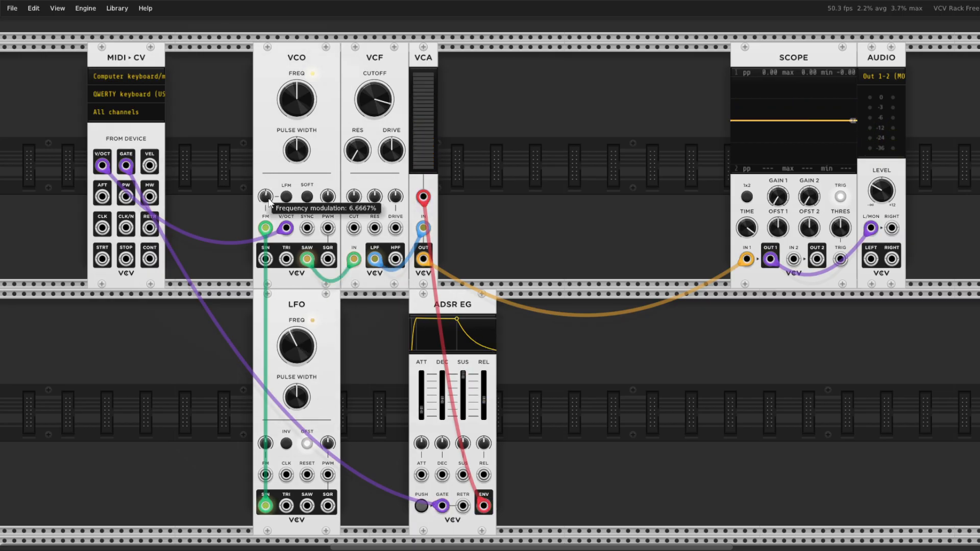
pyautogui.press('z')
pyautogui.moveTo(268, 200)
pyautogui.mouseDown()
pyautogui.moveTo(269, 190)
pyautogui.moveTo(268, 209)
pyautogui.mouseUp()
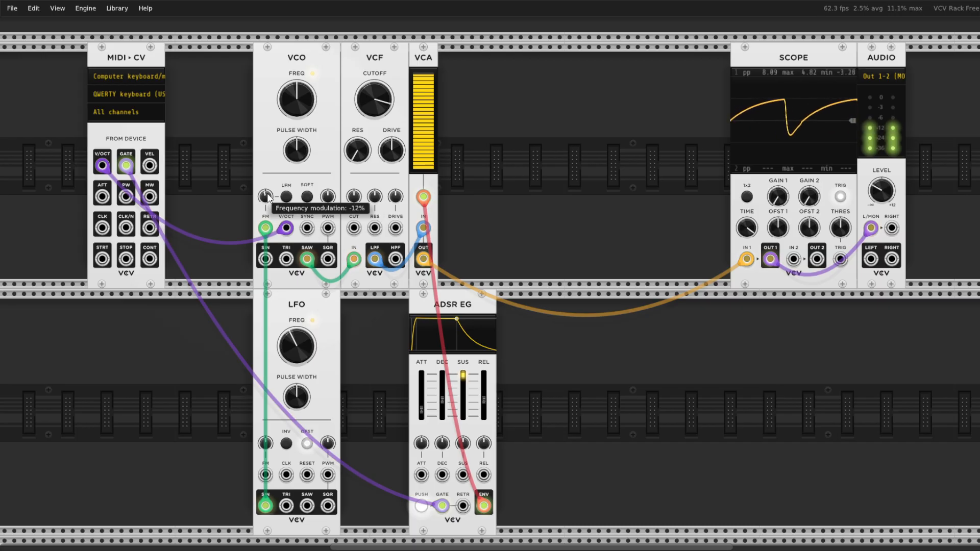
pyautogui.moveTo(266, 197); pyautogui.dragTo(266, 192)
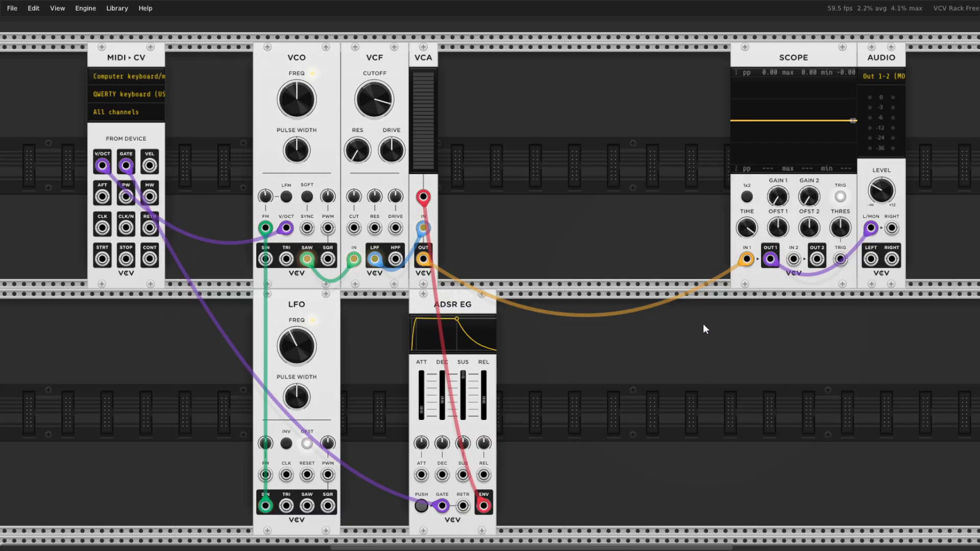
pyautogui.press('q')
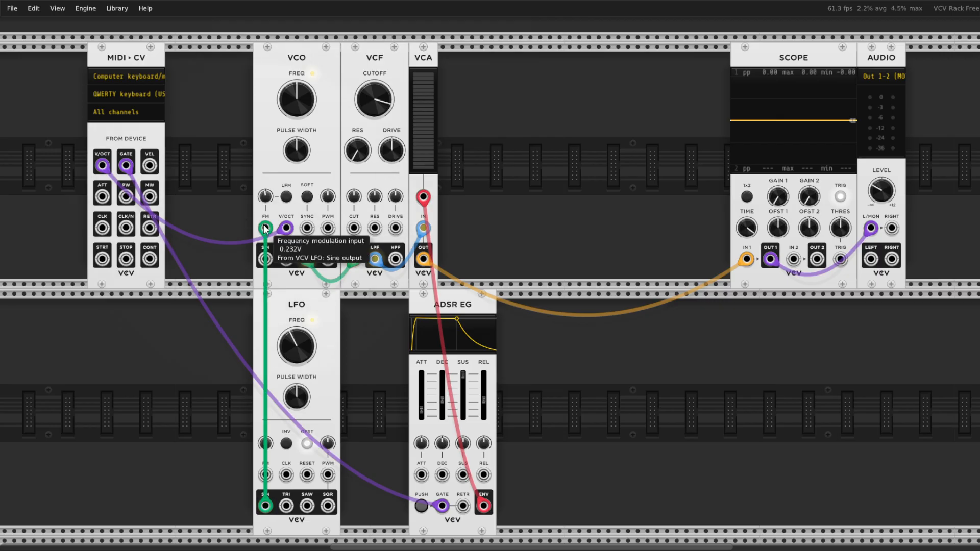
# Move the LFO's SIN cable from the VCO's FM input to the VCF's CUT input and play notes with the cutoff at 1394.1 Hz
pyautogui.moveTo(265, 231); pyautogui.dragTo(353, 228)
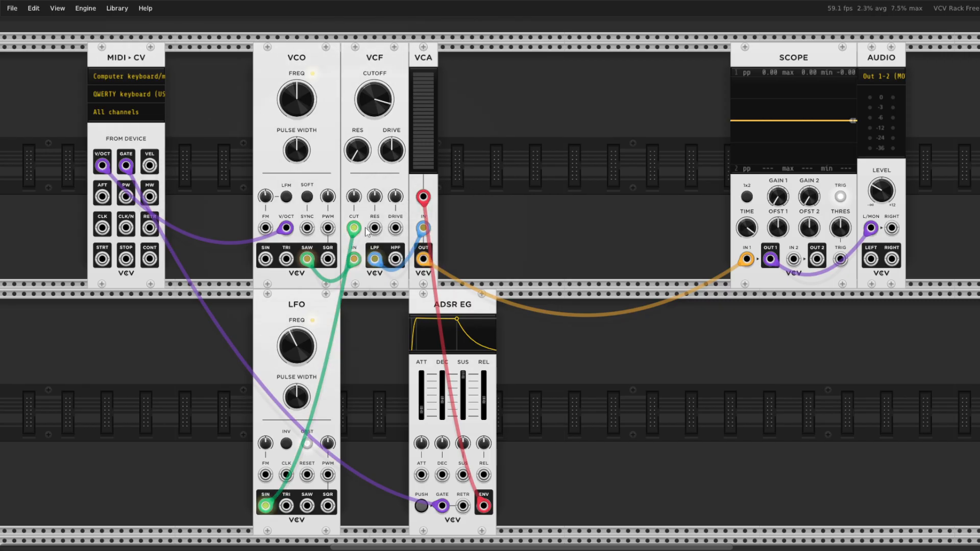
pyautogui.press('z')
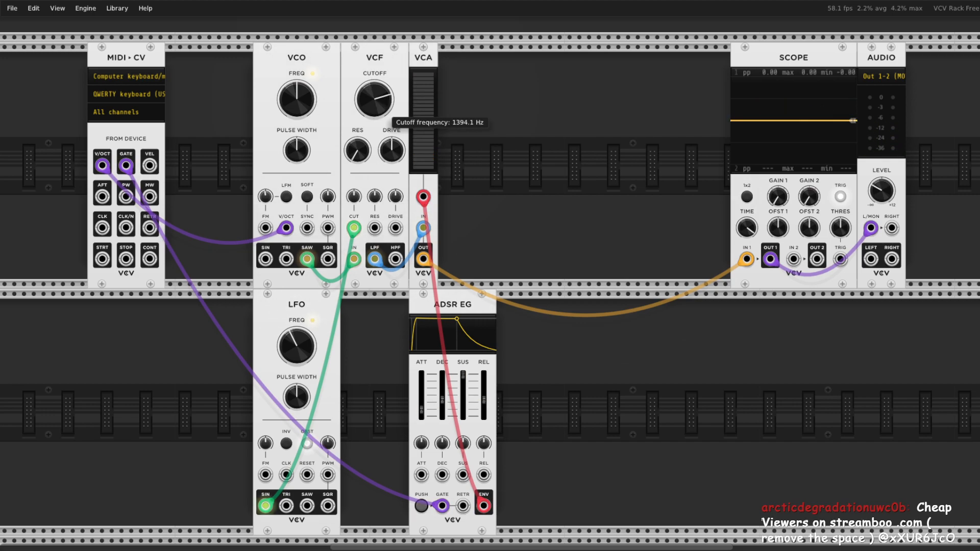
pyautogui.press('z')
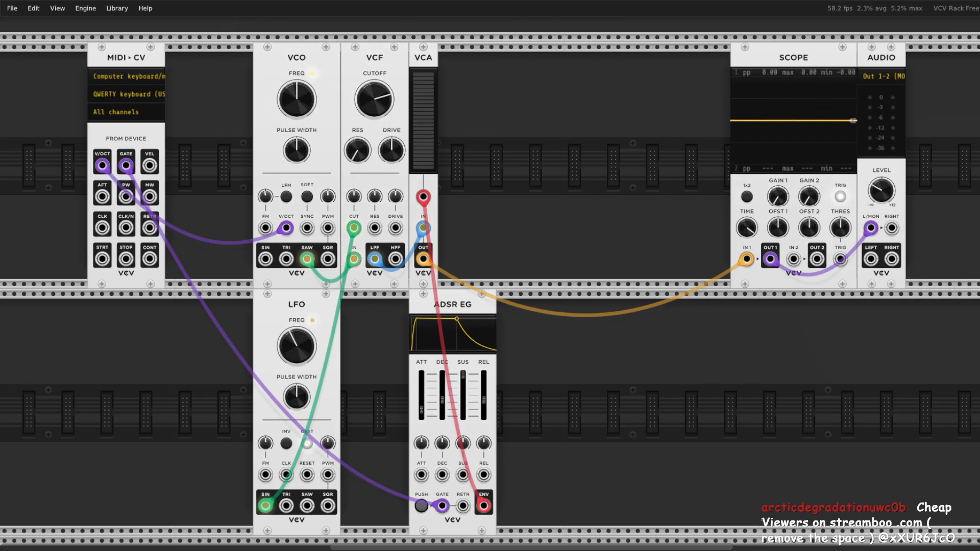
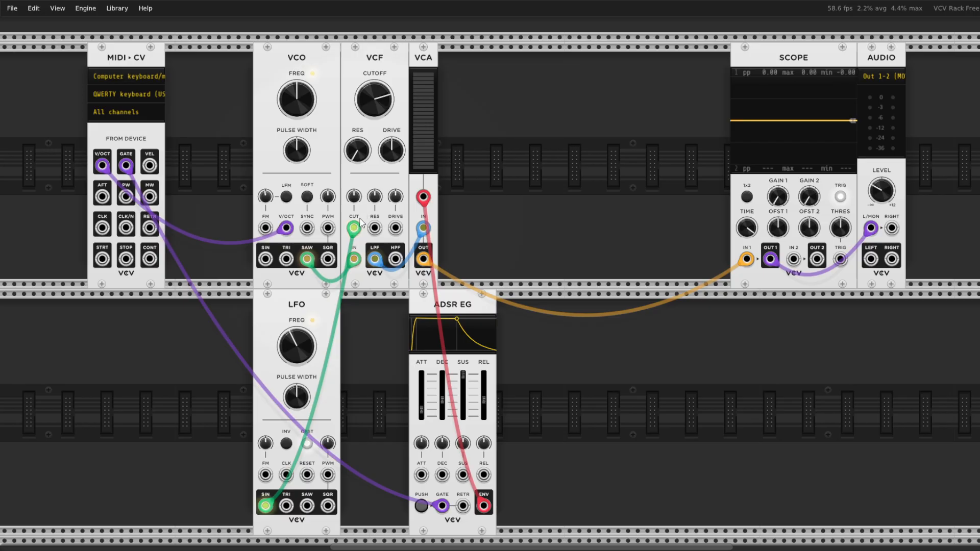
# Sweep the VCF's cutoff by hand up to 2343 Hz and back down while holding a note
pyautogui.moveTo(364, 106)
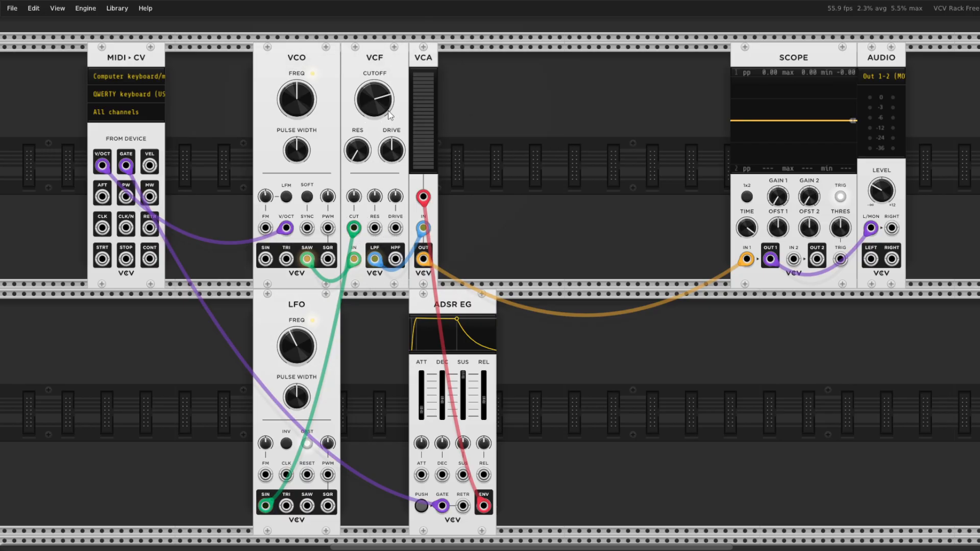
pyautogui.press('z')
pyautogui.moveTo(386, 113); pyautogui.dragTo(387, 133)
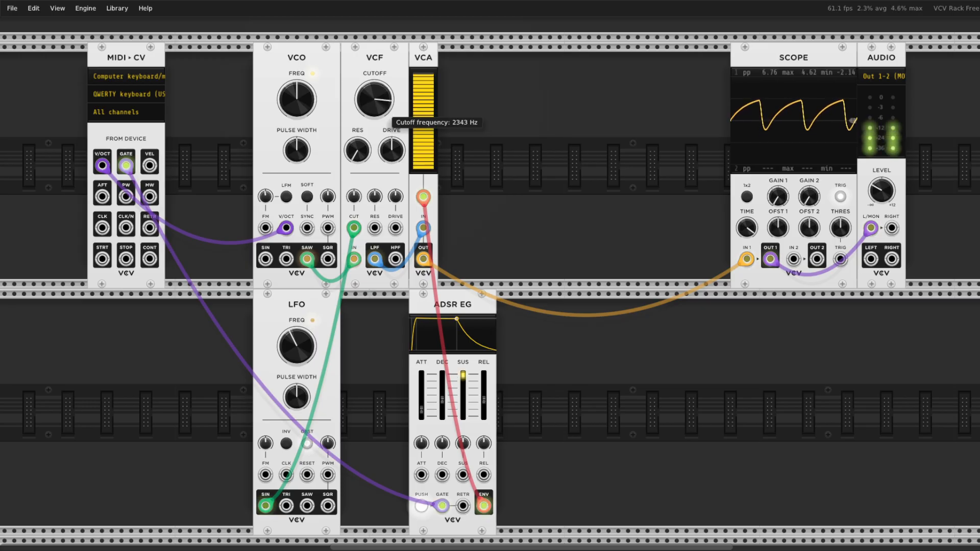
pyautogui.moveTo(378, 100); pyautogui.dragTo(378, 86)
# Raise the VCF's cutoff CV amount and speed the LFO up to its knob's centre while playing notes
pyautogui.moveTo(356, 203)
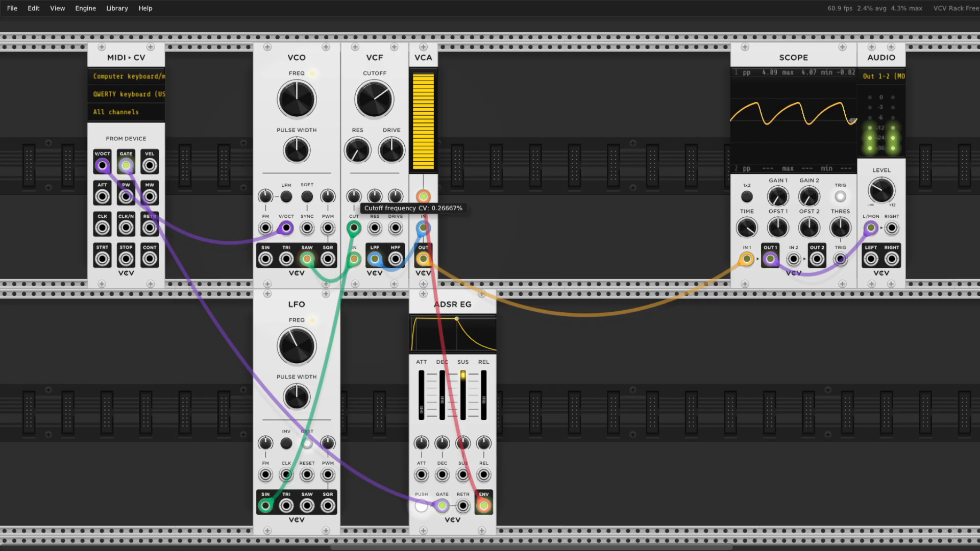
pyautogui.moveTo(353, 196); pyautogui.dragTo(354, 184)
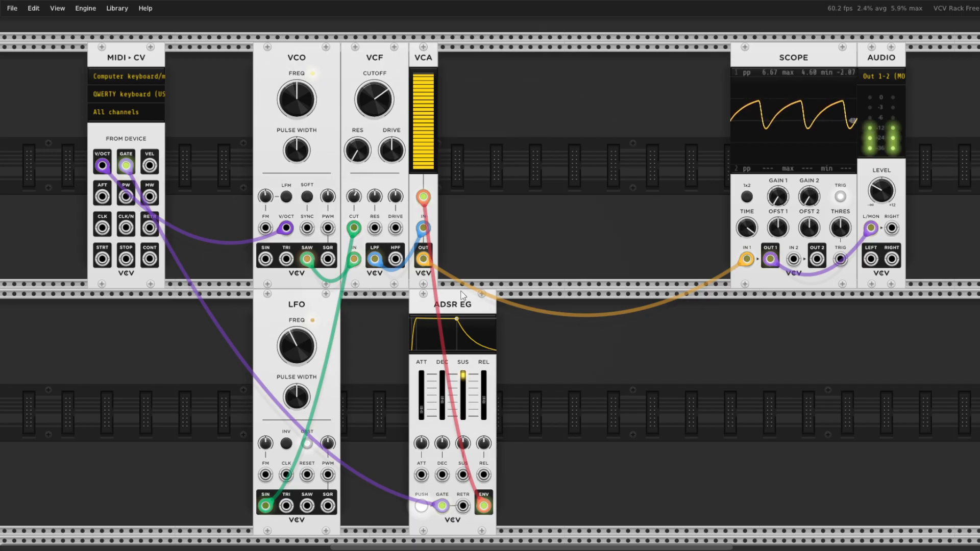
pyautogui.moveTo(297, 346)
pyautogui.mouseDown()
pyautogui.moveTo(296, 323)
pyautogui.moveTo(306, 343)
pyautogui.mouseUp()
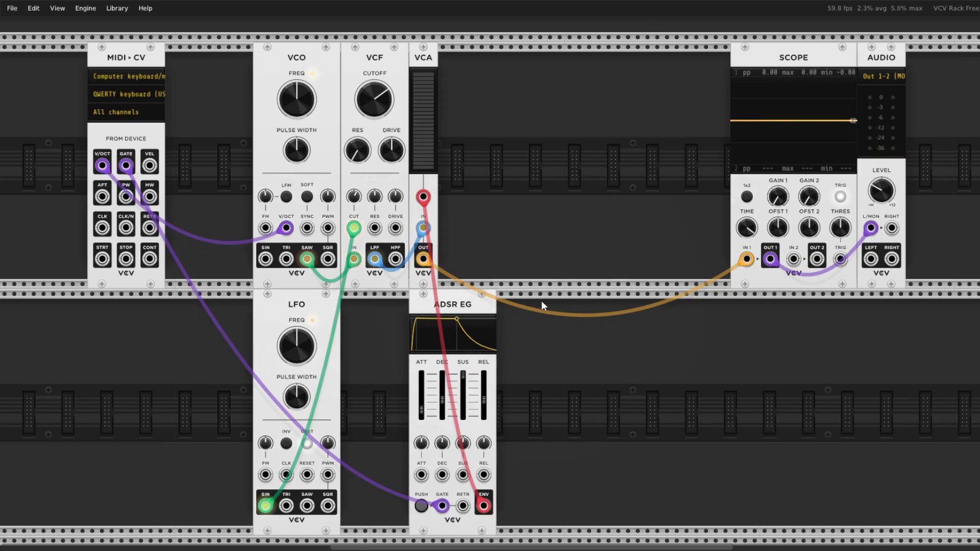
pyautogui.press('z')
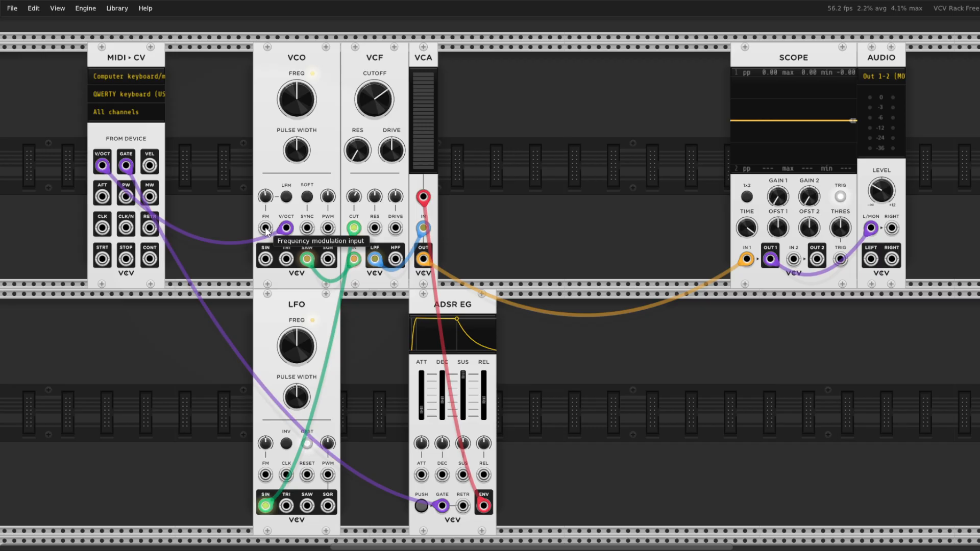
# Patch a second cable between the LFO's SIN output and the VCO's FM input, and unplug the cable from the VCF's CUT input
pyautogui.moveTo(266, 228); pyautogui.dragTo(265, 506)
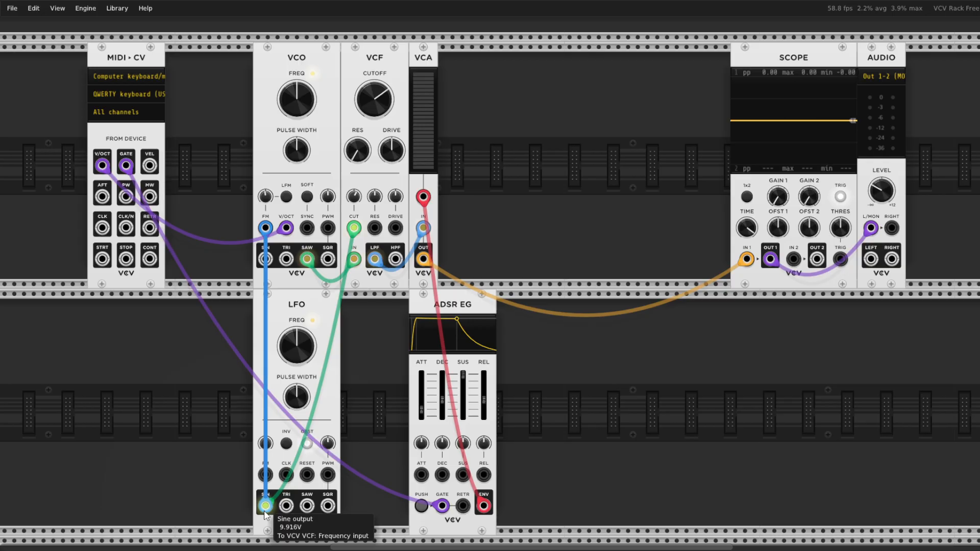
pyautogui.press('z')
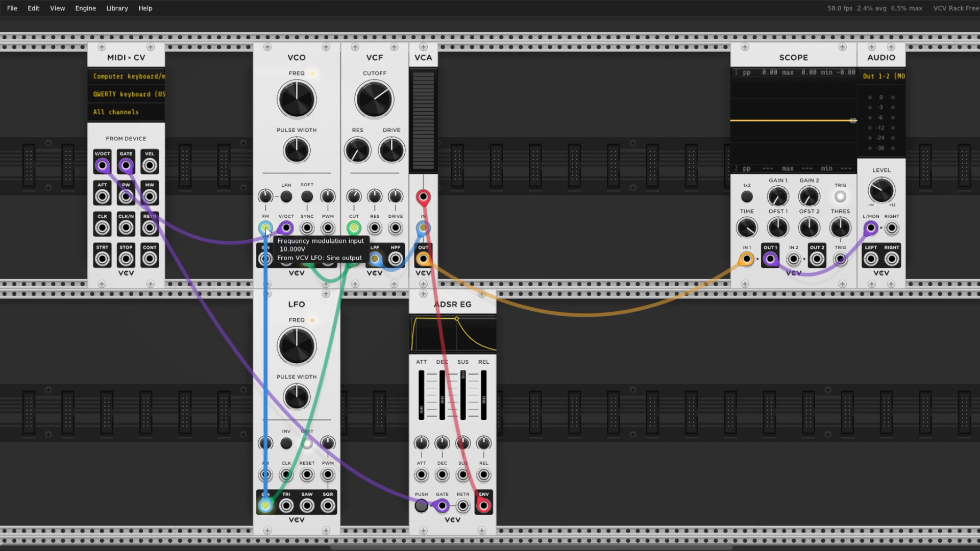
pyautogui.moveTo(266, 226)
pyautogui.mouseDown()
pyautogui.moveTo(248, 232)
pyautogui.moveTo(264, 229)
pyautogui.mouseUp()
pyautogui.moveTo(354, 228); pyautogui.dragTo(532, 227)
# Hold a note while adjusting the VCO's frequency modulation amount and slightly raising the VCF's cutoff
pyautogui.press('z')
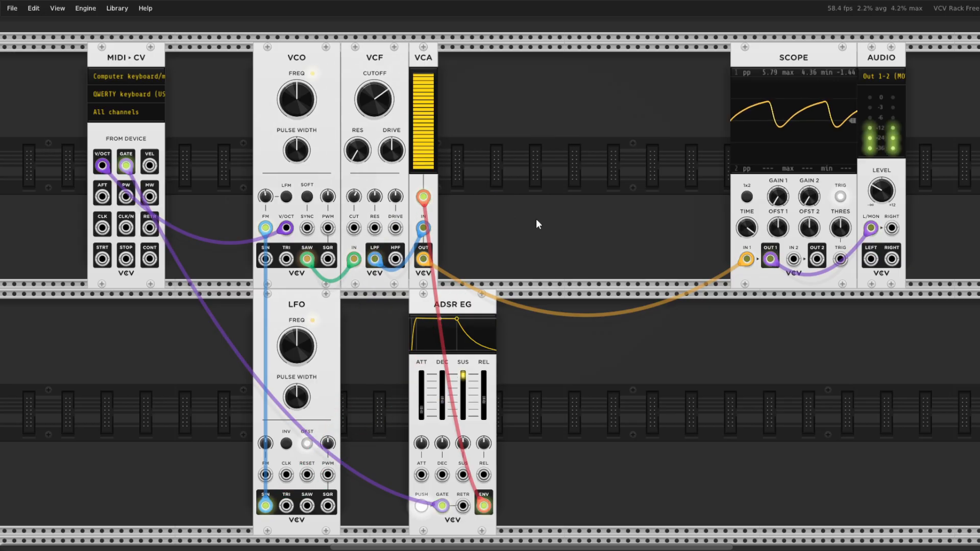
pyautogui.moveTo(266, 196); pyautogui.dragTo(266, 197)
pyautogui.moveTo(374, 100); pyautogui.dragTo(374, 100)
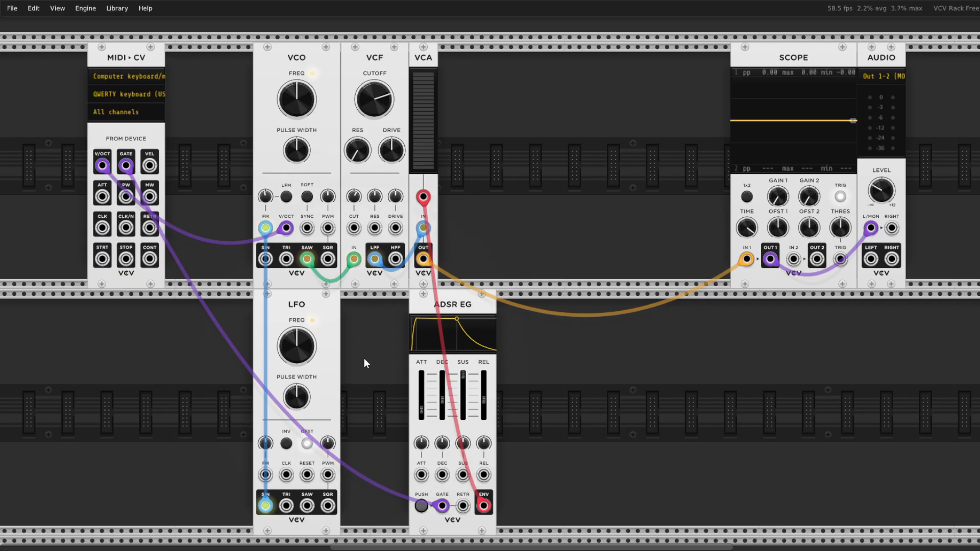
# Raise the LFO's frequency well past the knob's centre while holding a note
pyautogui.moveTo(304, 350)
pyautogui.press('z')
pyautogui.moveTo(303, 348); pyautogui.dragTo(303, 326)
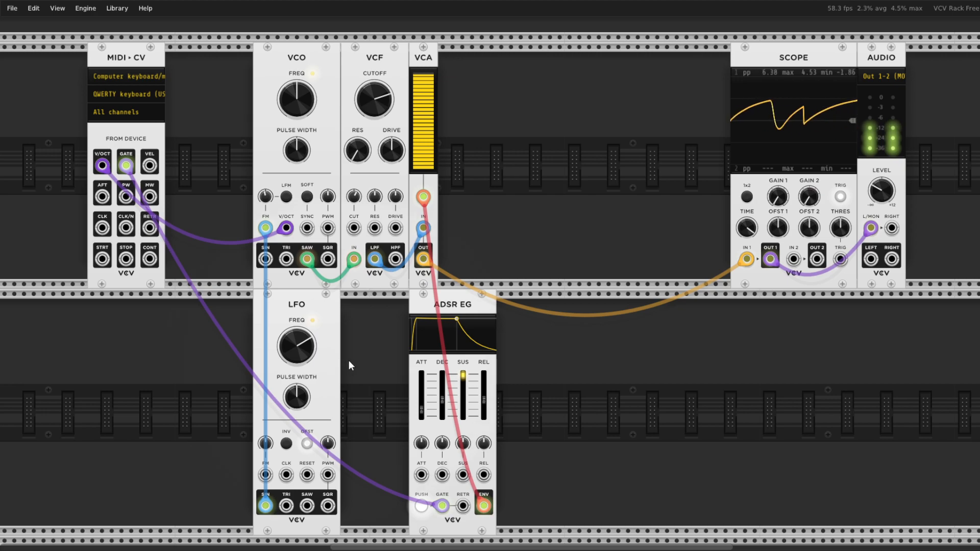
pyautogui.moveTo(312, 356)
pyautogui.moveTo(313, 356)
pyautogui.mouseDown()
pyautogui.moveTo(313, 327)
pyautogui.moveTo(313, 339)
pyautogui.mouseUp()
# Lengthen the Scope's time window and adjust the LFO's frequency to about 31.313 Hz during a note
pyautogui.moveTo(748, 229); pyautogui.dragTo(748, 255)
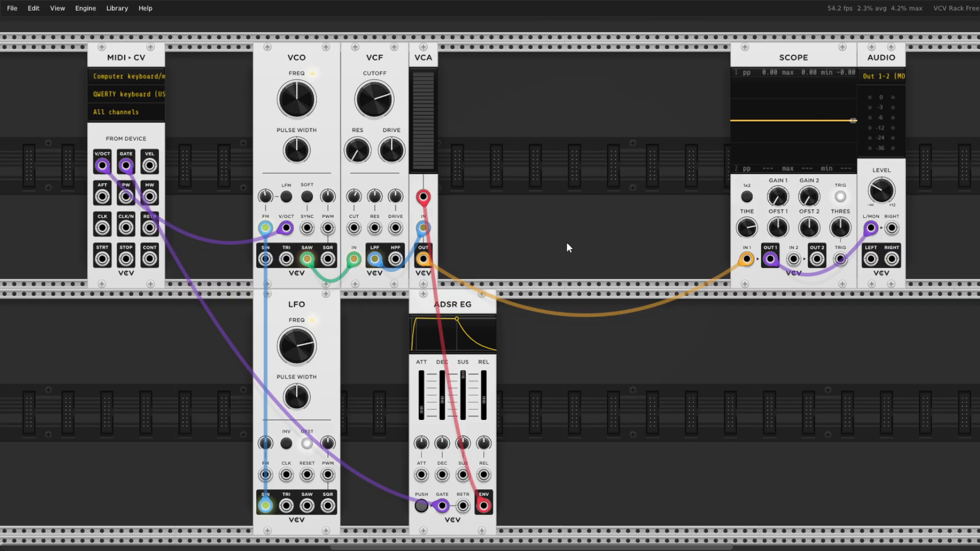
pyautogui.press('z')
pyautogui.moveTo(282, 341)
pyautogui.mouseDown()
pyautogui.moveTo(282, 320)
pyautogui.moveTo(282, 340)
pyautogui.mouseUp()
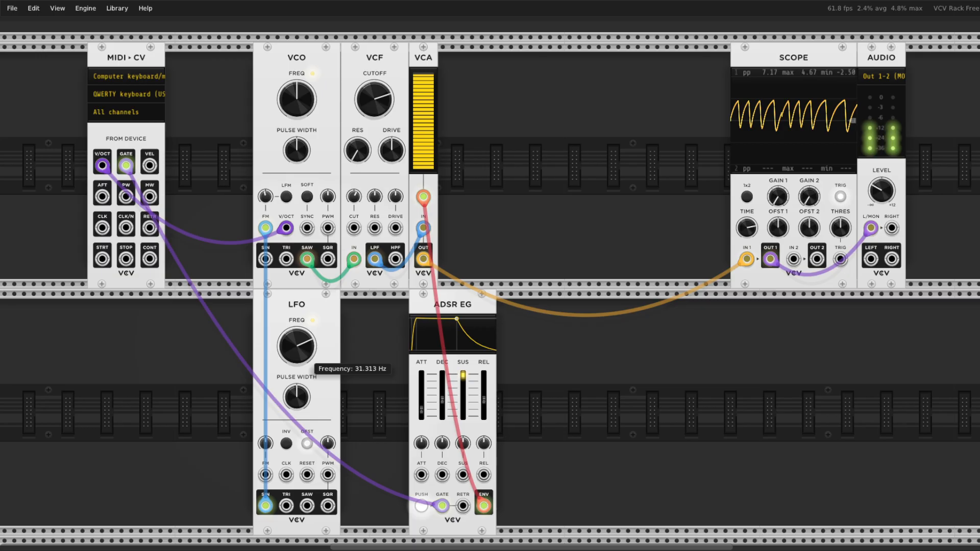
# Replace the LFO with a second VCO module placed directly below the first VCO
pyautogui.press('Delete')
pyautogui.rightClick(316, 296)
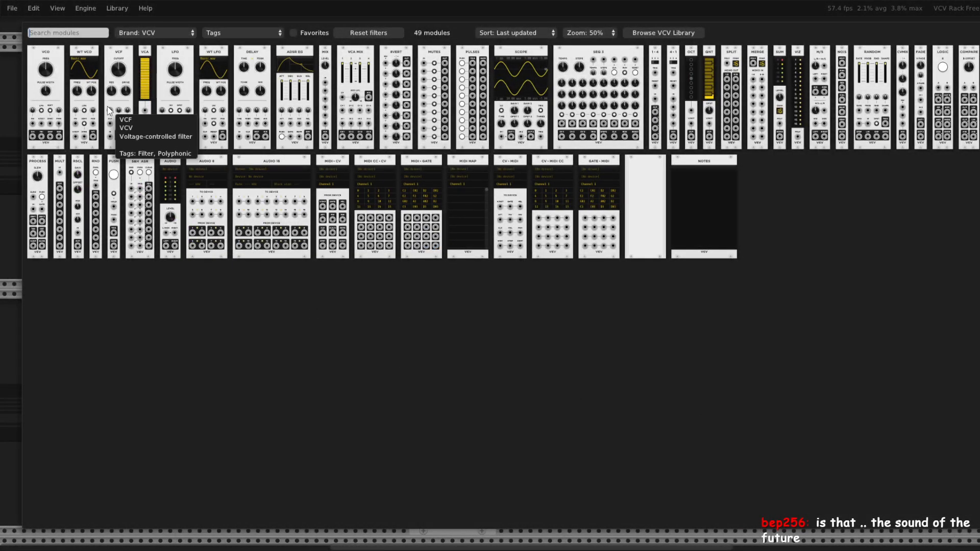
pyautogui.click(50, 64)
pyautogui.moveTo(317, 292); pyautogui.dragTo(223, 302)
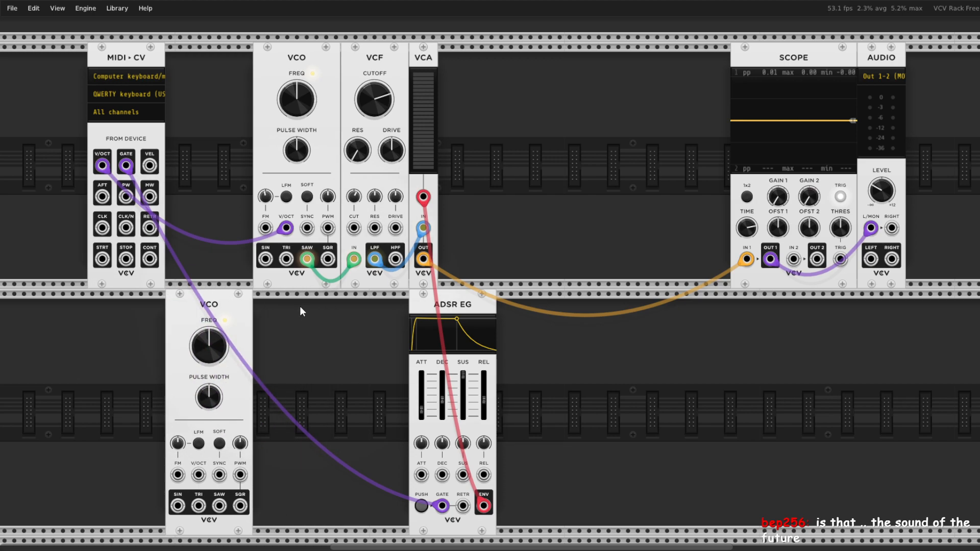
pyautogui.moveTo(218, 293); pyautogui.dragTo(304, 292)
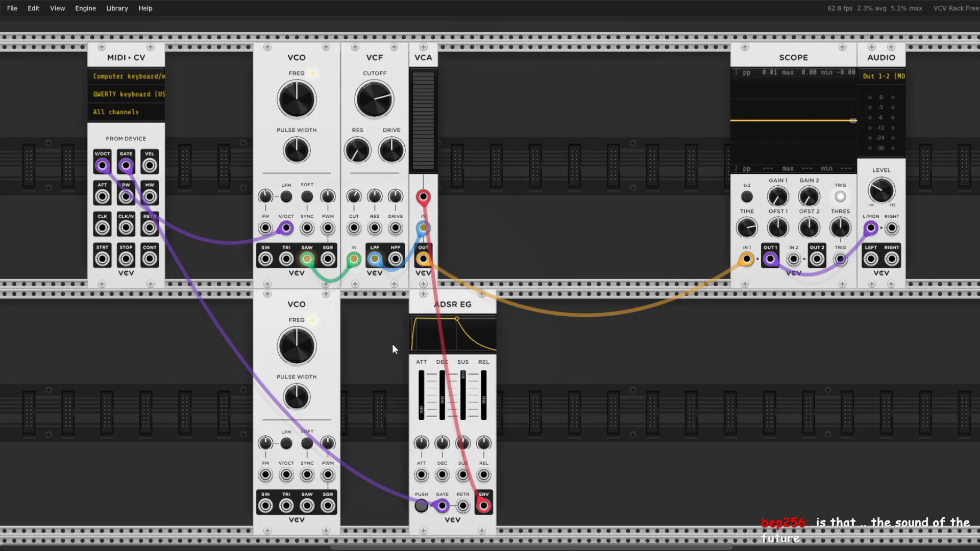
# Patch the second VCO's SIN output into the first VCO's FM input and play a note
pyautogui.moveTo(307, 351)
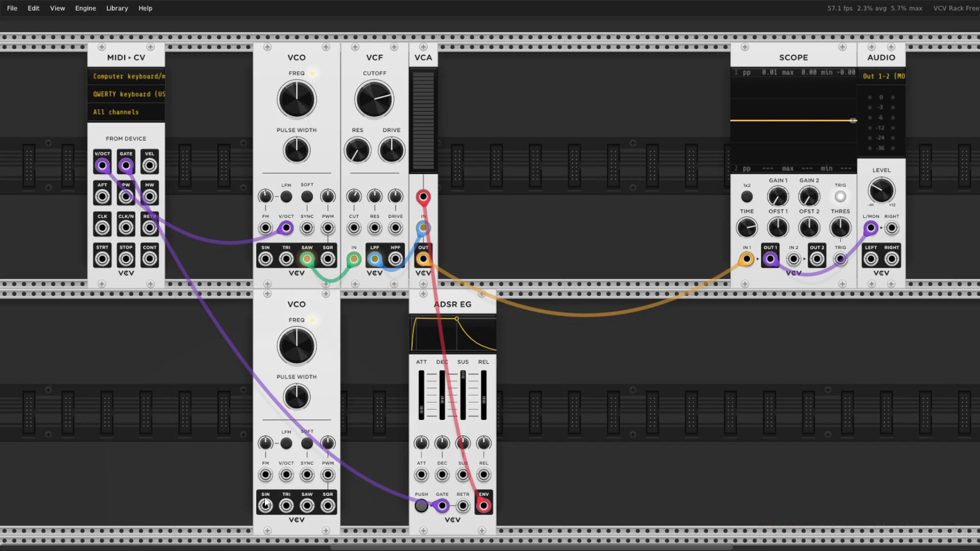
pyautogui.moveTo(265, 506); pyautogui.dragTo(264, 228)
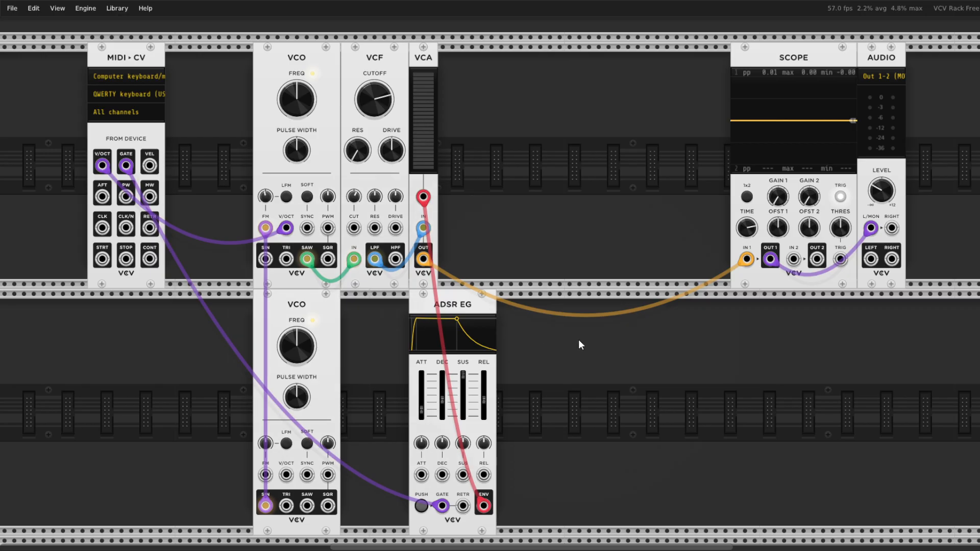
pyautogui.press('q')
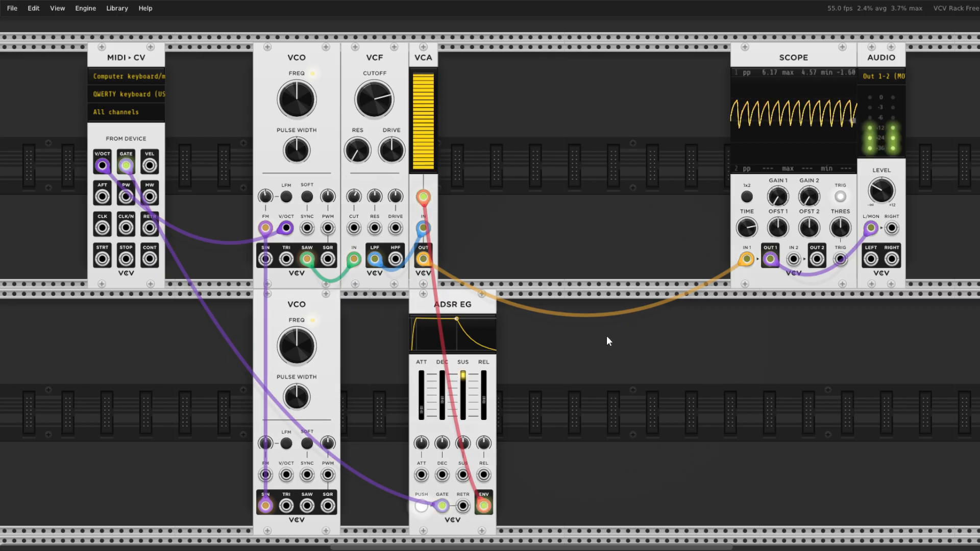
# Adjust the first VCO's frequency modulation amount and raise the VCF's cutoff
pyautogui.moveTo(266, 196); pyautogui.dragTo(266, 217)
pyautogui.moveTo(375, 100); pyautogui.dragTo(374, 92)
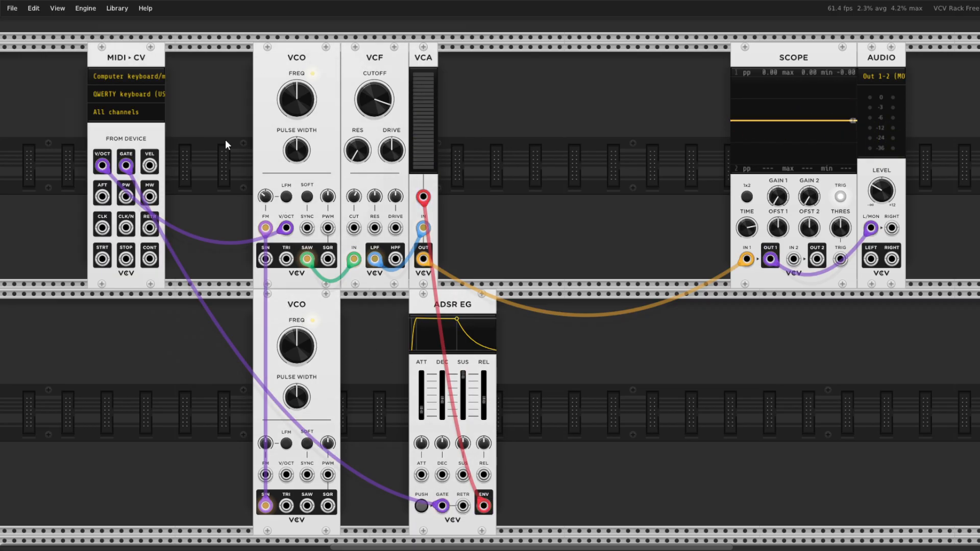
# Vary the second VCO's frequency while playing notes through the audio-rate modulation
pyautogui.moveTo(295, 105)
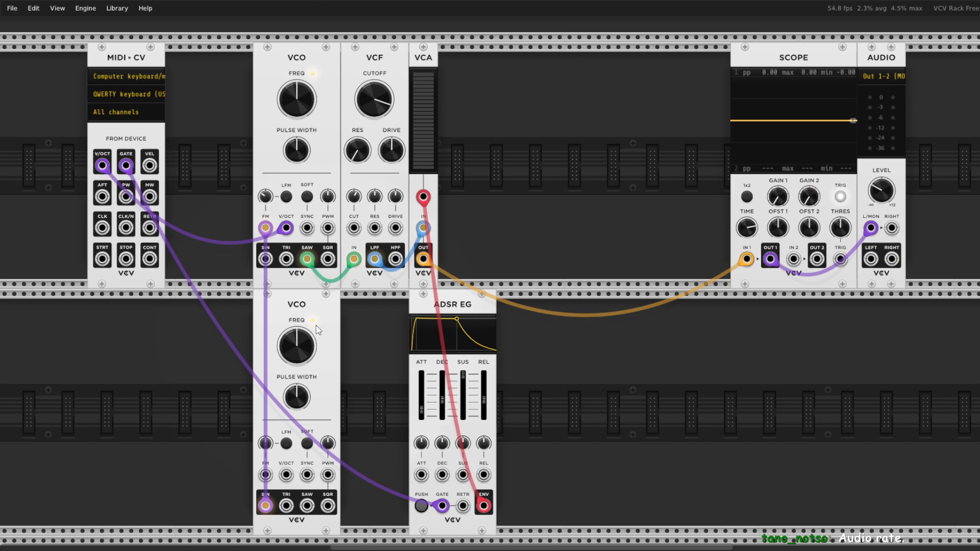
pyautogui.press('z')
pyautogui.moveTo(305, 344)
pyautogui.mouseDown()
pyautogui.moveTo(304, 304)
pyautogui.moveTo(305, 353)
pyautogui.moveTo(305, 296)
pyautogui.moveTo(305, 331)
pyautogui.mouseUp()
pyautogui.press('q')
# Add an LFO module directly beside the second VCO and patch its SIN output into that VCO's FM input
pyautogui.rightClick(690, 381)
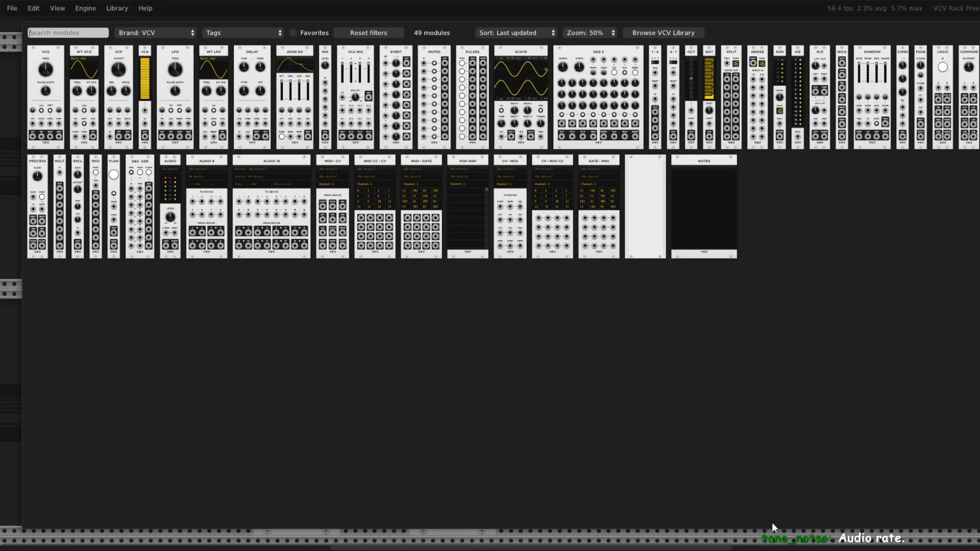
pyautogui.click(772, 522)
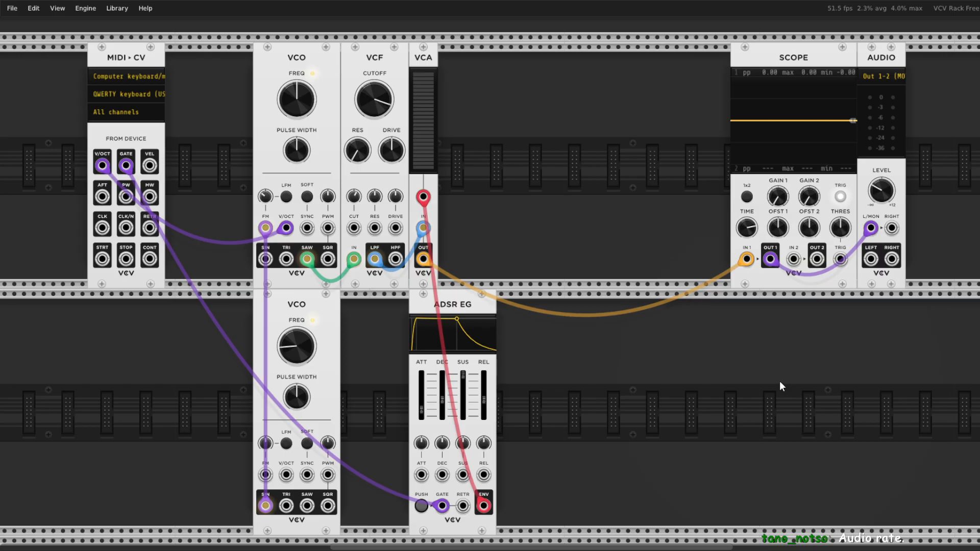
pyautogui.rightClick(545, 380)
pyautogui.click(257, 101)
pyautogui.moveTo(621, 302); pyautogui.dragTo(238, 301)
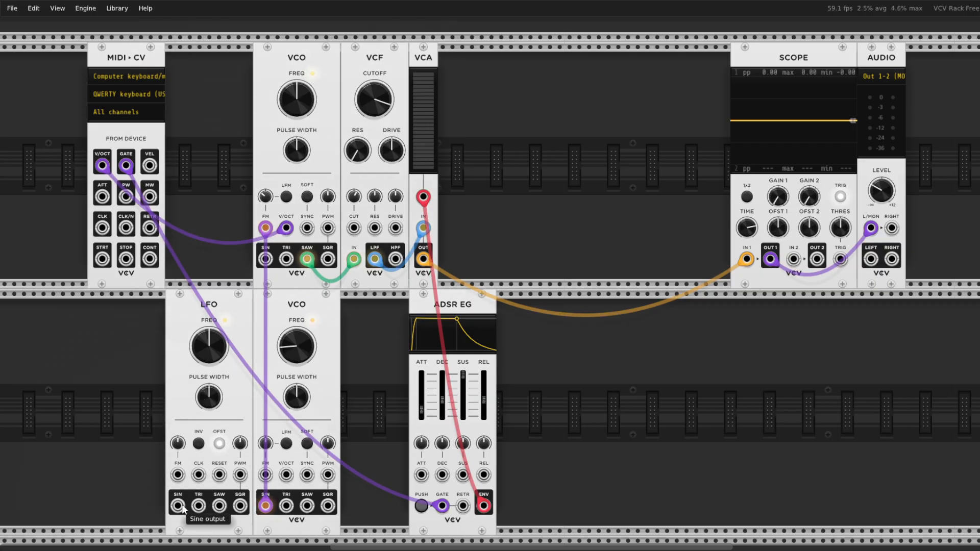
pyautogui.moveTo(178, 507); pyautogui.dragTo(265, 475)
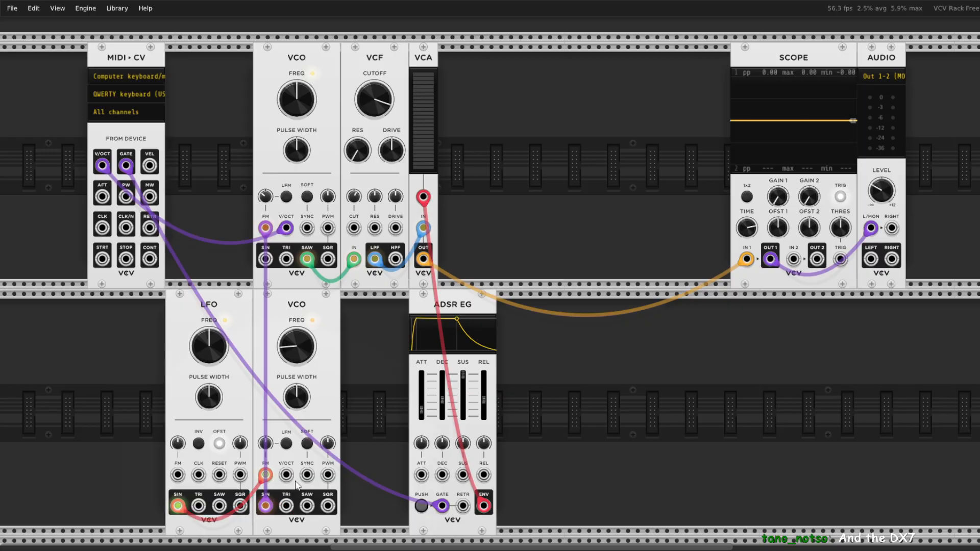
# Turn up the second VCO's FM amount, slow the LFO slightly, and raise the second VCO's frequency while playing a note
pyautogui.moveTo(265, 443); pyautogui.dragTo(266, 441)
pyautogui.moveTo(210, 345); pyautogui.dragTo(211, 335)
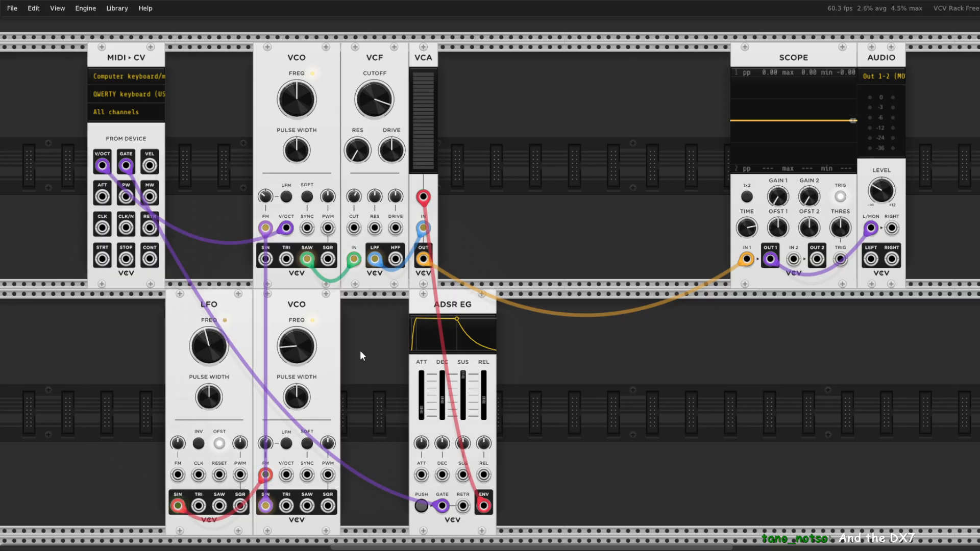
pyautogui.moveTo(298, 367)
pyautogui.press('z')
pyautogui.moveTo(266, 443); pyautogui.dragTo(265, 431)
pyautogui.moveTo(297, 346)
pyautogui.moveTo(296, 346); pyautogui.dragTo(297, 338)
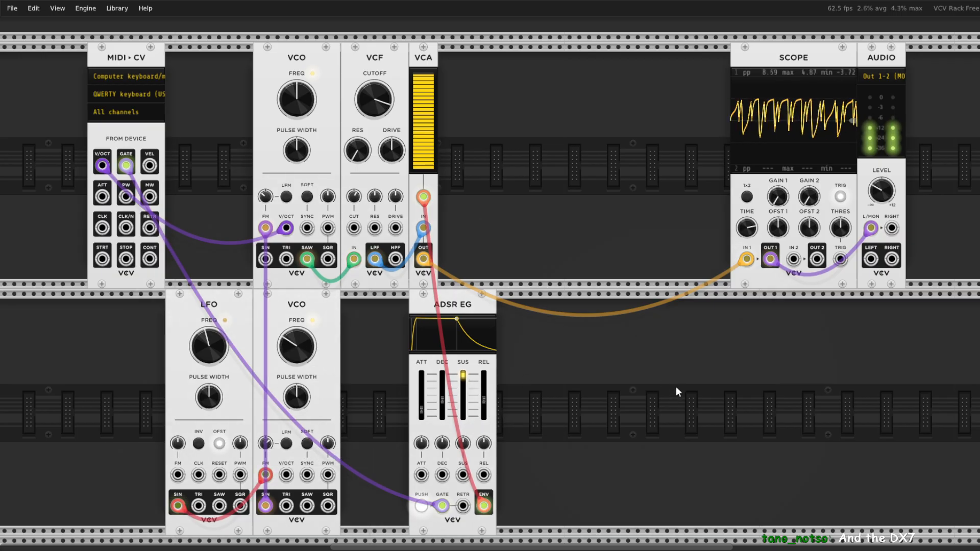
# Lower the LFO's frequency further and raise the VCF's cutoff
pyautogui.moveTo(208, 347)
pyautogui.moveTo(208, 348); pyautogui.dragTo(209, 370)
pyautogui.moveTo(375, 100)
pyautogui.mouseDown()
pyautogui.moveTo(374, 87)
pyautogui.moveTo(420, 168)
pyautogui.mouseUp()
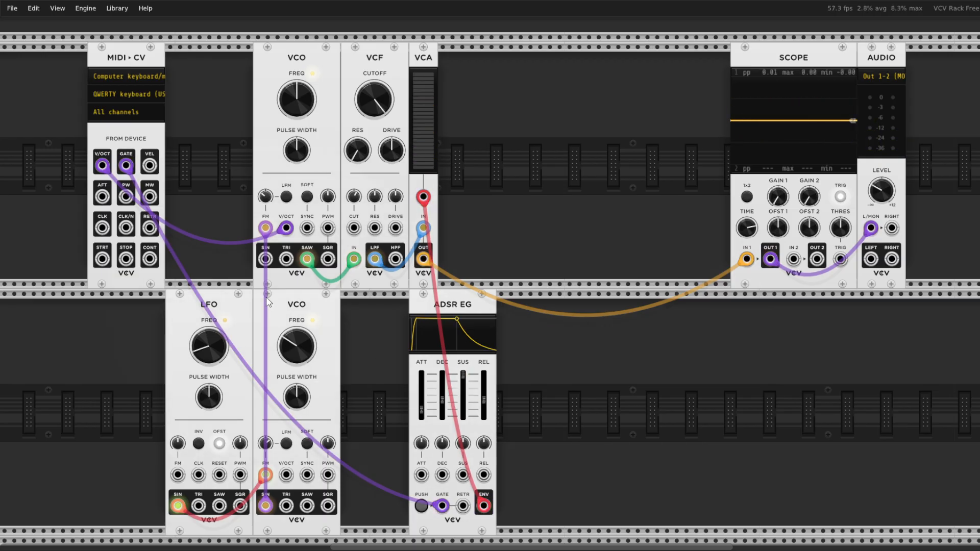
# Delete the LFO and play repeated notes with only the second VCO modulating the first VCO's pitch
pyautogui.press('Delete')
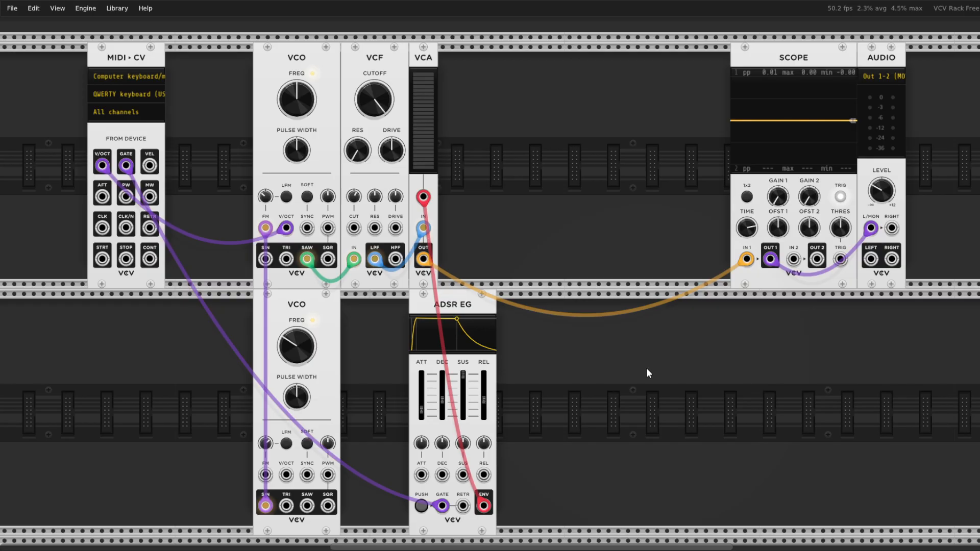
pyautogui.press('z')
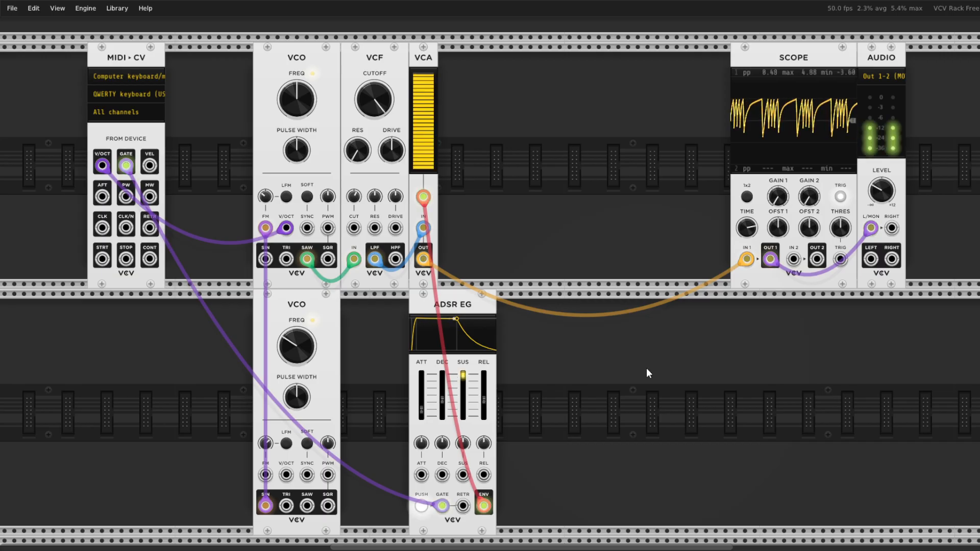
pyautogui.press('z')
pyautogui.press('z')
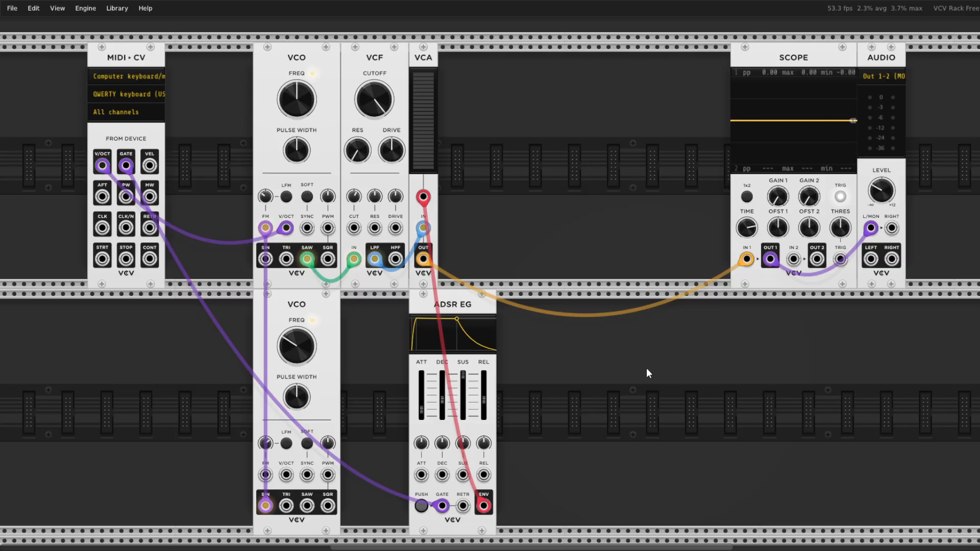
pyautogui.press('z')
pyautogui.press('z')
pyautogui.press('z')
pyautogui.press('z')
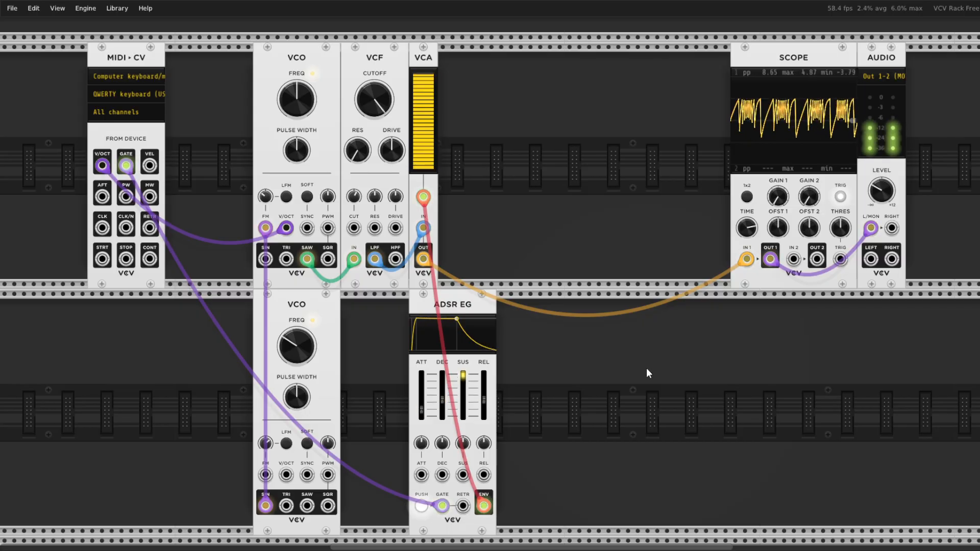
pyautogui.press('z')
pyautogui.press('z')
pyautogui.press('z')
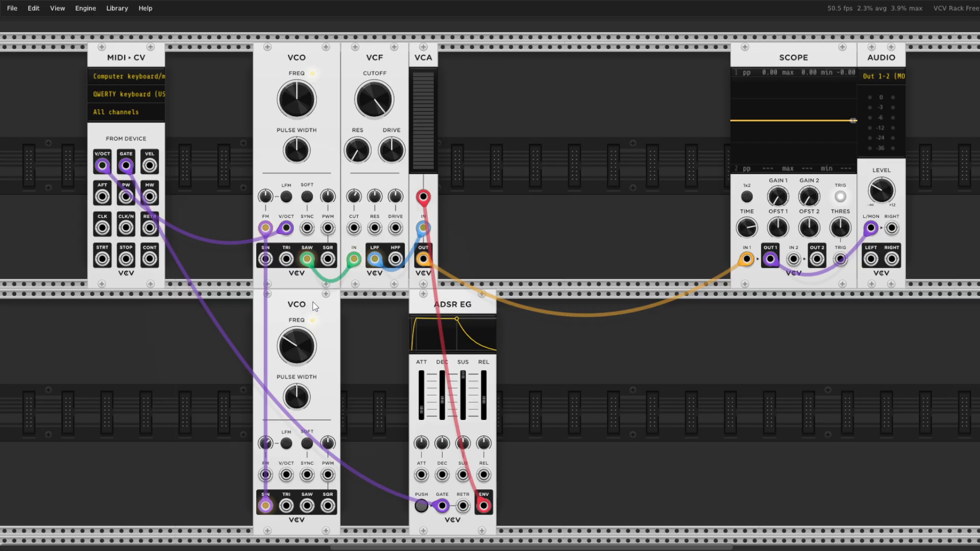
pyautogui.moveTo(312, 300); pyautogui.dragTo(350, 306)
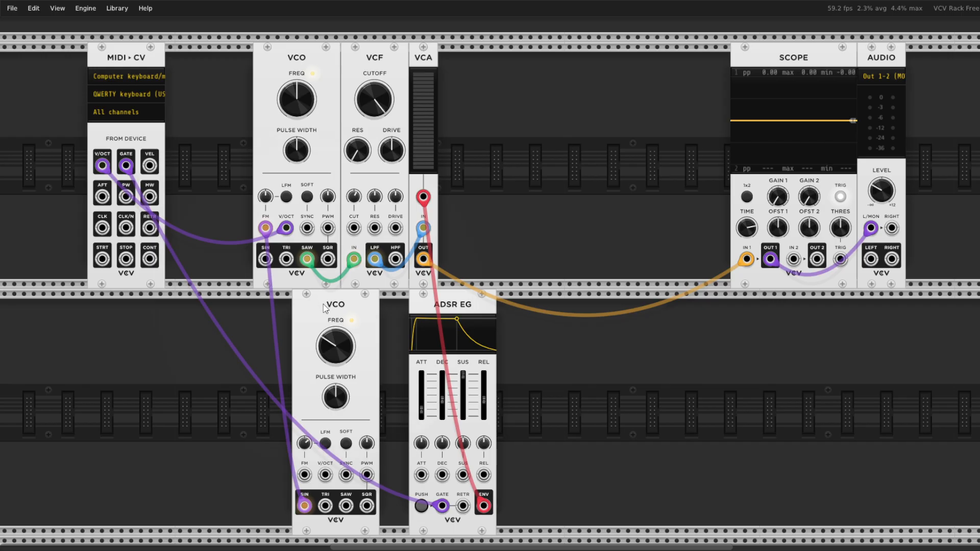
pyautogui.moveTo(349, 304); pyautogui.dragTo(329, 304)
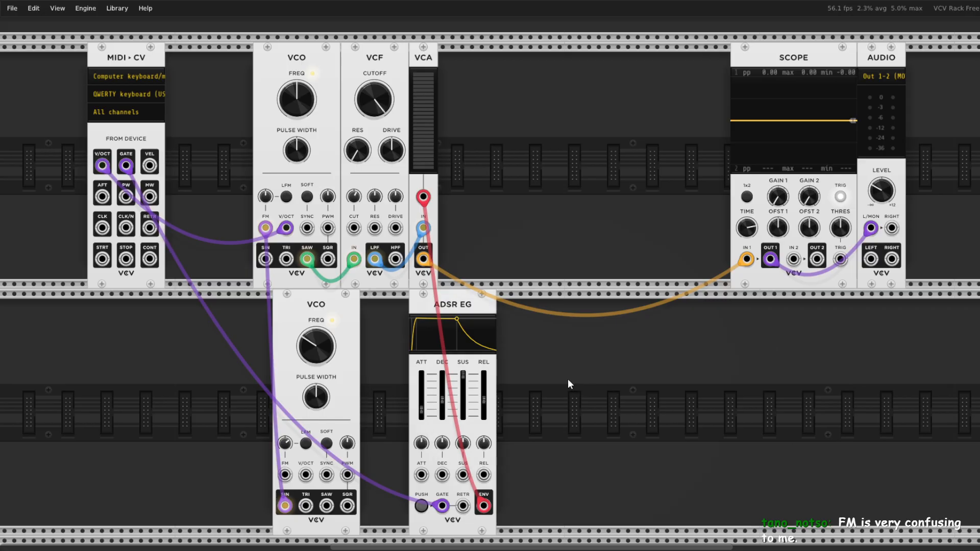
pyautogui.moveTo(350, 306)
pyautogui.mouseDown()
pyautogui.moveTo(326, 307)
pyautogui.moveTo(335, 307)
pyautogui.mouseUp()
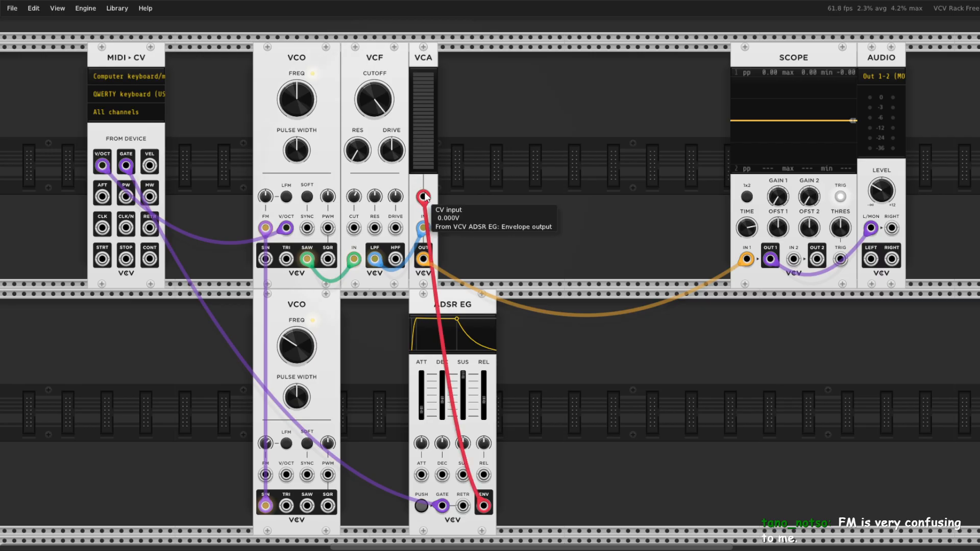
# Replace the envelope at the VCA's CV input with the second VCO's SIN output, and place that VCO directly below the VCA
pyautogui.moveTo(871, 228); pyautogui.dragTo(863, 266)
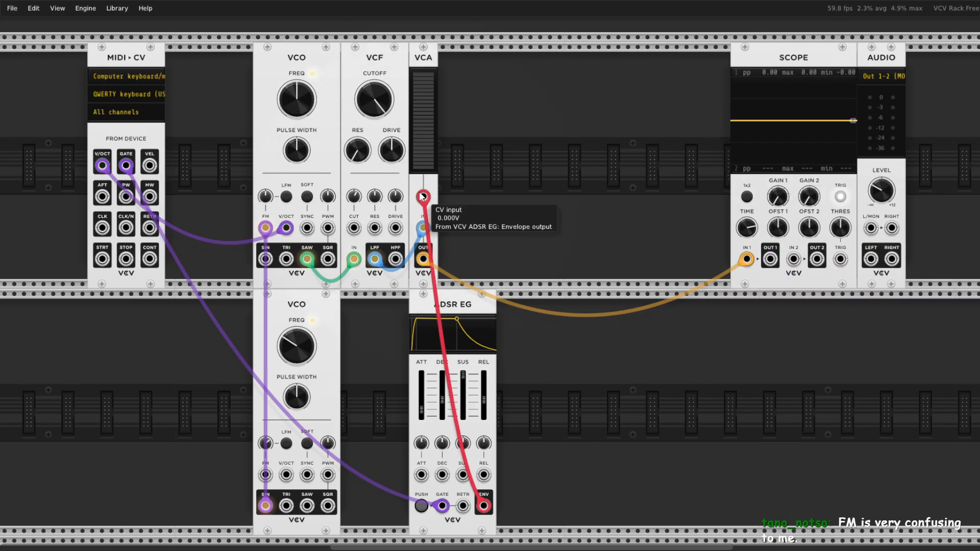
pyautogui.moveTo(417, 196); pyautogui.dragTo(663, 398)
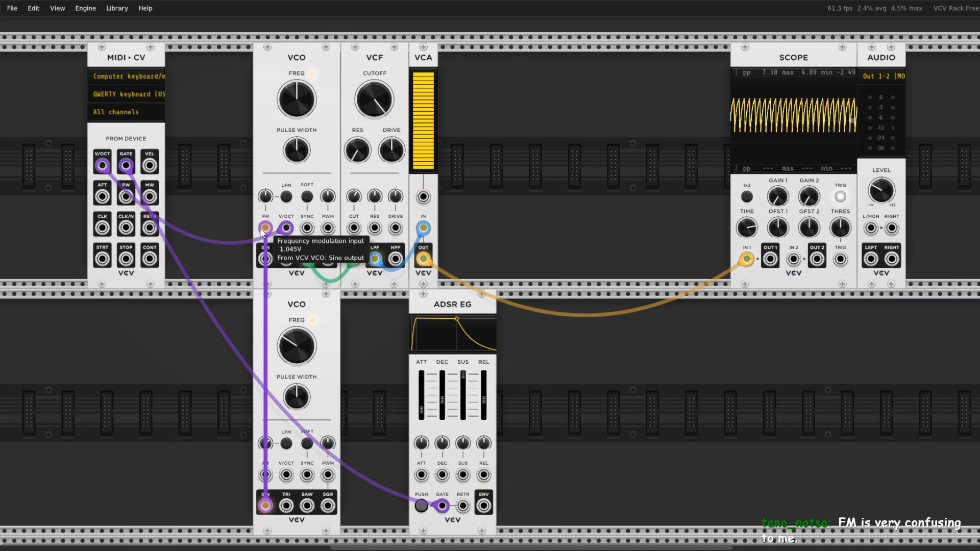
pyautogui.moveTo(266, 228); pyautogui.dragTo(424, 197)
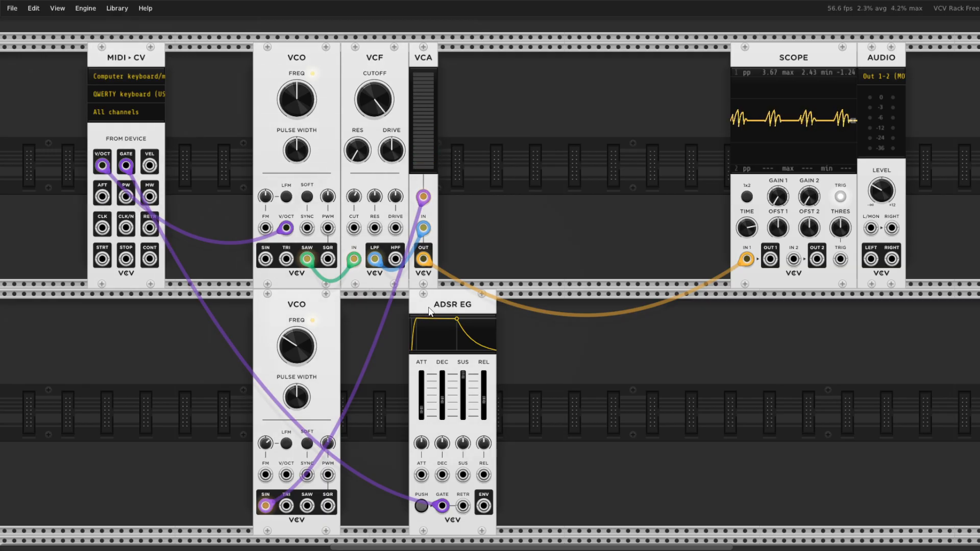
pyautogui.moveTo(428, 312); pyautogui.dragTo(545, 312)
pyautogui.moveTo(317, 308); pyautogui.dragTo(464, 301)
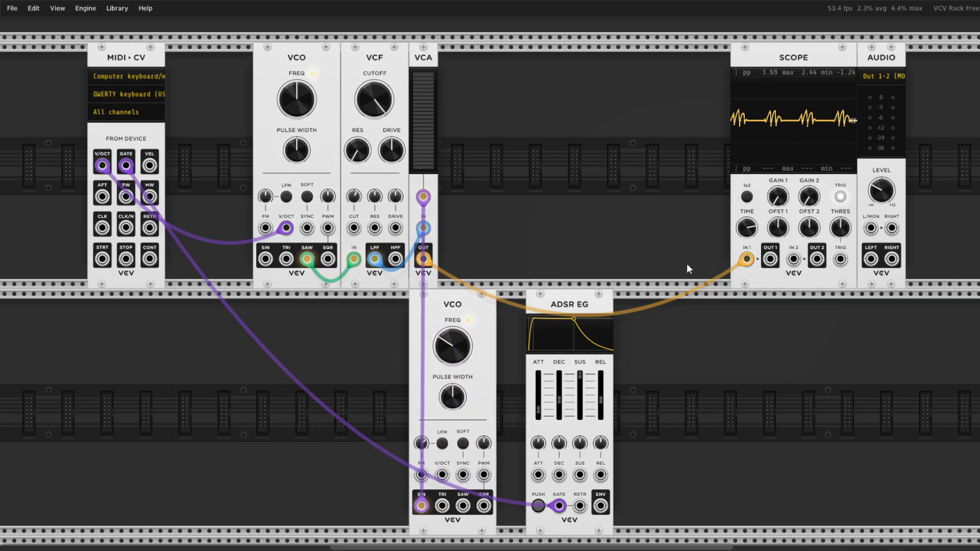
# Patch the scope's OUT 1 into the audio module's L/MON input and raise the audio level
pyautogui.moveTo(770, 258); pyautogui.dragTo(870, 228)
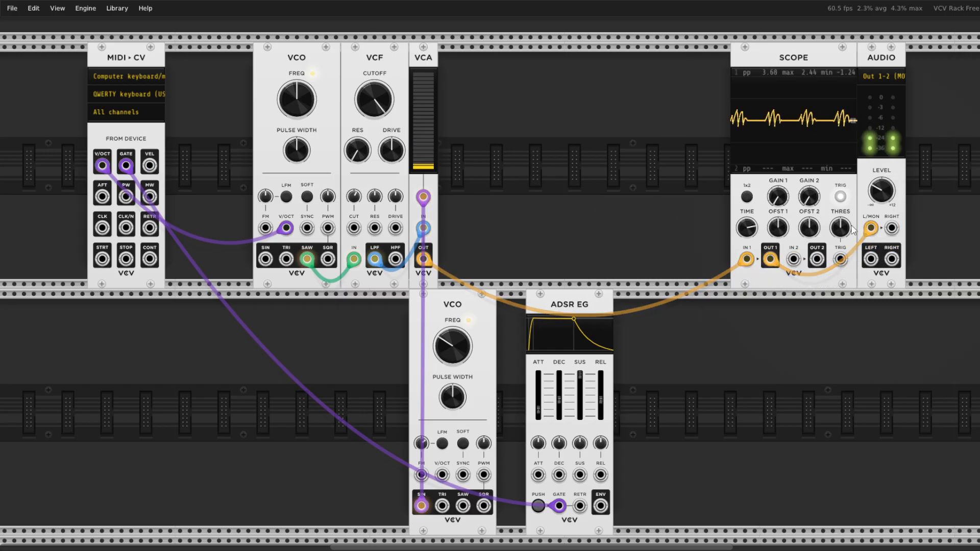
pyautogui.moveTo(885, 191); pyautogui.dragTo(885, 181)
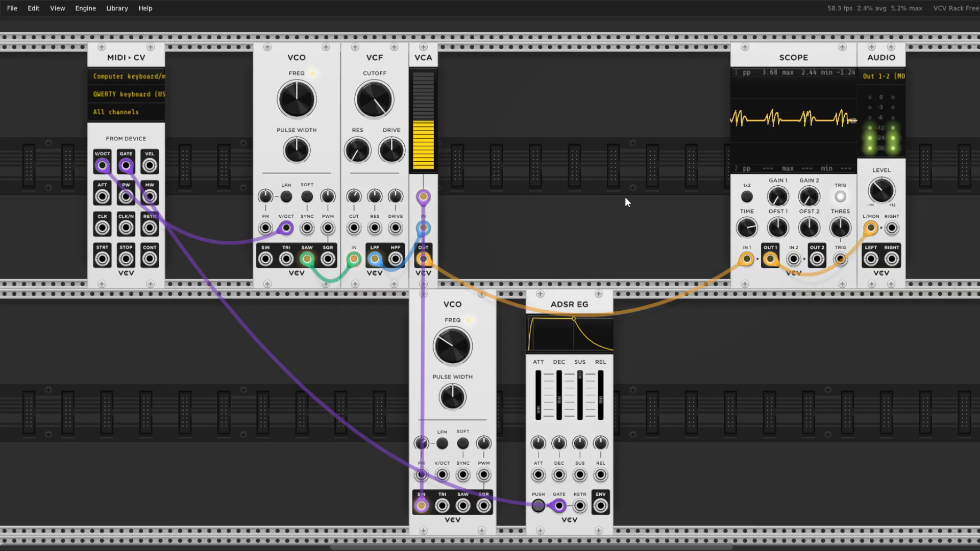
# Lower the second VCO's frequency to slow the amplitude modulation of the VCA
pyautogui.moveTo(469, 346)
pyautogui.moveTo(470, 345); pyautogui.dragTo(470, 335)
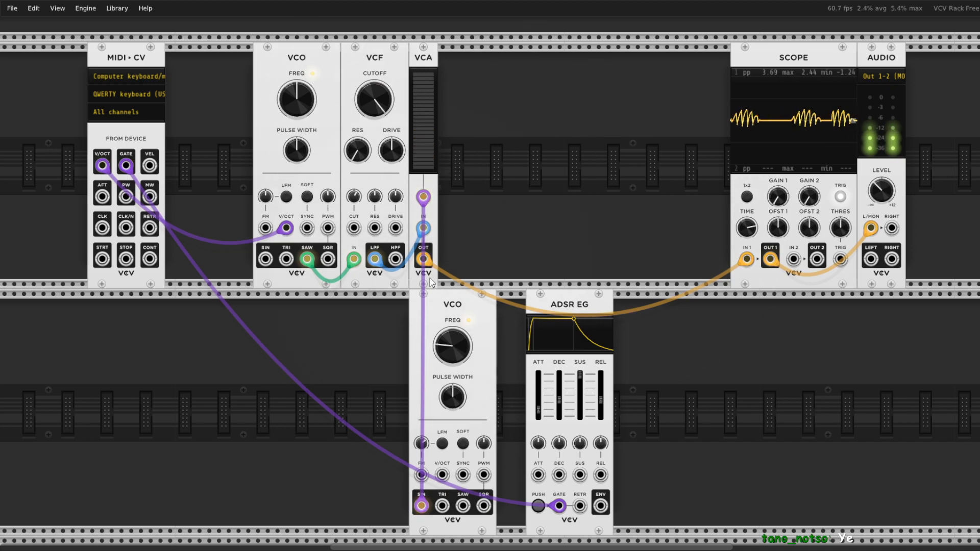
pyautogui.moveTo(449, 347)
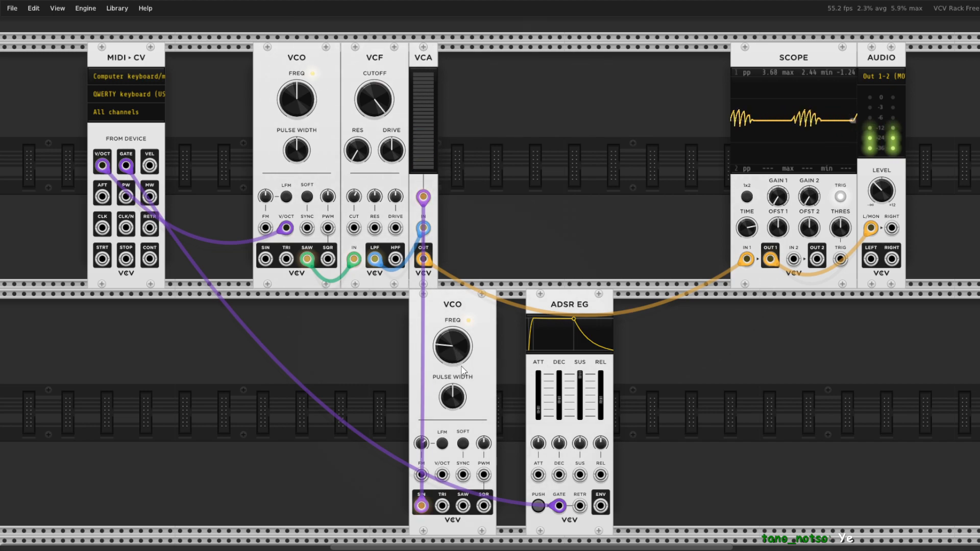
pyautogui.moveTo(460, 346); pyautogui.dragTo(460, 381)
# Add an LFO directly beside the second VCO and move the VCA's CV cable to the LFO's SIN output
pyautogui.rightClick(678, 365)
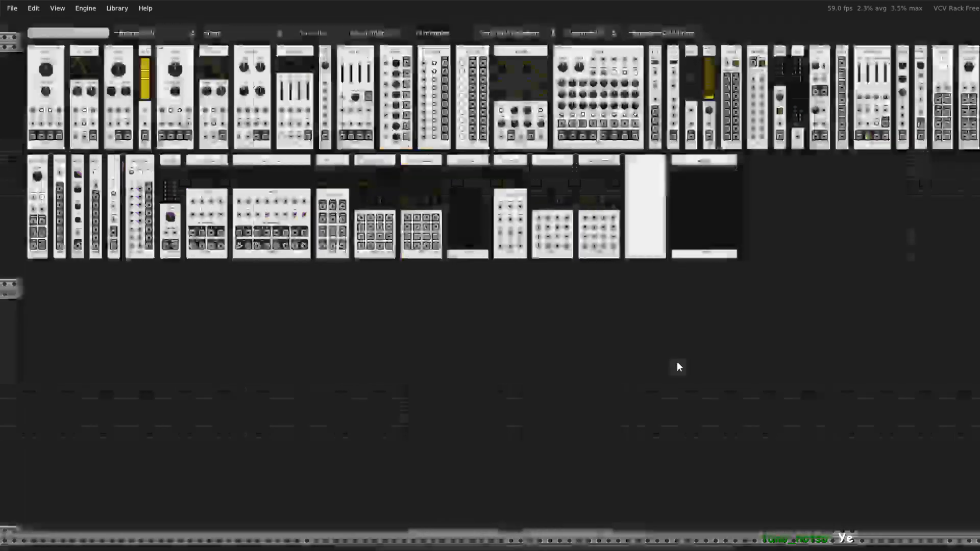
pyautogui.click(169, 62)
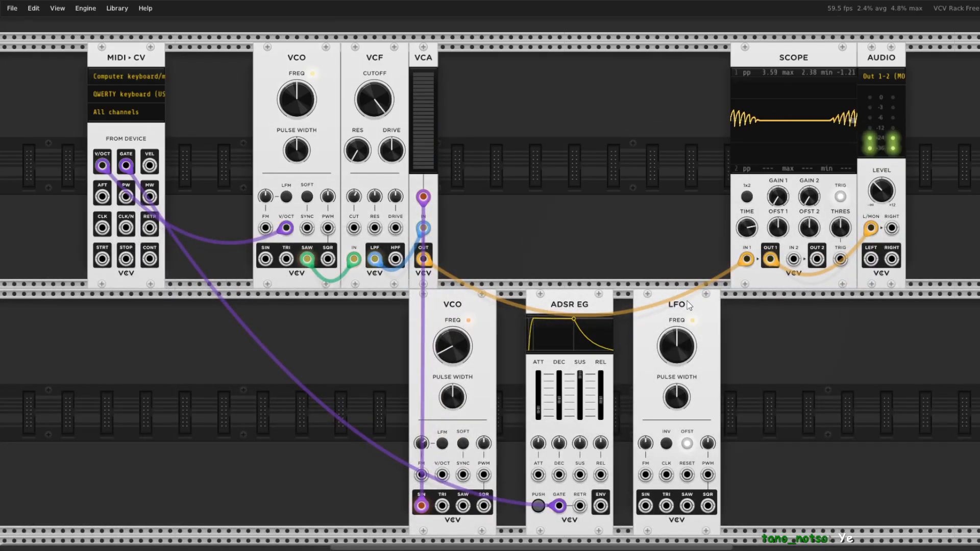
pyautogui.moveTo(685, 321); pyautogui.dragTo(373, 317)
pyautogui.moveTo(421, 505); pyautogui.dragTo(334, 506)
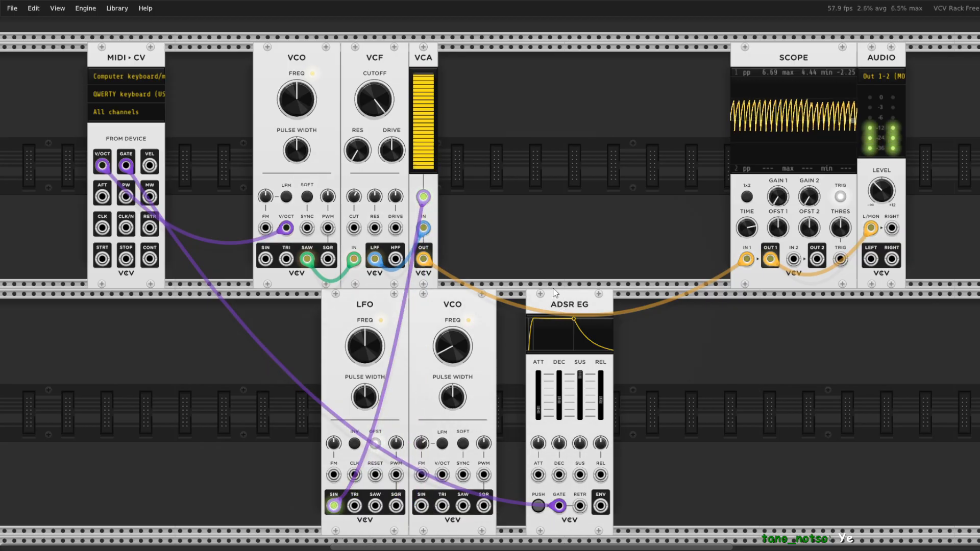
# Set the LFO's frequency to 2.4685 Hz, and sweep it up through 241.87 Hz to a higher audio rate
pyautogui.moveTo(370, 353); pyautogui.dragTo(371, 351)
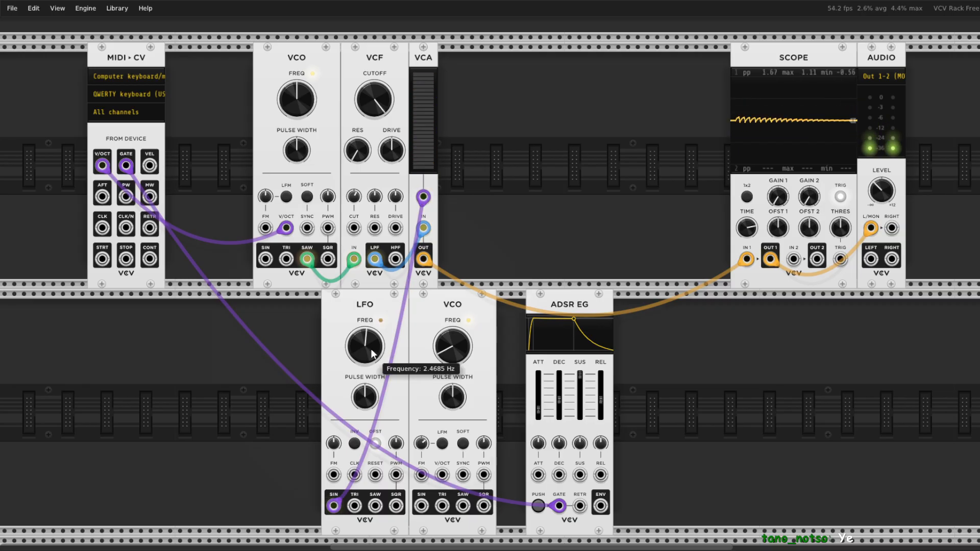
pyautogui.moveTo(873, 229)
pyautogui.mouseDown()
pyautogui.moveTo(875, 354)
pyautogui.moveTo(871, 228)
pyautogui.mouseUp()
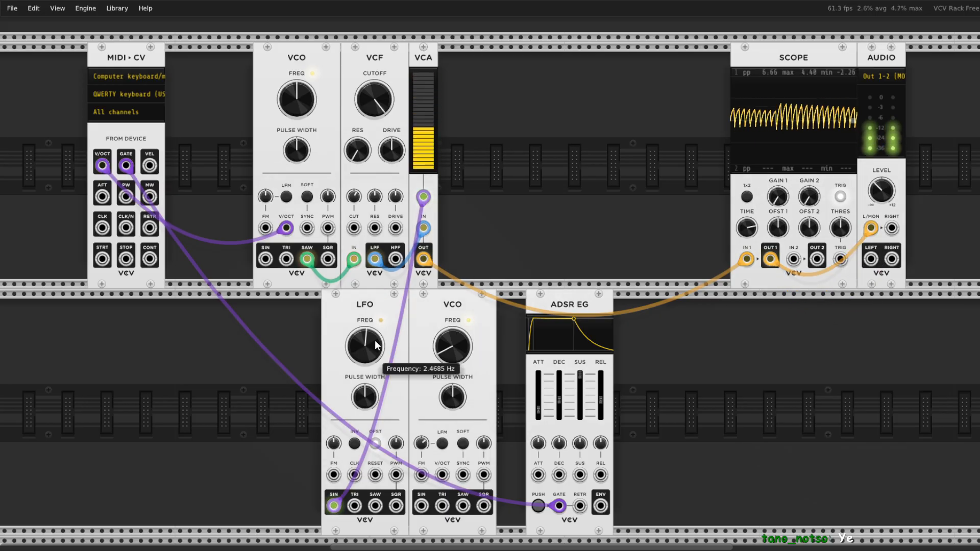
pyautogui.moveTo(361, 350); pyautogui.dragTo(361, 326)
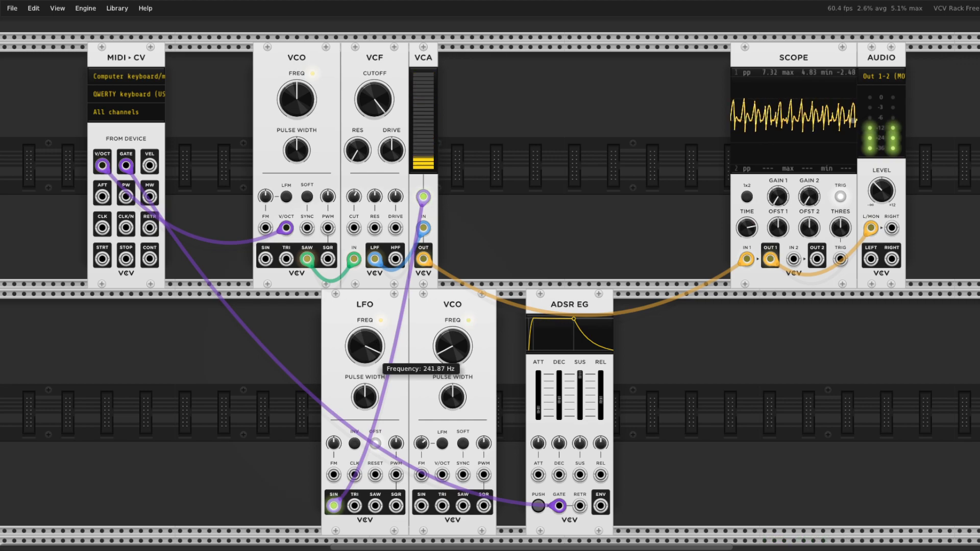
pyautogui.moveTo(361, 327); pyautogui.dragTo(361, 299)
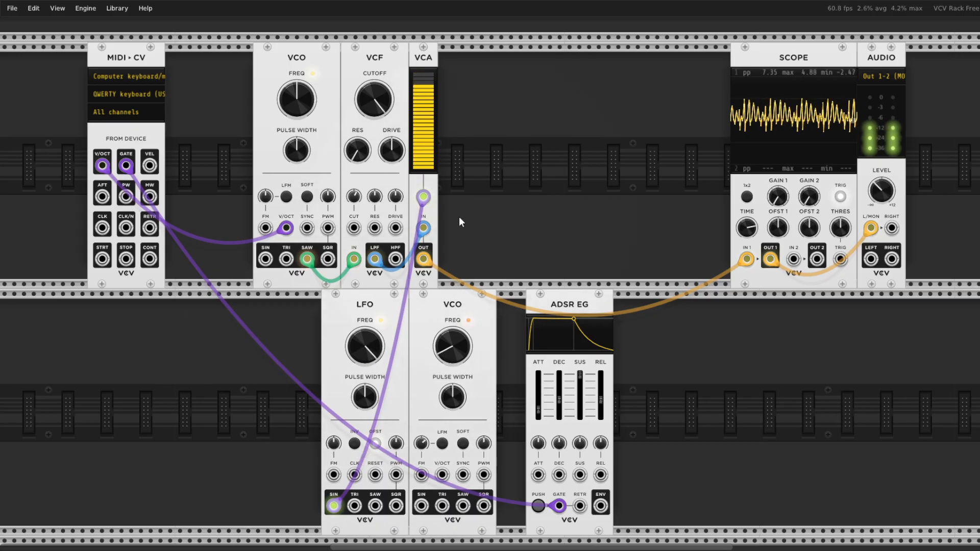
# Return the VCA's CV cable to the second VCO's SIN output and switch off the scope's trigger
pyautogui.moveTo(334, 506); pyautogui.dragTo(421, 442)
pyautogui.scroll(5, 744, 415)
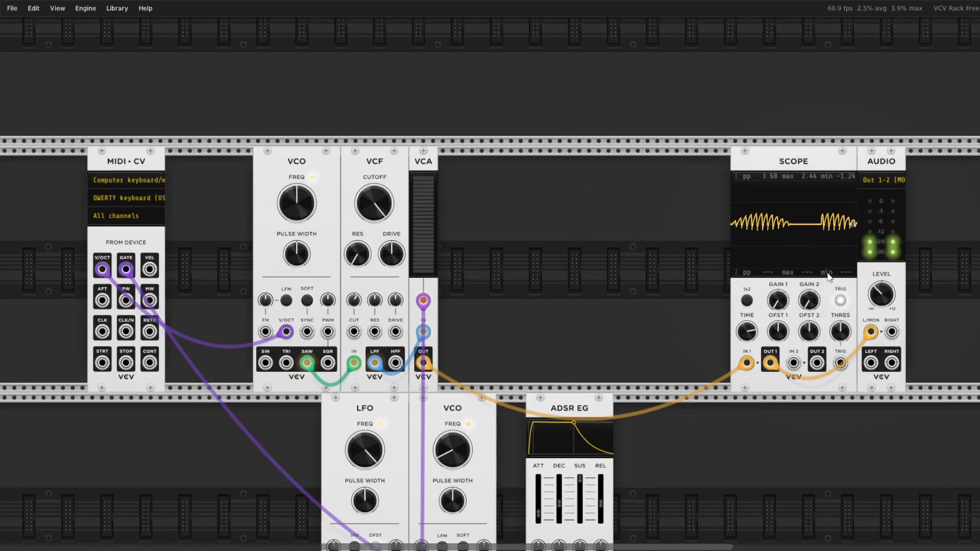
pyautogui.click(839, 301)
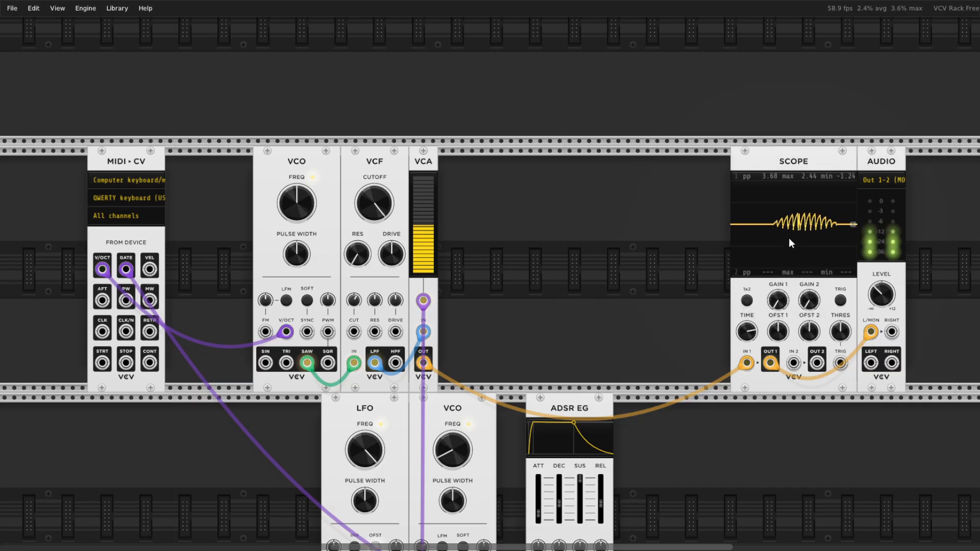
pyautogui.moveTo(426, 249)
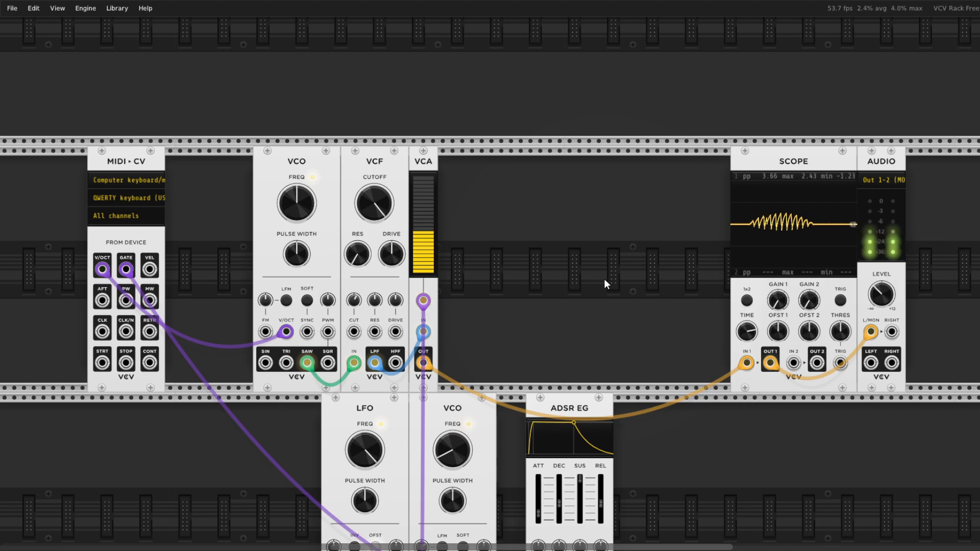
pyautogui.scroll(-5, 298, 447)
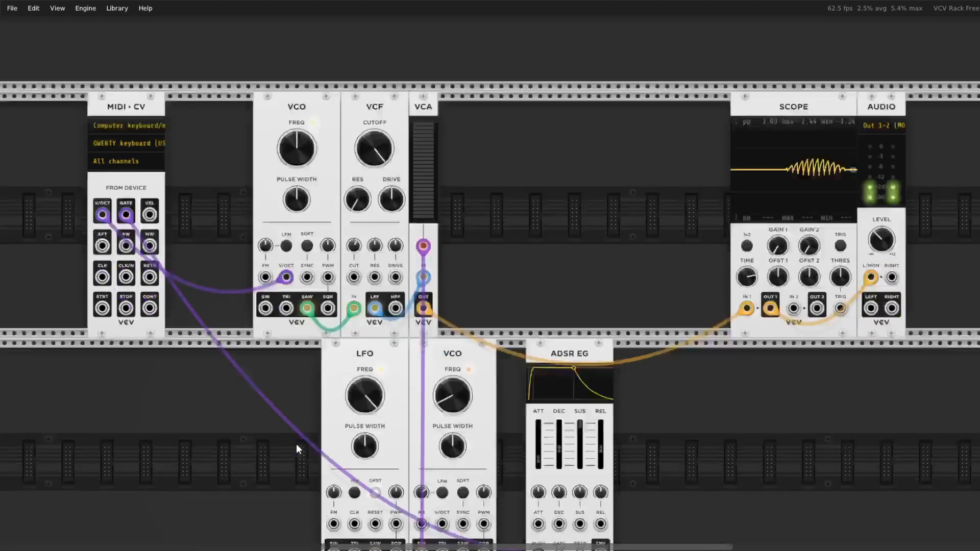
pyautogui.scroll(2, 376, 321)
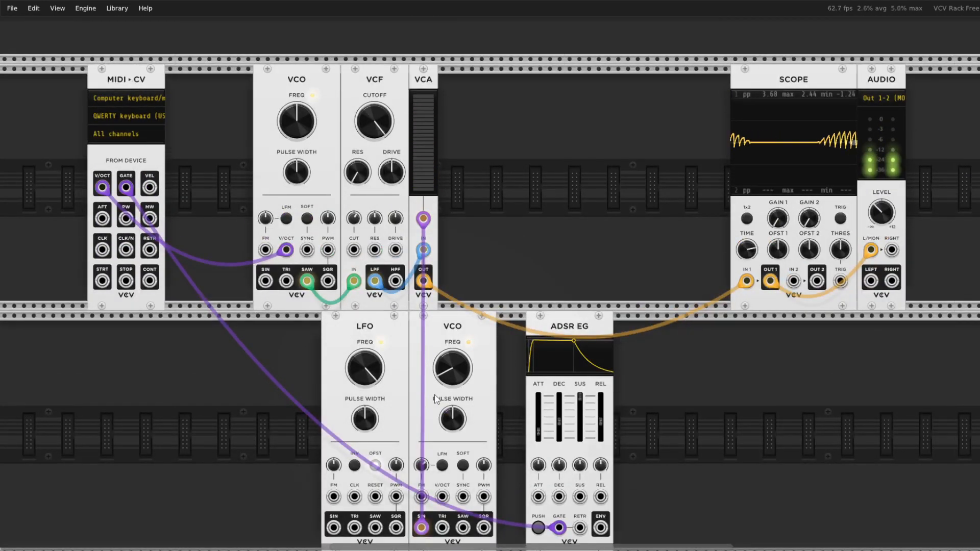
# Fine-tune the second VCO's frequency upward and raise the scope's Gain 1, briefly switching the scope's trigger on and off
pyautogui.moveTo(463, 378)
pyautogui.mouseDown()
pyautogui.moveTo(463, 322)
pyautogui.moveTo(463, 367)
pyautogui.mouseUp()
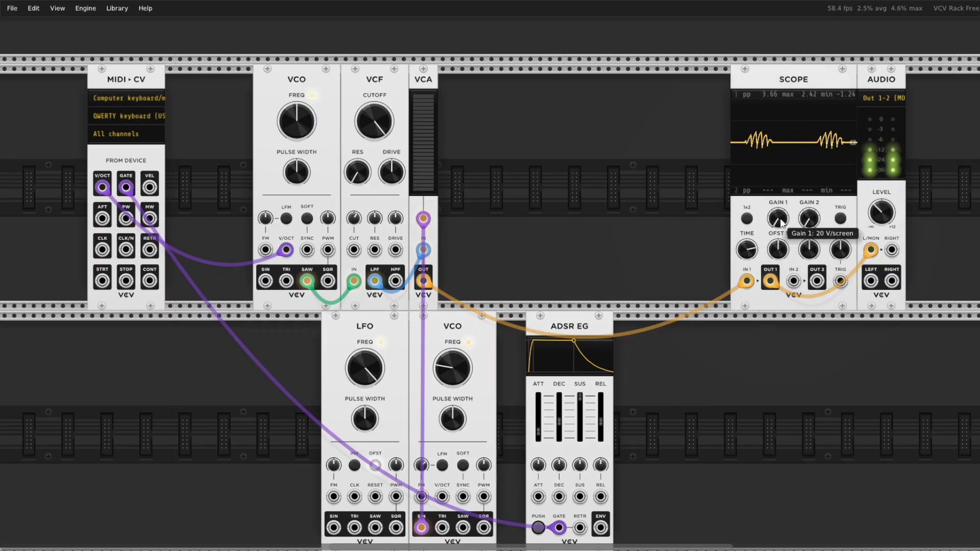
pyautogui.moveTo(778, 218); pyautogui.dragTo(777, 205)
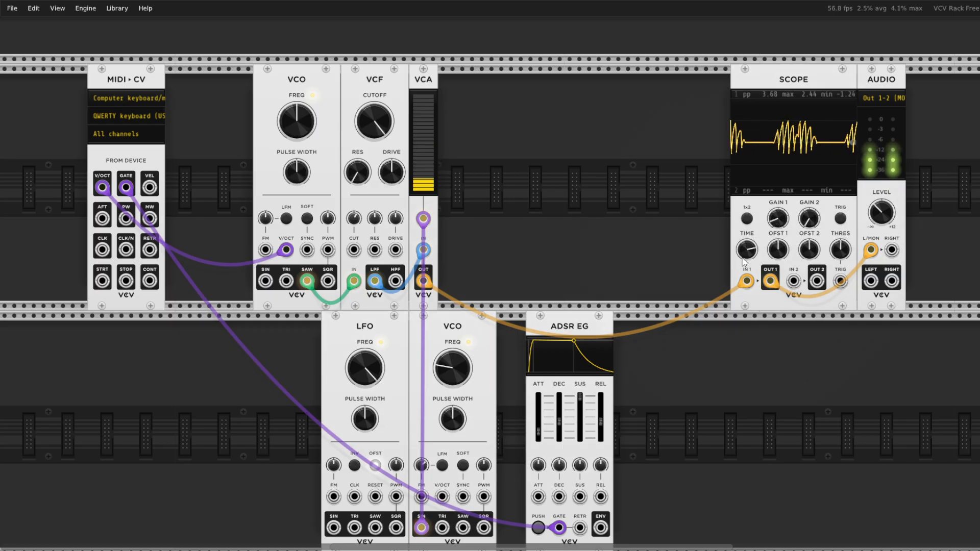
pyautogui.click(840, 219)
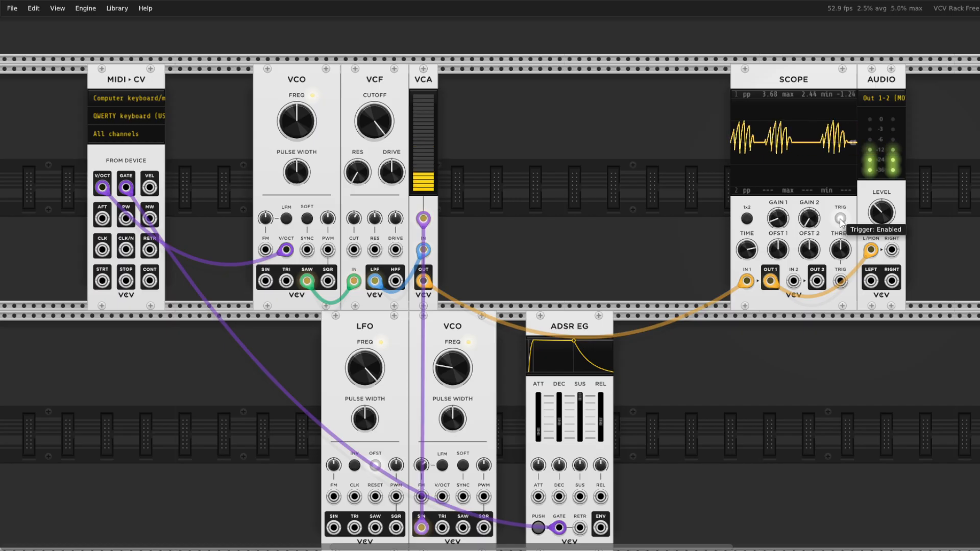
pyautogui.click(840, 220)
pyautogui.moveTo(462, 385); pyautogui.dragTo(462, 379)
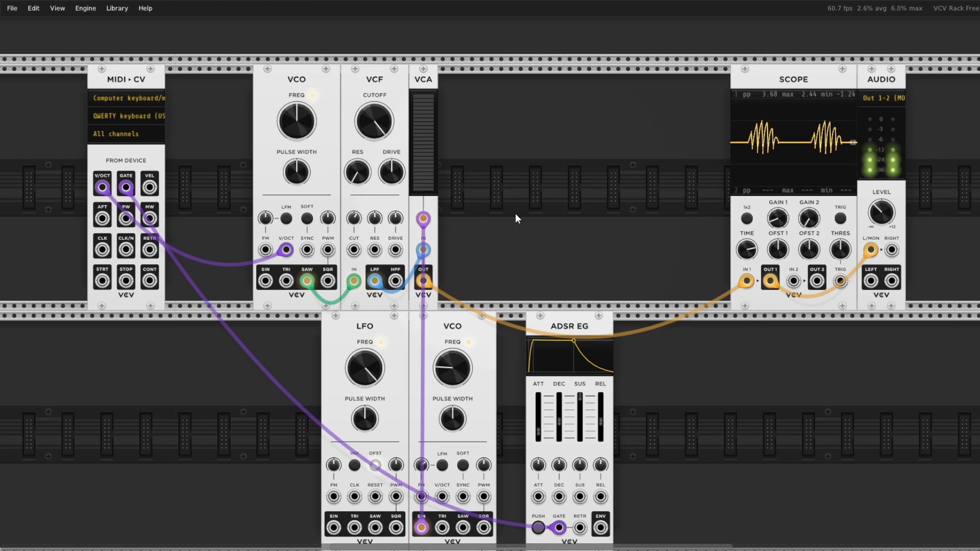
pyautogui.moveTo(426, 223)
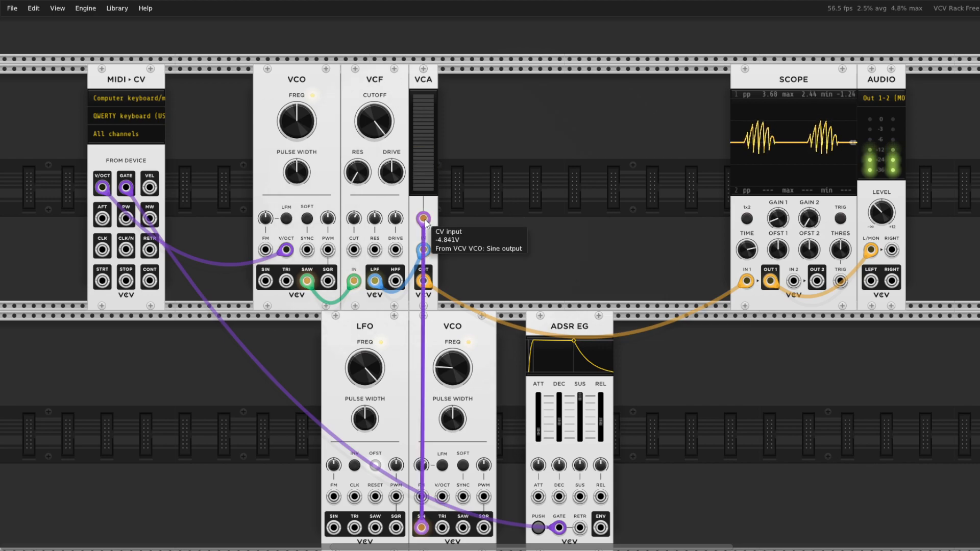
# Unplug the Audio input and the VCA's CV cable, and patch the lower VCO's SIN output to the upper VCO's FM input
pyautogui.moveTo(392, 329); pyautogui.dragTo(304, 330)
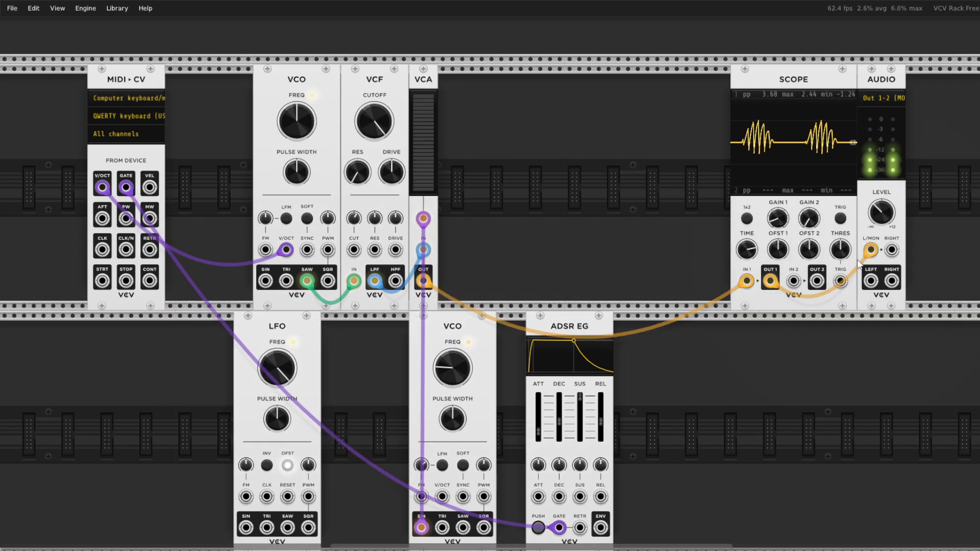
pyautogui.moveTo(871, 249); pyautogui.dragTo(827, 265)
pyautogui.moveTo(423, 219); pyautogui.dragTo(286, 253)
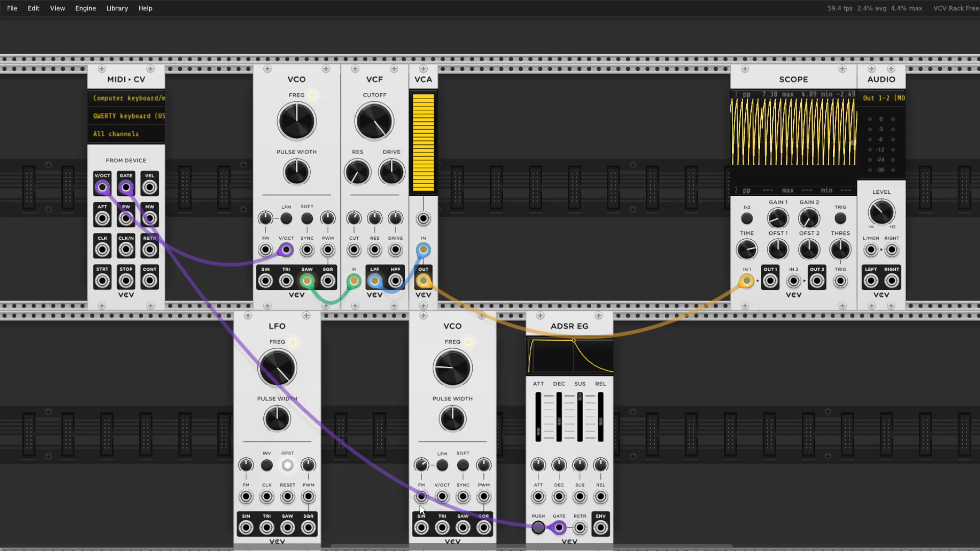
pyautogui.moveTo(421, 527); pyautogui.dragTo(265, 249)
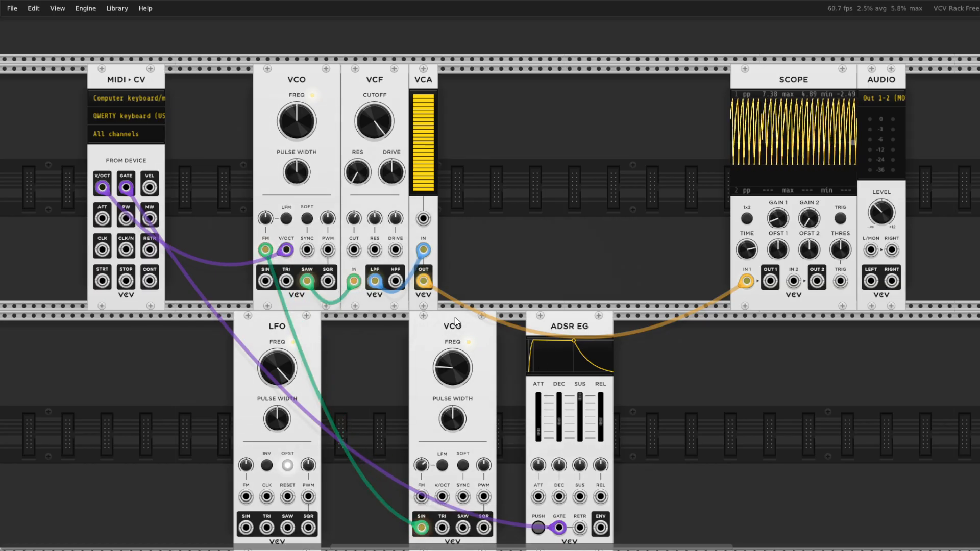
pyautogui.moveTo(456, 321); pyautogui.dragTo(369, 321)
# Patch the ADSR EG's ENV output to the VCA's CV input and delete the unused LFO
pyautogui.moveTo(600, 527); pyautogui.dragTo(424, 219)
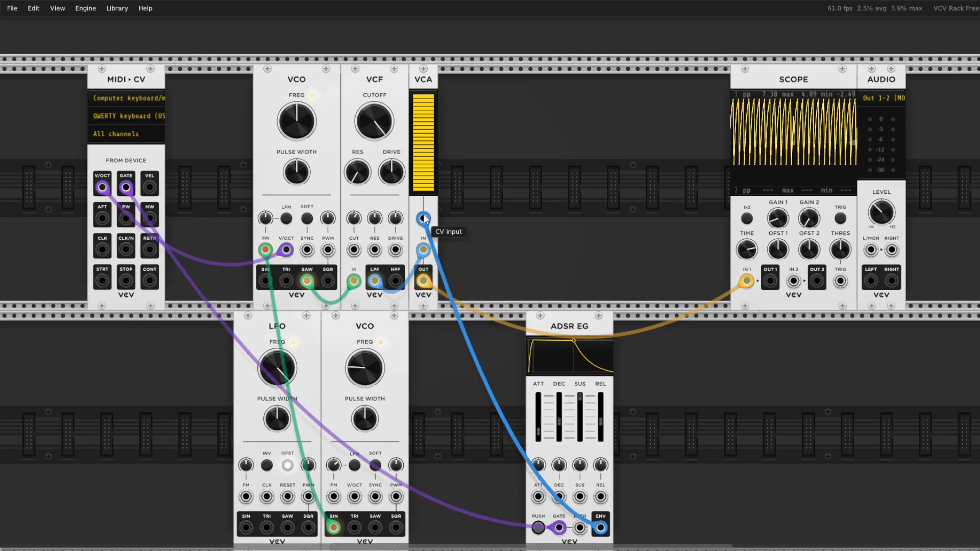
pyautogui.moveTo(583, 327); pyautogui.dragTo(466, 326)
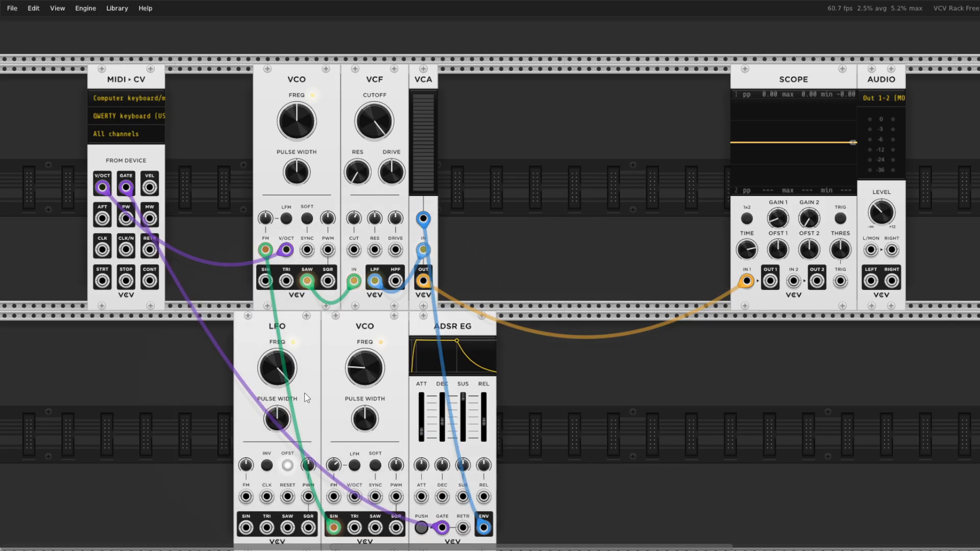
pyautogui.press('Delete')
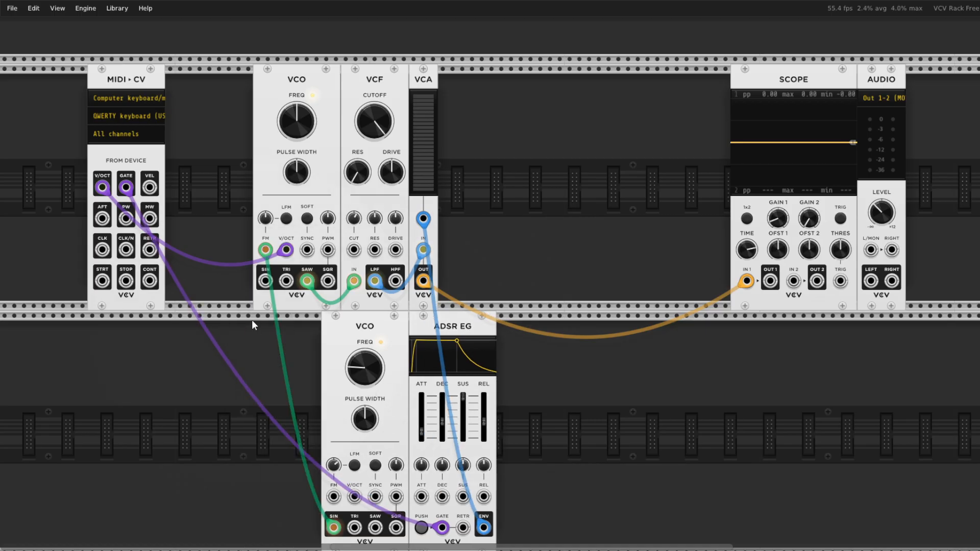
pyautogui.press('z')
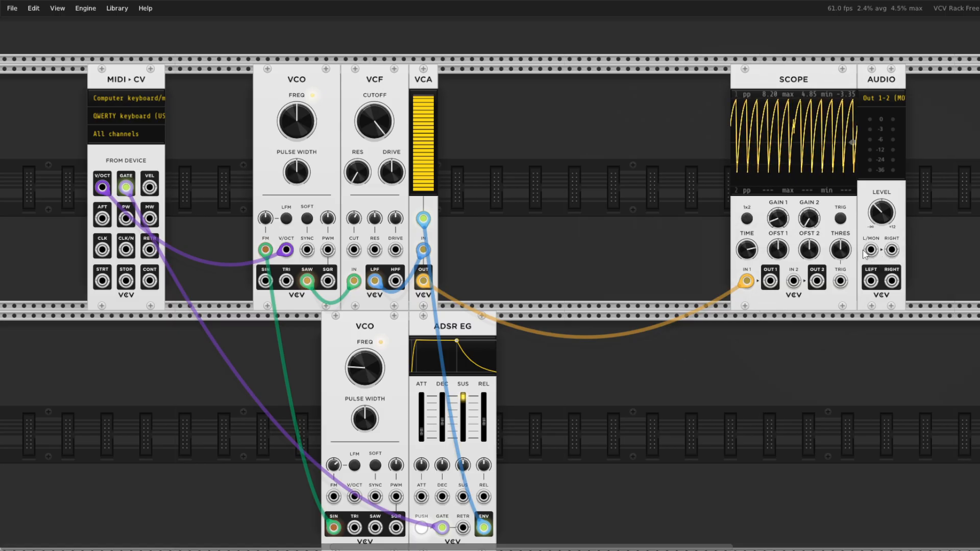
# Patch the scope's OUT 1 to the Audio module's L/MON input and play notes while raising the upper VCO's FM amount
pyautogui.moveTo(871, 250); pyautogui.dragTo(770, 281)
pyautogui.press('z')
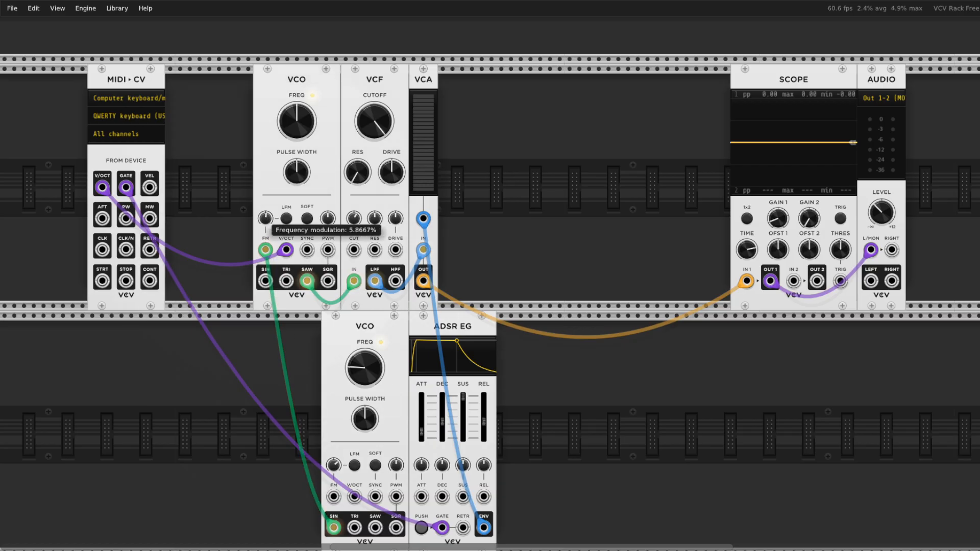
pyautogui.press('z')
pyautogui.press('z')
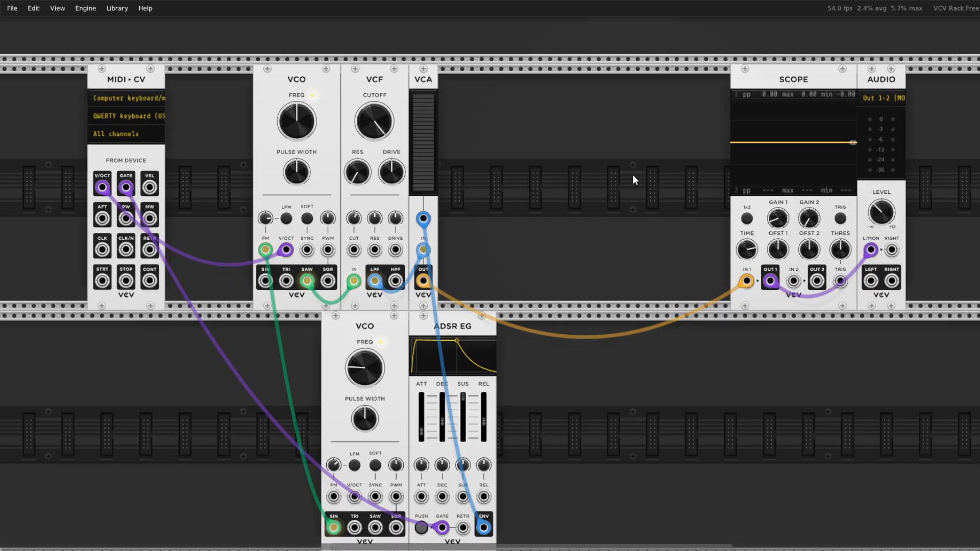
# Lower the Audio module's level while playing notes on the frequency-modulated voice
pyautogui.press('z')
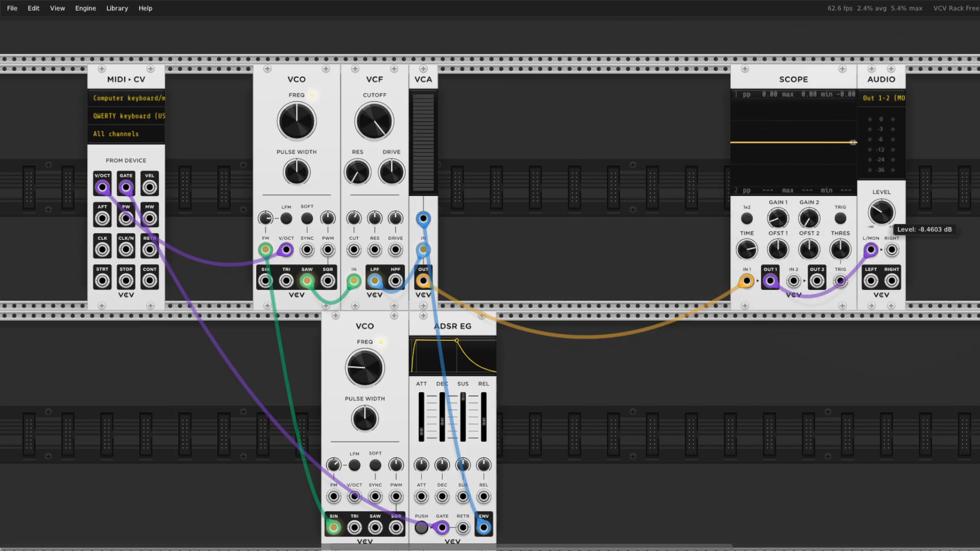
pyautogui.press('z')
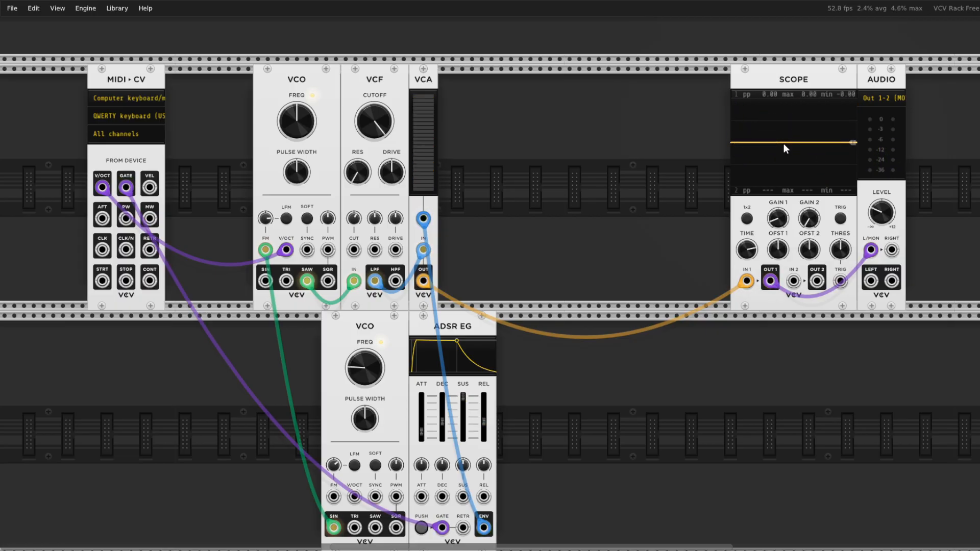
pyautogui.press('z')
pyautogui.press('q')
pyautogui.scroll(-3, 691, 144)
pyautogui.scroll(3, 681, 176)
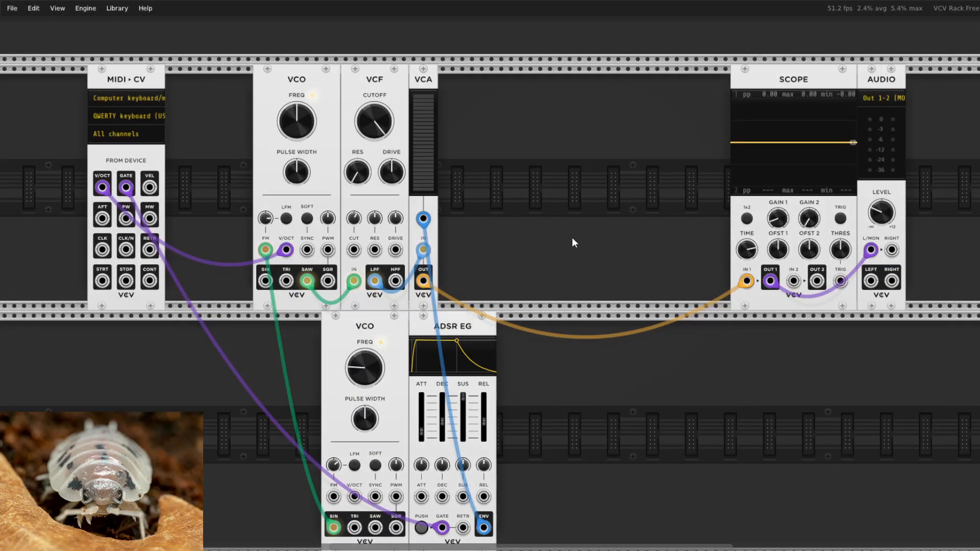
pyautogui.press('z')
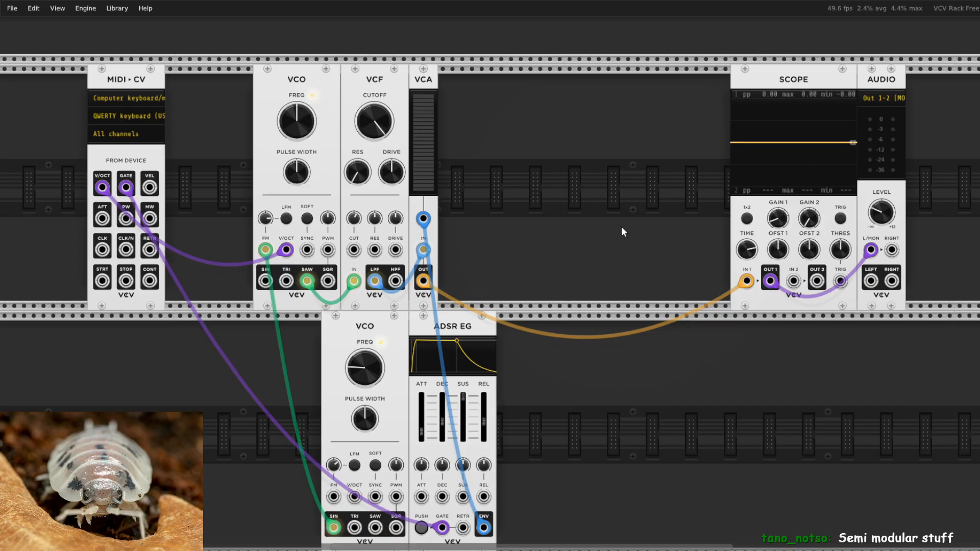
# Make room in the upper row and add a new VCO between the existing VCO and the VCF
pyautogui.moveTo(585, 232); pyautogui.dragTo(624, 222)
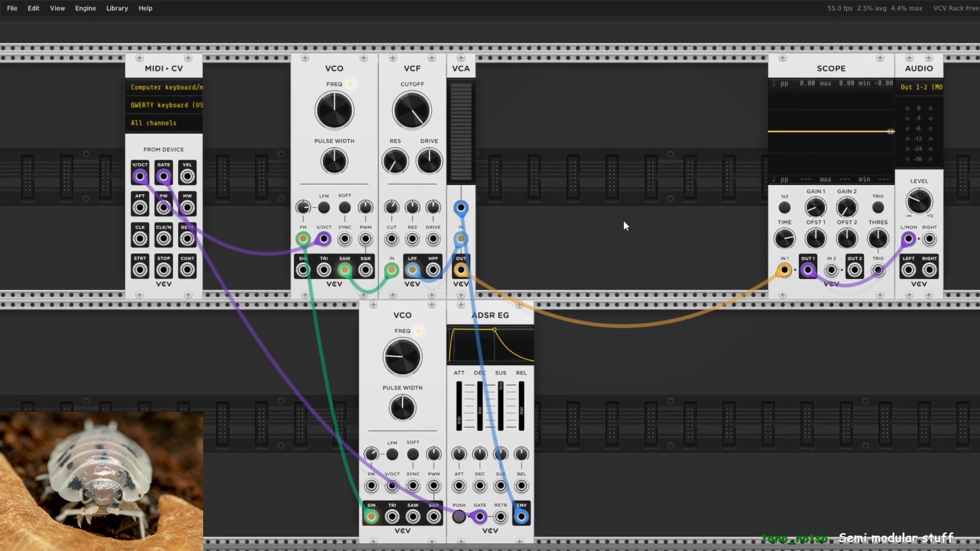
pyautogui.moveTo(355, 63); pyautogui.dragTo(268, 63)
pyautogui.press('Return')
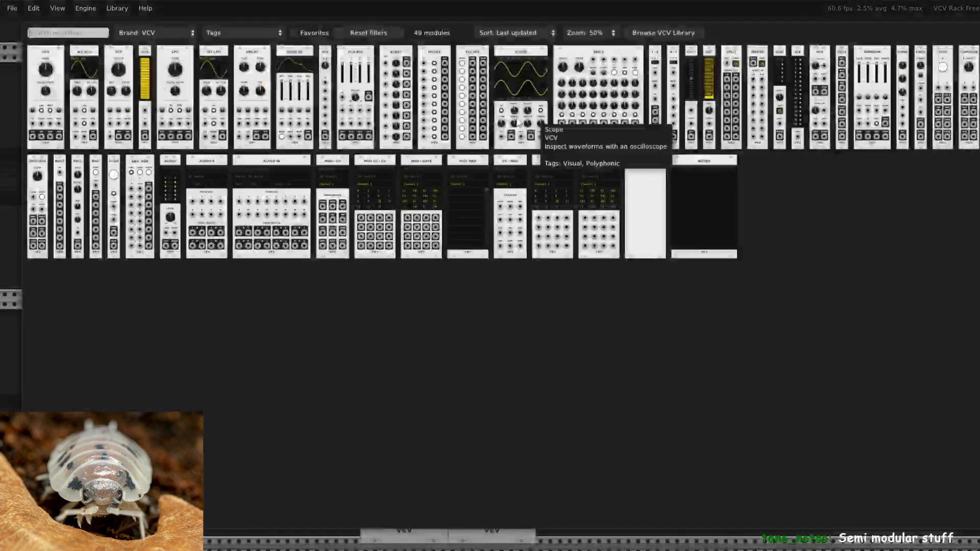
pyautogui.moveTo(37, 59); pyautogui.dragTo(335, 66)
pyautogui.moveTo(78, 65); pyautogui.dragTo(88, 65)
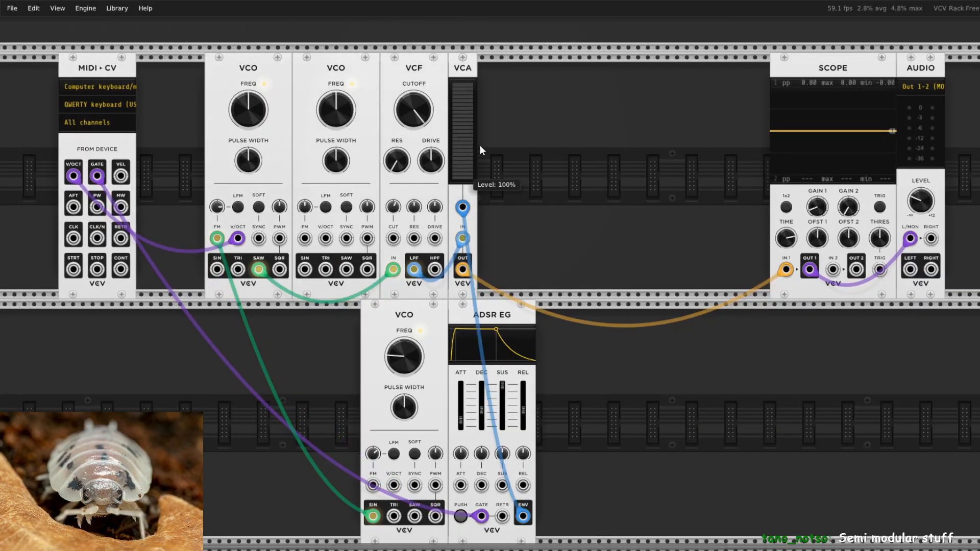
# Add a VCA MIX module between the VCA and the scope, and space the VCOs, VCF and VCA apart
pyautogui.rightClick(678, 185)
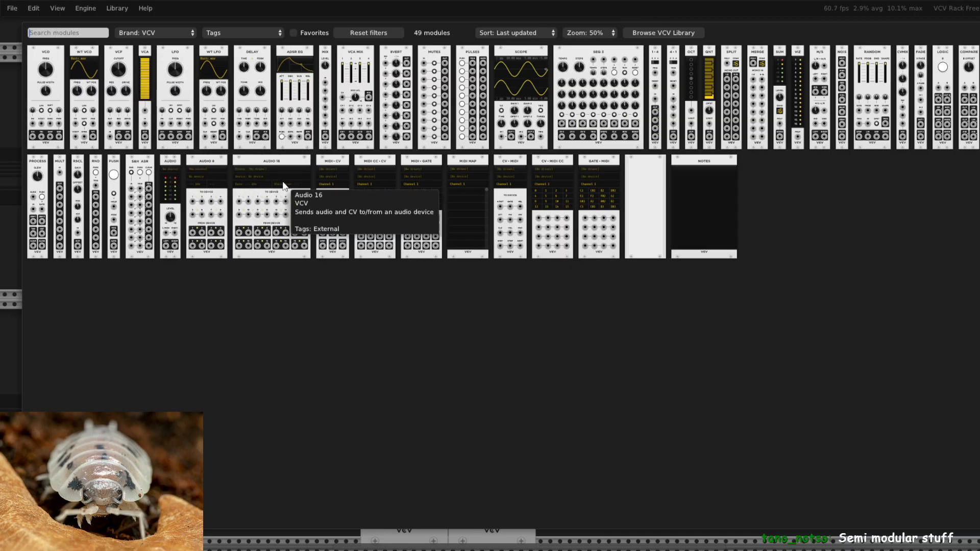
pyautogui.click(357, 53)
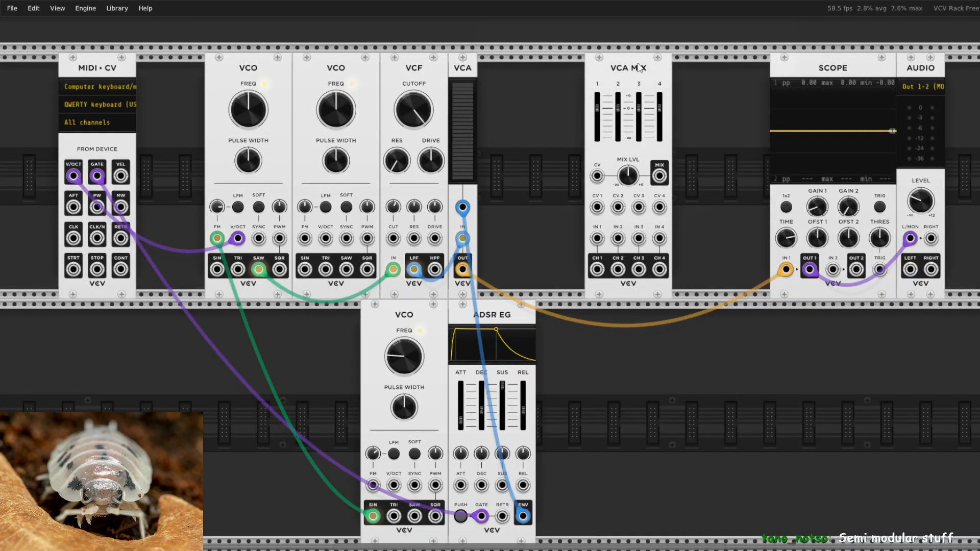
pyautogui.moveTo(480, 71); pyautogui.dragTo(505, 67)
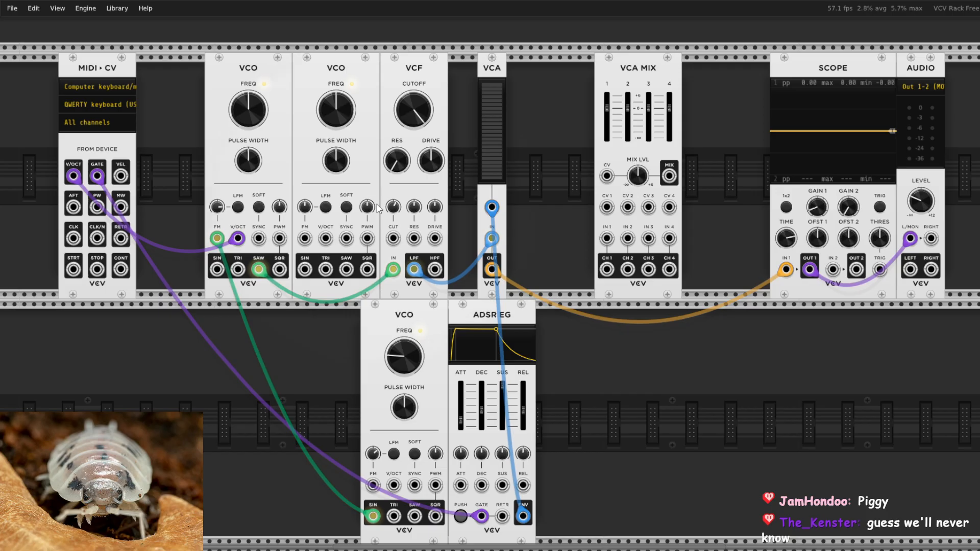
pyautogui.moveTo(292, 60)
pyautogui.mouseDown()
pyautogui.moveTo(272, 60)
pyautogui.moveTo(292, 67)
pyautogui.mouseUp()
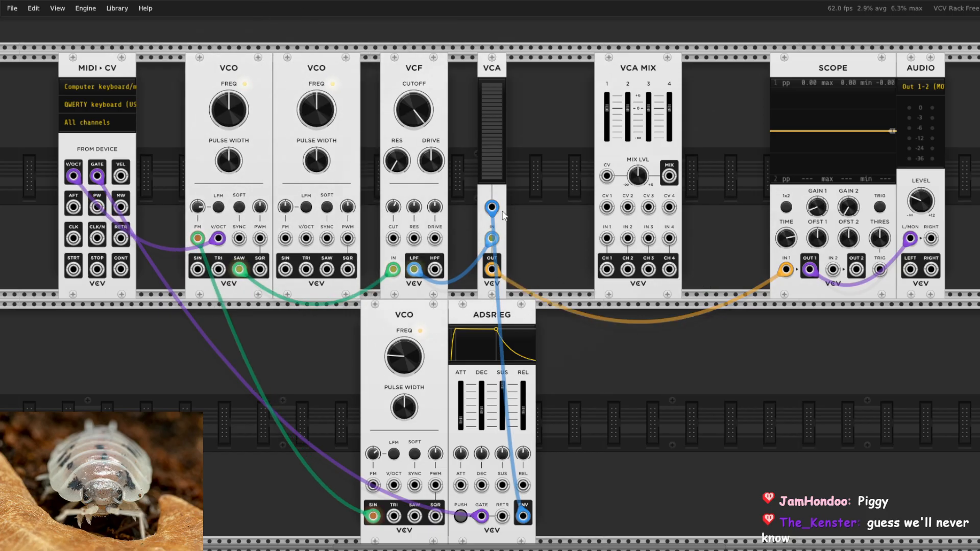
# Move the VCF's LPF cable to the VCA MIX's IN 1 and try feeding the scope from the MIX output
pyautogui.moveTo(491, 238)
pyautogui.mouseDown()
pyautogui.moveTo(515, 248)
pyautogui.moveTo(607, 238)
pyautogui.mouseUp()
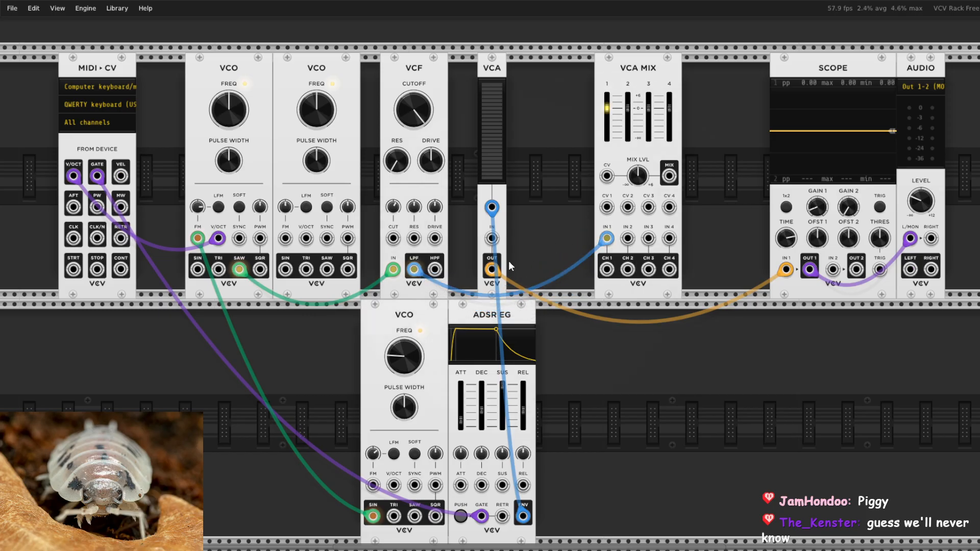
pyautogui.moveTo(493, 274)
pyautogui.mouseDown()
pyautogui.moveTo(632, 286)
pyautogui.moveTo(669, 176)
pyautogui.mouseUp()
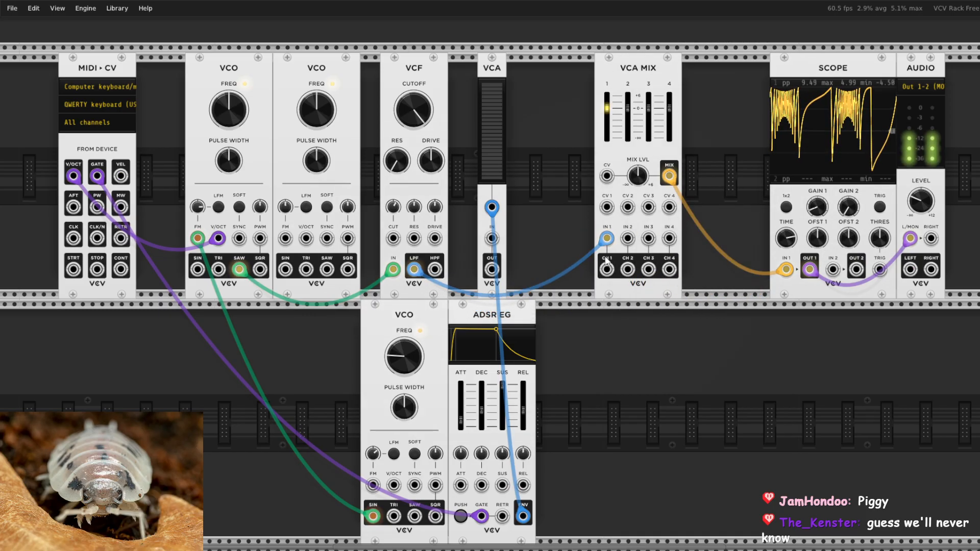
pyautogui.moveTo(671, 181); pyautogui.dragTo(706, 399)
# Move the ADSR's ENV cable to the VCA MIX's CV 1 input and patch the MIX output to the scope's IN 1
pyautogui.moveTo(491, 208); pyautogui.dragTo(607, 177)
pyautogui.moveTo(786, 270)
pyautogui.mouseDown()
pyautogui.moveTo(608, 270)
pyautogui.moveTo(726, 307)
pyautogui.moveTo(724, 294)
pyautogui.moveTo(609, 209)
pyautogui.moveTo(708, 260)
pyautogui.mouseUp()
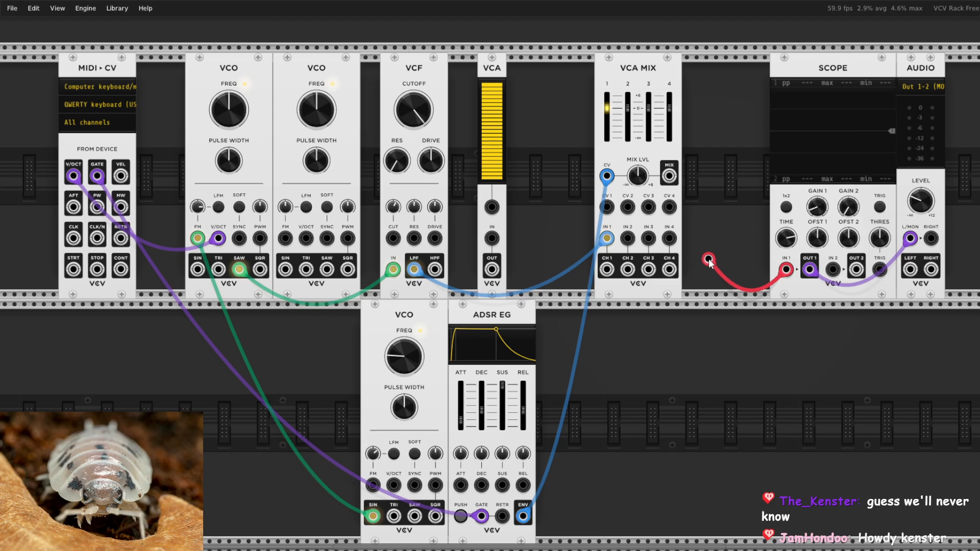
pyautogui.moveTo(708, 260); pyautogui.dragTo(696, 253)
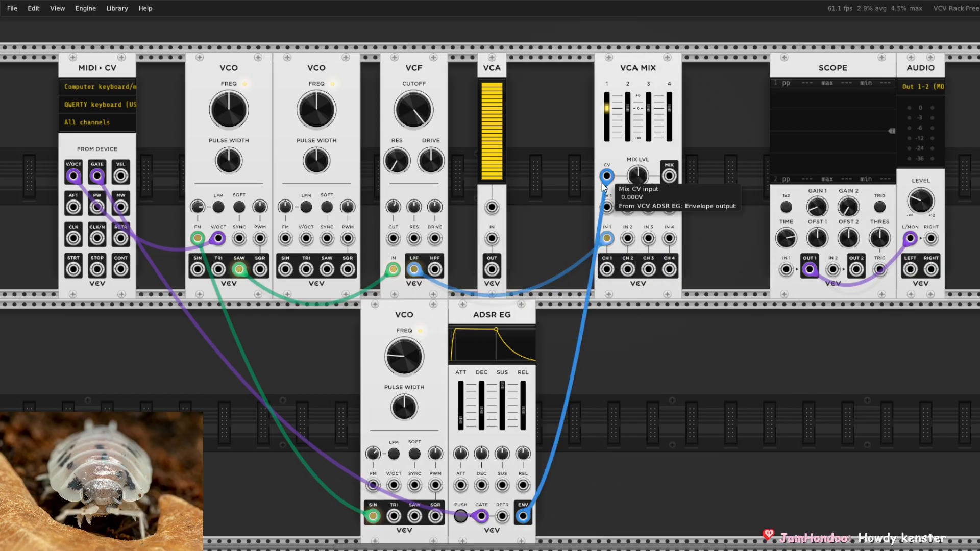
pyautogui.moveTo(606, 176); pyautogui.dragTo(608, 216)
pyautogui.moveTo(786, 269)
pyautogui.mouseDown()
pyautogui.moveTo(696, 212)
pyautogui.moveTo(670, 176)
pyautogui.mouseUp()
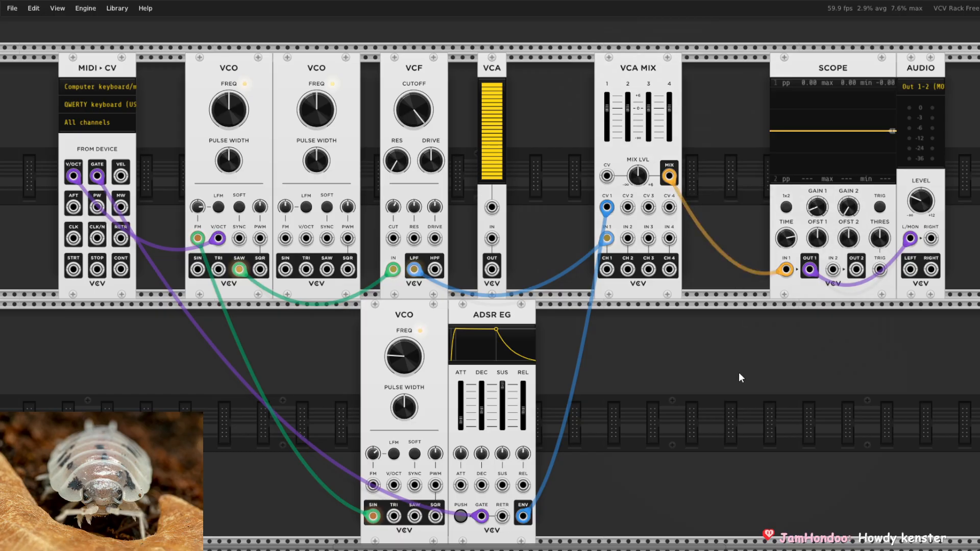
pyautogui.press('z')
# Unplug the FM cable from the first VCO and delete the modulating VCO in the lower row
pyautogui.moveTo(197, 238); pyautogui.dragTo(110, 351)
pyautogui.press('z')
pyautogui.press('z')
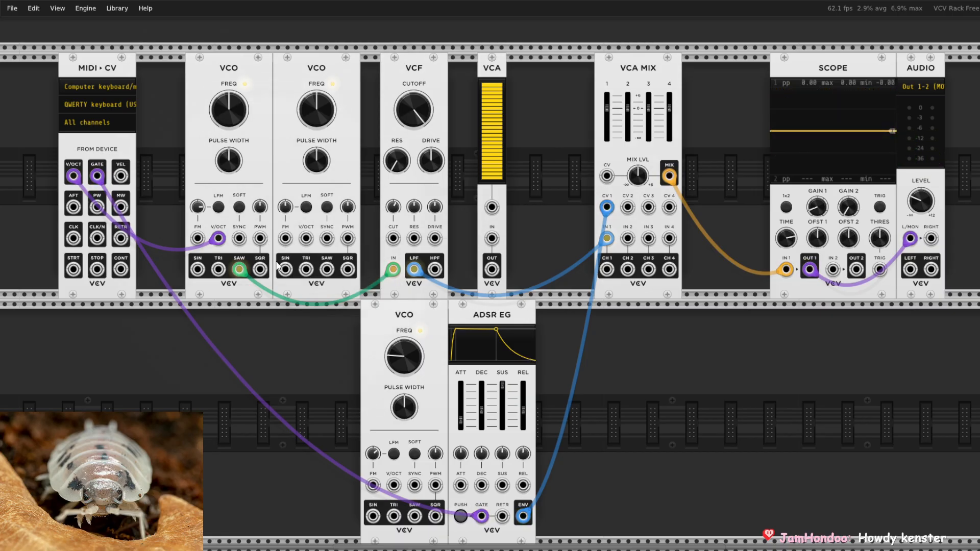
pyautogui.press('Delete')
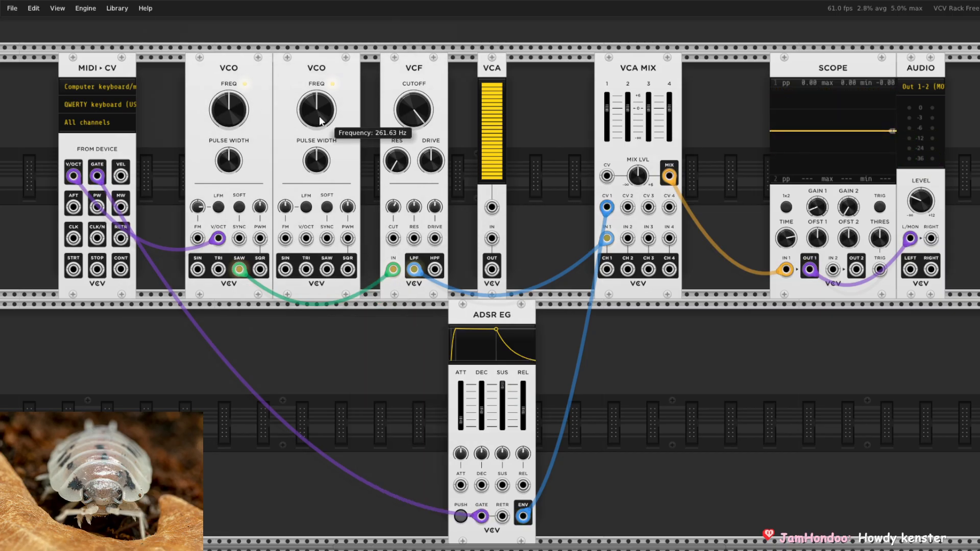
# Patch the second VCO's SIN output to the VCA MIX's IN 2 and the ADSR's ENV to CV 2, and play test notes
pyautogui.moveTo(285, 269); pyautogui.dragTo(627, 238)
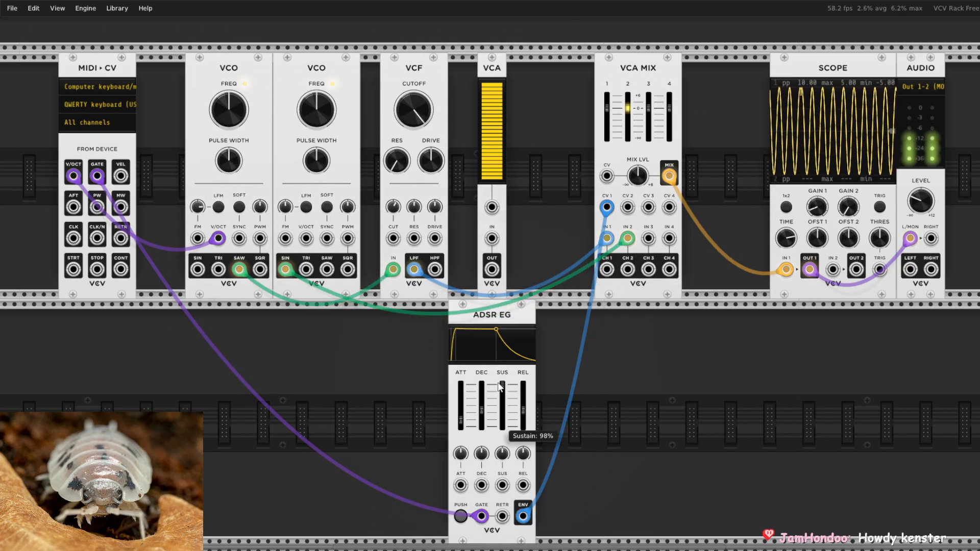
pyautogui.moveTo(522, 516); pyautogui.dragTo(627, 207)
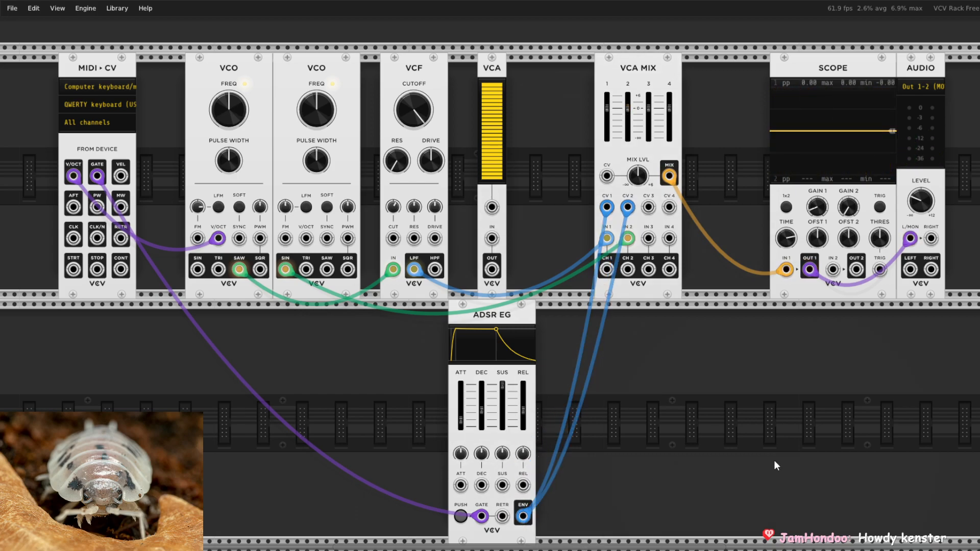
pyautogui.press('z')
pyautogui.press('z')
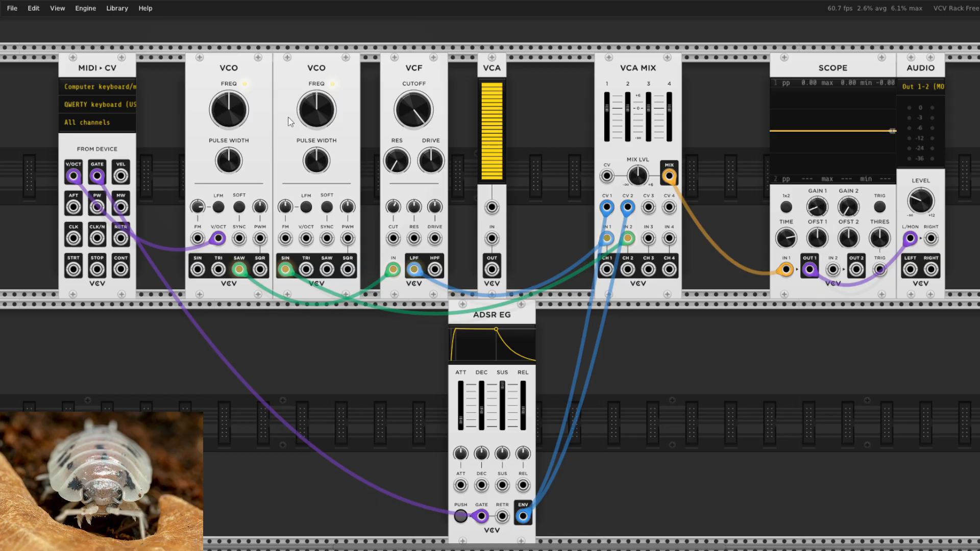
# Patch the MIDI-CV's V/OCT output to the second VCO's V/OCT input, play test notes, and delete the unused single VCA module
pyautogui.moveTo(306, 238); pyautogui.dragTo(73, 179)
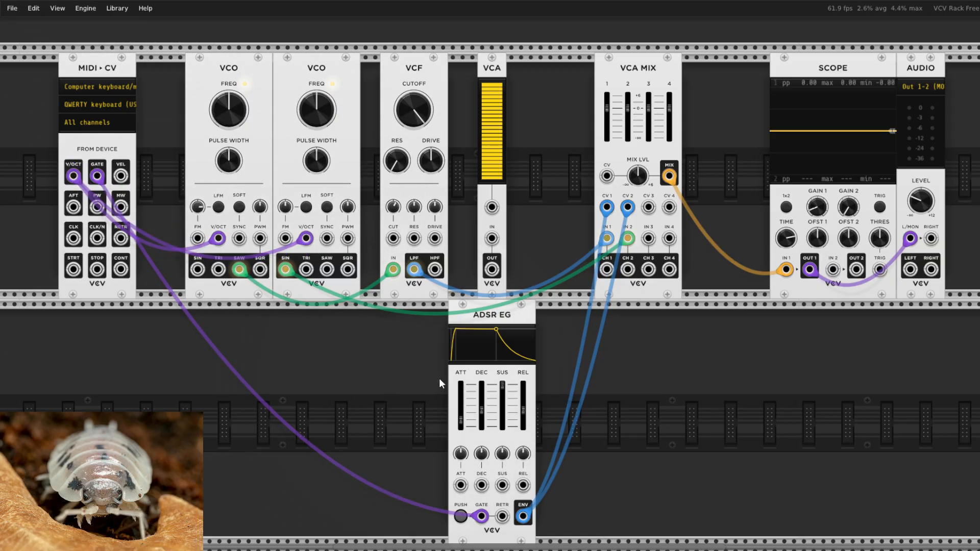
pyautogui.press('z')
pyautogui.press('q')
pyautogui.press('Delete')
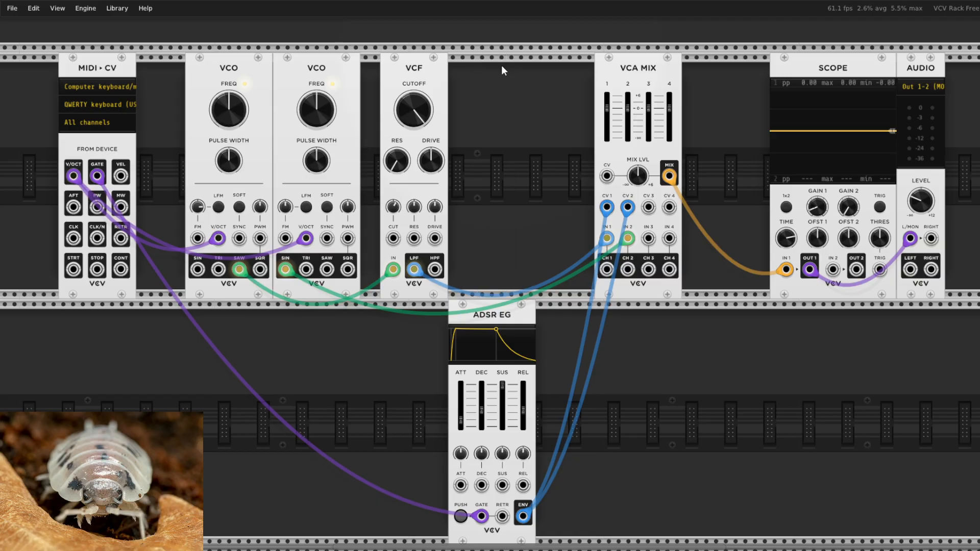
# Reposition the VCF in the gap between the second VCO and the VCA MIX, and shift the ADSR EG beneath it
pyautogui.moveTo(419, 67); pyautogui.dragTo(390, 65)
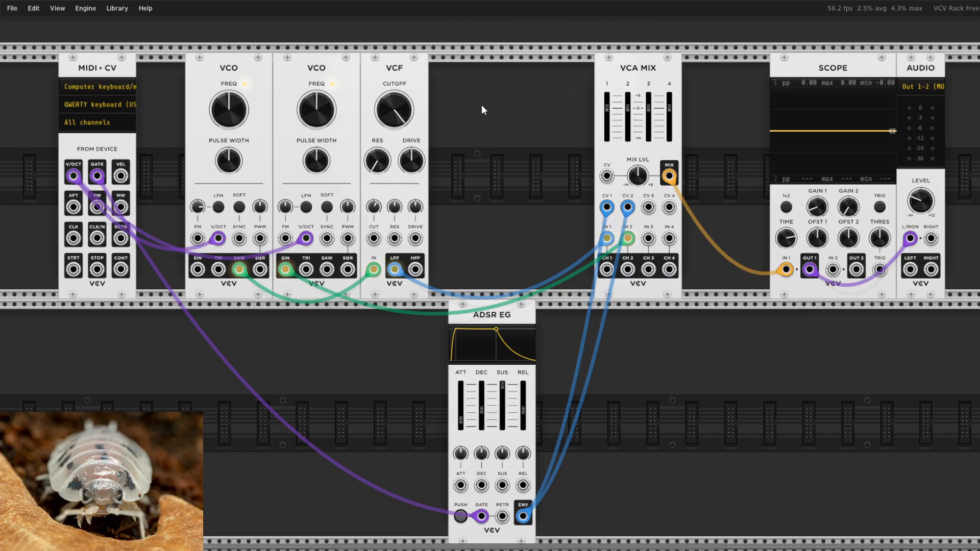
pyautogui.moveTo(420, 75); pyautogui.dragTo(457, 69)
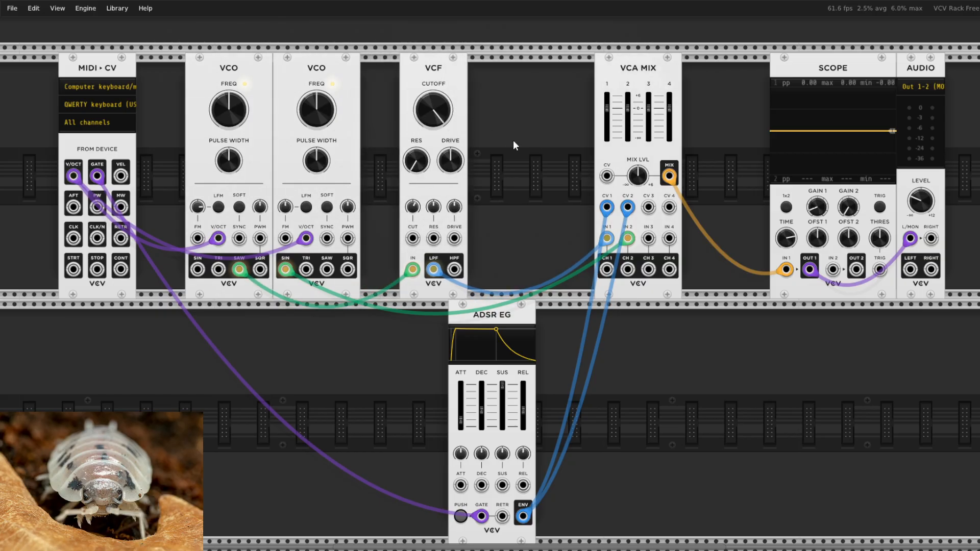
pyautogui.moveTo(449, 83); pyautogui.dragTo(455, 88)
pyautogui.moveTo(499, 315); pyautogui.dragTo(460, 316)
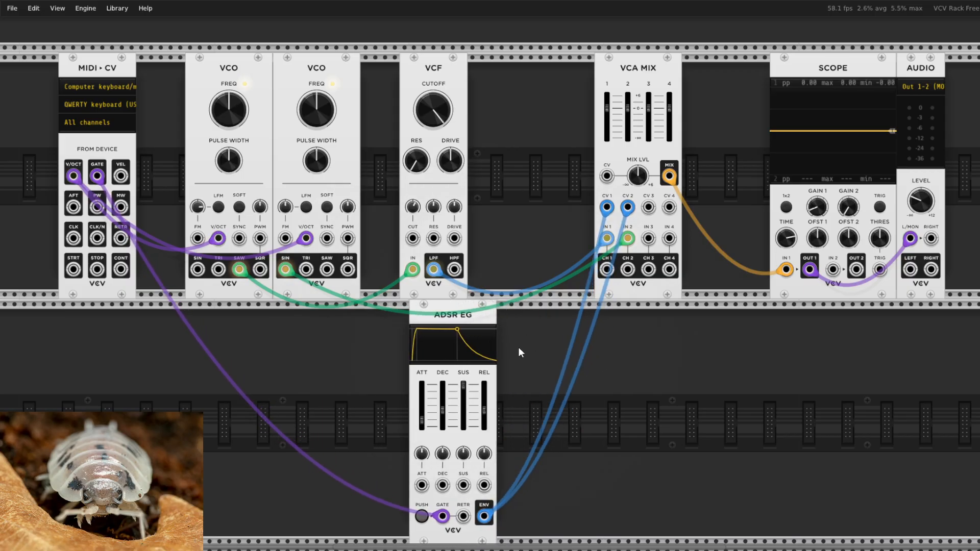
# Play notes while varying the first VCO's frequency and the VCA MIX channel 1 level, and reset the VCO's frequency to default
pyautogui.press('z')
pyautogui.moveTo(241, 115)
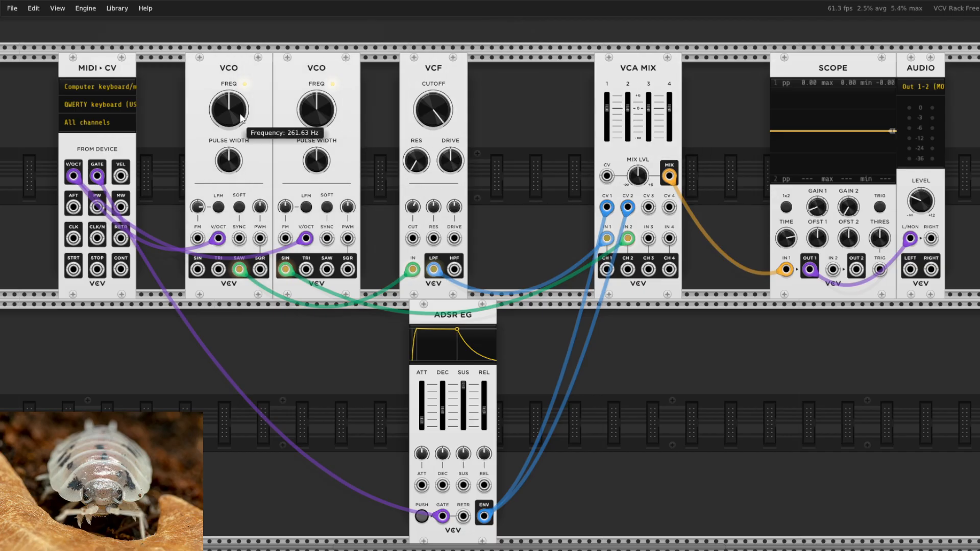
pyautogui.press('z')
pyautogui.moveTo(237, 110); pyautogui.dragTo(238, 134)
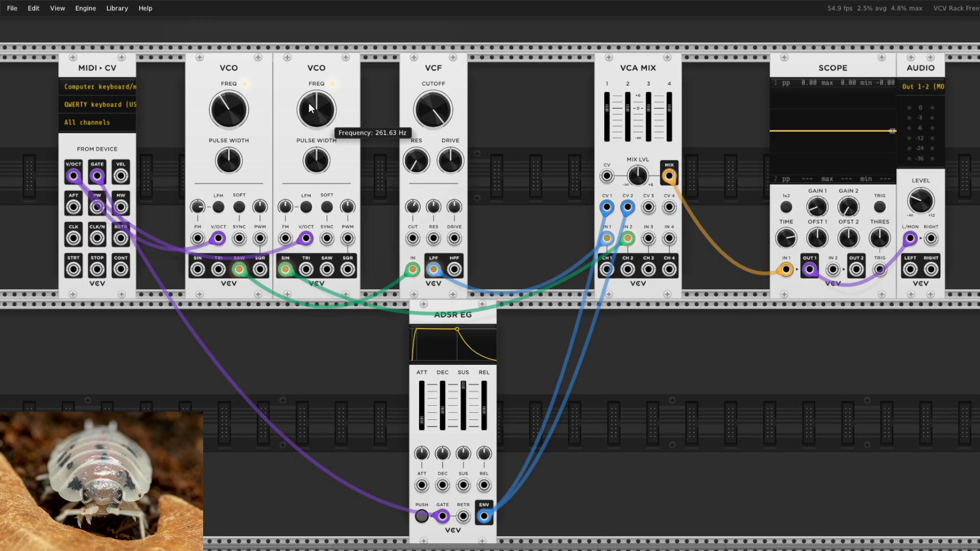
pyautogui.press('z')
pyautogui.moveTo(606, 108); pyautogui.dragTo(607, 137)
pyautogui.moveTo(232, 90)
pyautogui.mouseDown()
pyautogui.moveTo(228, 75)
pyautogui.moveTo(219, 86)
pyautogui.mouseUp()
pyautogui.moveTo(603, 143); pyautogui.dragTo(604, 123)
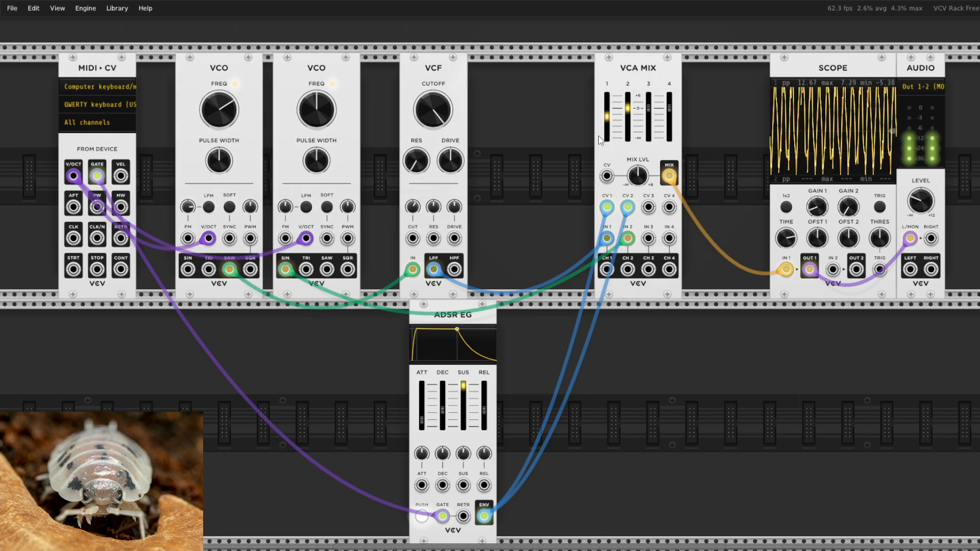
pyautogui.moveTo(238, 156); pyautogui.dragTo(266, 136)
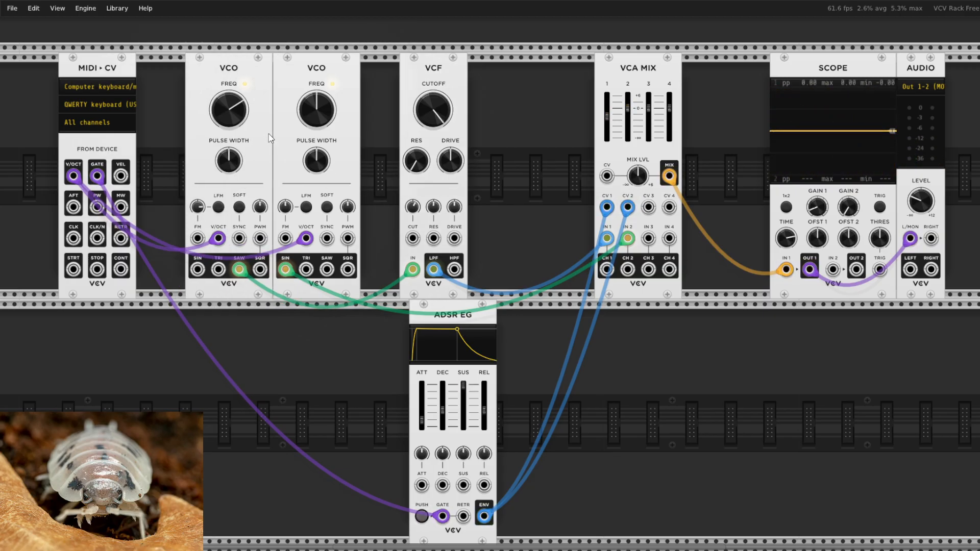
pyautogui.doubleClick(239, 123)
# Delete the MIDI-CV, second VCO and VCA MIX modules, leaving the first VCO directly beside the VCF
pyautogui.moveTo(356, 62)
pyautogui.mouseDown()
pyautogui.moveTo(392, 62)
pyautogui.moveTo(347, 60)
pyautogui.mouseUp()
pyautogui.press('Delete')
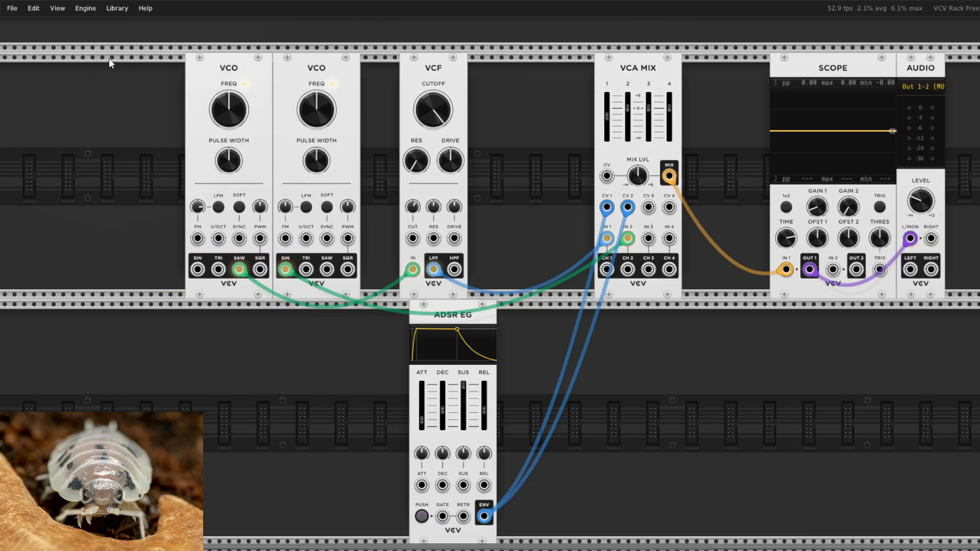
pyautogui.moveTo(325, 73); pyautogui.dragTo(363, 73)
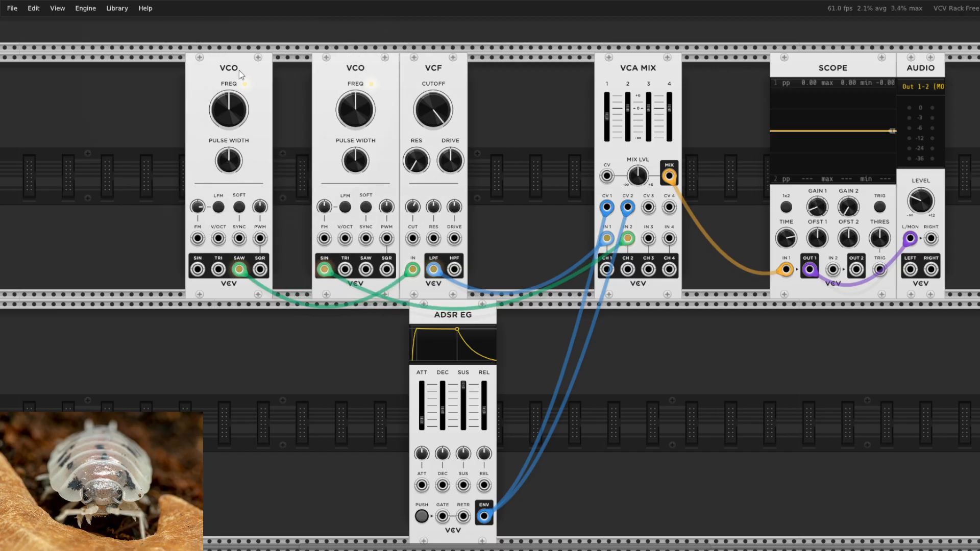
pyautogui.moveTo(229, 69); pyautogui.dragTo(268, 69)
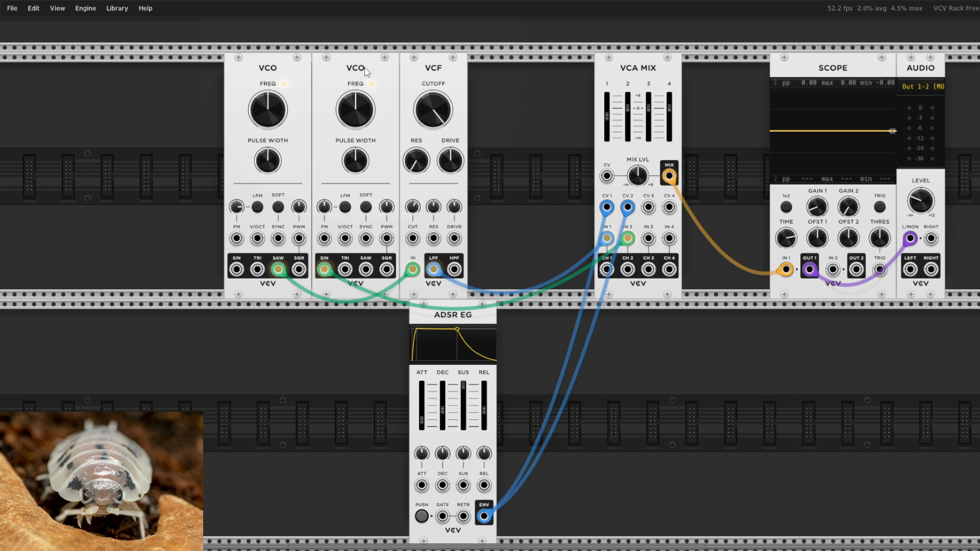
pyautogui.press('Delete')
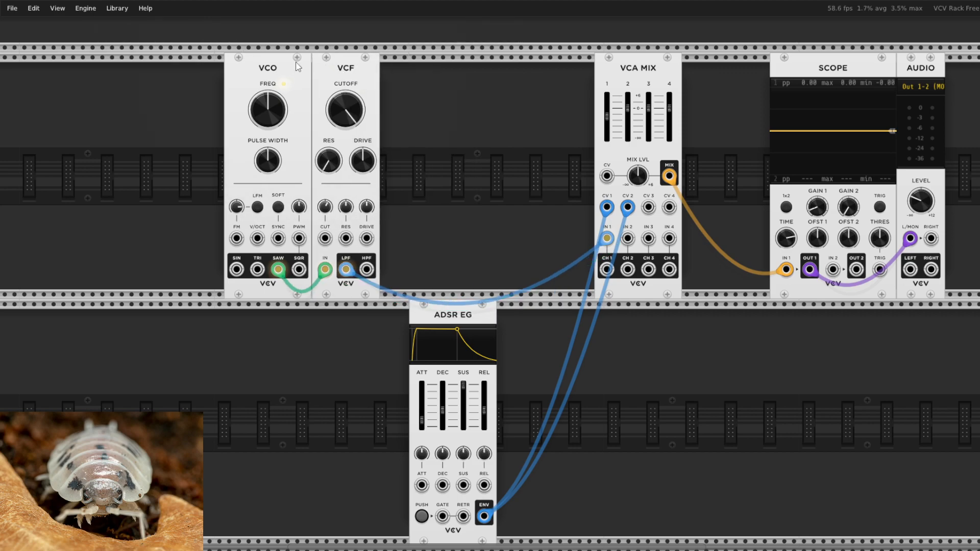
pyautogui.moveTo(654, 71)
pyautogui.mouseDown()
pyautogui.moveTo(619, 71)
pyautogui.moveTo(634, 72)
pyautogui.mouseUp()
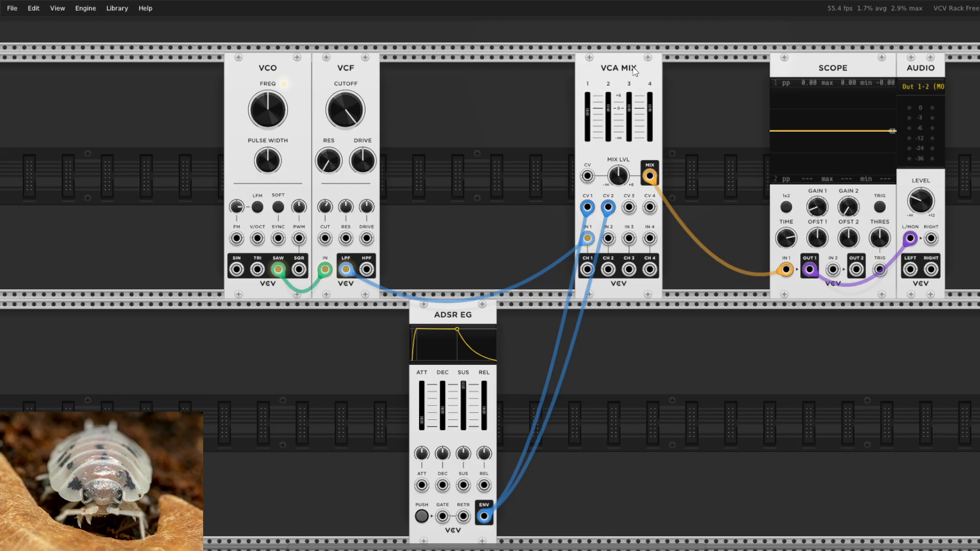
pyautogui.press('Delete')
# Open the module browser and clear its VCV brand filter and search text to list all modules
pyautogui.rightClick(615, 146)
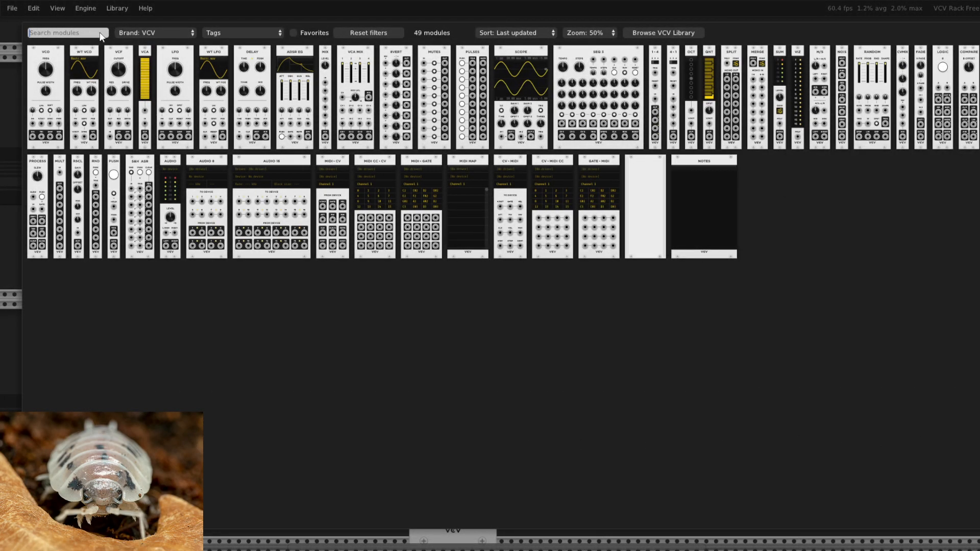
pyautogui.write('alm')
pyautogui.press('BackSpace')
pyautogui.press('BackSpace')
pyautogui.press('BackSpace')
pyautogui.click(225, 31)
pyautogui.click(189, 54)
pyautogui.click(358, 33)
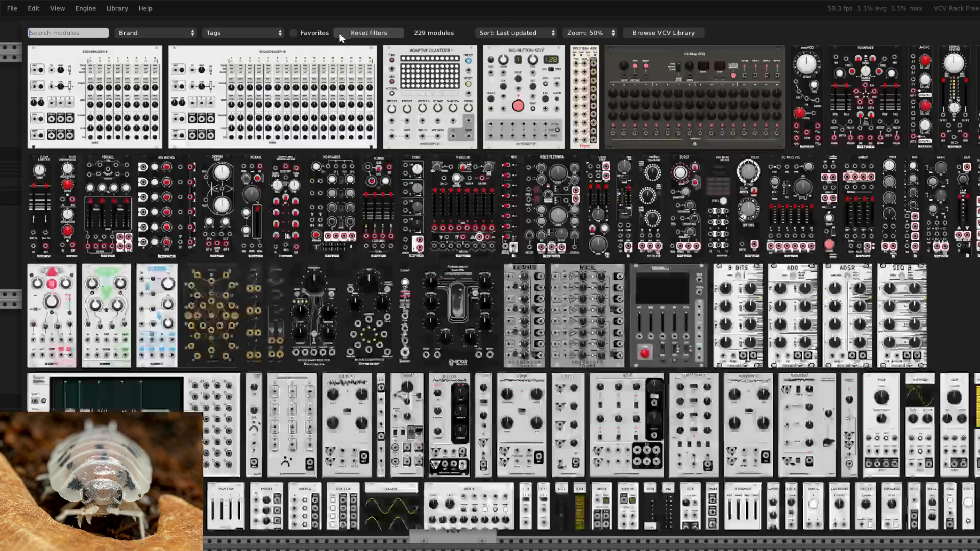
# Filter the modules by the ALM Busy Circuits brand and place a Tangle Quartet between the VCF and the scope
pyautogui.click(237, 36)
pyautogui.click(153, 33)
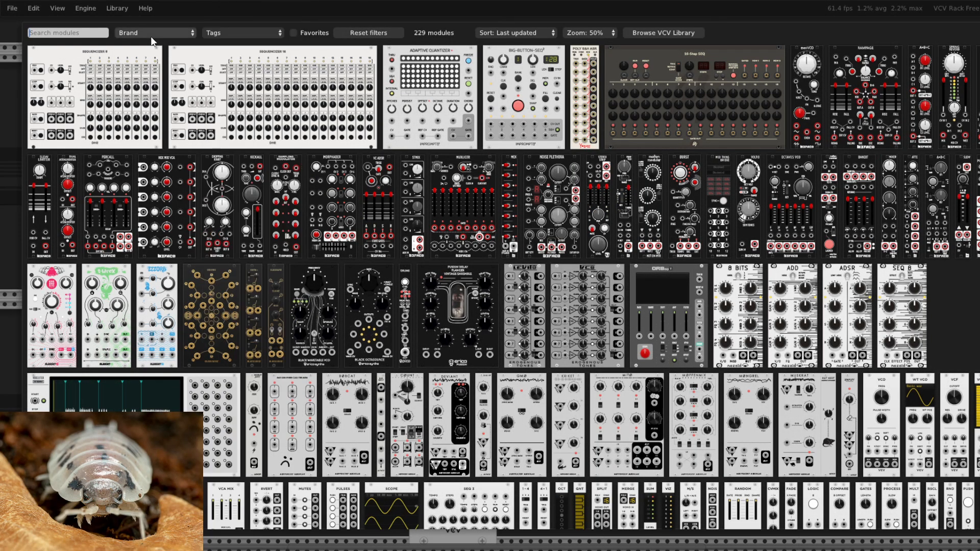
pyautogui.click(151, 33)
pyautogui.click(146, 77)
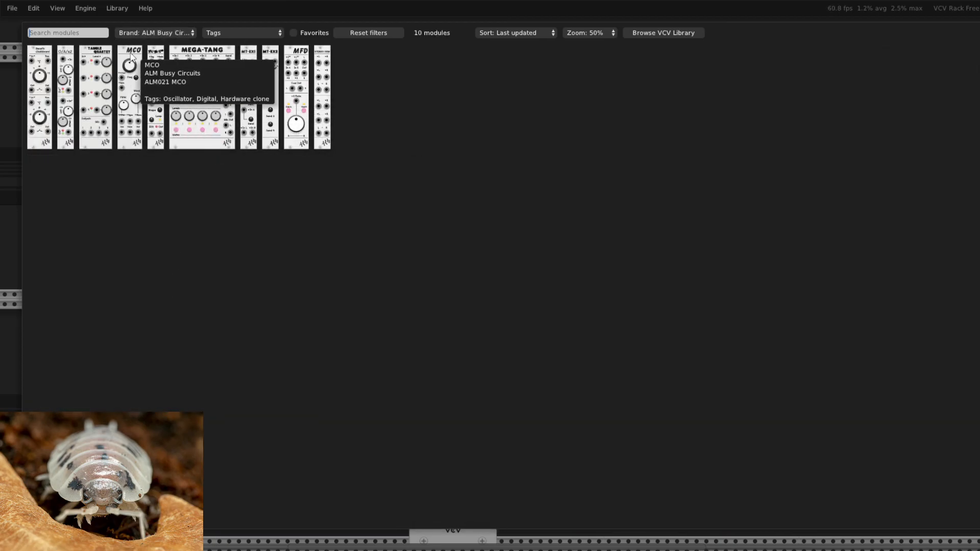
pyautogui.click(97, 76)
pyautogui.moveTo(593, 72)
pyautogui.mouseDown()
pyautogui.moveTo(632, 72)
pyautogui.moveTo(613, 70)
pyautogui.mouseUp()
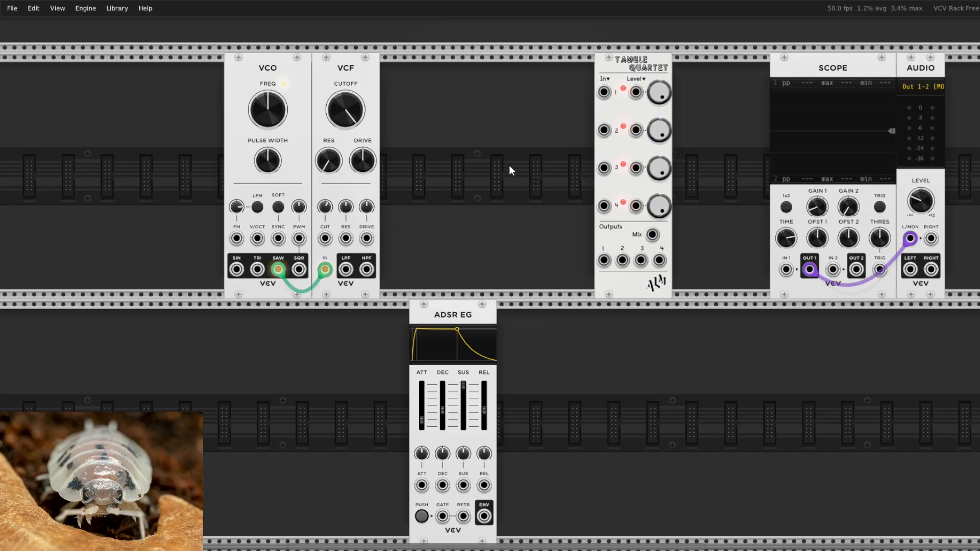
# Patch the VCF's LPF to the Tangle Quartet's In 1, the ADSR's ENV to Level 1, and its Mix output to the scope's IN 1
pyautogui.moveTo(347, 269); pyautogui.dragTo(604, 92)
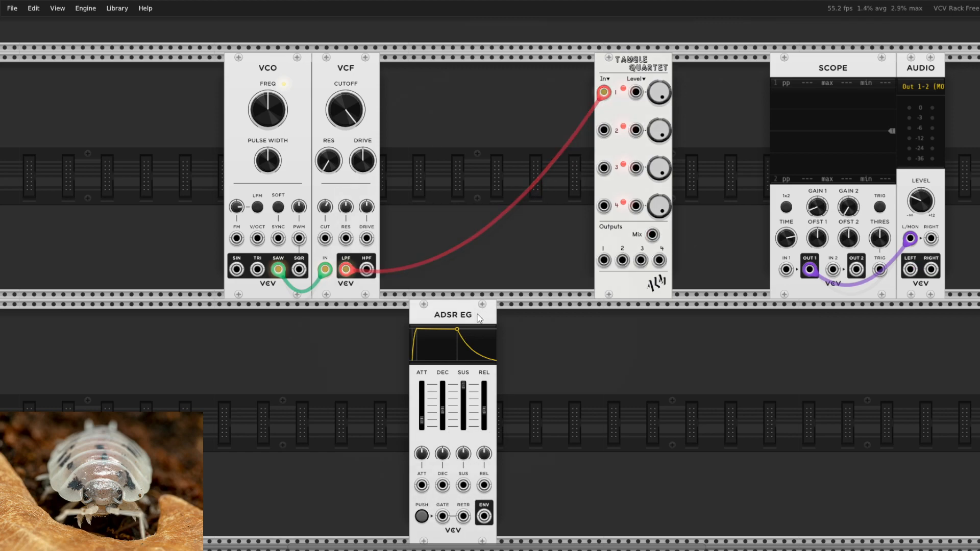
pyautogui.moveTo(484, 516); pyautogui.dragTo(636, 92)
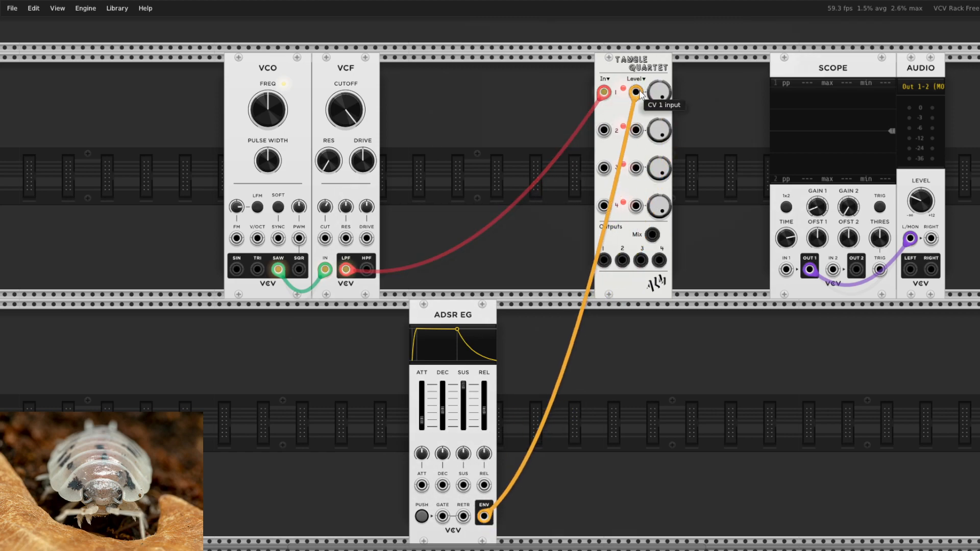
pyautogui.moveTo(652, 234); pyautogui.dragTo(786, 270)
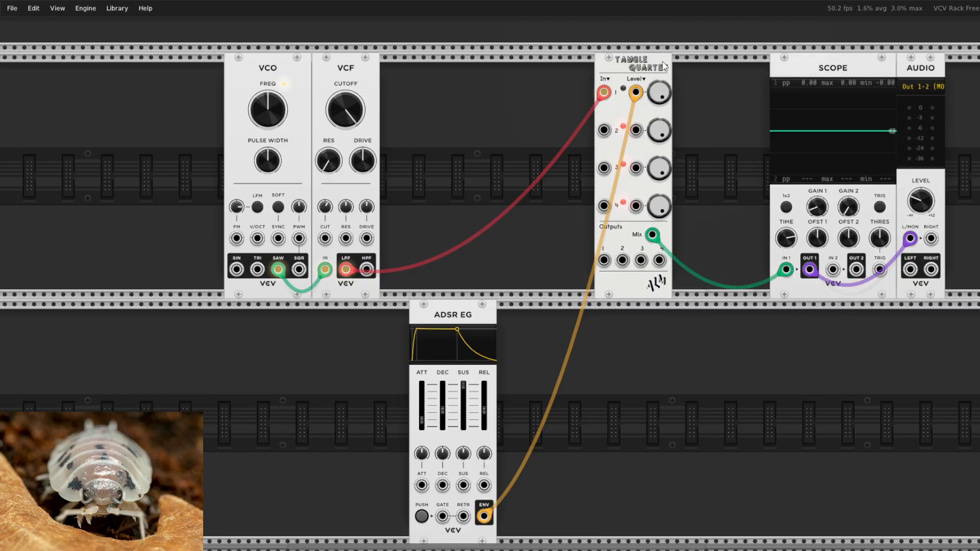
pyautogui.moveTo(668, 69); pyautogui.dragTo(659, 69)
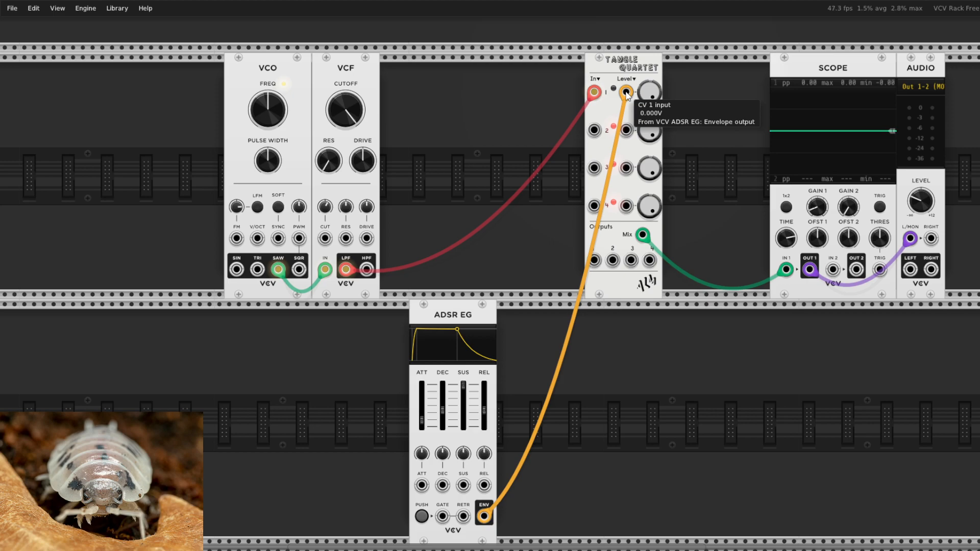
pyautogui.moveTo(626, 92)
pyautogui.mouseDown()
pyautogui.moveTo(646, 121)
pyautogui.moveTo(626, 94)
pyautogui.mouseUp()
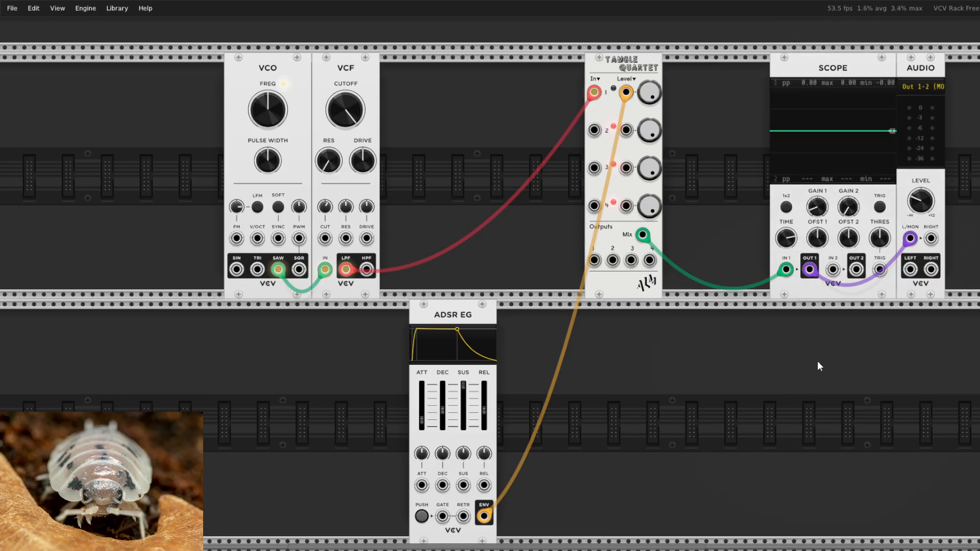
# Move the VCF and VCO closer to the Tangle Quartet and align the ADSR EG beneath the VCF
pyautogui.moveTo(365, 89); pyautogui.dragTo(482, 60)
pyautogui.moveTo(295, 60); pyautogui.dragTo(422, 64)
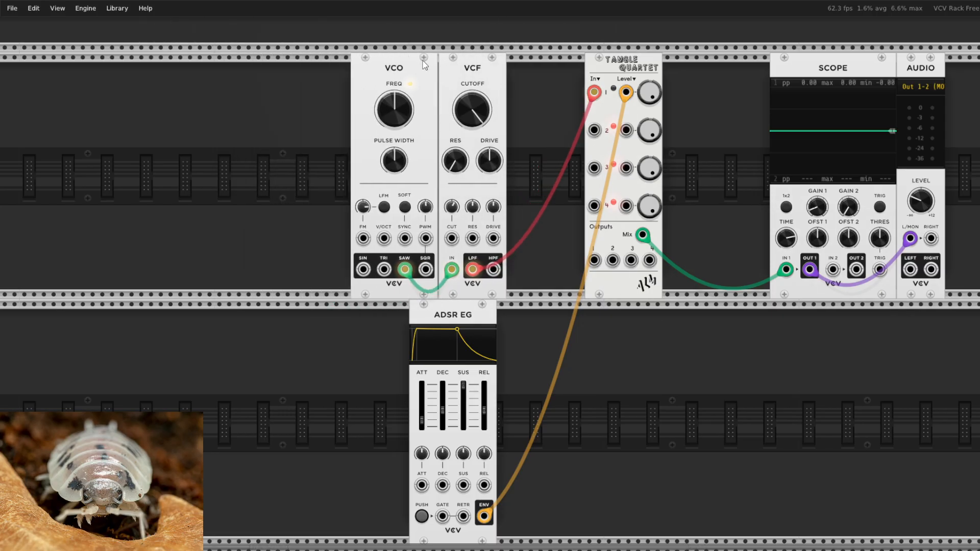
pyautogui.moveTo(487, 314)
pyautogui.mouseDown()
pyautogui.moveTo(503, 308)
pyautogui.moveTo(476, 320)
pyautogui.mouseUp()
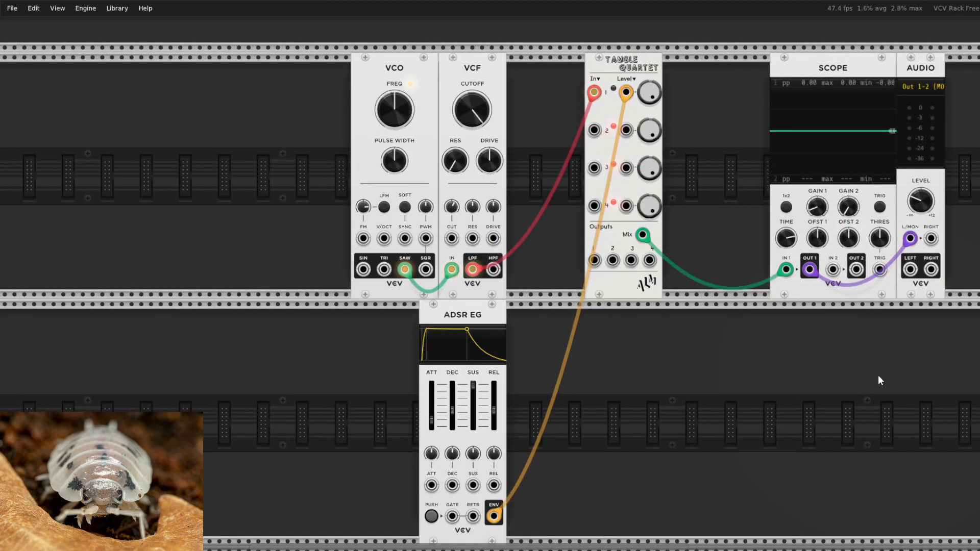
# Find the MIDI to CV module by searching all brands for "midi" and place it in the upper row before the VCO
pyautogui.rightClick(757, 425)
pyautogui.click(368, 33)
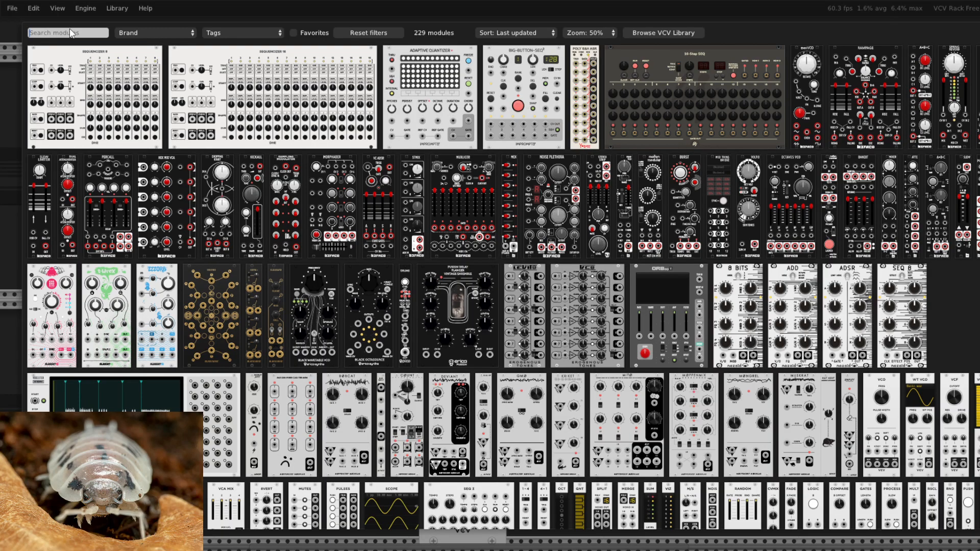
pyautogui.write('midi')
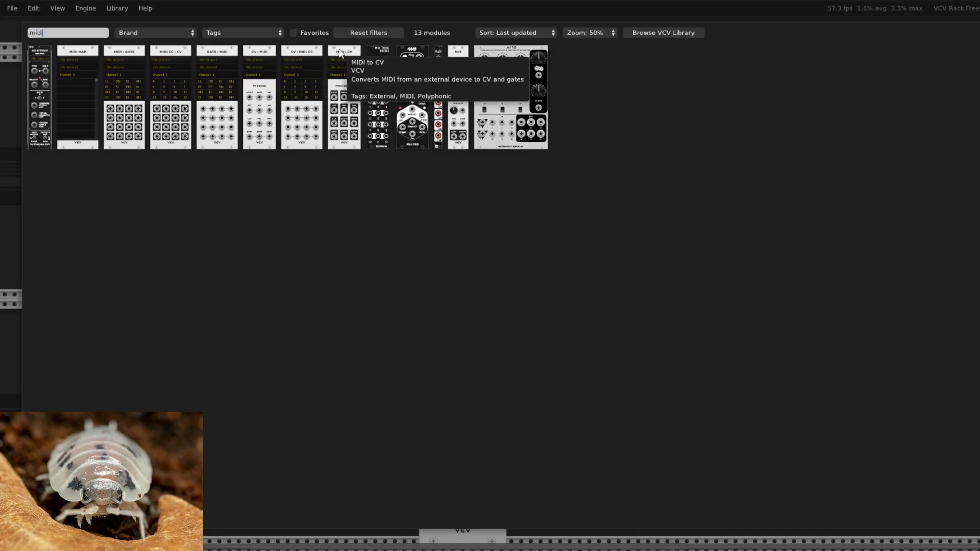
pyautogui.click(340, 50)
pyautogui.moveTo(752, 310); pyautogui.dragTo(162, 116)
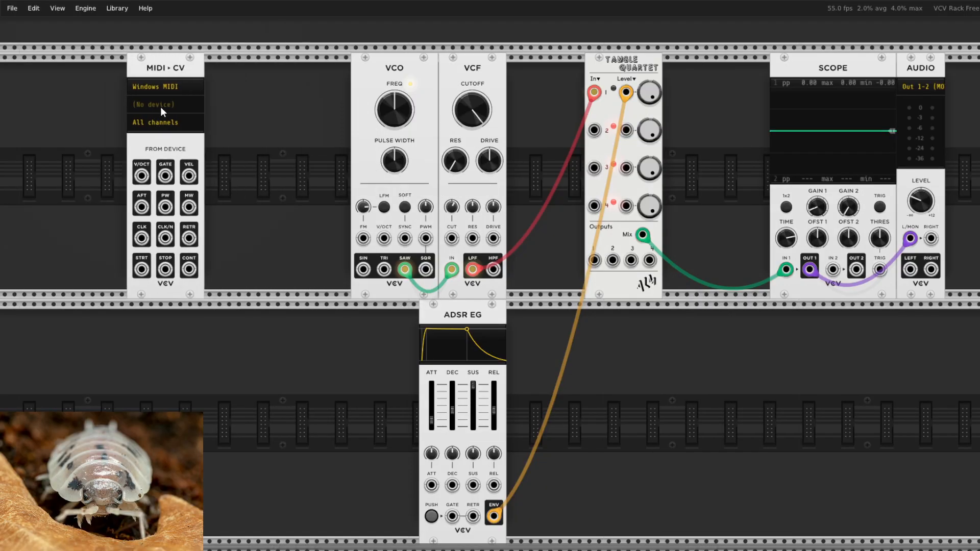
# Set the MIDI device to KOMPLETE KONTROL A49 MIDI 1 and replace the scope's IN 1 cable with one from the MIDI-CV's GATE
pyautogui.click(155, 107)
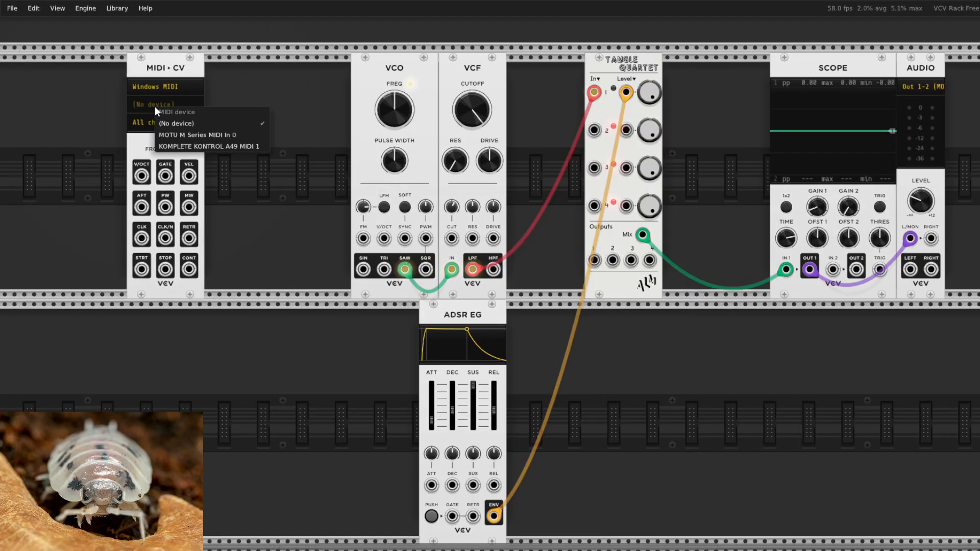
pyautogui.click(179, 142)
pyautogui.moveTo(165, 176); pyautogui.dragTo(768, 348)
pyautogui.moveTo(786, 269); pyautogui.dragTo(746, 396)
pyautogui.moveTo(165, 175)
pyautogui.mouseDown()
pyautogui.moveTo(616, 268)
pyautogui.moveTo(786, 269)
pyautogui.mouseUp()
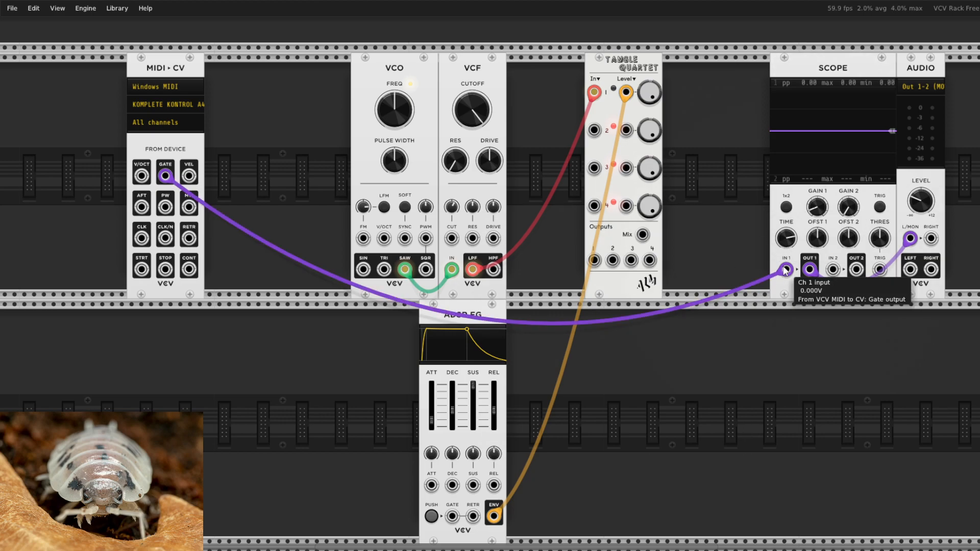
# Change the MIDI-CV's driver to Computer keyboard/mouse
pyautogui.click(173, 102)
pyautogui.click(173, 90)
pyautogui.click(174, 90)
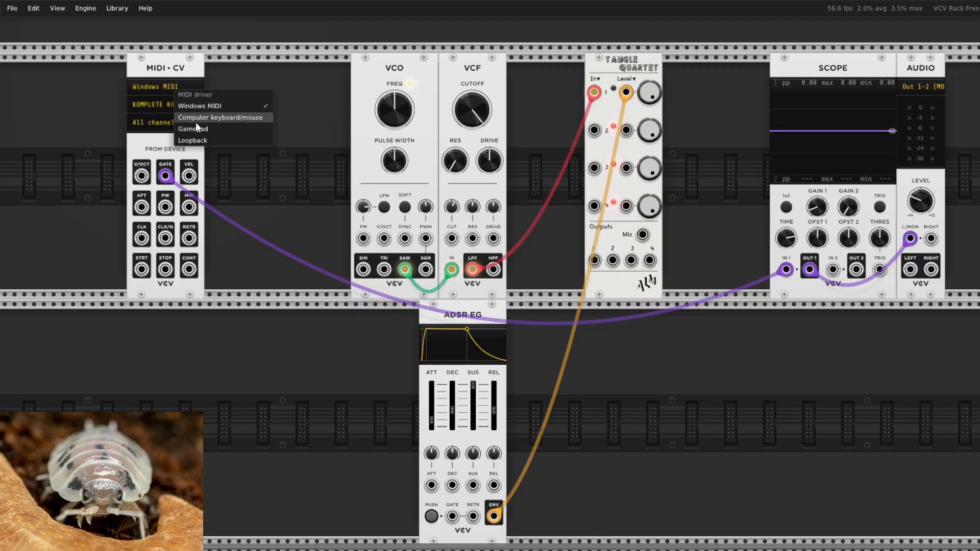
pyautogui.click(197, 118)
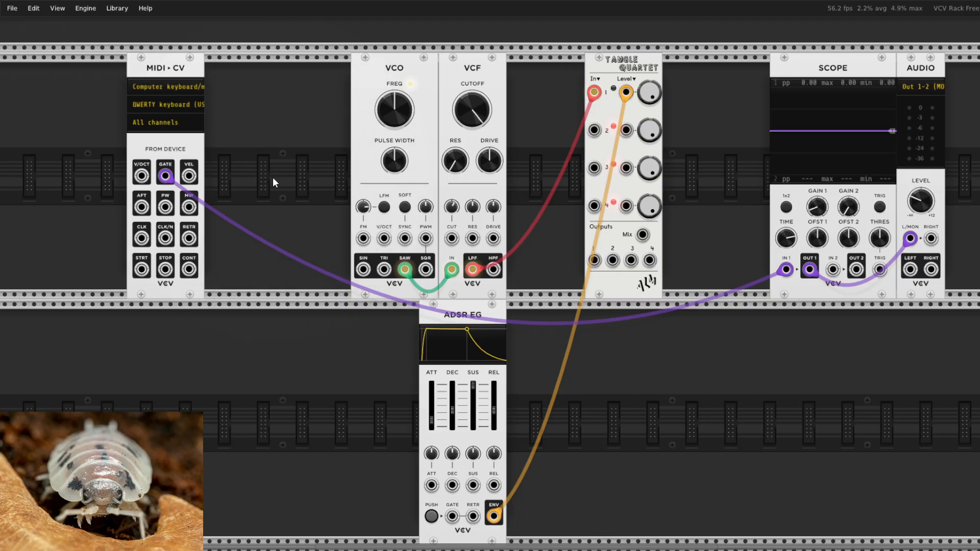
# Unplug the scope's OUT 1 cable from the AUDIO module, disable the scope's trigger, and adjust its time scale
pyautogui.moveTo(917, 240); pyautogui.dragTo(918, 377)
pyautogui.click(879, 207)
pyautogui.moveTo(786, 238)
pyautogui.mouseDown()
pyautogui.moveTo(786, 227)
pyautogui.moveTo(813, 214)
pyautogui.moveTo(812, 228)
pyautogui.mouseUp()
# Play repeated test notes and examine the MIDI-CV's gate signal on the scope
pyautogui.press('z')
pyautogui.press('z')
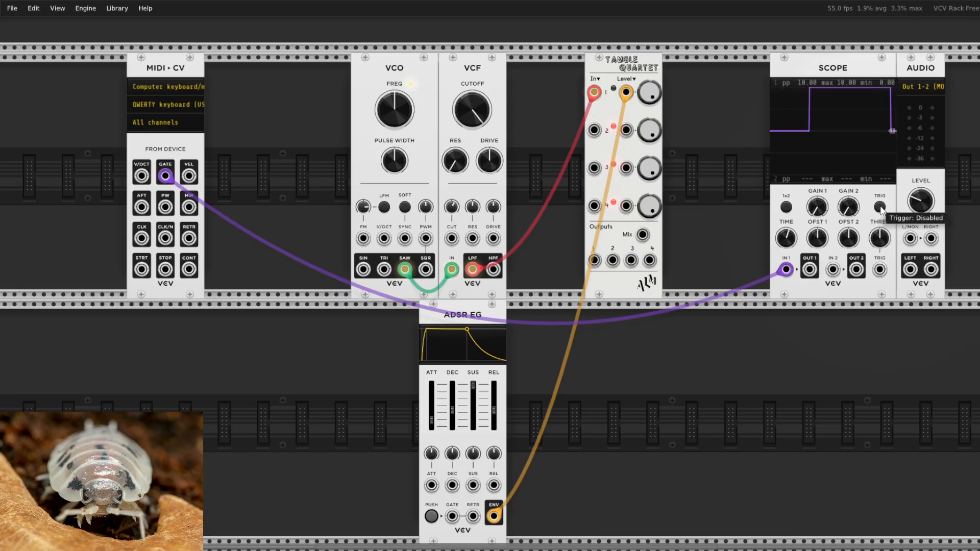
pyautogui.press('z')
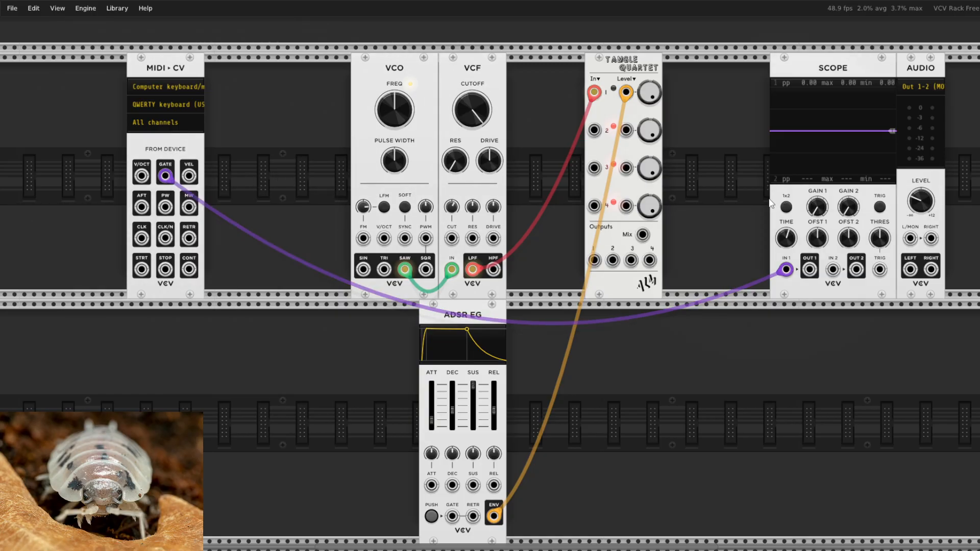
pyautogui.press('z')
pyautogui.press('z')
pyautogui.press('z')
# Open the module browser to add another module to the rack
pyautogui.rightClick(749, 376)
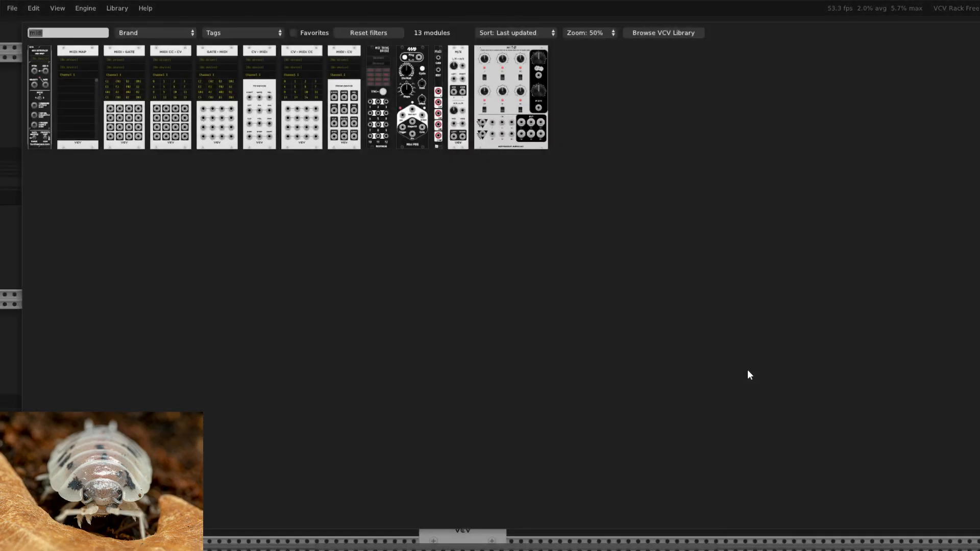
# Reset the module library filters, filter by the VCV brand, and add an LFO beside the ADSR EG
pyautogui.click(388, 35)
pyautogui.click(170, 31)
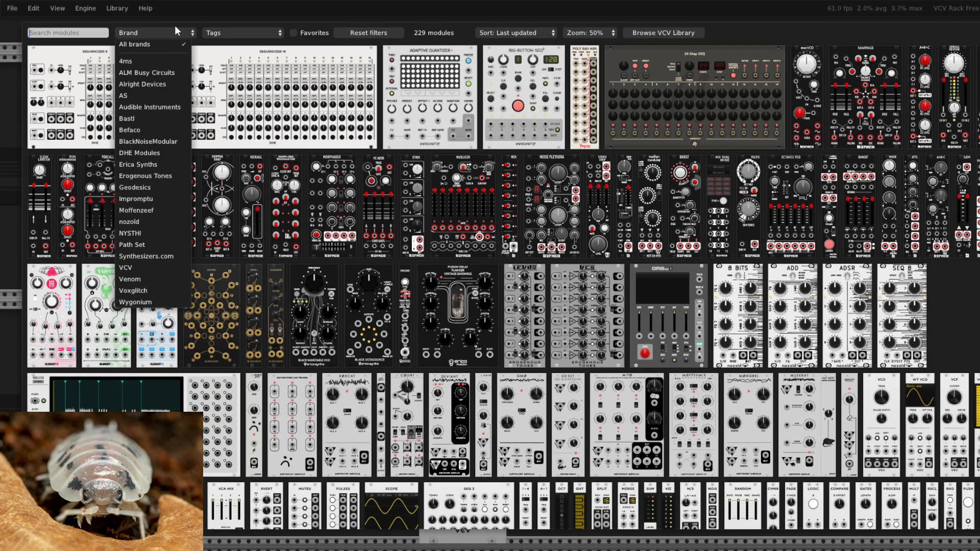
pyautogui.click(145, 267)
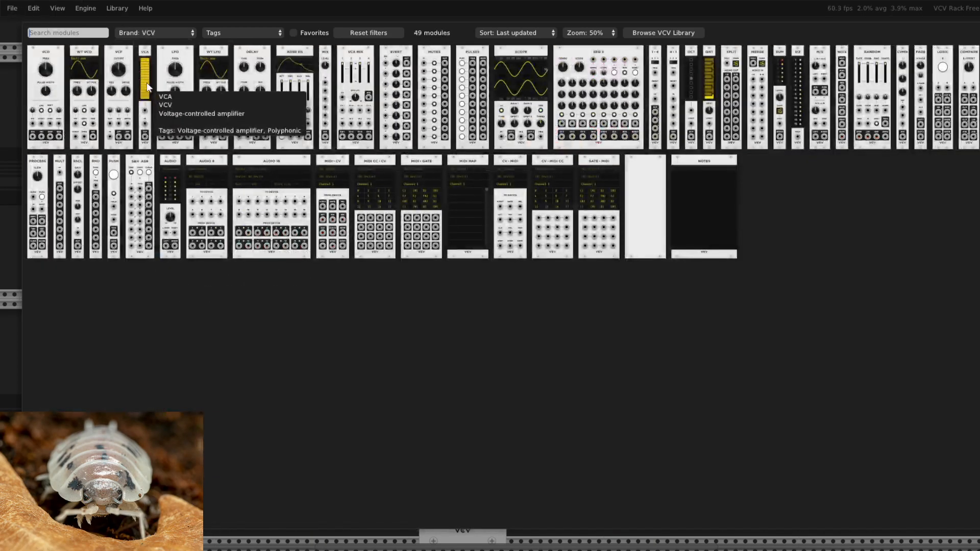
pyautogui.click(172, 54)
pyautogui.moveTo(744, 319); pyautogui.dragTo(277, 317)
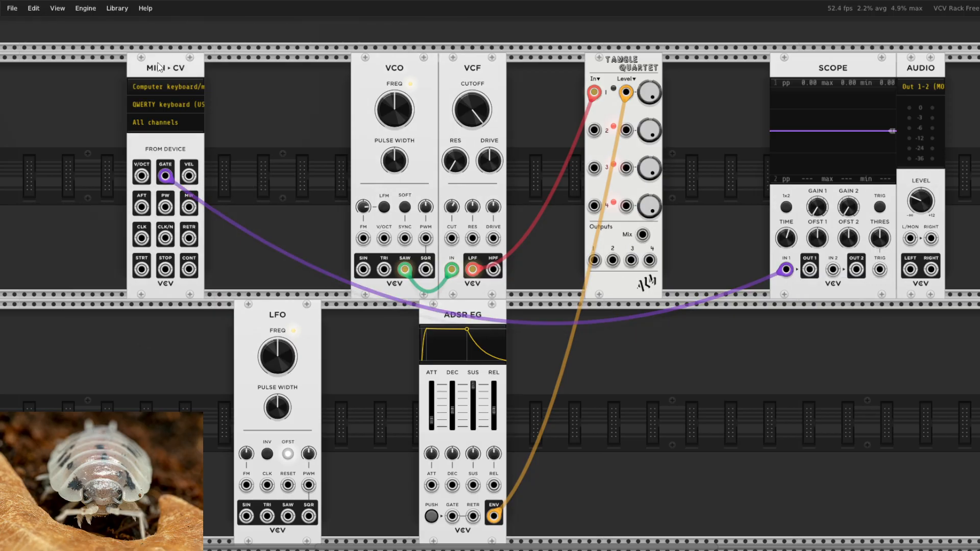
# Delete the MIDI-CV module and patch the LFO's square output into the scope's channel 1 input
pyautogui.press('Delete')
pyautogui.scroll(-1, 369, 375)
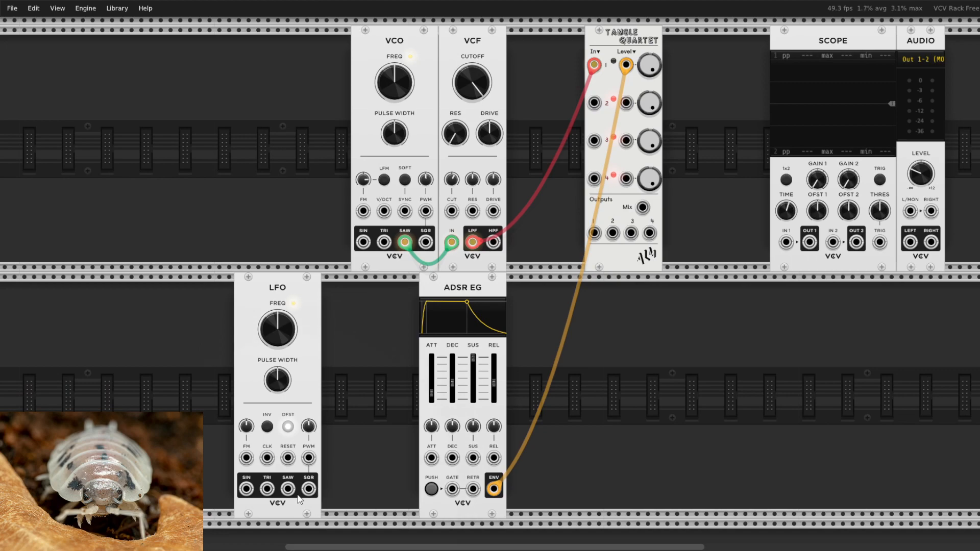
pyautogui.moveTo(308, 489)
pyautogui.mouseDown()
pyautogui.moveTo(582, 412)
pyautogui.moveTo(786, 243)
pyautogui.mouseUp()
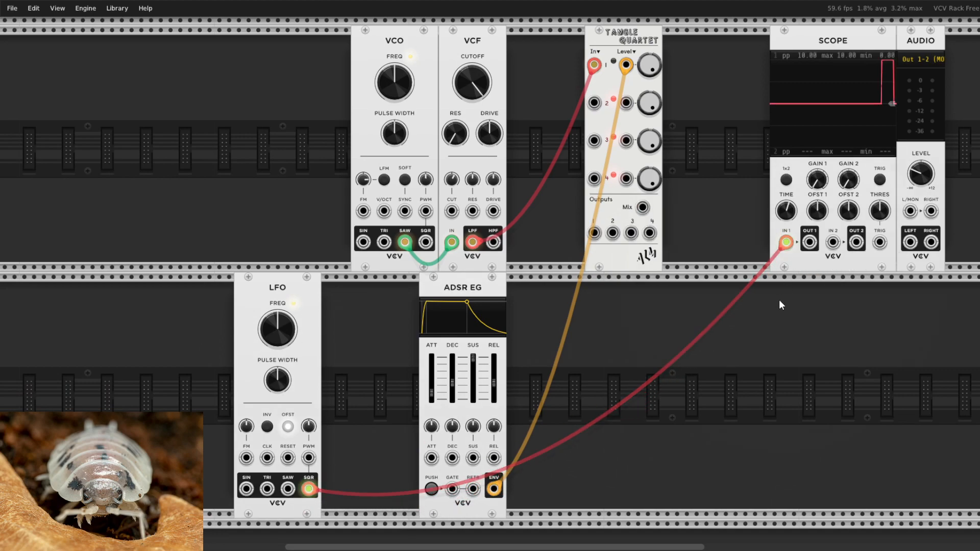
# Lower the LFO's frequency slightly to slow the square wave feeding the scope
pyautogui.scroll(1, 781, 284)
pyautogui.moveTo(277, 356); pyautogui.dragTo(277, 367)
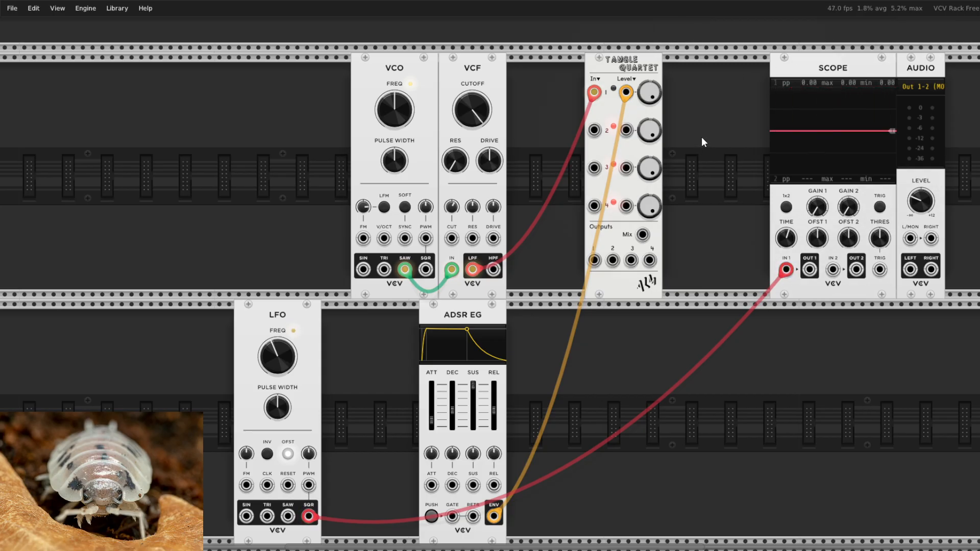
pyautogui.scroll(-1, 713, 199)
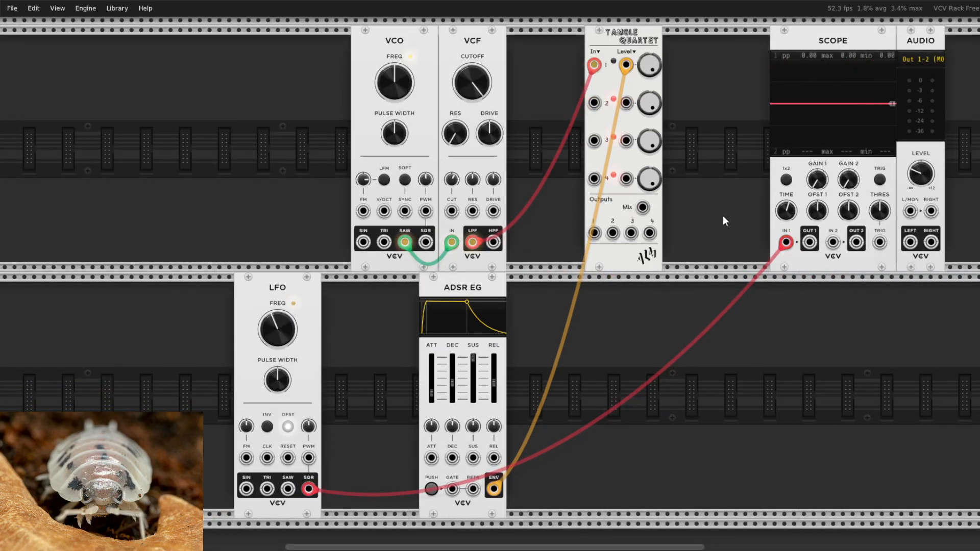
pyautogui.scroll(1, 722, 216)
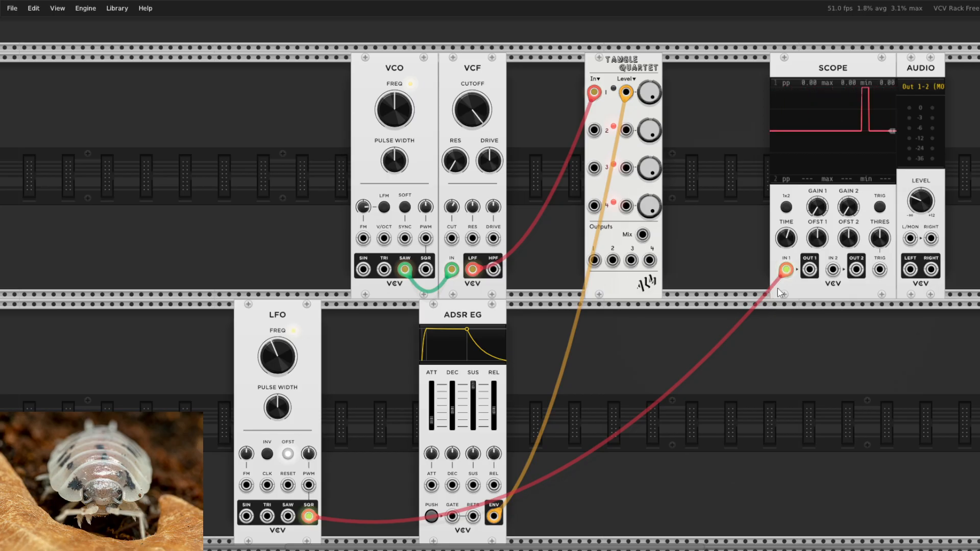
# Move the LFO's square cable from the scope to the ADSR EG's gate, and patch the Tangle Quartet's mix through scope channel 1 to audio L/MON
pyautogui.moveTo(793, 279)
pyautogui.moveTo(792, 280); pyautogui.dragTo(452, 411)
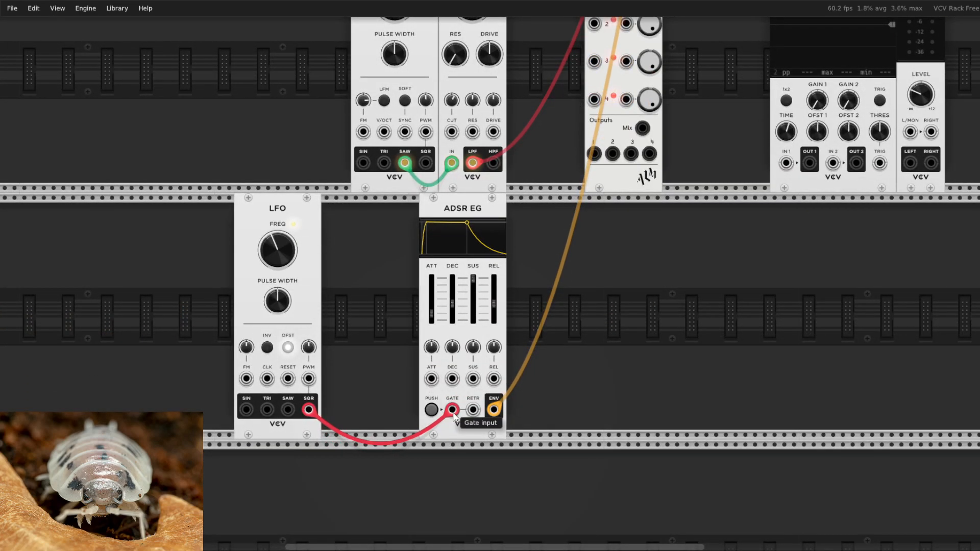
pyautogui.scroll(3, 720, 424)
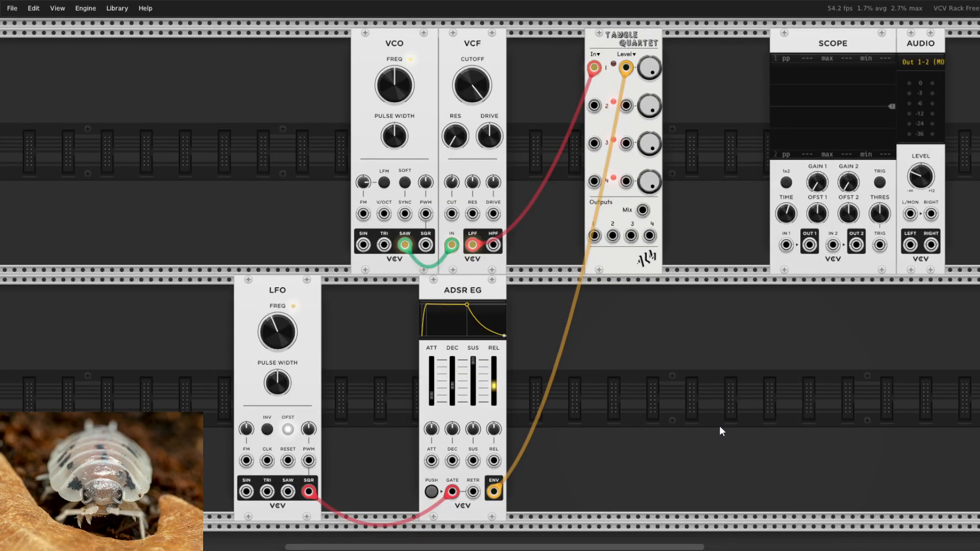
pyautogui.moveTo(643, 210); pyautogui.dragTo(910, 213)
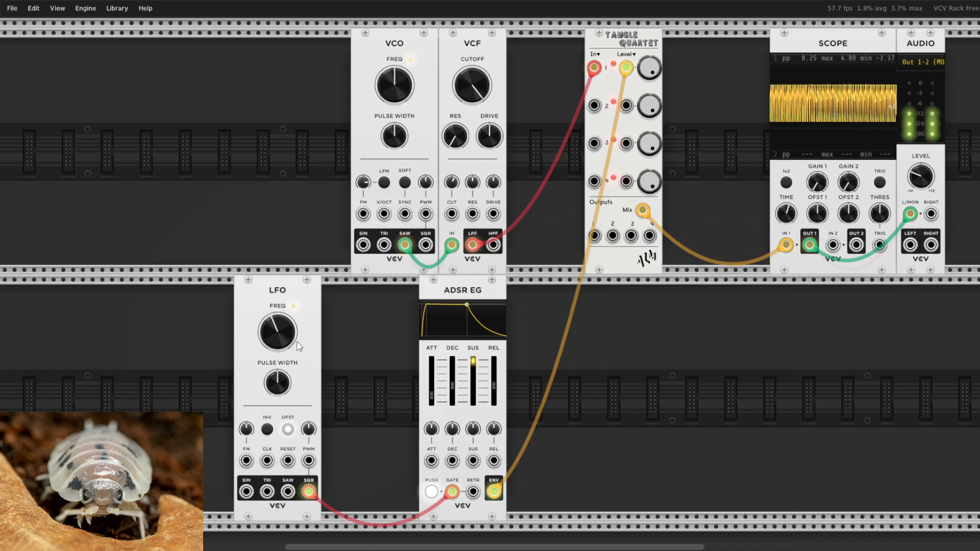
# Raise the LFO's frequency, keeping the module in its original rack position
pyautogui.moveTo(292, 283)
pyautogui.mouseDown()
pyautogui.moveTo(308, 283)
pyautogui.moveTo(287, 287)
pyautogui.mouseUp()
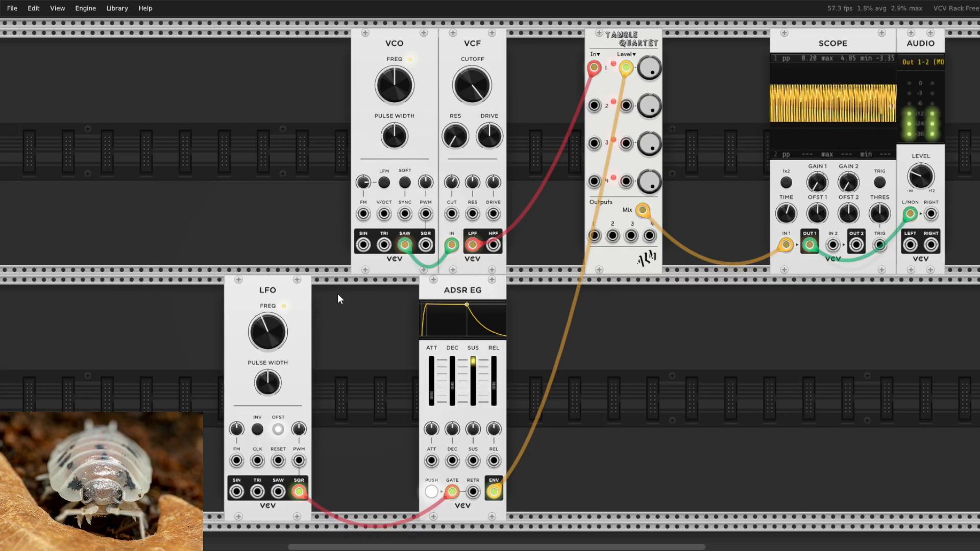
pyautogui.moveTo(293, 289); pyautogui.dragTo(301, 295)
pyautogui.moveTo(287, 342)
pyautogui.mouseDown()
pyautogui.moveTo(288, 370)
pyautogui.moveTo(288, 337)
pyautogui.mouseUp()
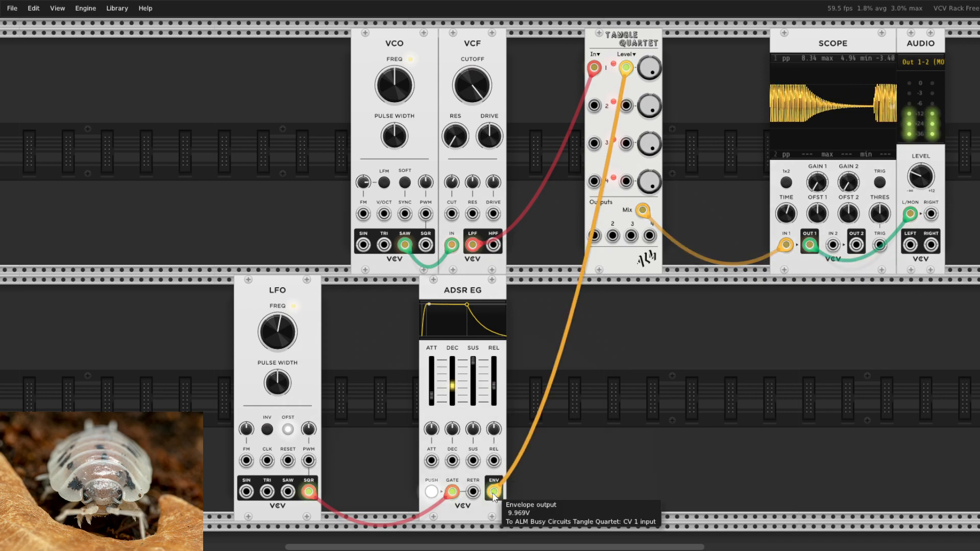
# Show only the LFO's square output on the scope with audio unplugged, and vary its pulse width up to about 81% and down low
pyautogui.moveTo(786, 244)
pyautogui.mouseDown()
pyautogui.moveTo(789, 268)
pyautogui.moveTo(787, 244)
pyautogui.moveTo(308, 492)
pyautogui.mouseUp()
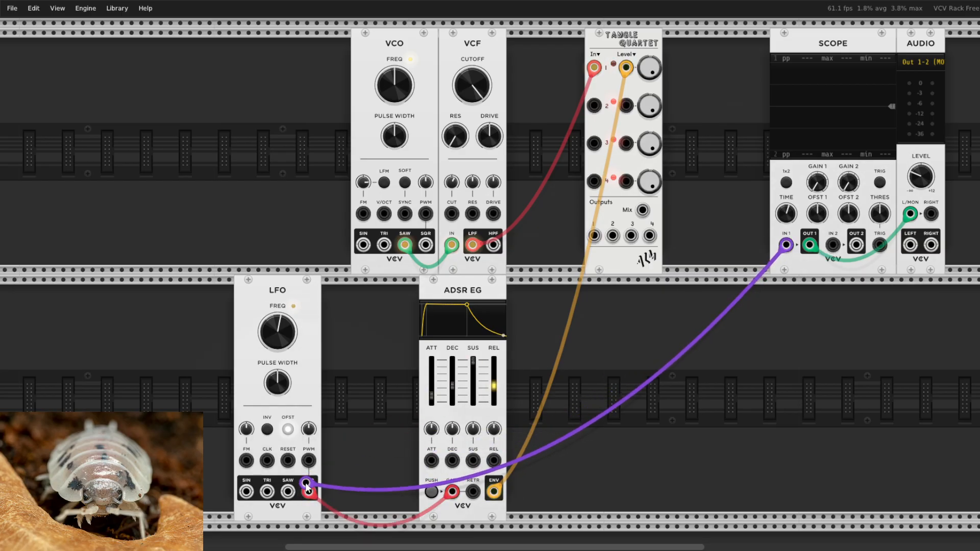
pyautogui.moveTo(910, 214); pyautogui.dragTo(766, 285)
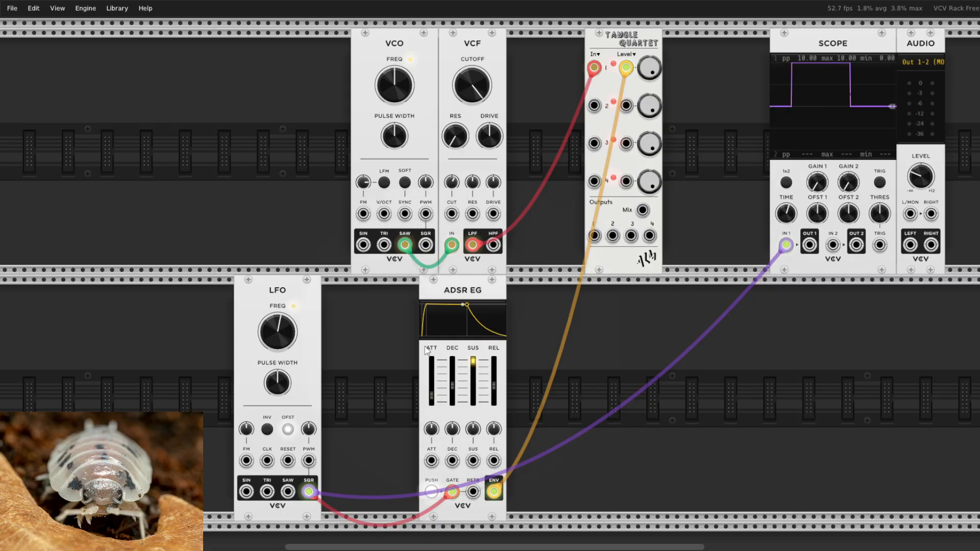
pyautogui.moveTo(274, 386); pyautogui.dragTo(274, 350)
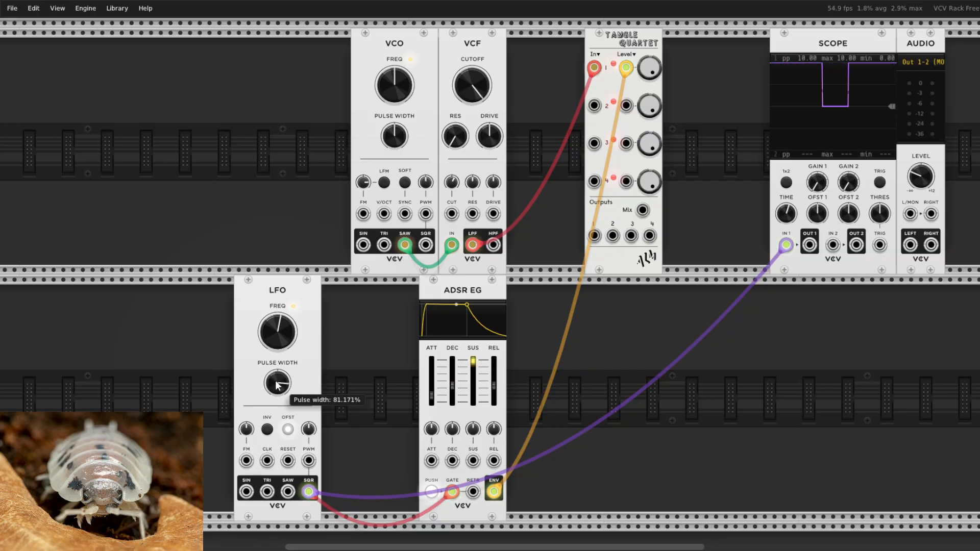
pyautogui.moveTo(284, 387); pyautogui.dragTo(283, 462)
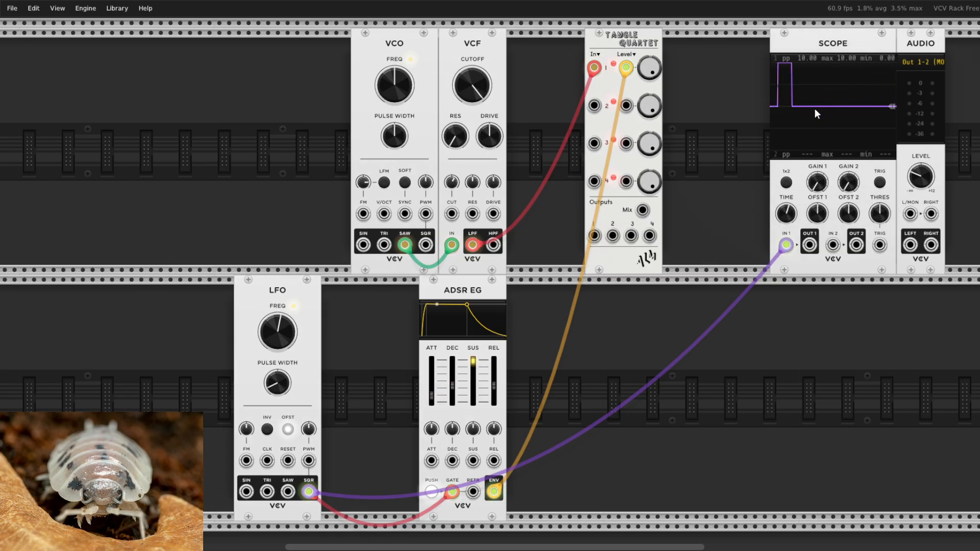
# Replace the LFO cable at scope input 1 with the Tangle Quartet's mix output, and patch scope output 1 to audio L/MON
pyautogui.moveTo(787, 246)
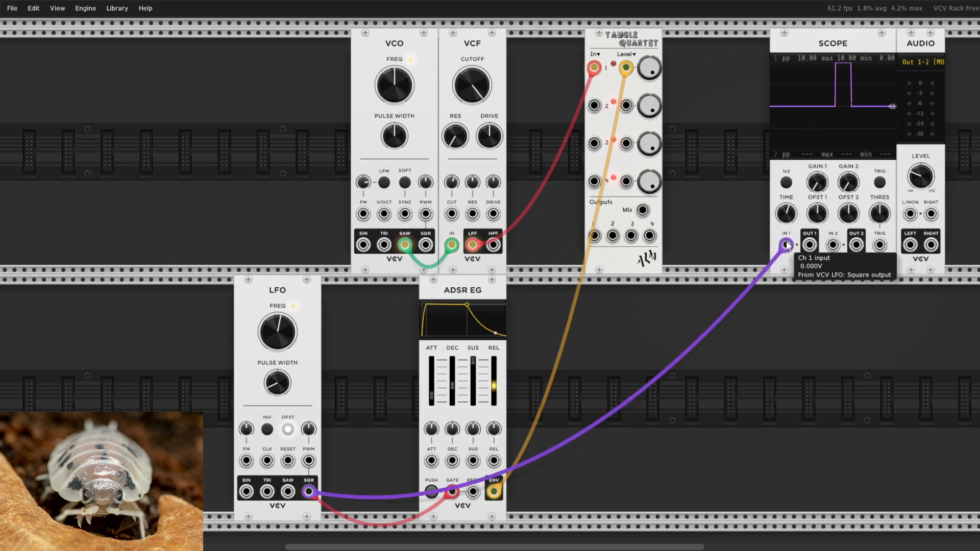
pyautogui.moveTo(786, 245)
pyautogui.mouseDown()
pyautogui.moveTo(580, 328)
pyautogui.moveTo(597, 312)
pyautogui.mouseUp()
pyautogui.moveTo(643, 209)
pyautogui.mouseDown()
pyautogui.moveTo(722, 240)
pyautogui.moveTo(823, 248)
pyautogui.moveTo(910, 214)
pyautogui.mouseUp()
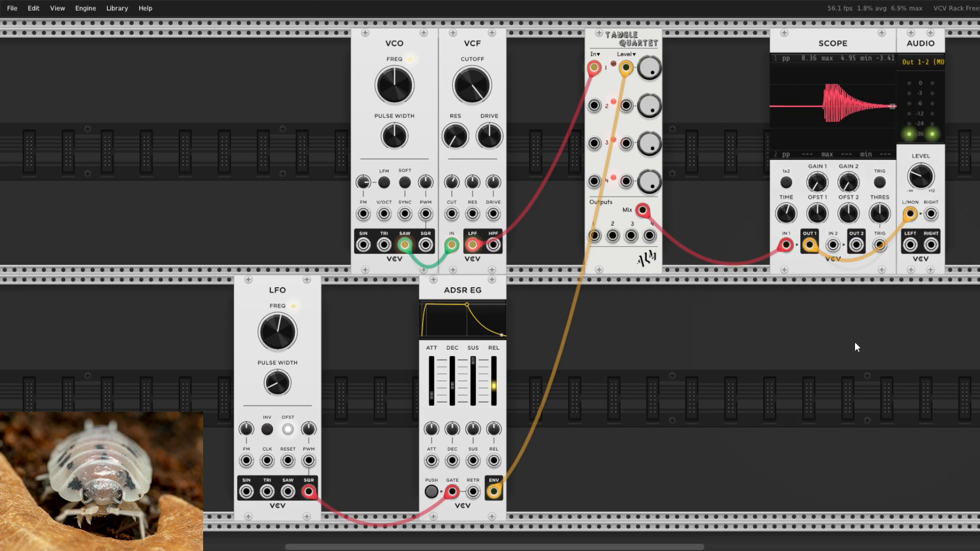
# Try a wider LFO pulse width, and settle it at about 29%
pyautogui.moveTo(272, 391); pyautogui.dragTo(272, 340)
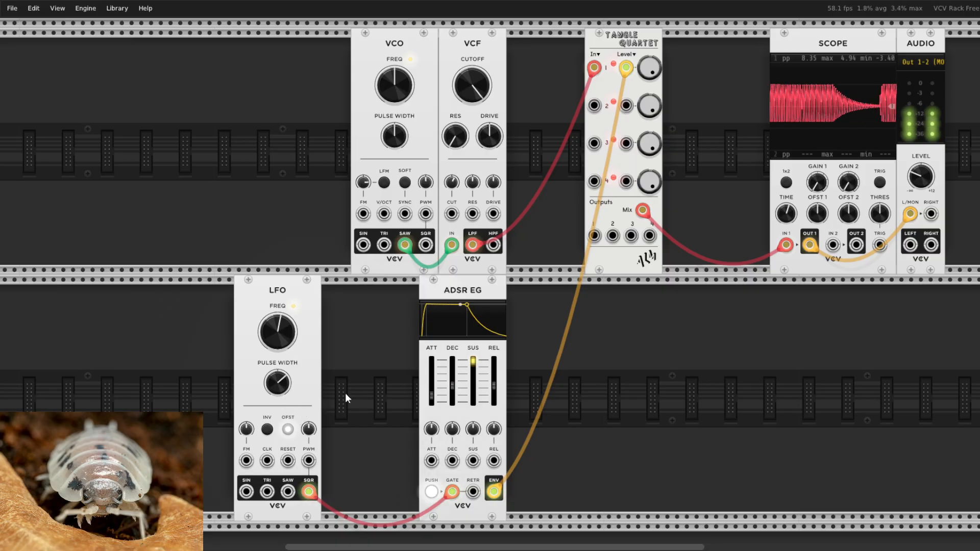
pyautogui.moveTo(278, 384); pyautogui.dragTo(277, 417)
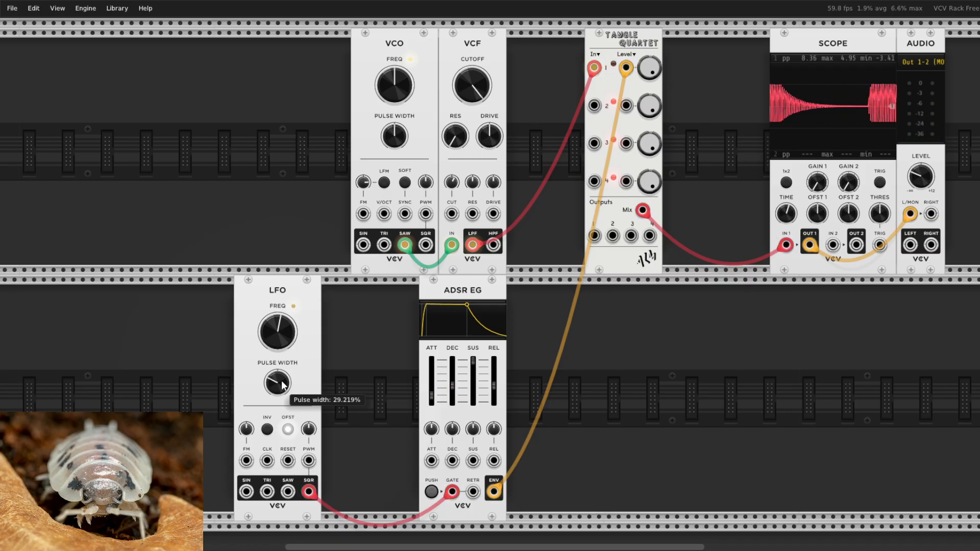
# Lower the LFO's frequency slightly and move the module away from the ADSR EG to leave a wide gap between them
pyautogui.moveTo(277, 326); pyautogui.dragTo(289, 331)
pyautogui.moveTo(282, 291); pyautogui.dragTo(362, 291)
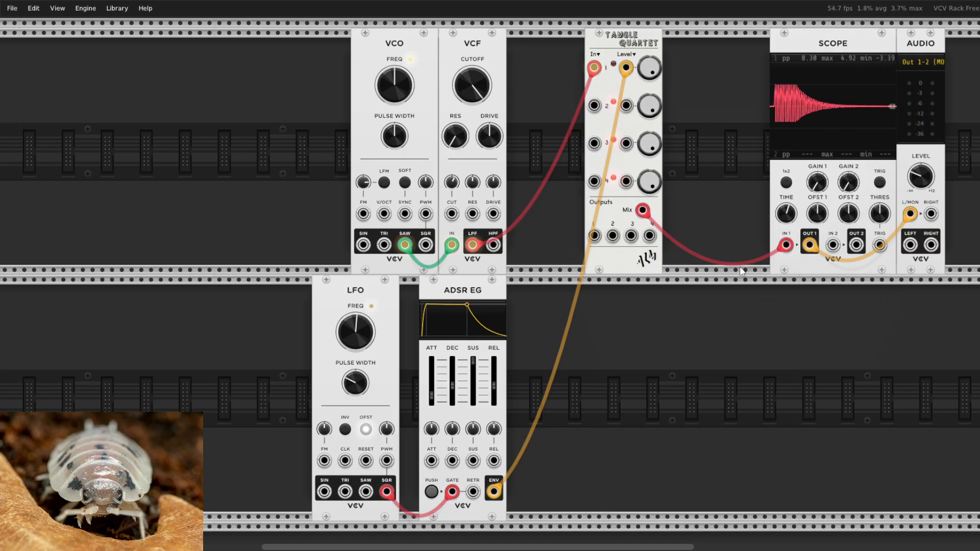
pyautogui.moveTo(311, 304); pyautogui.dragTo(171, 304)
# Search the VCV-filtered module library for "ber", reset the library filters, and close the library
pyautogui.rightClick(765, 322)
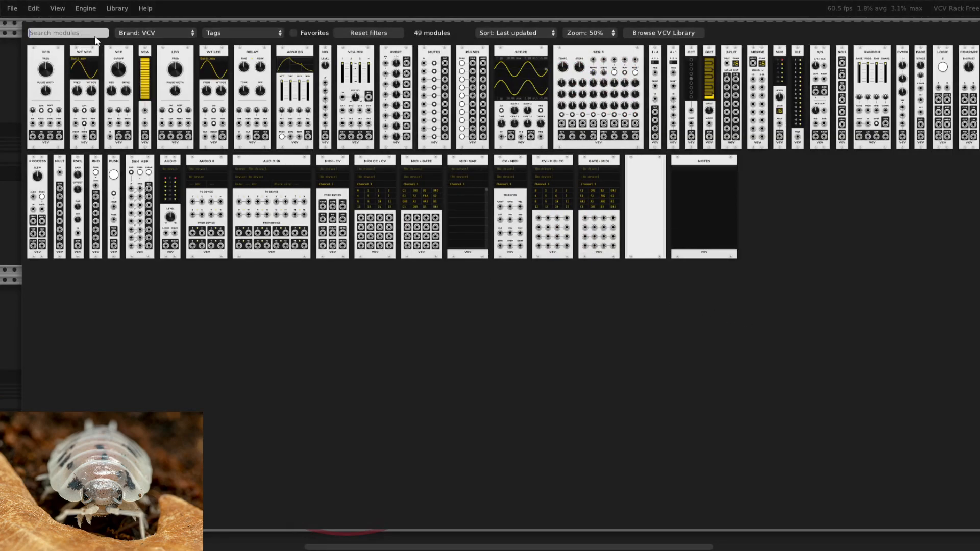
pyautogui.write('bog')
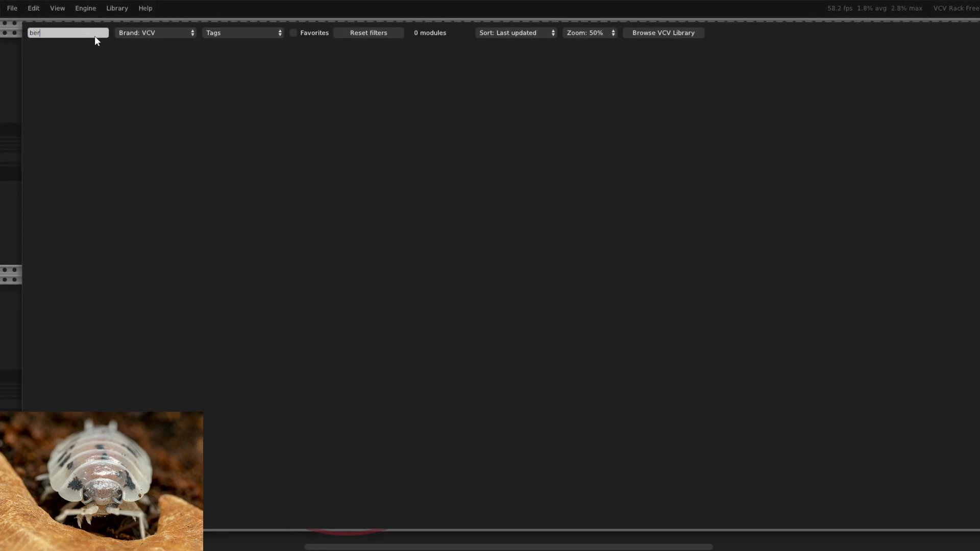
pyautogui.press('BackSpace')
pyautogui.press('BackSpace')
pyautogui.press('BackSpace')
pyautogui.click(346, 34)
pyautogui.click(4, 211)
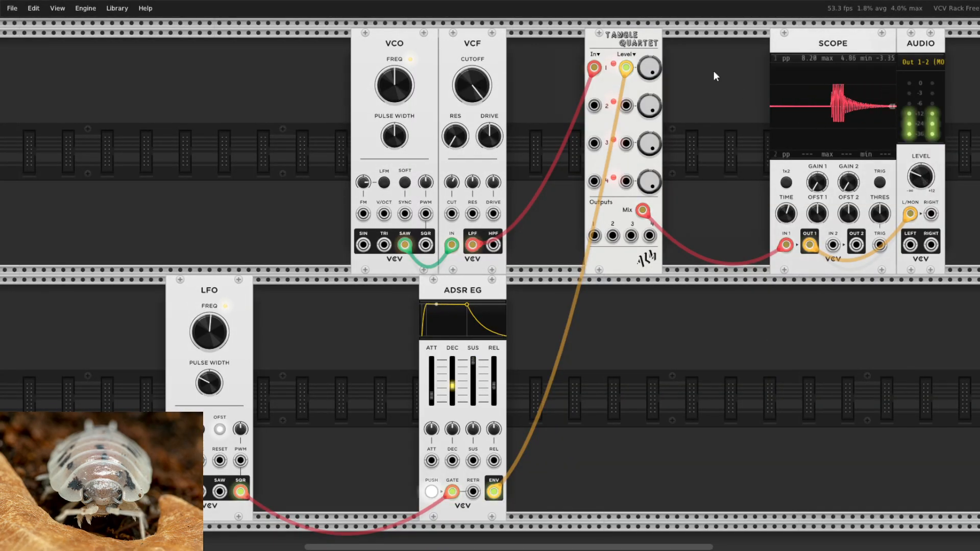
pyautogui.moveTo(649, 70); pyautogui.dragTo(650, 73)
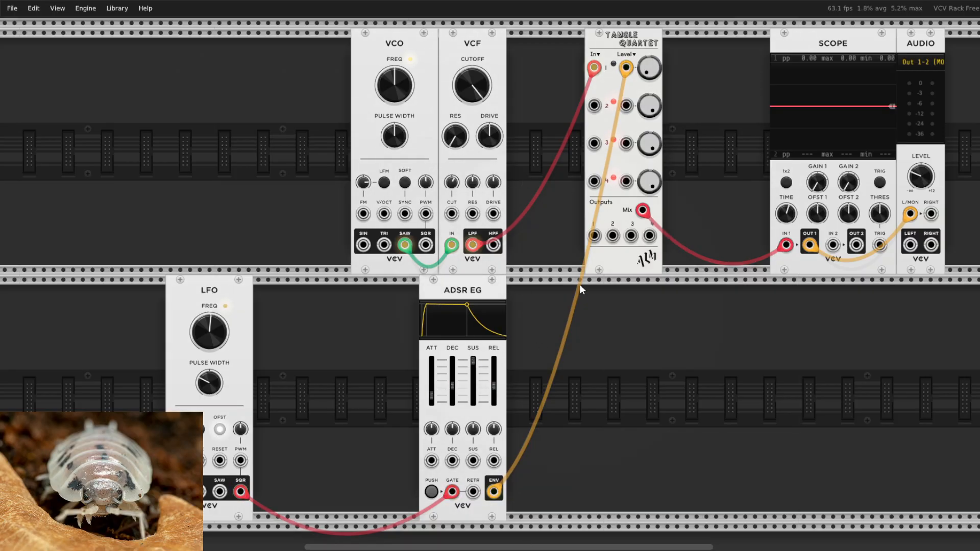
# Add the Audible Instruments Bernoulli Gate between the LFO and ADSR EG, and move the LFO directly beside it
pyautogui.rightClick(678, 389)
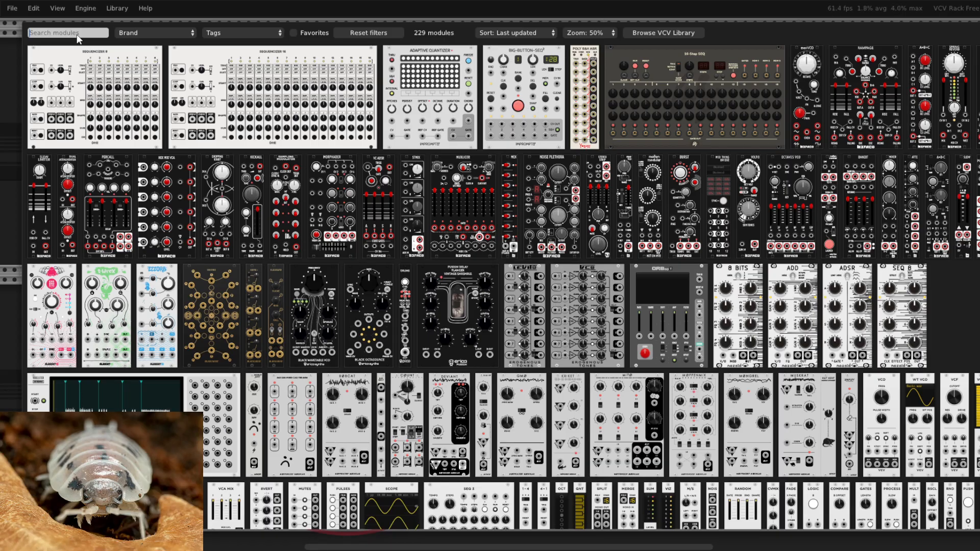
pyautogui.write('bernoulli')
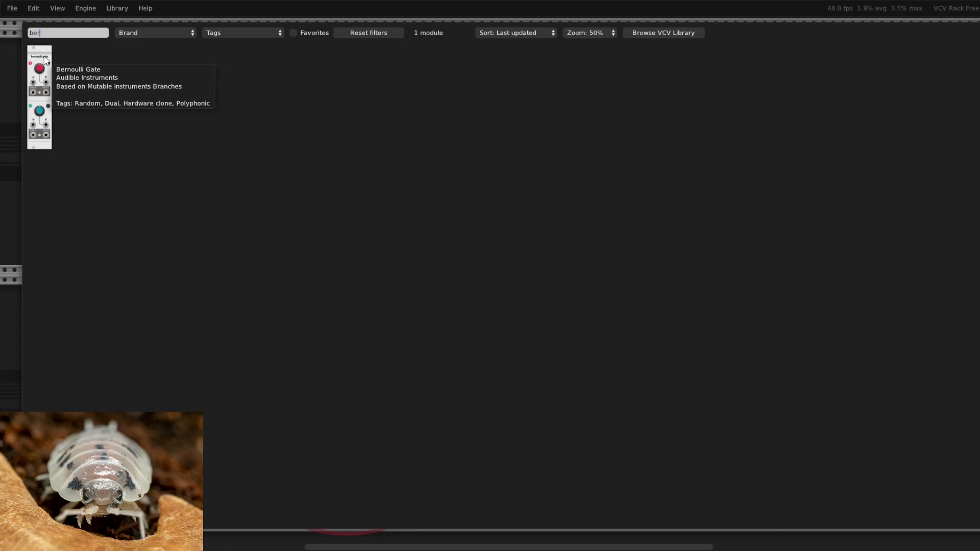
pyautogui.click(41, 82)
pyautogui.moveTo(676, 304); pyautogui.dragTo(354, 305)
pyautogui.moveTo(215, 293); pyautogui.dragTo(293, 293)
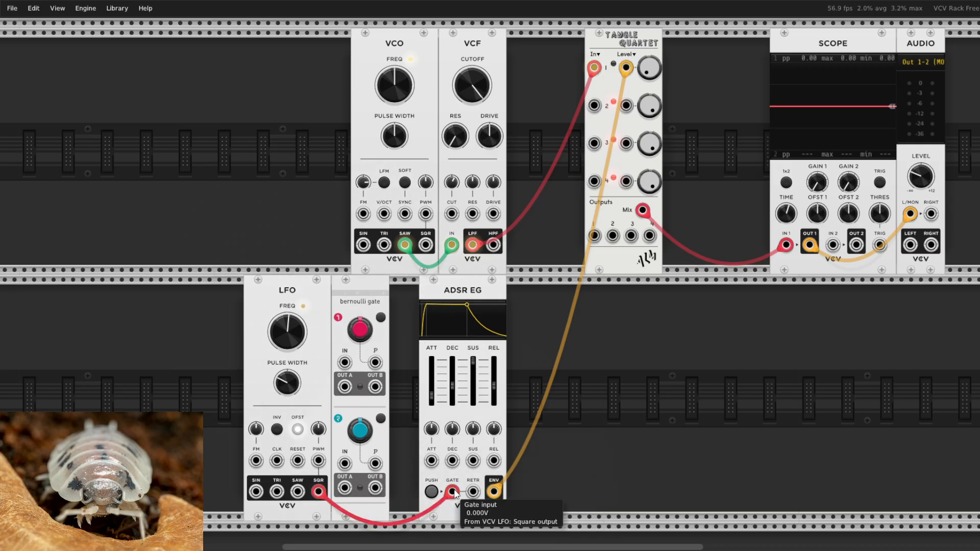
# Route the LFO's square output into the Bernoulli gate's channel 1 input and its output A into the ADSR EG's gate, spacing the LFO away
pyautogui.moveTo(453, 492); pyautogui.dragTo(345, 362)
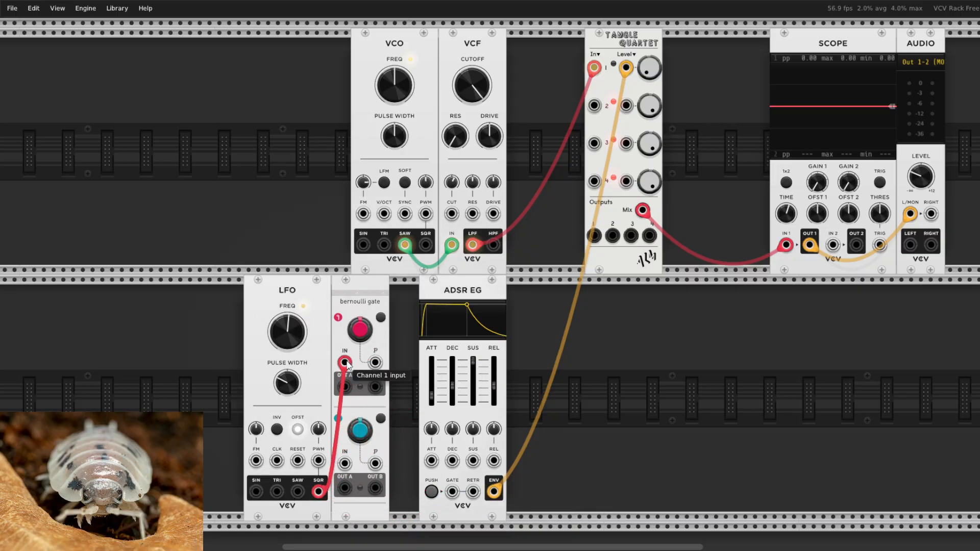
pyautogui.moveTo(327, 327); pyautogui.dragTo(305, 326)
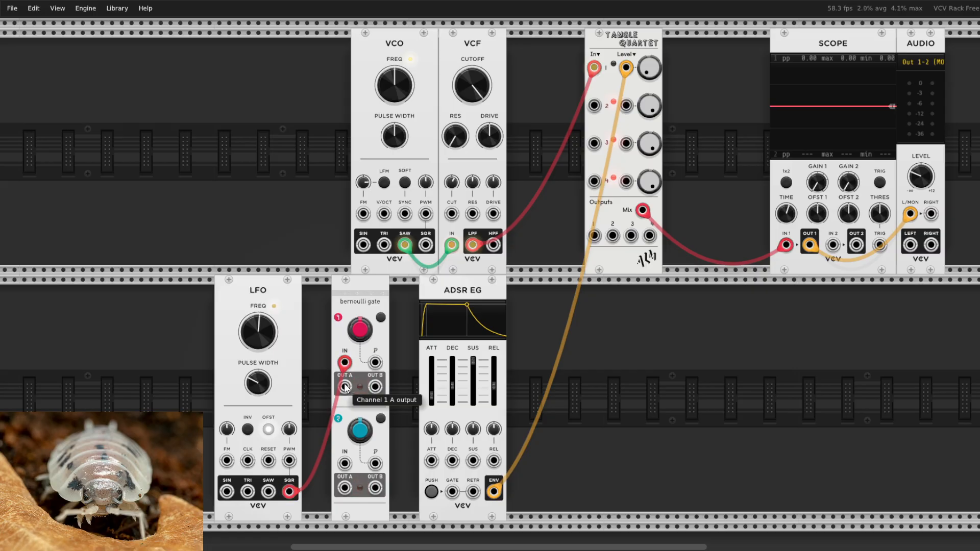
pyautogui.moveTo(345, 388); pyautogui.dragTo(453, 491)
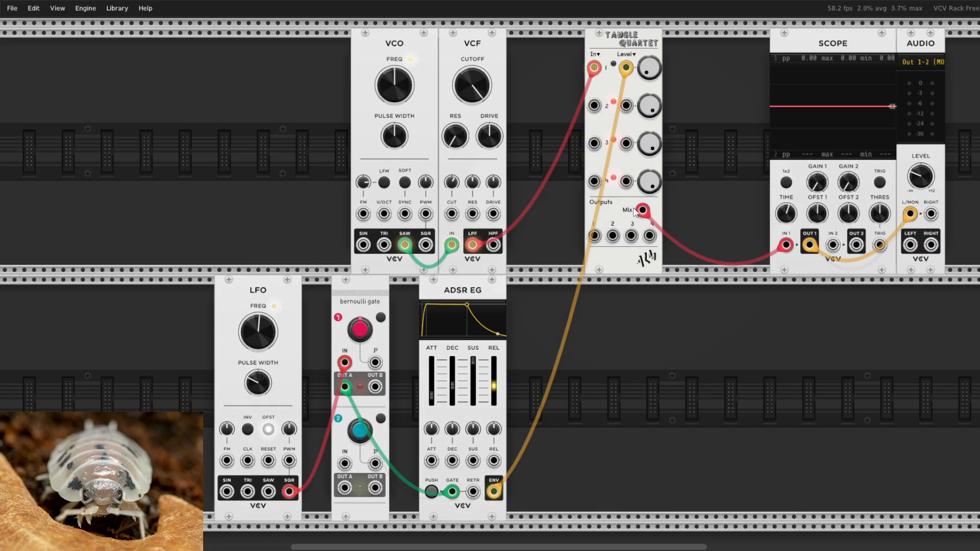
pyautogui.moveTo(643, 73); pyautogui.dragTo(651, 73)
pyautogui.moveTo(359, 334)
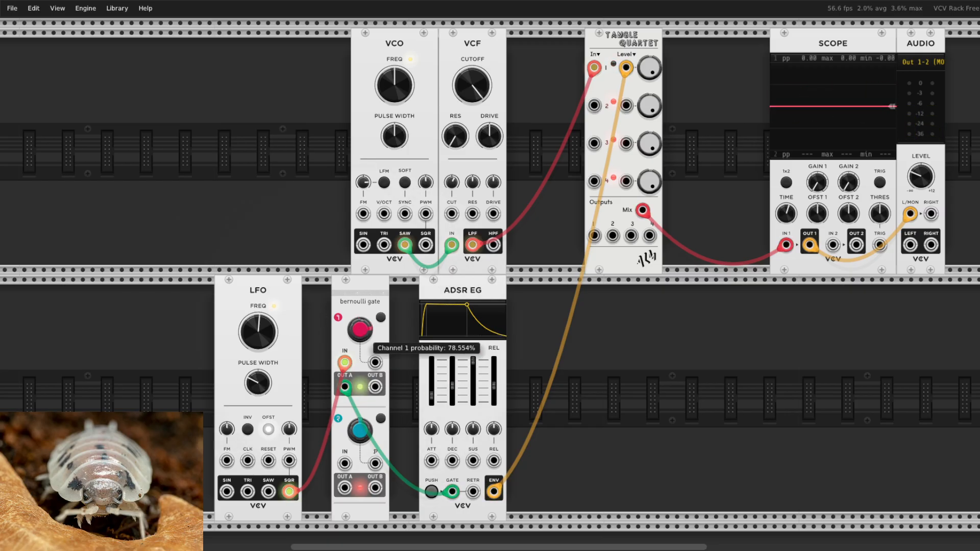
pyautogui.moveTo(360, 331); pyautogui.dragTo(363, 356)
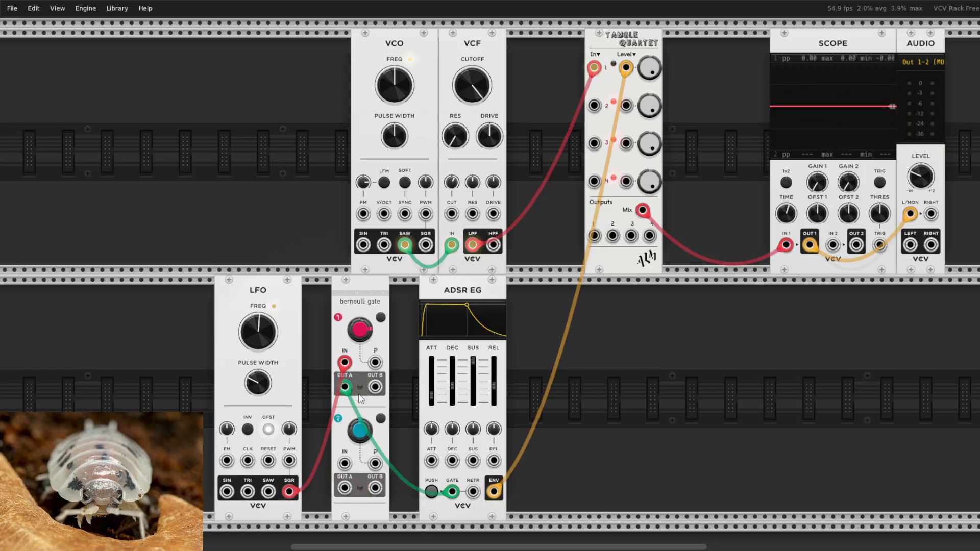
pyautogui.moveTo(360, 330)
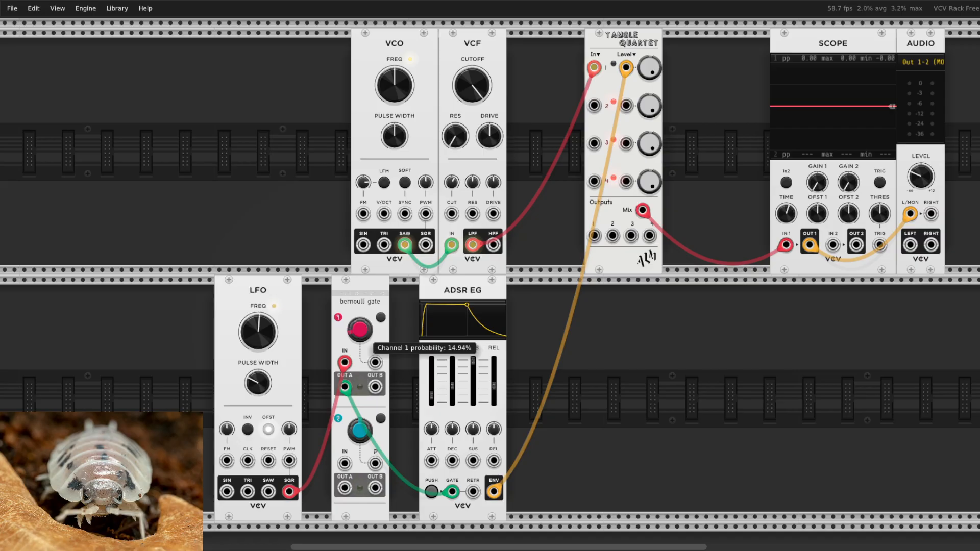
# Fine-tune the Bernoulli gate's channel 1 probability and move the LFO directly against the gate
pyautogui.moveTo(360, 330); pyautogui.dragTo(361, 333)
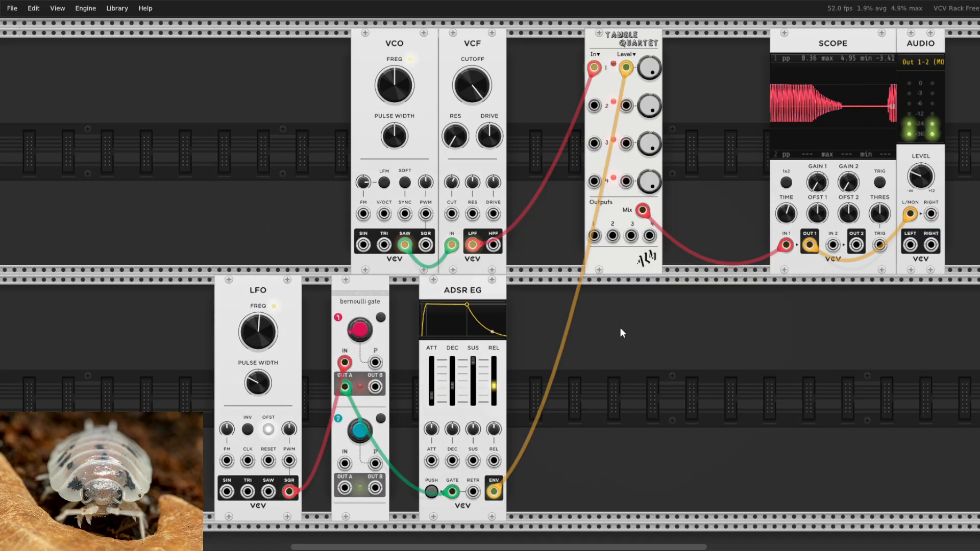
pyautogui.moveTo(247, 300); pyautogui.dragTo(277, 301)
pyautogui.moveTo(360, 331); pyautogui.dragTo(359, 330)
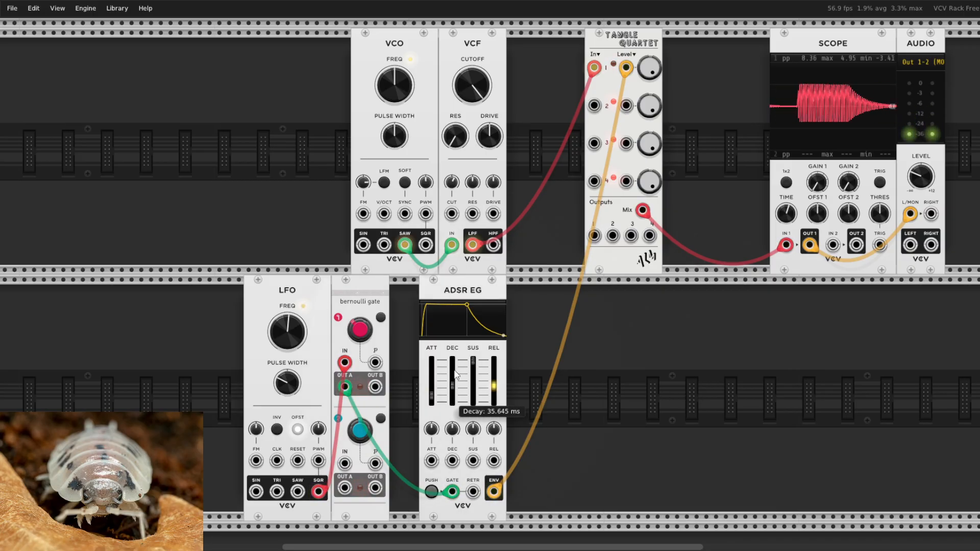
pyautogui.moveTo(346, 393)
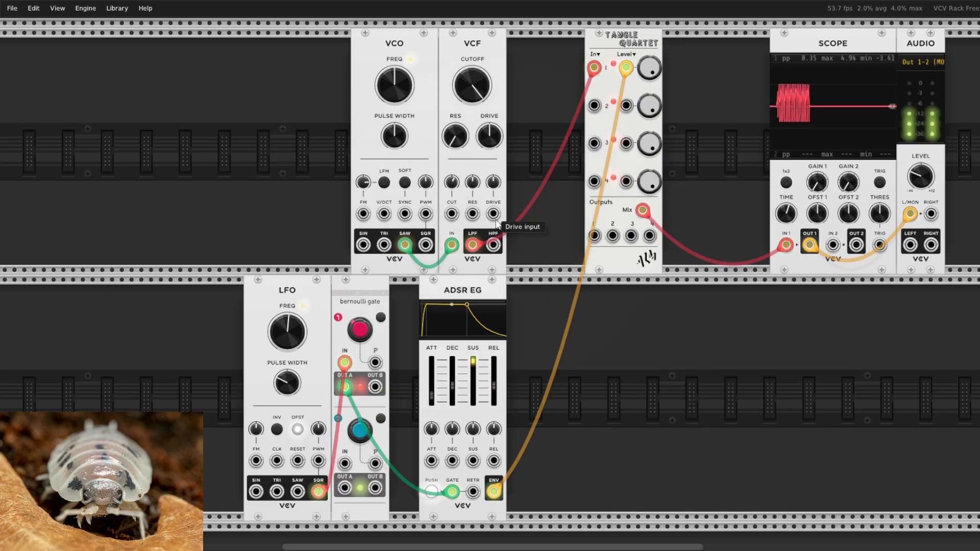
# Adjust the VCO's frequency modulation amount and add a second VCV LFO module to the lower row
pyautogui.moveTo(363, 182); pyautogui.dragTo(363, 181)
pyautogui.rightClick(733, 332)
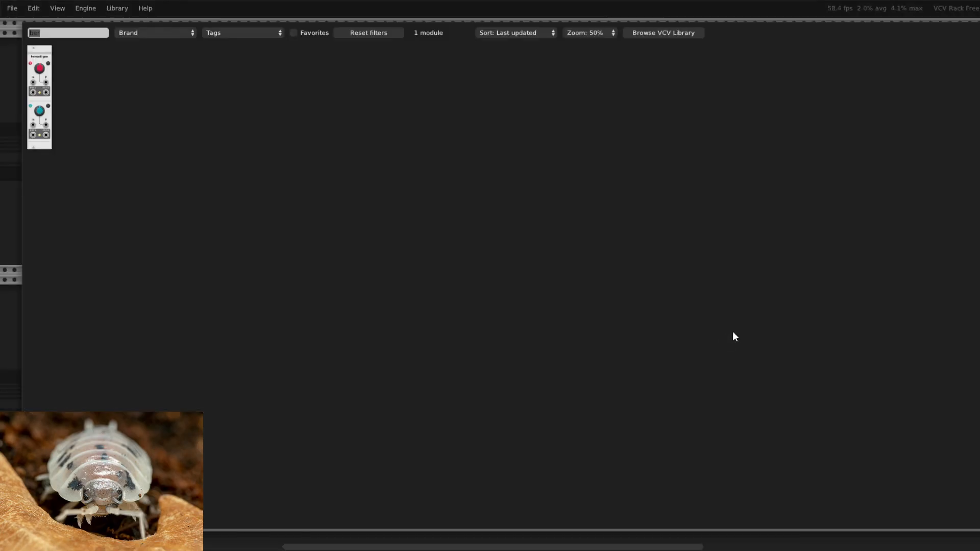
pyautogui.click(342, 34)
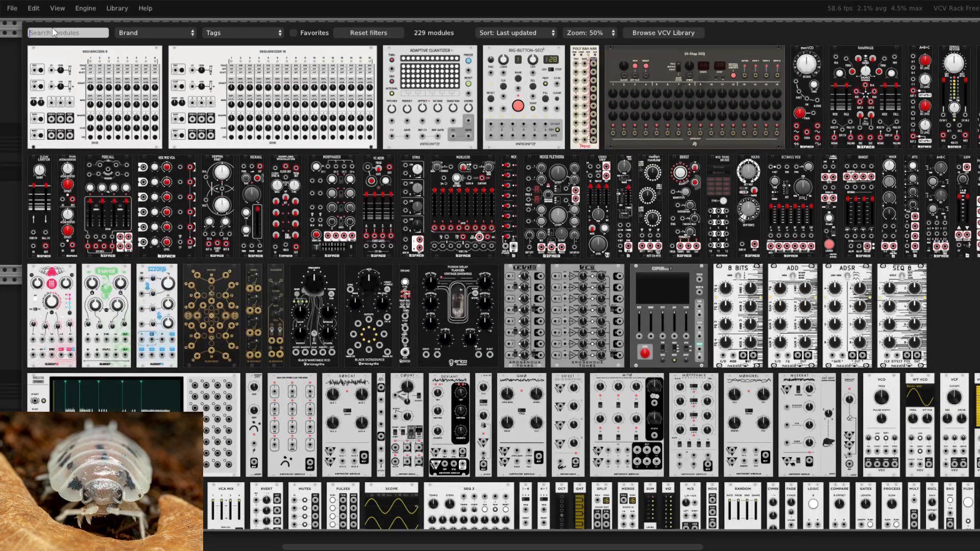
pyautogui.write('lfo')
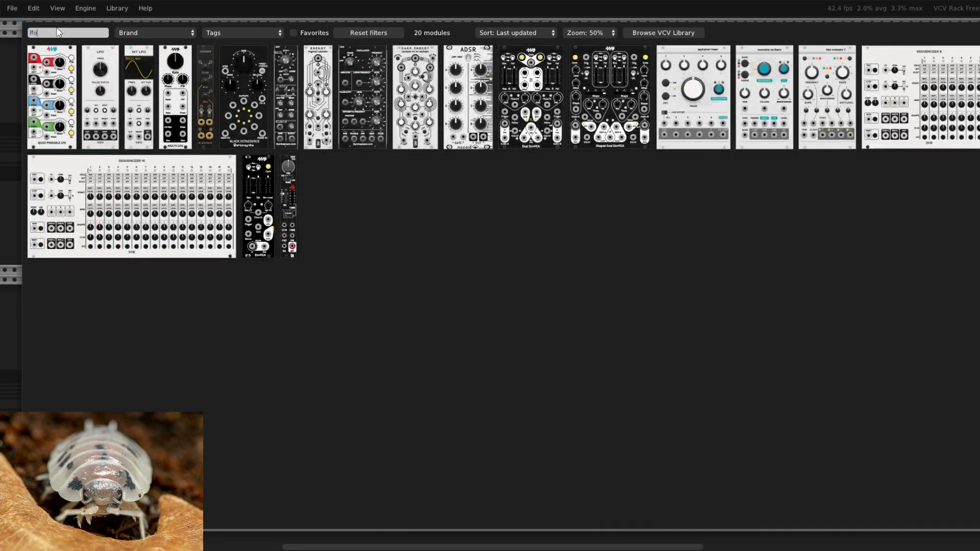
pyautogui.click(96, 66)
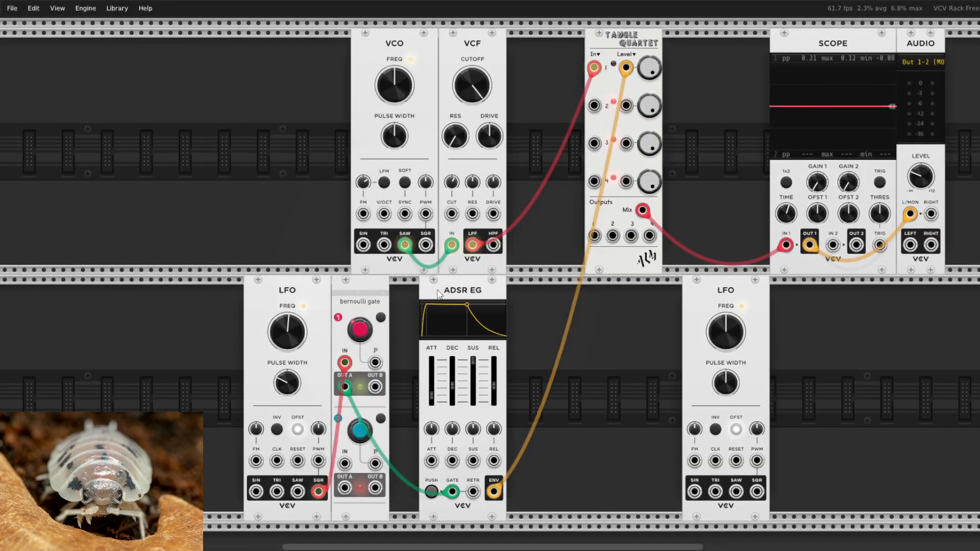
# Shift the ADSR EG, Bernoulli gate and first LFO along the lower row so they sit together beneath the VCF and Tangle Quartet
pyautogui.moveTo(459, 292); pyautogui.dragTo(616, 292)
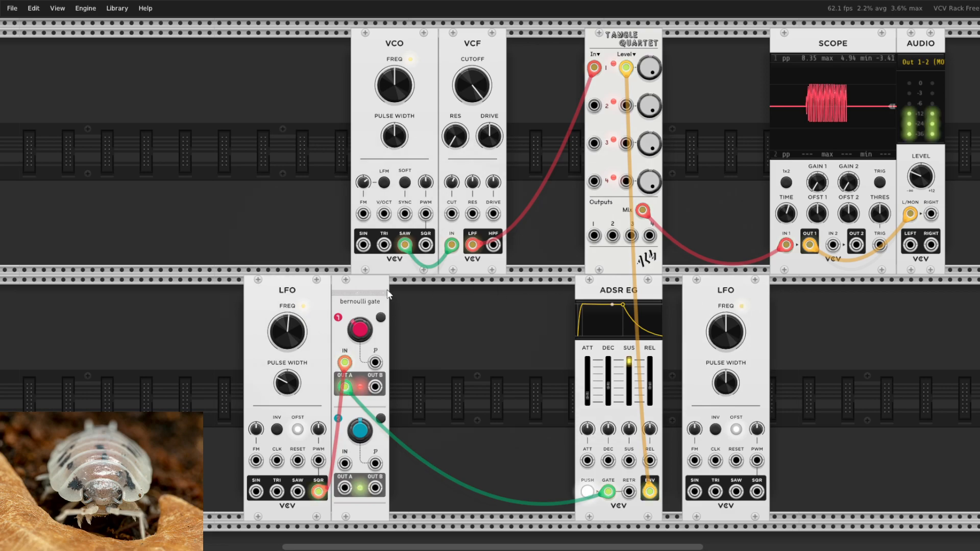
pyautogui.moveTo(374, 289); pyautogui.dragTo(559, 287)
pyautogui.moveTo(281, 291); pyautogui.dragTo(467, 292)
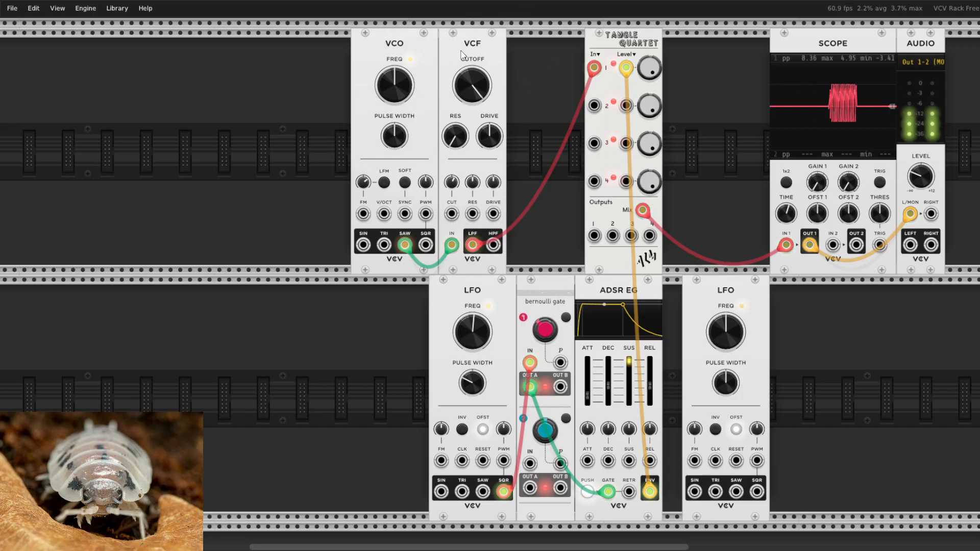
pyautogui.moveTo(485, 85)
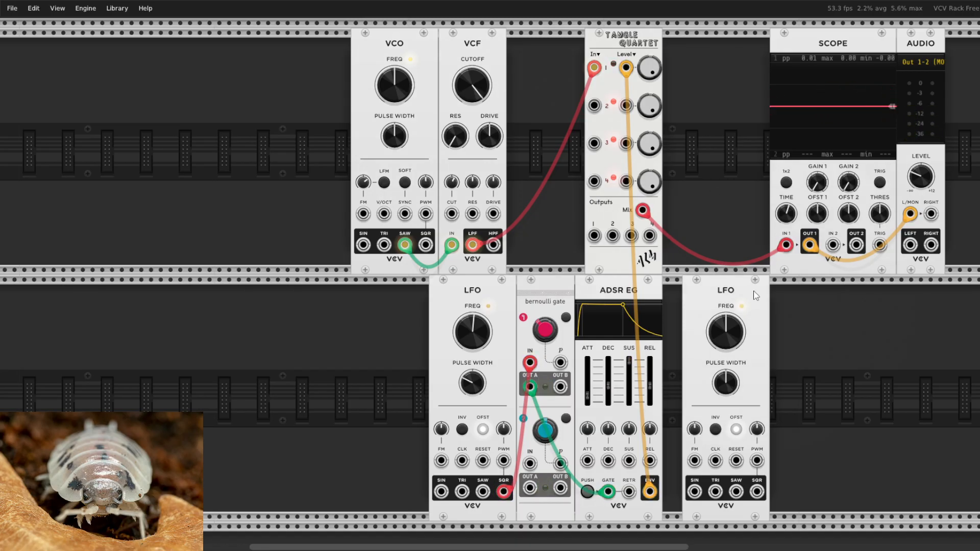
# Place the second LFO beneath the VCO, patch its sine output into the VCO's FM input, and set its frequency to about 1.353 Hz
pyautogui.moveTo(743, 289); pyautogui.dragTo(349, 292)
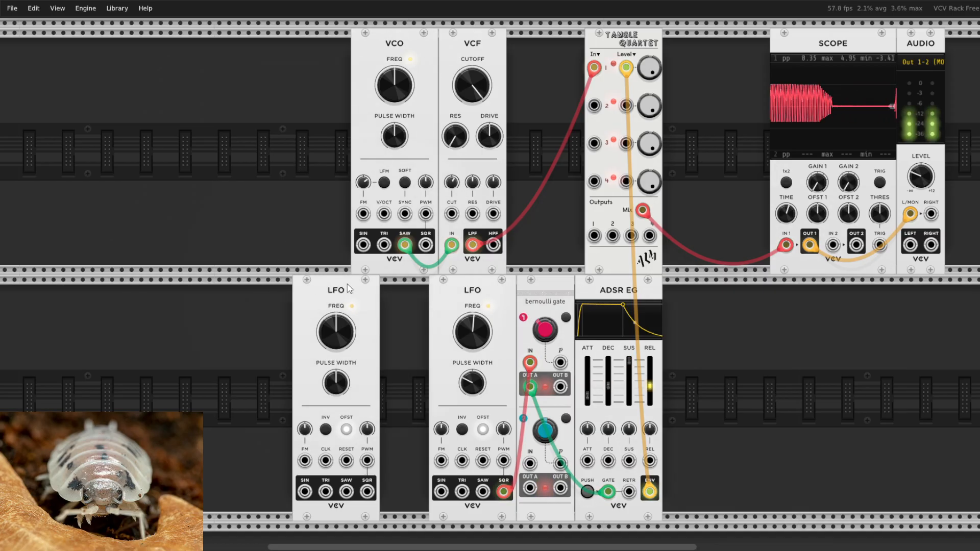
pyautogui.moveTo(351, 292); pyautogui.dragTo(360, 293)
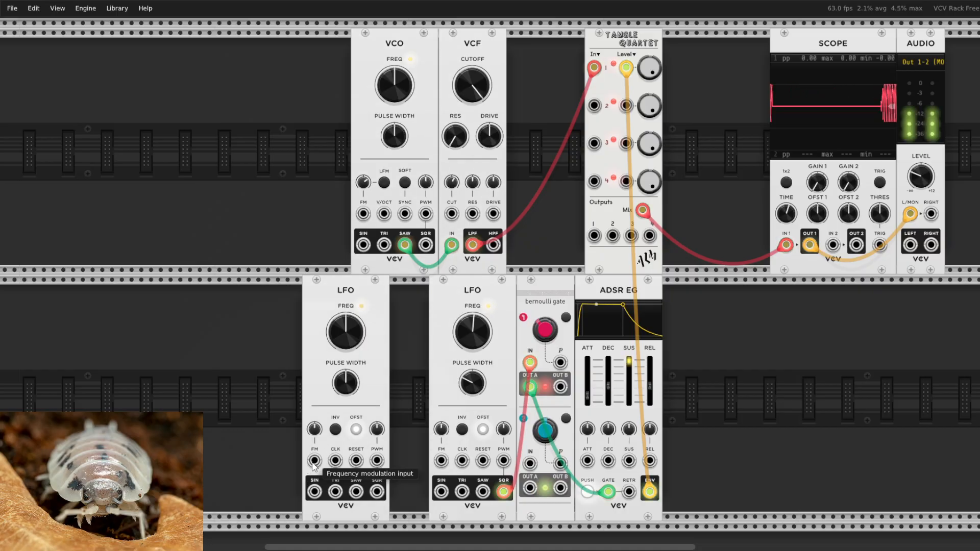
pyautogui.moveTo(314, 491); pyautogui.dragTo(363, 213)
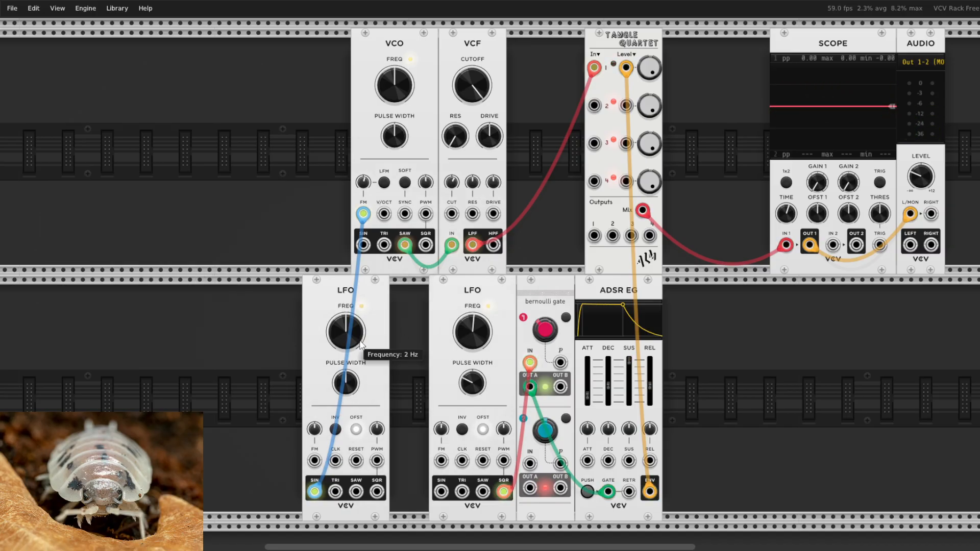
pyautogui.moveTo(361, 347); pyautogui.dragTo(361, 357)
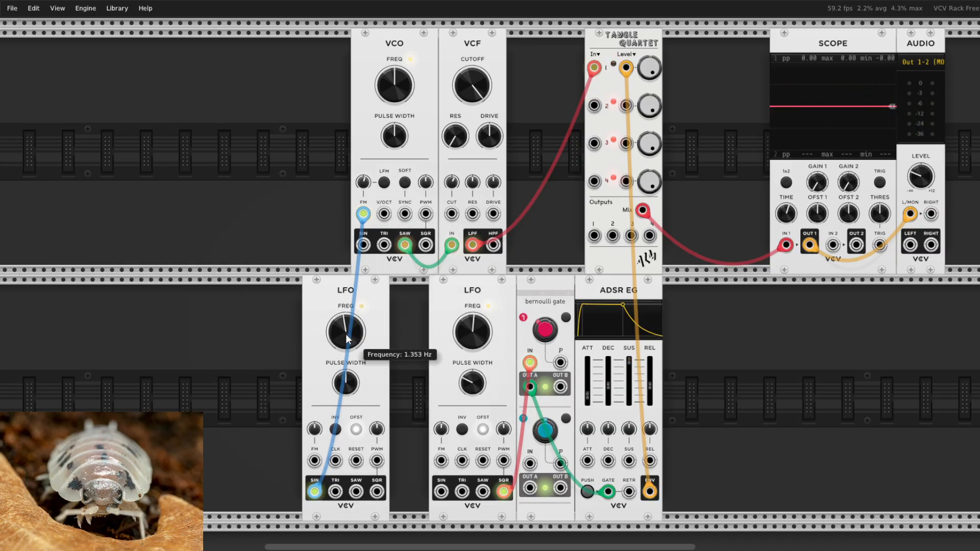
# Raise the frequency of the LFO feeding the Bernoulli gate and delete the LFO patched into the VCO's FM input
pyautogui.moveTo(472, 332); pyautogui.dragTo(472, 326)
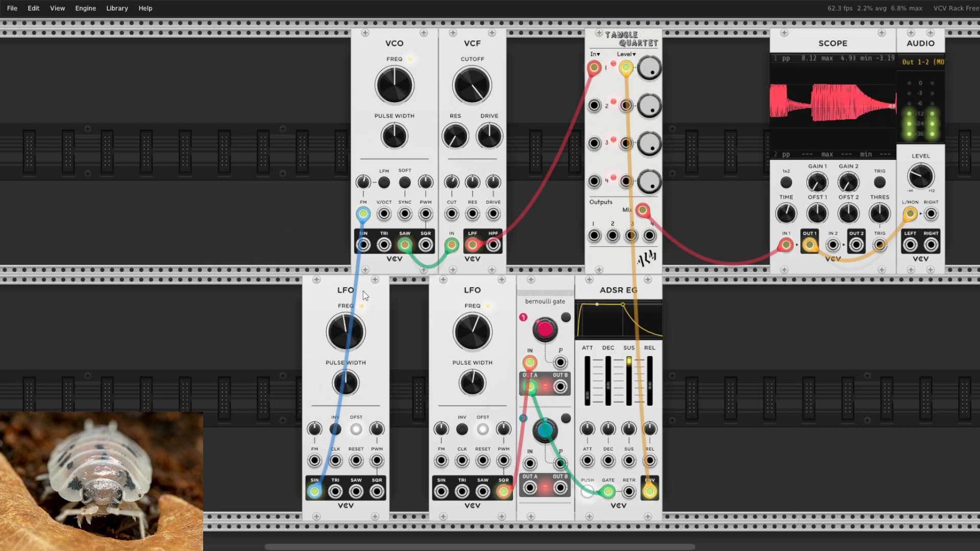
pyautogui.press('Delete')
# Turn down the Audio module's level and add the VCV S&H ASR module to the lower row
pyautogui.moveTo(914, 172); pyautogui.dragTo(913, 174)
pyautogui.press('Return')
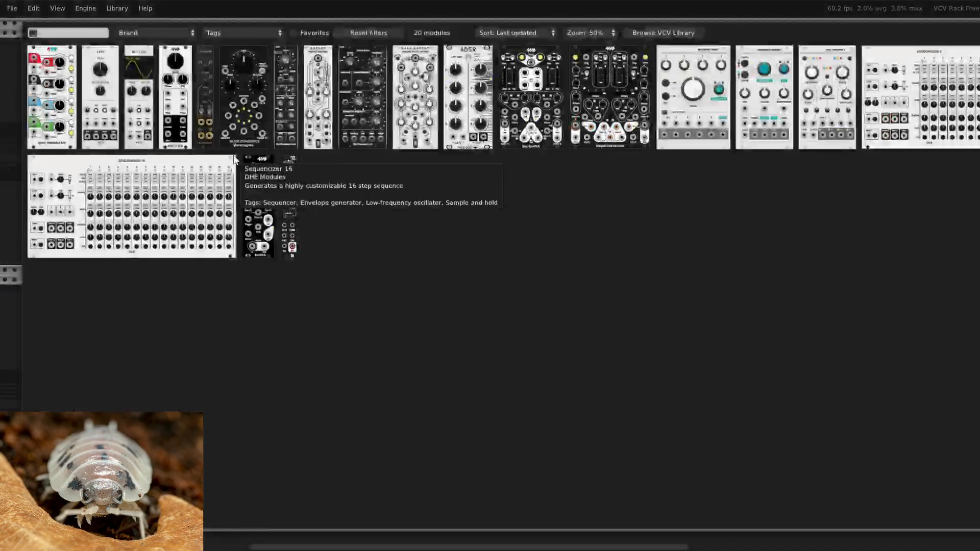
pyautogui.click(612, 265)
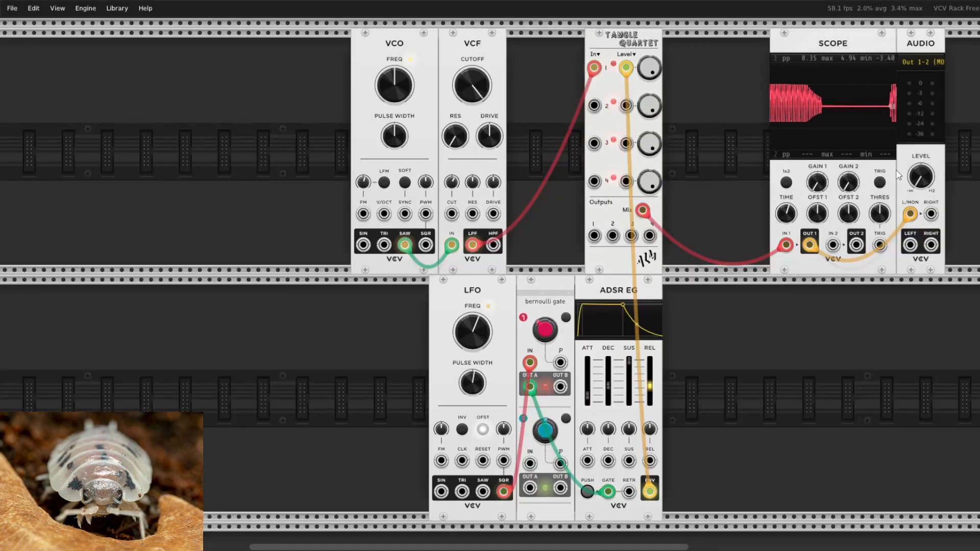
pyautogui.press('Return')
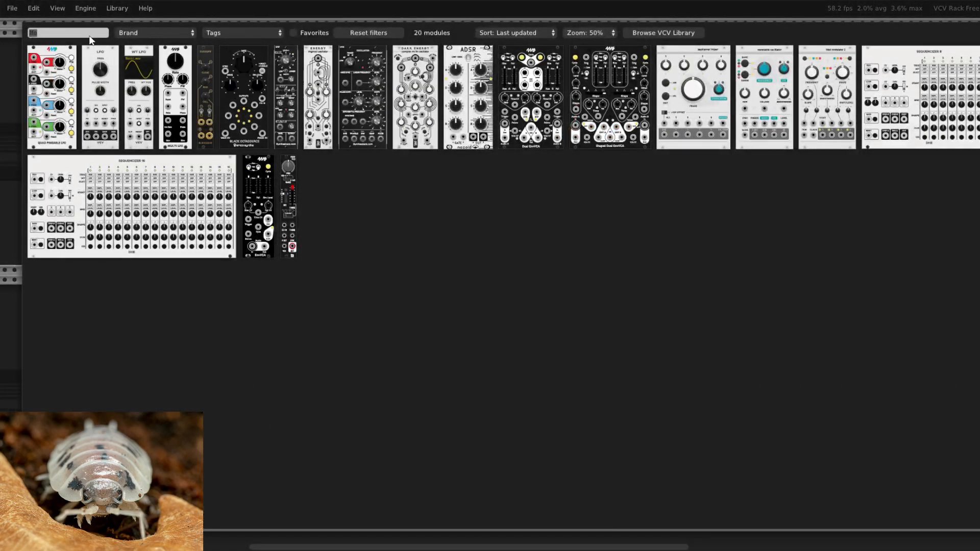
pyautogui.write('sa')
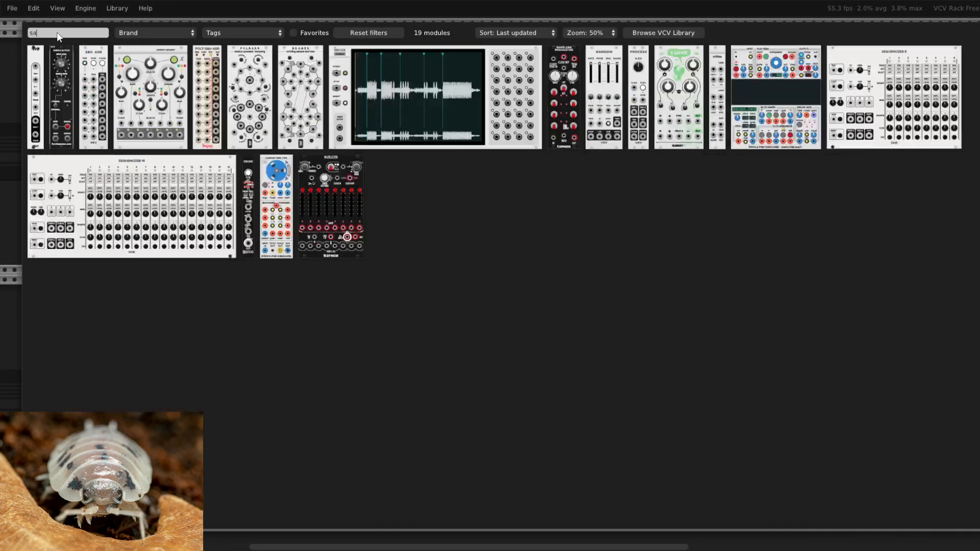
pyautogui.click(92, 56)
pyautogui.moveTo(894, 293); pyautogui.dragTo(247, 306)
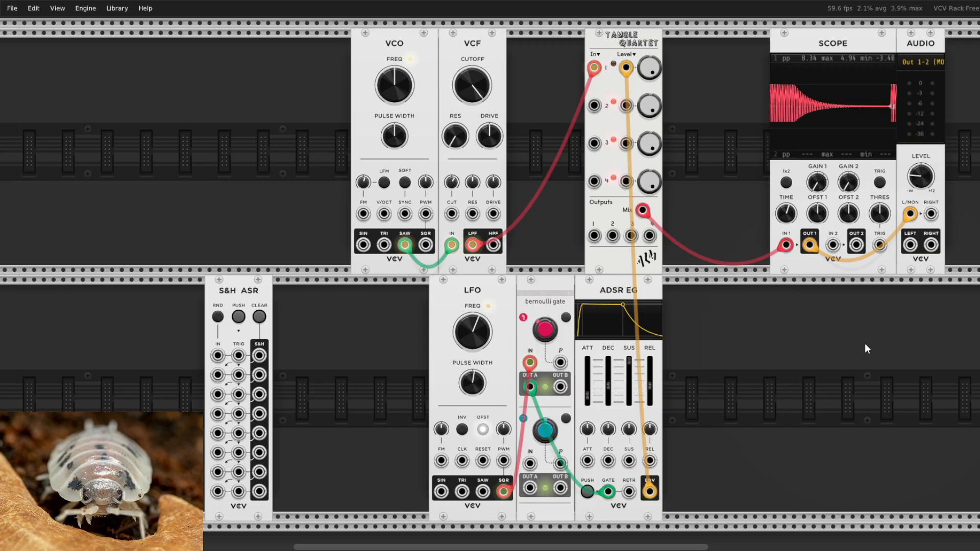
# Unplug the Scope and Audio inputs and patch the S&H ASR's first output into Scope IN 1, placing the module beneath the Scope
pyautogui.moveTo(786, 245); pyautogui.dragTo(778, 334)
pyautogui.moveTo(261, 305); pyautogui.dragTo(768, 305)
pyautogui.moveTo(910, 213); pyautogui.dragTo(918, 382)
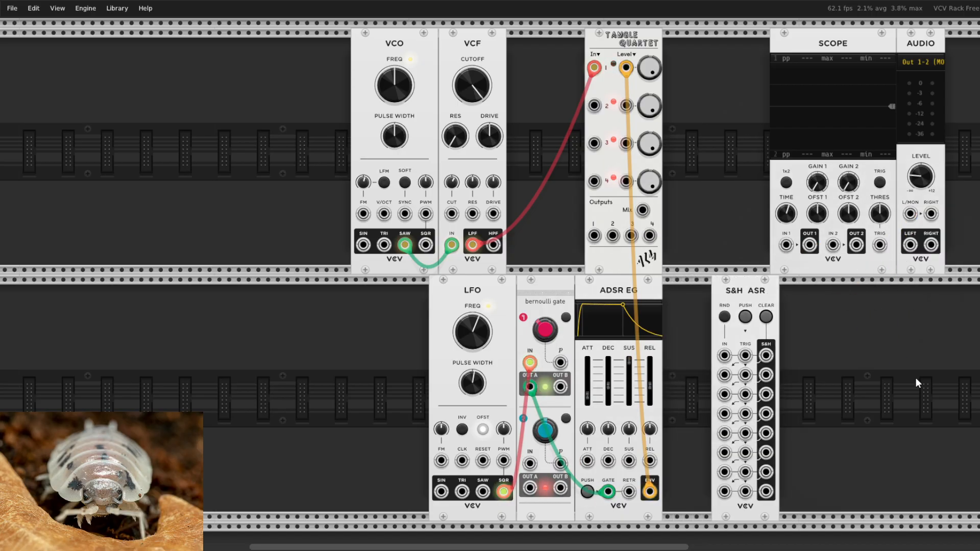
pyautogui.moveTo(765, 353)
pyautogui.mouseDown()
pyautogui.moveTo(791, 270)
pyautogui.moveTo(786, 245)
pyautogui.mouseUp()
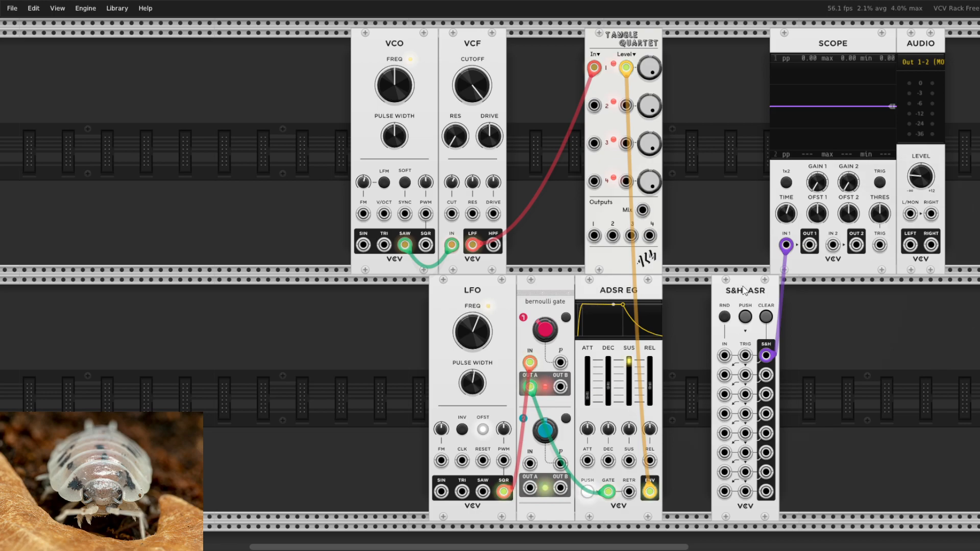
pyautogui.moveTo(743, 290); pyautogui.dragTo(803, 288)
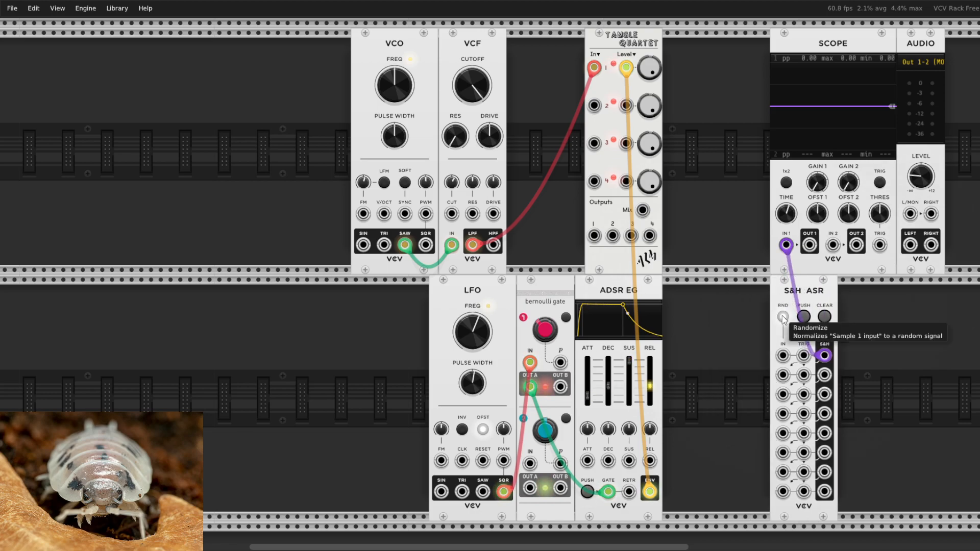
# Enable Randomize on the S&H ASR and manually trigger it repeatedly to sample new random voltages on the Scope
pyautogui.click(783, 317)
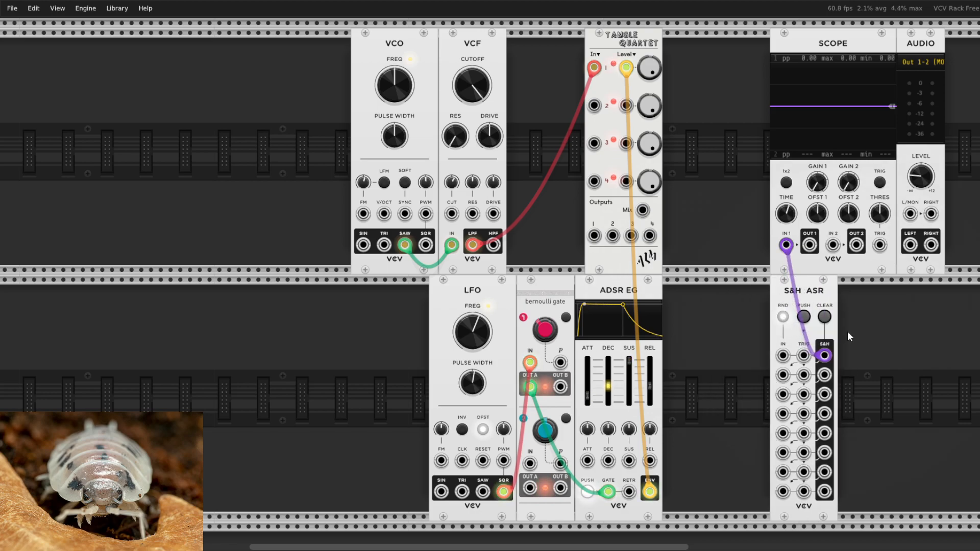
pyautogui.click(804, 317)
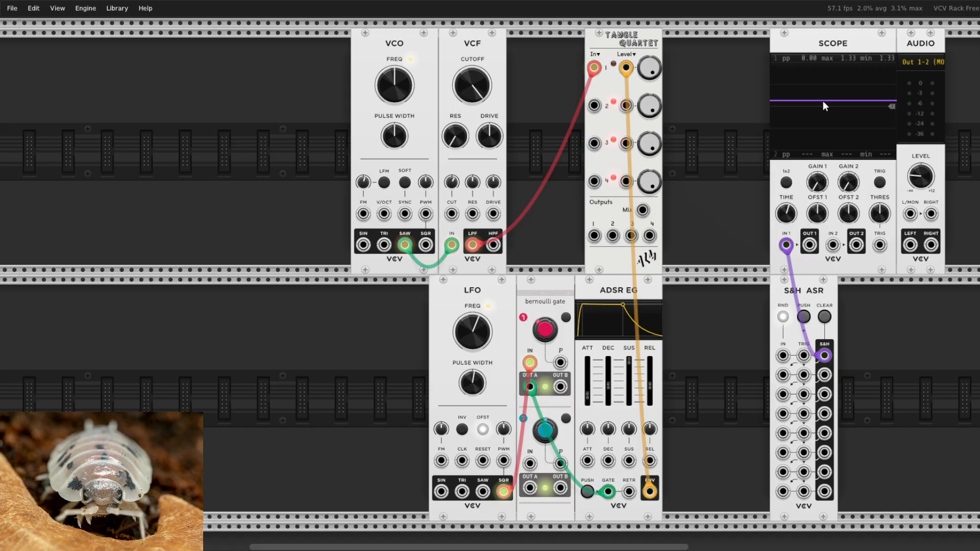
pyautogui.click(805, 317)
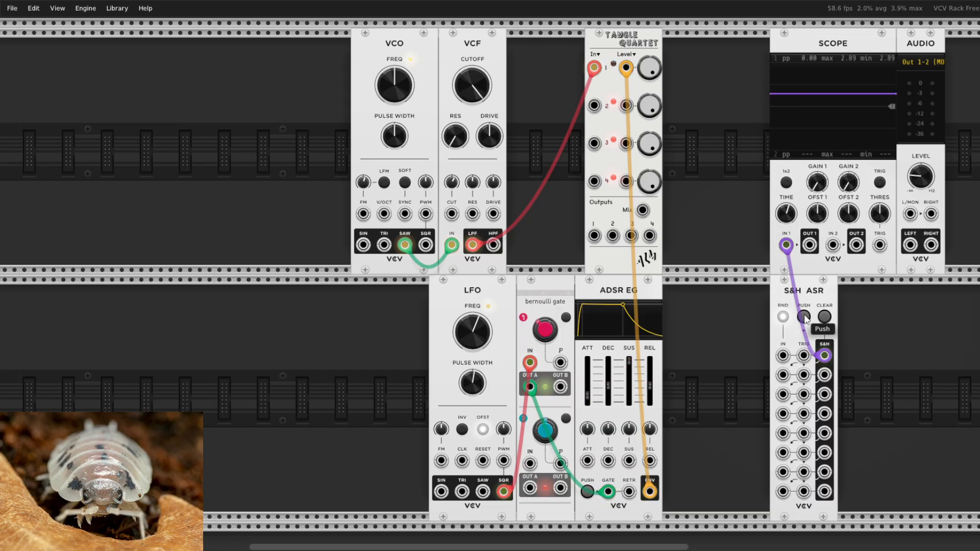
pyautogui.click(805, 317)
pyautogui.click(805, 317)
pyautogui.click(805, 317)
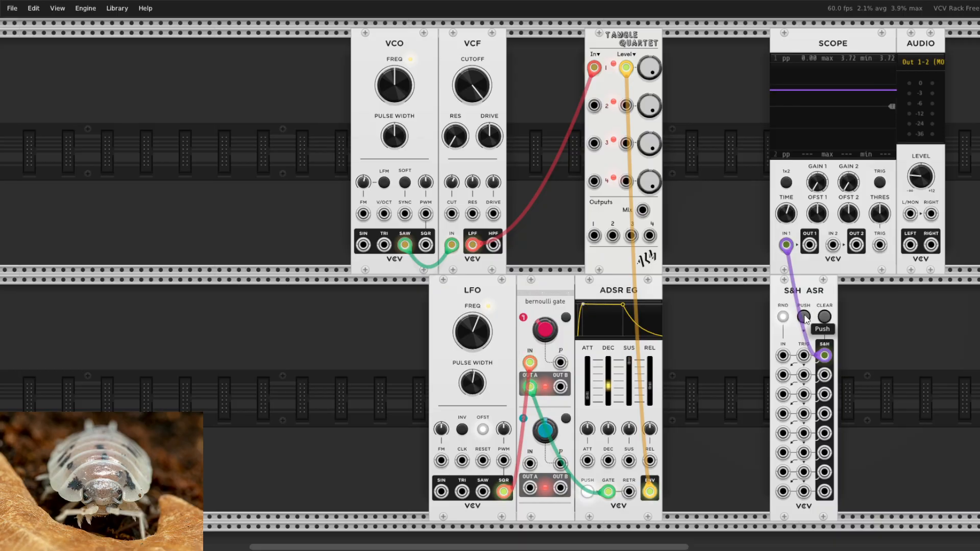
pyautogui.click(804, 317)
pyautogui.click(805, 317)
pyautogui.click(804, 317)
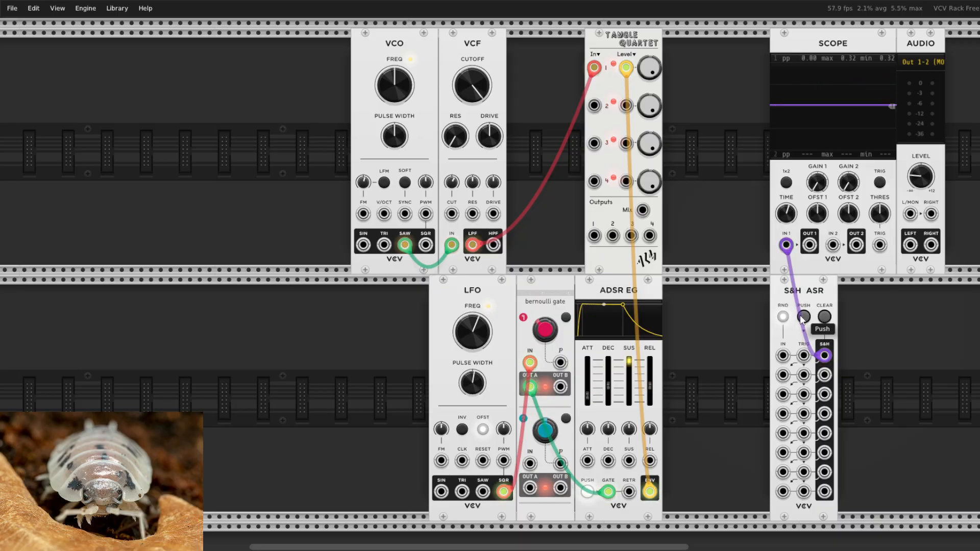
pyautogui.click(802, 317)
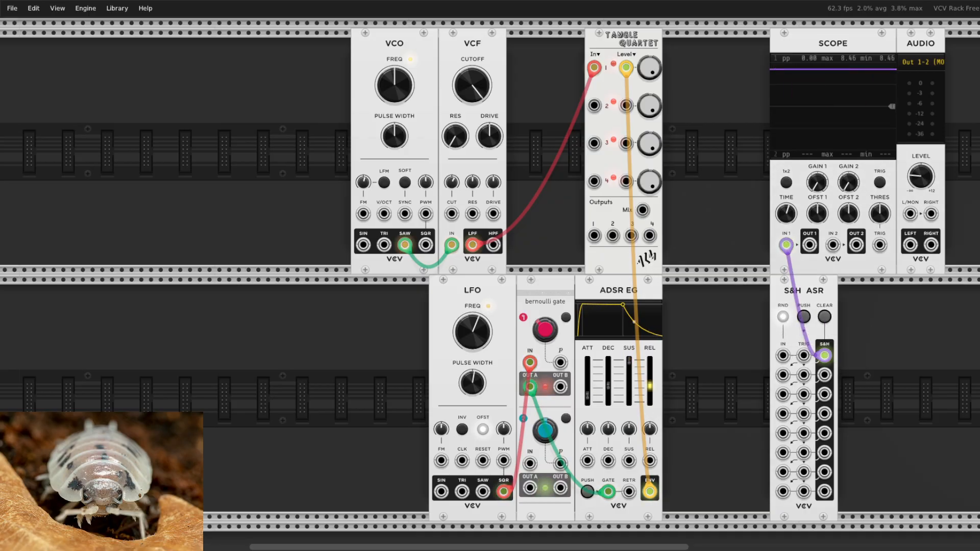
pyautogui.click(803, 319)
pyautogui.click(804, 322)
pyautogui.click(804, 323)
pyautogui.click(804, 323)
pyautogui.click(804, 322)
pyautogui.click(804, 322)
pyautogui.click(804, 322)
pyautogui.click(804, 322)
pyautogui.click(804, 322)
pyautogui.click(804, 323)
pyautogui.click(804, 323)
# Reroute the S&H output to the VCO's FM input, and patch the Tangle Quartet's mix output to the Audio's L/MON and the Scope's IN 1
pyautogui.moveTo(797, 298); pyautogui.dragTo(279, 299)
pyautogui.moveTo(786, 244); pyautogui.dragTo(363, 214)
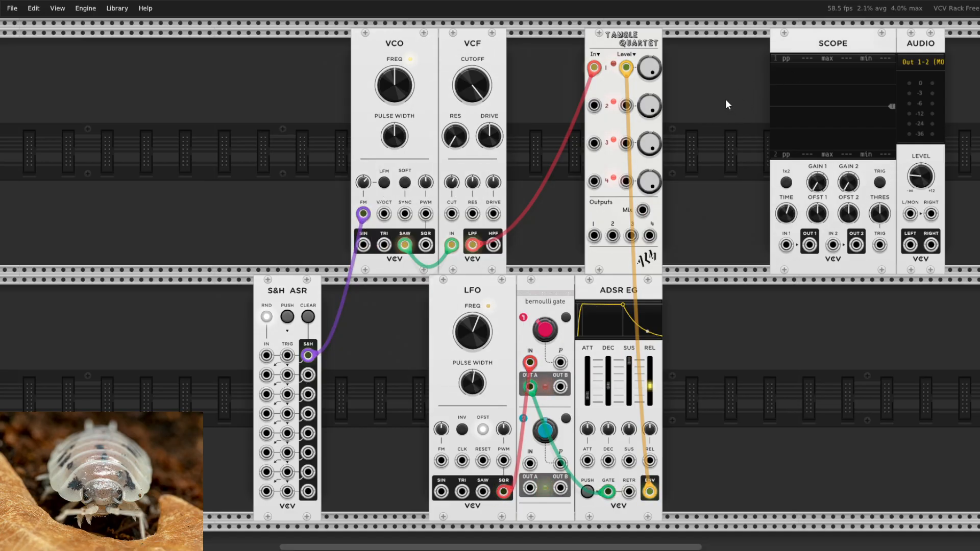
pyautogui.moveTo(642, 210); pyautogui.dragTo(910, 214)
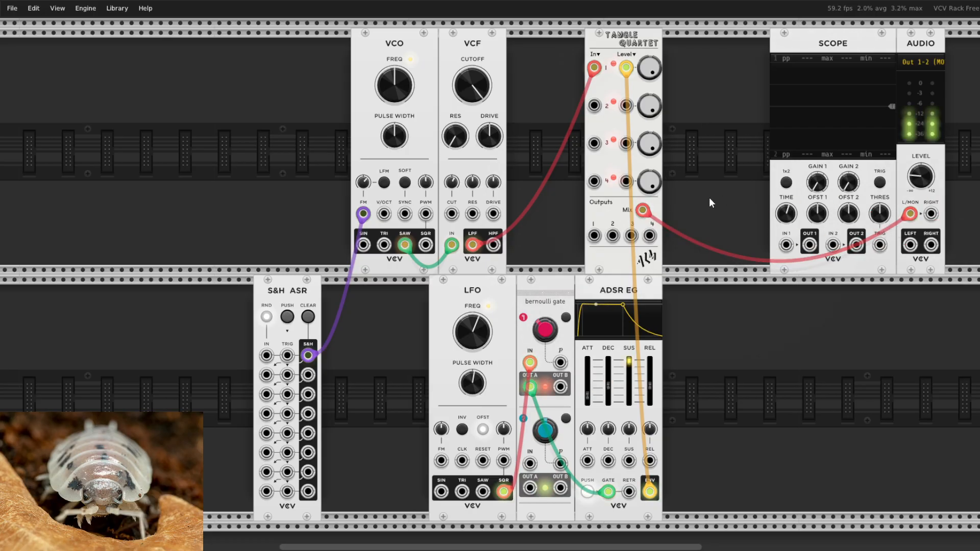
pyautogui.moveTo(643, 210); pyautogui.dragTo(786, 245)
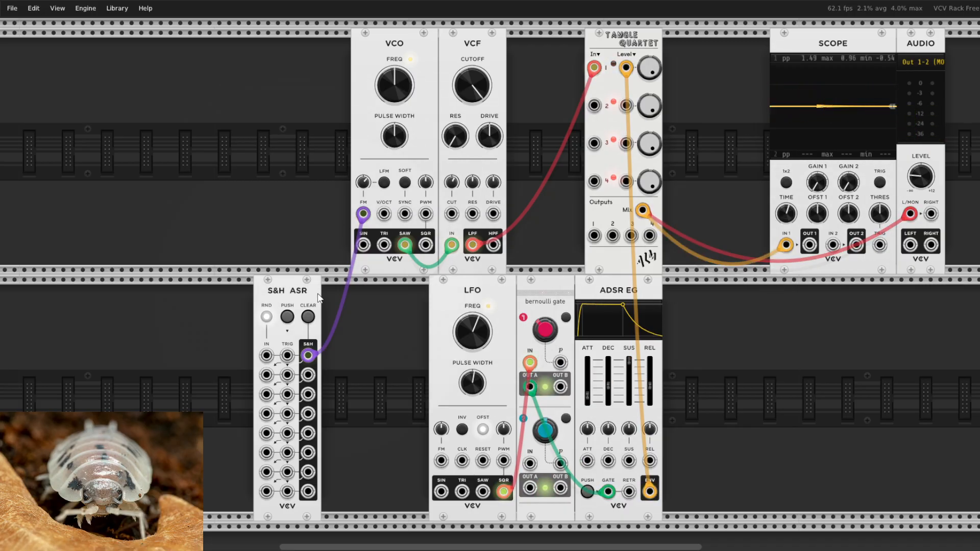
# Set the VCO's frequency modulation amount to about 30.4% and manually trigger the S&H ASR to sample new random pitches
pyautogui.moveTo(363, 182); pyautogui.dragTo(363, 183)
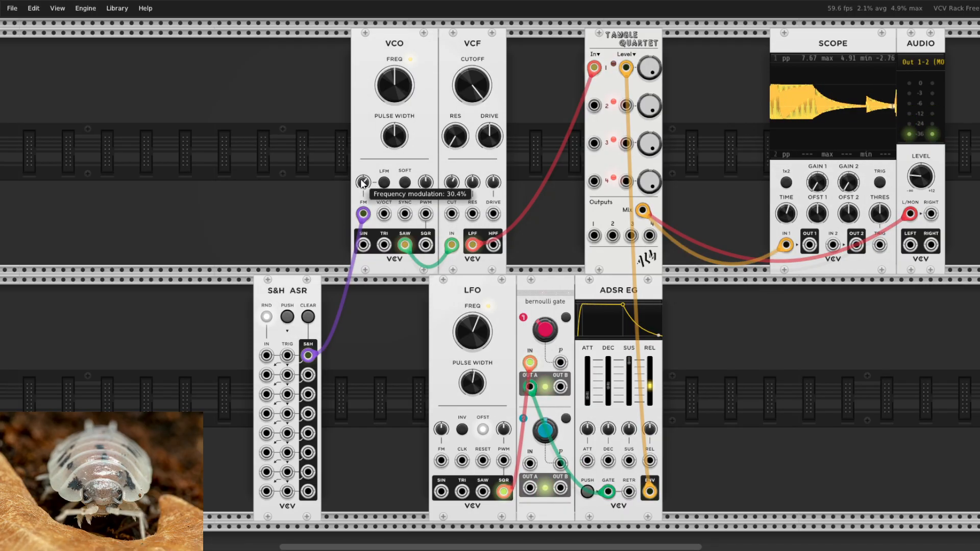
pyautogui.click(287, 317)
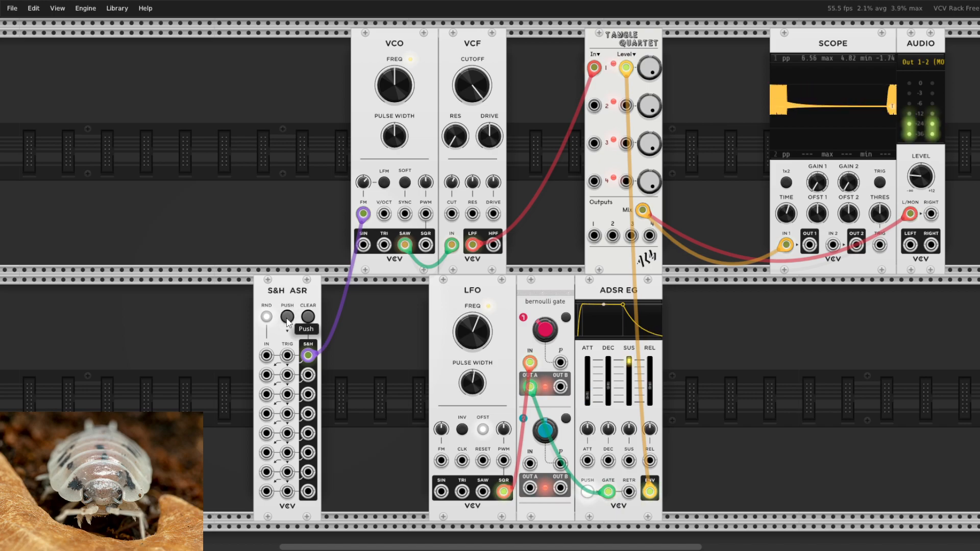
pyautogui.click(288, 318)
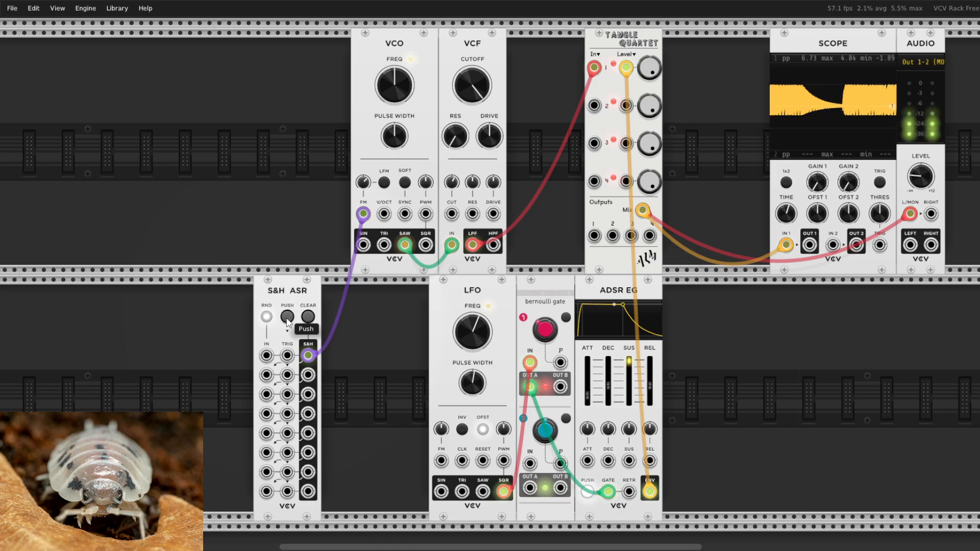
# Manually trigger the S&H ASR three more times to sample new random pitches for the VCO
pyautogui.click(288, 317)
pyautogui.click(287, 319)
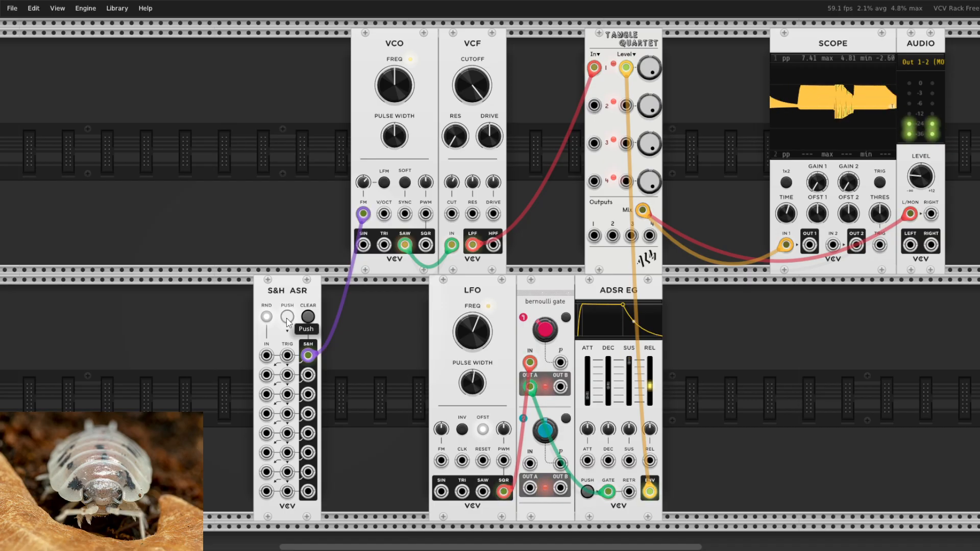
pyautogui.click(287, 318)
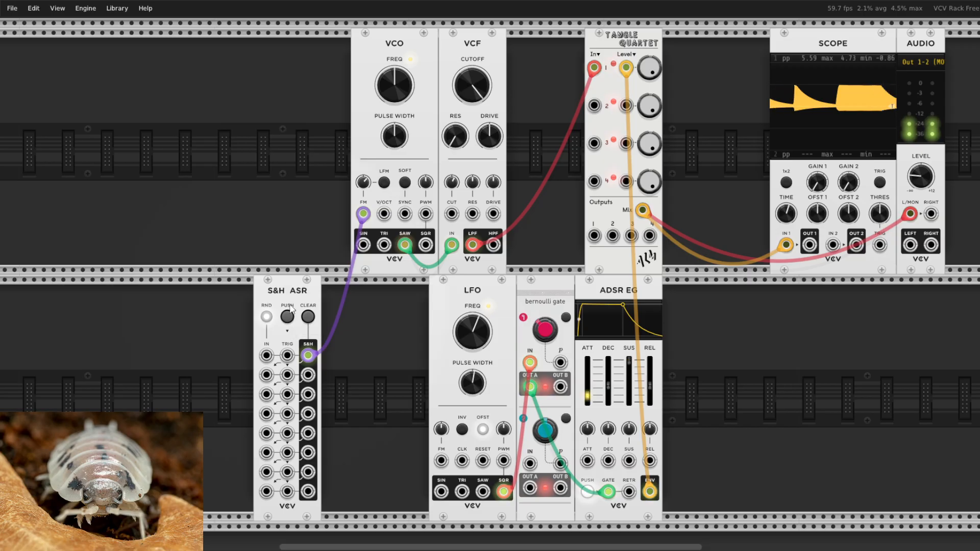
# Add a second LFO directly beside the repositioned S&H ASR and patch its SQR output into the S&H ASR's first TRIG input
pyautogui.moveTo(296, 290)
pyautogui.mouseDown()
pyautogui.moveTo(266, 292)
pyautogui.moveTo(313, 292)
pyautogui.mouseUp()
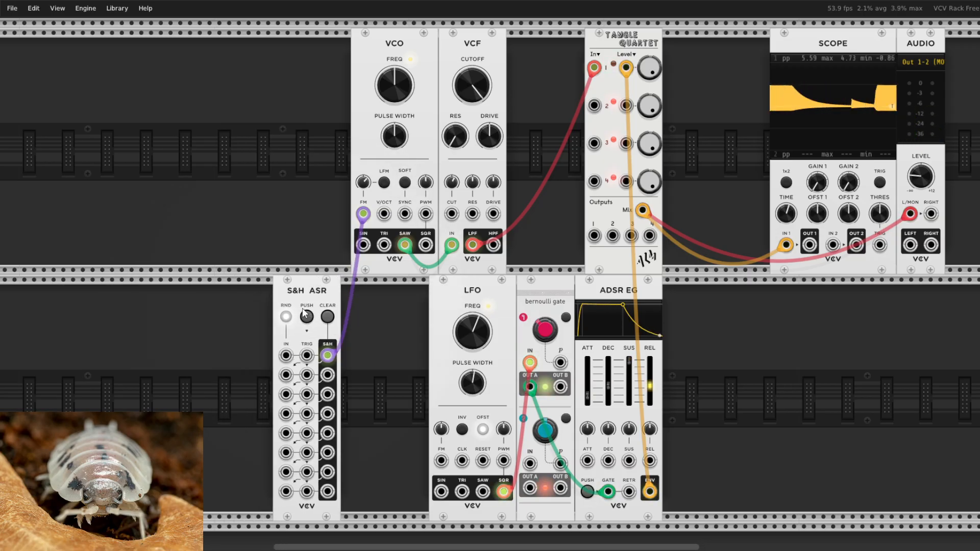
pyautogui.rightClick(167, 167)
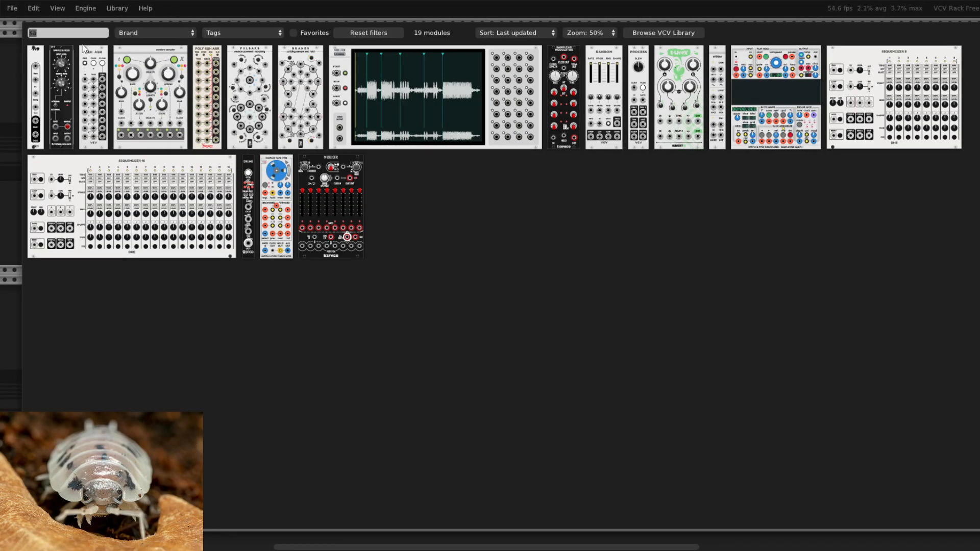
pyautogui.write('lfo')
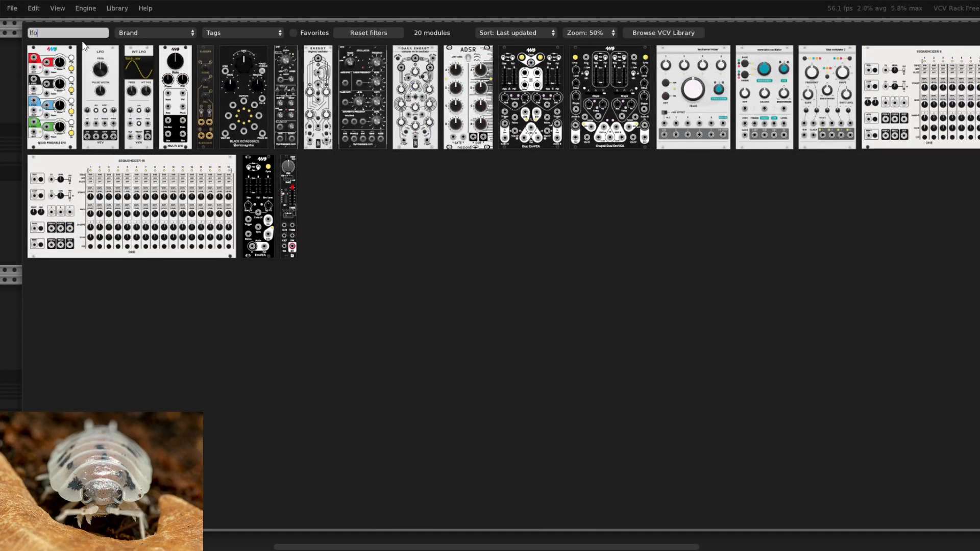
pyautogui.click(111, 58)
pyautogui.moveTo(301, 191); pyautogui.dragTo(273, 404)
pyautogui.moveTo(260, 491); pyautogui.dragTo(307, 356)
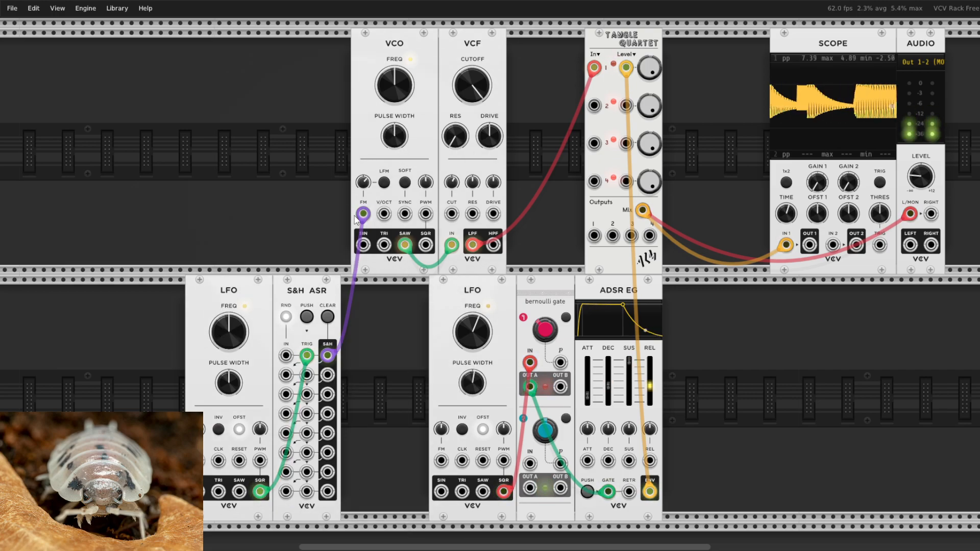
# Raise the new LFO's frequency to about 13.9 Hz and then 39.8 Hz, and turn it down to a slow rate
pyautogui.moveTo(229, 331); pyautogui.dragTo(229, 291)
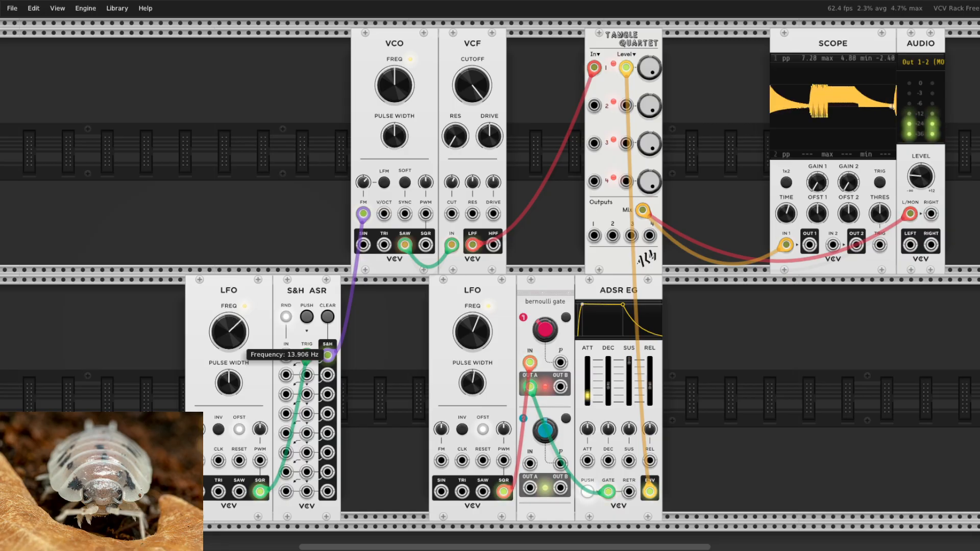
pyautogui.moveTo(229, 331); pyautogui.dragTo(229, 306)
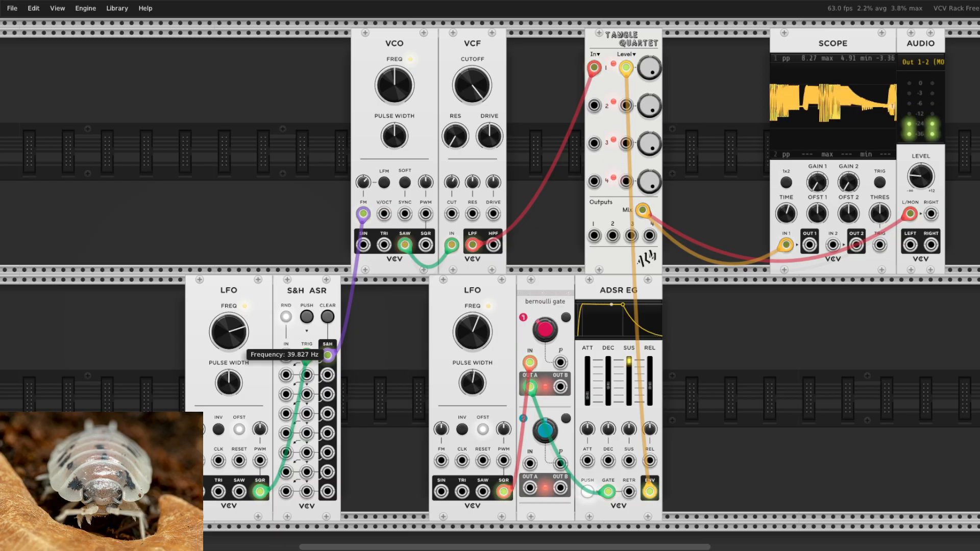
pyautogui.moveTo(229, 306); pyautogui.dragTo(229, 342)
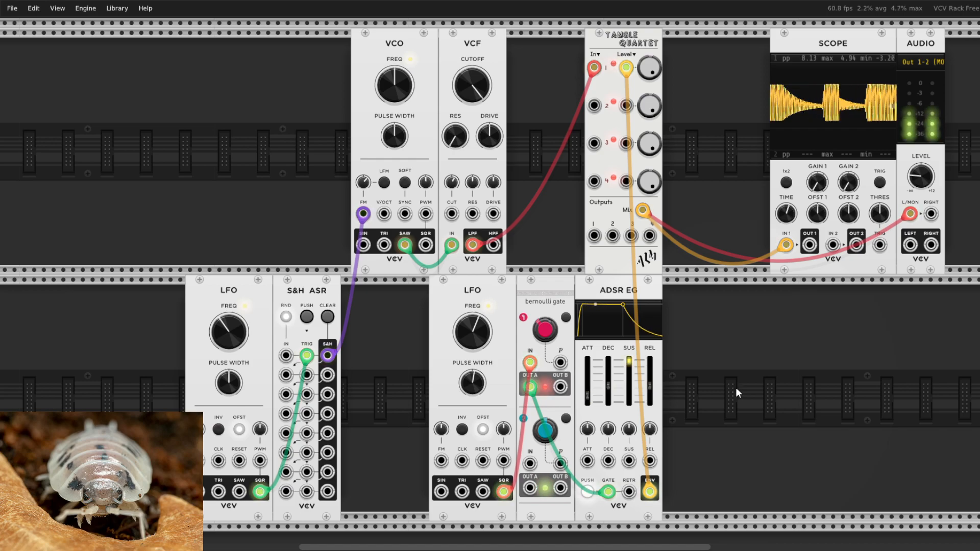
# Switch Randomize off on the S&H ASR and turn it back on to compare the resulting pitches
pyautogui.moveTo(922, 178)
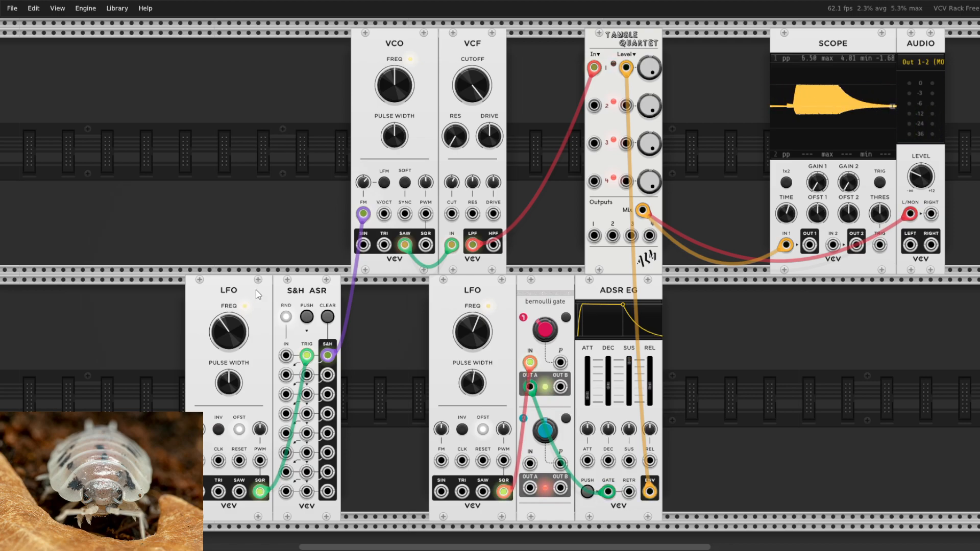
pyautogui.click(287, 317)
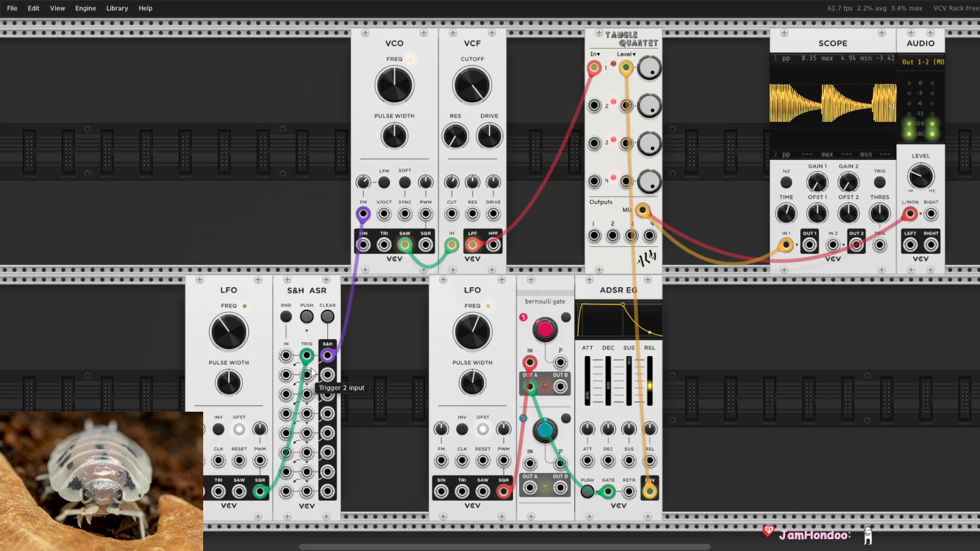
pyautogui.click(287, 317)
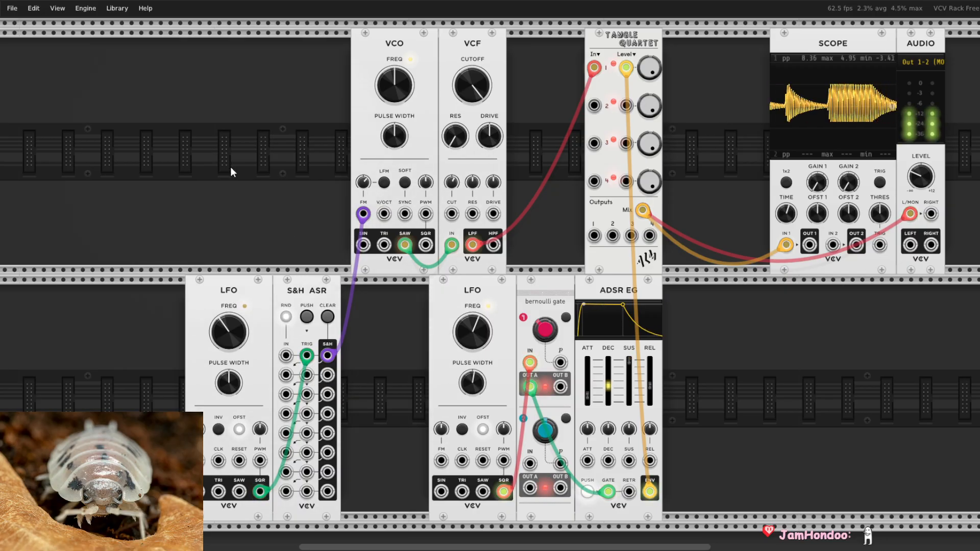
# Start a new patch and reposition the Audio module slightly inward on the upper row
pyautogui.click(13, 9)
pyautogui.moveTo(23, 45)
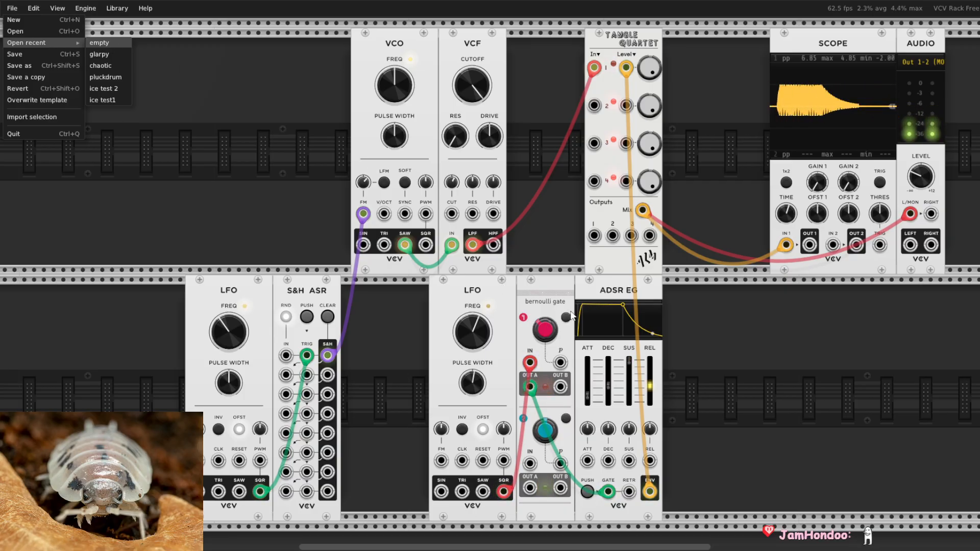
pyautogui.hotkey('ctrl', 'n')
pyautogui.moveTo(975, 46); pyautogui.dragTo(920, 48)
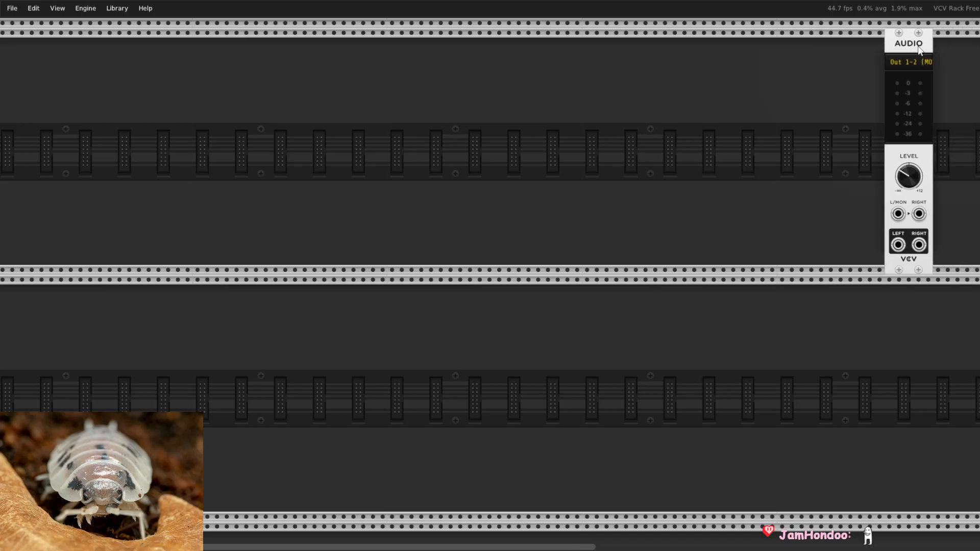
# Search the module library for clock, add the Moffenzeef Count module and place it at the start of the upper row
pyautogui.rightClick(536, 166)
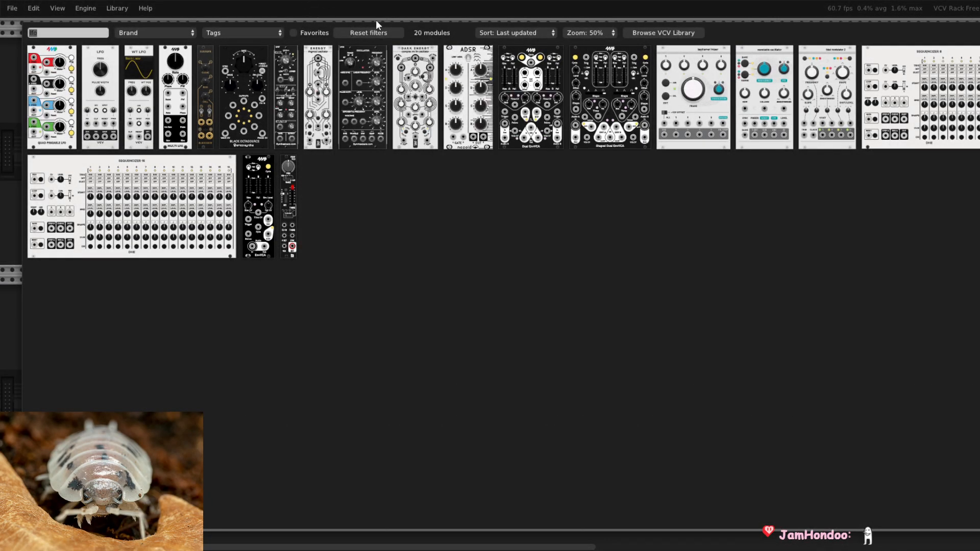
pyautogui.click(376, 32)
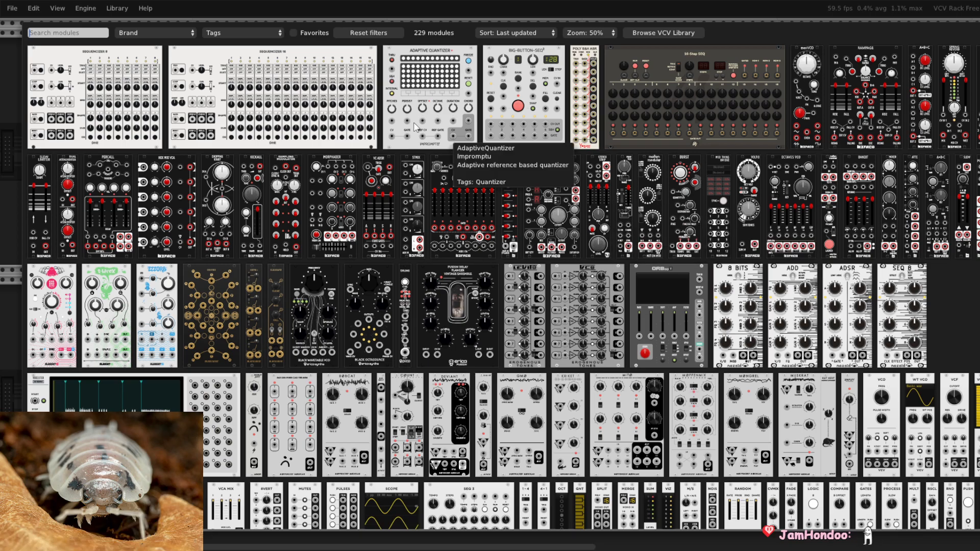
pyautogui.write('clo')
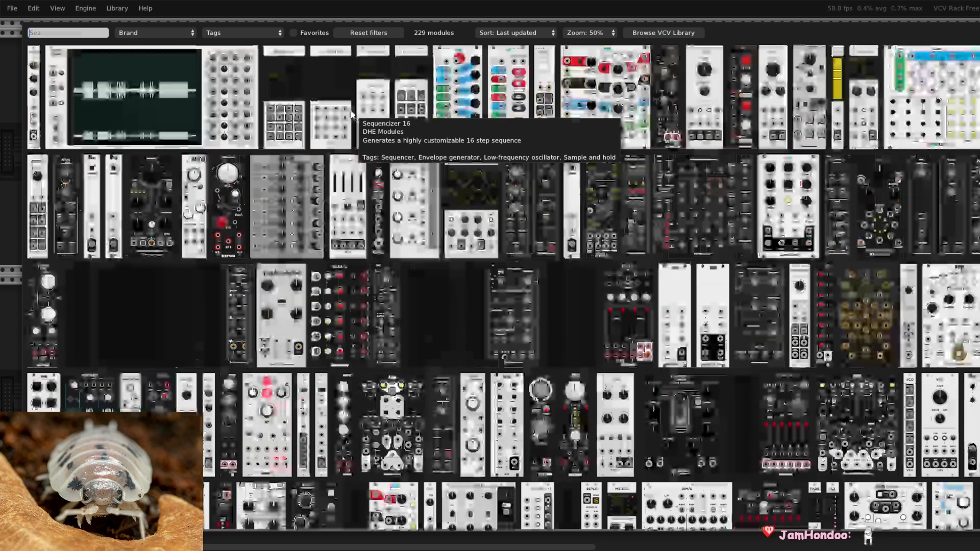
pyautogui.write('ck')
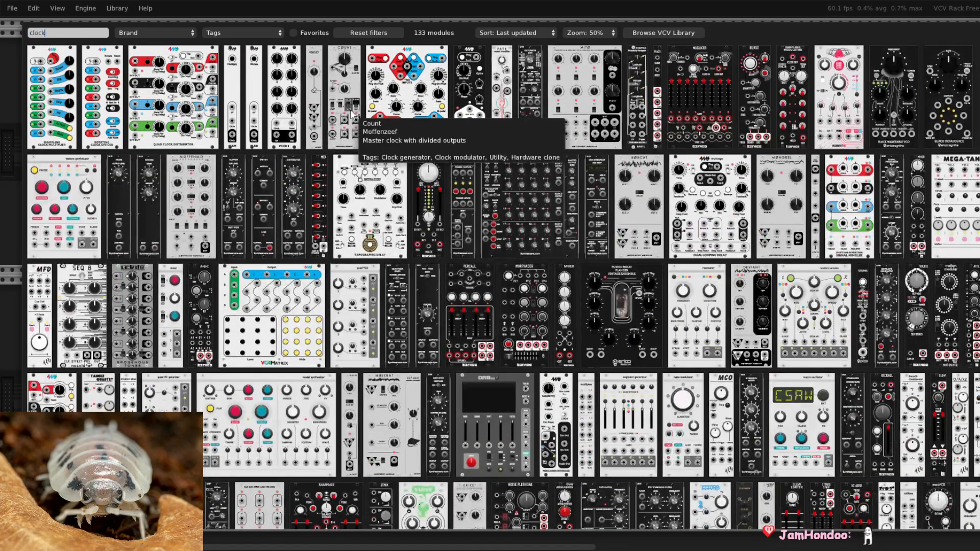
pyautogui.click(356, 59)
pyautogui.moveTo(559, 44); pyautogui.dragTo(181, 62)
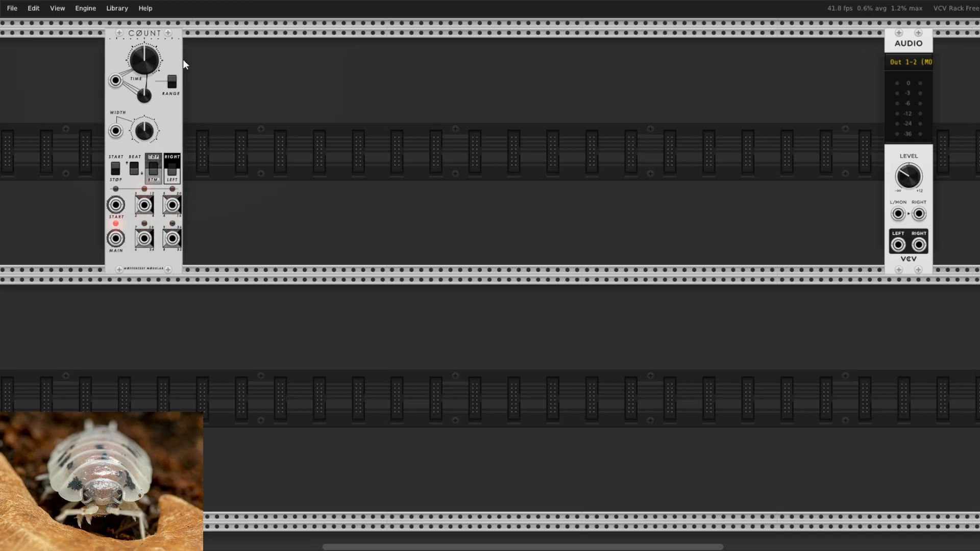
# Add a VCV Scope and place it directly beside the Audio module on the upper row
pyautogui.rightClick(371, 91)
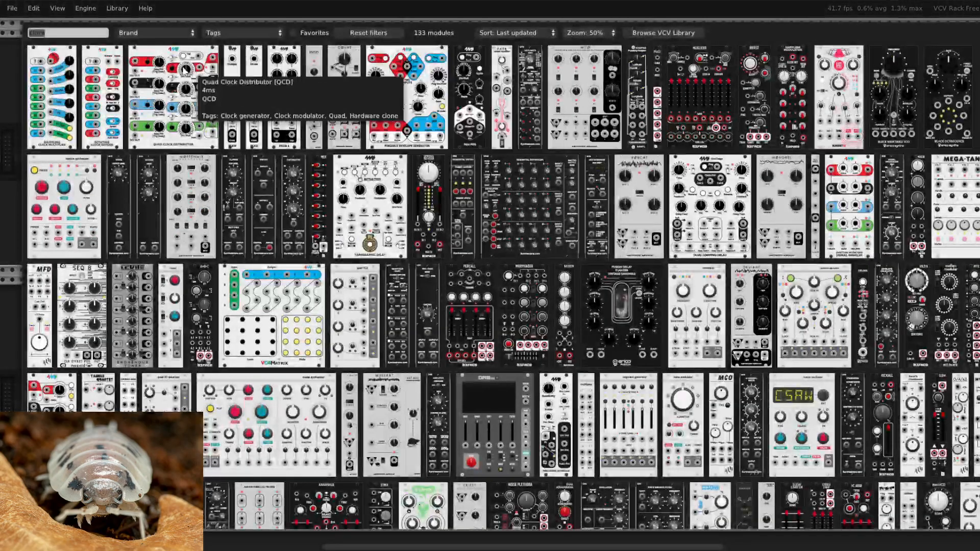
pyautogui.write('sc')
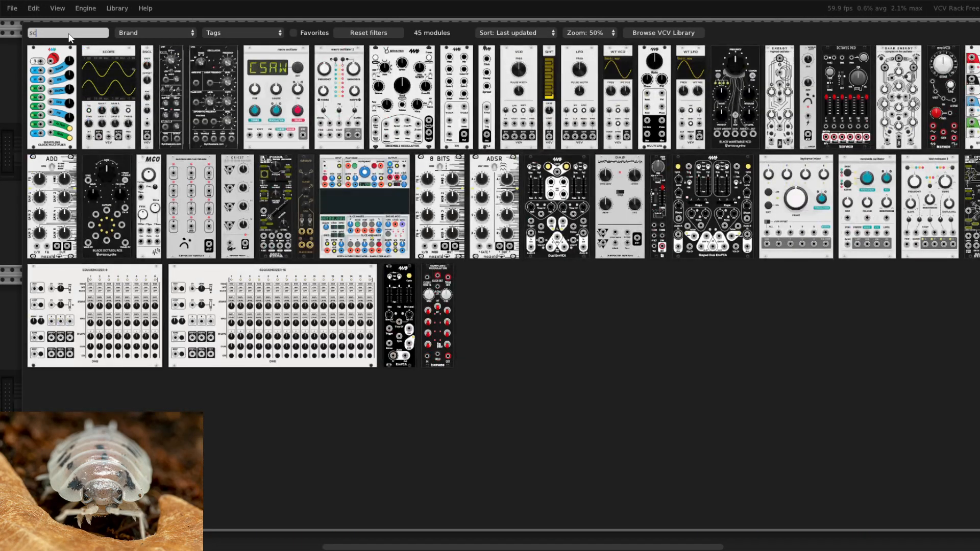
pyautogui.write('ope')
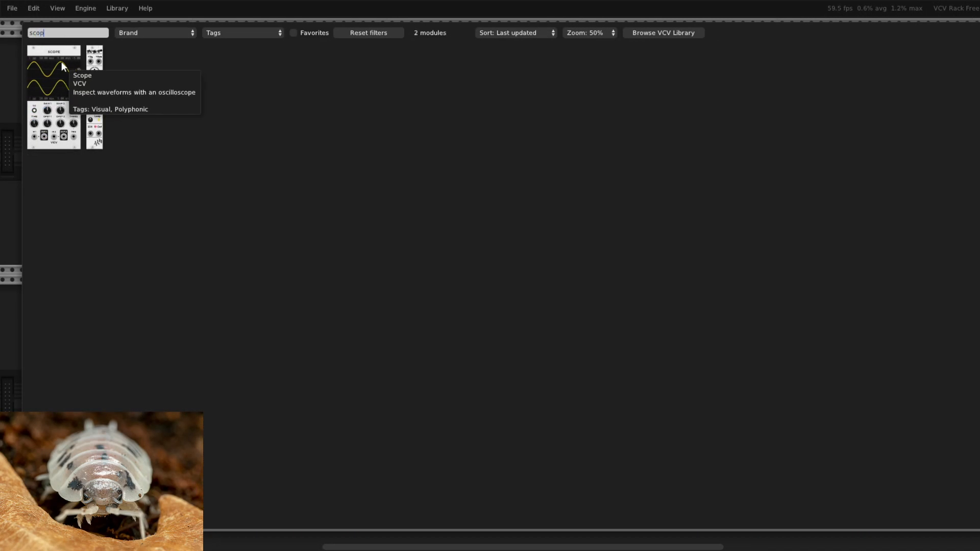
pyautogui.click(63, 52)
pyautogui.moveTo(559, 46); pyautogui.dragTo(855, 34)
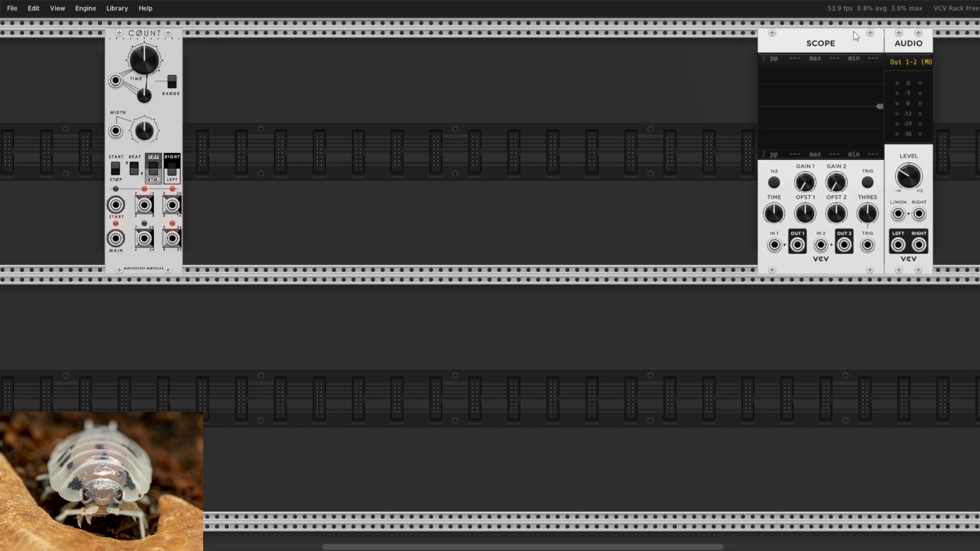
# Compare Count's Main Gate and divided gate outputs on Scope IN 1, moving the cable between them and finally unplugging it
pyautogui.moveTo(115, 238); pyautogui.dragTo(774, 246)
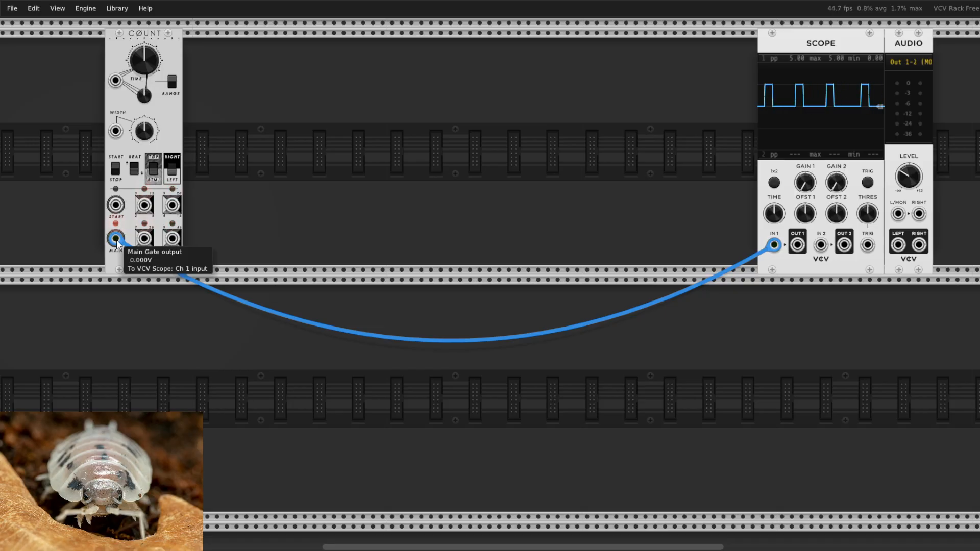
pyautogui.moveTo(116, 238); pyautogui.dragTo(144, 204)
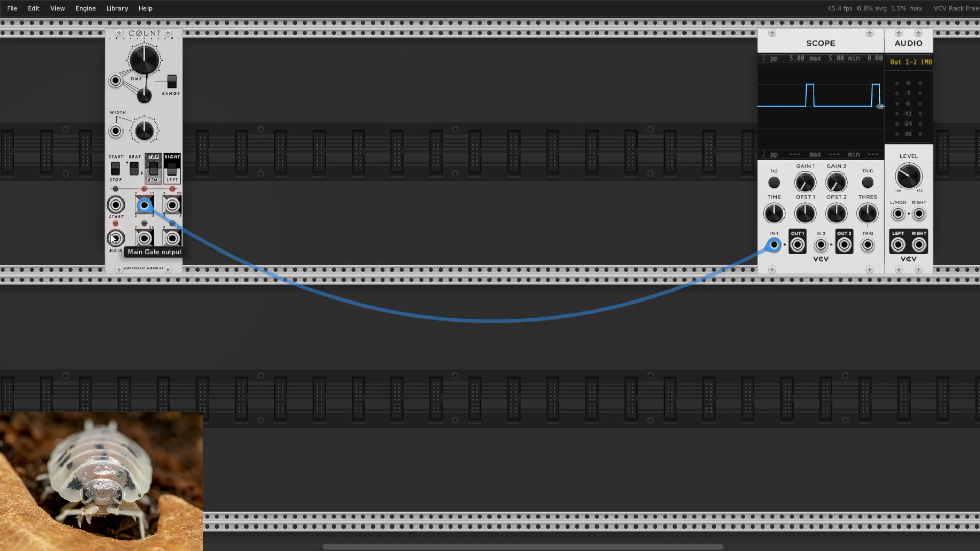
pyautogui.moveTo(145, 205); pyautogui.dragTo(172, 205)
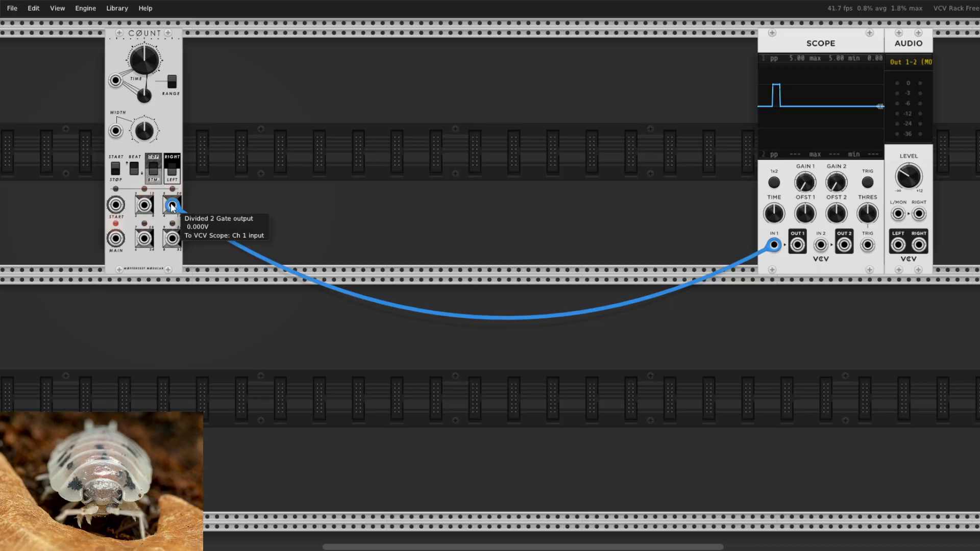
pyautogui.moveTo(172, 205)
pyautogui.mouseDown()
pyautogui.moveTo(143, 235)
pyautogui.moveTo(164, 239)
pyautogui.mouseUp()
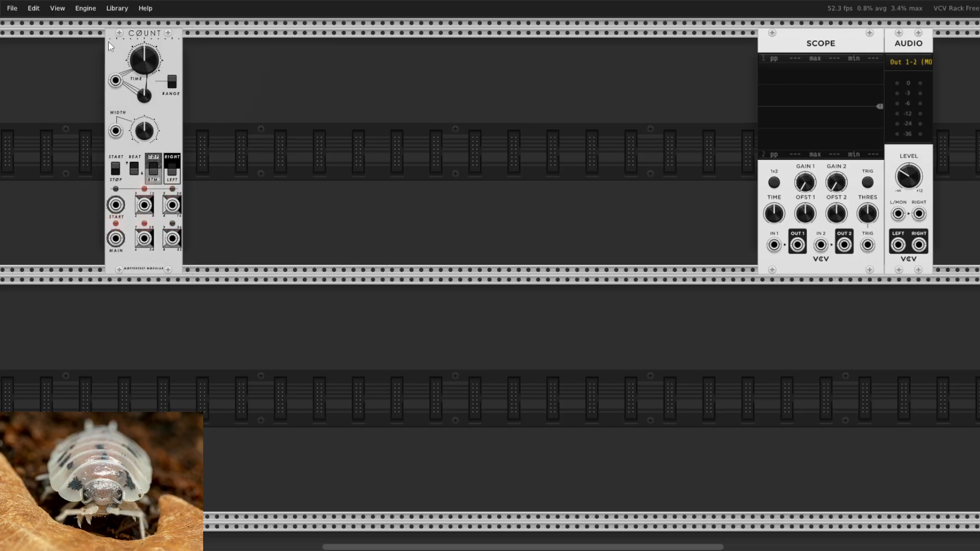
# Search the module library for drum, add the Bastl Crust module and place it to the right of Count with a gap between them
pyautogui.moveTo(147, 73)
pyautogui.rightClick(302, 141)
pyautogui.click(337, 32)
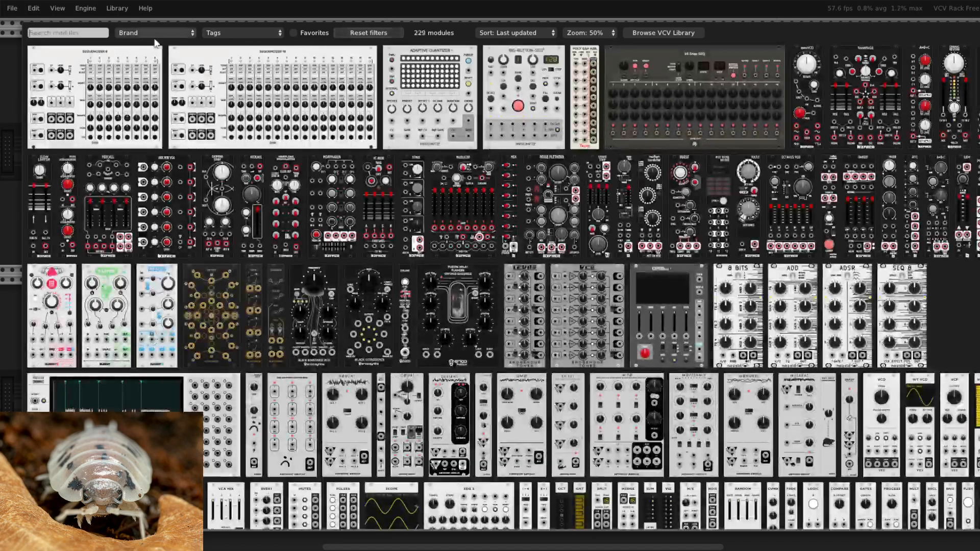
pyautogui.write('drum')
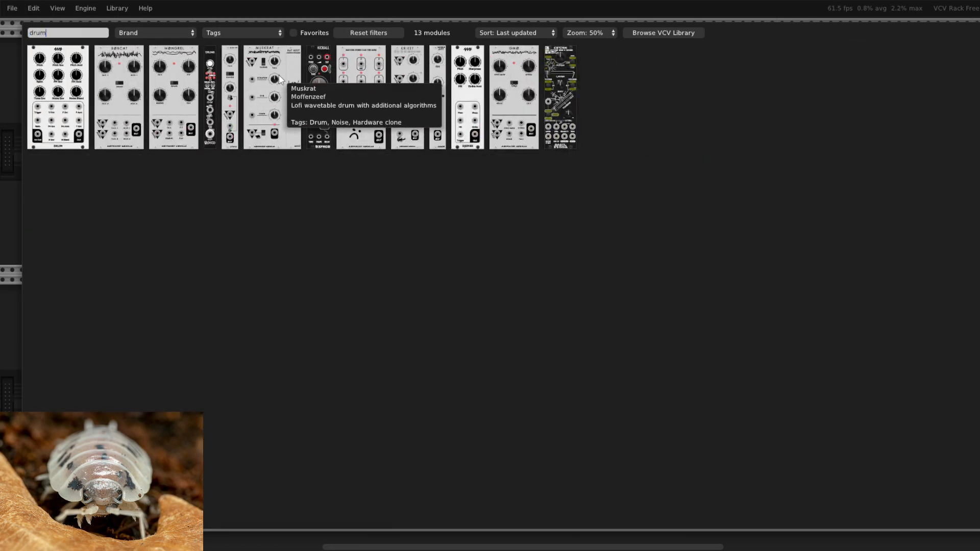
pyautogui.click(549, 48)
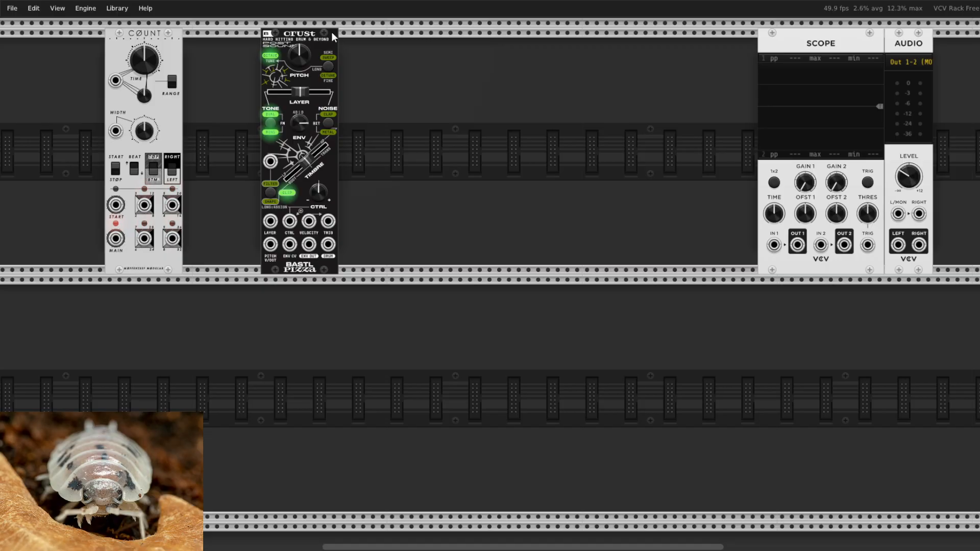
pyautogui.moveTo(319, 75); pyautogui.dragTo(242, 36)
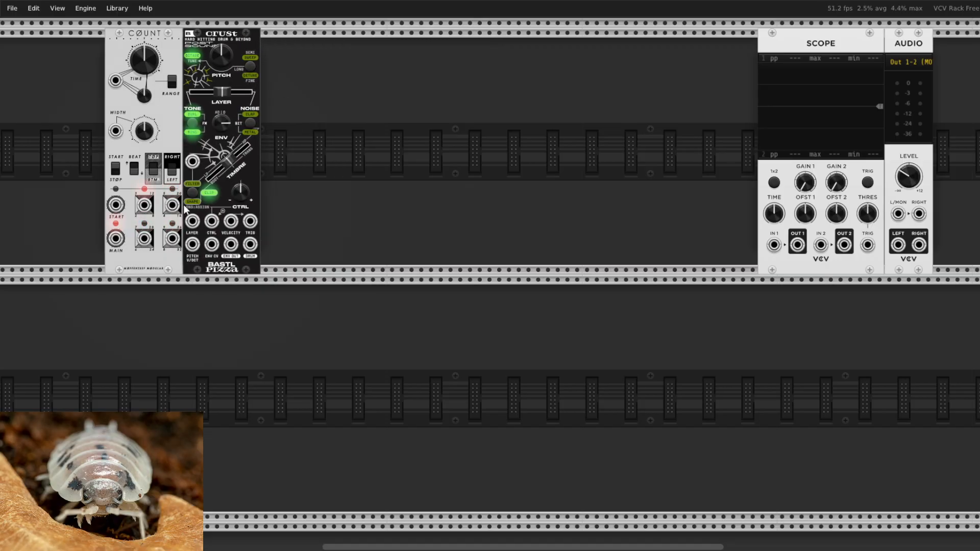
pyautogui.moveTo(144, 205); pyautogui.dragTo(231, 203)
pyautogui.moveTo(256, 41); pyautogui.dragTo(339, 44)
# Search the module library for alm and add a Tangle Quartet between Crust and the Scope
pyautogui.press('Return')
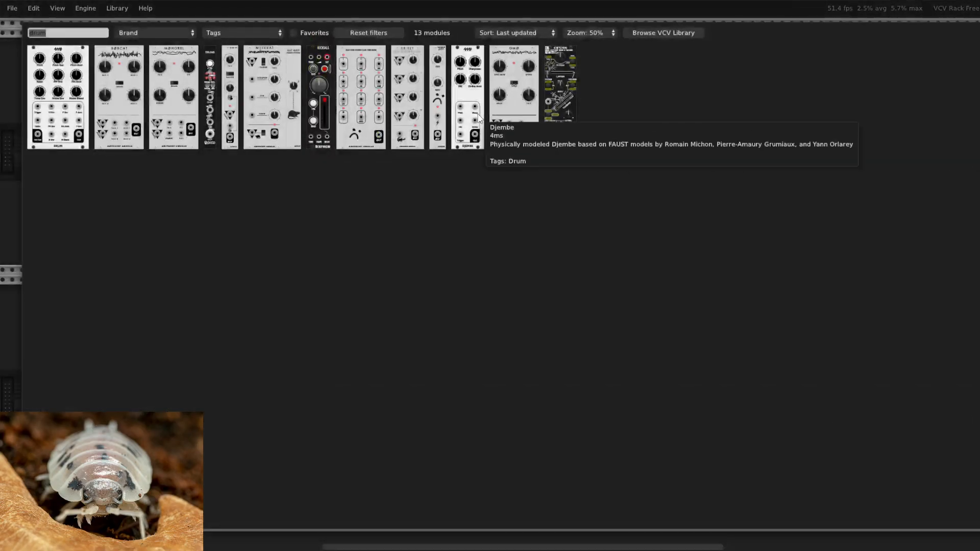
pyautogui.click(369, 33)
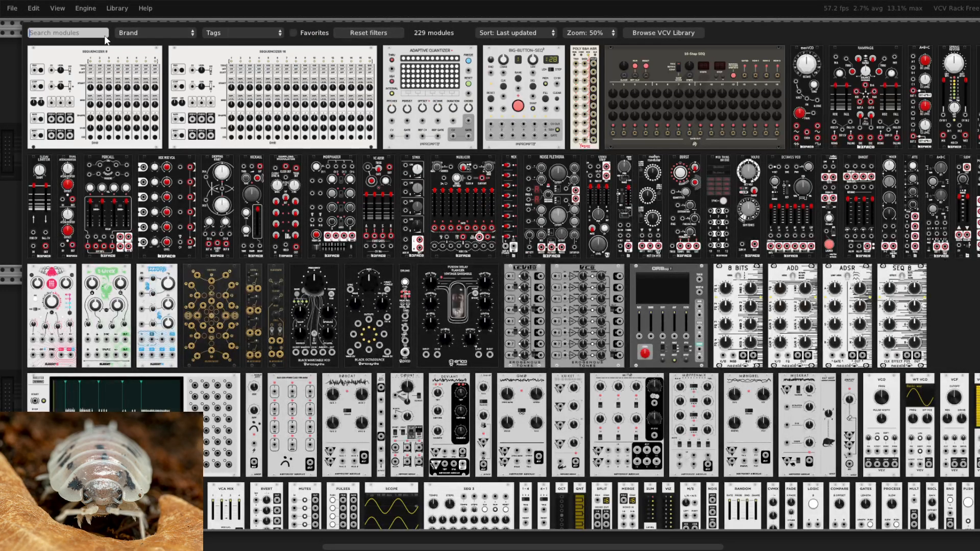
pyautogui.write('alm')
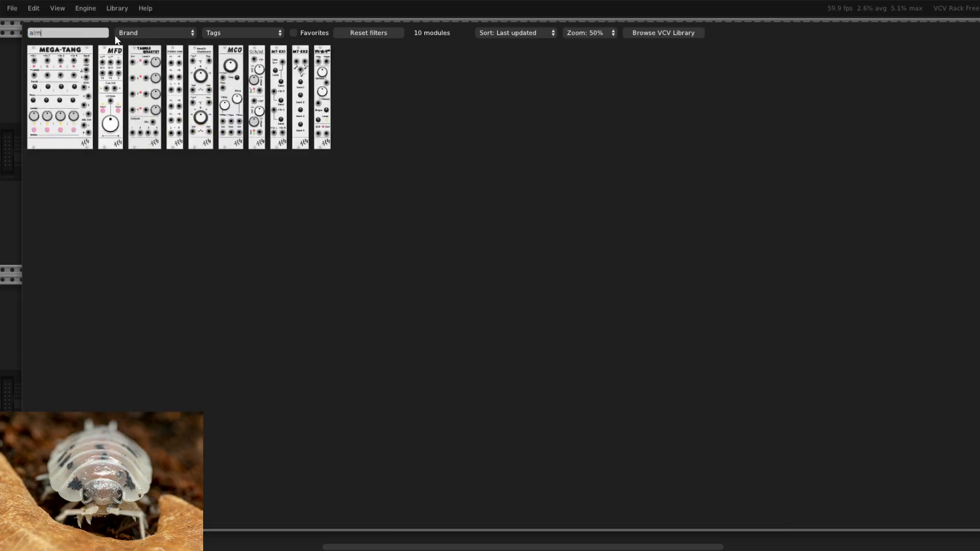
pyautogui.click(147, 54)
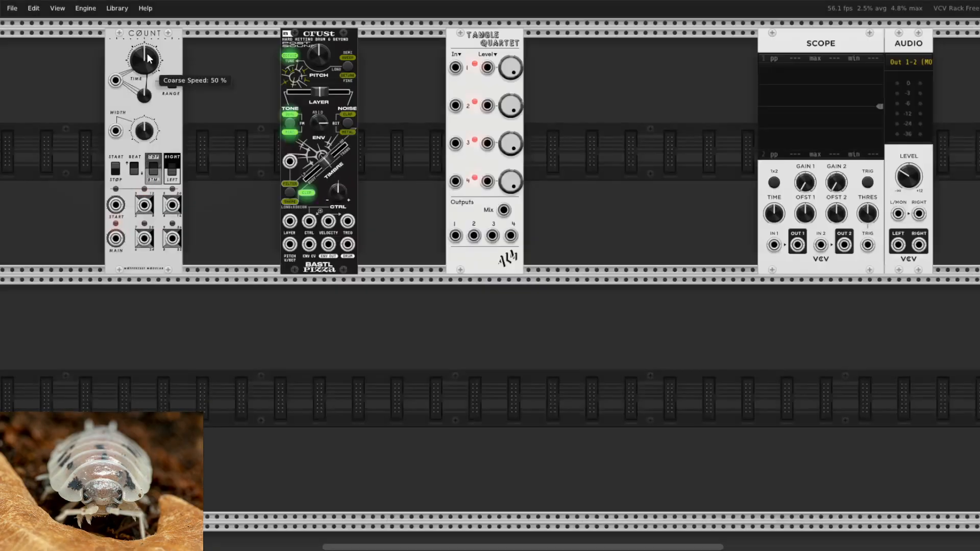
# Place Tangle Quartet directly beside the Scope and patch its Mix output to Scope IN 1 and Audio L/MON
pyautogui.moveTo(507, 47); pyautogui.dragTo(746, 49)
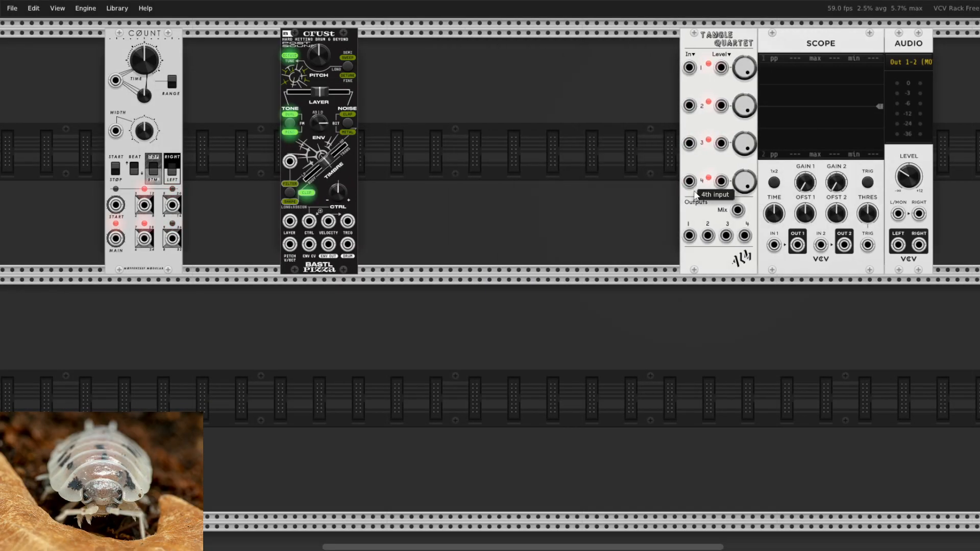
pyautogui.moveTo(737, 210); pyautogui.dragTo(773, 245)
pyautogui.moveTo(738, 210); pyautogui.dragTo(897, 214)
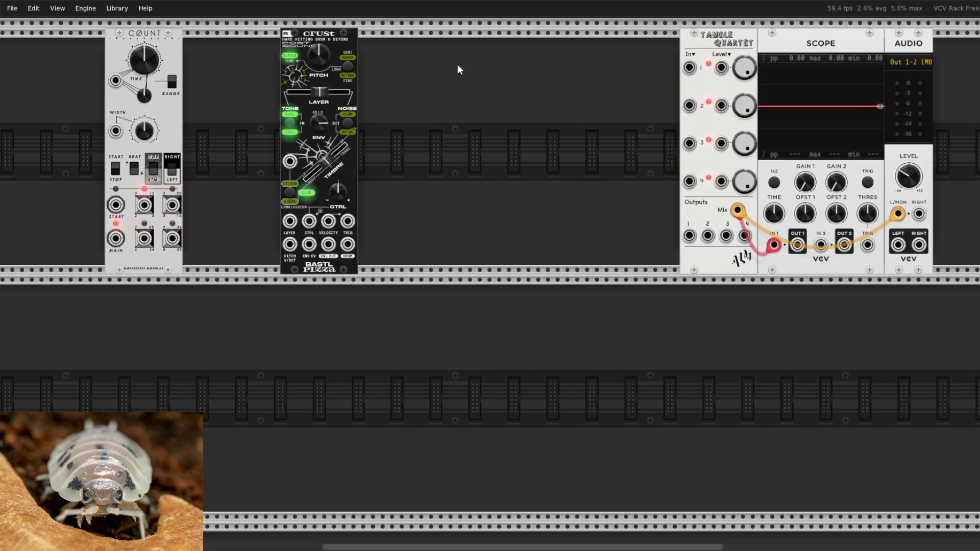
# Move Crust nearer to Tangle Quartet, patching its Drum output to input 1 and Count's Divided 2 Gate output to its TRIG input
pyautogui.moveTo(342, 39); pyautogui.dragTo(546, 57)
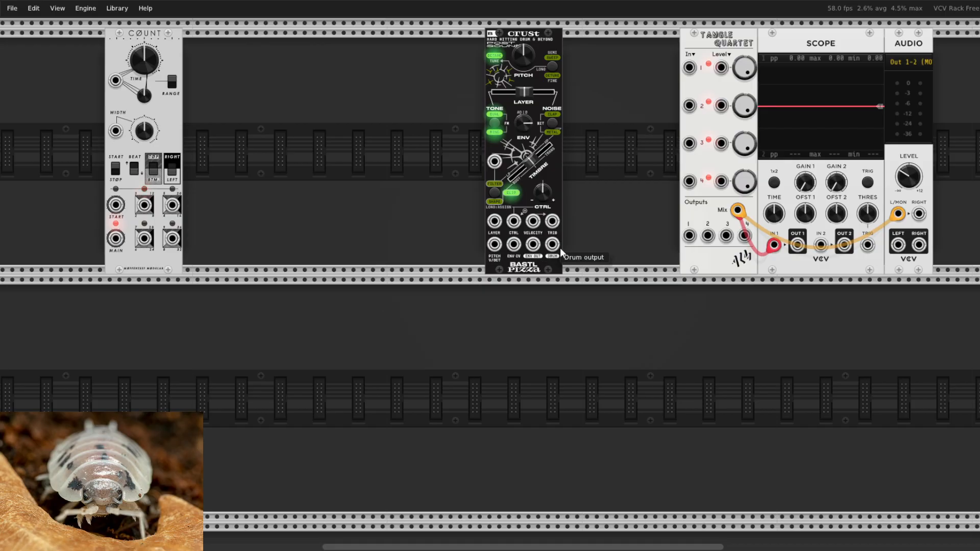
pyautogui.moveTo(552, 244); pyautogui.dragTo(689, 68)
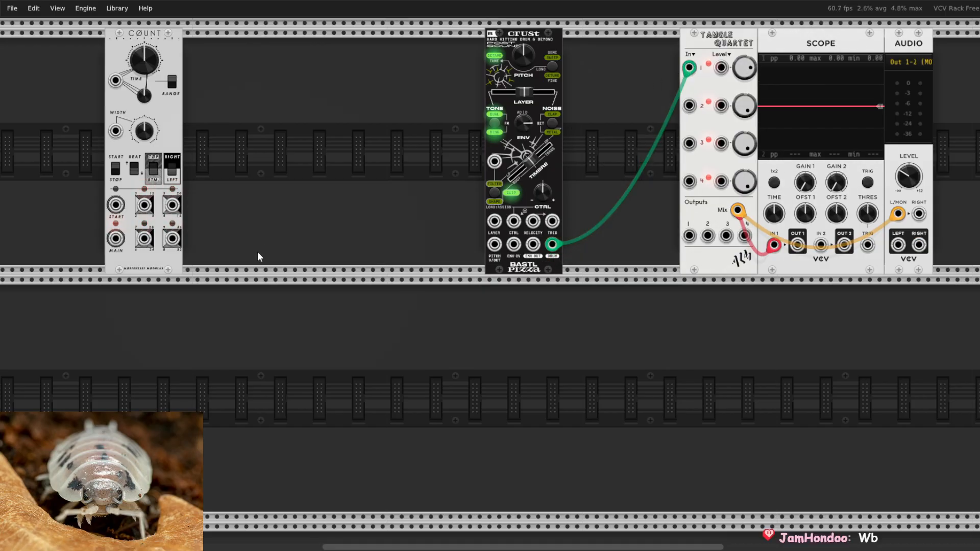
pyautogui.moveTo(171, 205); pyautogui.dragTo(552, 221)
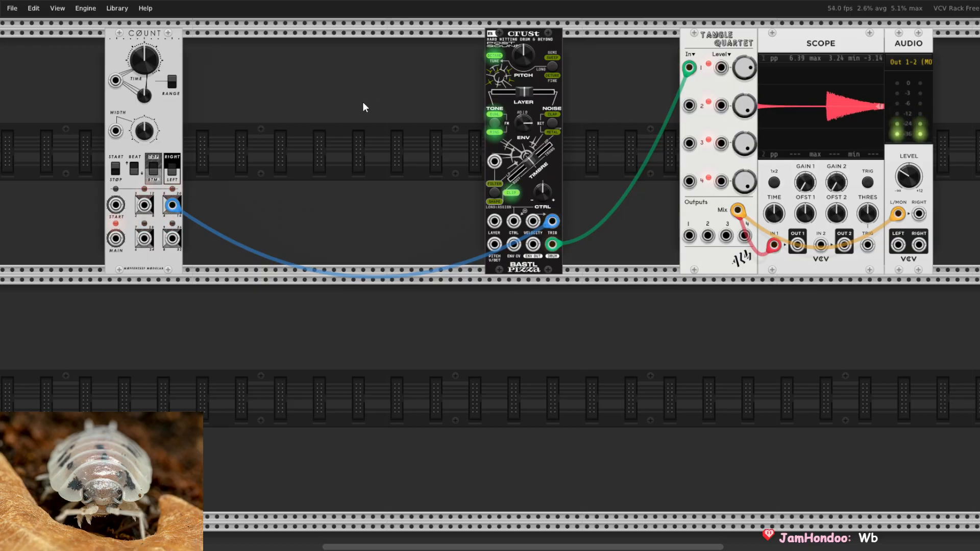
# Try Crust's Layer fader towards the tone side, then set it right of centre towards noise
pyautogui.moveTo(523, 59)
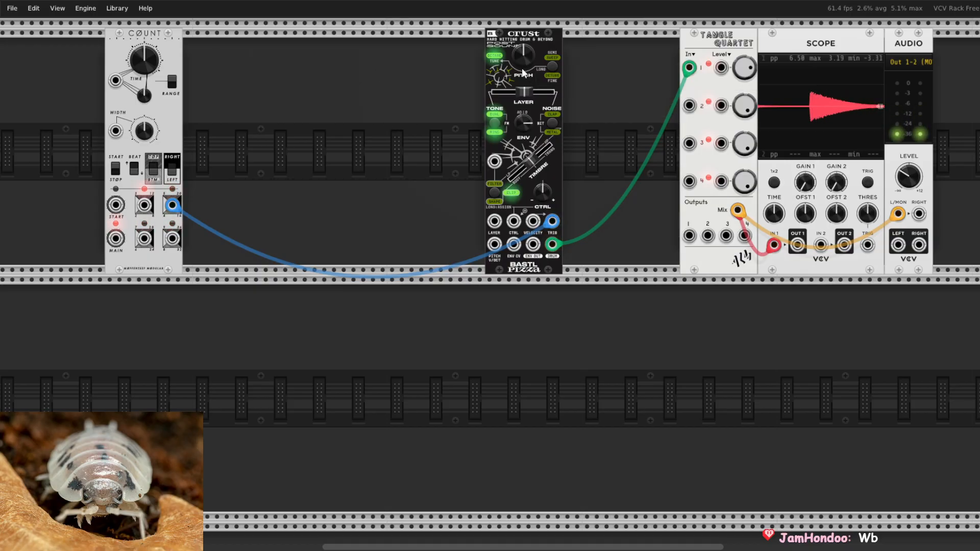
pyautogui.moveTo(549, 90)
pyautogui.moveTo(549, 90); pyautogui.dragTo(534, 91)
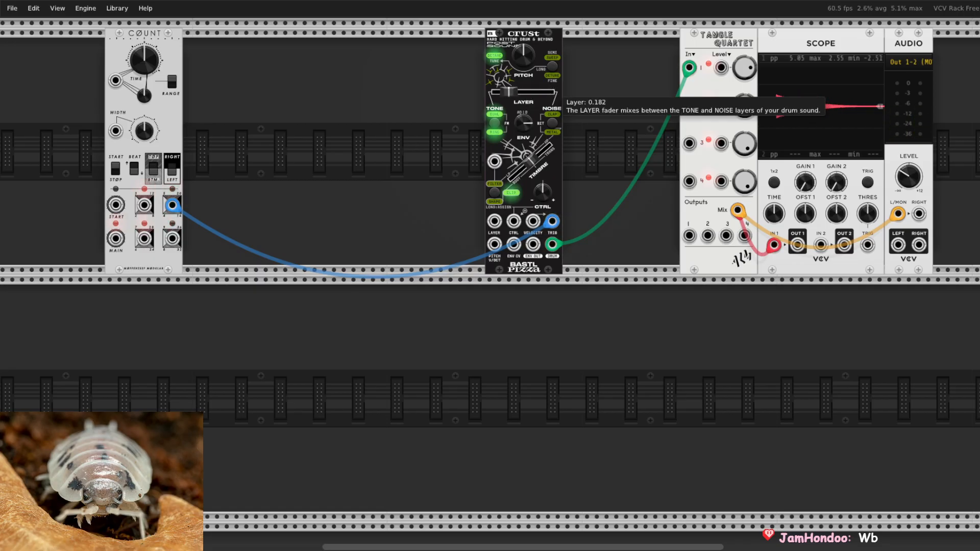
pyautogui.moveTo(511, 92); pyautogui.dragTo(532, 92)
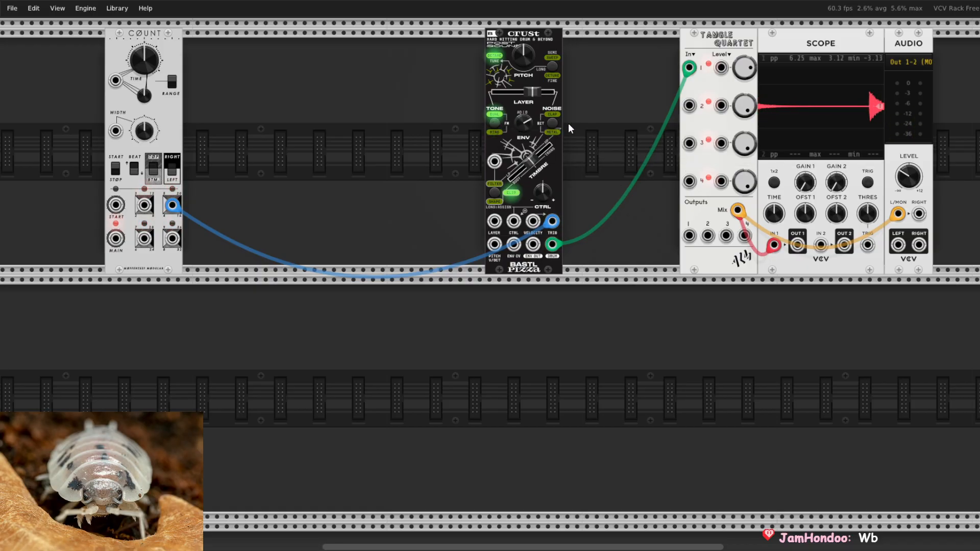
pyautogui.moveTo(533, 92); pyautogui.dragTo(535, 91)
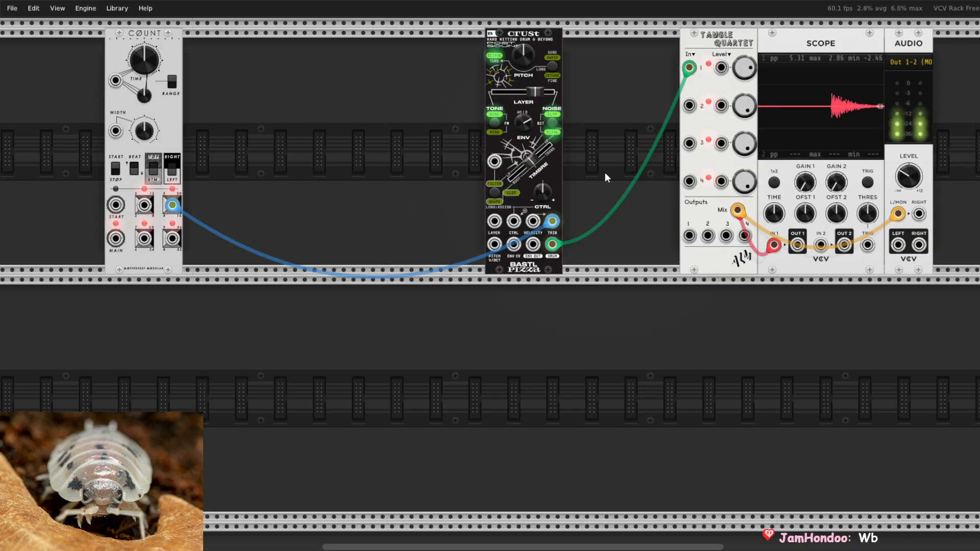
# Add a Bernoulli Gate beside Count and route Count's Divided 2 Gate output through channel 1 IN and OUT A to Crust's TRIG
pyautogui.rightClick(376, 121)
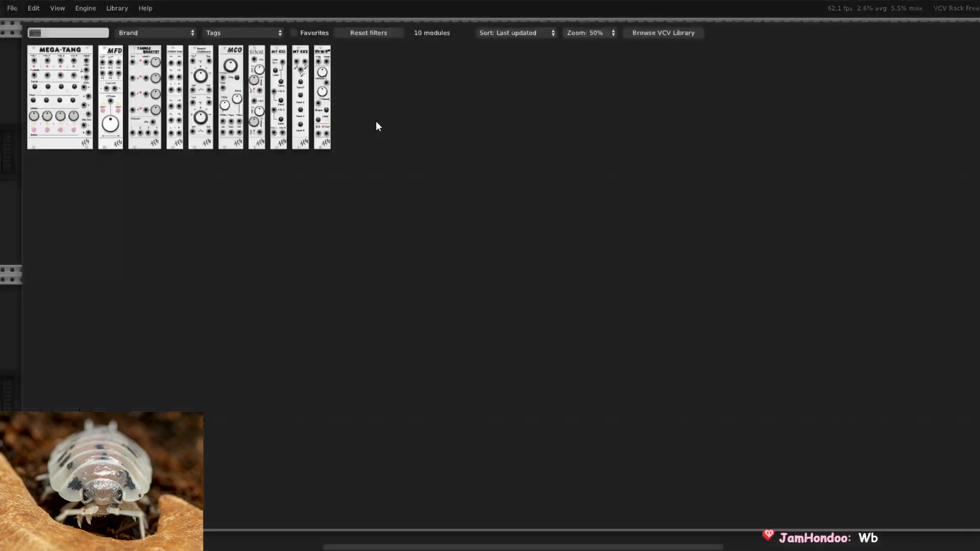
pyautogui.click(387, 37)
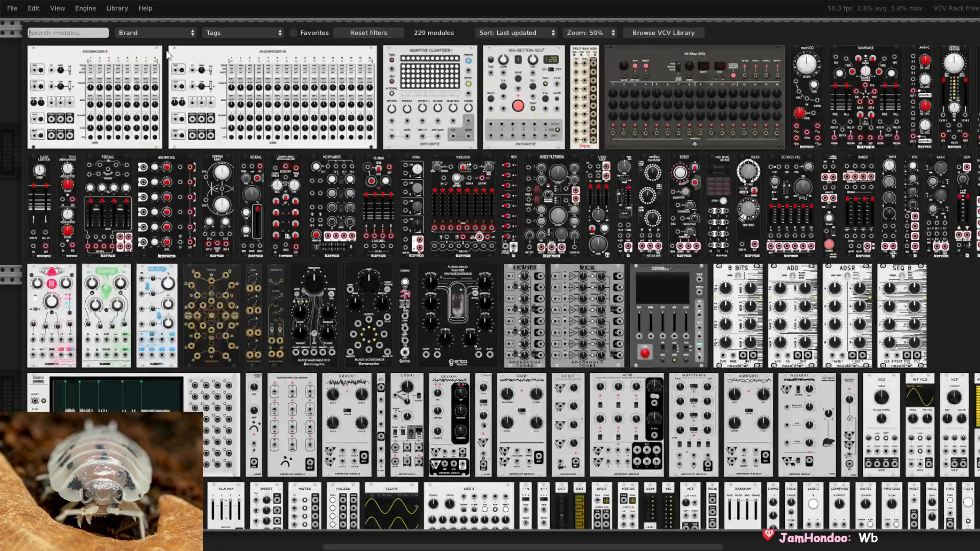
pyautogui.write('bernoulli')
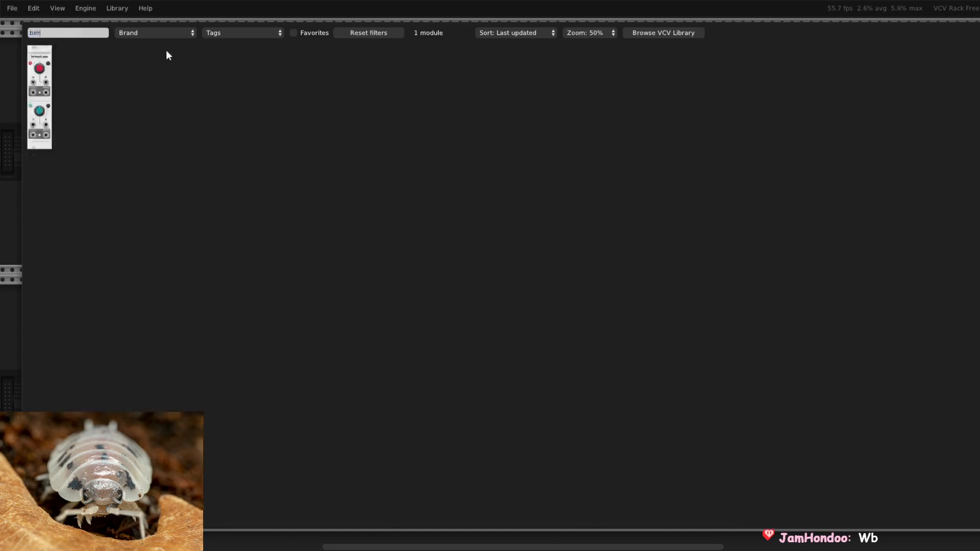
pyautogui.click(38, 87)
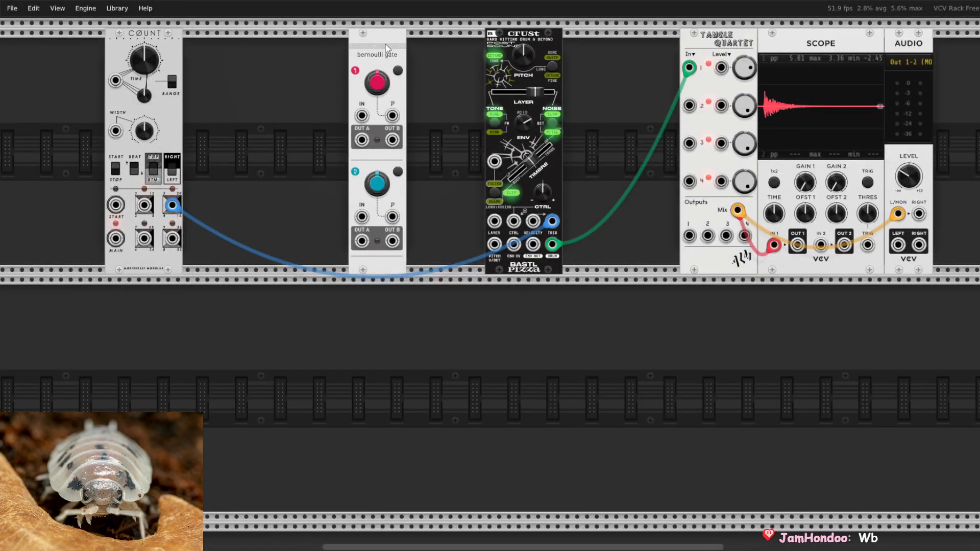
pyautogui.moveTo(388, 48); pyautogui.dragTo(222, 48)
pyautogui.moveTo(551, 221)
pyautogui.mouseDown()
pyautogui.moveTo(195, 137)
pyautogui.moveTo(196, 116)
pyautogui.moveTo(552, 221)
pyautogui.mouseUp()
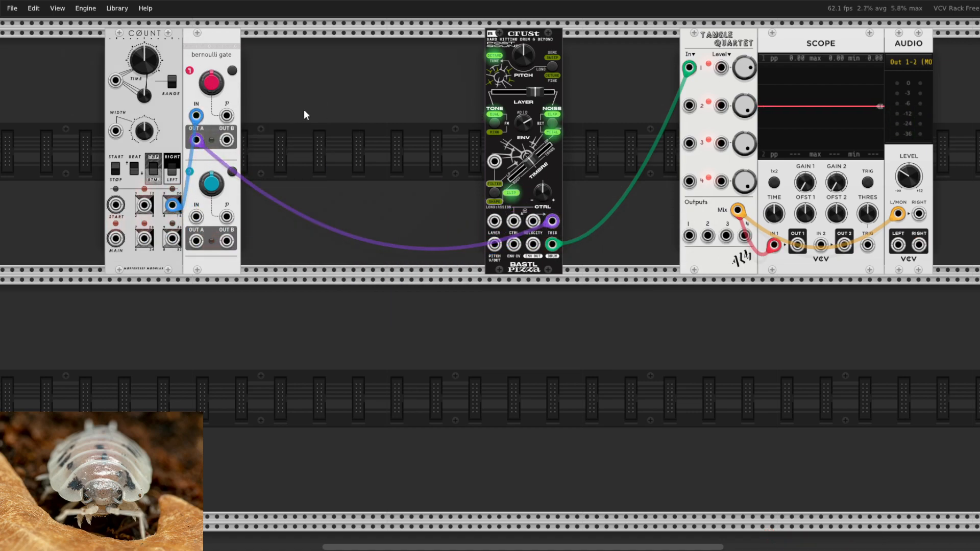
# Feed Bernoulli Gate channel 1 from the divided gate output left of Divided 2 on Count, and move Crust directly beside Bernoulli Gate
pyautogui.moveTo(211, 82); pyautogui.dragTo(211, 98)
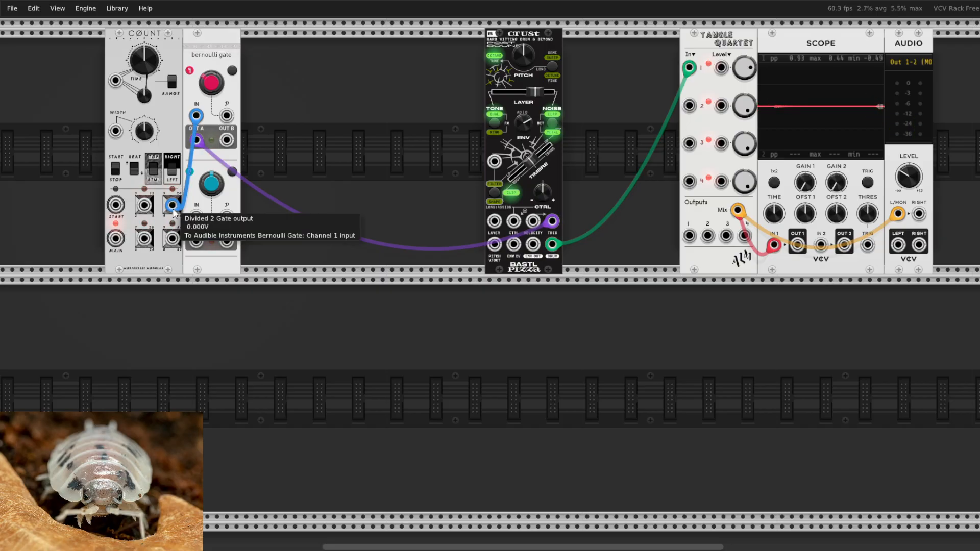
pyautogui.moveTo(172, 205); pyautogui.dragTo(144, 205)
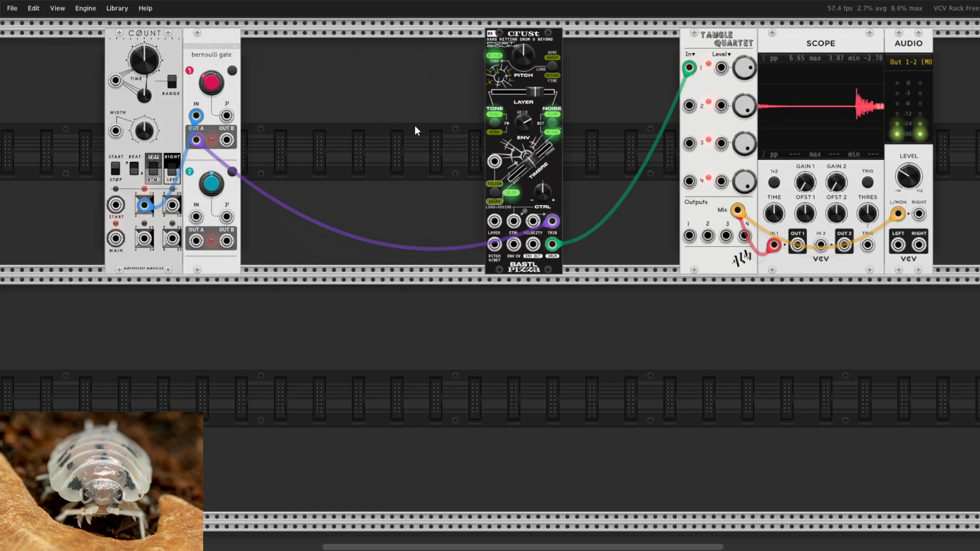
pyautogui.moveTo(537, 41); pyautogui.dragTo(271, 41)
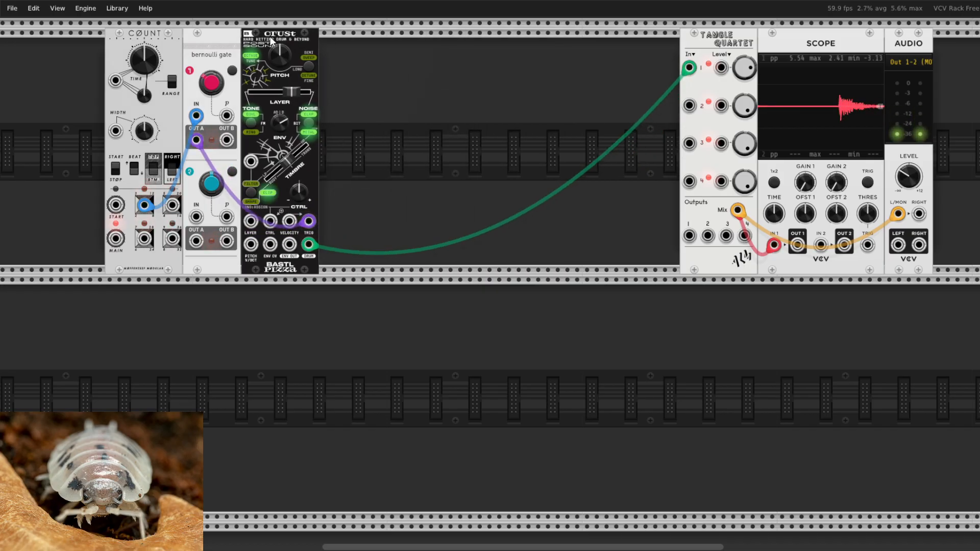
# Search the module library for osc, add the Macro Oscillator and place it in the second row directly below Count
pyautogui.rightClick(445, 128)
pyautogui.click(353, 33)
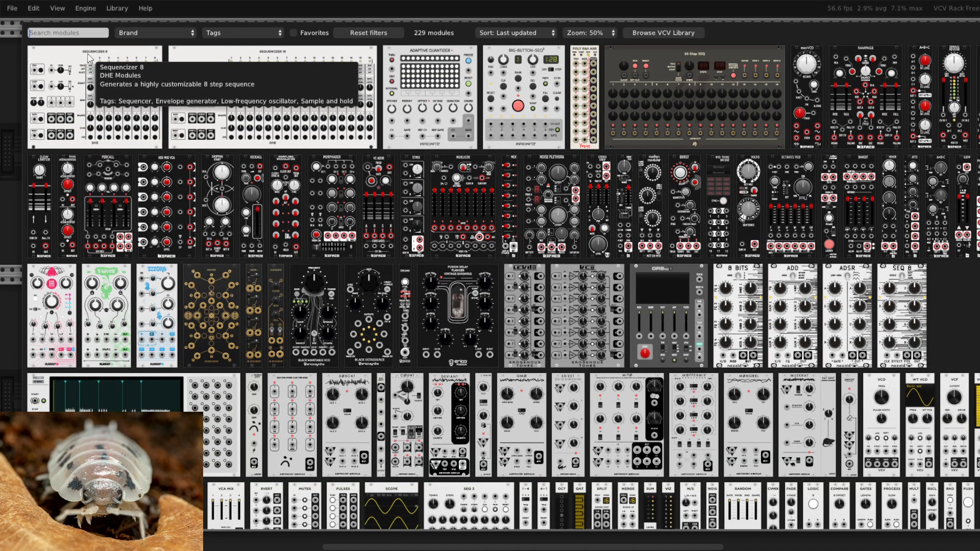
pyautogui.write('osc')
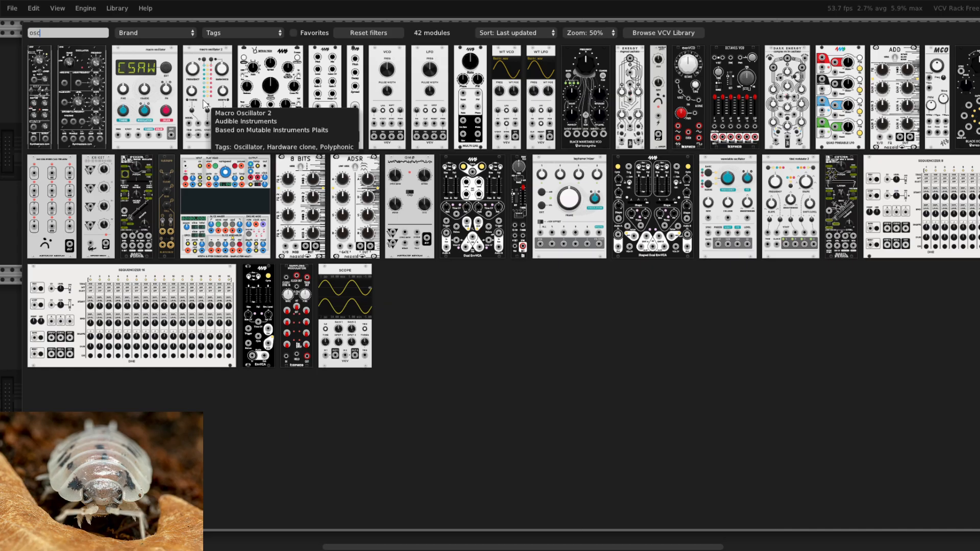
pyautogui.click(130, 57)
pyautogui.moveTo(455, 44); pyautogui.dragTo(193, 290)
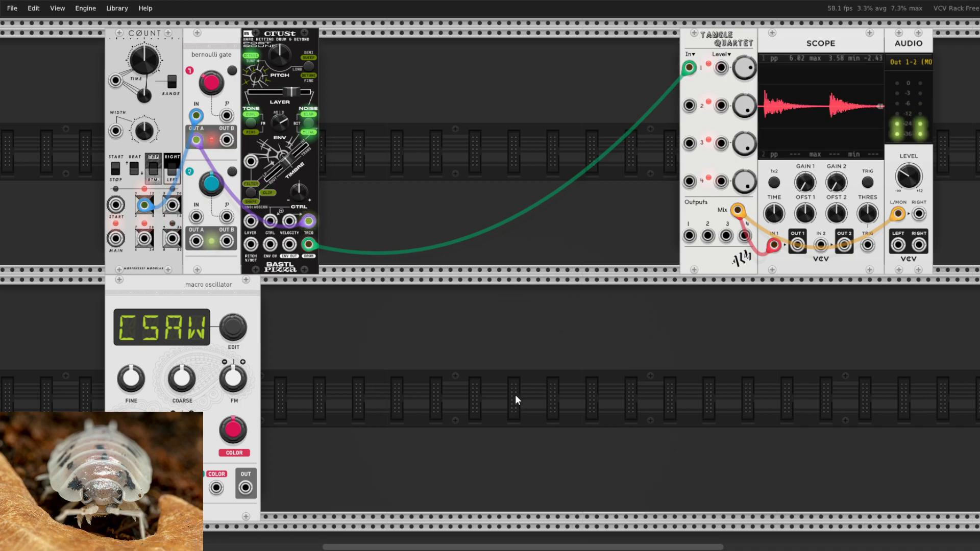
pyautogui.moveTo(513, 394); pyautogui.dragTo(621, 395)
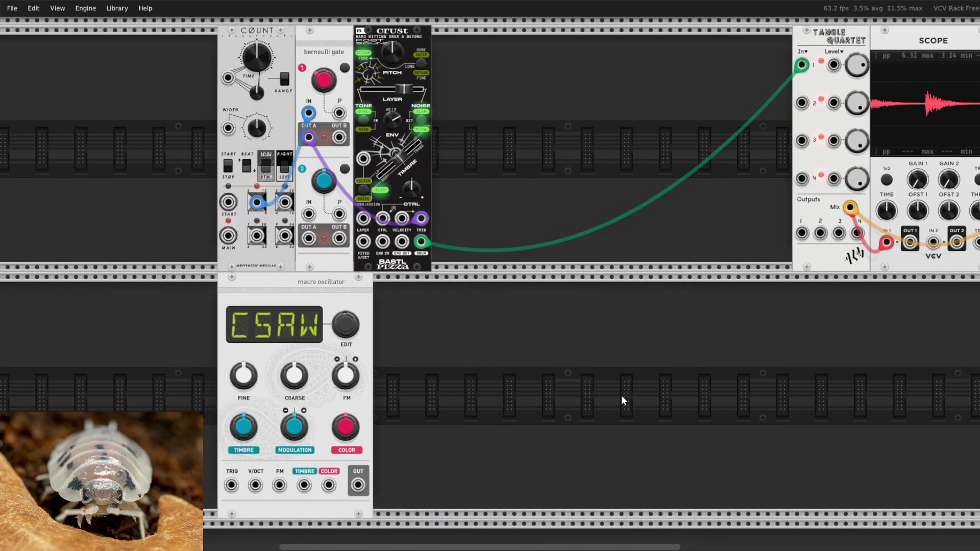
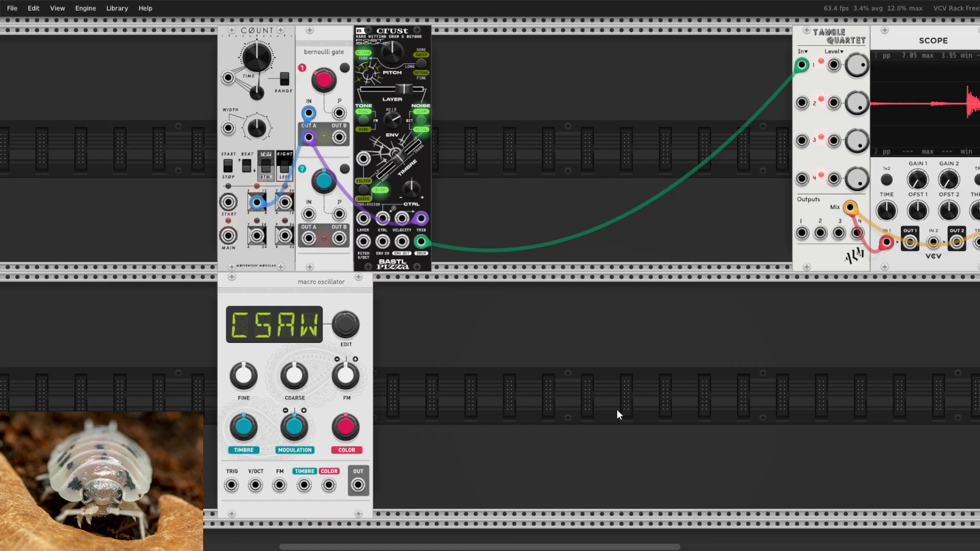
# Filter the module library by the Envelope generator tag, add Pip Slope and place it directly to the right of Macro Oscillator
pyautogui.moveTo(629, 372); pyautogui.dragTo(582, 377)
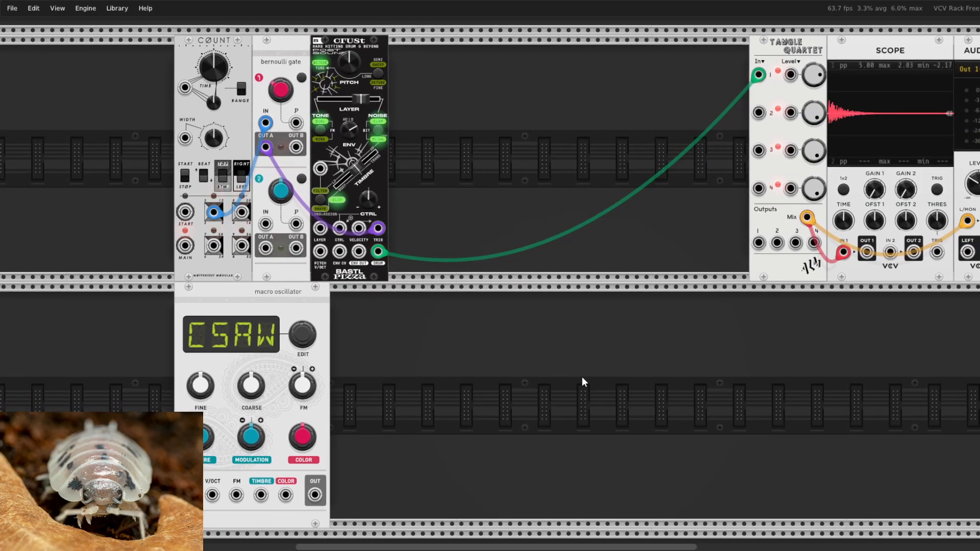
pyautogui.rightClick(557, 356)
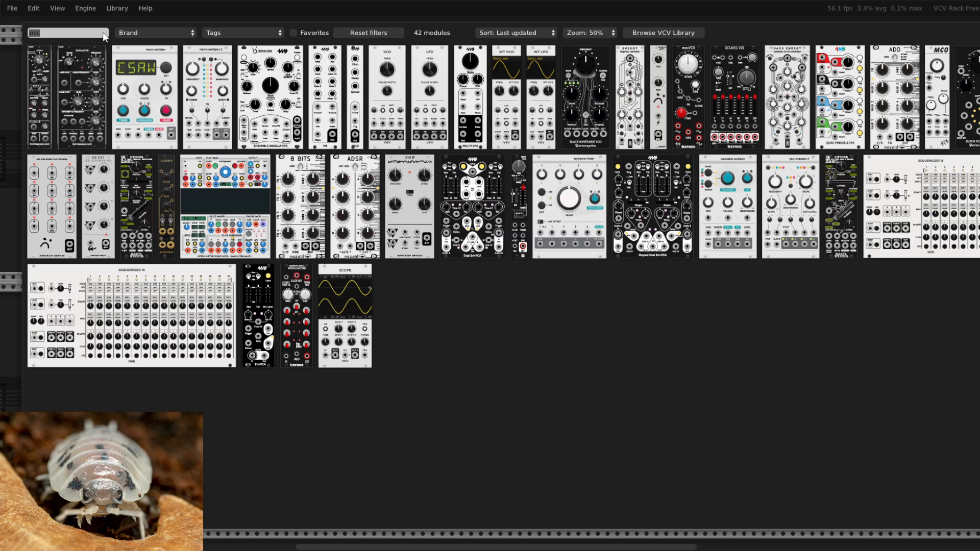
pyautogui.write('en')
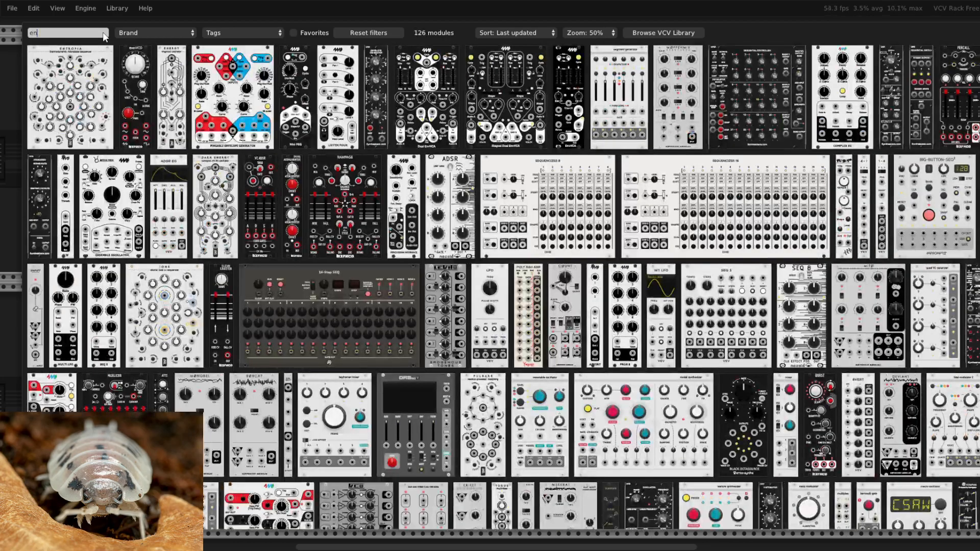
pyautogui.press('BackSpace')
pyautogui.press('BackSpace')
pyautogui.click(225, 31)
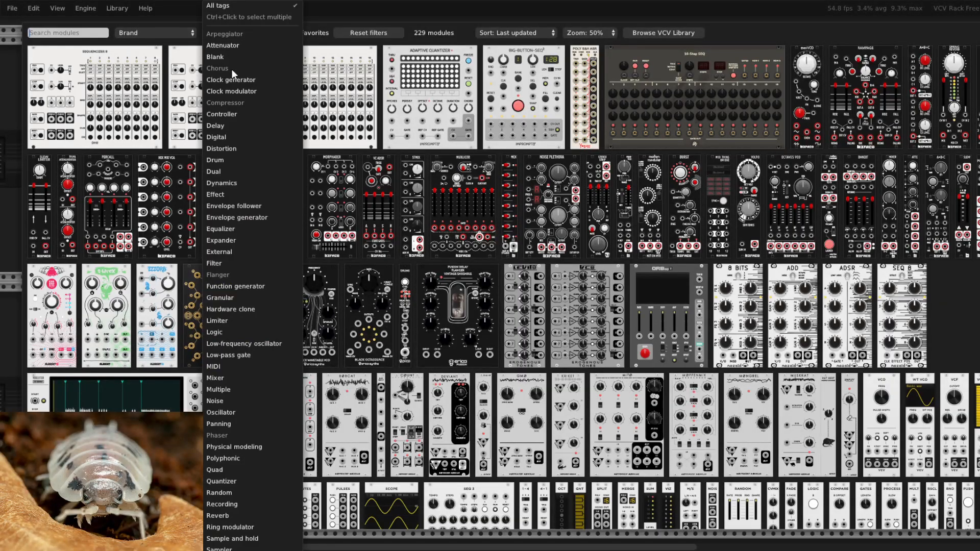
pyautogui.click(239, 218)
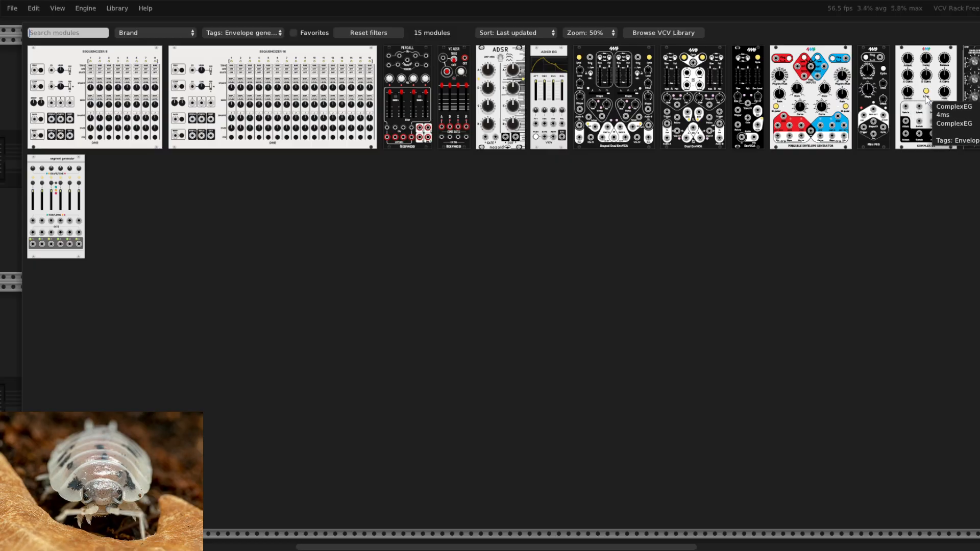
pyautogui.click(875, 57)
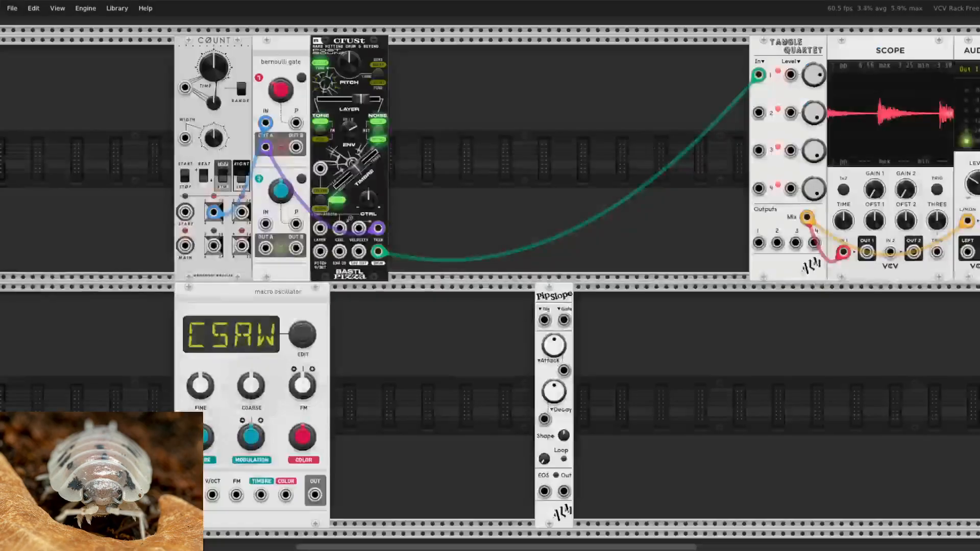
pyautogui.moveTo(447, 345); pyautogui.dragTo(806, 326)
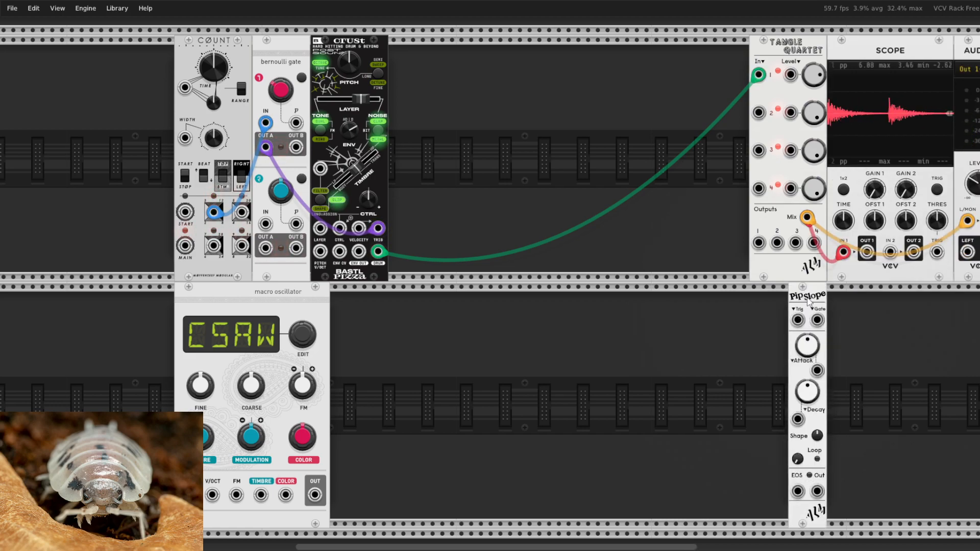
pyautogui.moveTo(807, 302); pyautogui.dragTo(349, 302)
# Patch Pip Slope Out to Tangle Quartet CV 2 and Macro Oscillator OUT to input 2, and set the oscillator model to SUB--
pyautogui.moveTo(359, 492); pyautogui.dragTo(791, 115)
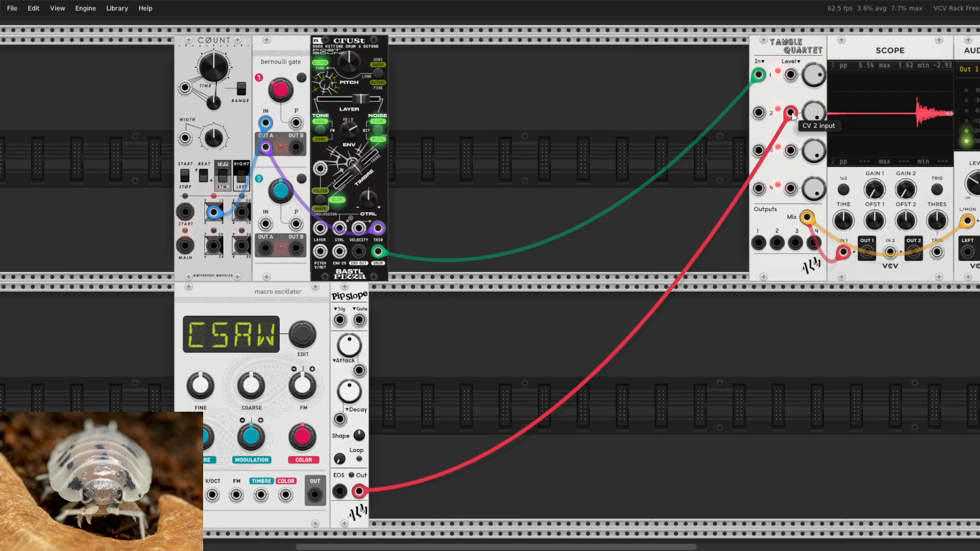
pyautogui.moveTo(315, 494); pyautogui.dragTo(764, 117)
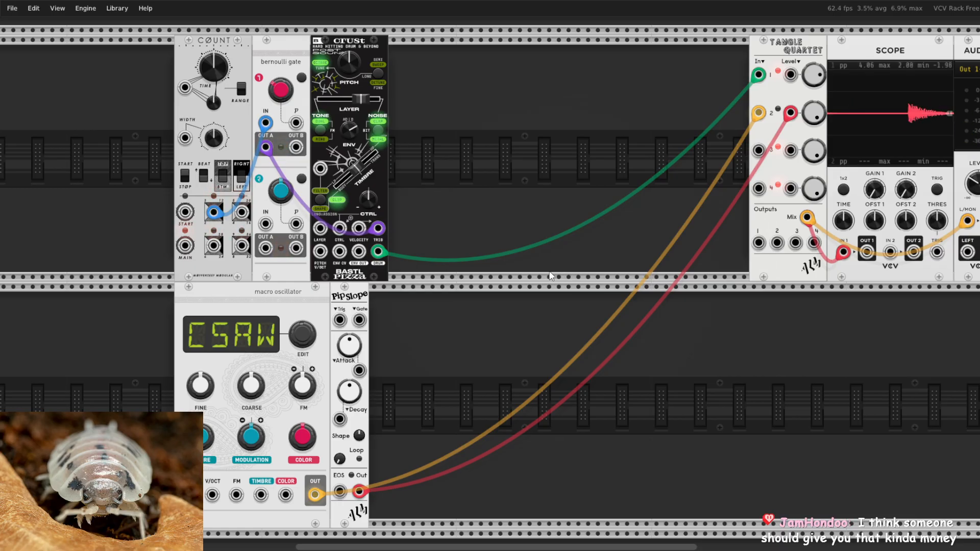
pyautogui.moveTo(308, 334); pyautogui.dragTo(308, 322)
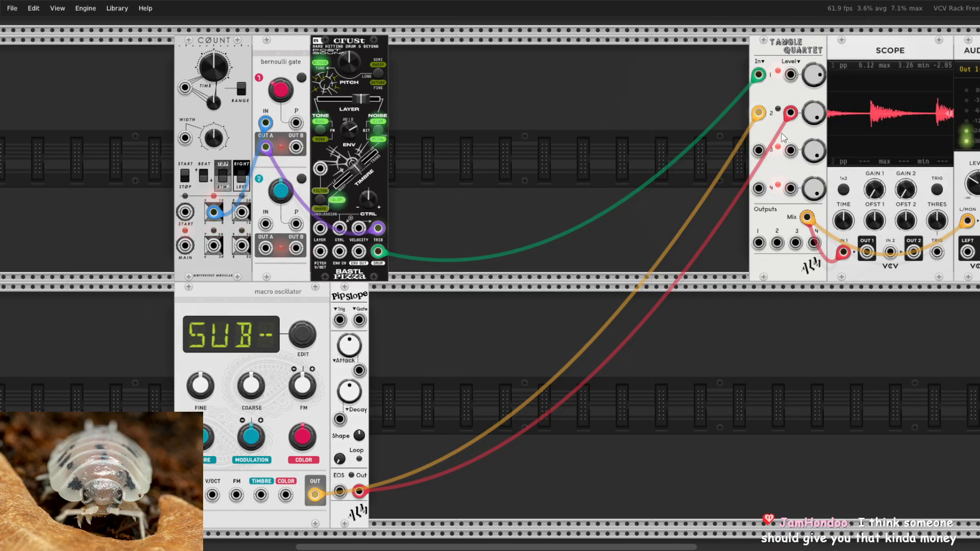
pyautogui.moveTo(340, 320); pyautogui.dragTo(297, 249)
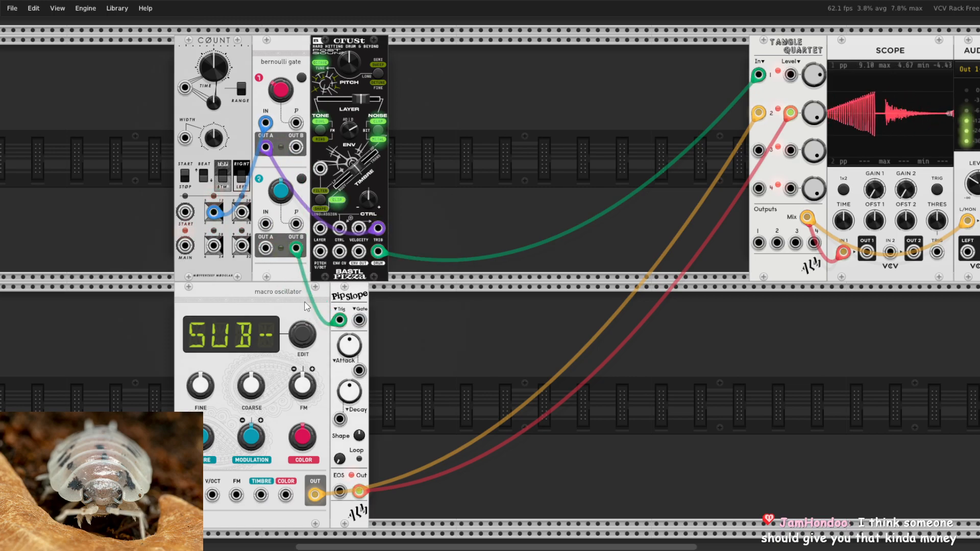
pyautogui.moveTo(813, 119); pyautogui.dragTo(813, 148)
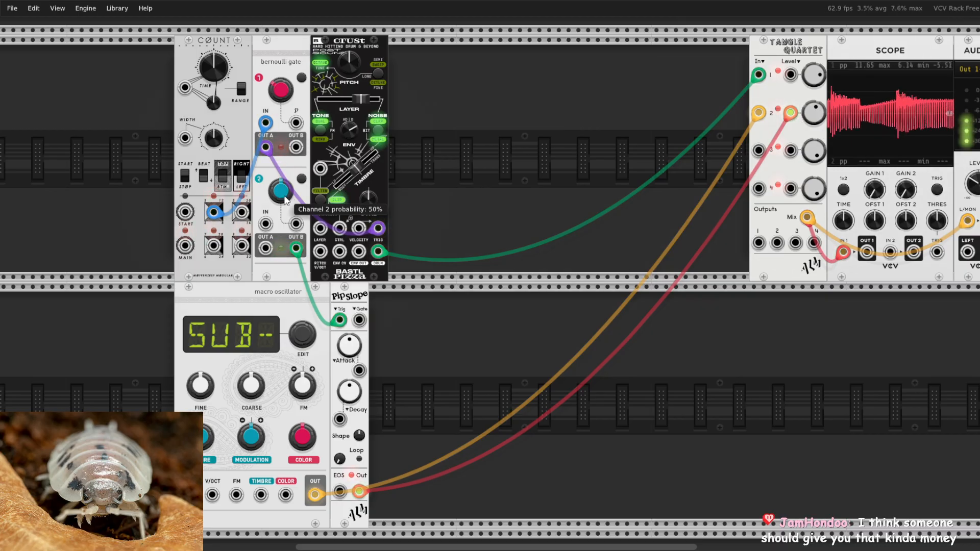
pyautogui.moveTo(360, 354); pyautogui.dragTo(359, 347)
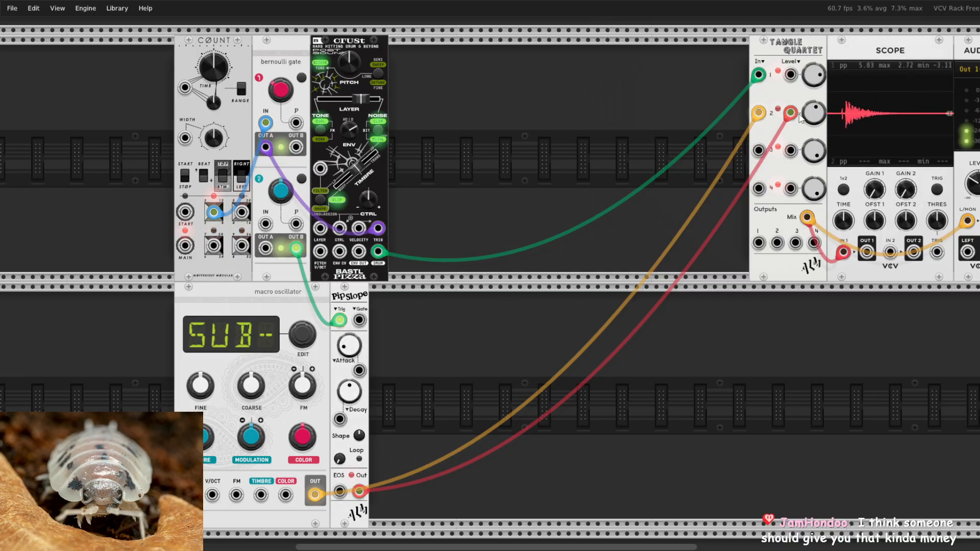
# Unplug the cable from Tangle Quartet input 2, then patch Macro Oscillator OUT back into it
pyautogui.moveTo(758, 112); pyautogui.dragTo(534, 276)
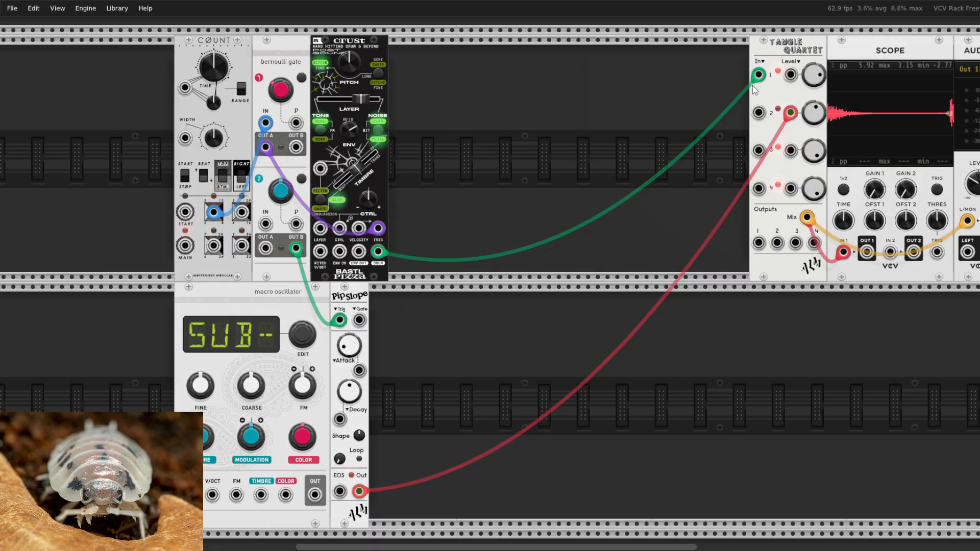
pyautogui.moveTo(315, 494); pyautogui.dragTo(755, 115)
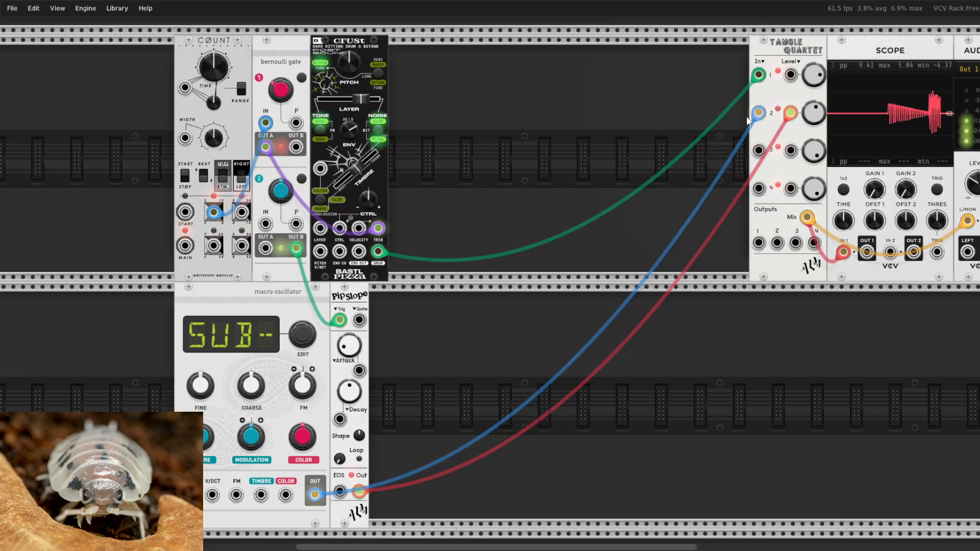
pyautogui.moveTo(758, 150); pyautogui.dragTo(790, 113)
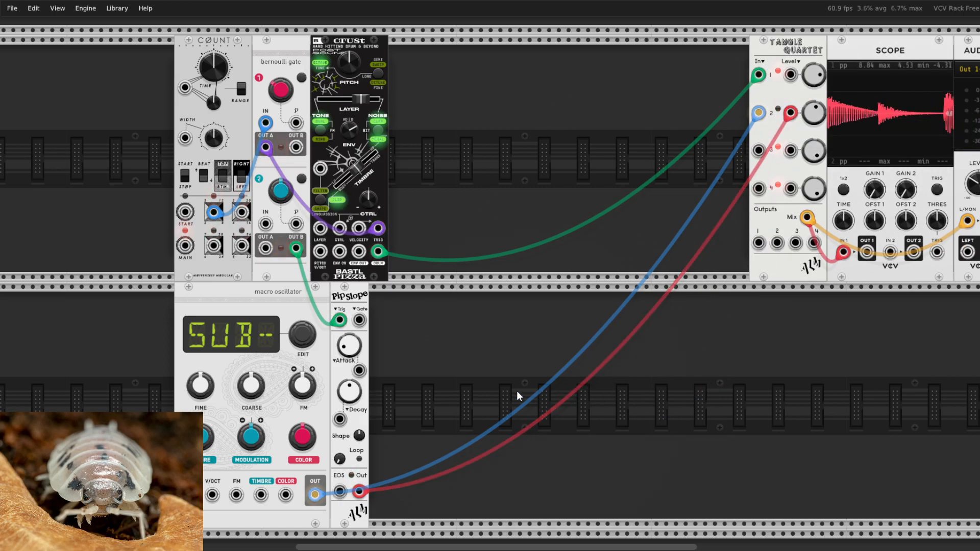
# Move Pip Slope aside and back beside Macro Oscillator, try triggering it from Bernoulli Gate channel 1 OUT B, then restore channel 2 OUT B
pyautogui.moveTo(355, 299); pyautogui.dragTo(462, 294)
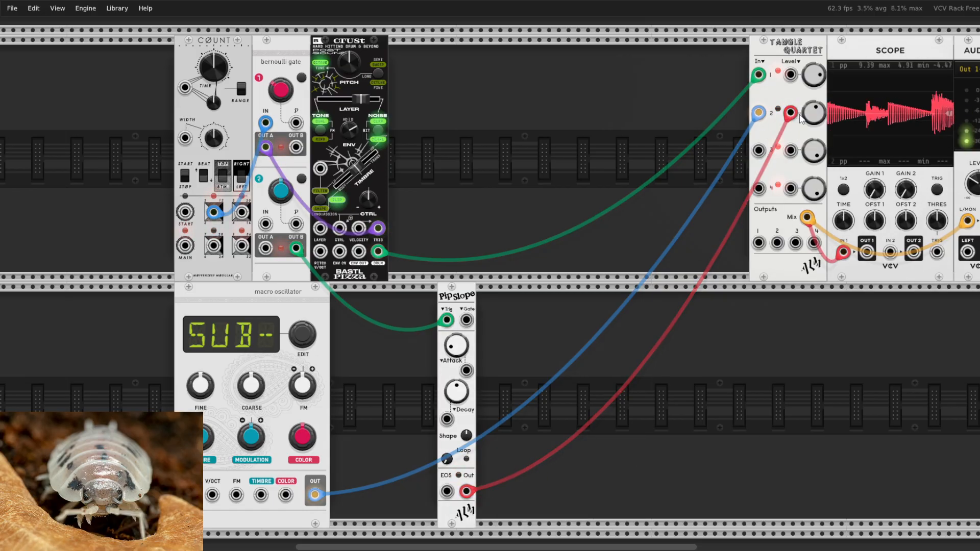
pyautogui.moveTo(456, 301); pyautogui.dragTo(349, 302)
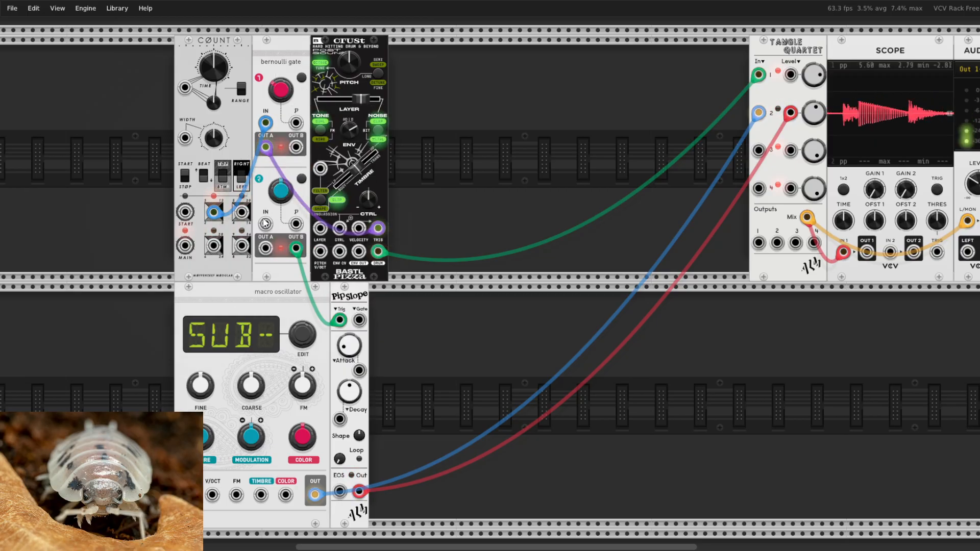
pyautogui.moveTo(296, 250); pyautogui.dragTo(297, 148)
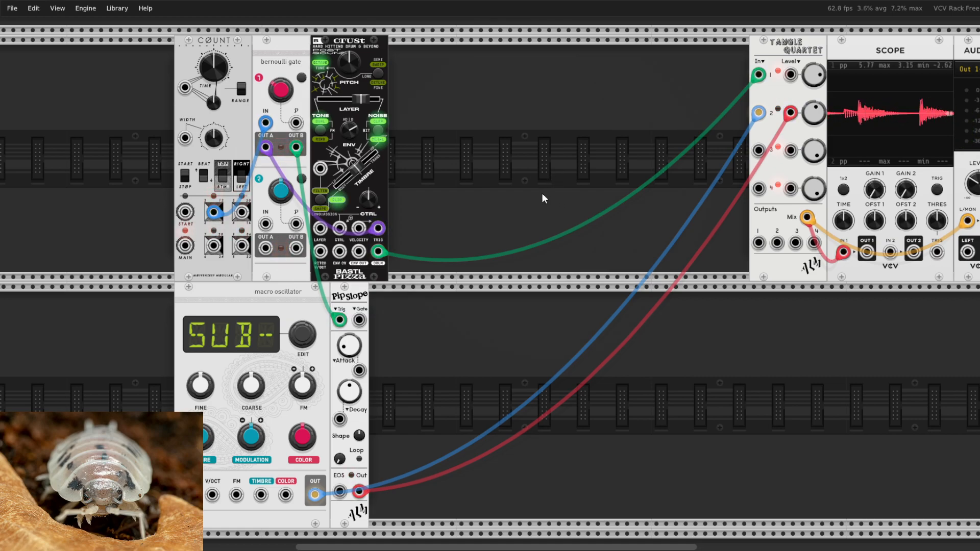
pyautogui.moveTo(296, 147); pyautogui.dragTo(296, 249)
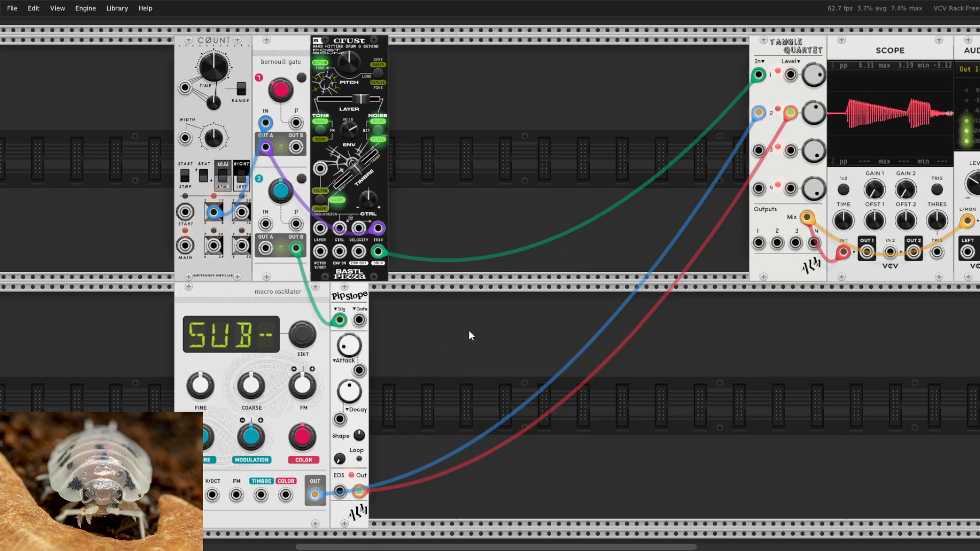
# Filter the module library by the Sample and hold tag, add S&H ASR and place it directly to the right of Pip Slope
pyautogui.rightClick(469, 335)
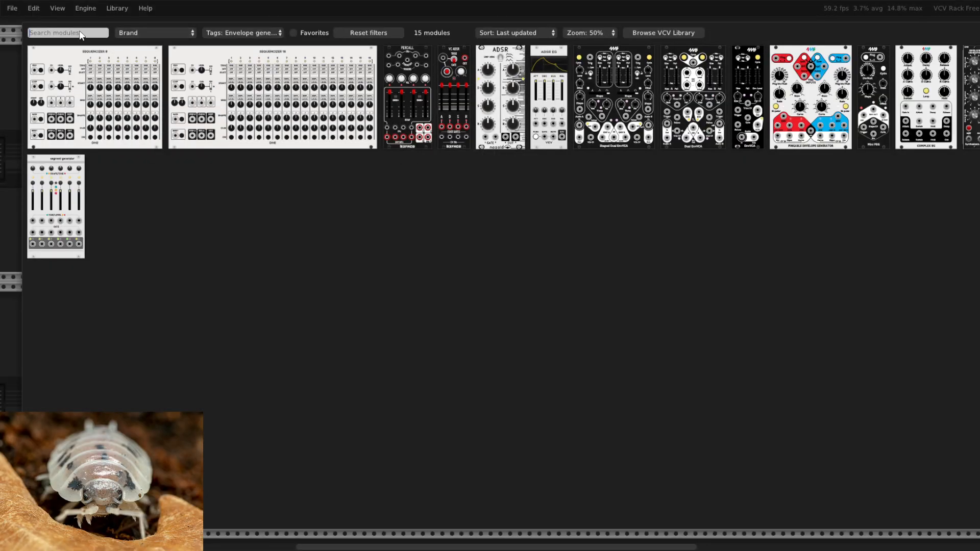
pyautogui.click(221, 29)
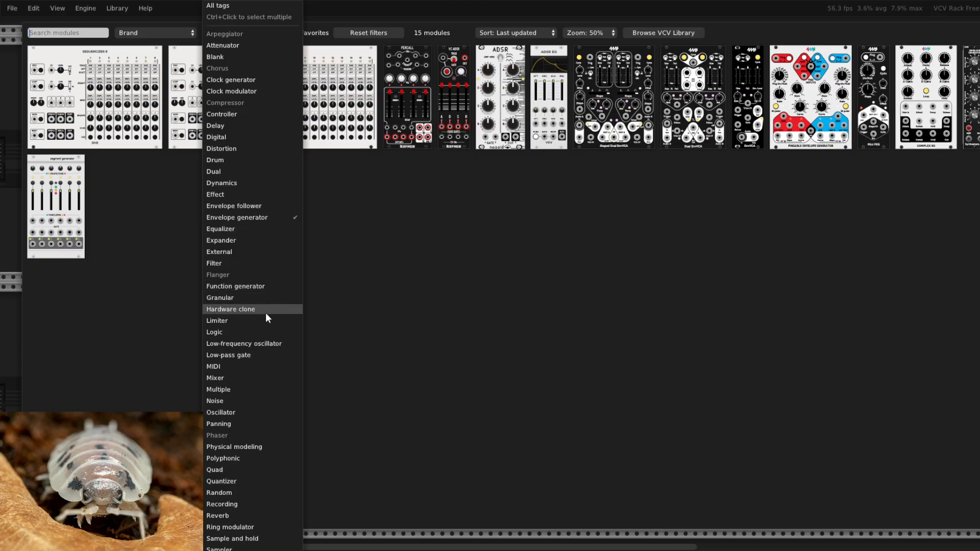
pyautogui.click(251, 539)
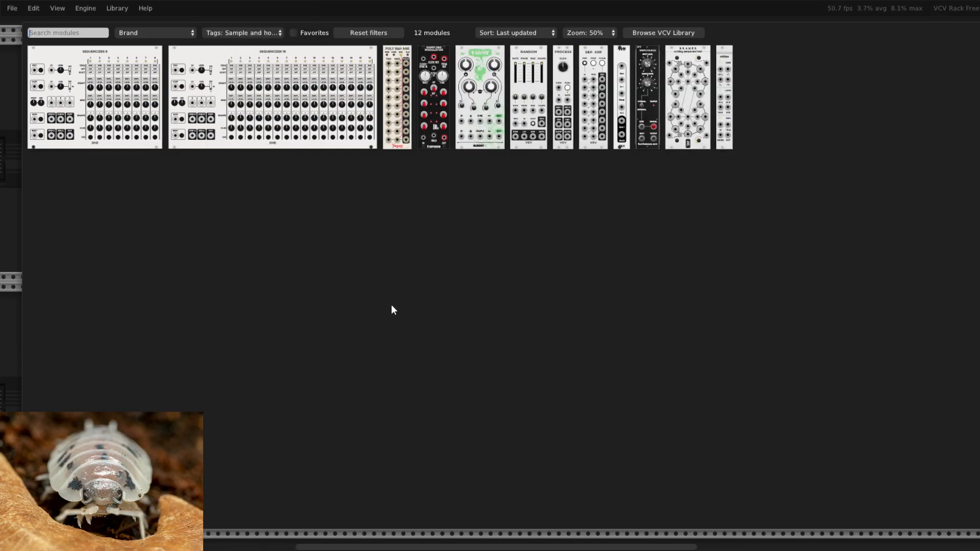
pyautogui.click(592, 92)
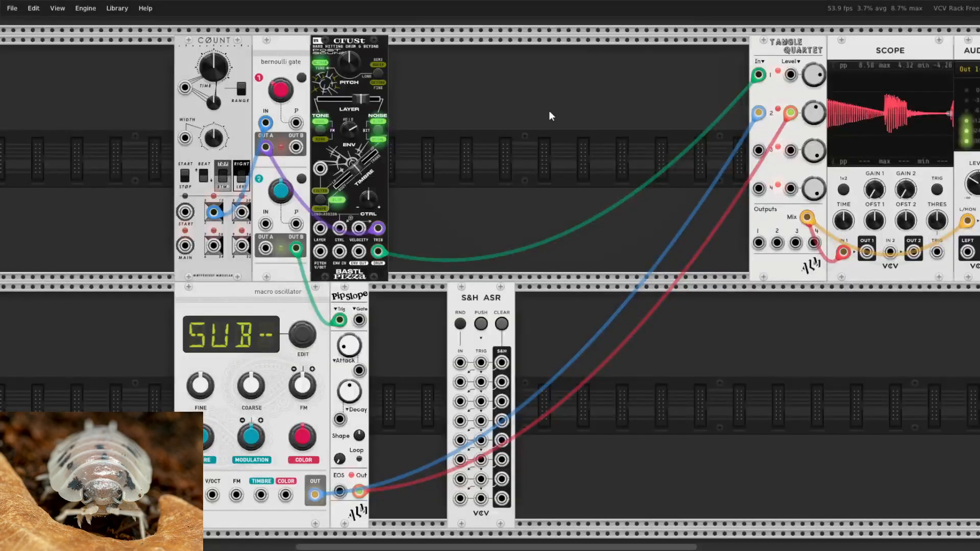
pyautogui.moveTo(490, 295); pyautogui.dragTo(411, 295)
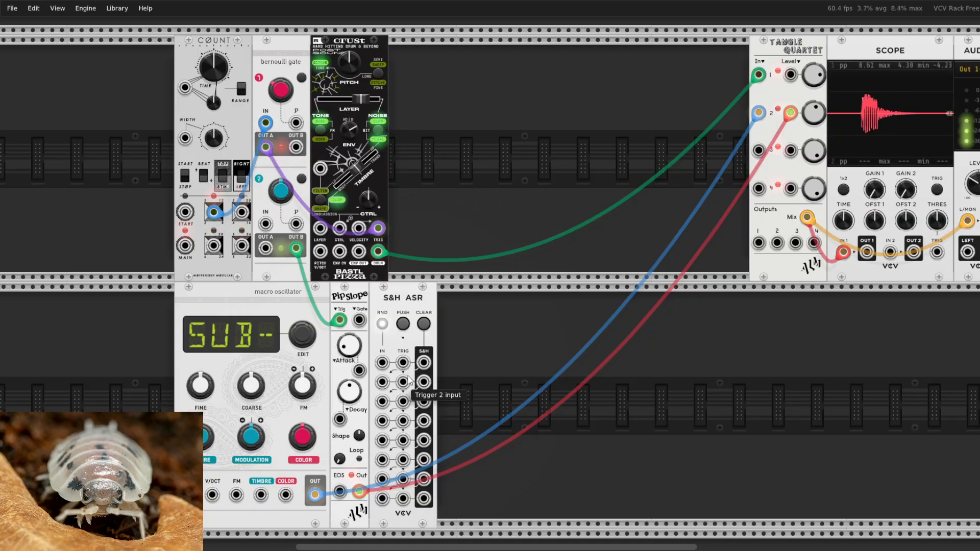
# Patch Count MAIN to S&H ASR TRIG 1 and sample 1 output to Macro Oscillator FM, and raise the oscillator's FM knob to about 0.31
pyautogui.moveTo(402, 362); pyautogui.dragTo(185, 245)
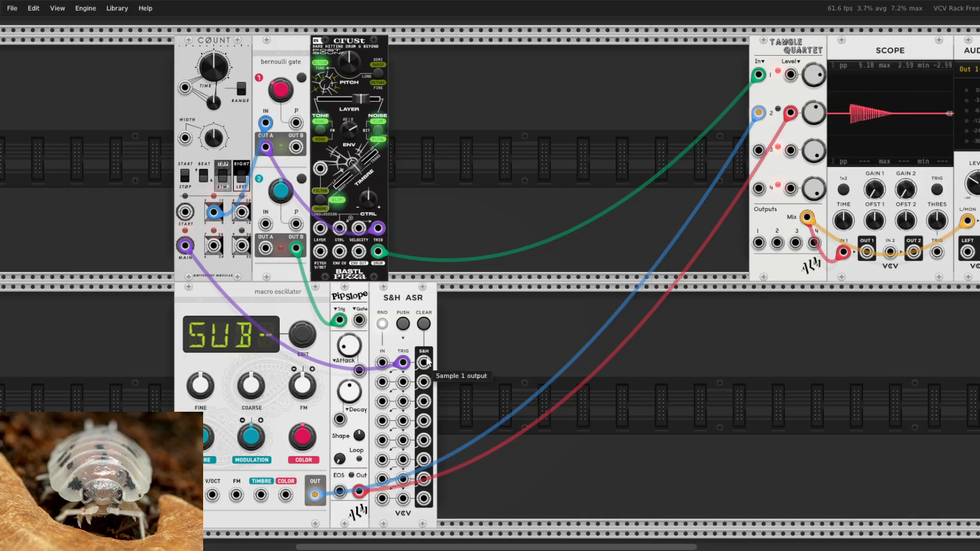
pyautogui.moveTo(185, 246)
pyautogui.mouseDown()
pyautogui.moveTo(185, 224)
pyautogui.moveTo(213, 212)
pyautogui.moveTo(532, 296)
pyautogui.moveTo(184, 247)
pyautogui.mouseUp()
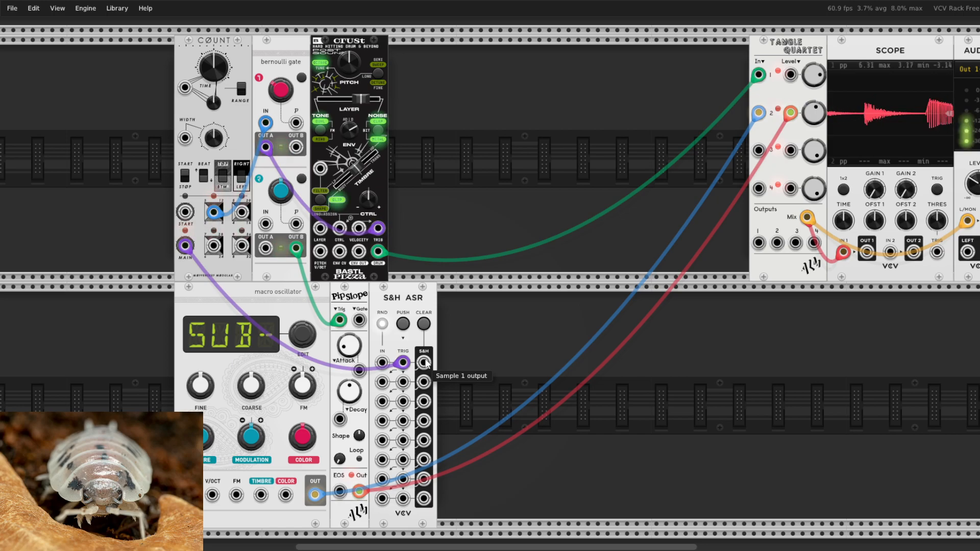
pyautogui.moveTo(425, 362); pyautogui.dragTo(236, 496)
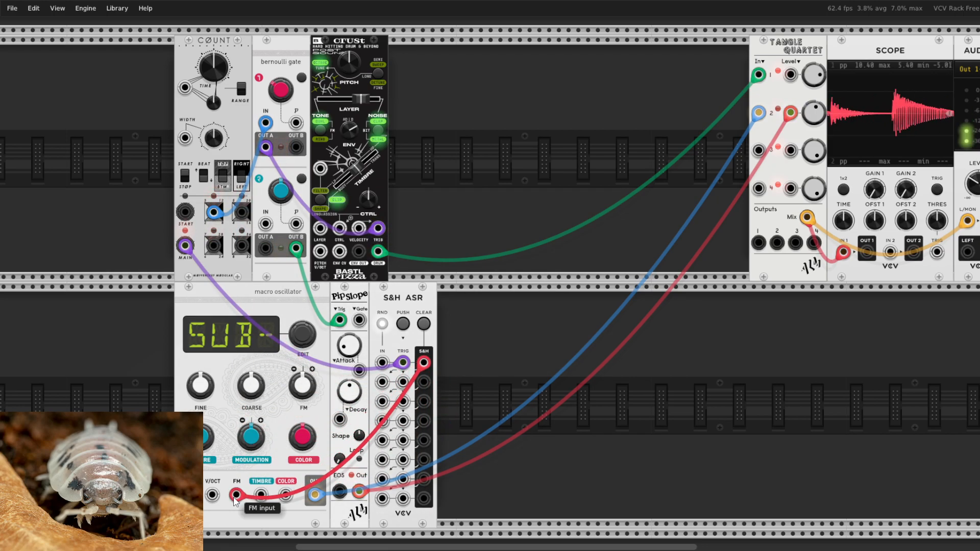
pyautogui.moveTo(251, 437); pyautogui.dragTo(250, 427)
pyautogui.moveTo(303, 390); pyautogui.dragTo(302, 386)
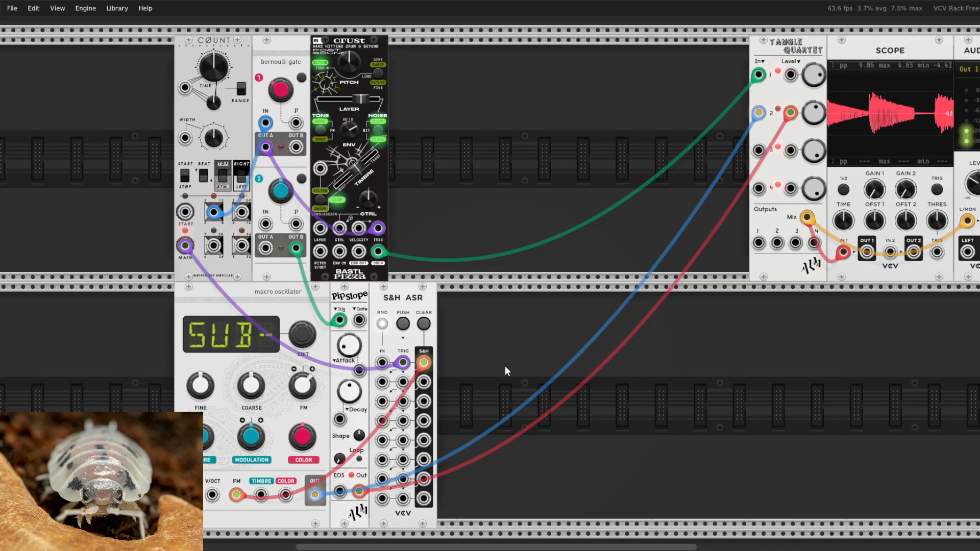
# Unplug the Macro Oscillator FM cable, then add quad VC-polarizer from the Attenuator-tagged modules and place it directly to the right of S&H ASR
pyautogui.moveTo(238, 502)
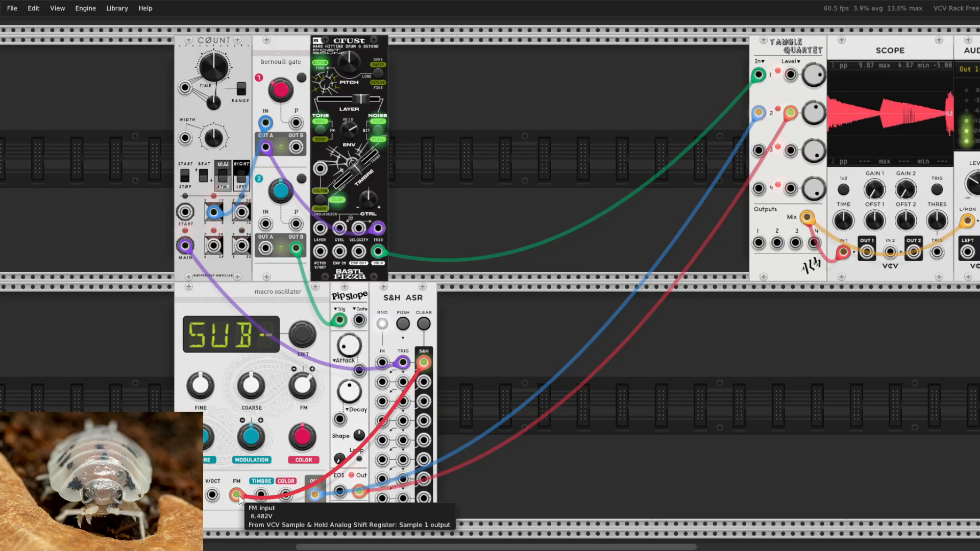
pyautogui.moveTo(238, 496); pyautogui.dragTo(566, 329)
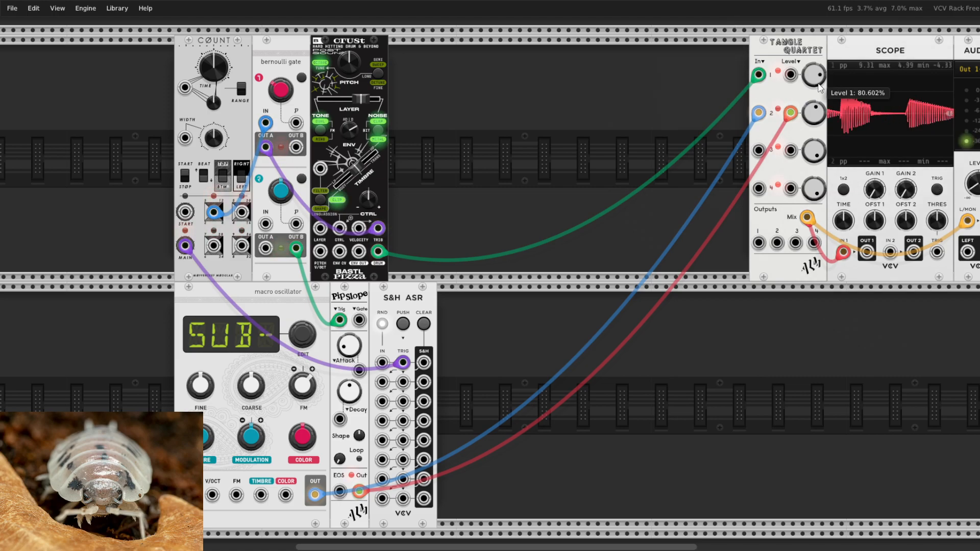
pyautogui.rightClick(737, 345)
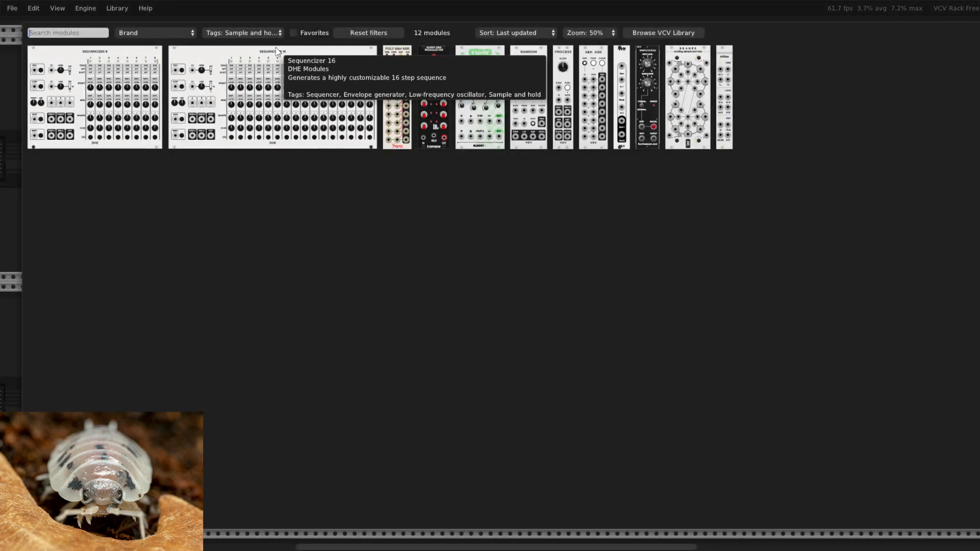
pyautogui.click(227, 34)
pyautogui.click(244, 46)
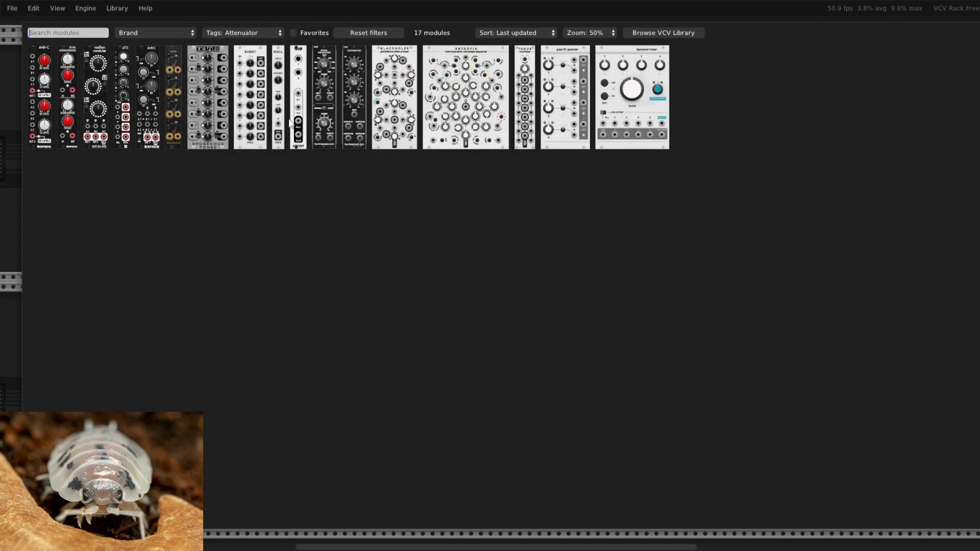
pyautogui.click(561, 100)
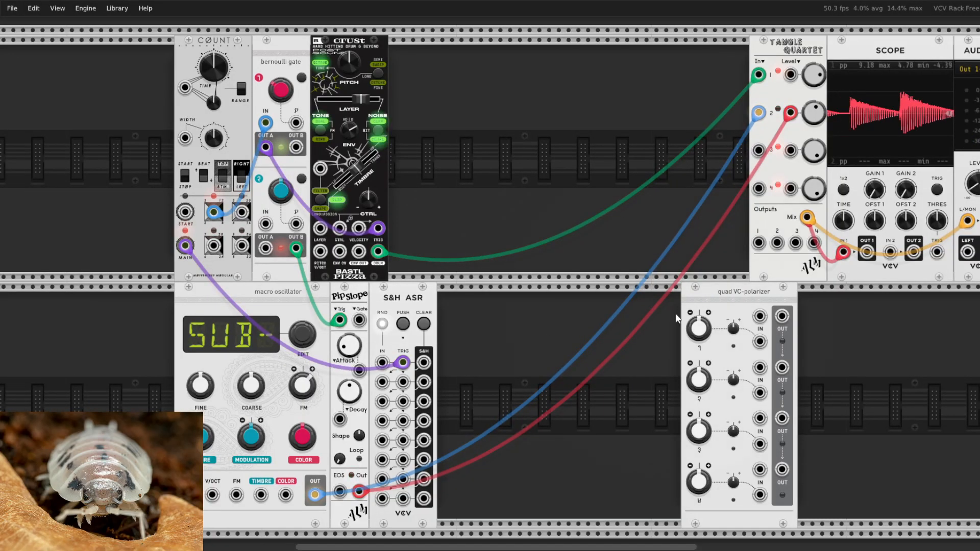
pyautogui.moveTo(663, 314); pyautogui.dragTo(517, 314)
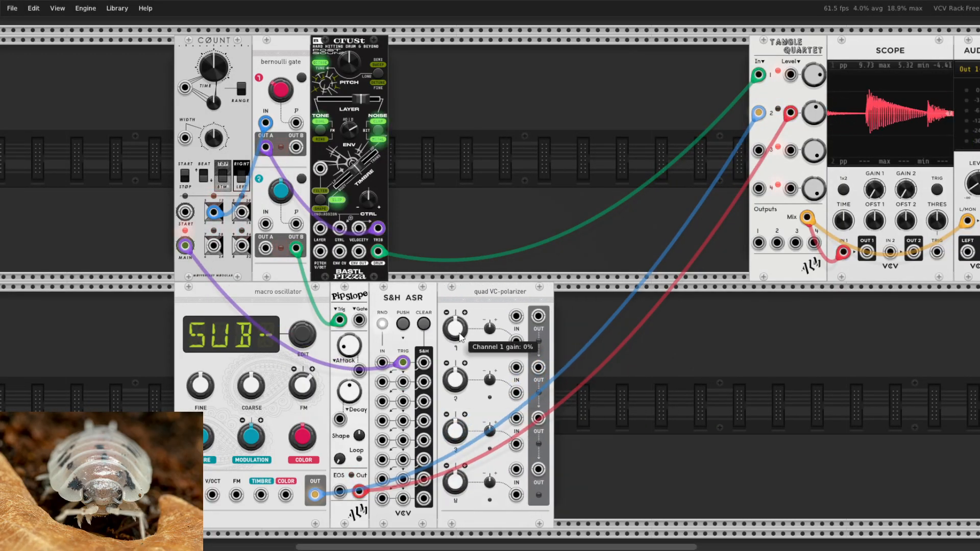
# Trigger S&H ASR from the Count output feeding Bernoulli Gate, and patch sample 1 through quad VC-polarizer channel 1's upper input to FM, adjusting the channel's gain
pyautogui.moveTo(458, 327); pyautogui.dragTo(457, 352)
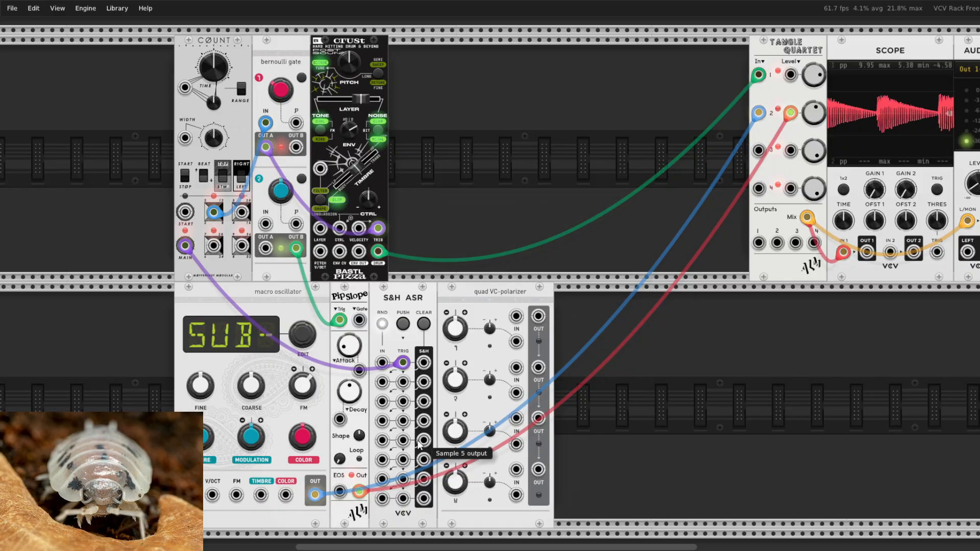
pyautogui.moveTo(184, 245); pyautogui.dragTo(213, 212)
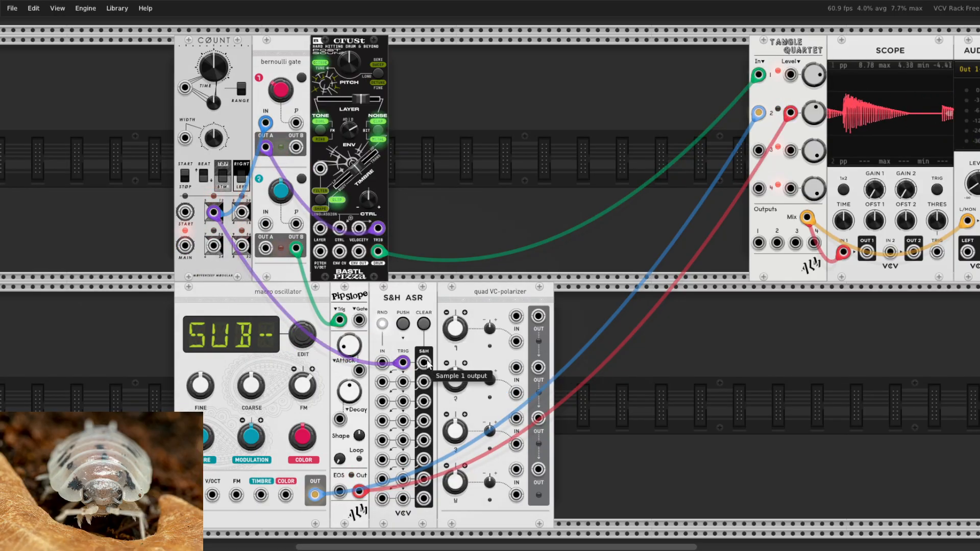
pyautogui.moveTo(425, 363); pyautogui.dragTo(516, 316)
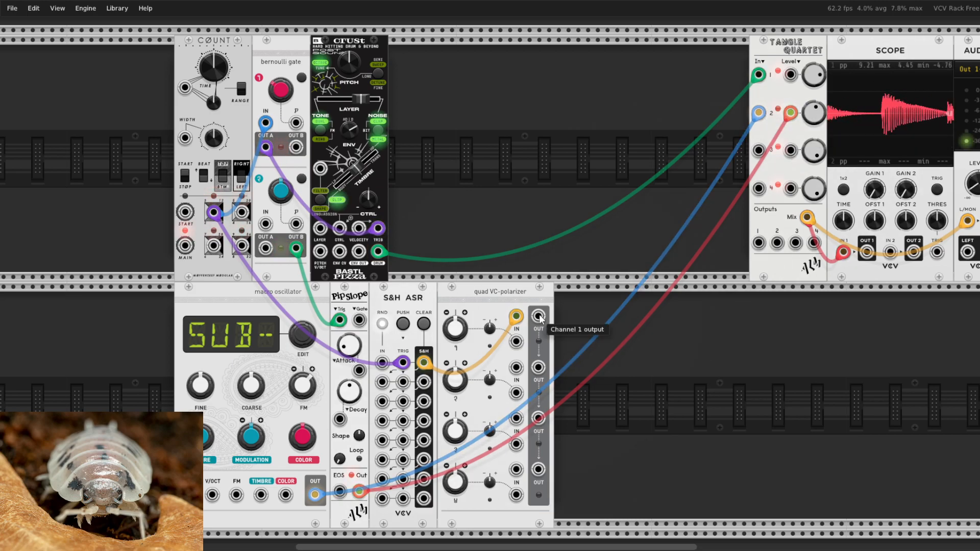
pyautogui.moveTo(539, 317); pyautogui.dragTo(235, 500)
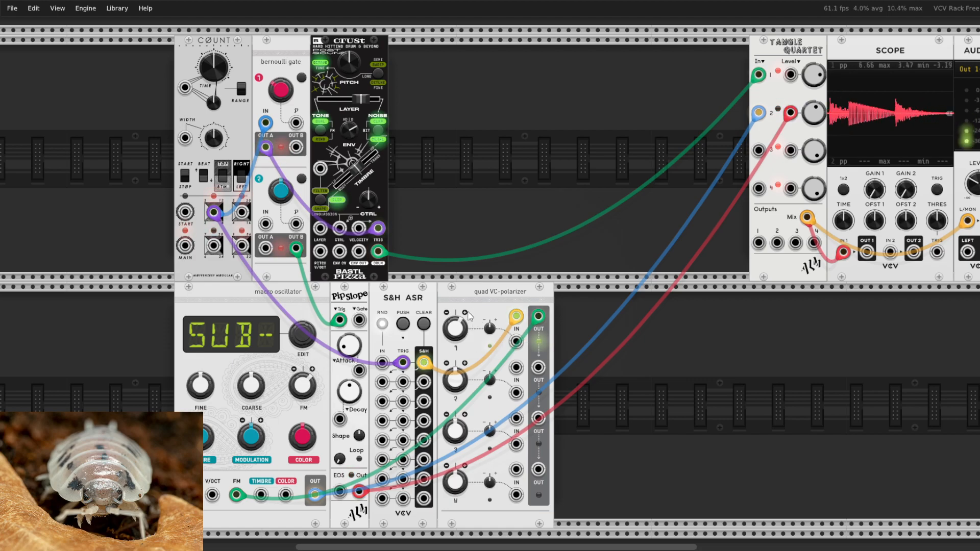
# Reset Macro Oscillator's FM knob to its default and move the quad VC-polarizer channel 1 output cable from FM to V/OCT
pyautogui.moveTo(462, 323)
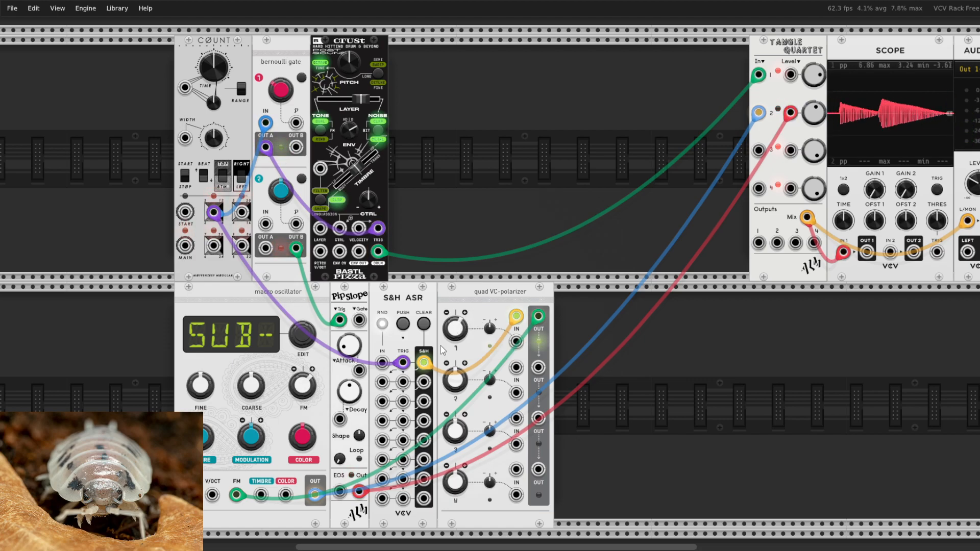
pyautogui.moveTo(243, 502)
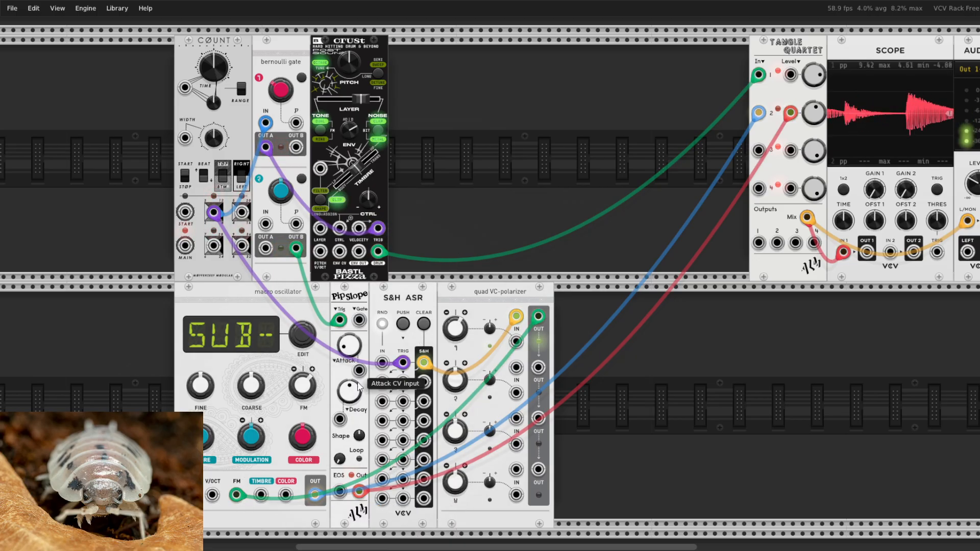
pyautogui.moveTo(304, 390)
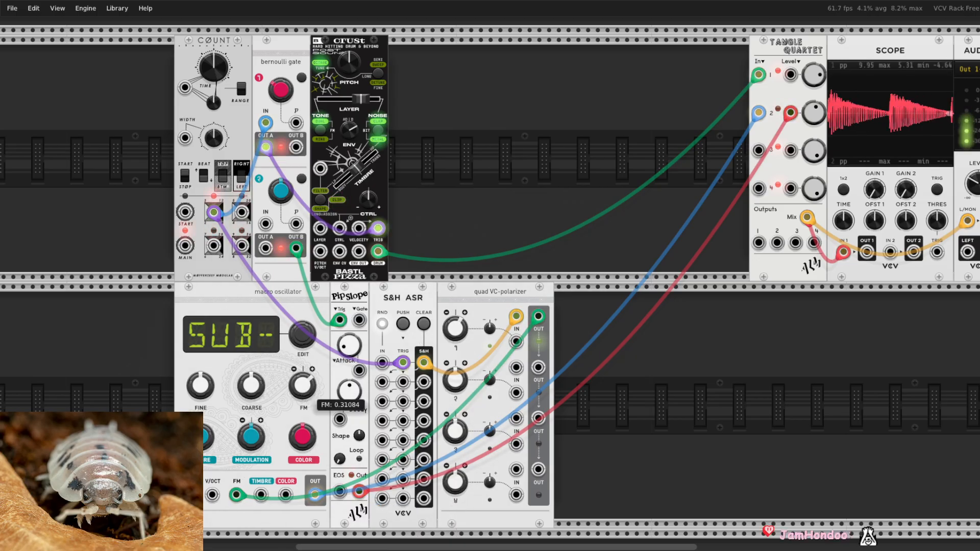
pyautogui.moveTo(305, 387); pyautogui.dragTo(304, 387)
pyautogui.doubleClick(305, 387)
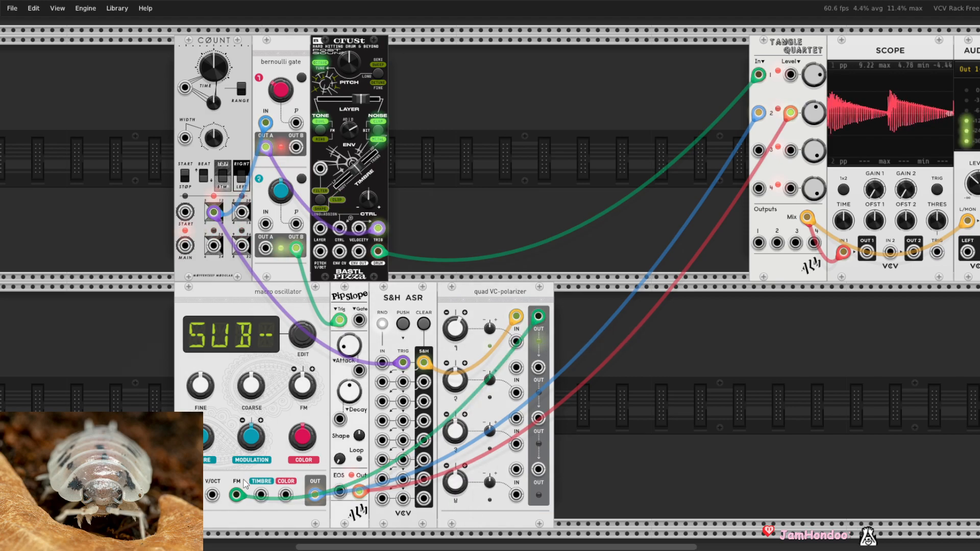
pyautogui.moveTo(236, 495); pyautogui.dragTo(213, 495)
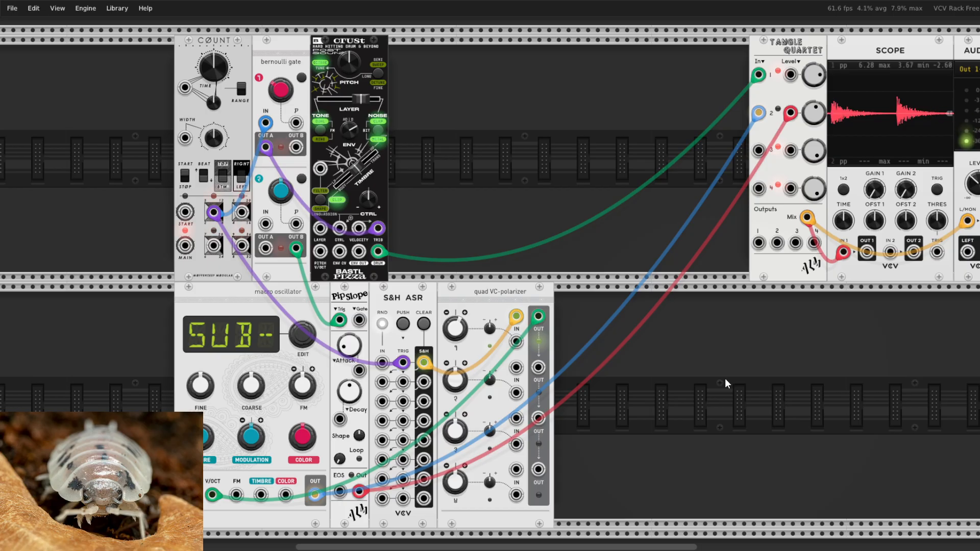
# Clear the Attenuator filter, search for "quan", and add the QNT quantizer directly to the right of quad VC-polarizer
pyautogui.rightClick(694, 364)
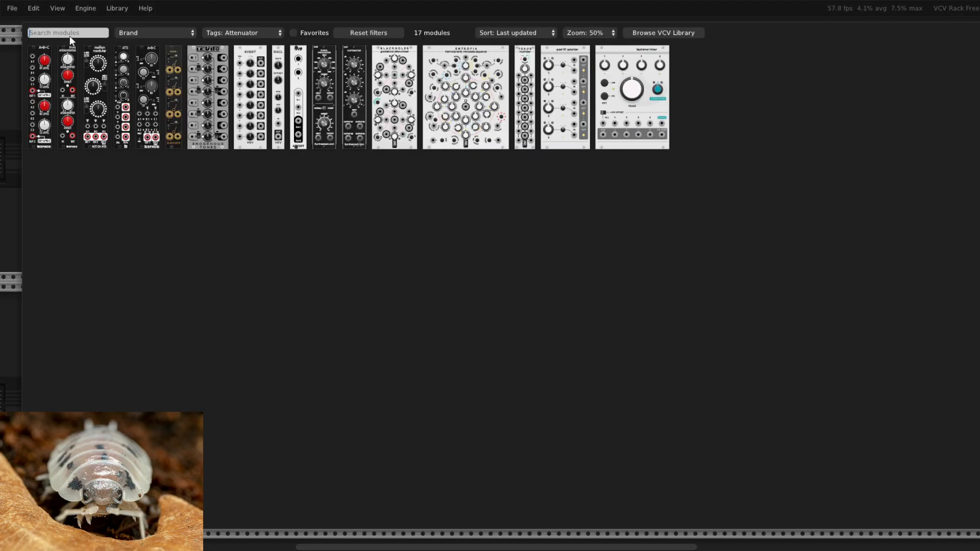
pyautogui.write('qu')
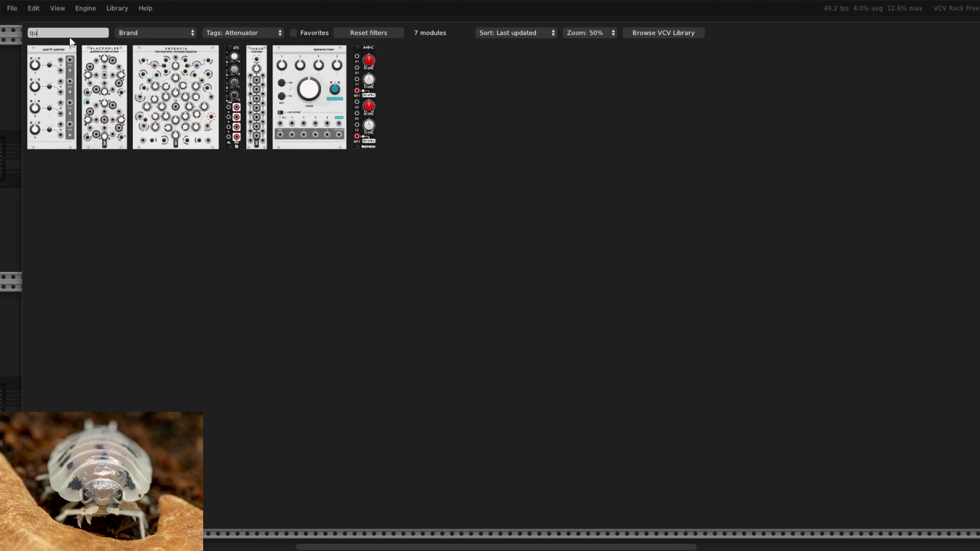
pyautogui.click(365, 33)
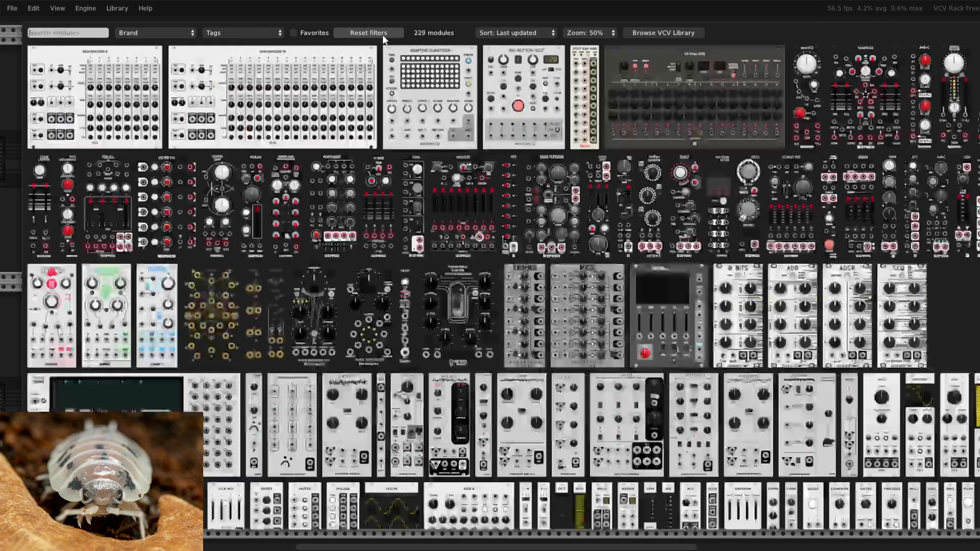
pyautogui.write('quan')
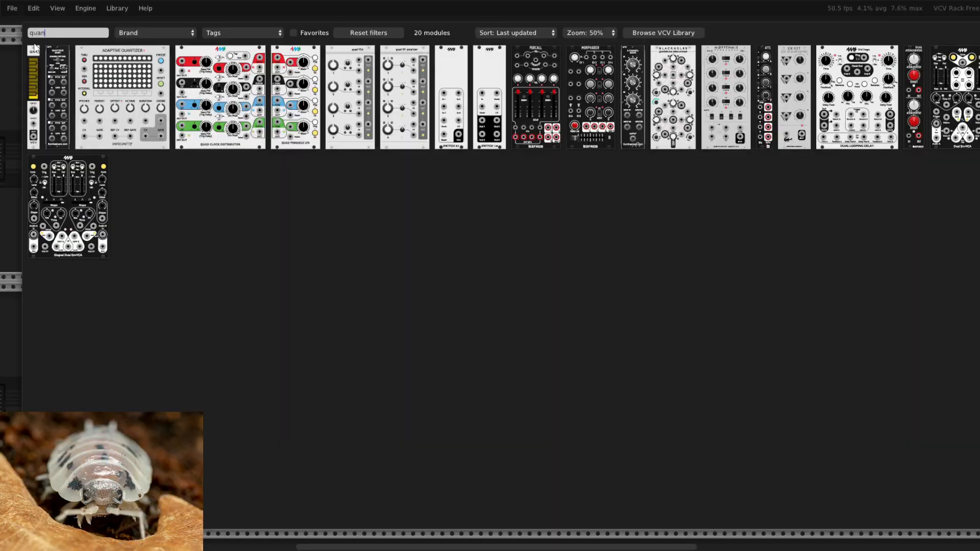
pyautogui.click(35, 80)
pyautogui.moveTo(693, 293); pyautogui.dragTo(566, 295)
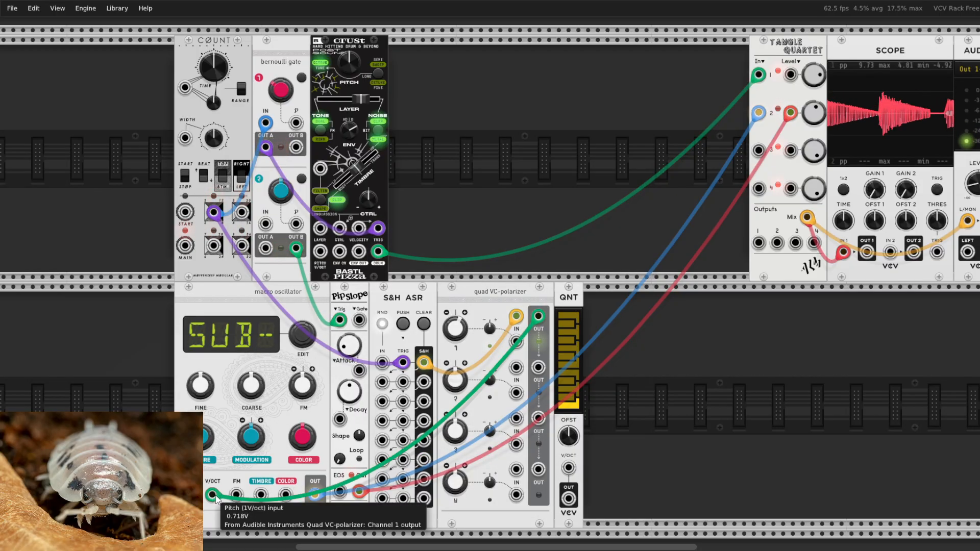
# Reroute quad VC-polarizer channel 1's output into QNT's V/OCT input and patch QNT's output to Macro Oscillator's V/OCT
pyautogui.moveTo(212, 495)
pyautogui.mouseDown()
pyautogui.moveTo(326, 474)
pyautogui.moveTo(347, 490)
pyautogui.moveTo(270, 463)
pyautogui.moveTo(212, 494)
pyautogui.mouseUp()
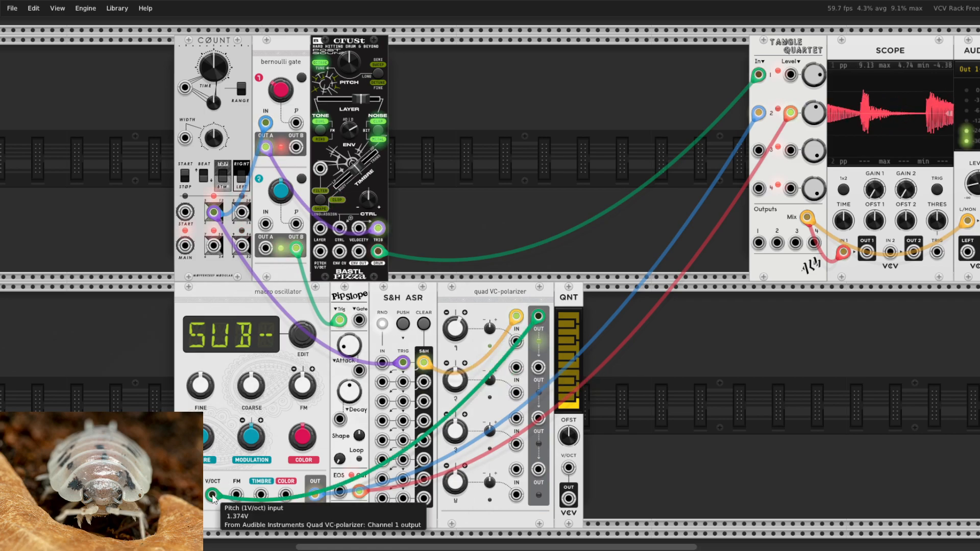
pyautogui.moveTo(569, 306); pyautogui.dragTo(696, 306)
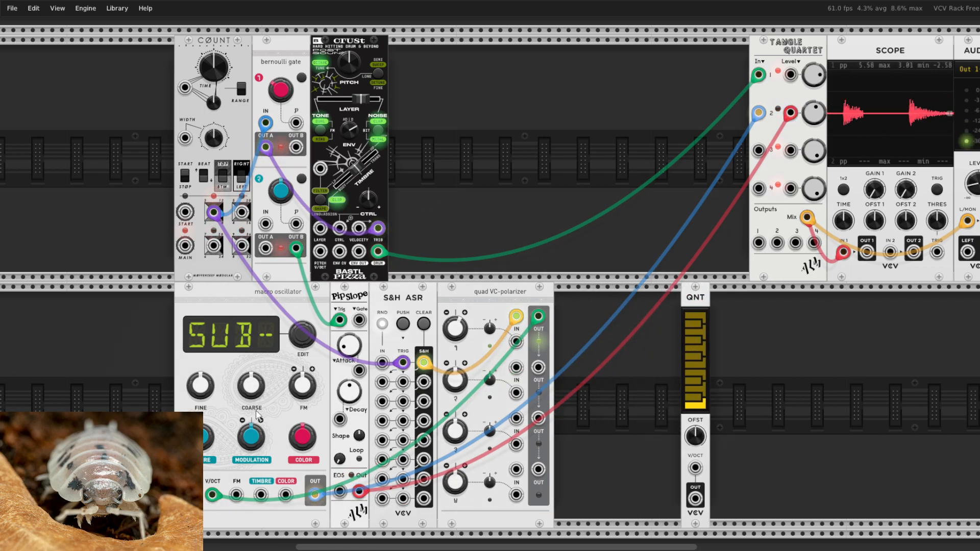
pyautogui.moveTo(213, 494); pyautogui.dragTo(692, 468)
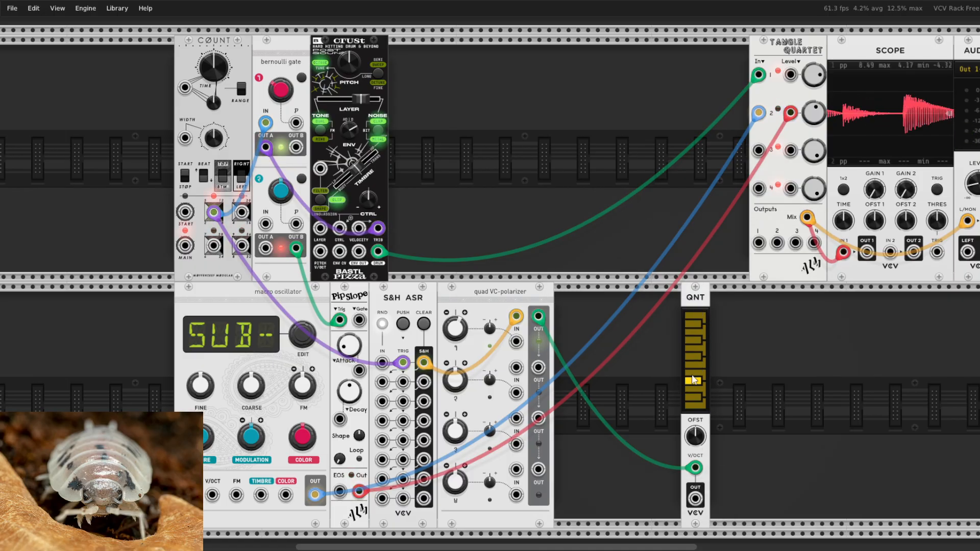
pyautogui.moveTo(702, 298); pyautogui.dragTo(576, 298)
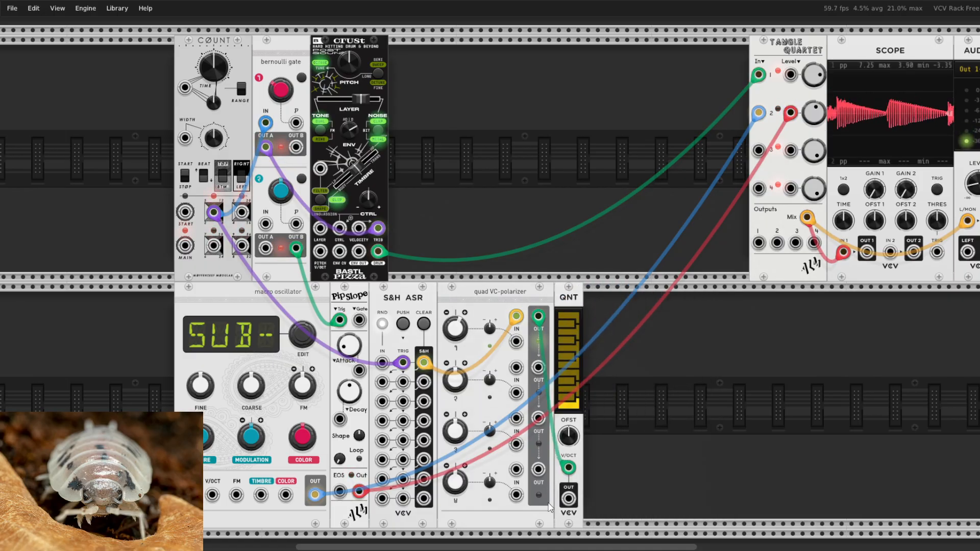
pyautogui.moveTo(569, 499); pyautogui.dragTo(212, 495)
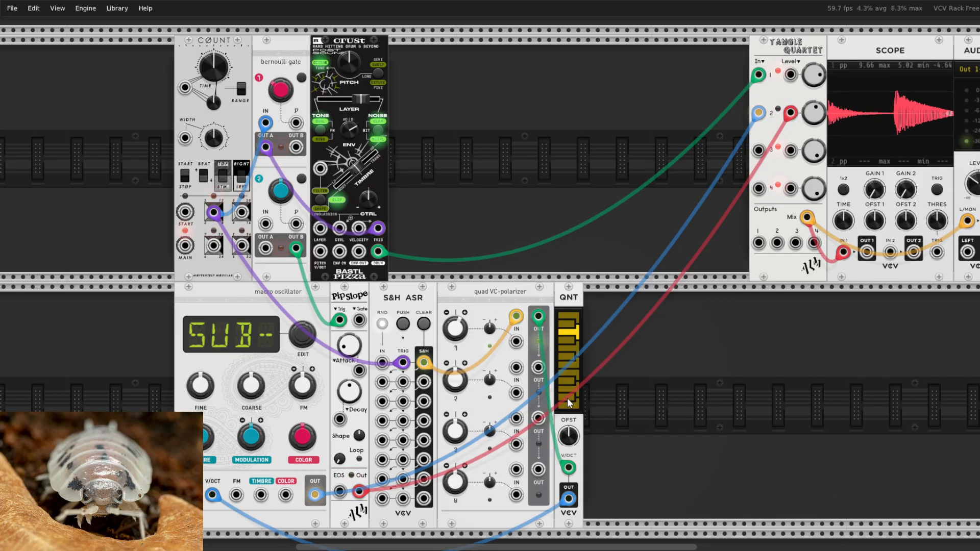
# Restrict QNT's scale to the notes C, E, G and B, keeping the module beside quad VC-polarizer
pyautogui.moveTo(573, 301); pyautogui.dragTo(718, 304)
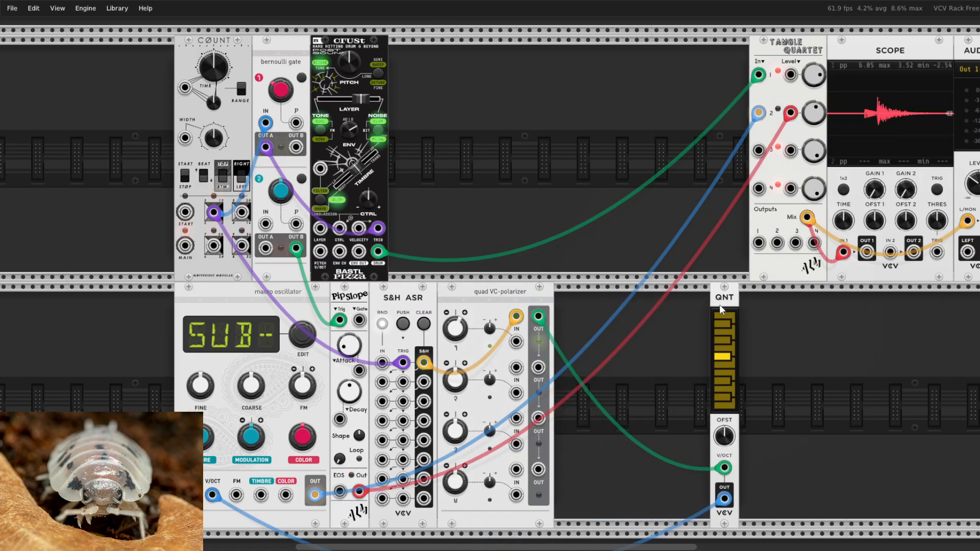
pyautogui.moveTo(715, 388)
pyautogui.mouseDown()
pyautogui.moveTo(715, 336)
pyautogui.moveTo(717, 351)
pyautogui.mouseUp()
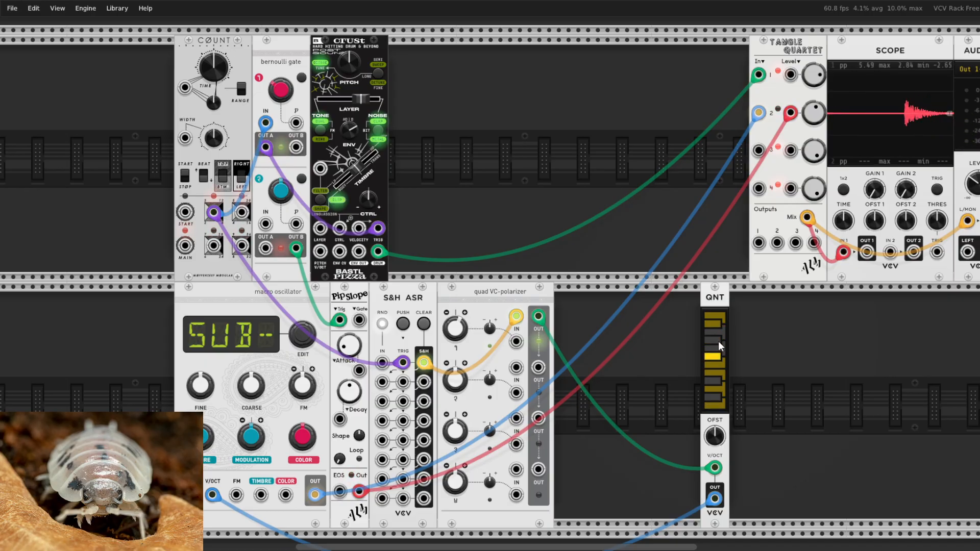
pyautogui.click(715, 341)
pyautogui.click(716, 332)
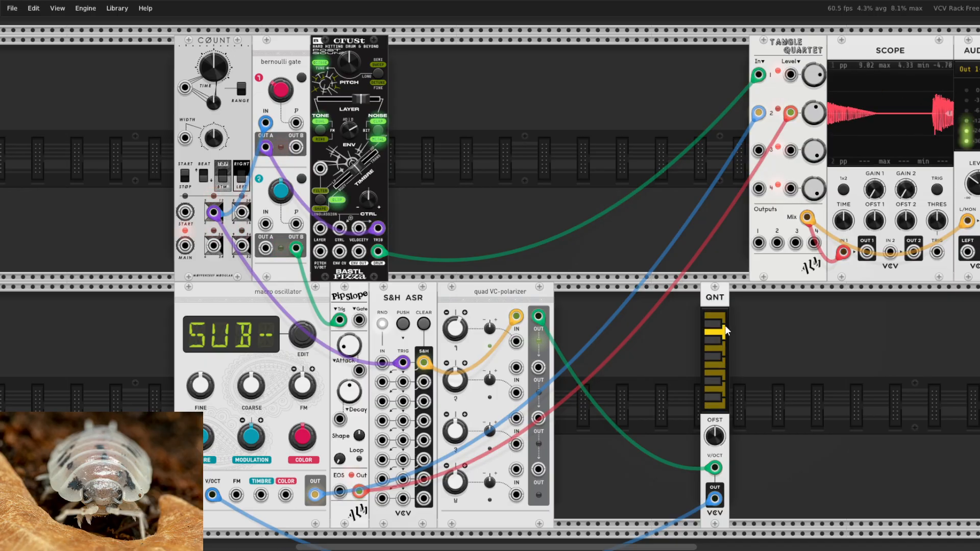
pyautogui.click(723, 392)
pyautogui.click(723, 362)
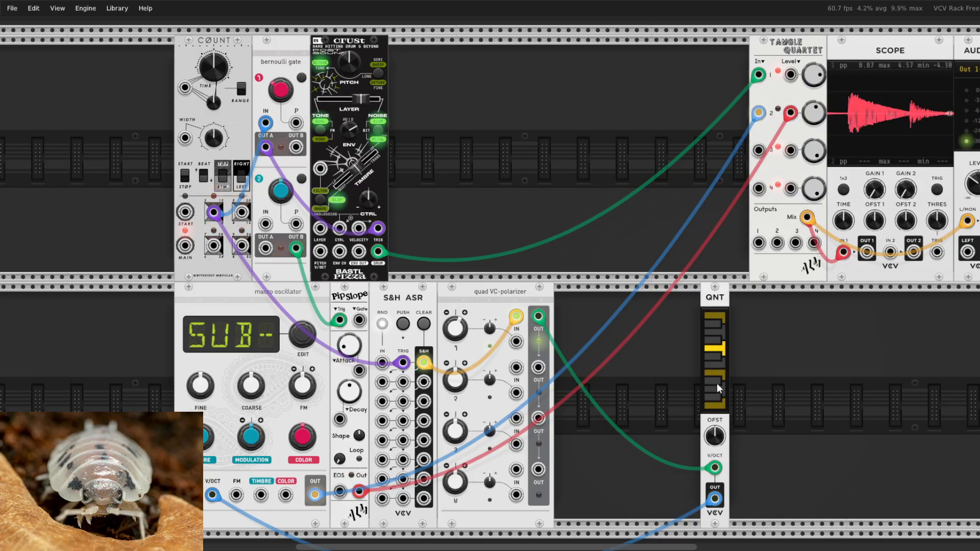
pyautogui.moveTo(729, 305); pyautogui.dragTo(582, 306)
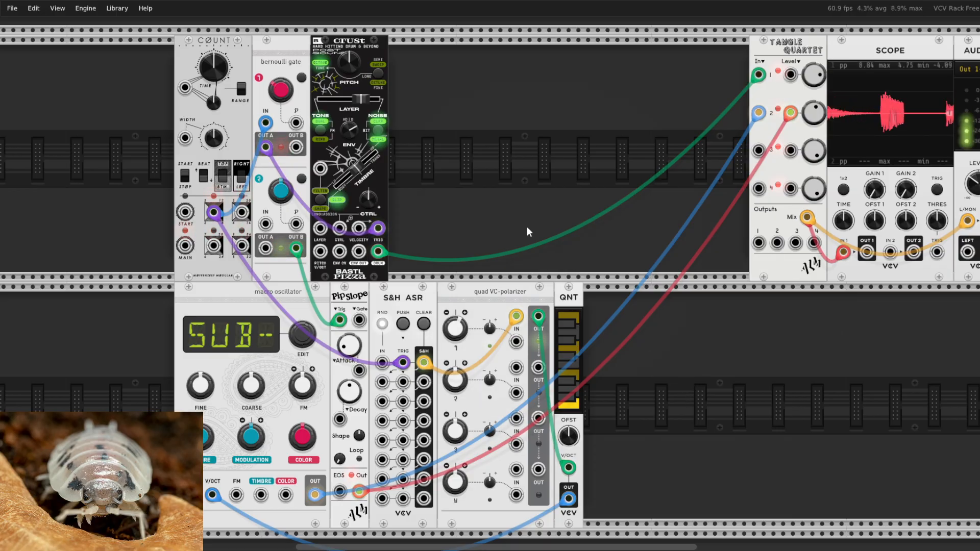
pyautogui.moveTo(814, 112)
pyautogui.mouseDown()
pyautogui.moveTo(813, 82)
pyautogui.moveTo(813, 94)
pyautogui.mouseUp()
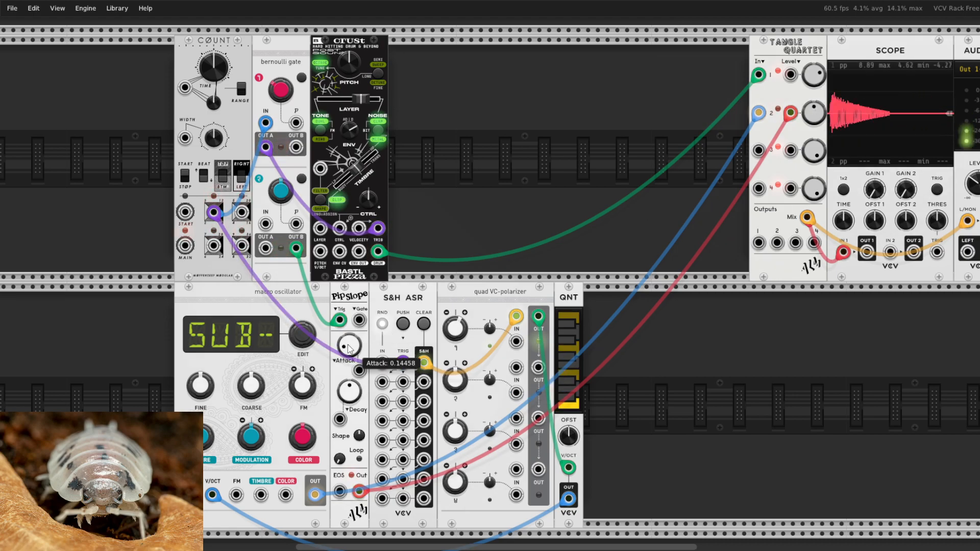
pyautogui.moveTo(349, 345); pyautogui.dragTo(349, 343)
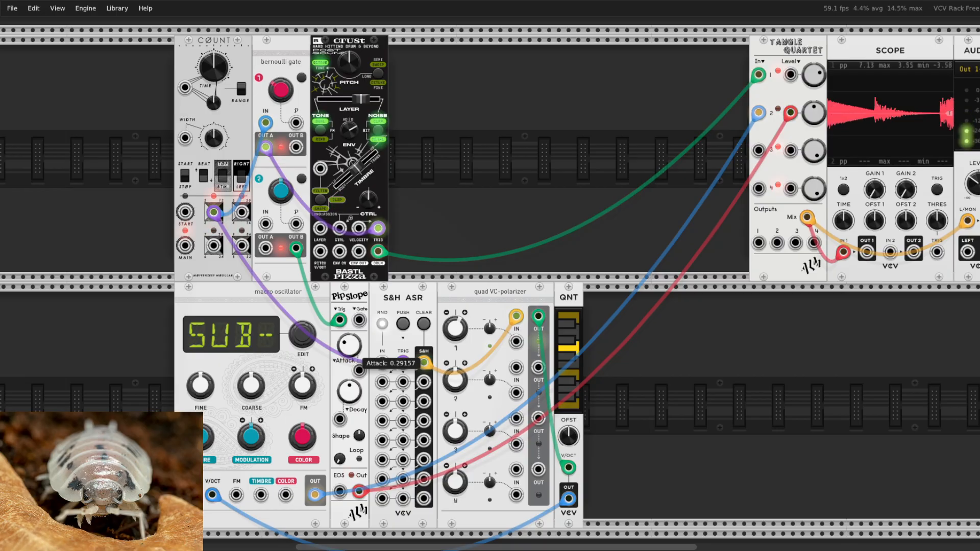
pyautogui.moveTo(349, 391); pyautogui.dragTo(350, 354)
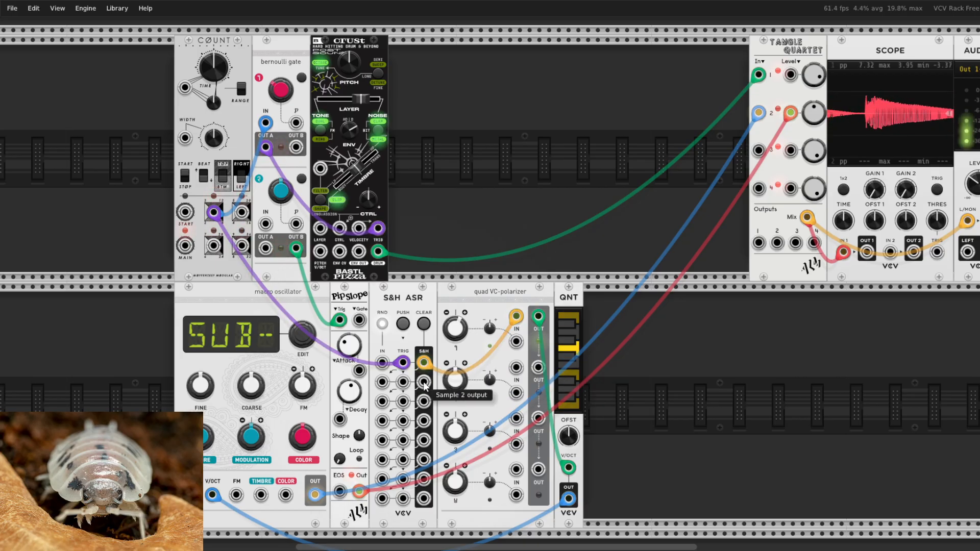
# Patch S&H ASR sample 2 output to Macro Oscillator TIMBRE and sample 3 output to COLOR, and adjust the COLOR knob
pyautogui.moveTo(423, 382); pyautogui.dragTo(260, 495)
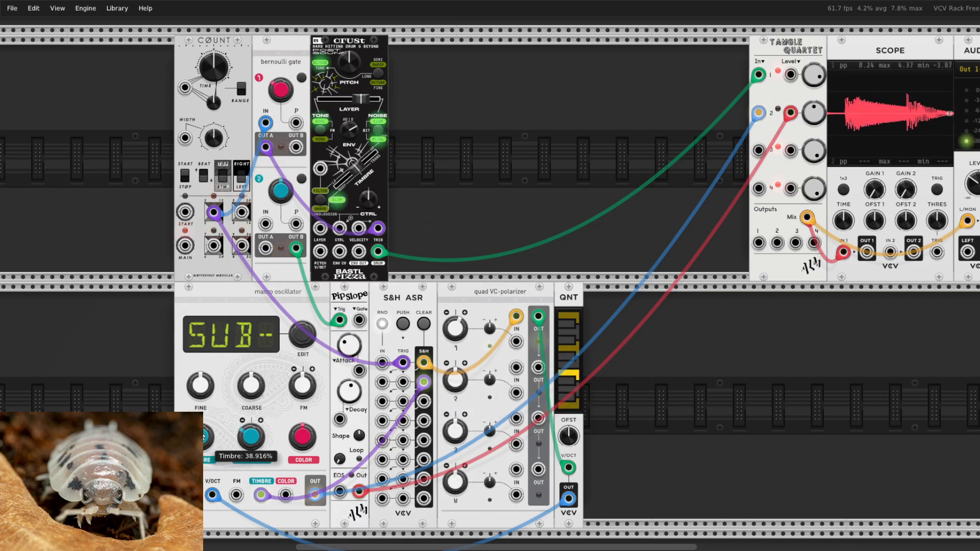
pyautogui.moveTo(424, 402); pyautogui.dragTo(286, 495)
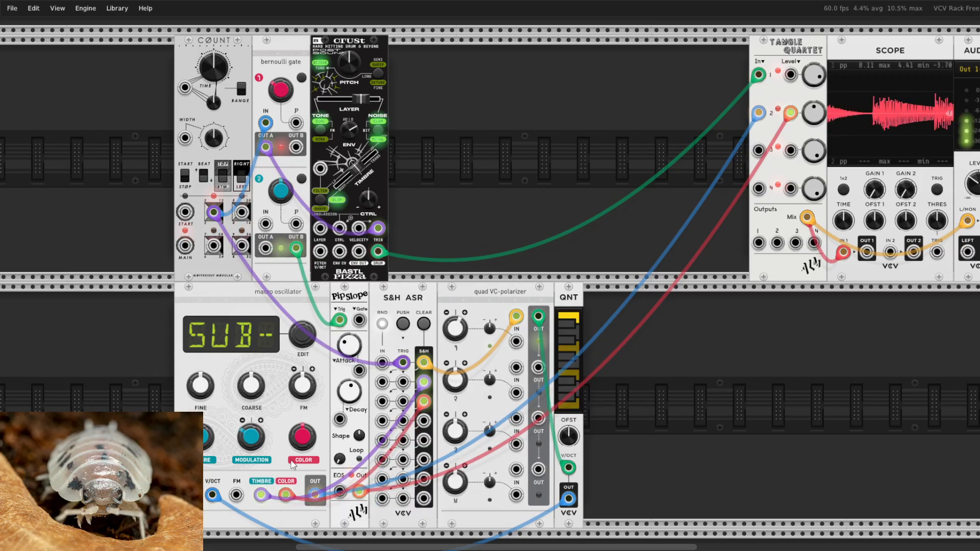
pyautogui.moveTo(304, 444); pyautogui.dragTo(304, 452)
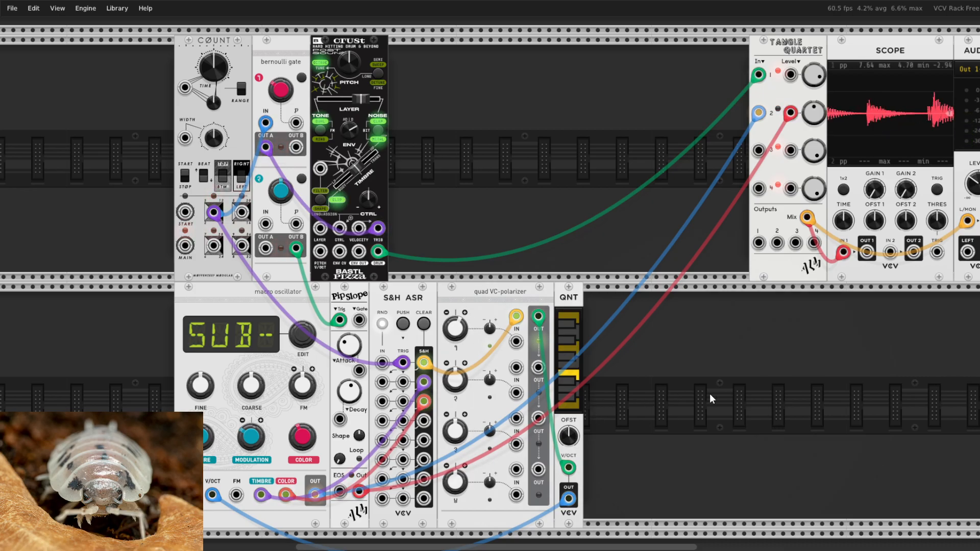
# Search the module browser for "vco" and add the VCO module directly to the right of Crust
pyautogui.rightClick(741, 370)
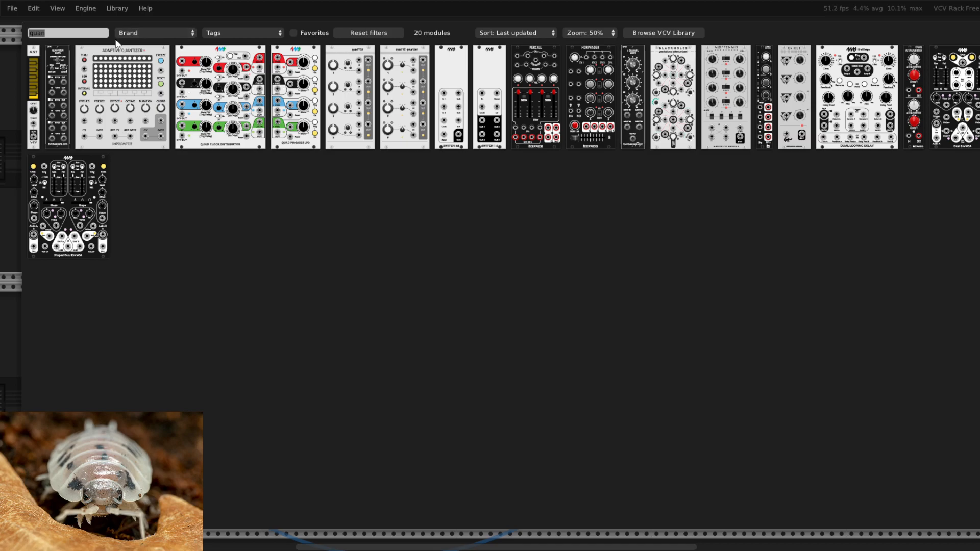
pyautogui.write('vco')
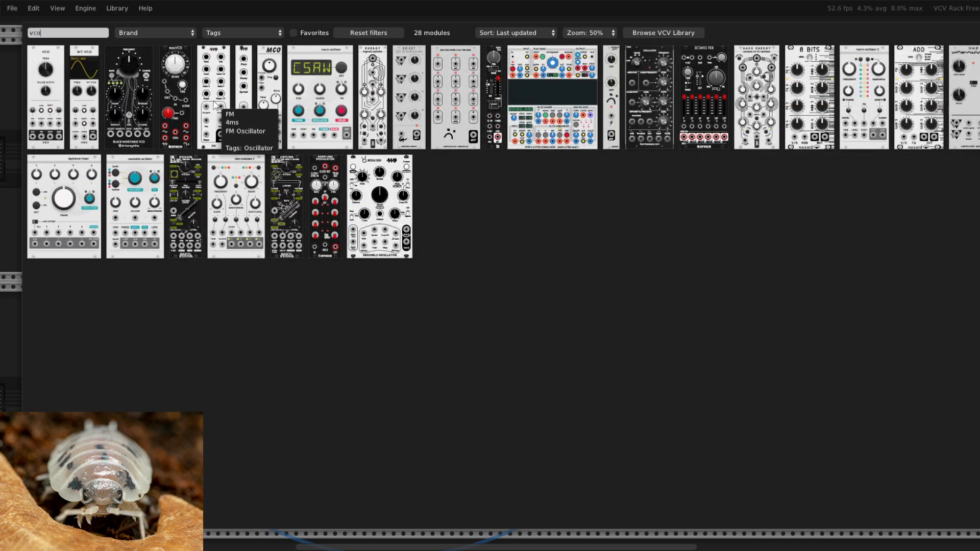
pyautogui.click(41, 51)
pyautogui.moveTo(728, 360); pyautogui.dragTo(413, 112)
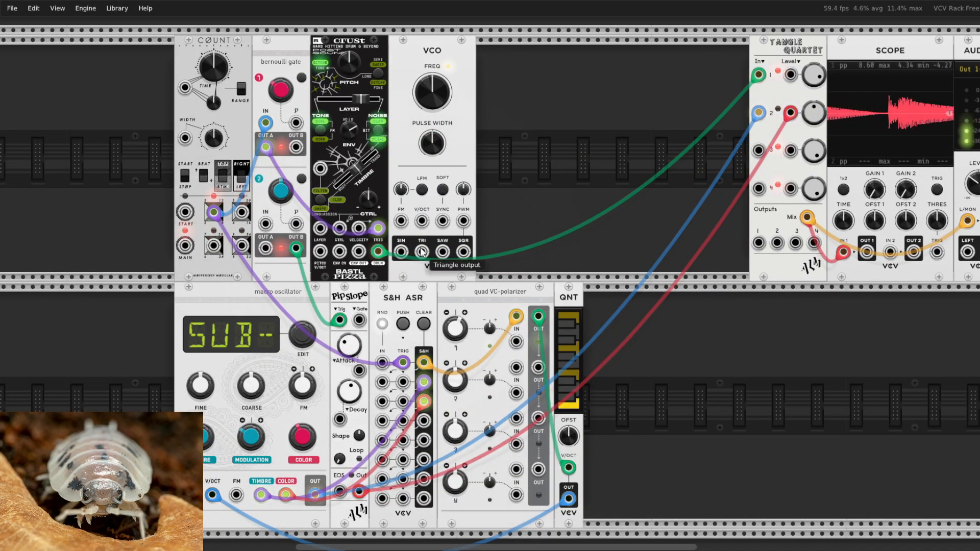
# Patch the VCO's sine output to Macro Oscillator's FM input and adjust the oscillator's FM knob
pyautogui.moveTo(396, 254); pyautogui.dragTo(236, 494)
pyautogui.moveTo(309, 393)
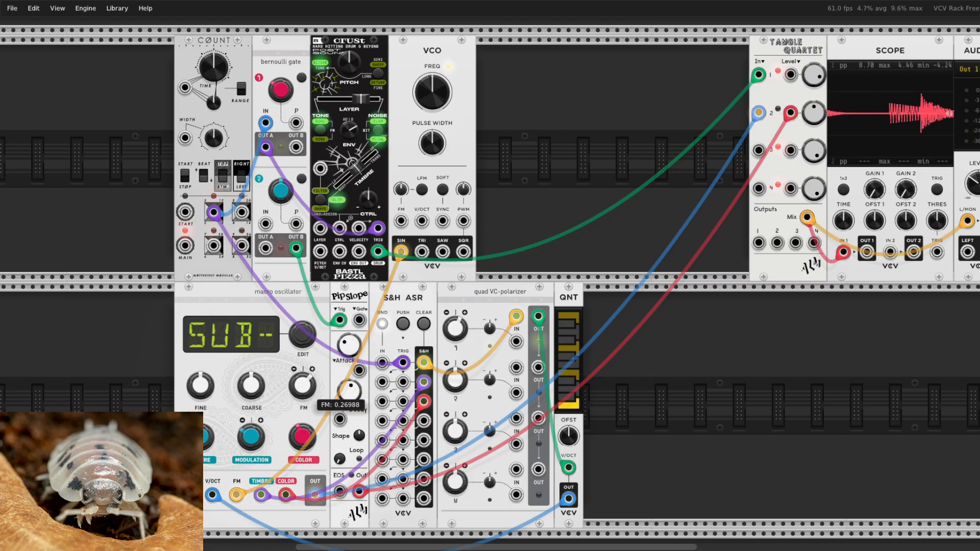
pyautogui.moveTo(303, 387); pyautogui.dragTo(303, 389)
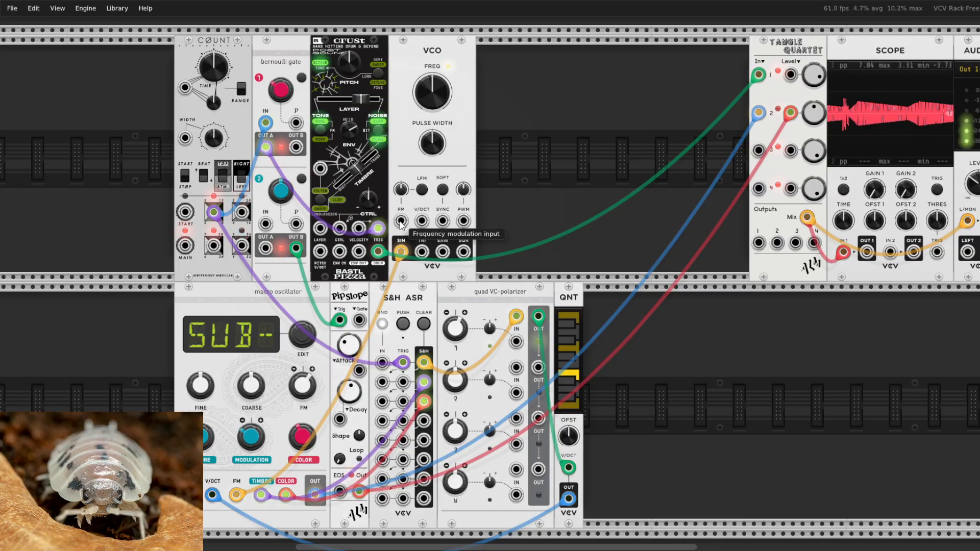
# Patch QNT's output to the VCO's V/OCT input as well, and raise the VCO's FREQ knob
pyautogui.moveTo(422, 221); pyautogui.dragTo(568, 499)
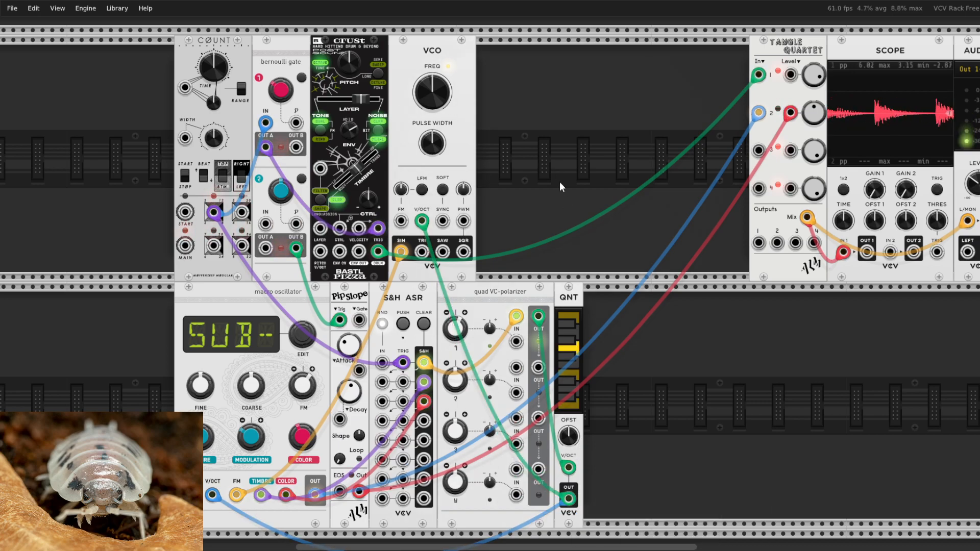
pyautogui.moveTo(445, 105)
pyautogui.moveTo(445, 105); pyautogui.dragTo(445, 81)
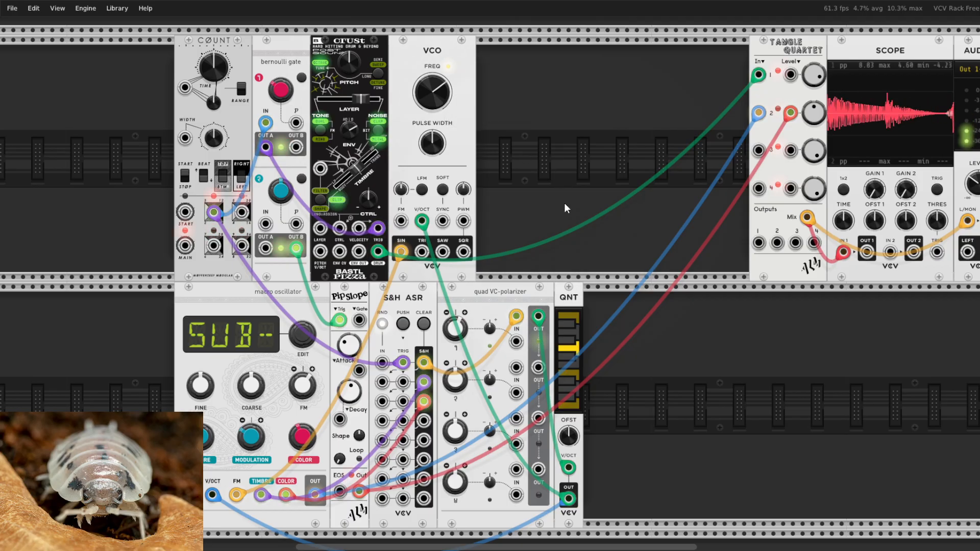
pyautogui.moveTo(567, 500)
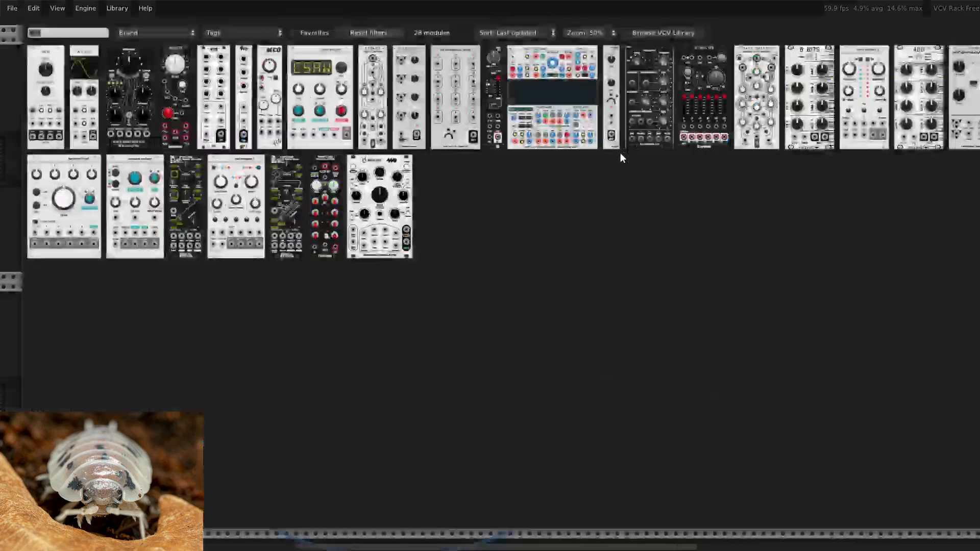
# Add the tidal modulator directly to the right of the VCO and lower its main frequency
pyautogui.rightClick(621, 153)
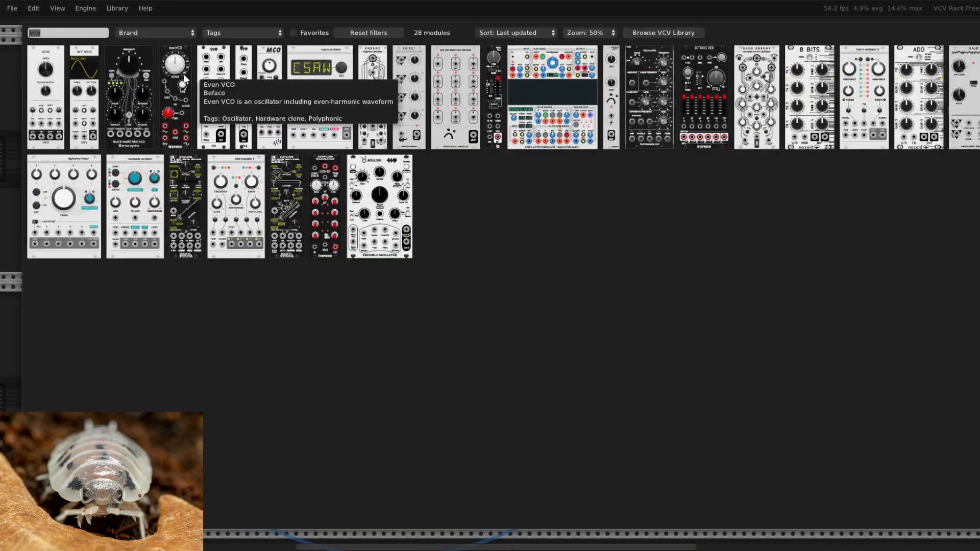
pyautogui.click(135, 176)
pyautogui.moveTo(561, 56); pyautogui.dragTo(482, 56)
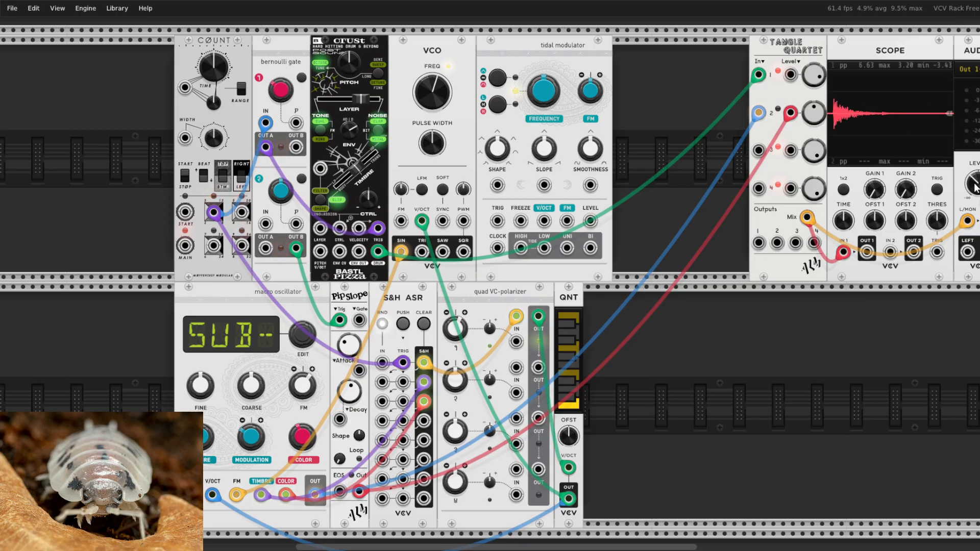
pyautogui.moveTo(562, 48)
pyautogui.mouseDown()
pyautogui.moveTo(572, 48)
pyautogui.moveTo(563, 48)
pyautogui.mouseUp()
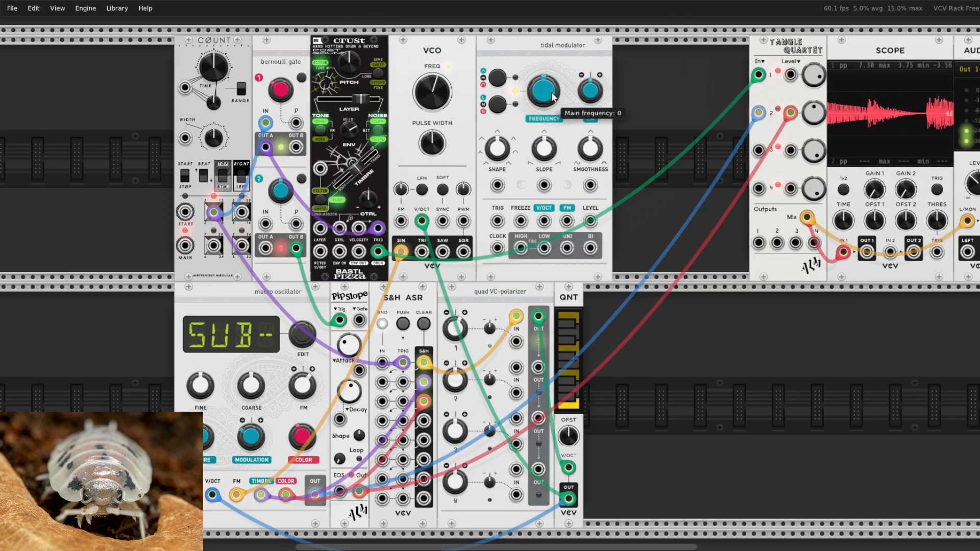
pyautogui.moveTo(552, 94)
pyautogui.mouseDown()
pyautogui.moveTo(551, 114)
pyautogui.moveTo(551, 84)
pyautogui.moveTo(553, 101)
pyautogui.mouseUp()
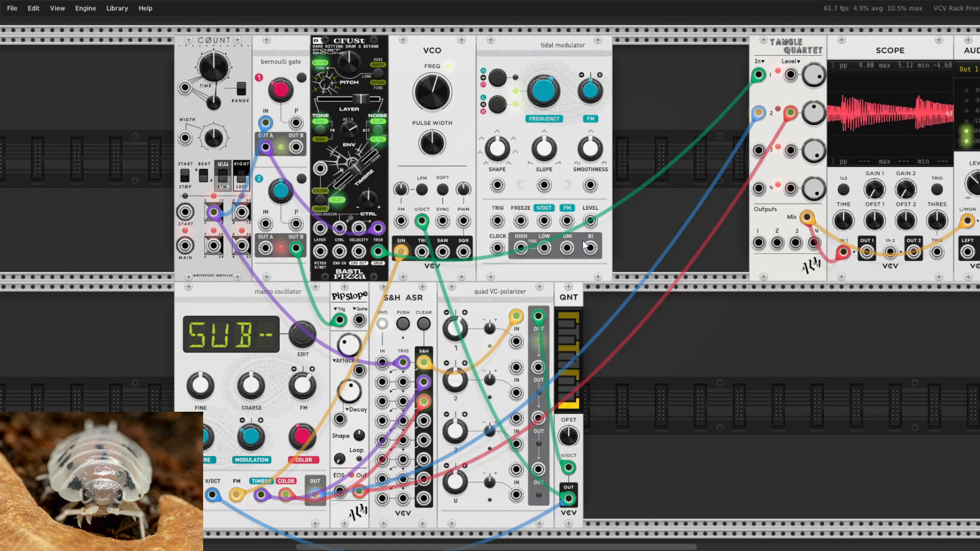
# Modulate Crust's LAYER input from tidal modulator's BI output, adjust the Layer slider, and lower Tangle Quartet's level 2 to about 38%
pyautogui.moveTo(590, 248); pyautogui.dragTo(320, 228)
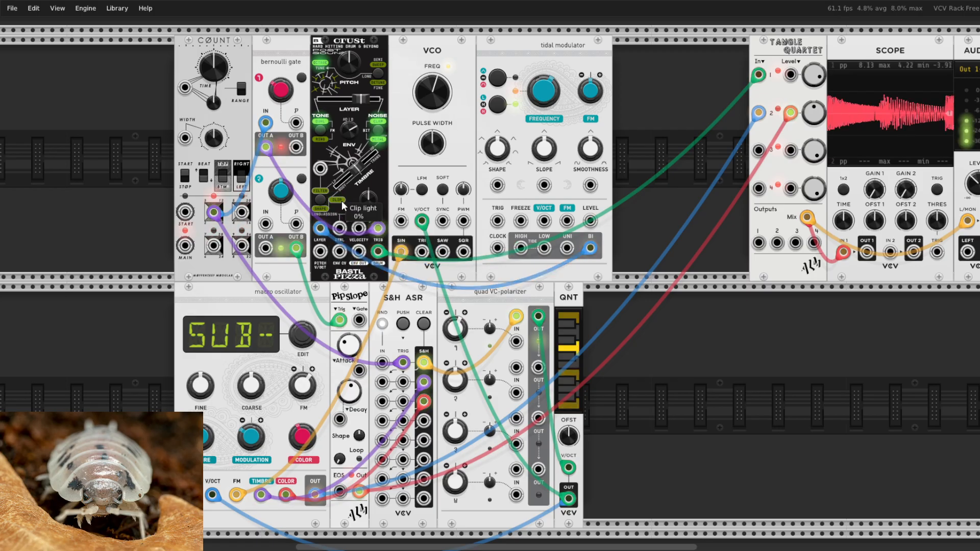
pyautogui.moveTo(360, 99); pyautogui.dragTo(358, 99)
pyautogui.moveTo(814, 85); pyautogui.dragTo(814, 113)
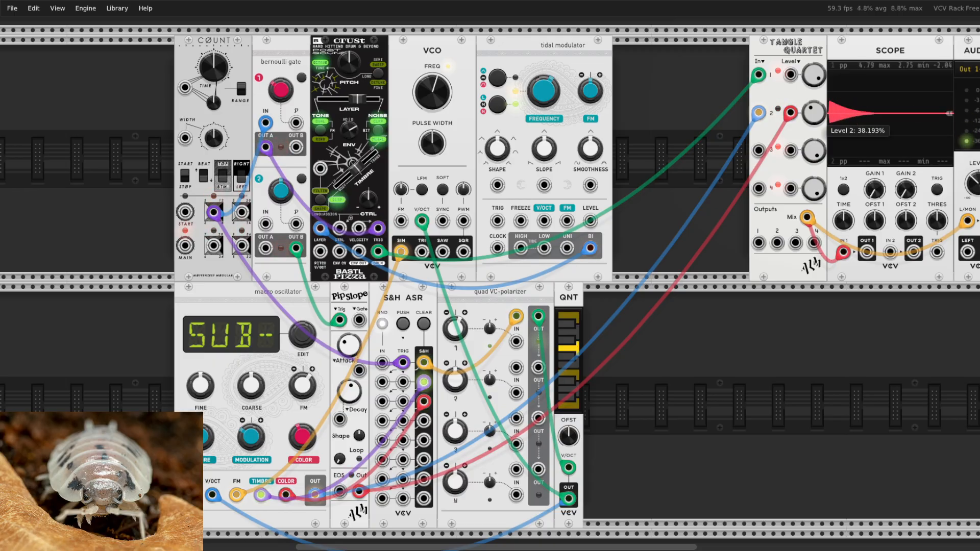
# Adjust Crust's ENV and CTRL knobs and try tidal modulator's UNI output in place of BI for the LAYER modulation
pyautogui.moveTo(350, 131); pyautogui.dragTo(349, 130)
pyautogui.moveTo(368, 198); pyautogui.dragTo(367, 198)
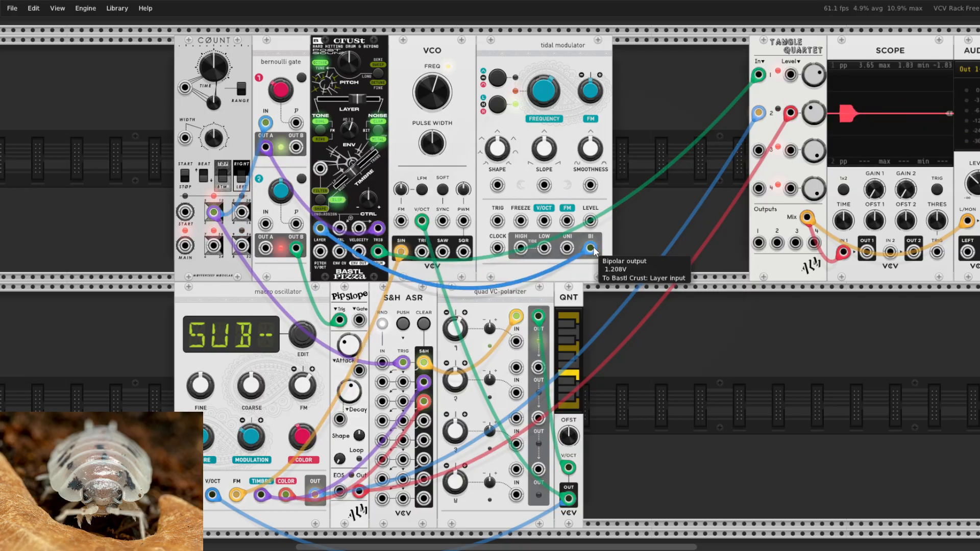
pyautogui.moveTo(589, 248); pyautogui.dragTo(565, 250)
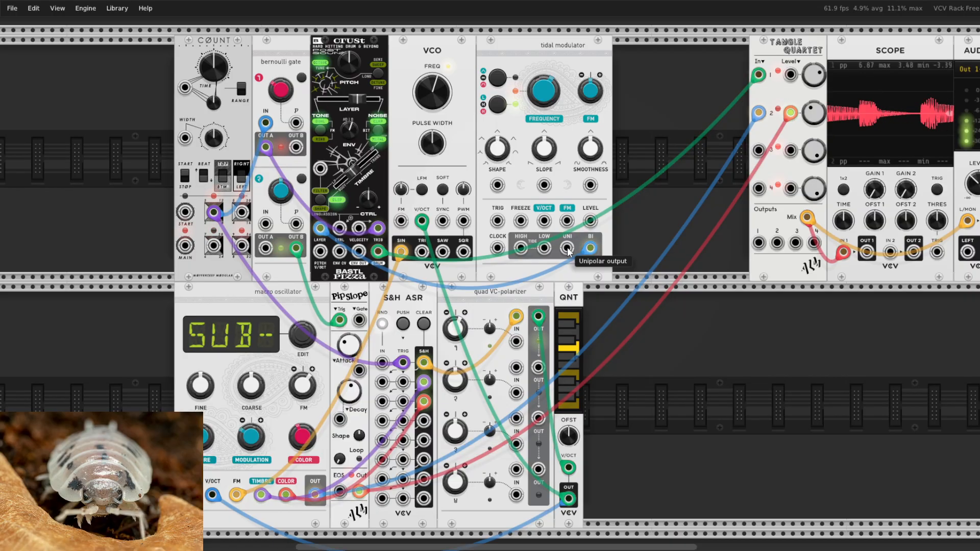
pyautogui.moveTo(568, 248); pyautogui.dragTo(847, 297)
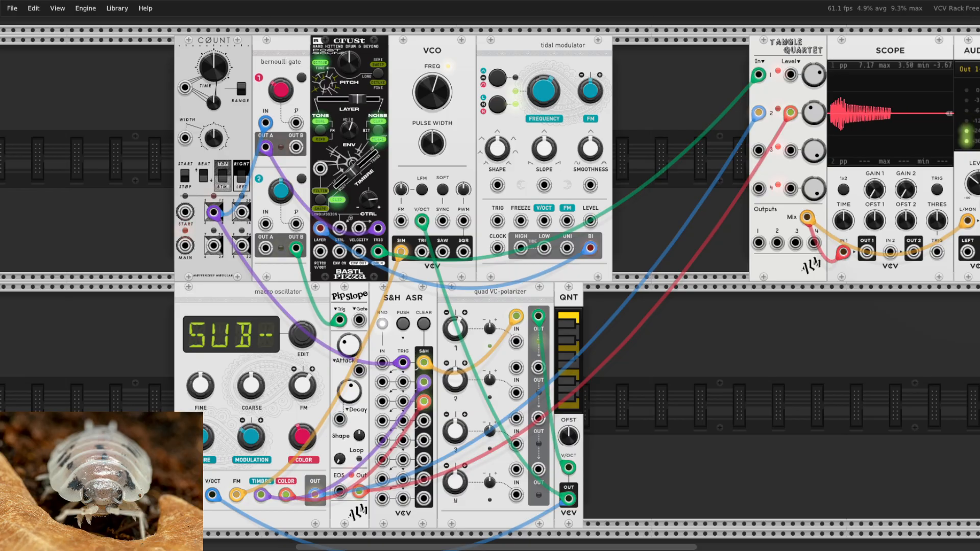
# Adjust Crust's CTRL knob and remap its control destination to Timbre - Cutoff (noise only)
pyautogui.moveTo(368, 200)
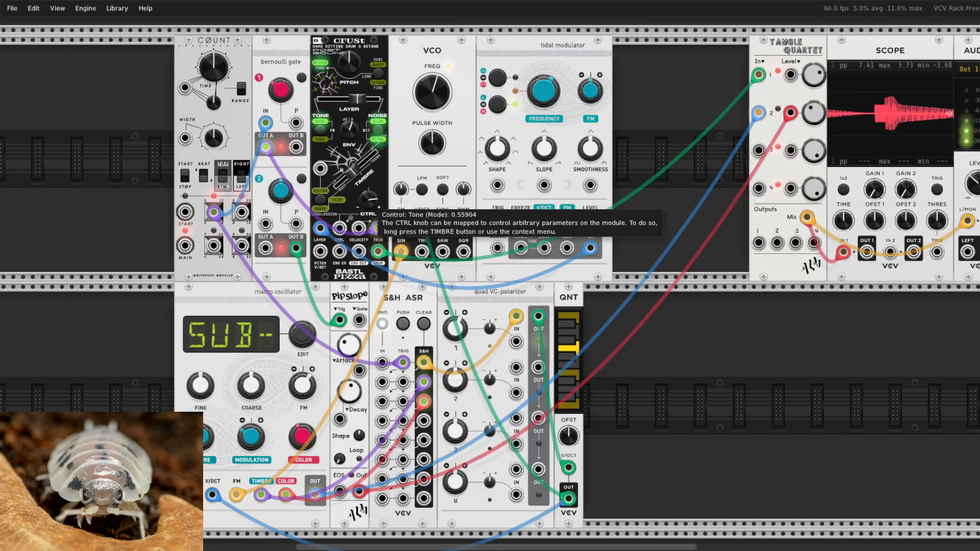
pyautogui.moveTo(369, 200); pyautogui.dragTo(368, 195)
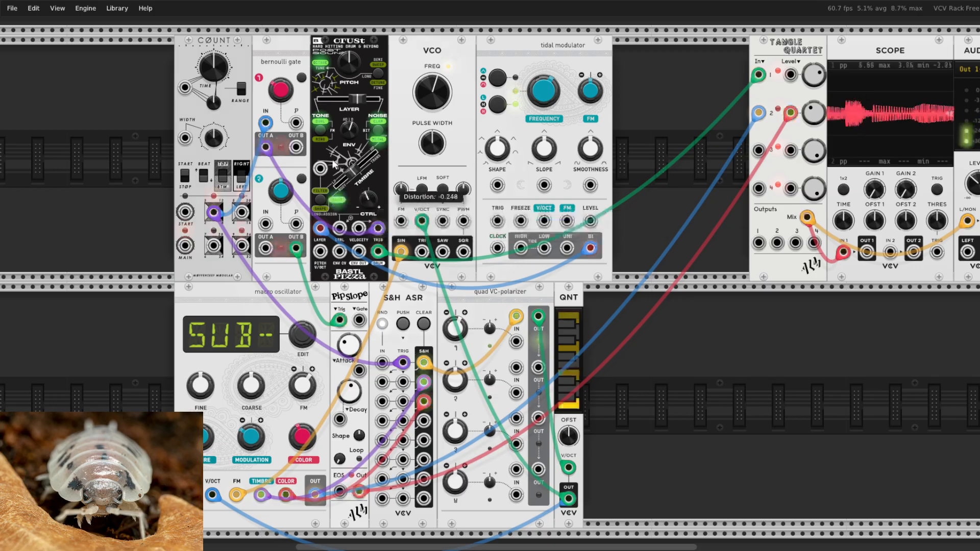
pyautogui.click(320, 201)
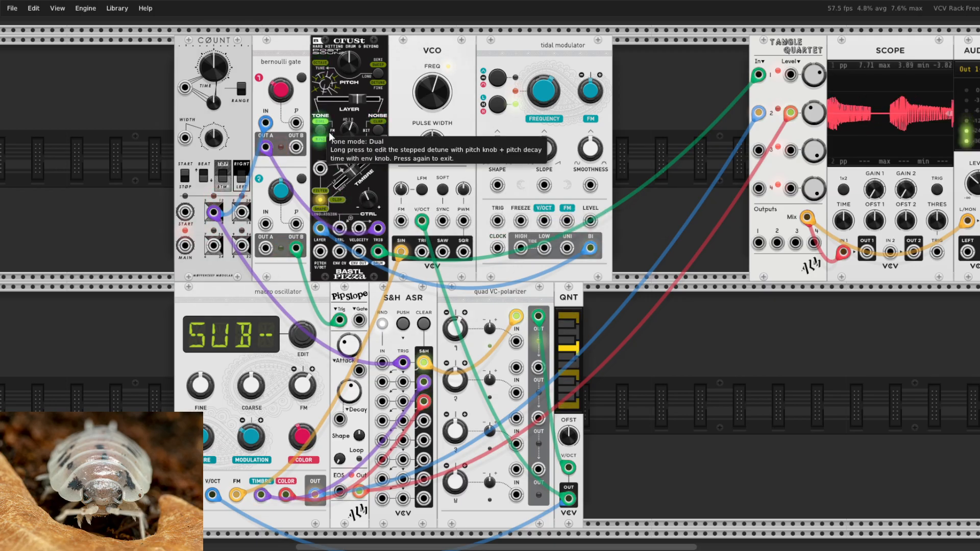
pyautogui.click(320, 131)
pyautogui.moveTo(369, 200); pyautogui.dragTo(369, 193)
pyautogui.click(321, 200)
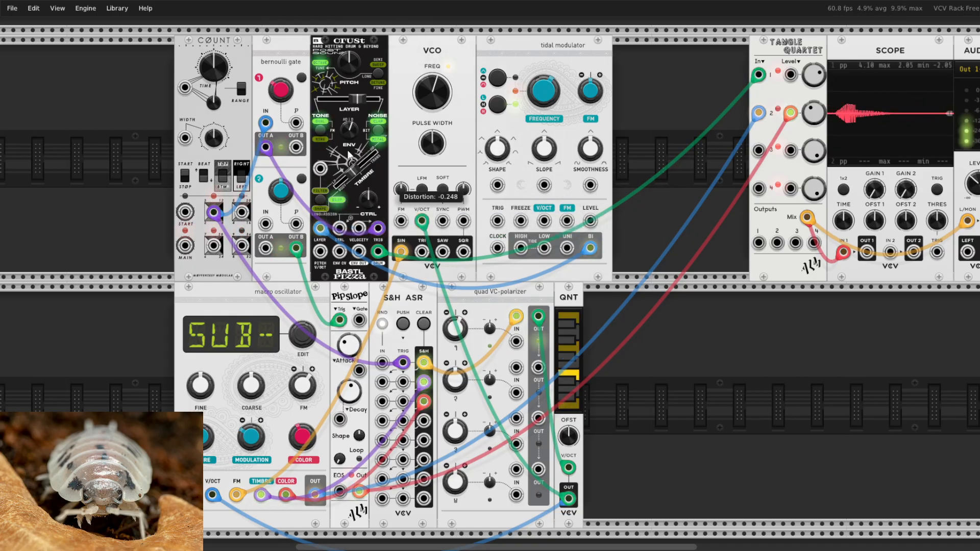
pyautogui.rightClick(332, 149)
pyautogui.moveTo(364, 175)
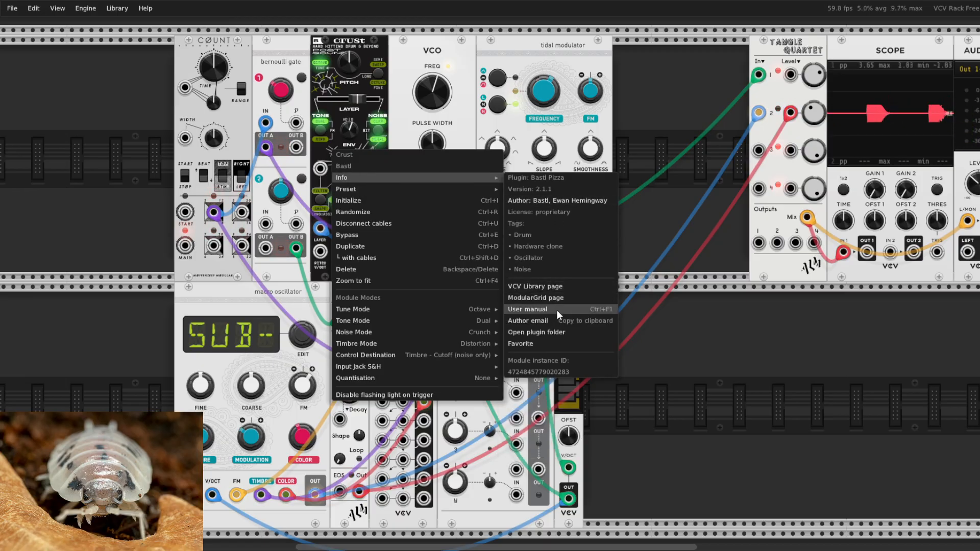
pyautogui.click(758, 356)
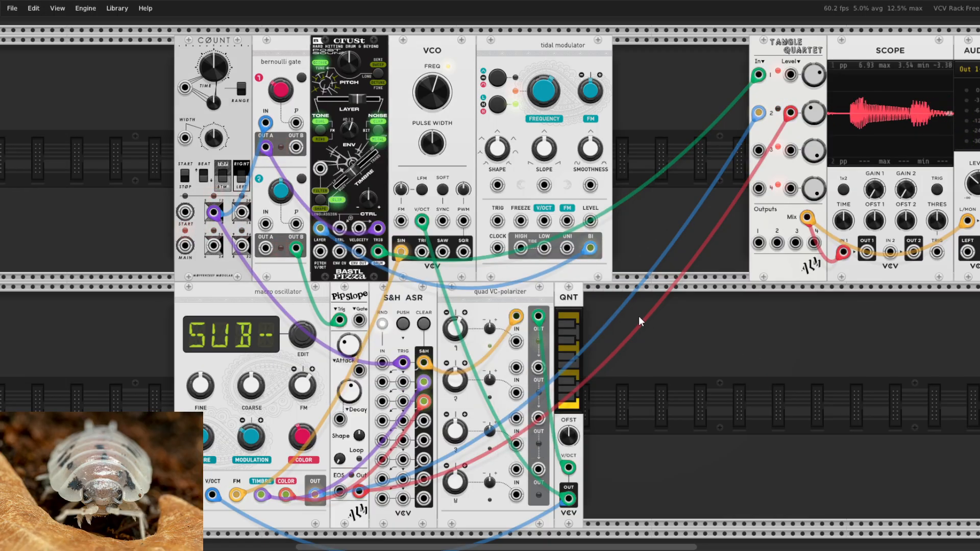
# Patch QNT's output to Crust's PITCH V/OCT input and lower Crust's pitch octave to about 0.30
pyautogui.moveTo(348, 66)
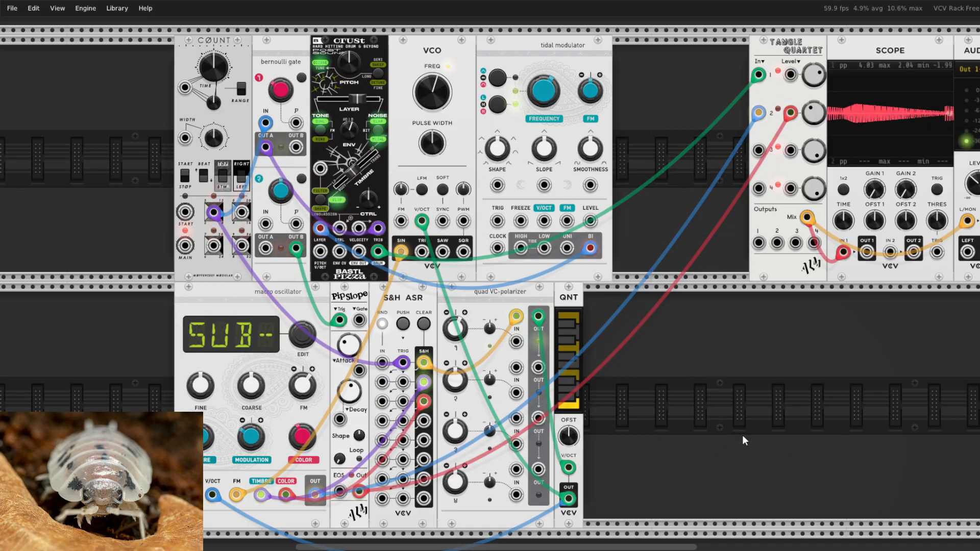
pyautogui.moveTo(320, 251); pyautogui.dragTo(571, 496)
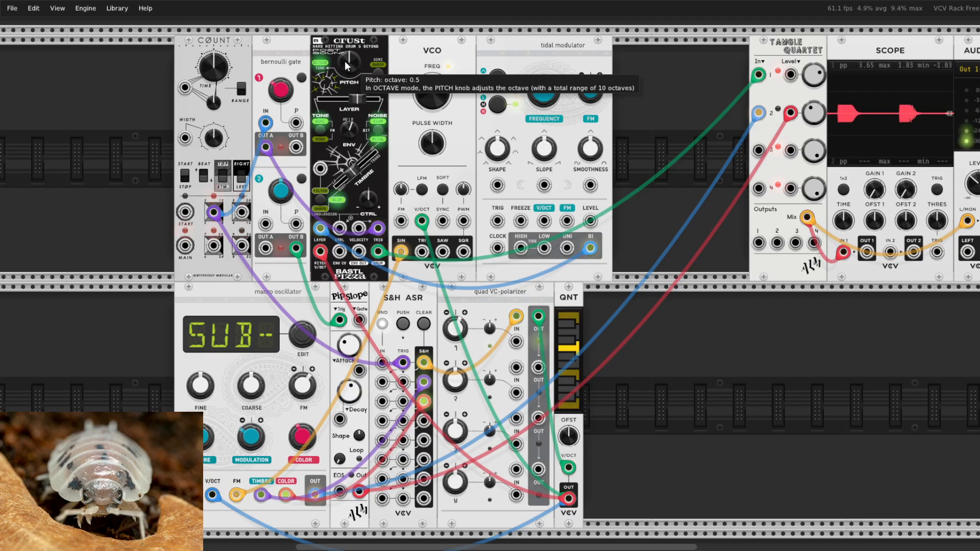
pyautogui.moveTo(345, 60)
pyautogui.mouseDown()
pyautogui.moveTo(345, 72)
pyautogui.moveTo(347, 60)
pyautogui.mouseUp()
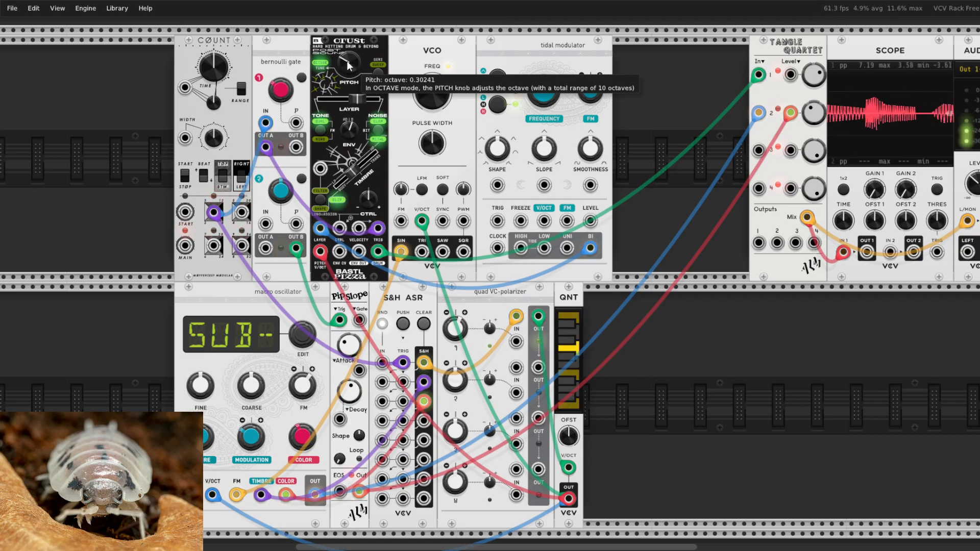
# Add the Erica Synths Black Wavetable VCO and place it directly to the right of QNT
pyautogui.rightClick(696, 327)
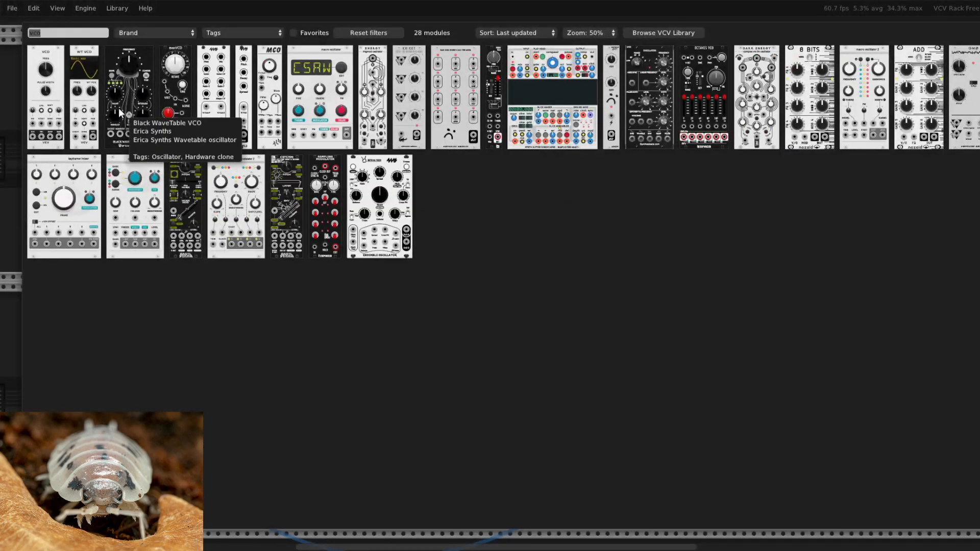
pyautogui.click(143, 57)
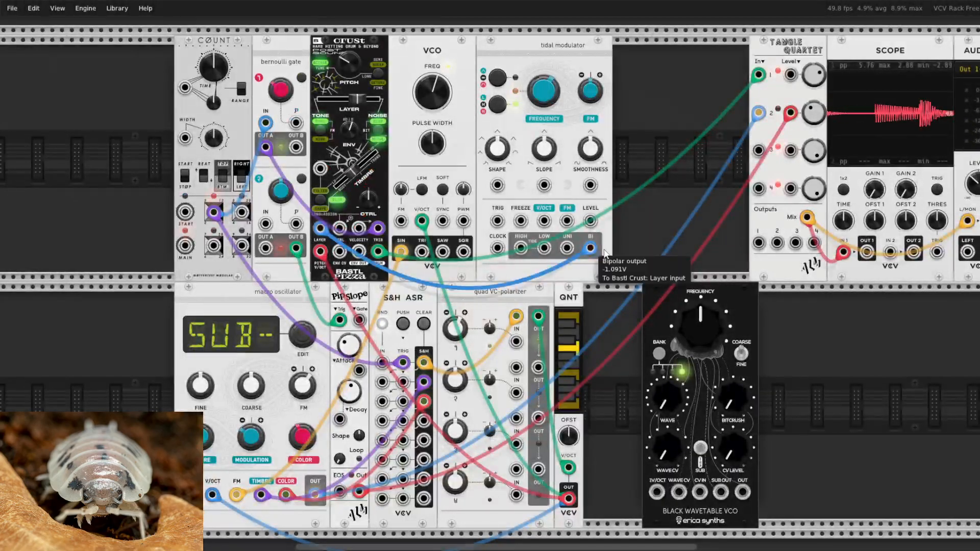
pyautogui.moveTo(695, 295); pyautogui.dragTo(660, 301)
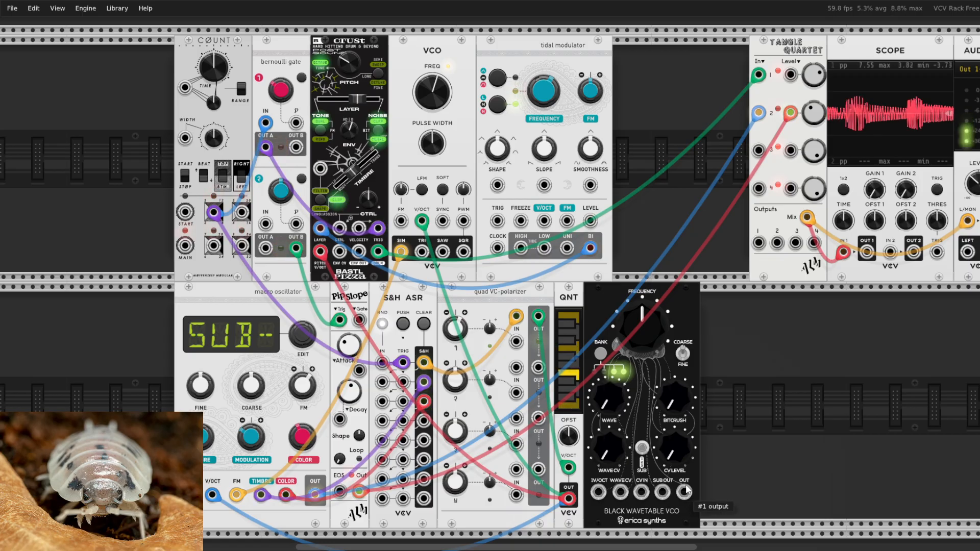
pyautogui.rightClick(722, 480)
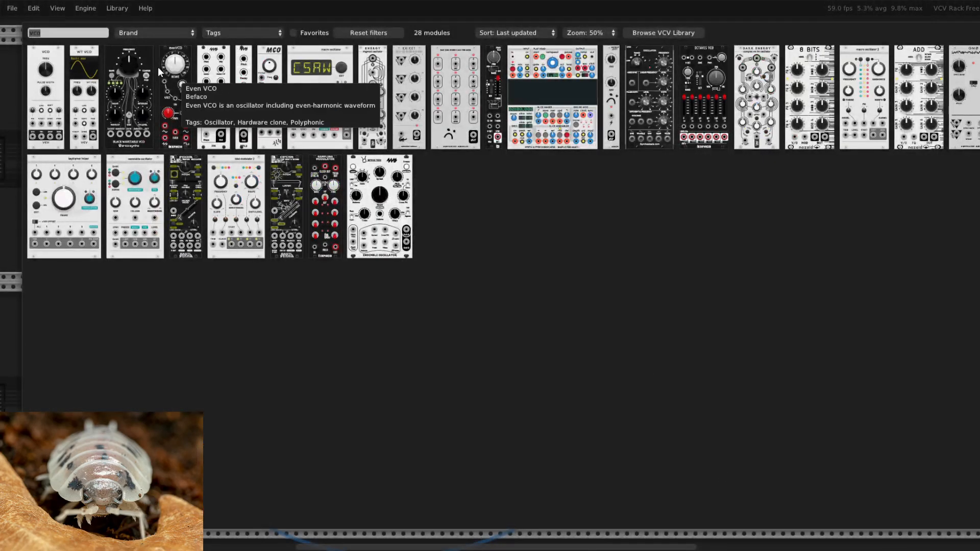
pyautogui.press('Escape')
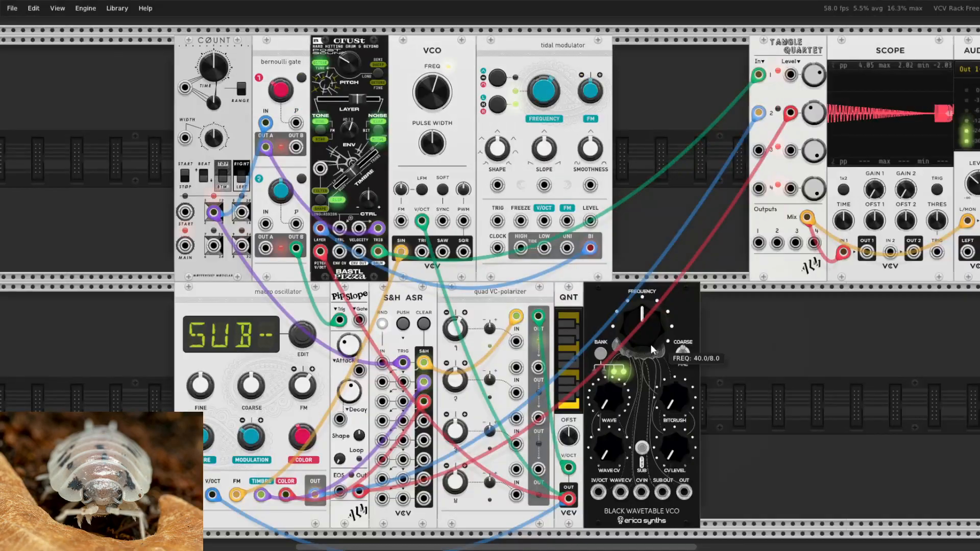
# Patch the Black Wavetable VCO's OUT to Tangle Quartet's input 3 and adjust the oscillator's WAVE knob
pyautogui.moveTo(684, 491); pyautogui.dragTo(759, 150)
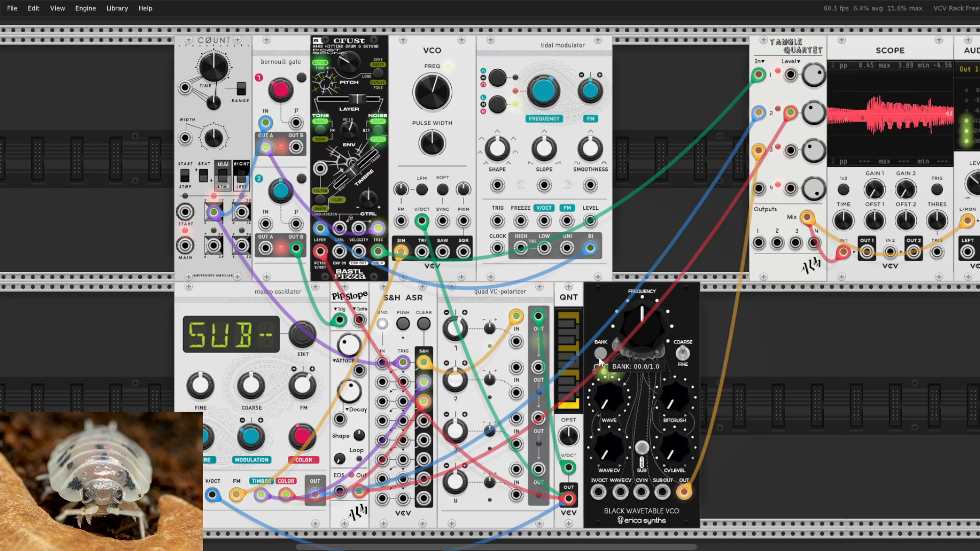
pyautogui.moveTo(618, 398); pyautogui.dragTo(618, 417)
pyautogui.moveTo(660, 354)
pyautogui.mouseDown()
pyautogui.moveTo(660, 383)
pyautogui.moveTo(663, 360)
pyautogui.mouseUp()
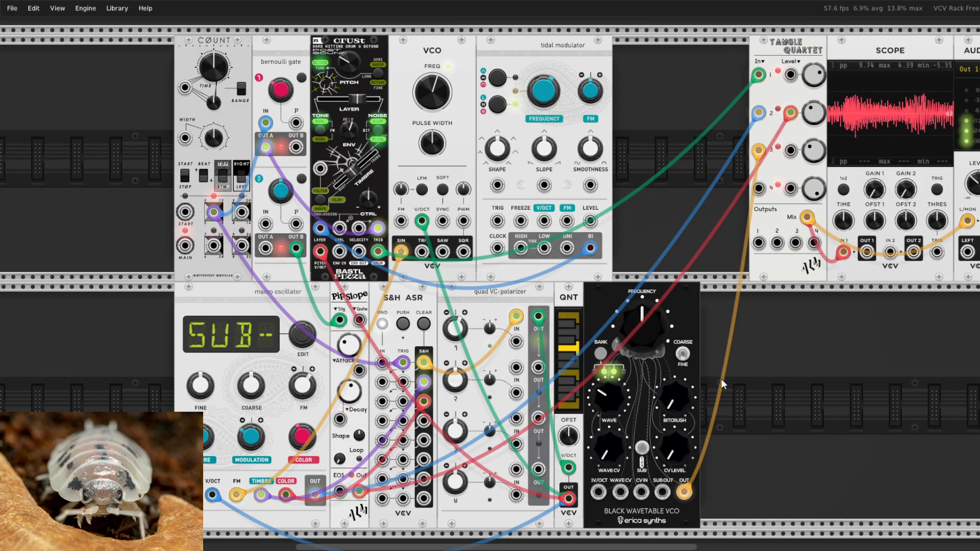
# Lower the Black Wavetable VCO's FREQUENCY to about 2.2
pyautogui.moveTo(642, 327); pyautogui.dragTo(642, 339)
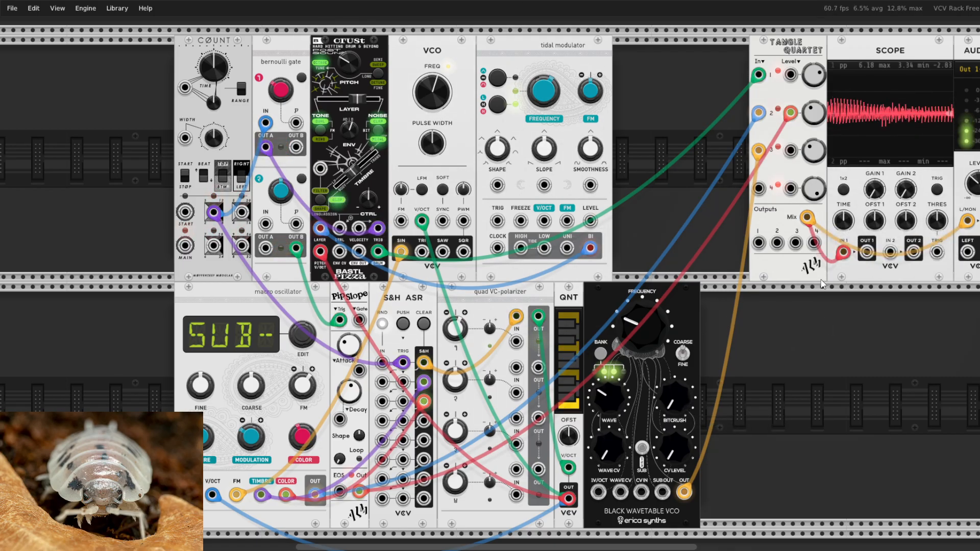
pyautogui.moveTo(666, 330)
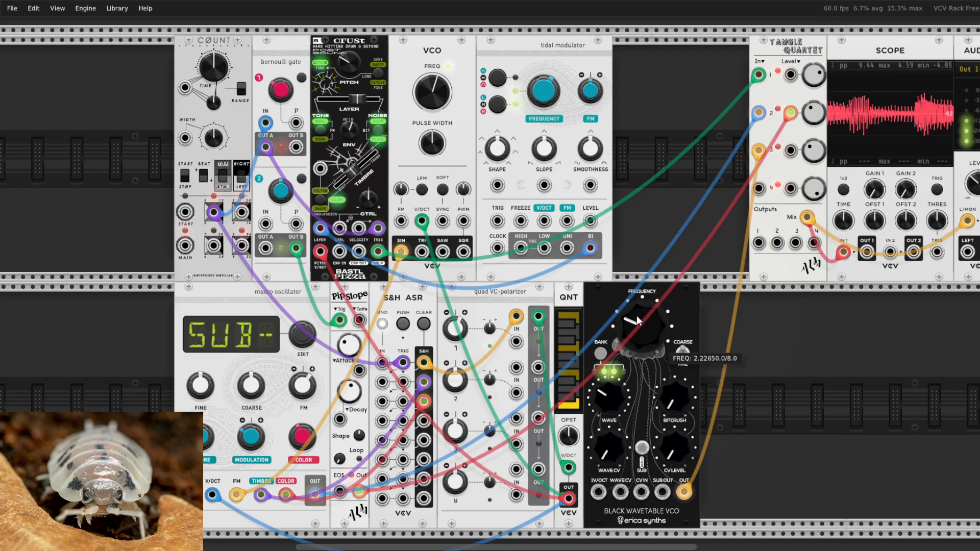
pyautogui.moveTo(646, 337)
pyautogui.mouseDown()
pyautogui.moveTo(647, 324)
pyautogui.moveTo(646, 342)
pyautogui.moveTo(646, 334)
pyautogui.mouseUp()
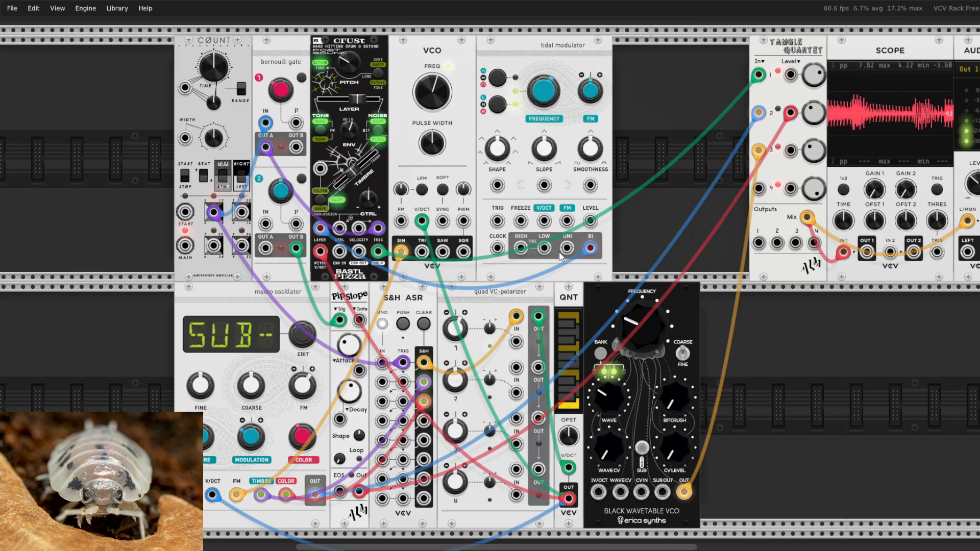
# Raise the WAVE CV amount and feed the WAVE CV input from S&H ASR's fourth S&H output instead of tidal modulator's UNI output
pyautogui.moveTo(567, 248); pyautogui.dragTo(643, 495)
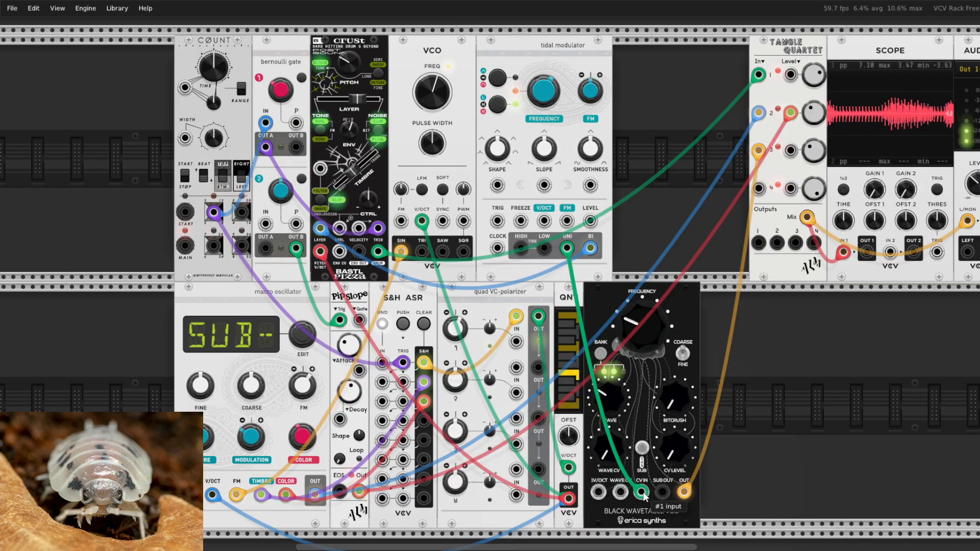
pyautogui.moveTo(643, 494); pyautogui.dragTo(620, 493)
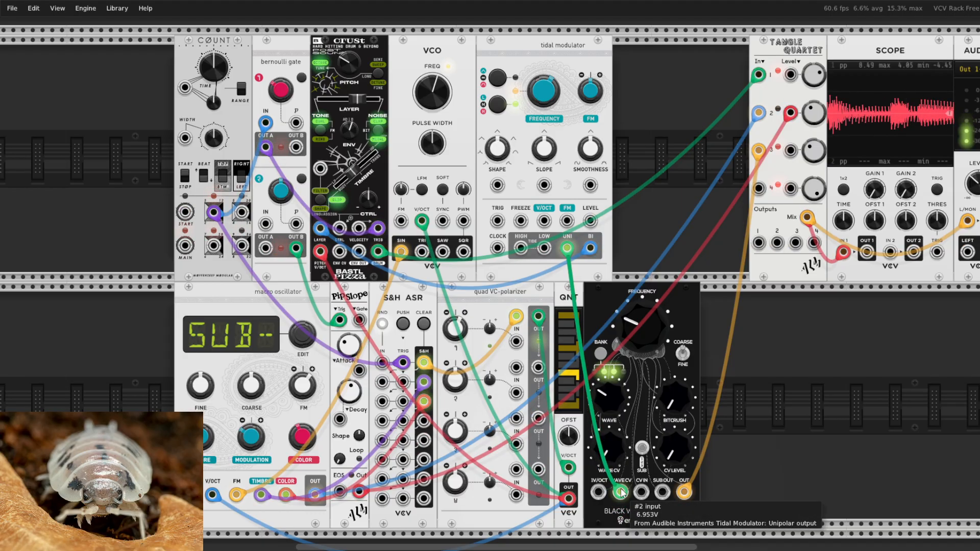
pyautogui.moveTo(615, 443); pyautogui.dragTo(615, 421)
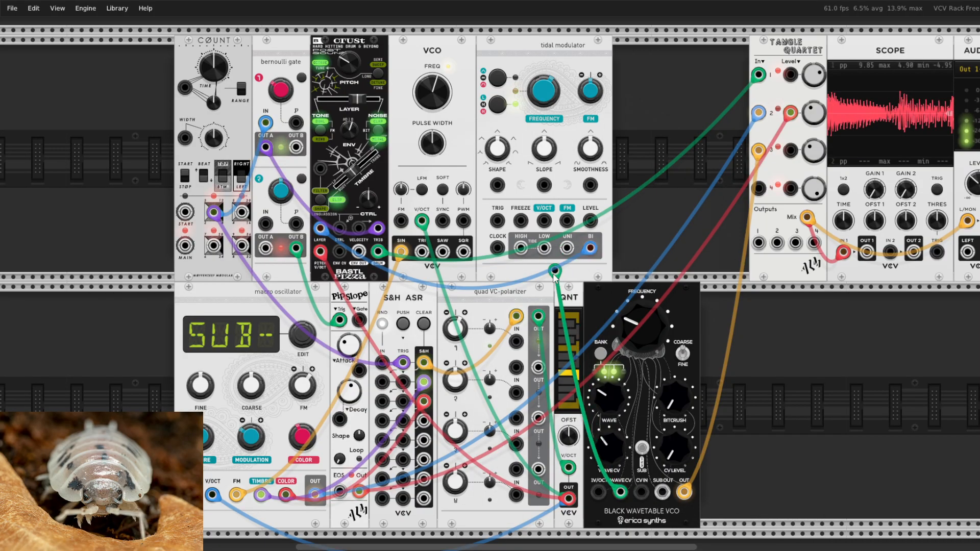
pyautogui.moveTo(619, 492); pyautogui.dragTo(424, 421)
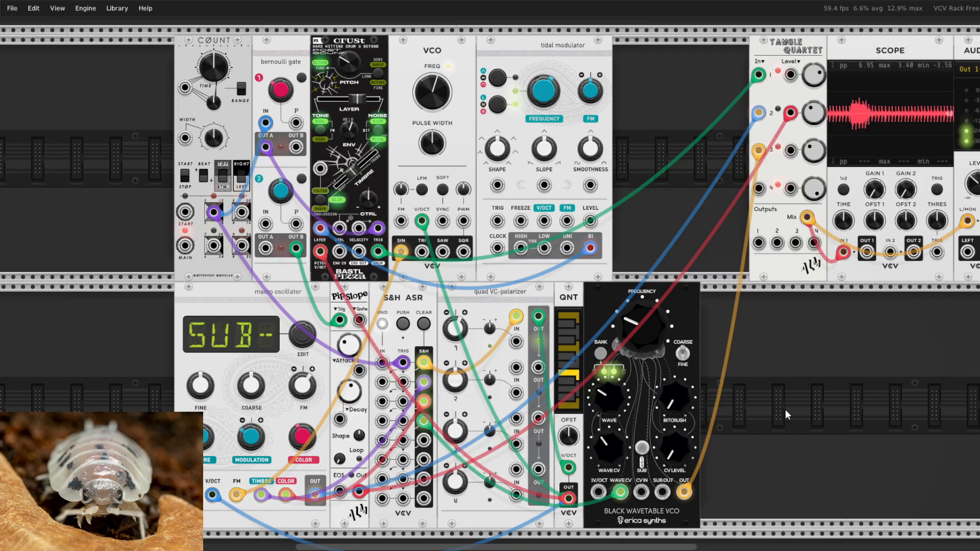
# Raise the Black Wavetable VCO's BITCRUSH and lower Tangle Quartet's level 3 to about 47%
pyautogui.moveTo(679, 404); pyautogui.dragTo(679, 383)
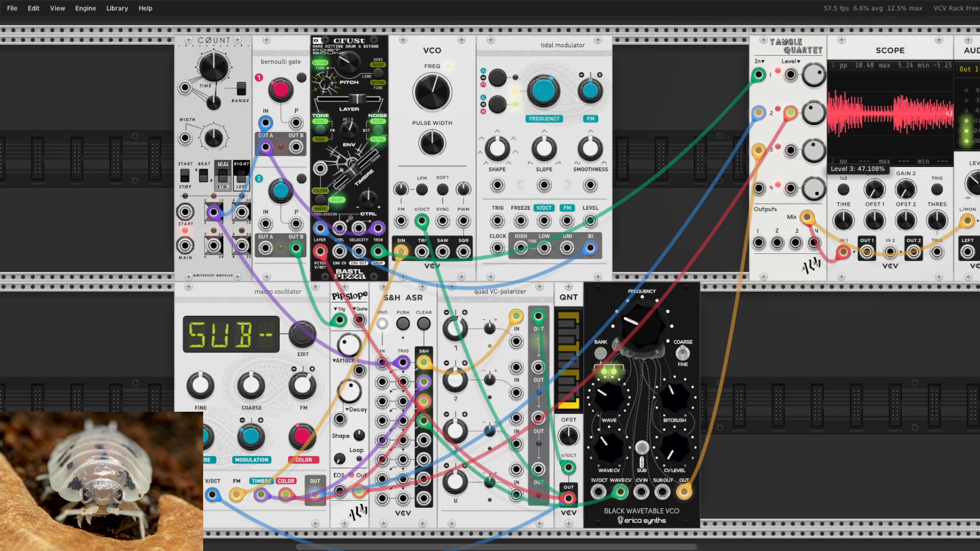
pyautogui.moveTo(814, 150); pyautogui.dragTo(818, 177)
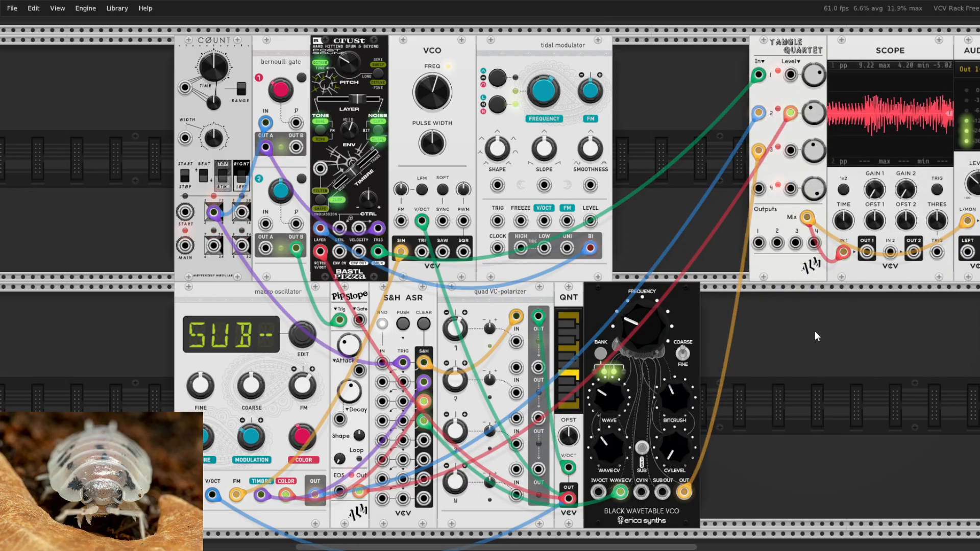
# Search the module library for "filter", add liquid filter and place it directly to the right of the Black Wavetable VCO
pyautogui.scroll(-1, 827, 363)
pyautogui.scroll(1, 819, 385)
pyautogui.scroll(-1, 828, 387)
pyautogui.rightClick(829, 387)
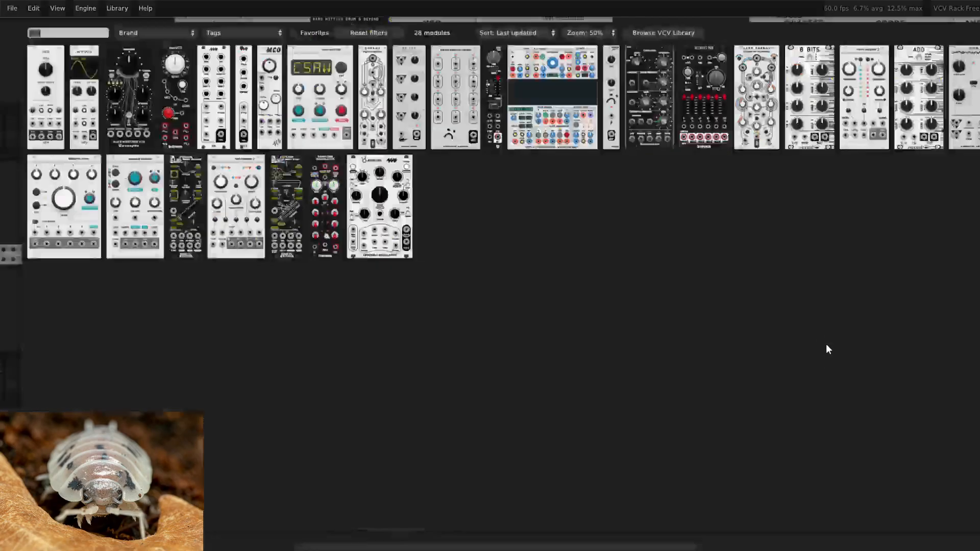
pyautogui.write('filter')
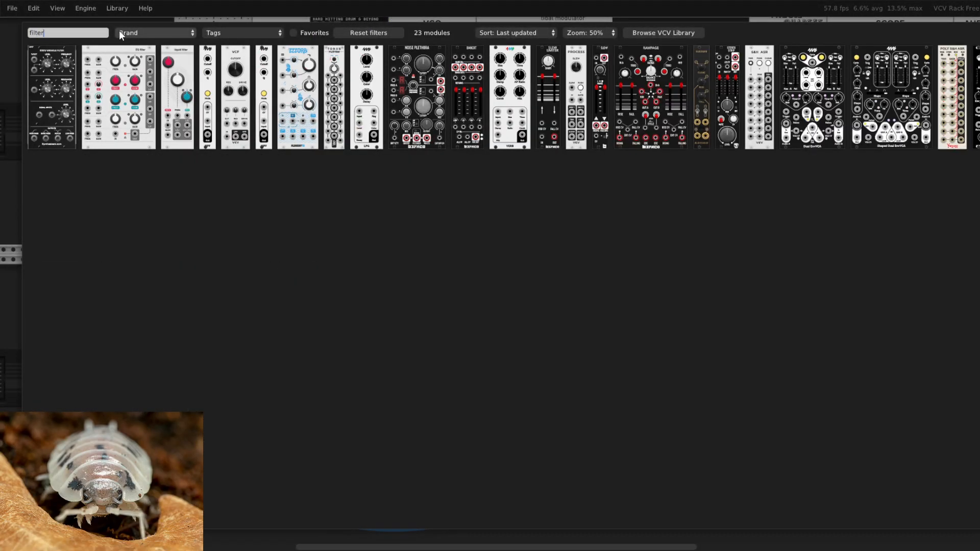
pyautogui.click(179, 56)
pyautogui.moveTo(839, 294); pyautogui.dragTo(752, 293)
# Route the Black Wavetable VCO through liquid filter's IN and LP4 output into Tangle Quartet's input 3, and adjust the filter's frequency
pyautogui.moveTo(759, 123)
pyautogui.mouseDown()
pyautogui.moveTo(717, 445)
pyautogui.moveTo(761, 126)
pyautogui.mouseUp()
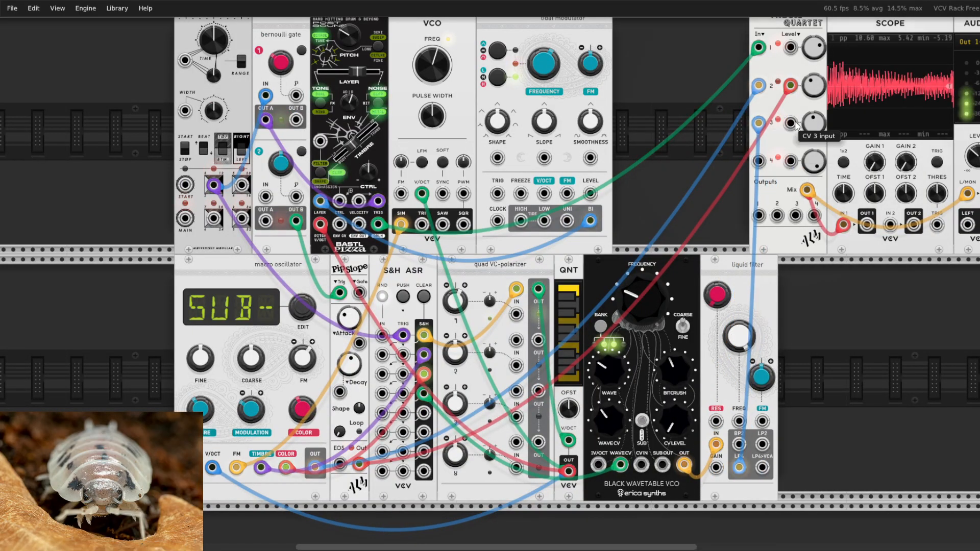
pyautogui.moveTo(748, 348)
pyautogui.mouseDown()
pyautogui.moveTo(748, 334)
pyautogui.moveTo(750, 343)
pyautogui.mouseUp()
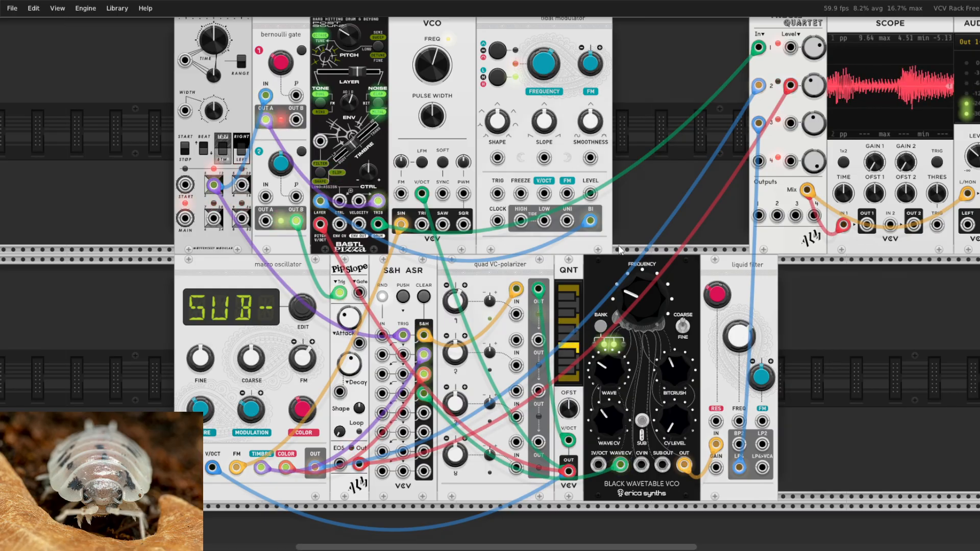
# Modulate liquid filter's FM input from tidal modulator's UNI output at about 19%, lower the filter's frequency, and raise Tangle Quartet's level 3 to about 70%
pyautogui.moveTo(564, 226); pyautogui.dragTo(773, 411)
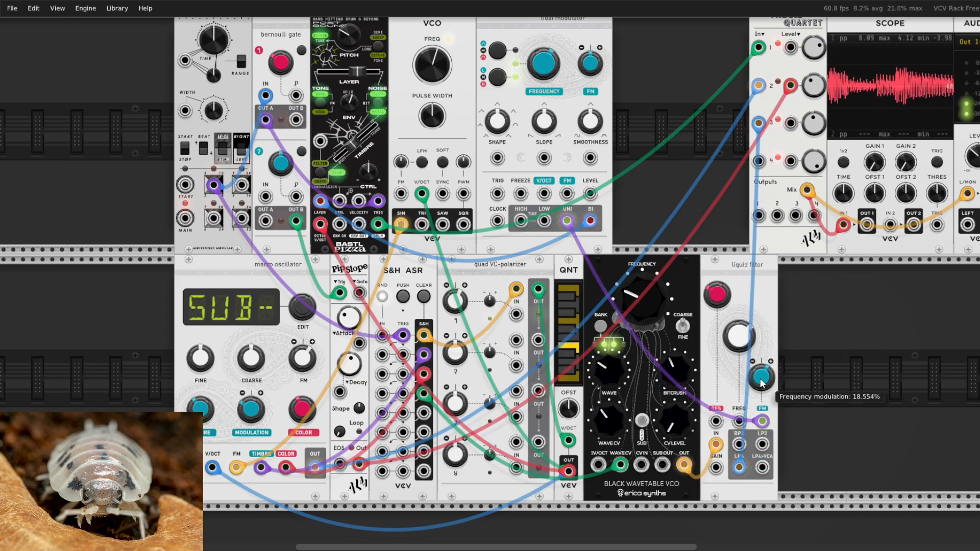
pyautogui.moveTo(738, 337); pyautogui.dragTo(738, 347)
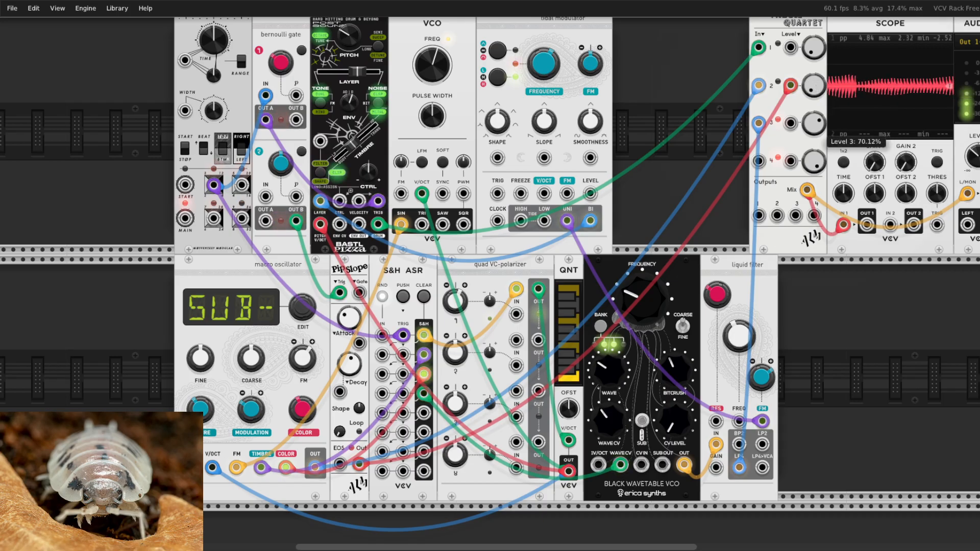
pyautogui.moveTo(820, 127); pyautogui.dragTo(819, 126)
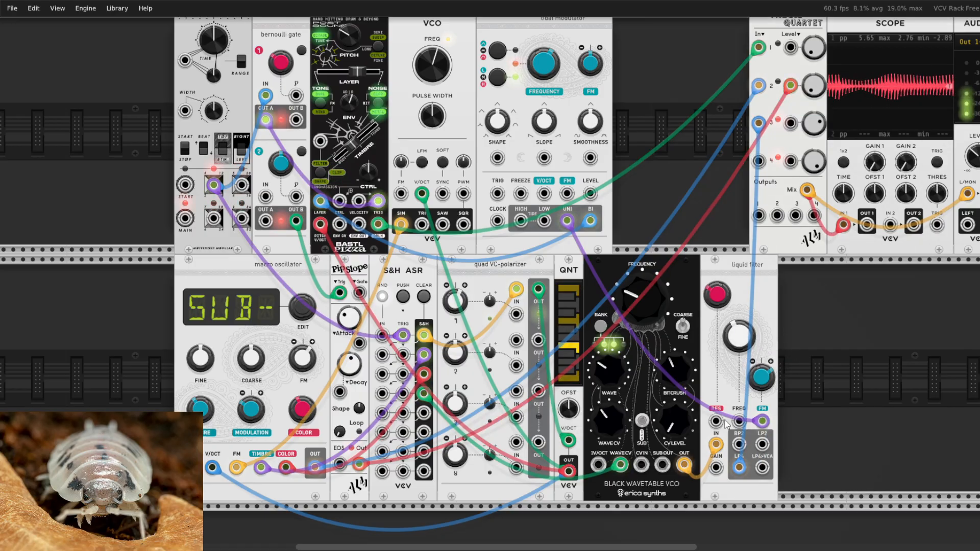
# Try modulating liquid filter's RES input from S&H ASR's fifth S&H output, disconnecting the cable after each trial
pyautogui.moveTo(716, 422); pyautogui.dragTo(424, 412)
pyautogui.moveTo(716, 422); pyautogui.dragTo(885, 444)
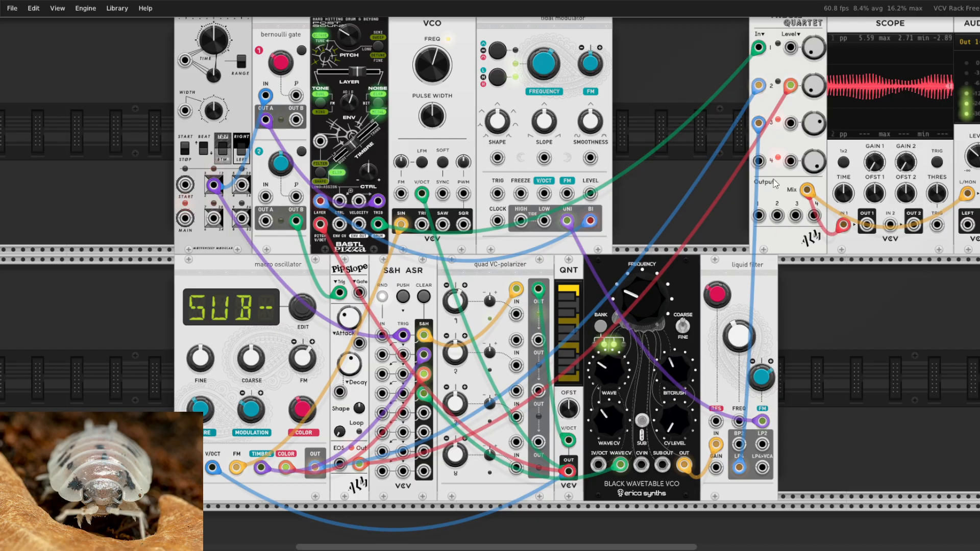
pyautogui.moveTo(815, 88)
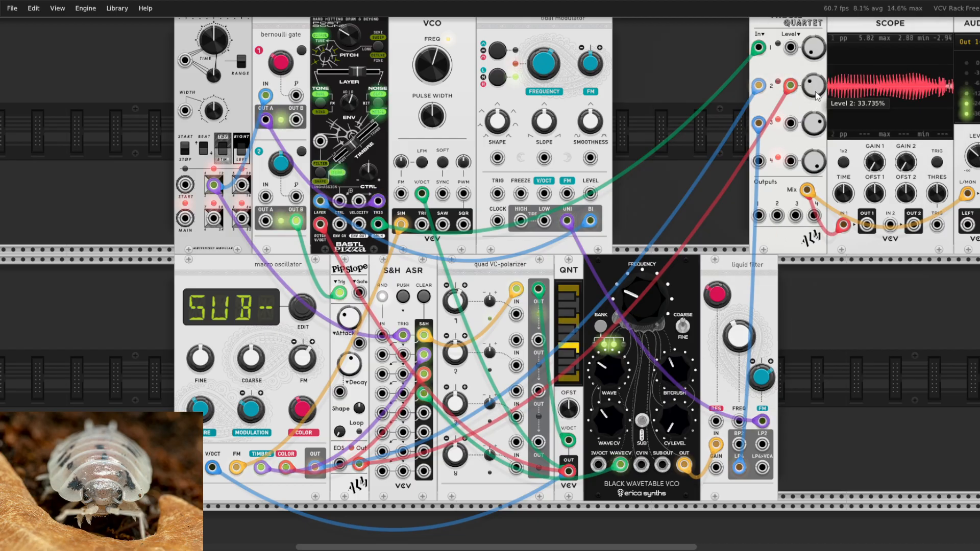
pyautogui.moveTo(813, 41)
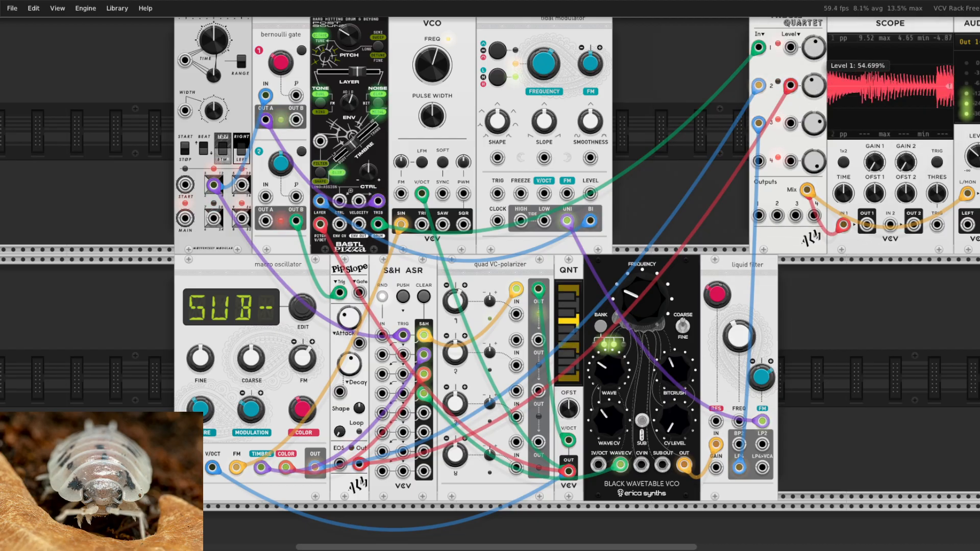
pyautogui.scroll(1, 843, 308)
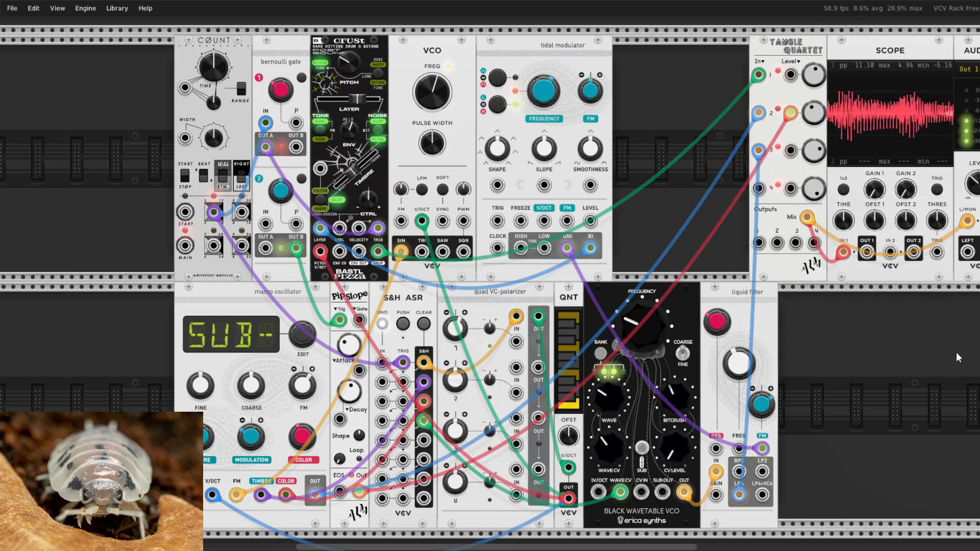
pyautogui.moveTo(956, 353); pyautogui.dragTo(889, 348)
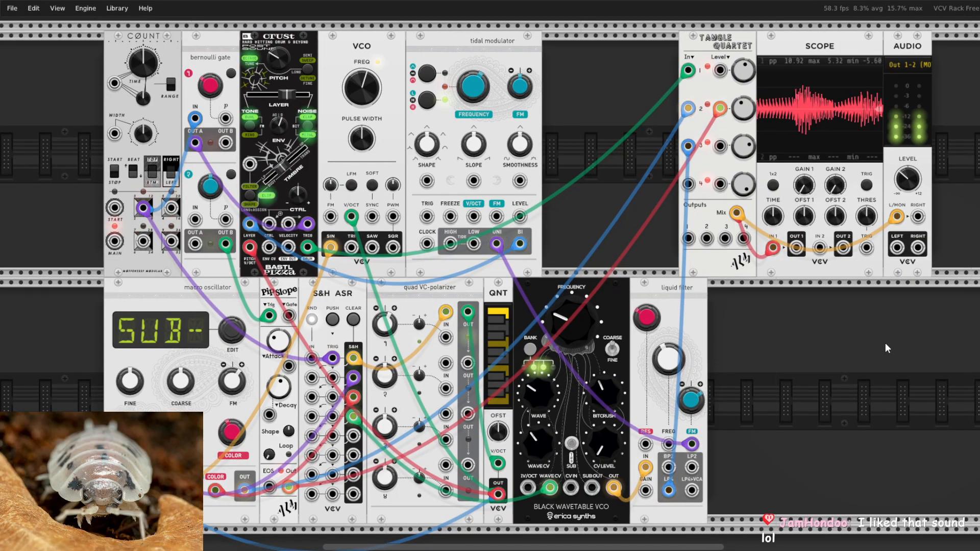
pyautogui.moveTo(645, 444); pyautogui.dragTo(353, 435)
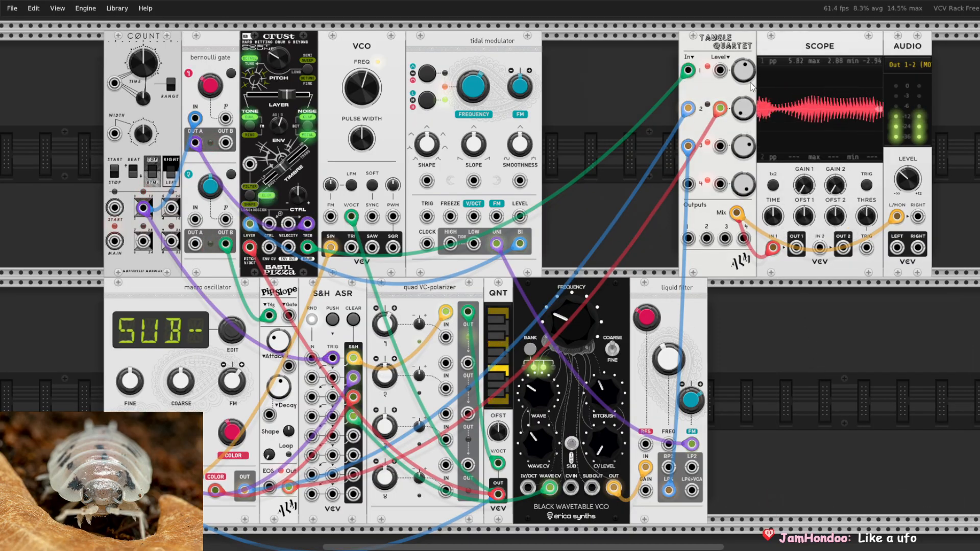
# Raise liquid filter's resonance and disconnect tidal modulator's UNI output from the filter's FM input
pyautogui.moveTo(743, 70); pyautogui.dragTo(743, 102)
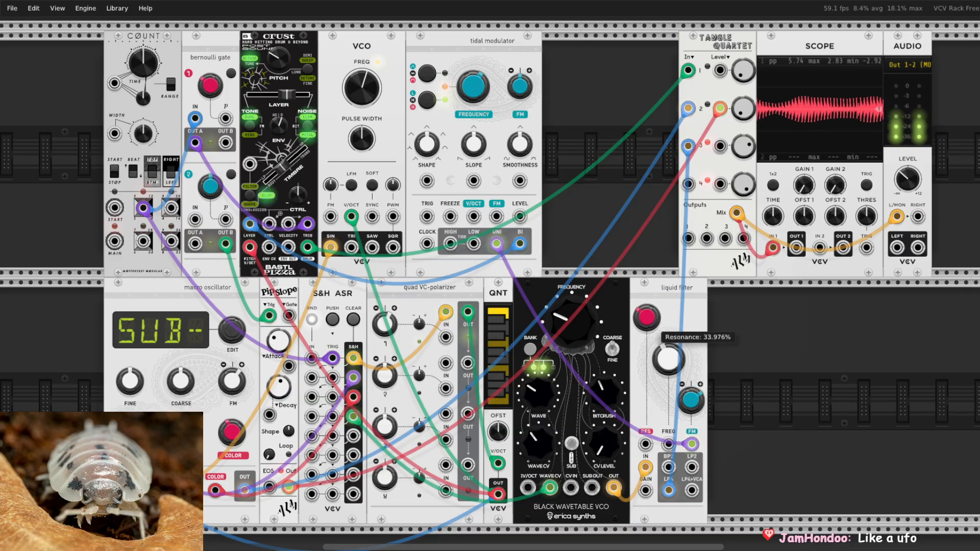
pyautogui.moveTo(654, 325); pyautogui.dragTo(654, 266)
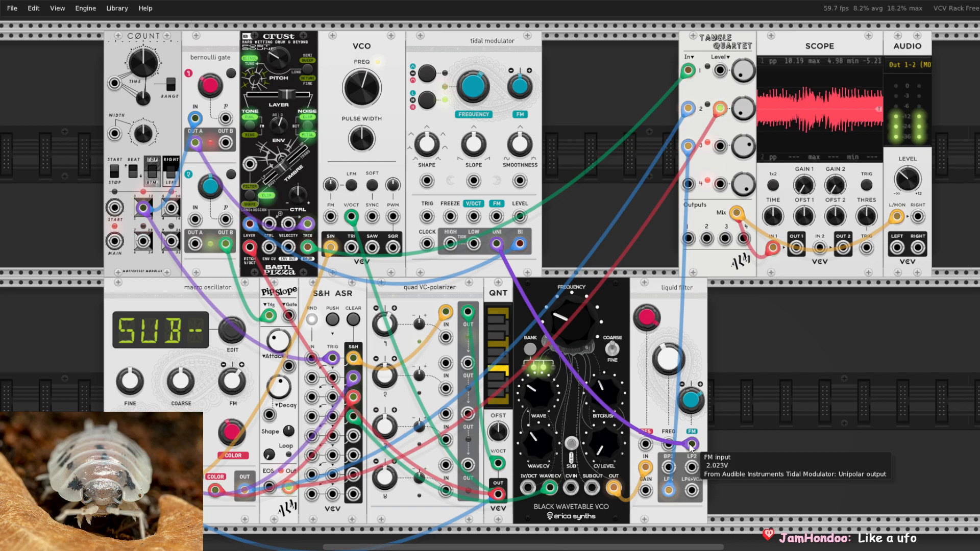
pyautogui.moveTo(691, 445); pyautogui.dragTo(717, 448)
# Sweep liquid filter's frequency up to about 2240 Hz and down again with its resonance at about 95%
pyautogui.moveTo(667, 359); pyautogui.dragTo(655, 324)
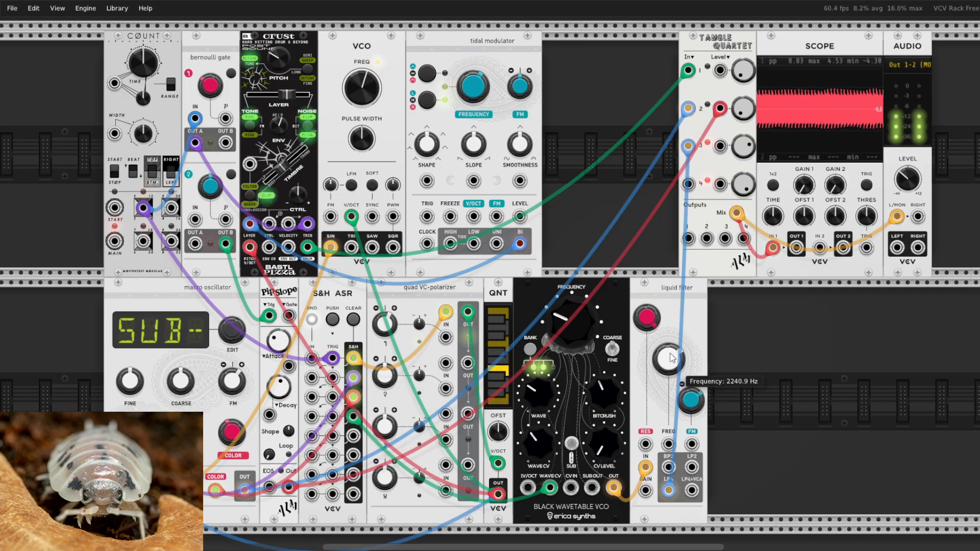
pyautogui.moveTo(670, 363); pyautogui.dragTo(670, 394)
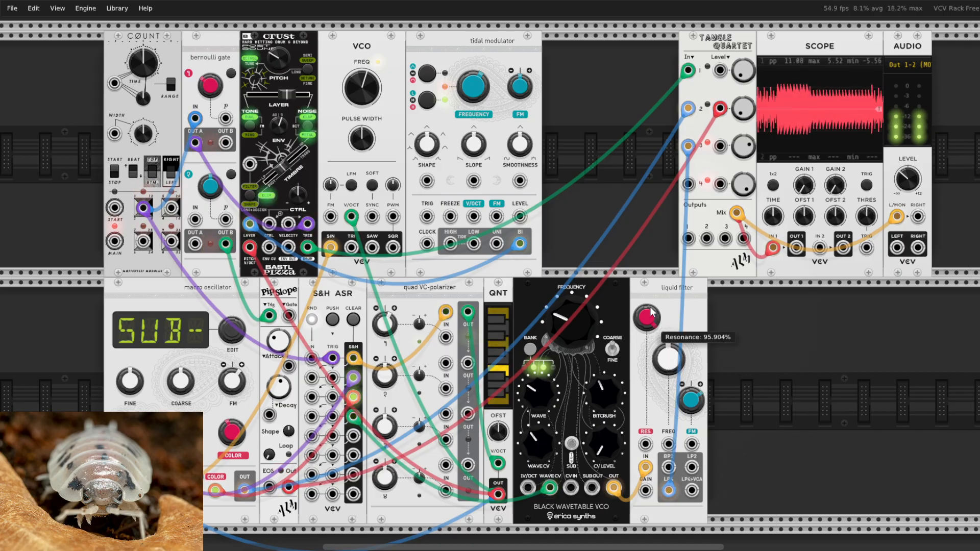
pyautogui.moveTo(653, 320); pyautogui.dragTo(654, 322)
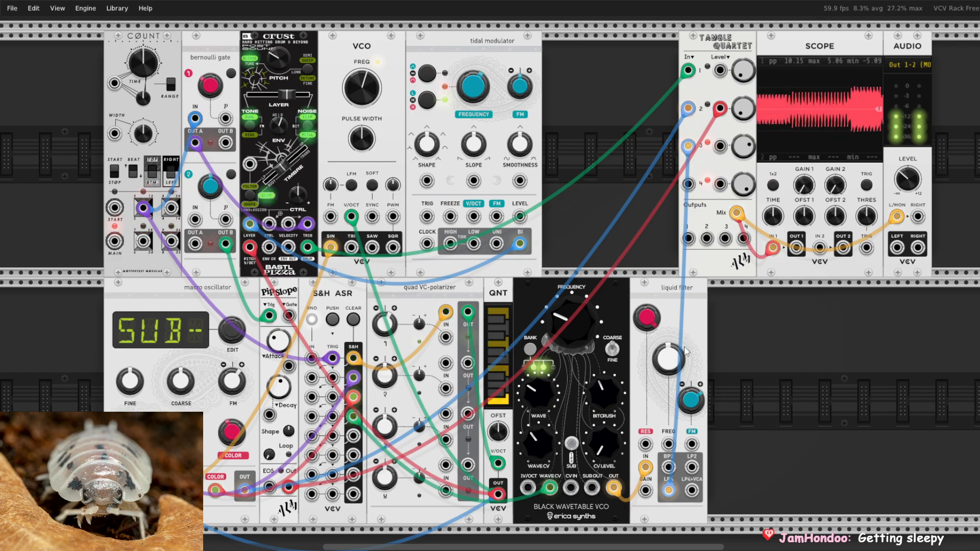
pyautogui.moveTo(668, 360); pyautogui.dragTo(668, 326)
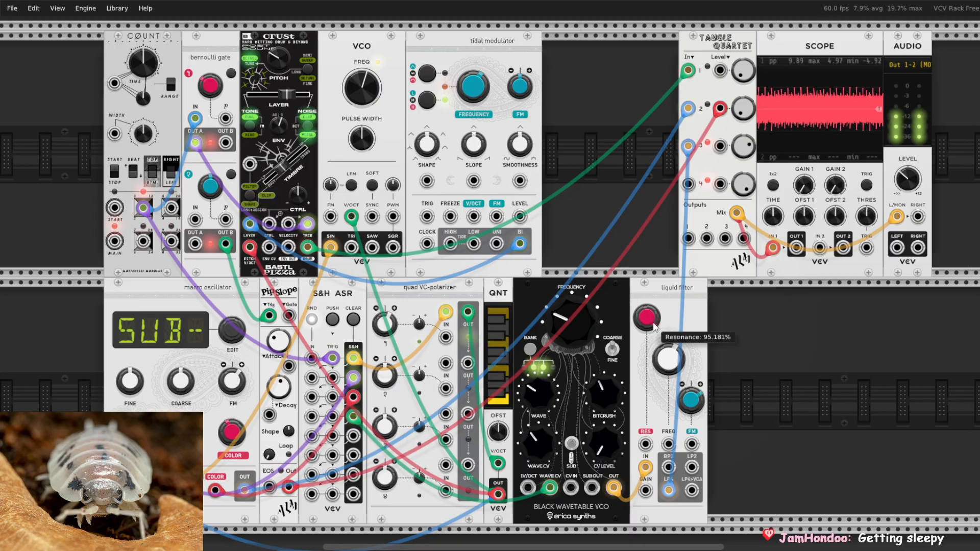
# Patch tidal modulator's UNI output into liquid filter's FREQ input, and set its frequency near 983 Hz and resonance to about 39%
pyautogui.moveTo(656, 323); pyautogui.dragTo(497, 244)
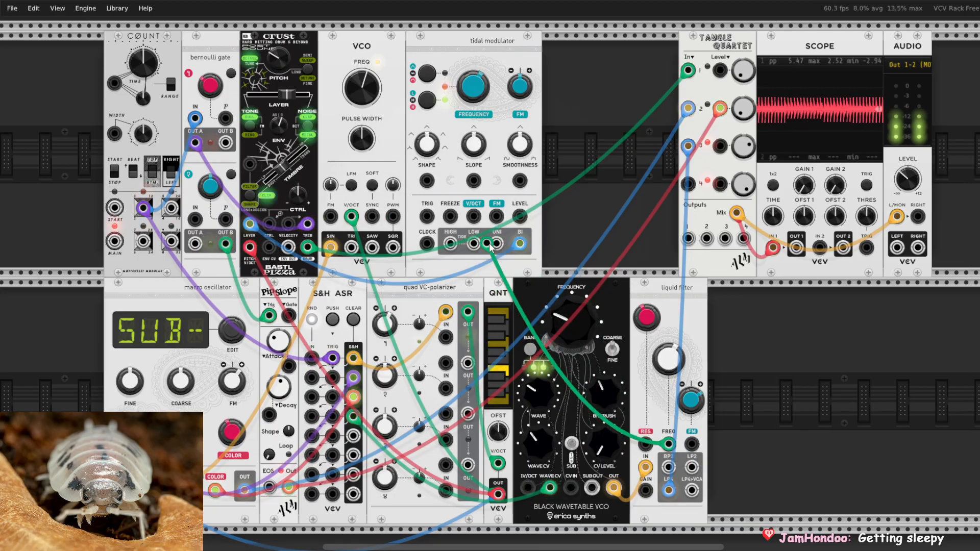
pyautogui.moveTo(680, 372)
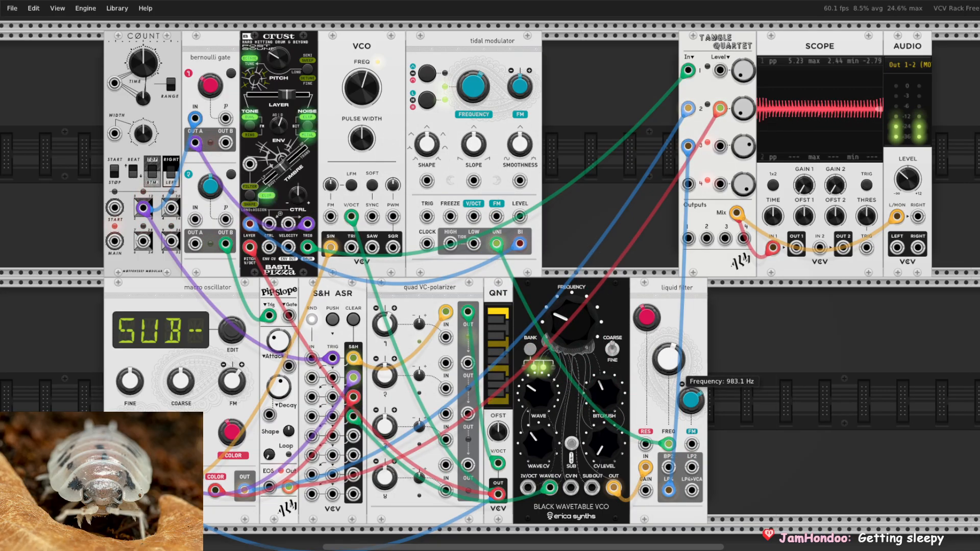
pyautogui.moveTo(671, 350); pyautogui.dragTo(671, 350)
pyautogui.moveTo(646, 318); pyautogui.dragTo(647, 322)
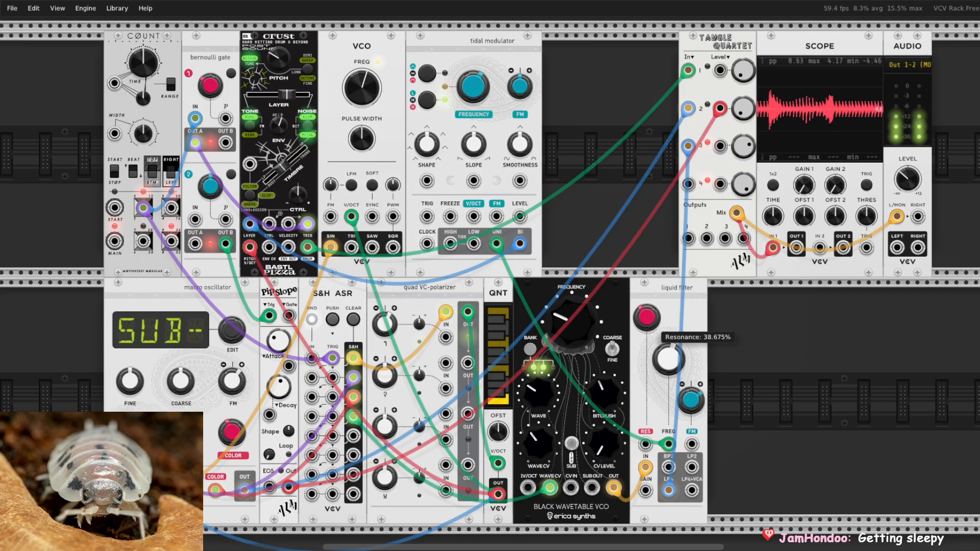
pyautogui.moveTo(668, 359); pyautogui.dragTo(668, 355)
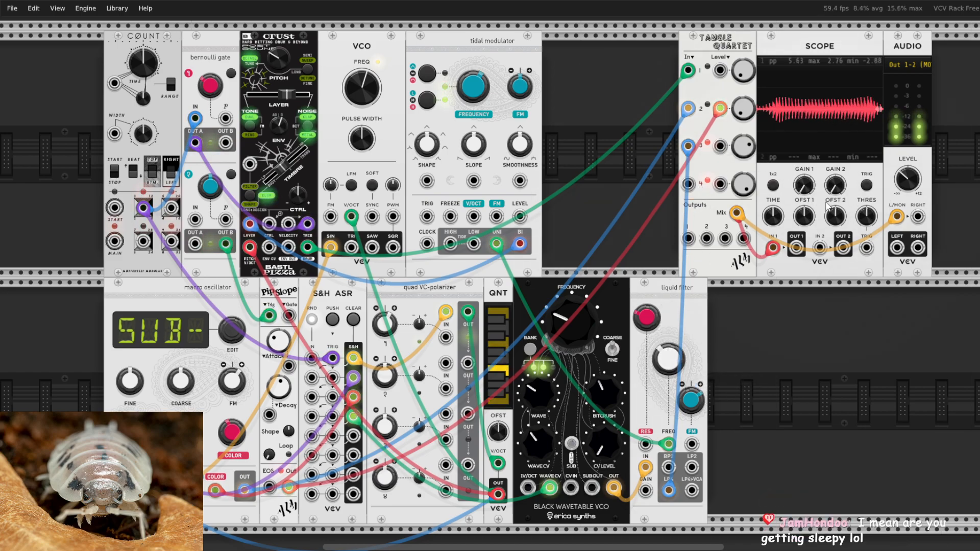
# Rebalance Tangle Quartet's levels 1 and 2 and fine-tune the Black Wavetable VCO's frequency
pyautogui.moveTo(741, 114); pyautogui.dragTo(741, 125)
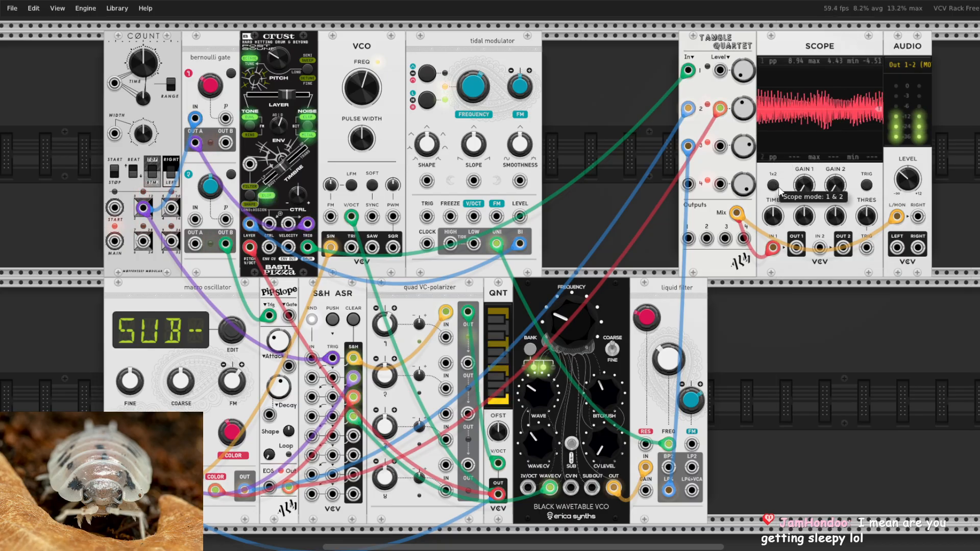
pyautogui.moveTo(743, 70); pyautogui.dragTo(743, 65)
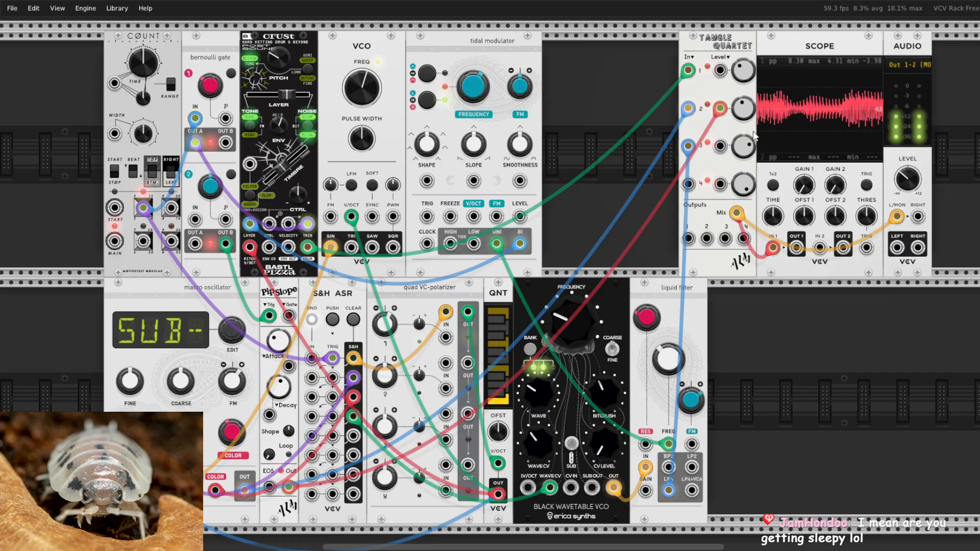
pyautogui.moveTo(747, 113)
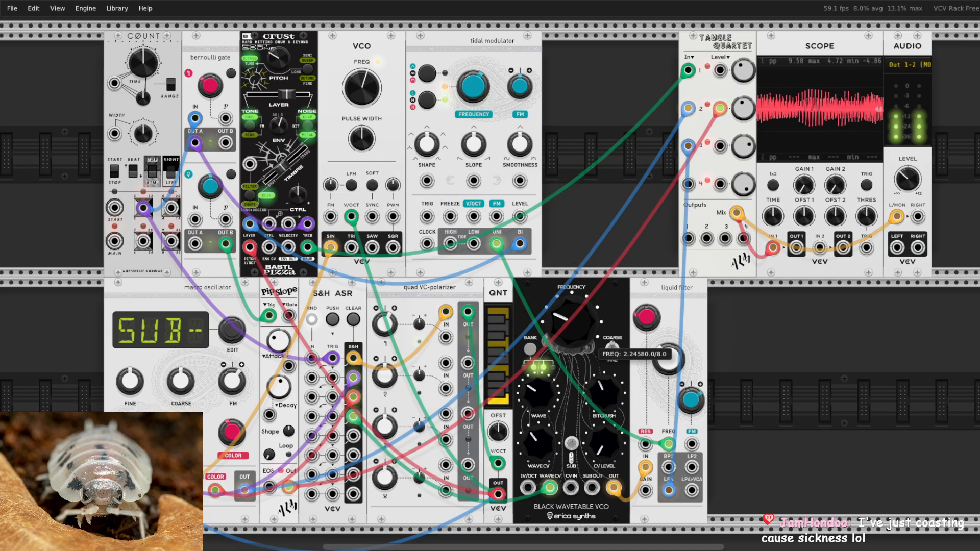
pyautogui.moveTo(571, 335)
pyautogui.mouseDown()
pyautogui.moveTo(572, 309)
pyautogui.moveTo(571, 318)
pyautogui.mouseUp()
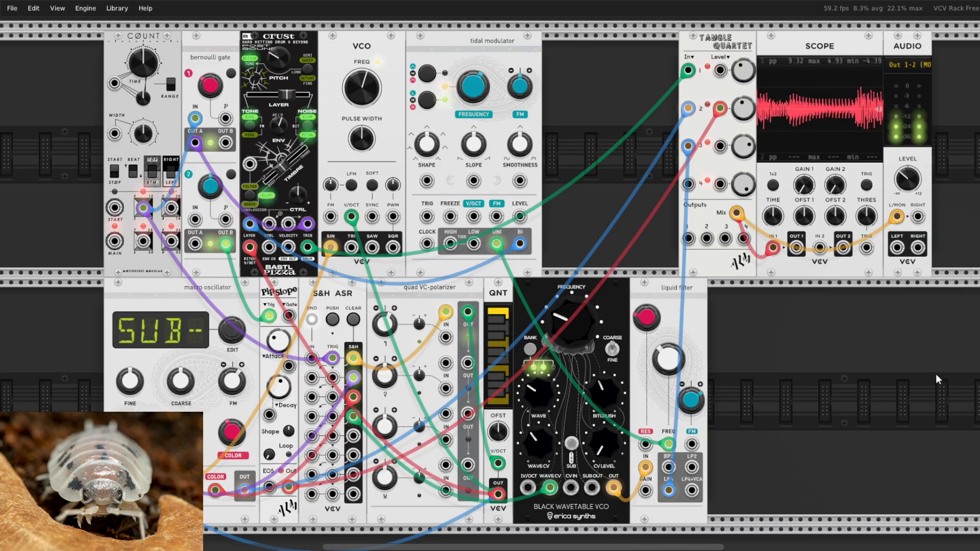
# Try triggering the Macro Oscillator from COUNT's divided 3 gate output and disconnect the cable again
pyautogui.scroll(1, 936, 374)
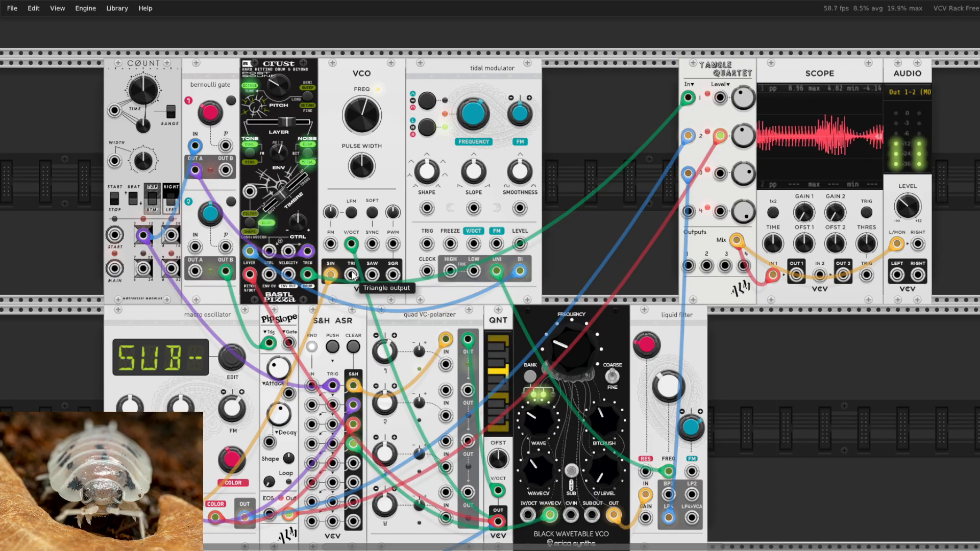
pyautogui.scroll(-1, 72, 183)
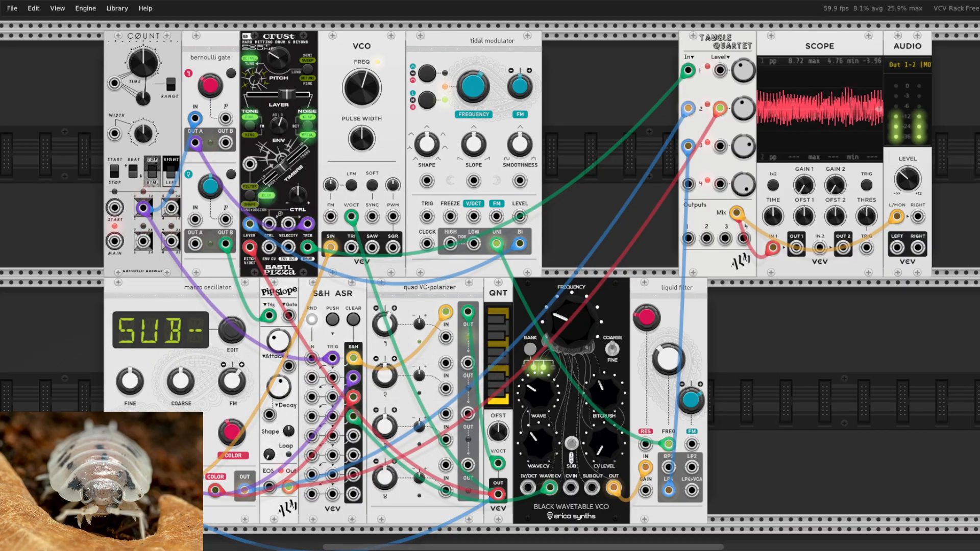
pyautogui.moveTo(118, 491); pyautogui.dragTo(143, 241)
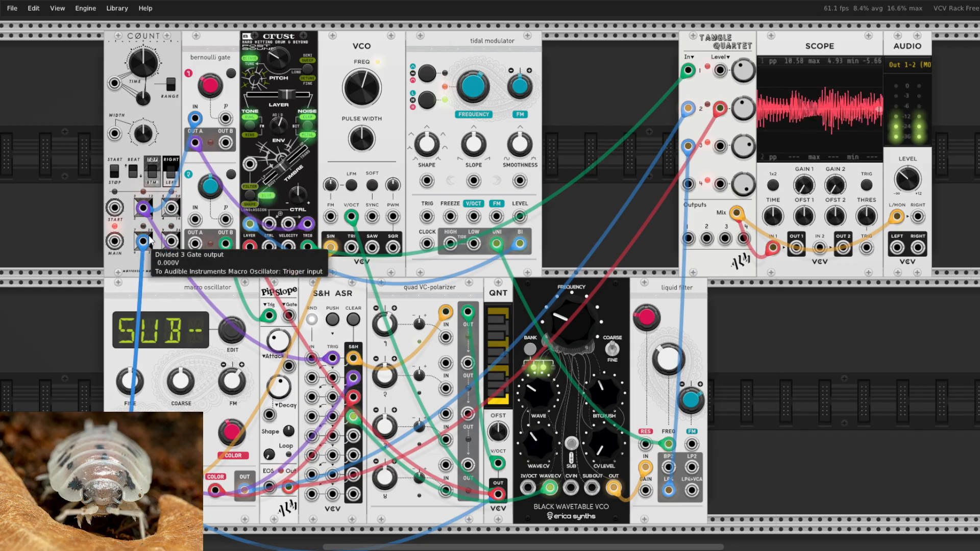
pyautogui.moveTo(149, 241); pyautogui.dragTo(153, 331)
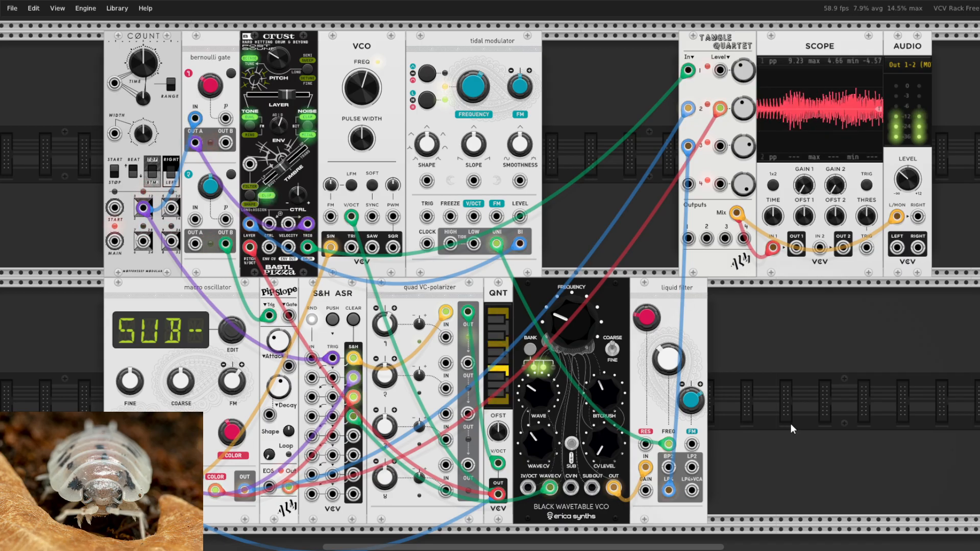
# Save the patch as "stream one" and open the recent patch "glarpy"
pyautogui.click(11, 9)
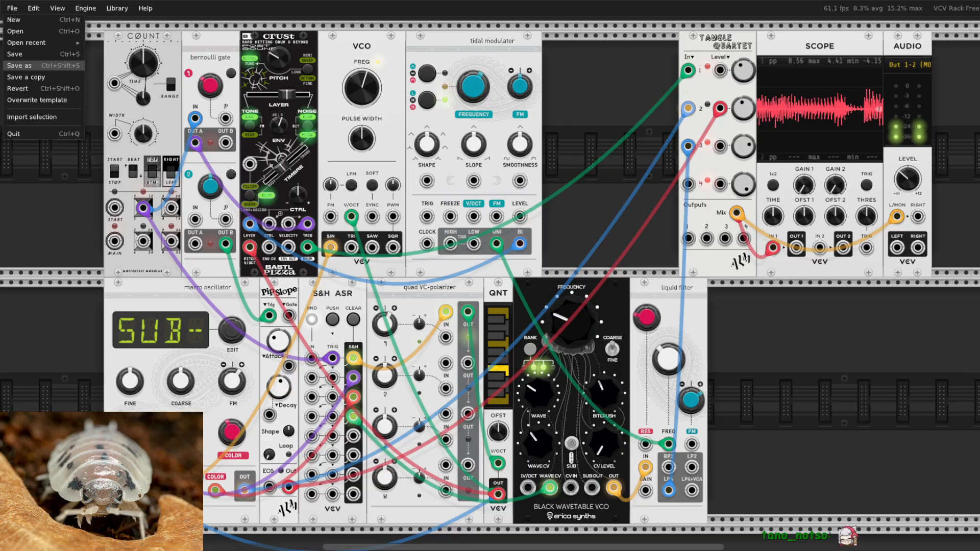
pyautogui.click(461, 291)
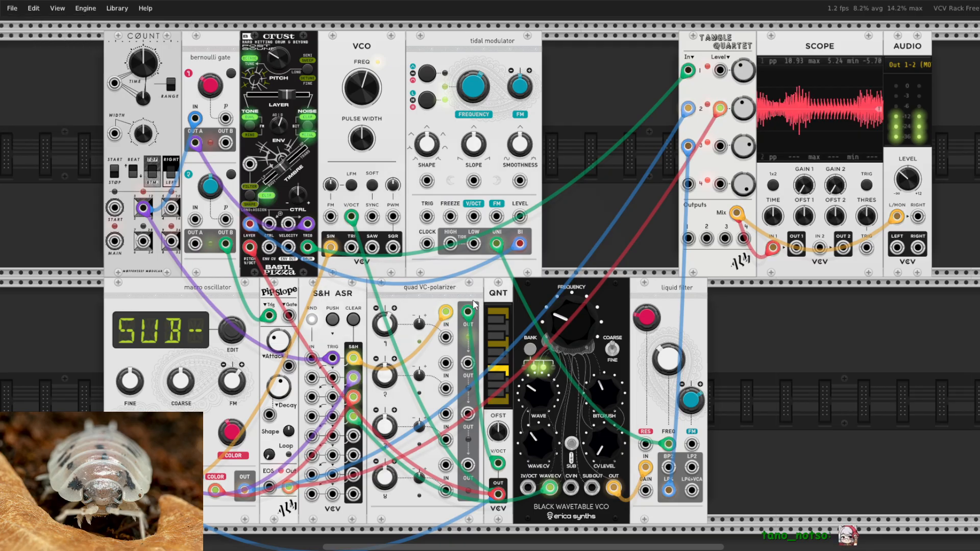
pyautogui.click(12, 8)
pyautogui.moveTo(27, 42)
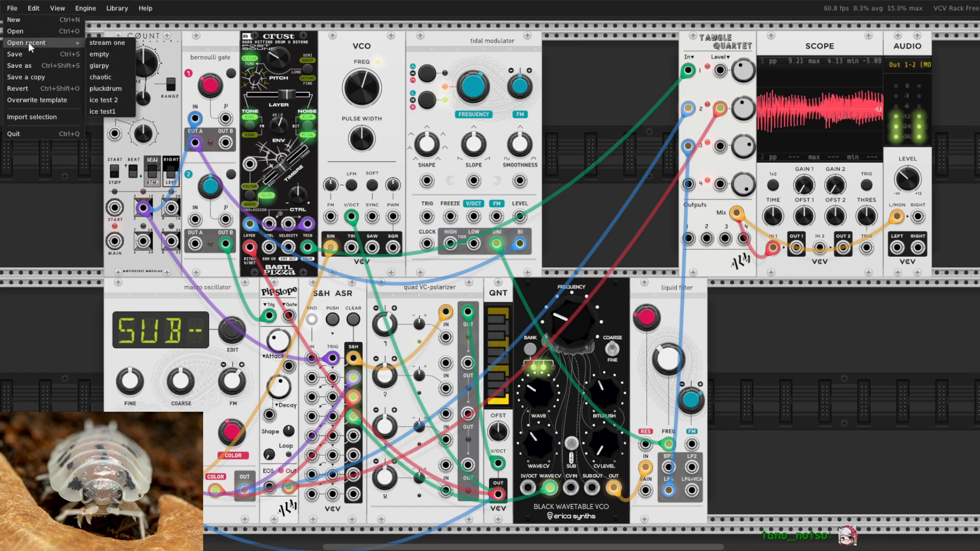
pyautogui.click(119, 66)
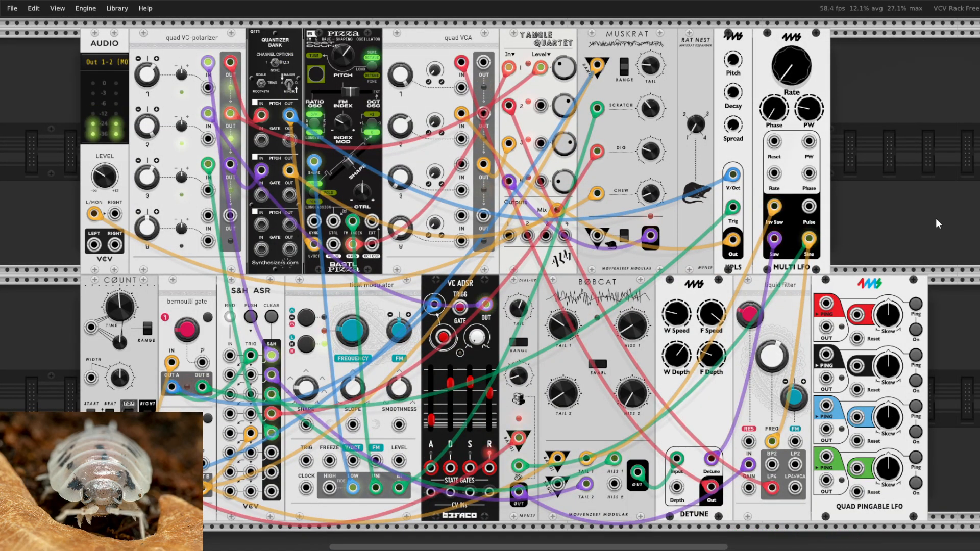
pyautogui.click(14, 7)
pyautogui.moveTo(32, 45)
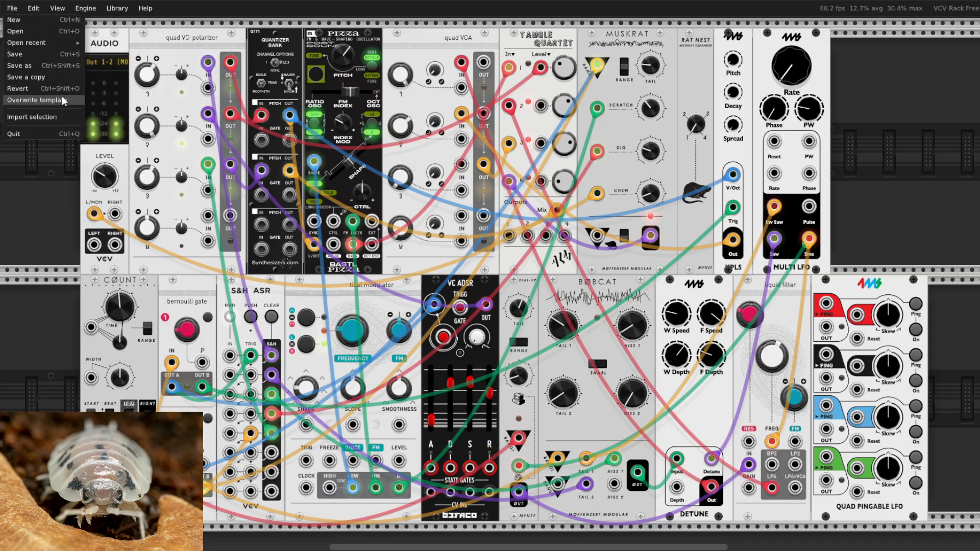
pyautogui.click(883, 193)
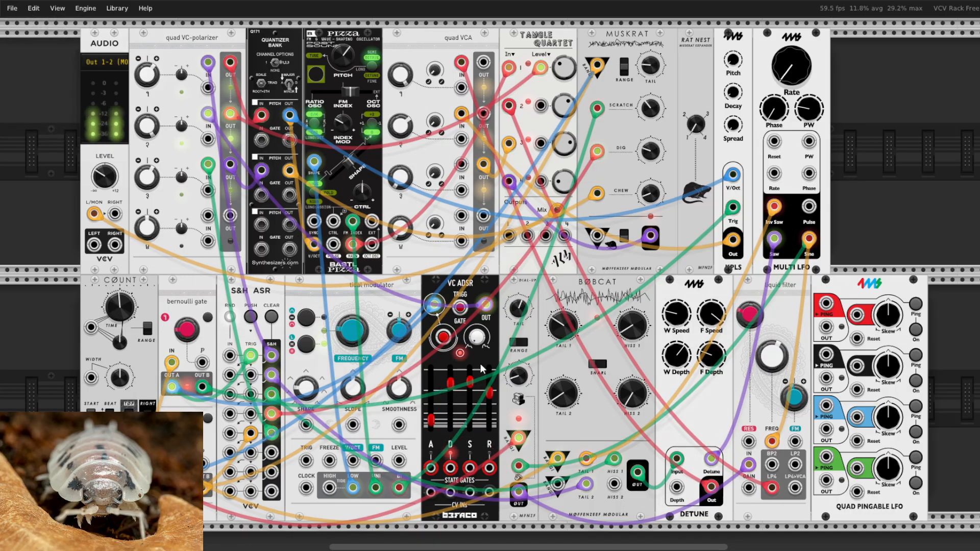
# Delete the unpatched Quad Pingable LFO module from the end of the lower row
pyautogui.moveTo(874, 512); pyautogui.dragTo(933, 265)
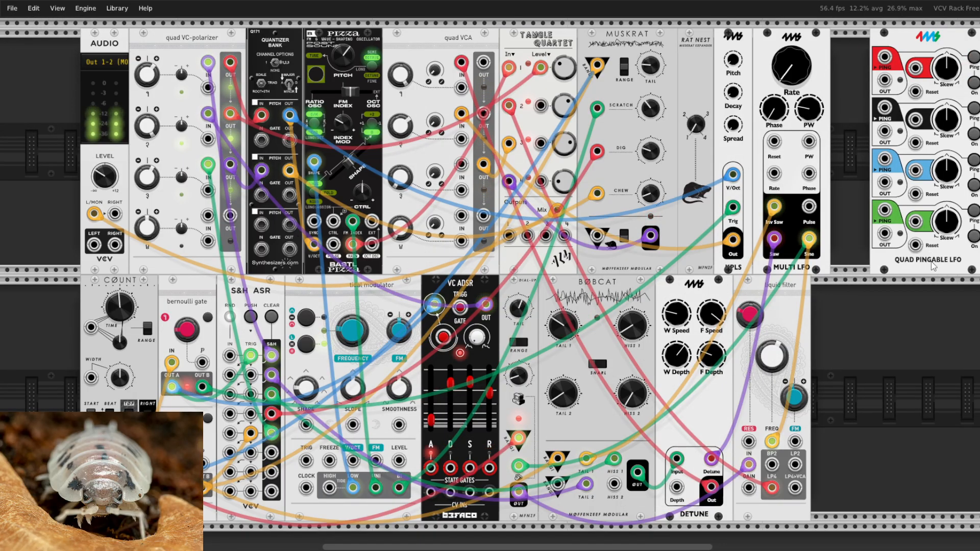
pyautogui.hotkey('ctrl', 'z')
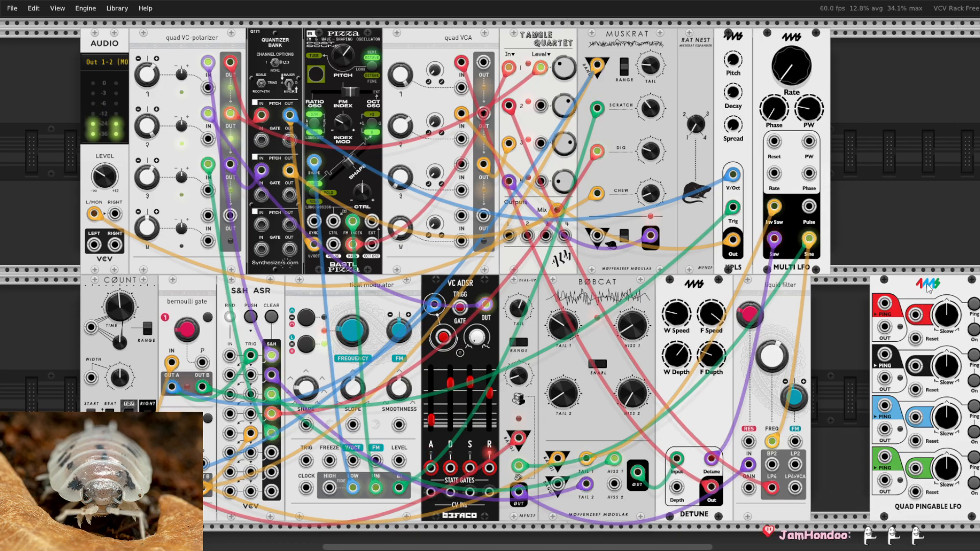
pyautogui.press('Delete')
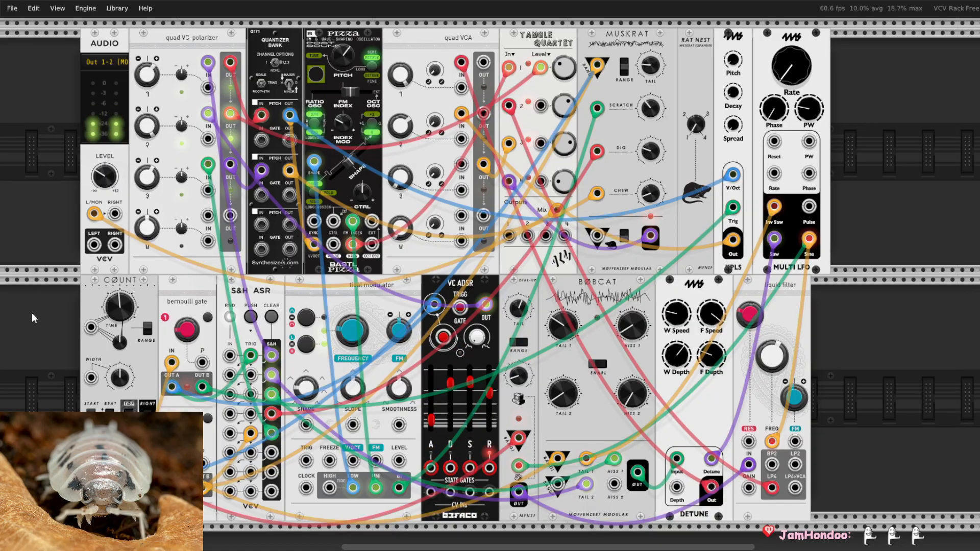
# Examine the module library's tags with all filters reset, without adding a module
pyautogui.moveTo(87, 314); pyautogui.dragTo(111, 303)
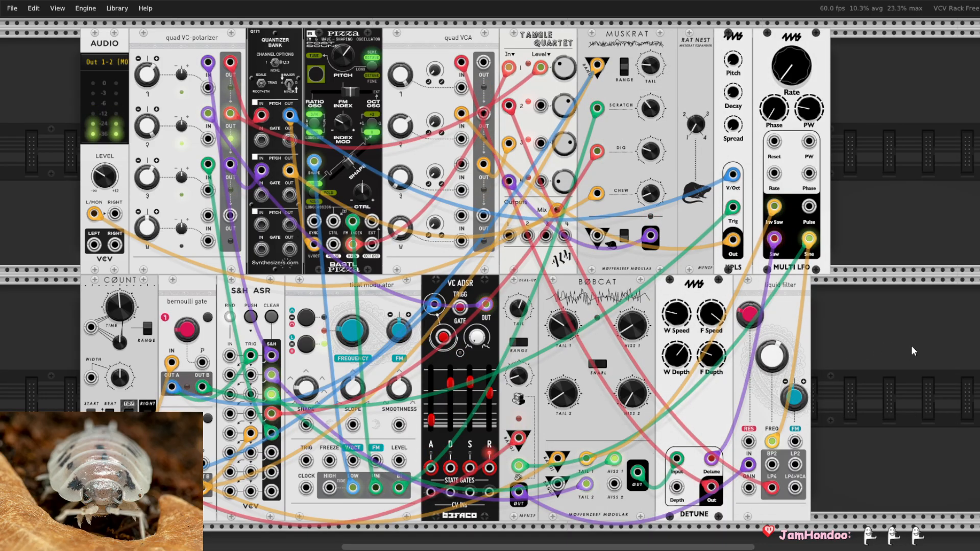
pyautogui.rightClick(933, 295)
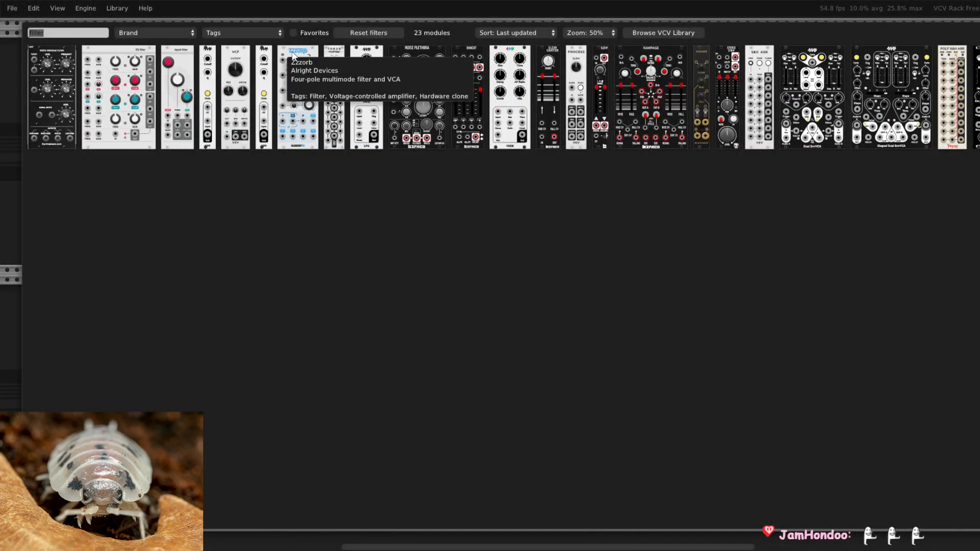
pyautogui.press('Escape')
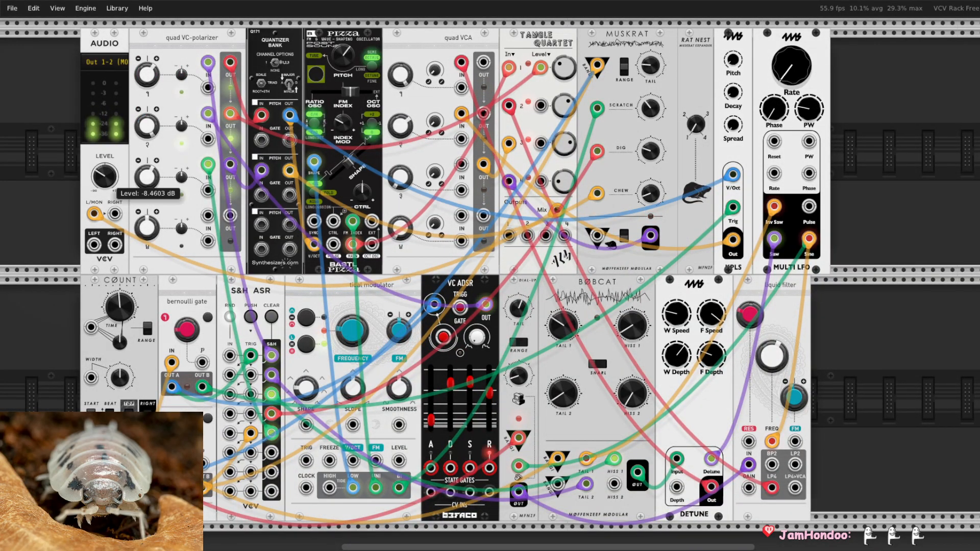
pyautogui.rightClick(898, 242)
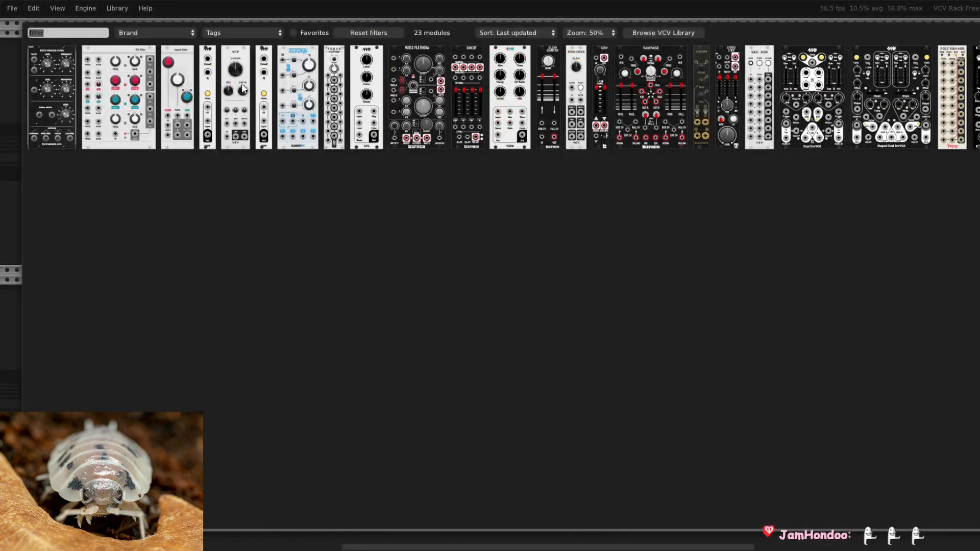
pyautogui.click(242, 32)
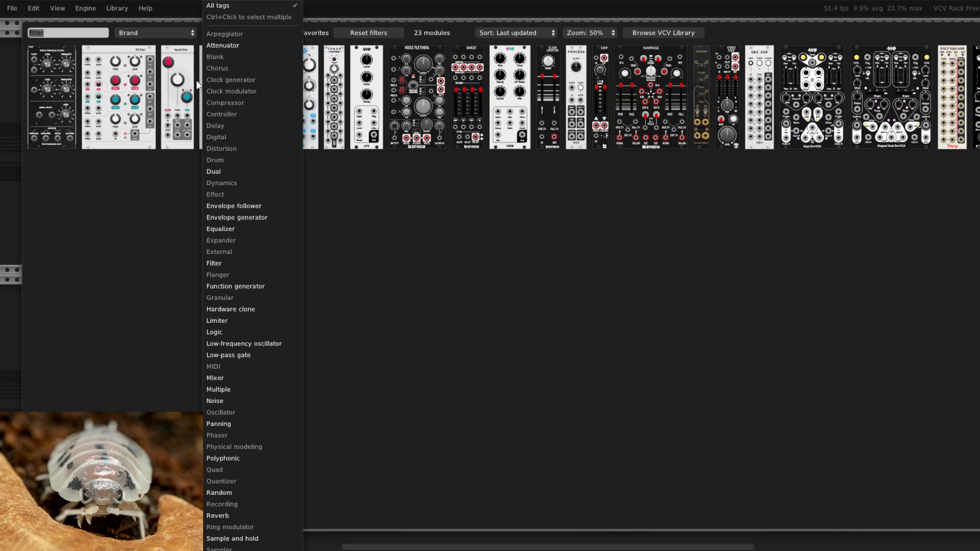
pyautogui.click(306, 72)
pyautogui.click(369, 32)
pyautogui.click(235, 34)
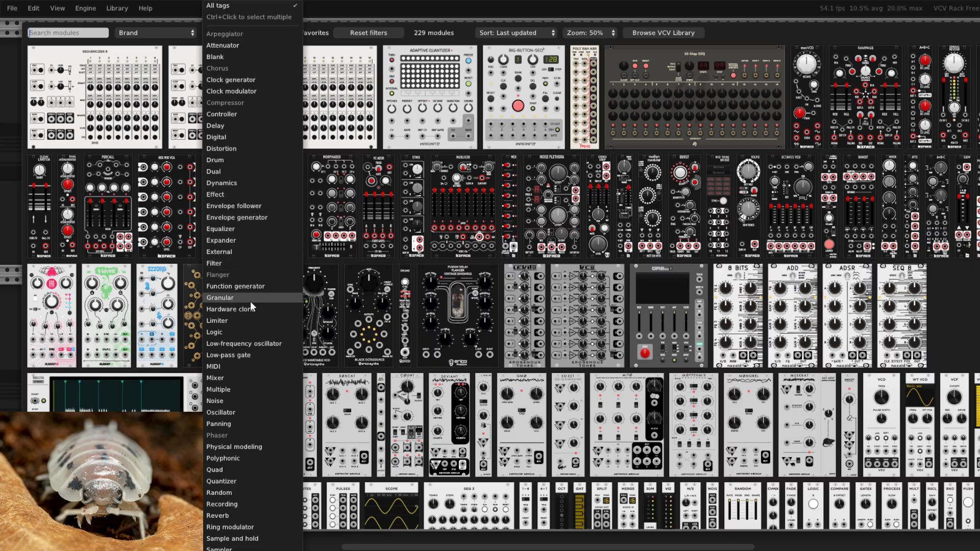
pyautogui.scroll(-5, 263, 336)
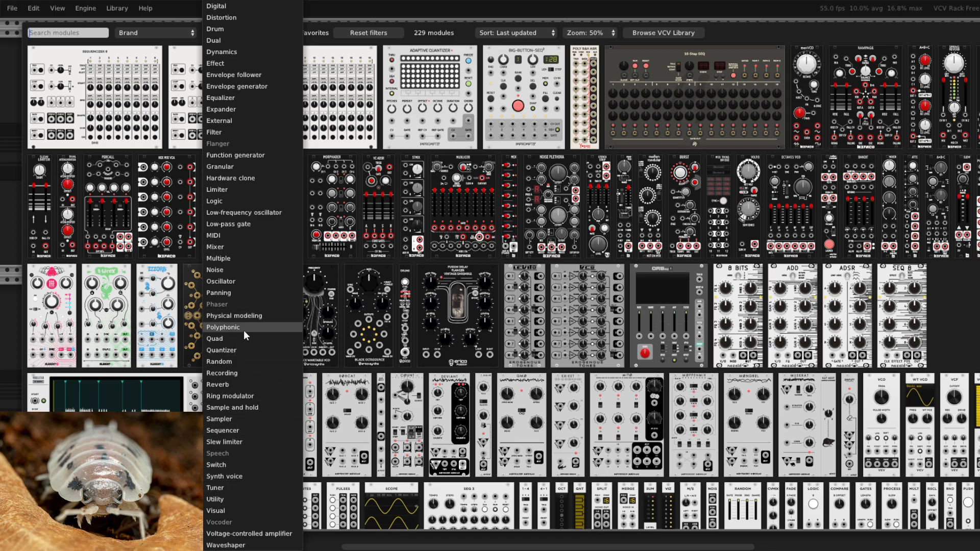
pyautogui.click(13, 347)
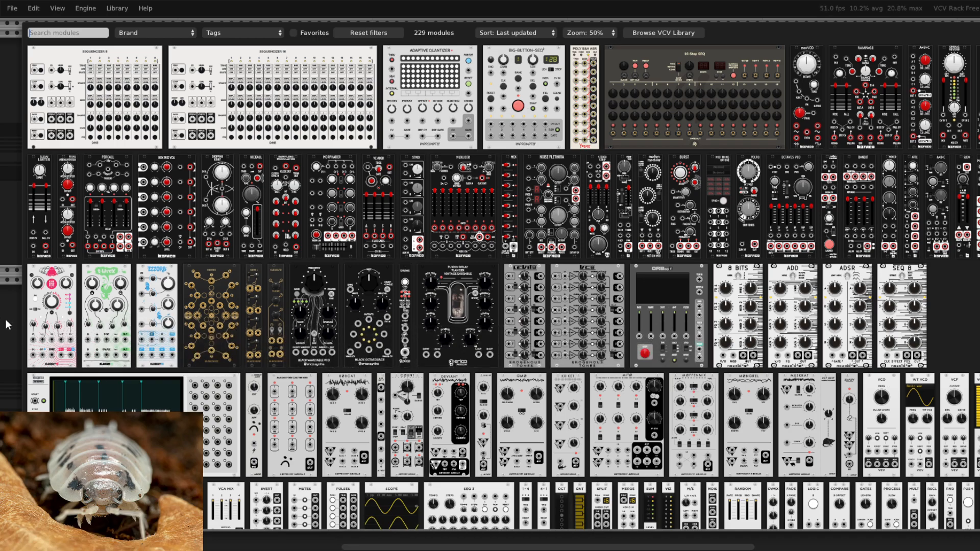
pyautogui.click(5, 317)
# Open the recent patch "empty"
pyautogui.click(12, 8)
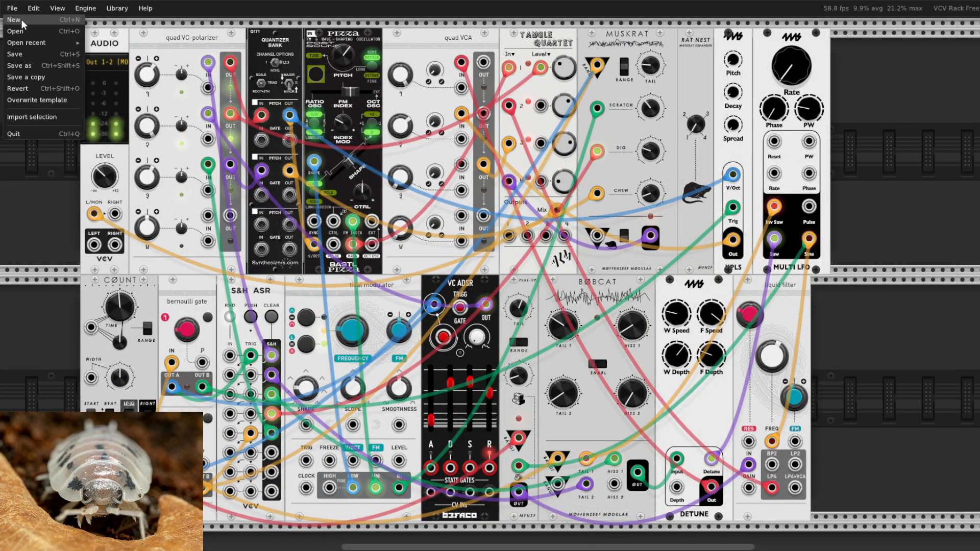
pyautogui.moveTo(66, 43)
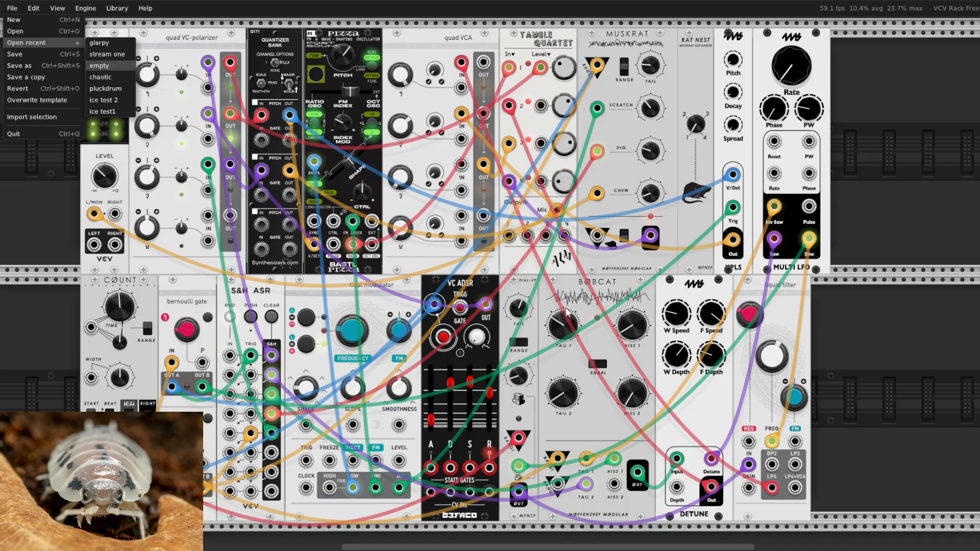
pyautogui.click(99, 66)
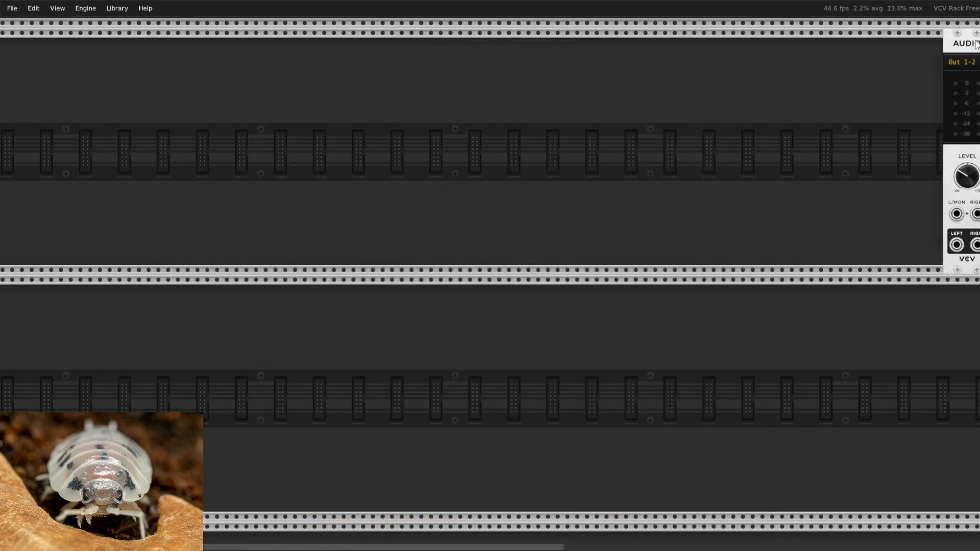
# Filter the module library by the Drum tag and add Muskrat with its Rat Nest expander ahead of the Audio module
pyautogui.rightClick(540, 185)
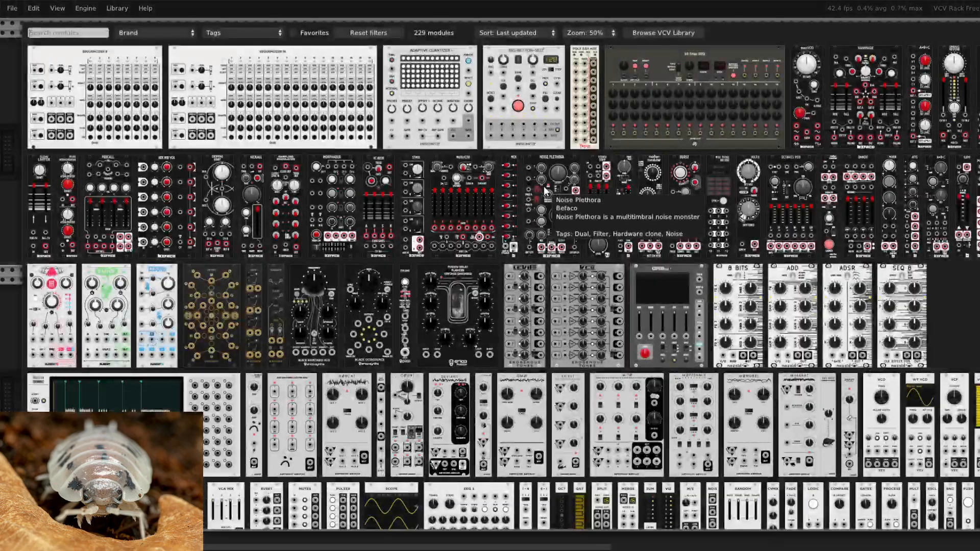
pyautogui.click(236, 32)
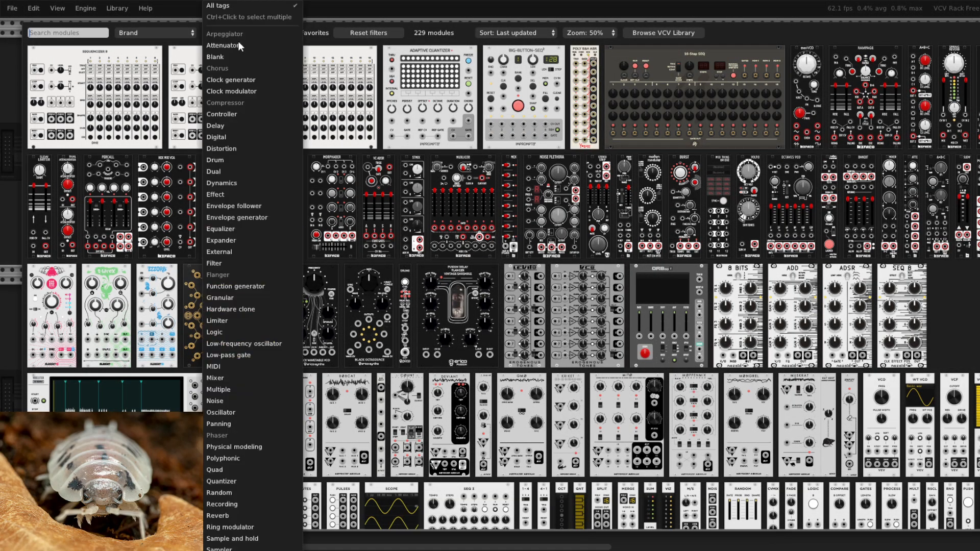
pyautogui.click(235, 160)
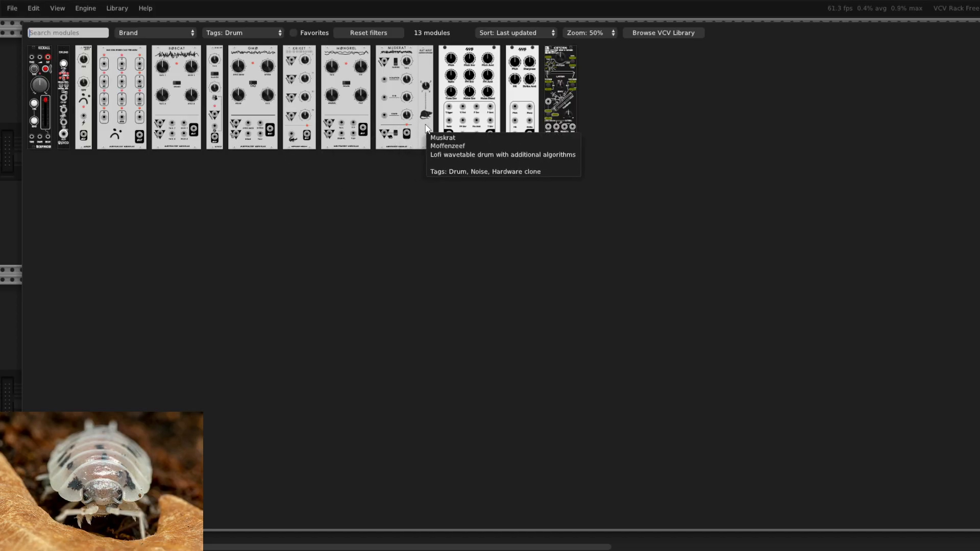
pyautogui.click(420, 54)
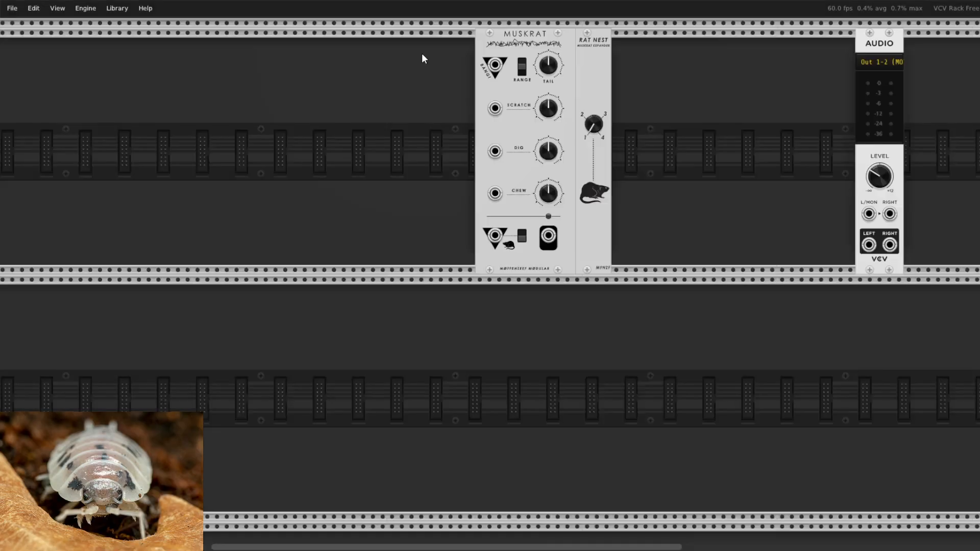
pyautogui.moveTo(589, 41); pyautogui.dragTo(476, 41)
# Search all modules for "clock", add COUNT ahead of Muskrat, and set its coarse speed to about 53.9%
pyautogui.rightClick(304, 116)
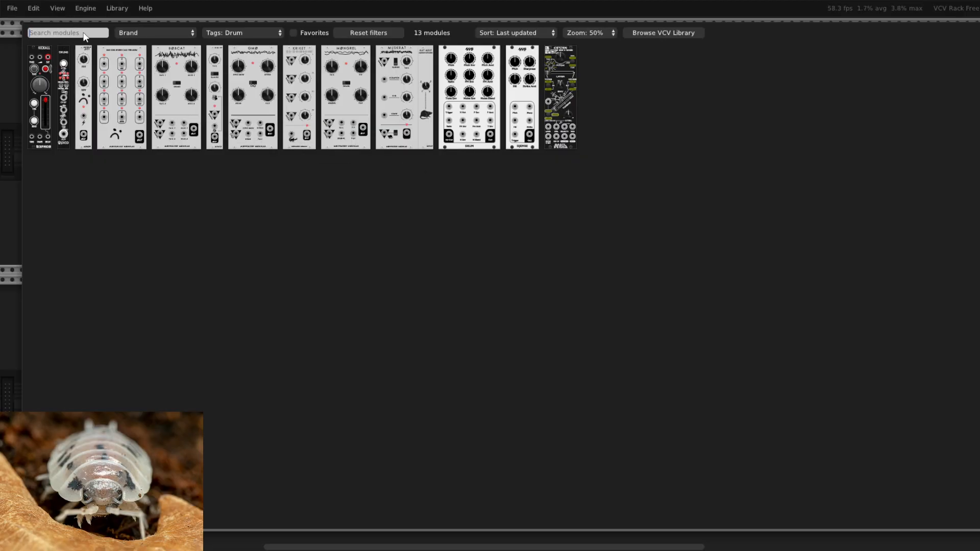
pyautogui.write('clock')
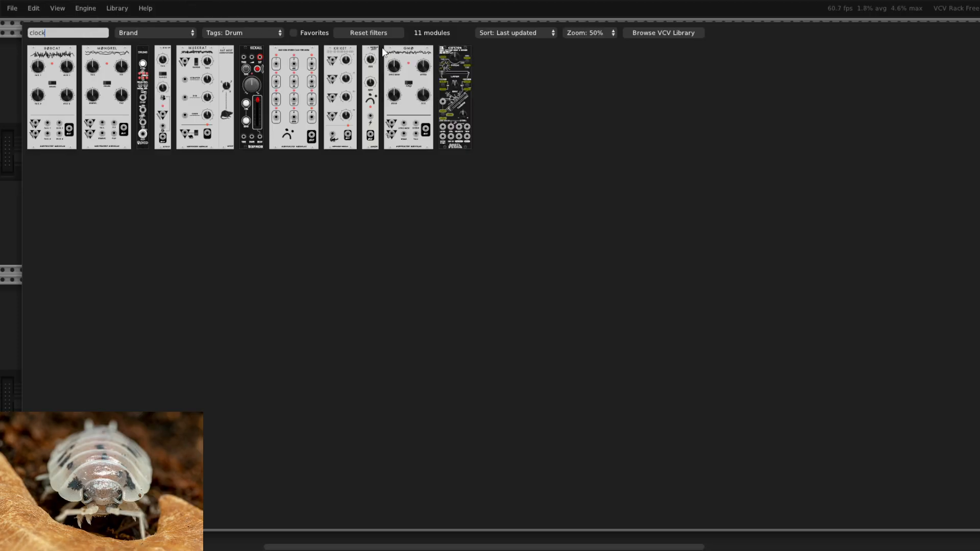
pyautogui.click(367, 33)
pyautogui.click(60, 34)
pyautogui.write('c')
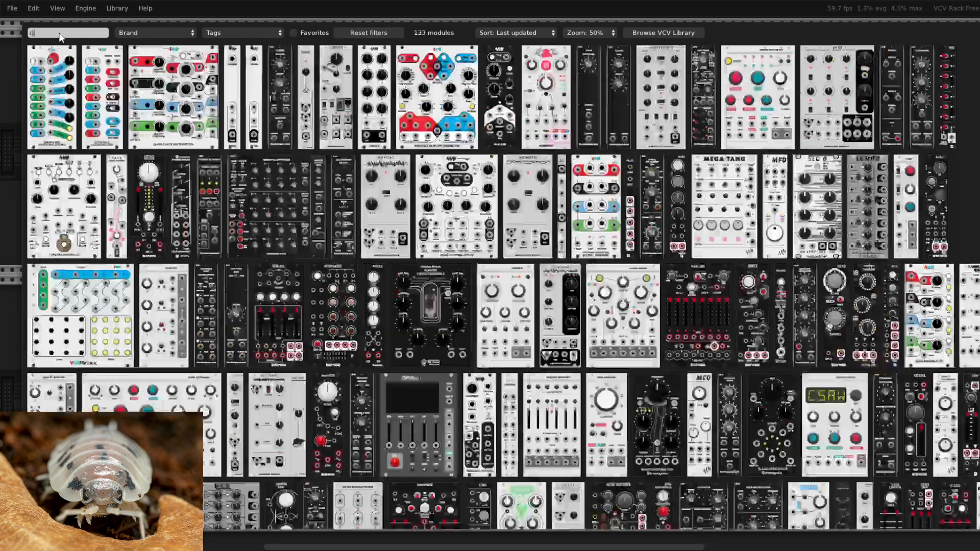
pyautogui.write('lock')
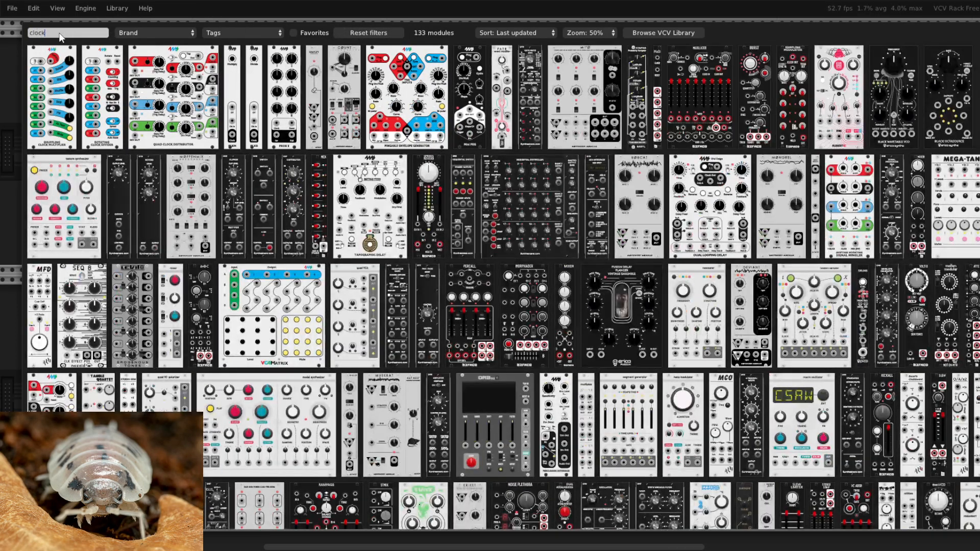
pyautogui.moveTo(345, 66); pyautogui.dragTo(85, 34)
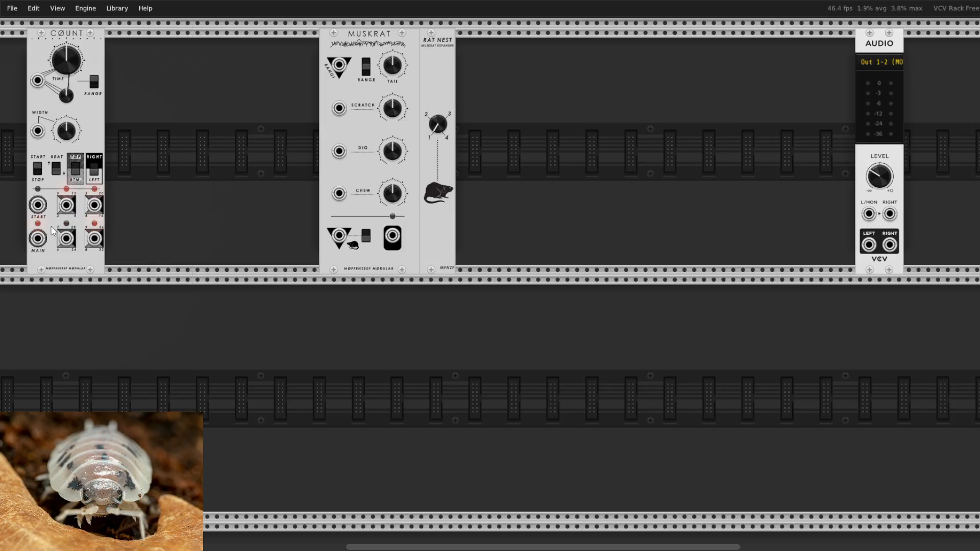
pyautogui.moveTo(77, 74); pyautogui.dragTo(112, 259)
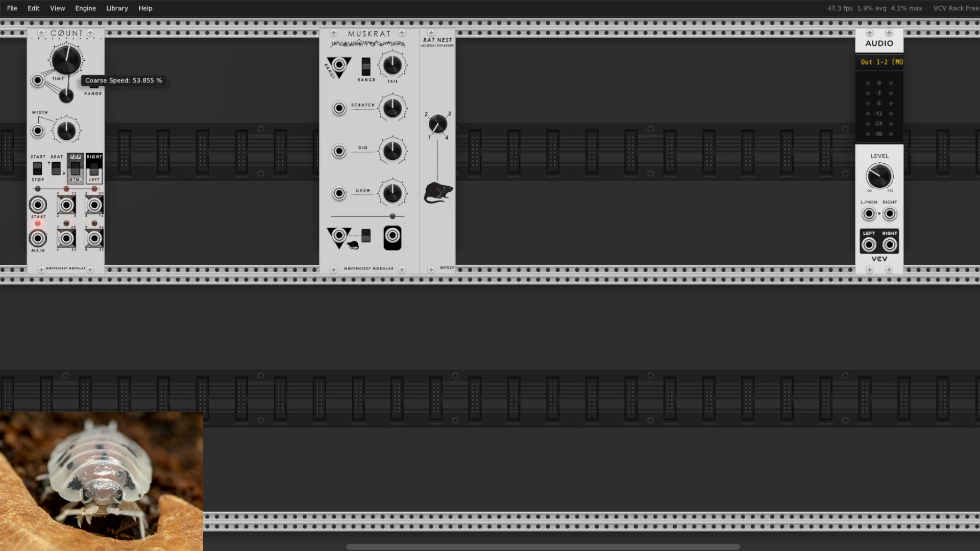
pyautogui.moveTo(67, 60); pyautogui.dragTo(433, 157)
# Try the Erogenous Tones LEVIT8 from the Mixer-tagged modules beside the Audio module and delete it again
pyautogui.rightClick(520, 109)
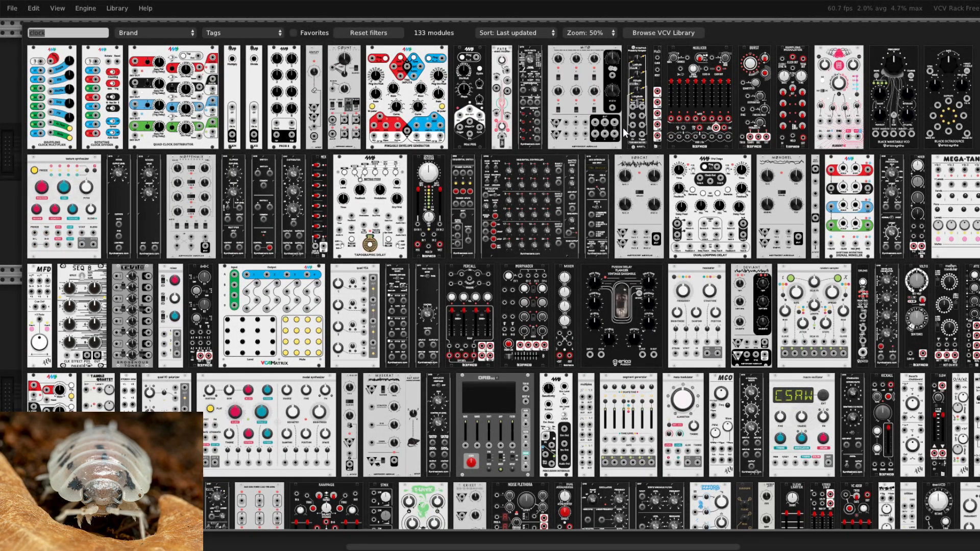
pyautogui.click(244, 35)
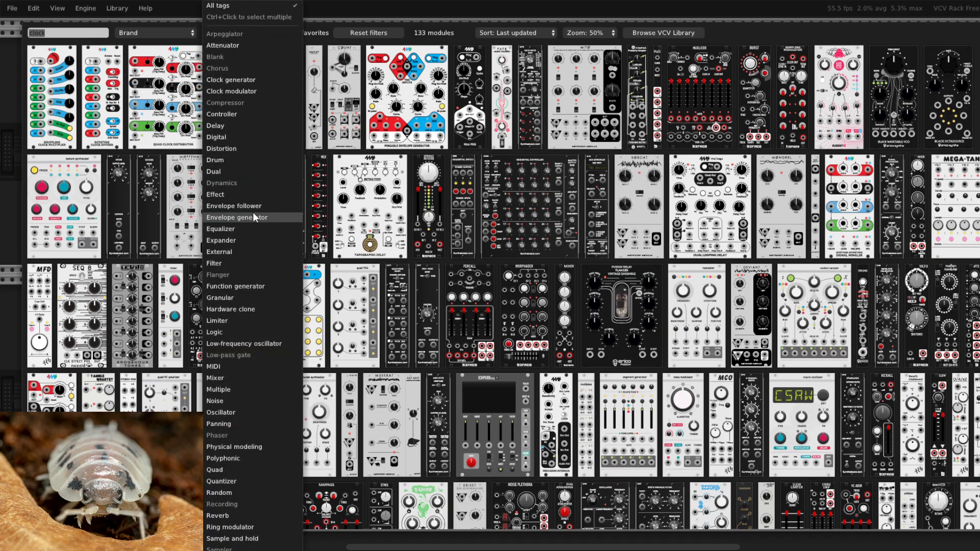
pyautogui.click(239, 377)
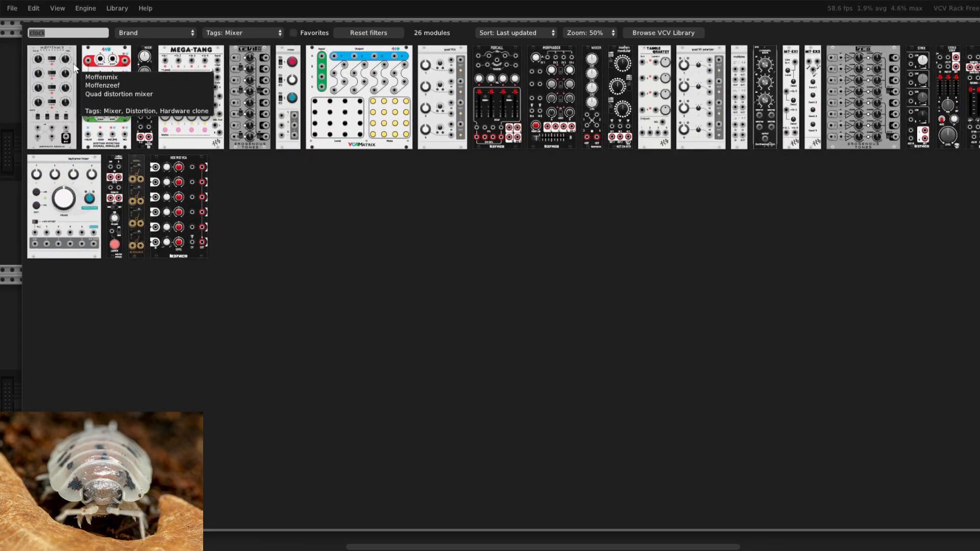
pyautogui.click(248, 50)
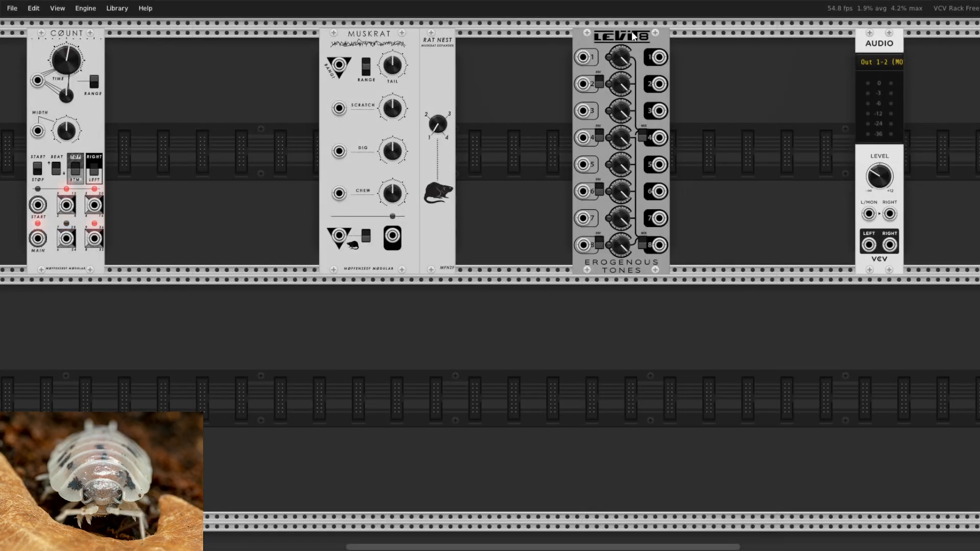
pyautogui.moveTo(632, 36); pyautogui.dragTo(761, 36)
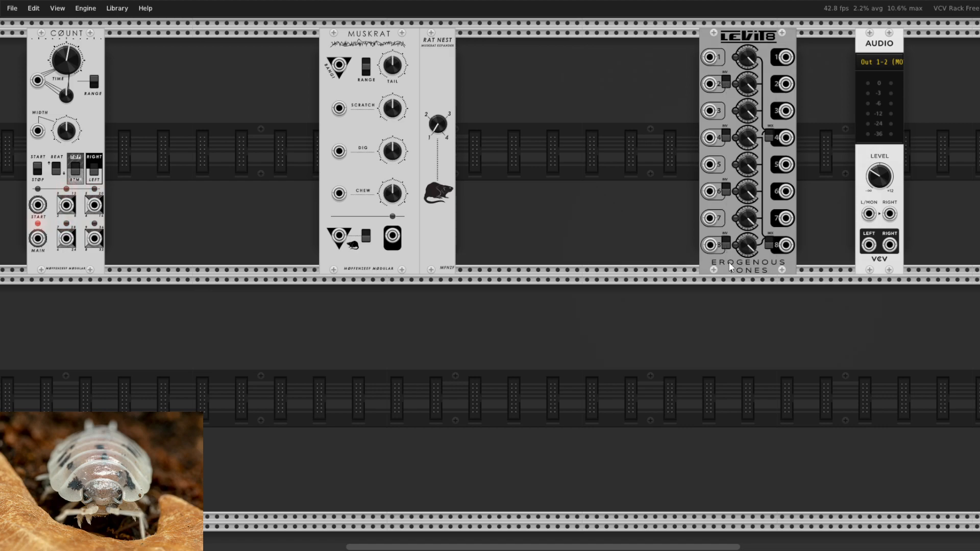
pyautogui.moveTo(739, 270); pyautogui.dragTo(752, 185)
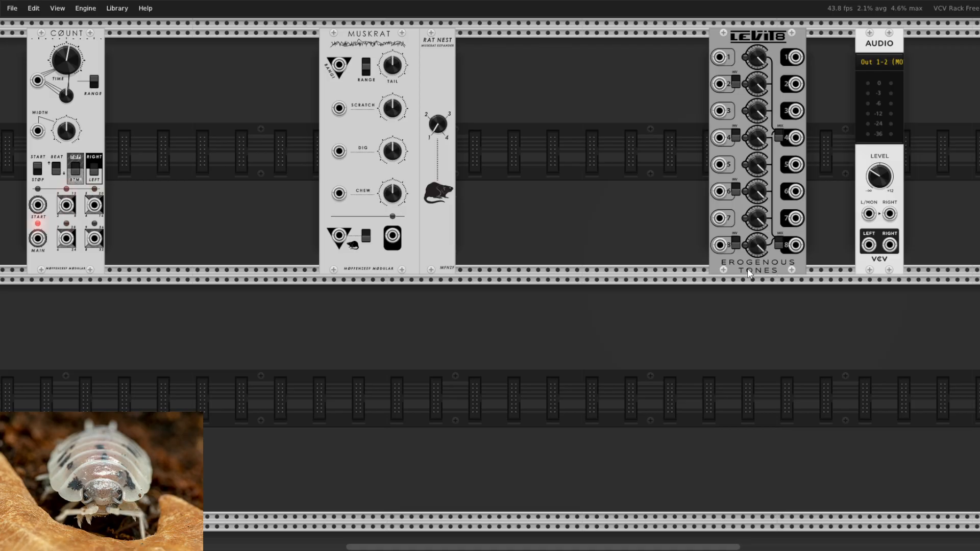
pyautogui.press('Delete')
# Add the quad VCA module between Muskrat and Audio and move Muskrat directly against it
pyautogui.rightClick(465, 65)
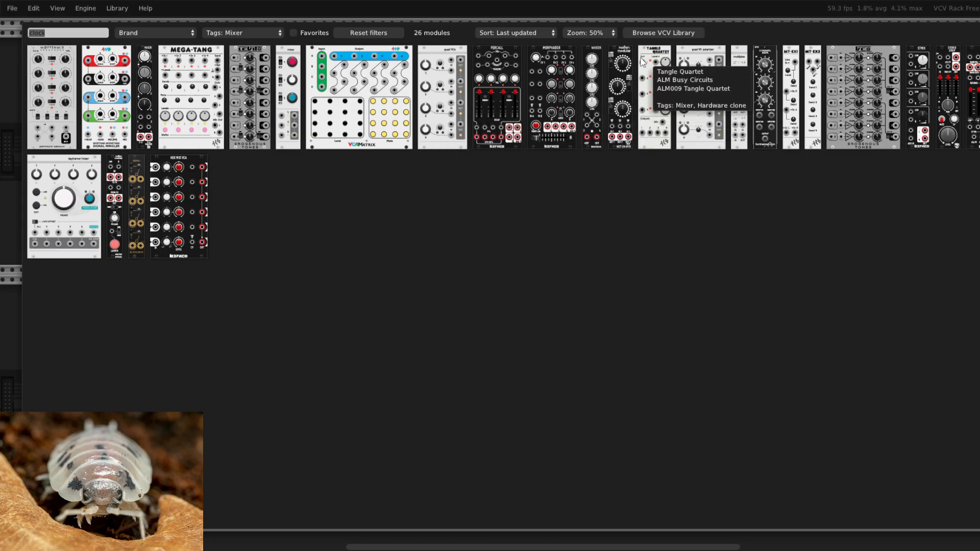
pyautogui.press('Escape')
pyautogui.moveTo(619, 47); pyautogui.dragTo(684, 41)
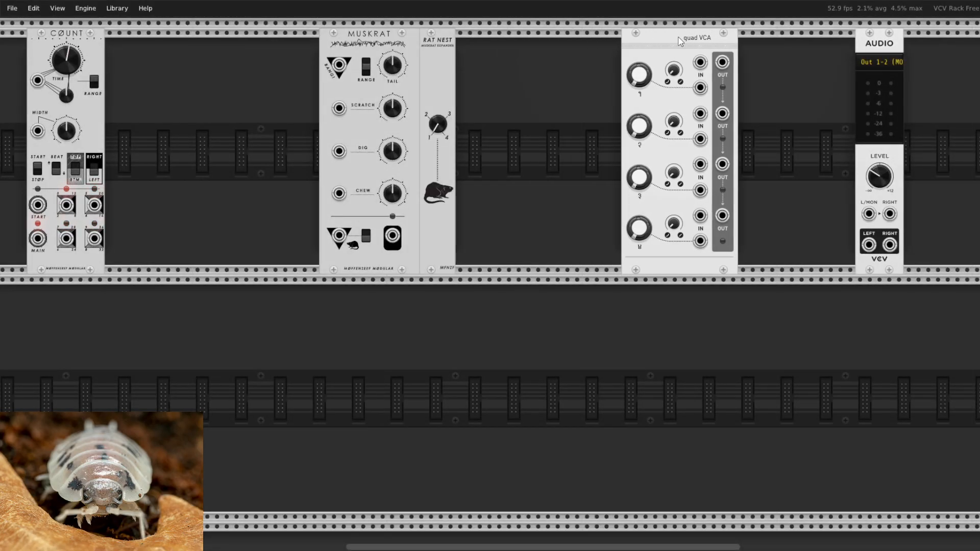
pyautogui.moveTo(443, 45); pyautogui.dragTo(626, 50)
# Patch COUNT's upper middle divided output to Muskrat's trigger, and Muskrat's output through quad VCA channel 1 and its last output to Audio's L/MON
pyautogui.moveTo(87, 179); pyautogui.dragTo(504, 65)
pyautogui.moveTo(558, 236); pyautogui.dragTo(651, 56)
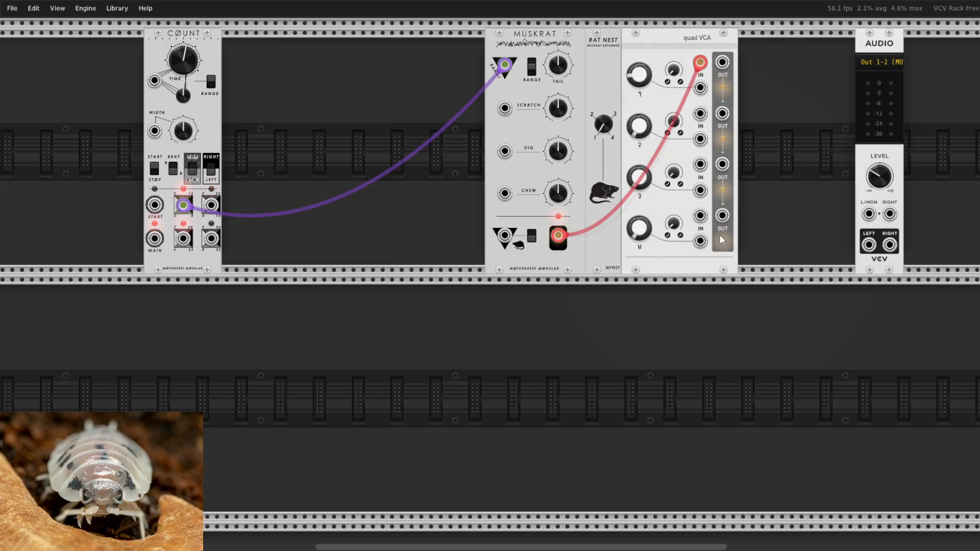
pyautogui.moveTo(721, 223); pyautogui.dragTo(868, 214)
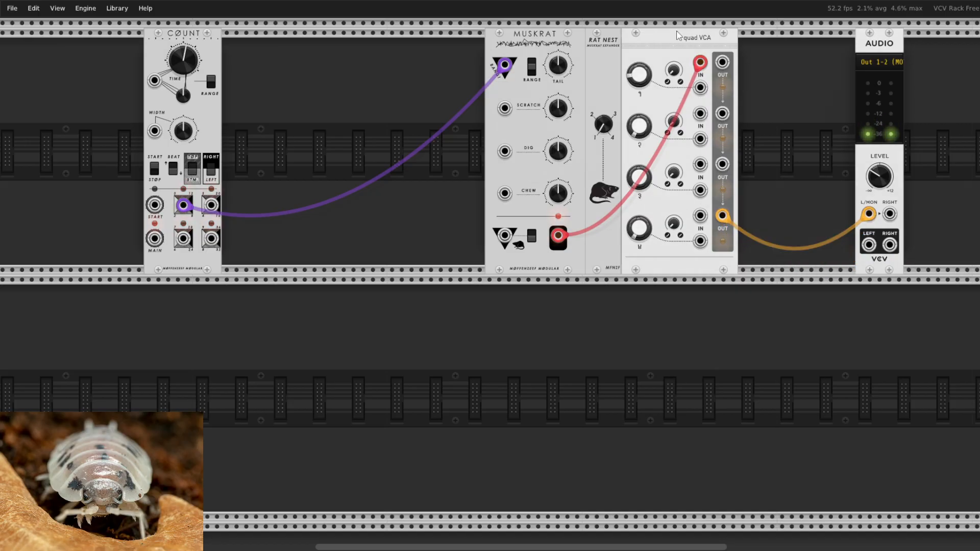
# Move the quad VCA directly against the Audio module and turn down Muskrat's Scratch and Chew
pyautogui.moveTo(675, 38); pyautogui.dragTo(796, 37)
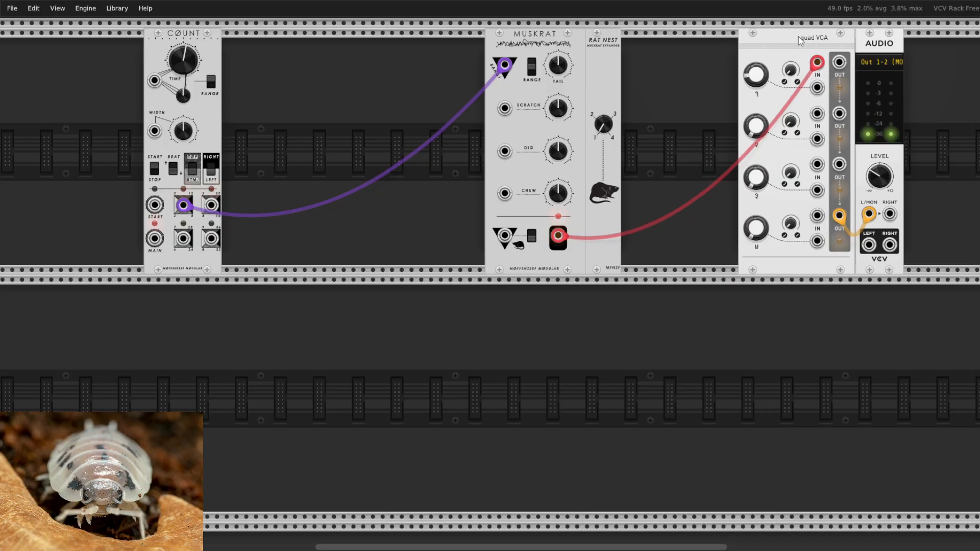
pyautogui.moveTo(557, 108); pyautogui.dragTo(558, 141)
pyautogui.moveTo(558, 192)
pyautogui.mouseDown()
pyautogui.moveTo(558, 210)
pyautogui.moveTo(558, 178)
pyautogui.moveTo(558, 190)
pyautogui.mouseUp()
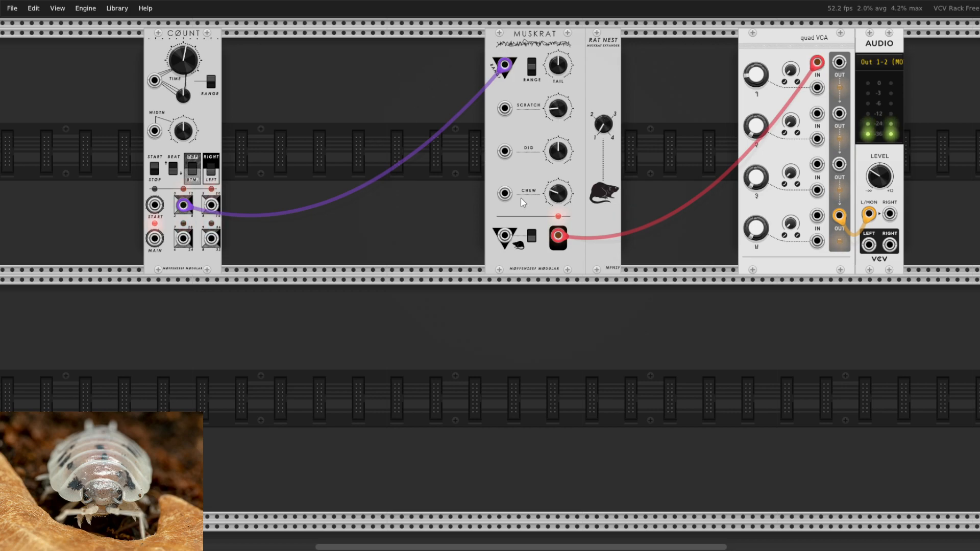
# Add the Geodesics Fate event modifier from the Random-tagged modules to the space between COUNT and Muskrat
pyautogui.rightClick(403, 227)
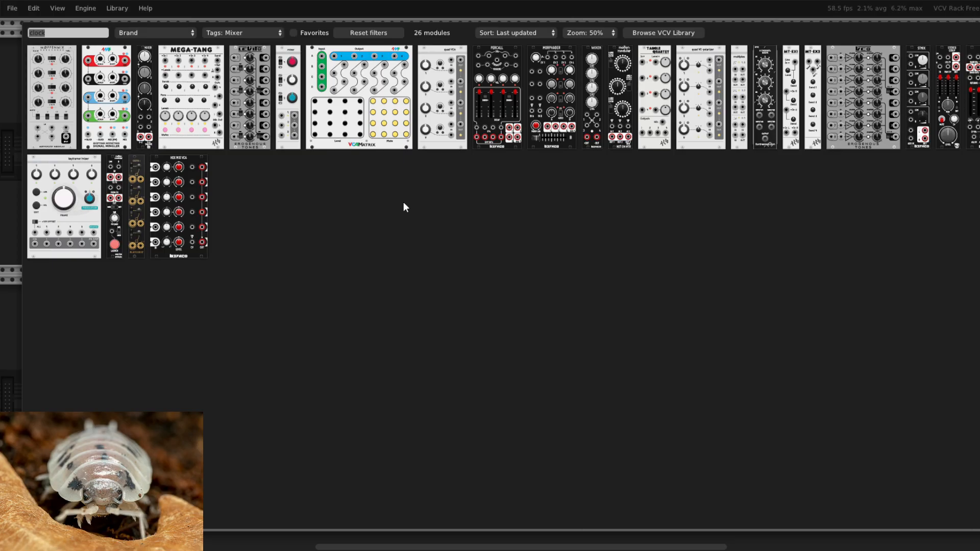
pyautogui.click(218, 33)
pyautogui.scroll(-5, 243, 204)
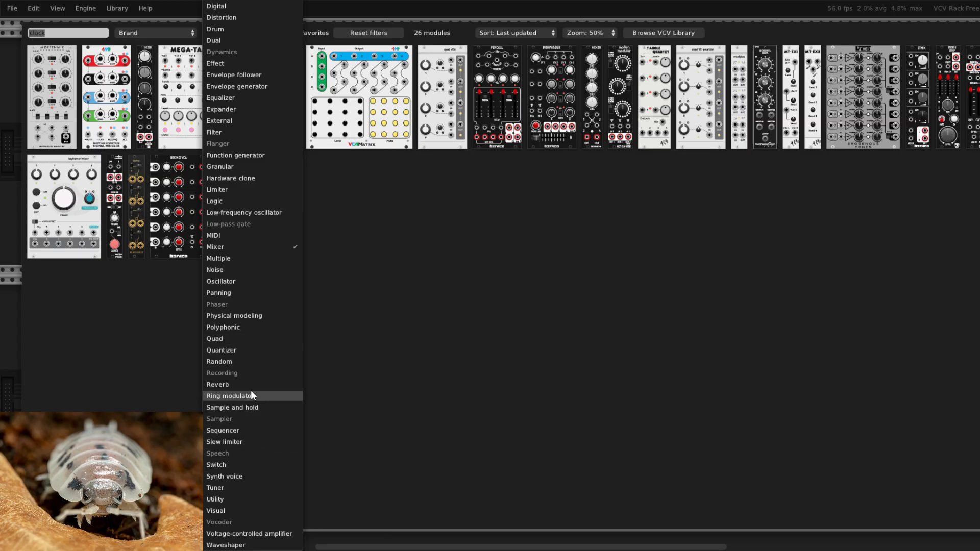
pyautogui.click(241, 362)
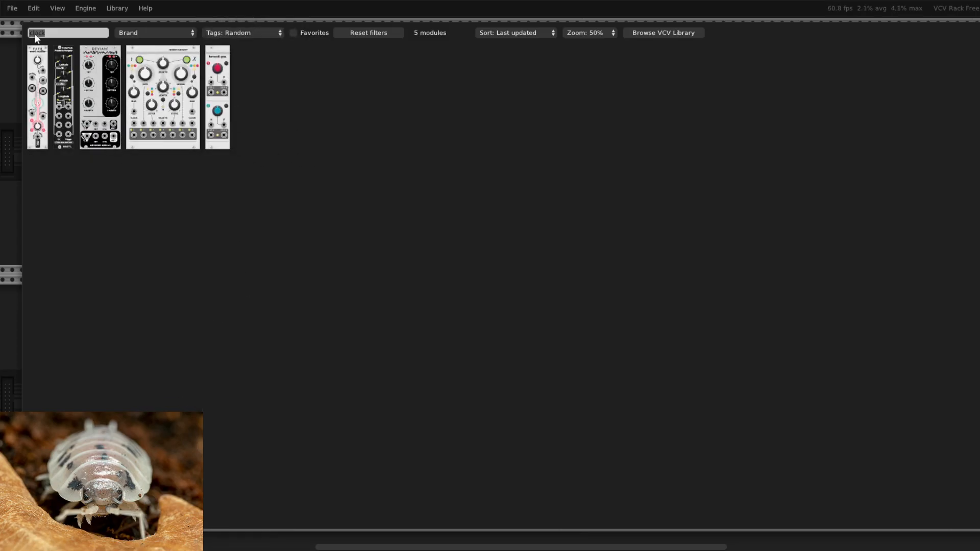
pyautogui.click(40, 57)
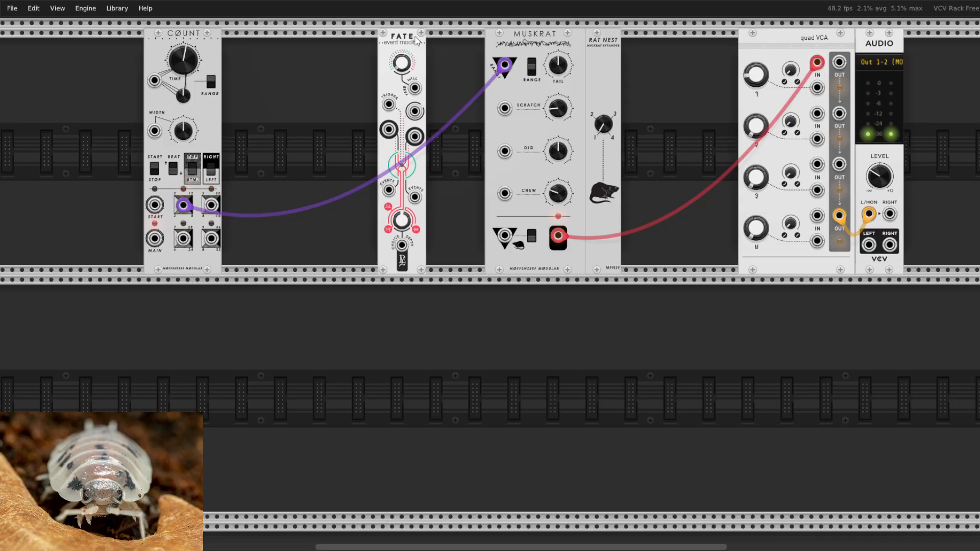
# Move Fate to the empty row below and lower the Audio module's output level to about -10.5 dB
pyautogui.moveTo(415, 47); pyautogui.dragTo(407, 47)
pyautogui.moveTo(882, 181); pyautogui.dragTo(884, 182)
pyautogui.moveTo(403, 57); pyautogui.dragTo(438, 303)
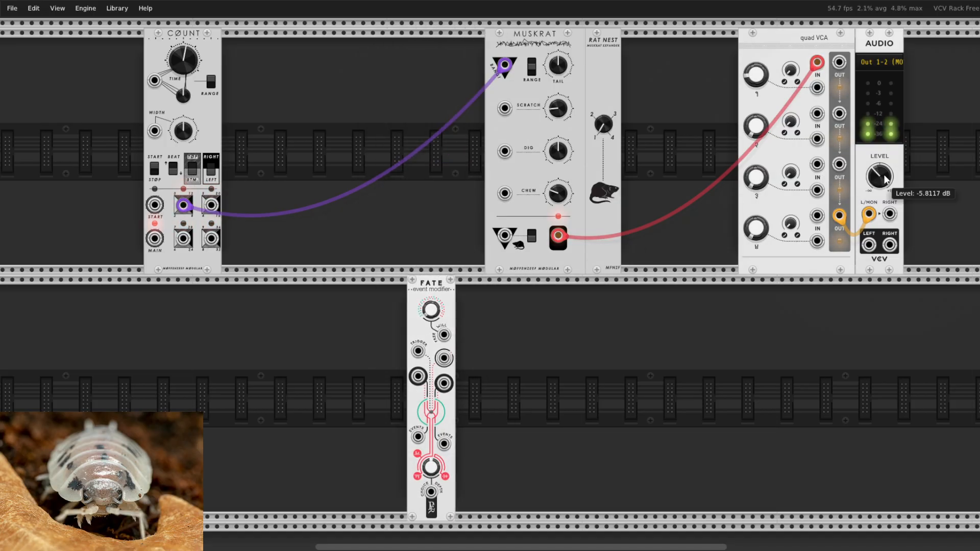
pyautogui.moveTo(880, 176); pyautogui.dragTo(879, 191)
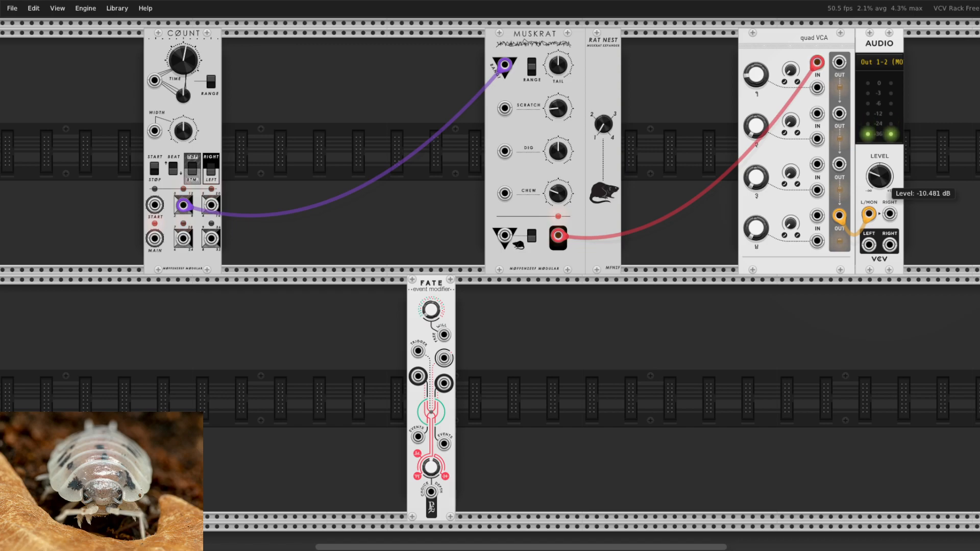
# Open the module browser for another module and reset its filters to list all modules
pyautogui.rightClick(682, 389)
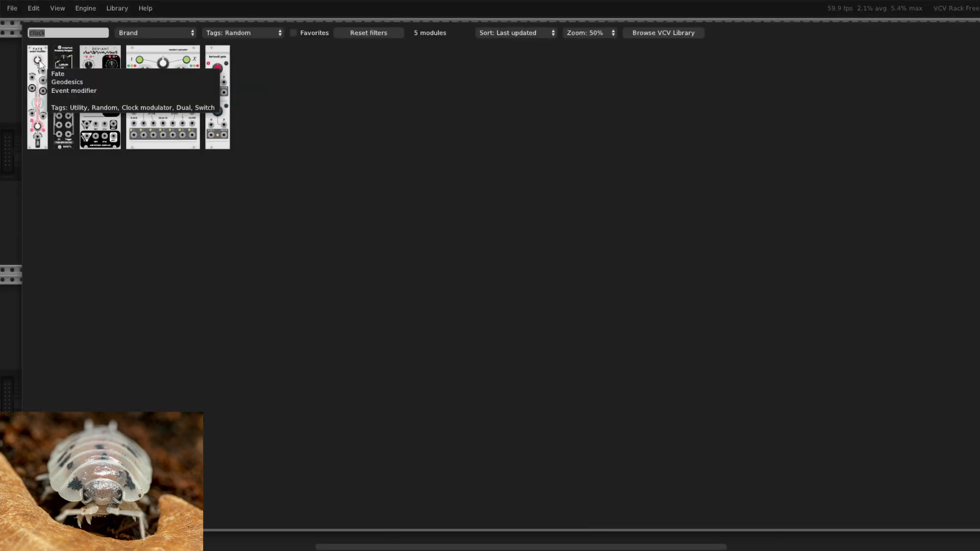
pyautogui.click(377, 36)
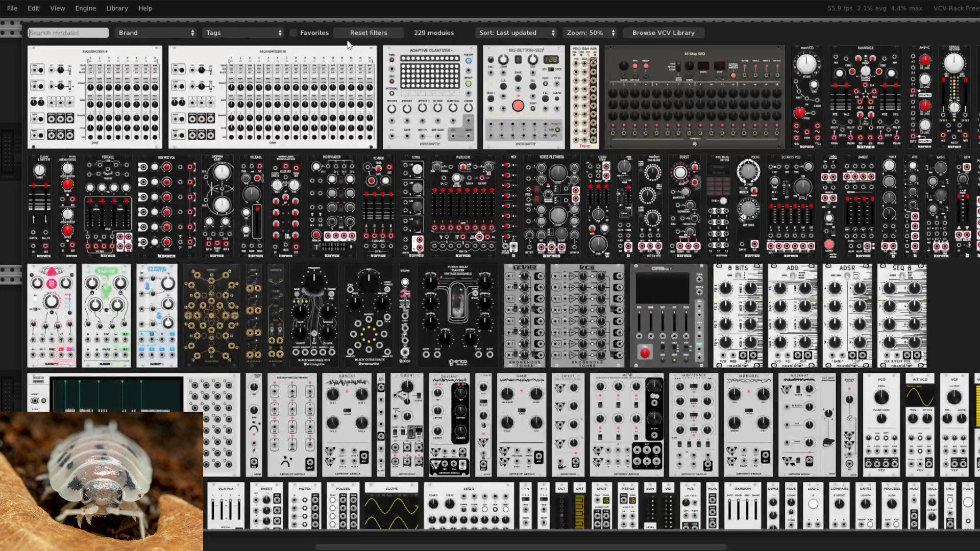
# Find the Geodesics modules with the search "geo", add the Entropia sequencer below Muskrat and examine its controls
pyautogui.write('geo')
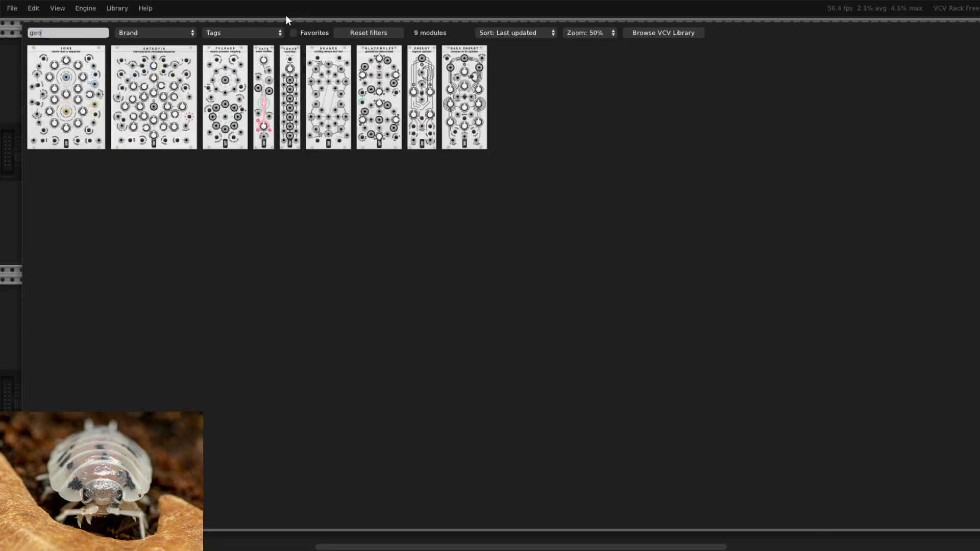
pyautogui.moveTo(175, 50); pyautogui.dragTo(624, 300)
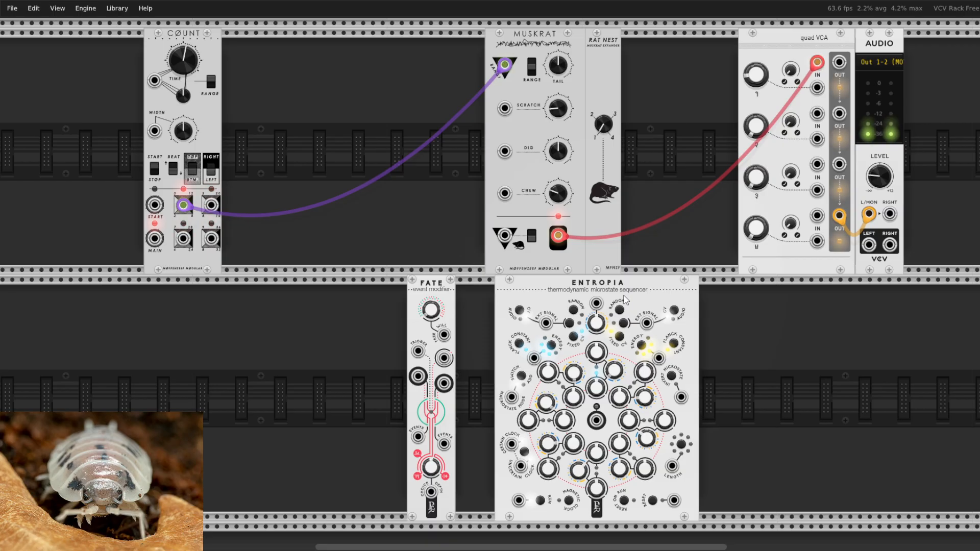
pyautogui.scroll(5, 576, 299)
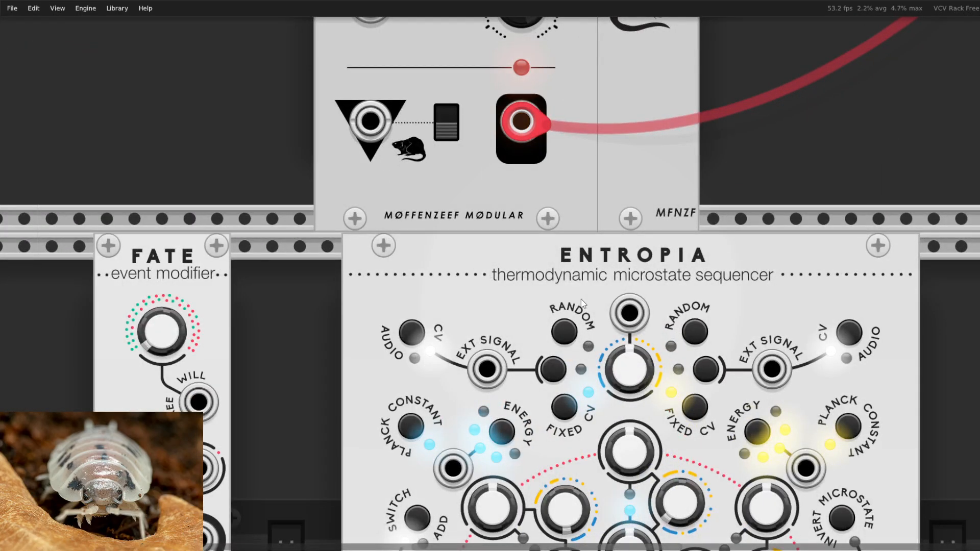
pyautogui.scroll(-5, 386, 356)
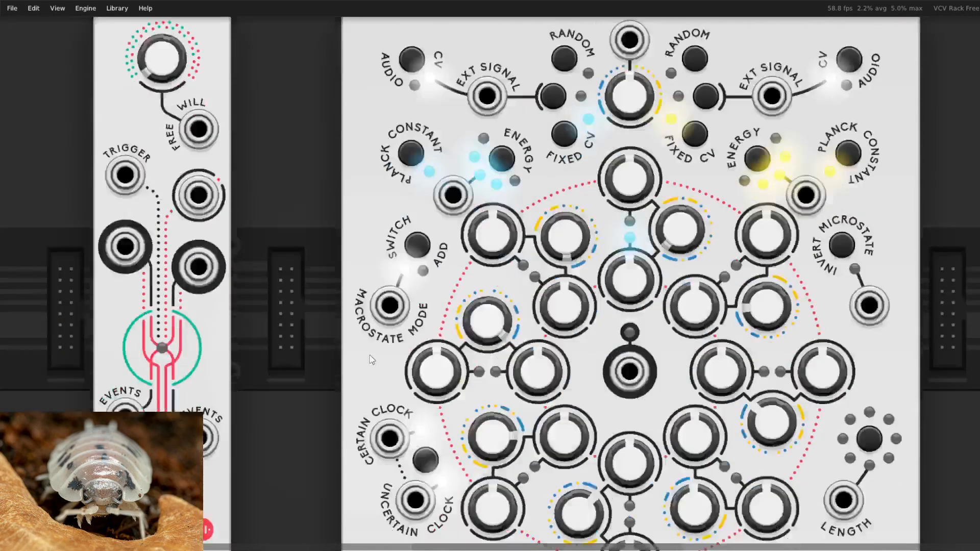
pyautogui.scroll(-5, 355, 345)
pyautogui.scroll(4, 355, 345)
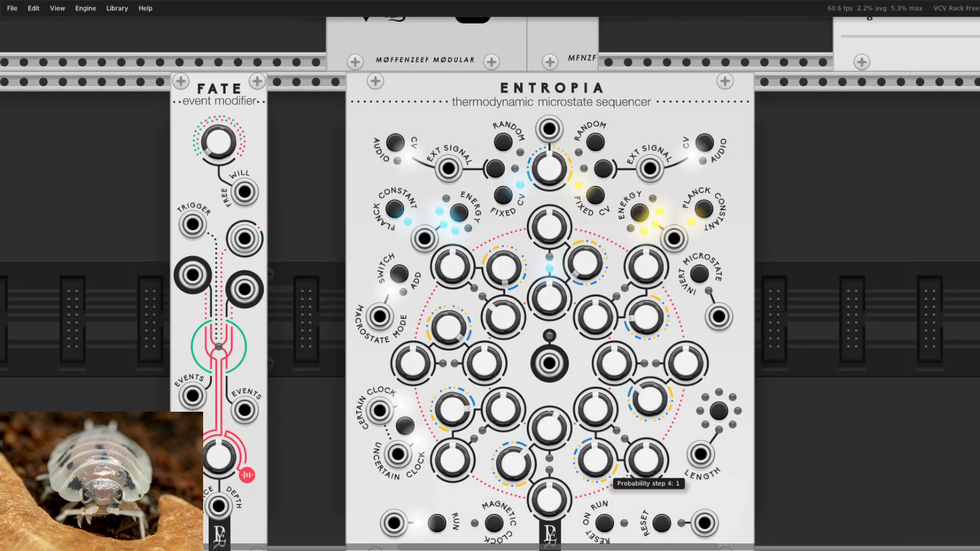
pyautogui.scroll(-1, 490, 388)
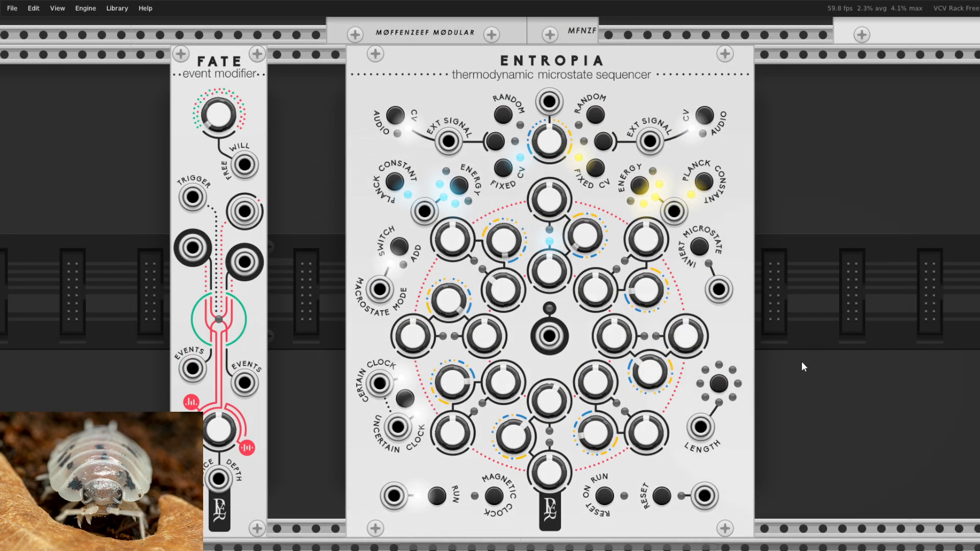
pyautogui.scroll(1, 877, 310)
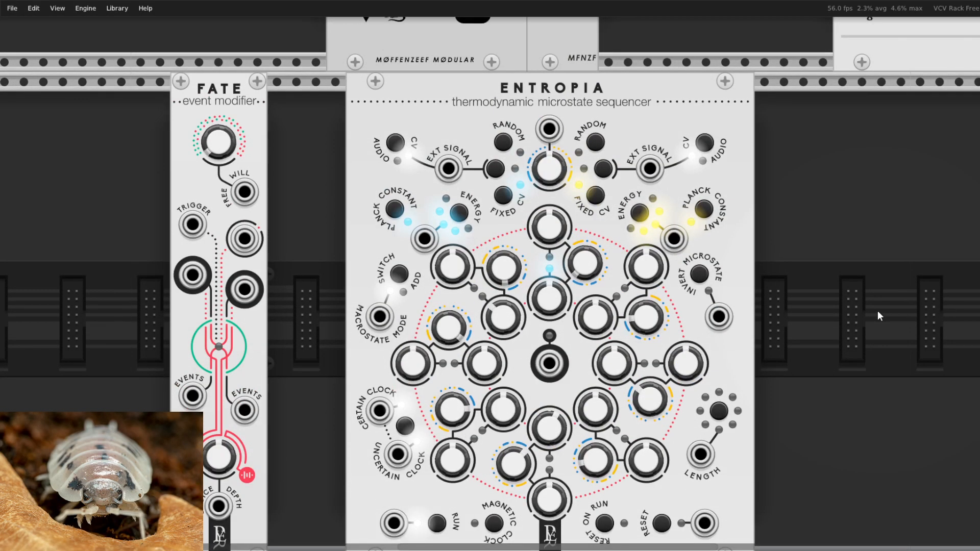
pyautogui.scroll(-2, 877, 310)
pyautogui.scroll(1, 877, 310)
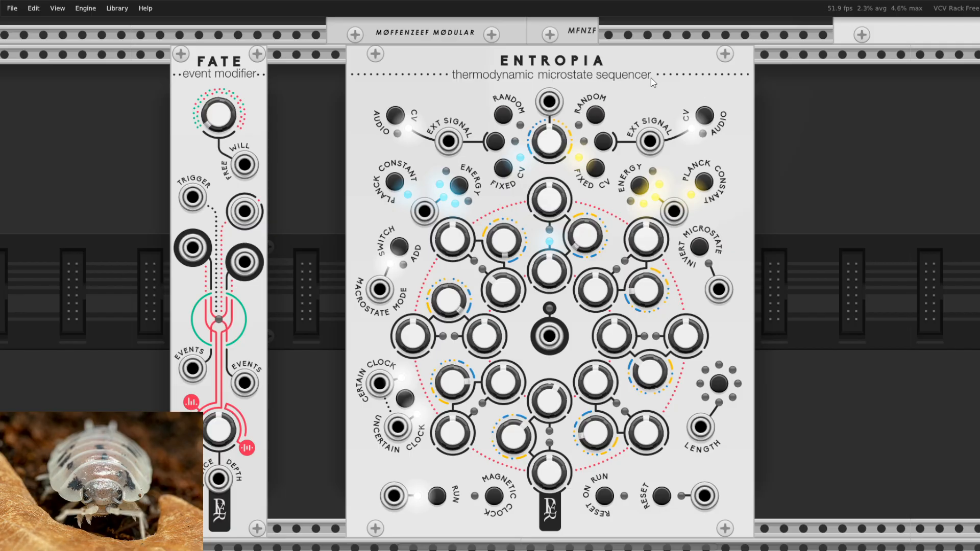
# Remove the Entropia module and add the Ions atomic dual CV sequencer in its place
pyautogui.press('Delete')
pyautogui.rightClick(592, 139)
pyautogui.click(97, 96)
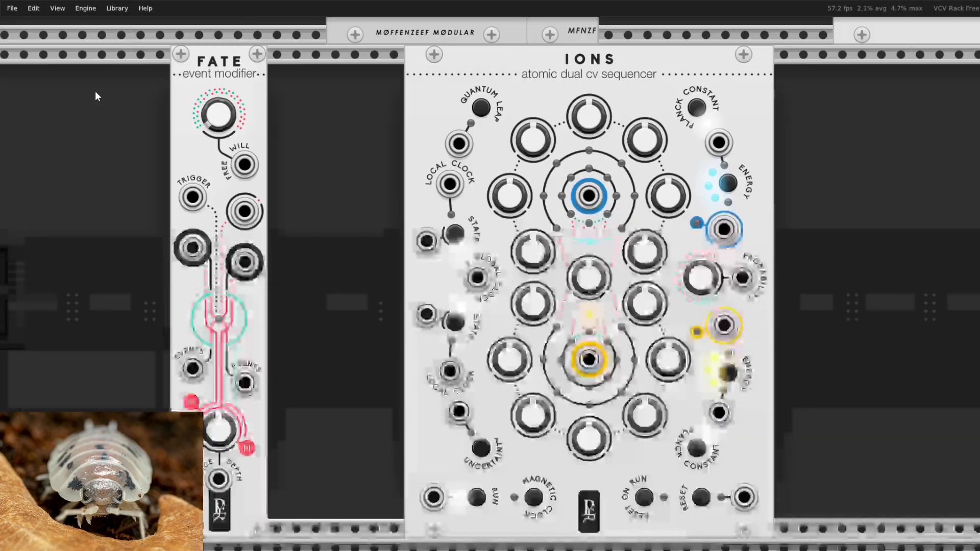
# Remove the Ions module and add the Branes colliding sample and hold in its place
pyautogui.press('Delete')
pyautogui.rightClick(554, 102)
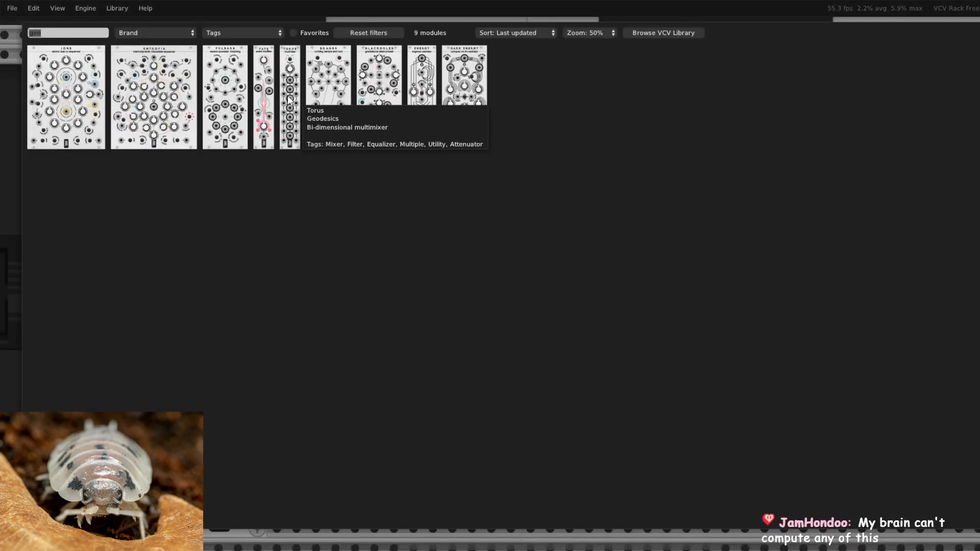
pyautogui.click(342, 57)
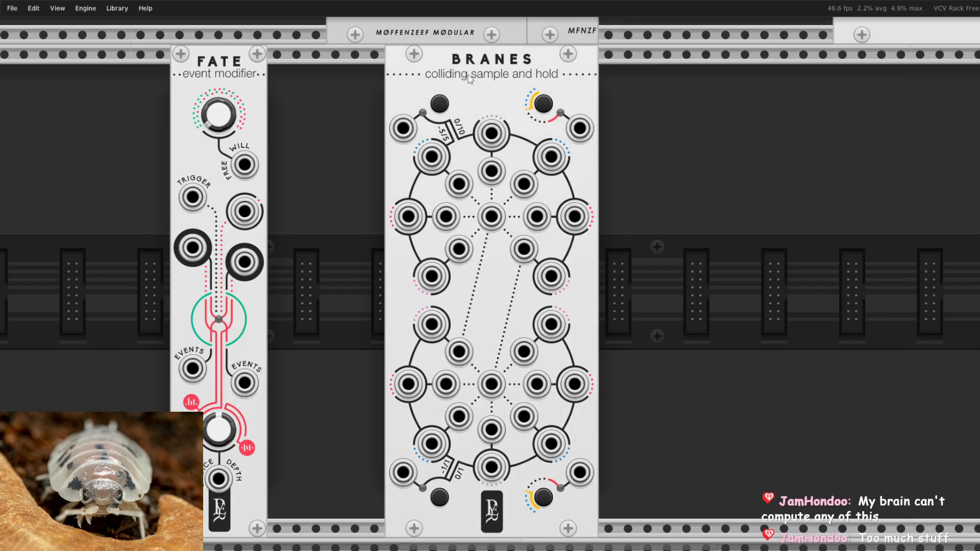
# Remove the Branes module and reset the module browser's filters without adding another module
pyautogui.moveTo(531, 147); pyautogui.dragTo(559, 114)
pyautogui.press('Delete')
pyautogui.rightClick(528, 206)
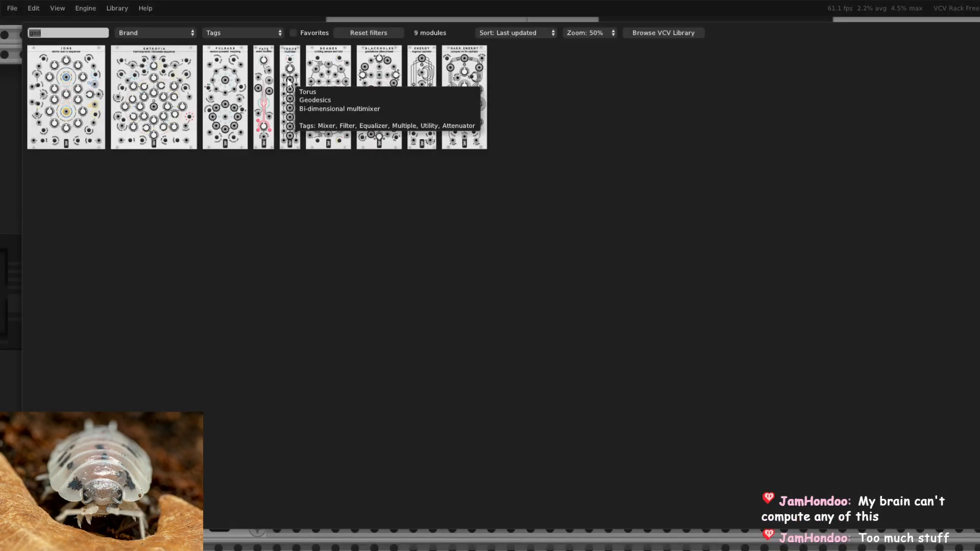
pyautogui.click(389, 34)
pyautogui.click(115, 161)
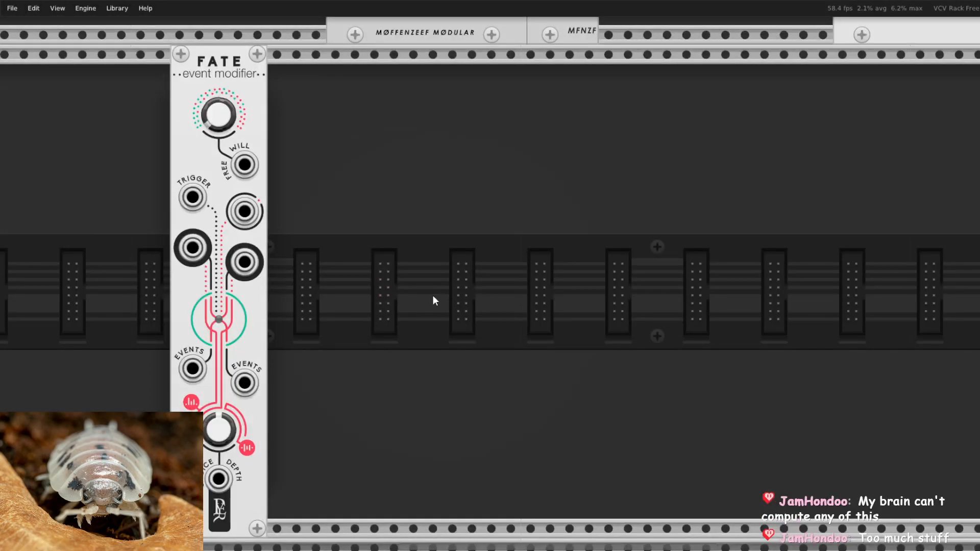
# Move the Fate module up into the first row, between Count and Muskrat
pyautogui.scroll(-6, 409, 289)
pyautogui.scroll(3, 403, 353)
pyautogui.scroll(-2, 422, 381)
pyautogui.scroll(2, 431, 371)
pyautogui.scroll(-2, 431, 372)
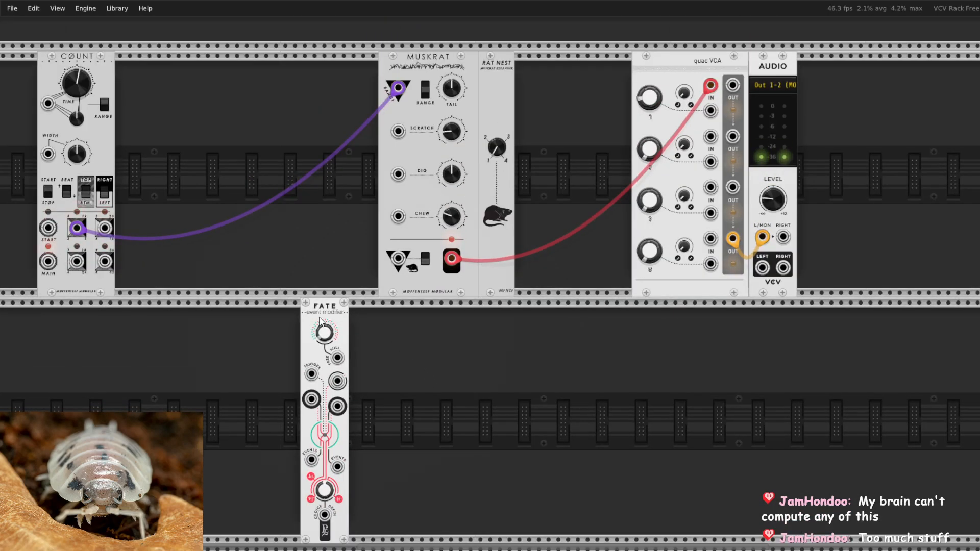
pyautogui.hscroll(-2, 350, 329)
pyautogui.scroll(-2, 285, 306)
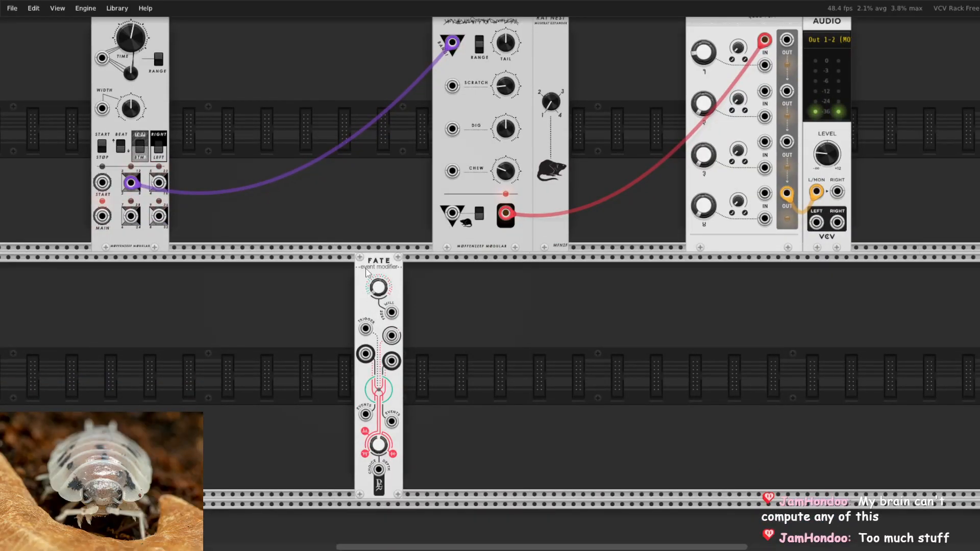
pyautogui.moveTo(365, 274); pyautogui.dragTo(326, 26)
pyautogui.scroll(1, 278, 84)
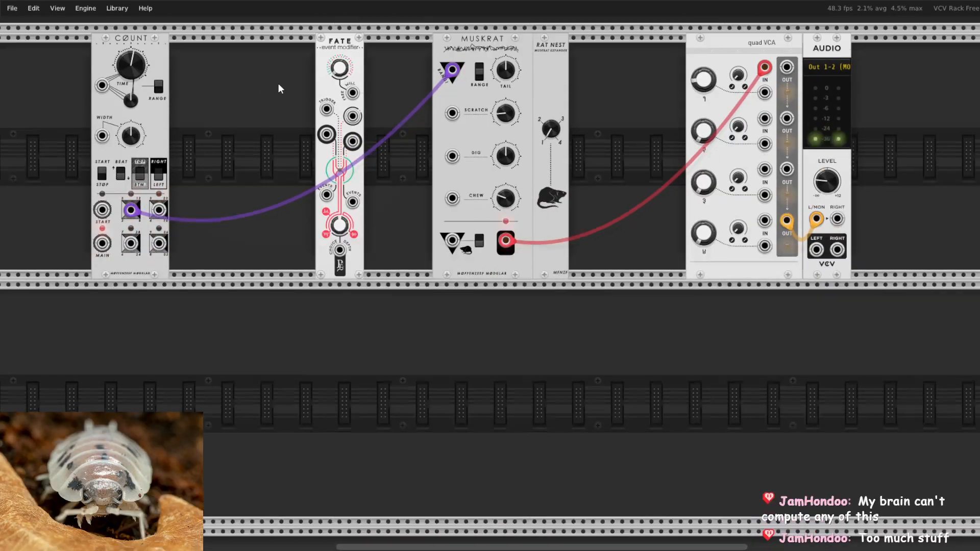
# Patch Count's Divided 1 Gate output into Fate's Trigger and Event 1 inputs, and Fate's Event 1 output into Muskrat's Bang input
pyautogui.moveTo(452, 69); pyautogui.dragTo(327, 110)
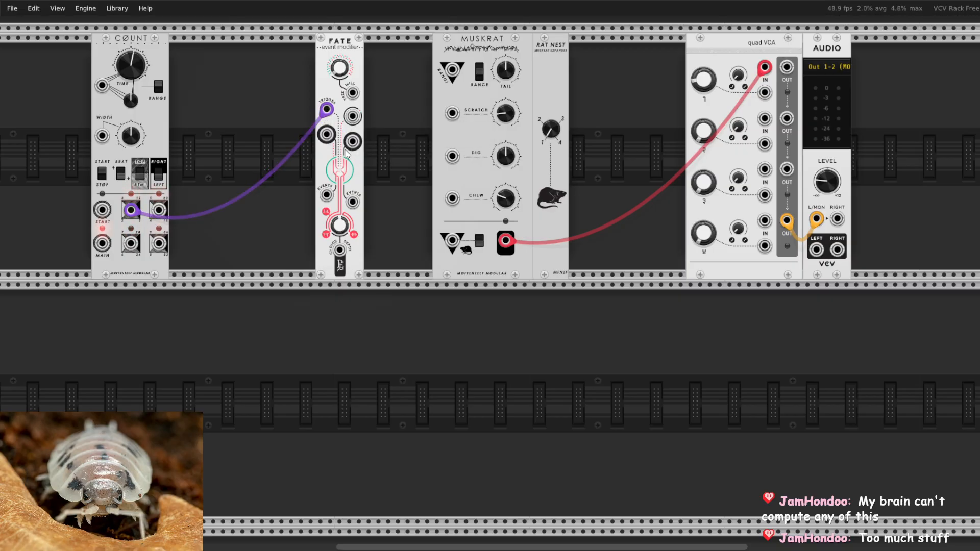
pyautogui.moveTo(326, 134); pyautogui.dragTo(451, 71)
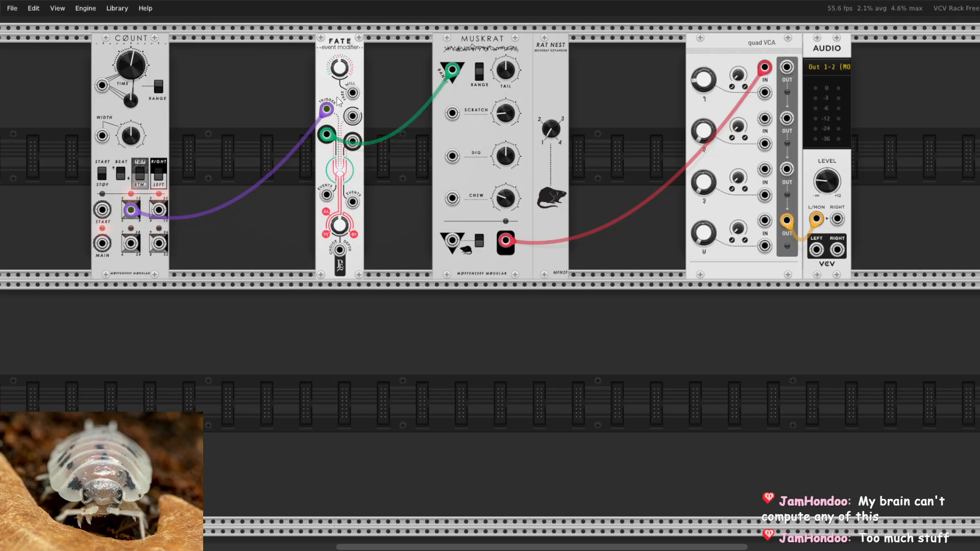
pyautogui.moveTo(327, 109); pyautogui.dragTo(327, 195)
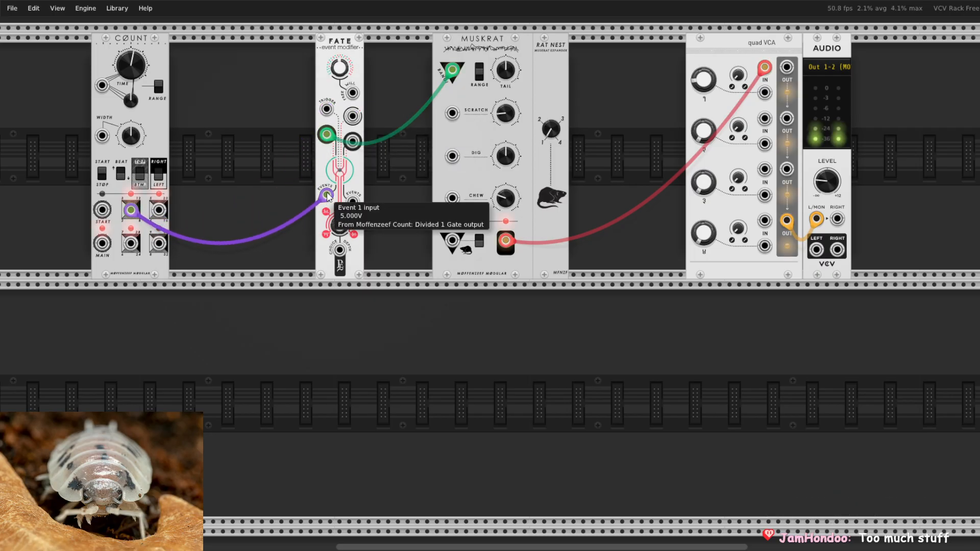
pyautogui.moveTo(340, 68); pyautogui.dragTo(339, 69)
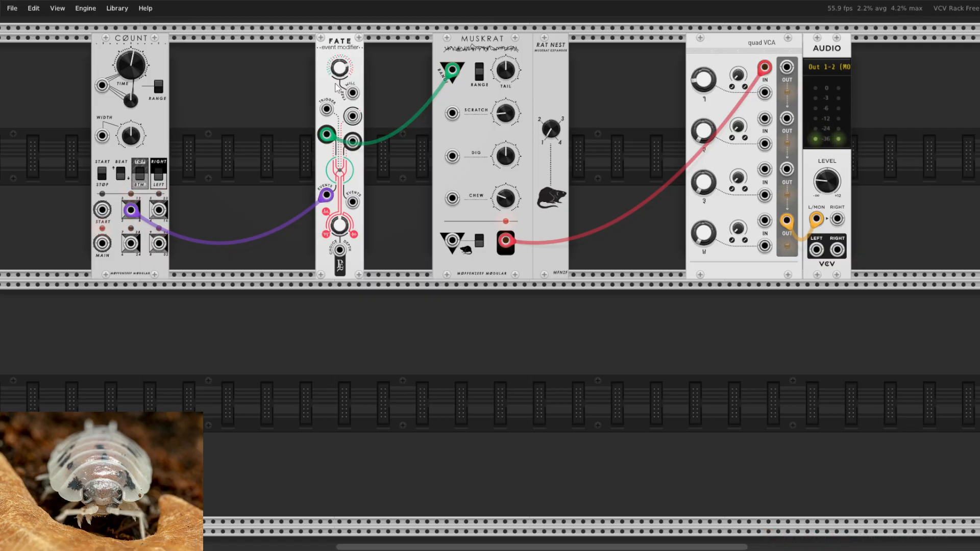
pyautogui.moveTo(327, 109); pyautogui.dragTo(130, 210)
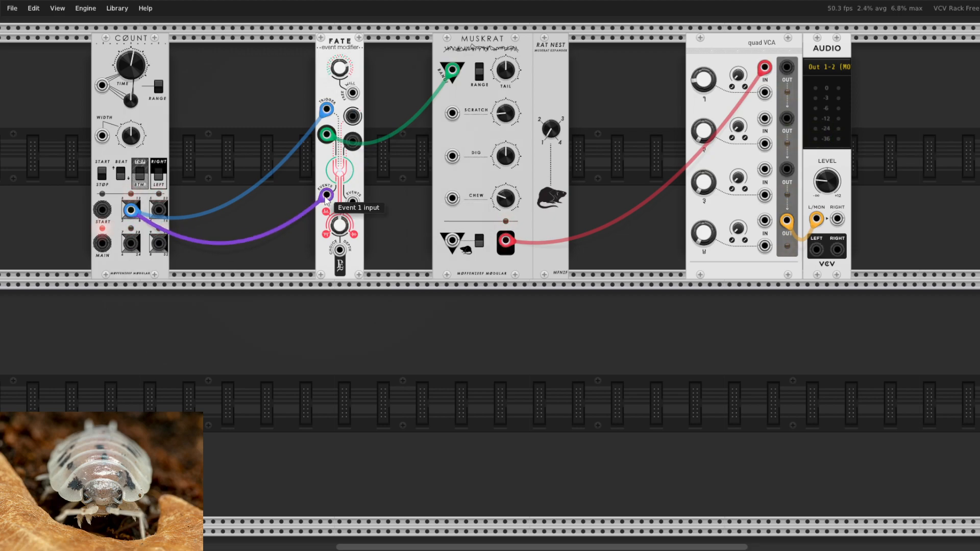
# Move the cable from Fate's Event 1 input to its Event 2 input and adjust the Choice Depth and Free Will knobs
pyautogui.moveTo(327, 194); pyautogui.dragTo(353, 202)
pyautogui.moveTo(339, 224); pyautogui.dragTo(340, 231)
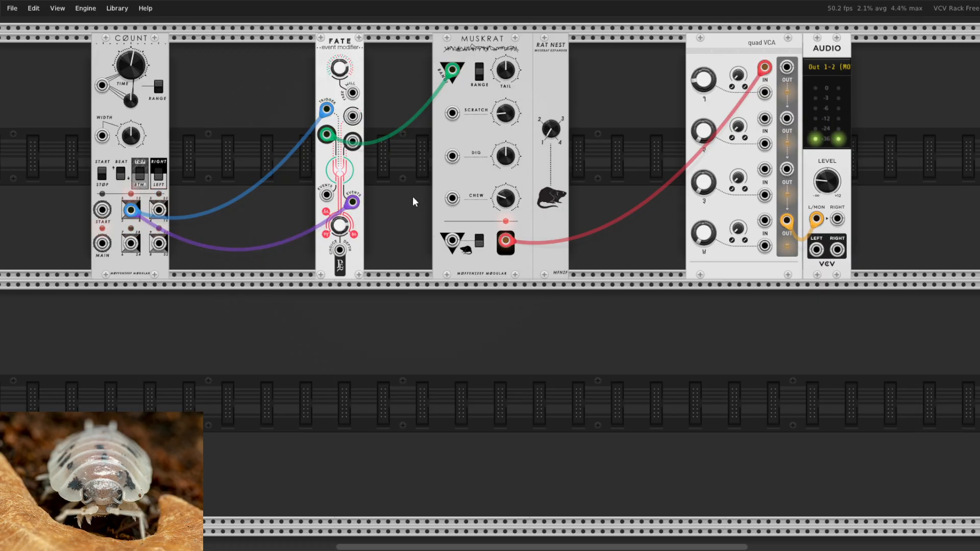
pyautogui.moveTo(339, 67)
pyautogui.mouseDown()
pyautogui.moveTo(339, 83)
pyautogui.moveTo(341, 69)
pyautogui.mouseUp()
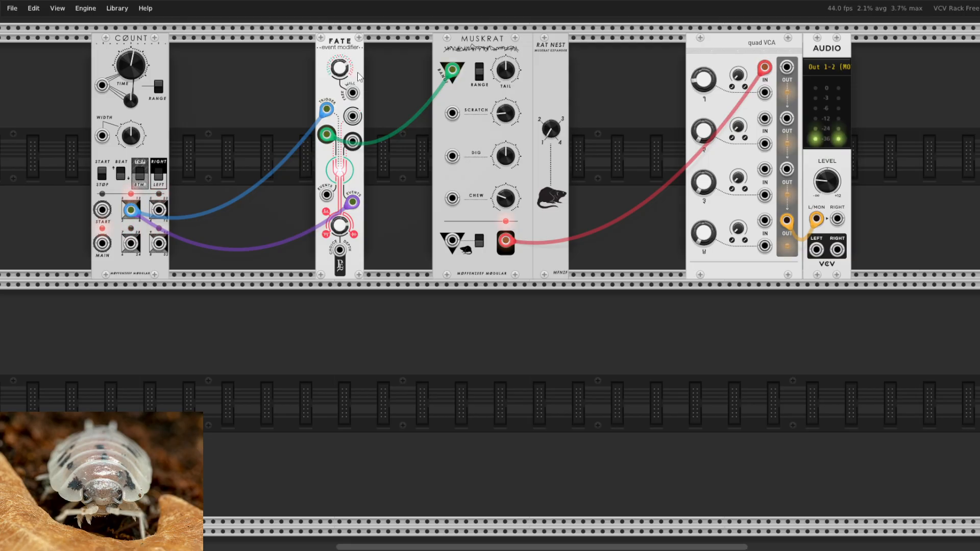
# Shift the Count module closer to Muskrat and place Fate directly against its right side
pyautogui.moveTo(117, 110); pyautogui.dragTo(235, 114)
pyautogui.moveTo(331, 87); pyautogui.dragTo(273, 88)
# Fine-tune Muskrat's Tail knob and the first channel's level knob on the quad VCA
pyautogui.moveTo(508, 84); pyautogui.dragTo(508, 83)
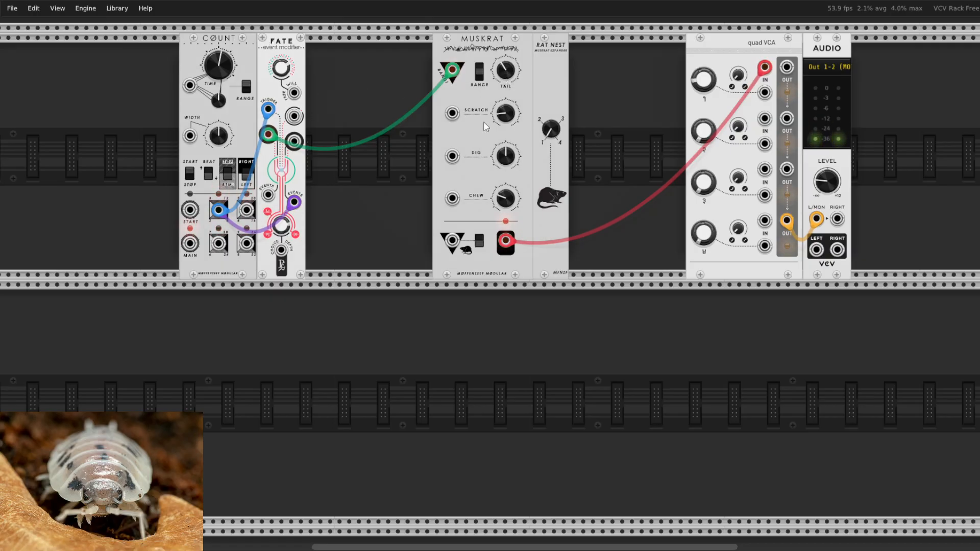
pyautogui.moveTo(703, 79); pyautogui.dragTo(703, 81)
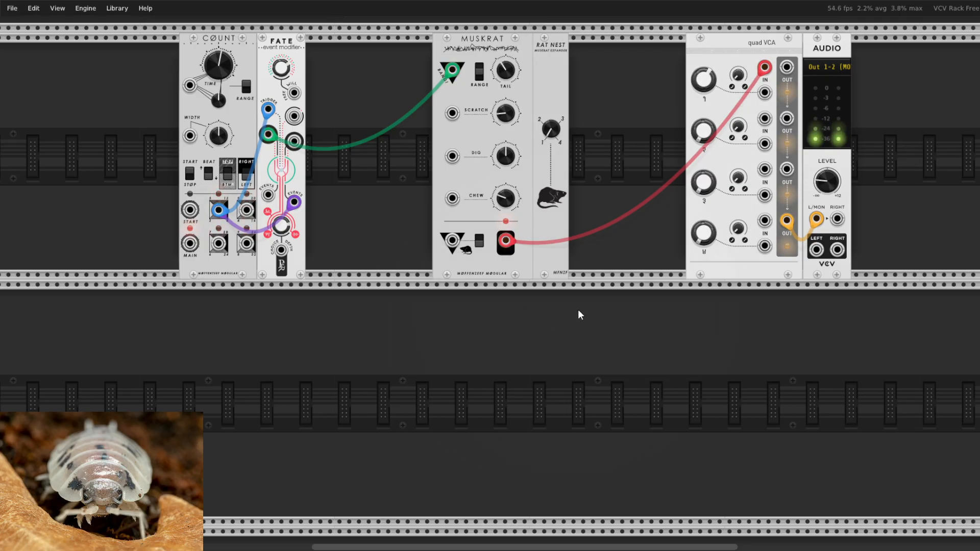
# Filter the module browser by the Low-frequency oscillator tag, add the Black Octasource and place it in the second row below Fate
pyautogui.rightClick(565, 353)
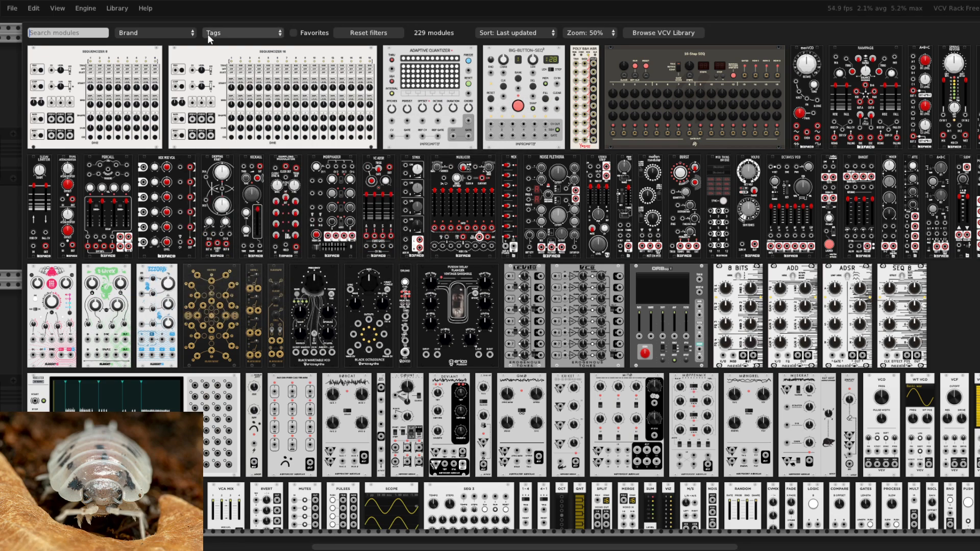
pyautogui.click(234, 31)
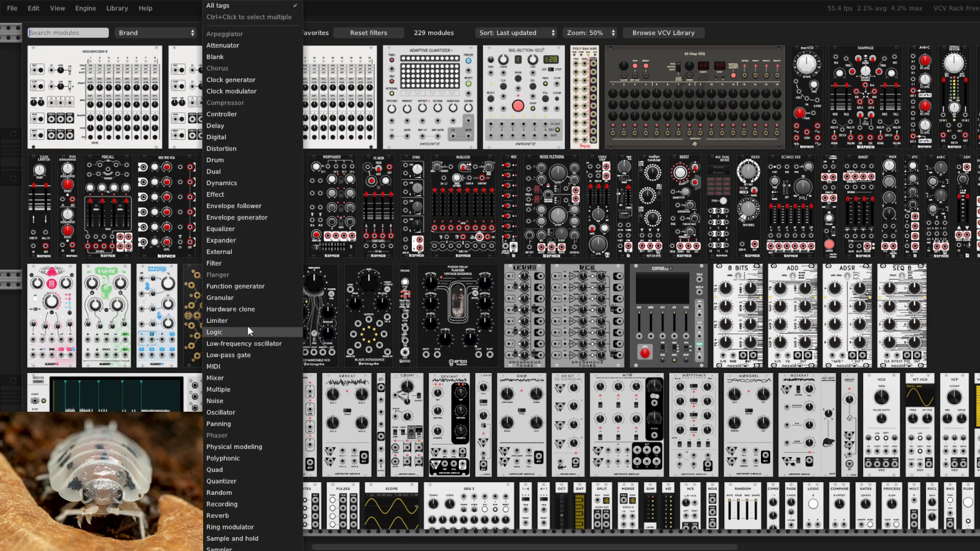
pyautogui.scroll(-5, 247, 326)
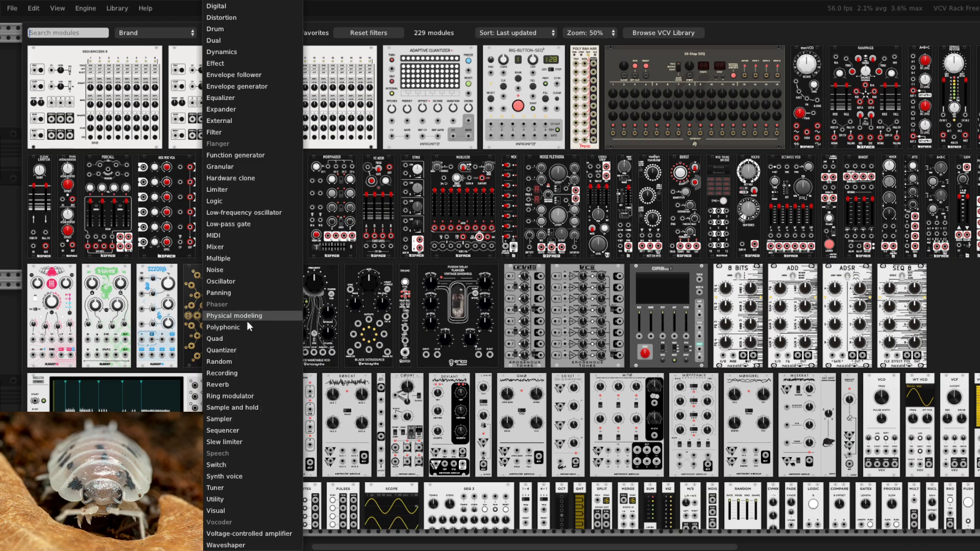
pyautogui.click(244, 212)
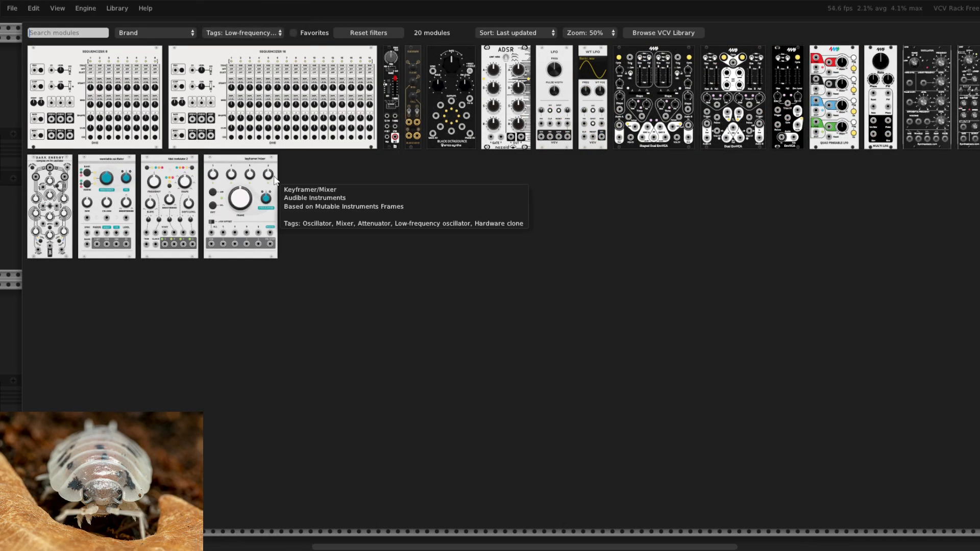
pyautogui.click(465, 49)
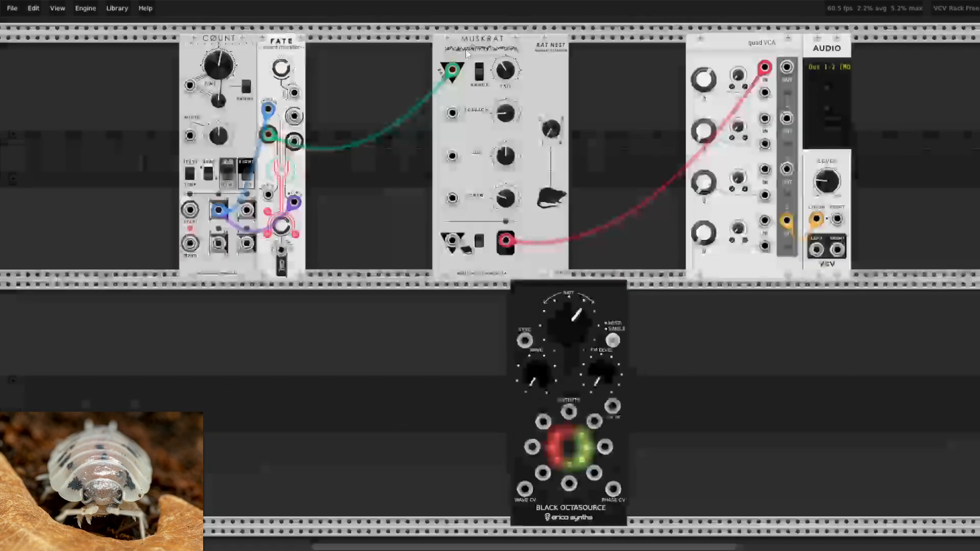
pyautogui.moveTo(598, 289); pyautogui.dragTo(523, 336)
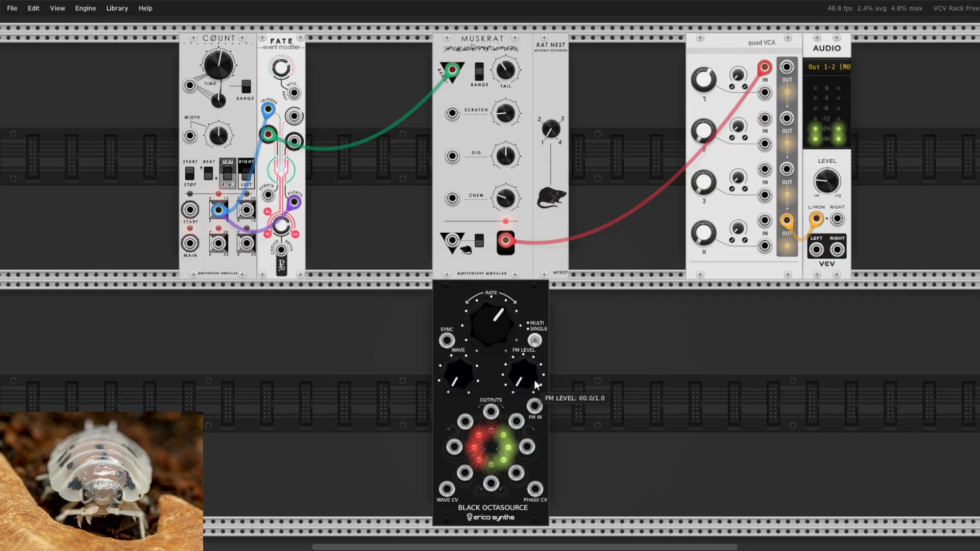
pyautogui.moveTo(516, 295); pyautogui.dragTo(350, 285)
# Try driving Muskrat's Bang input from the Black Octasource's uppermost output in place of Fate's Event 1 output
pyautogui.moveTo(452, 70); pyautogui.dragTo(148, 372)
pyautogui.moveTo(325, 411); pyautogui.dragTo(452, 69)
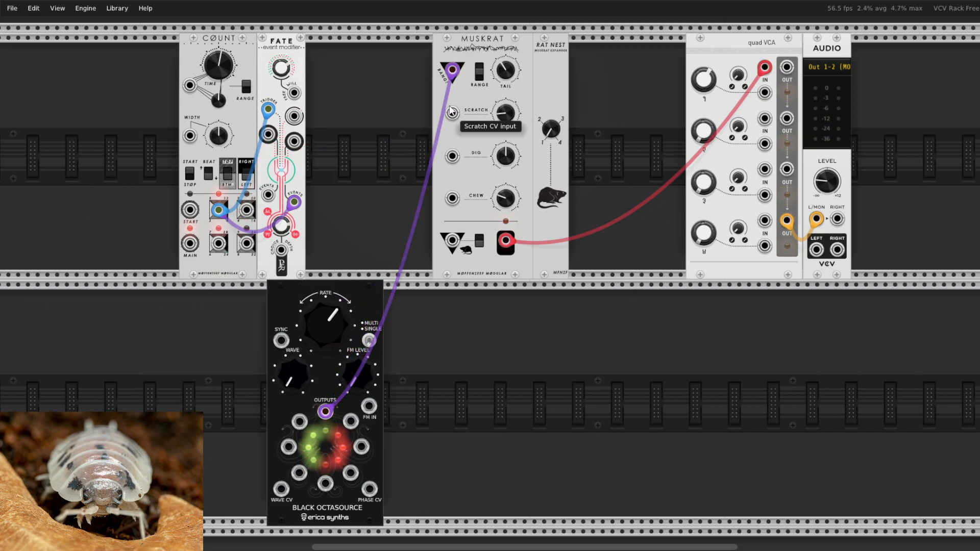
pyautogui.moveTo(452, 69); pyautogui.dragTo(210, 290)
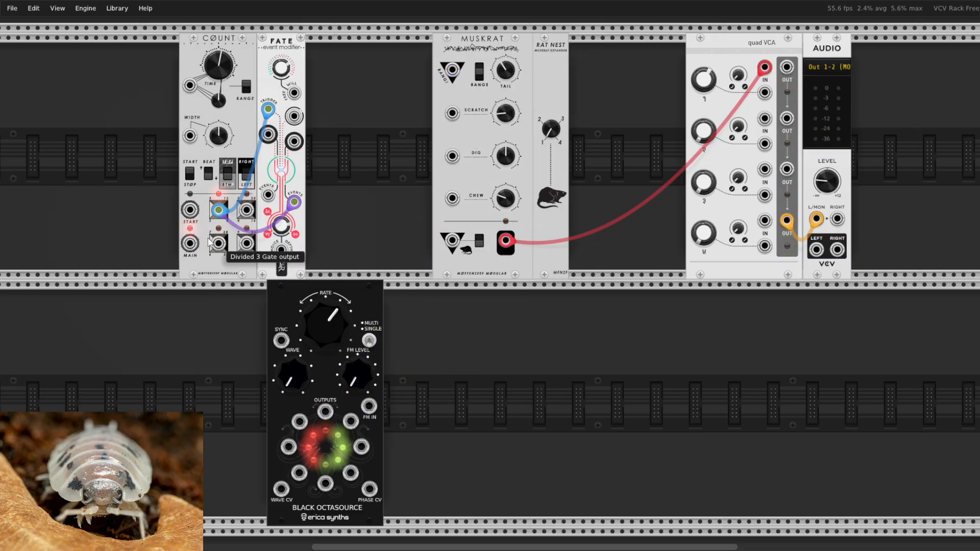
# Connect Fate's Trigger output to Muskrat's Bang input
pyautogui.moveTo(454, 70); pyautogui.dragTo(319, 214)
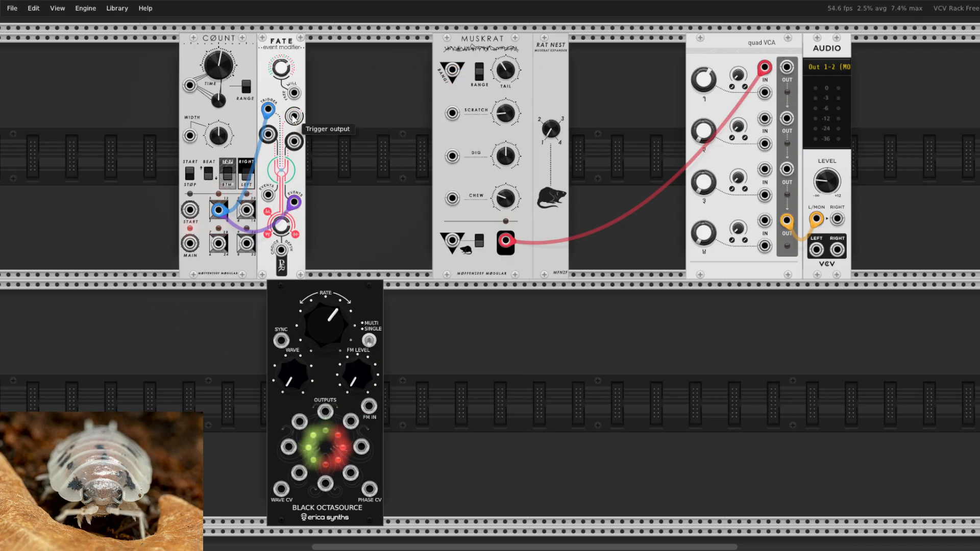
pyautogui.moveTo(294, 116); pyautogui.dragTo(452, 70)
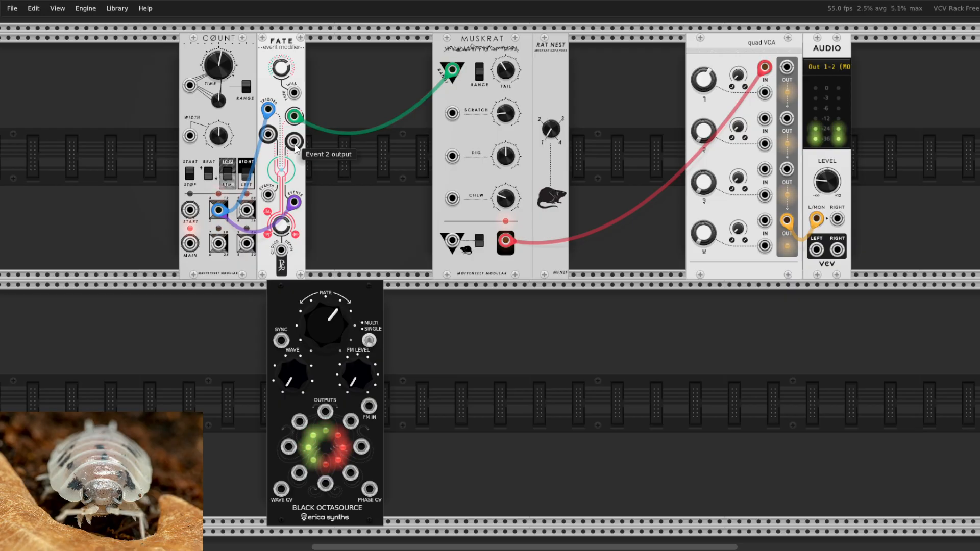
# Move the cable feeding Muskrat's Bang input to Fate's Event 2 output
pyautogui.moveTo(294, 116); pyautogui.dragTo(294, 142)
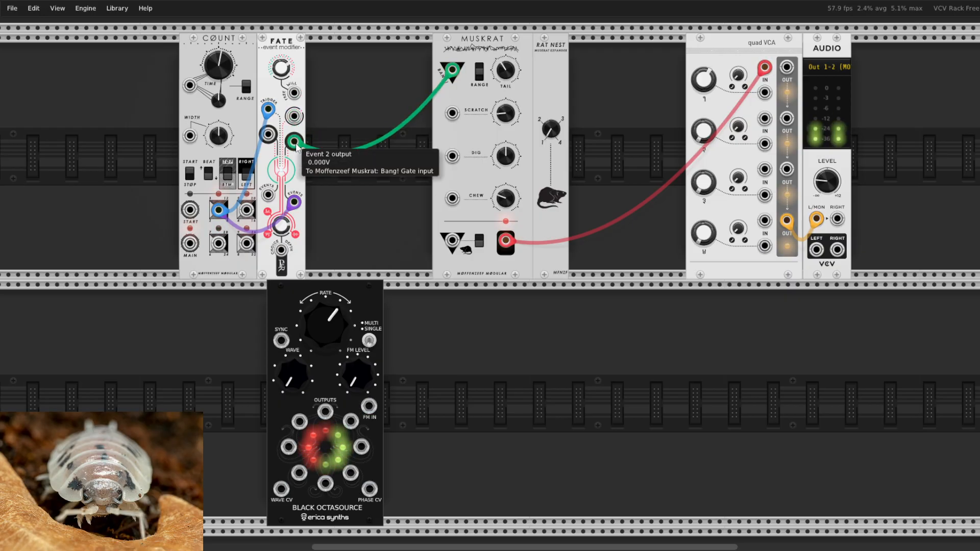
pyautogui.rightClick(468, 342)
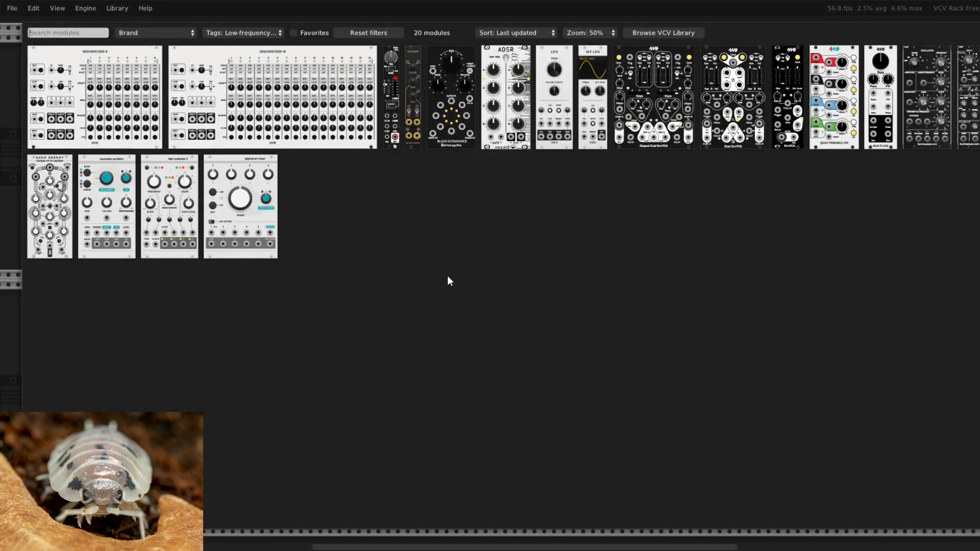
pyautogui.press('Escape')
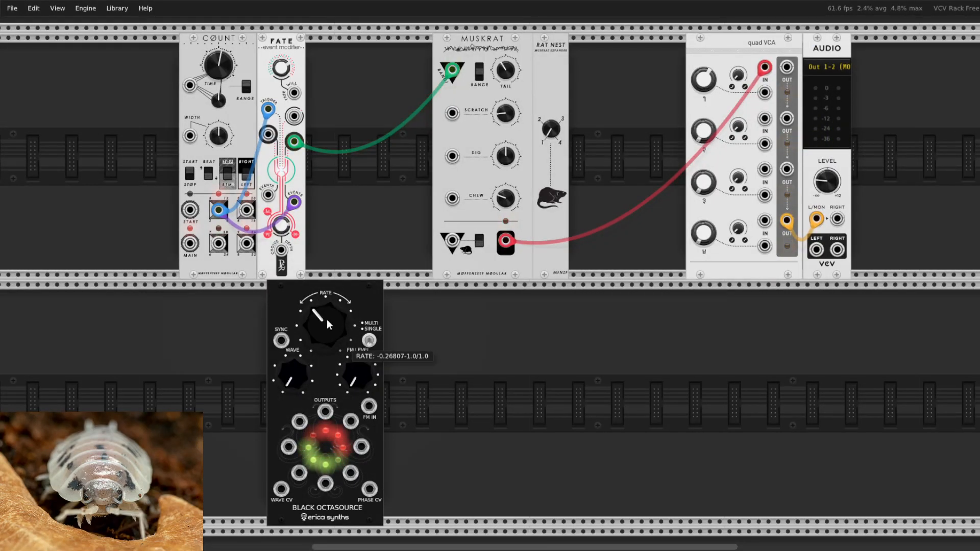
# Adjust the Black Octasource's rate and connect its uppermost output to Muskrat's Scratch CV input
pyautogui.moveTo(325, 318)
pyautogui.mouseDown()
pyautogui.moveTo(326, 309)
pyautogui.moveTo(326, 320)
pyautogui.mouseUp()
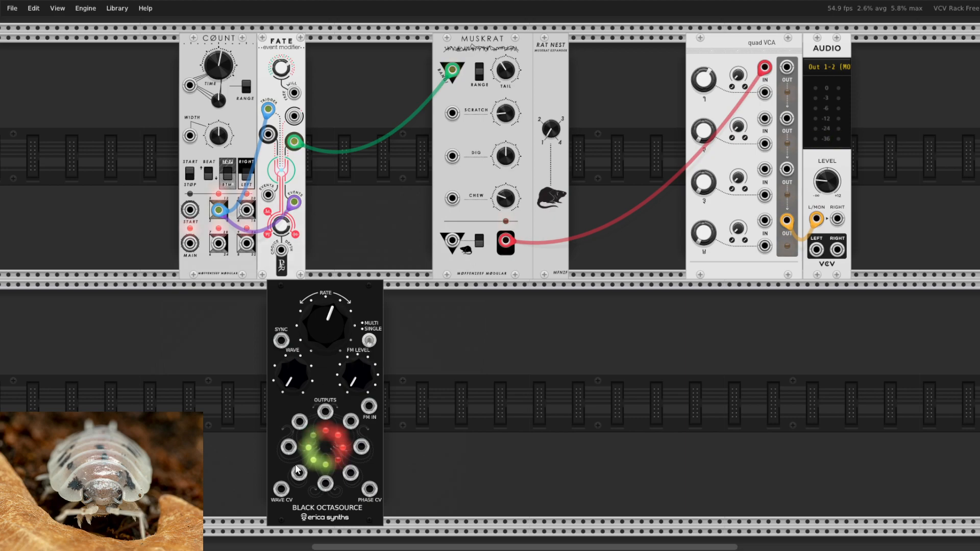
pyautogui.moveTo(326, 412); pyautogui.dragTo(452, 113)
pyautogui.moveTo(357, 369); pyautogui.dragTo(357, 355)
# Add the quad VC-polarizer from the Attenuator-tagged modules beside the Black Octasource and route the Scratch modulation through its first channel
pyautogui.rightClick(518, 381)
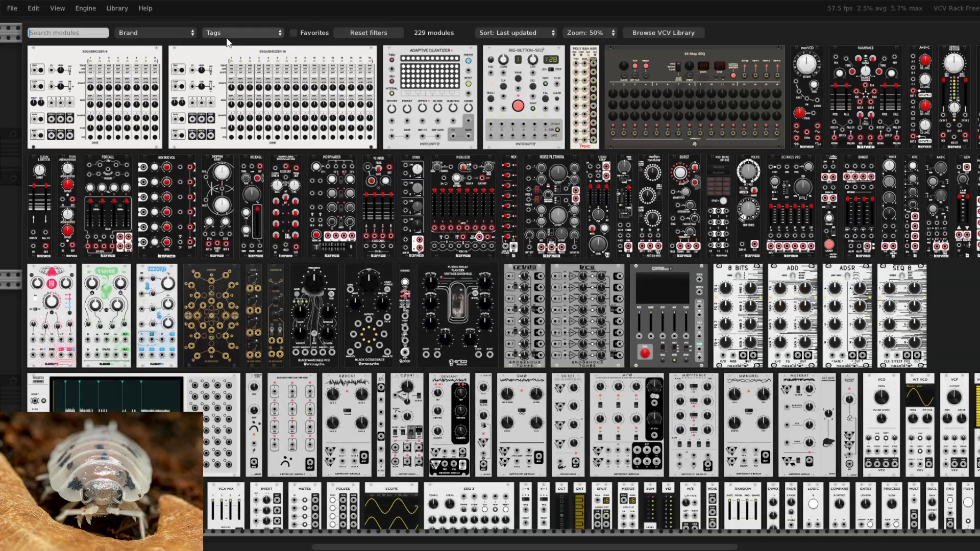
pyautogui.click(240, 33)
pyautogui.click(228, 49)
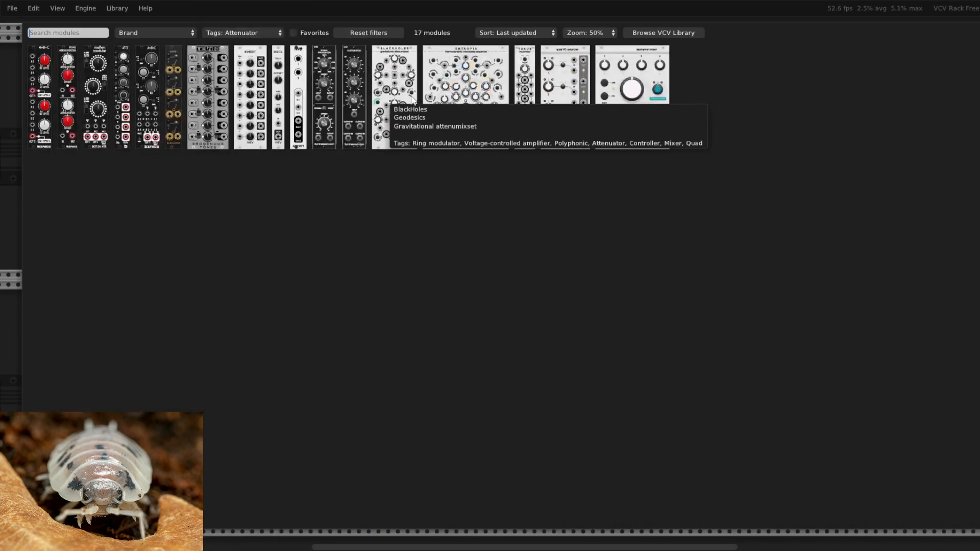
pyautogui.click(561, 67)
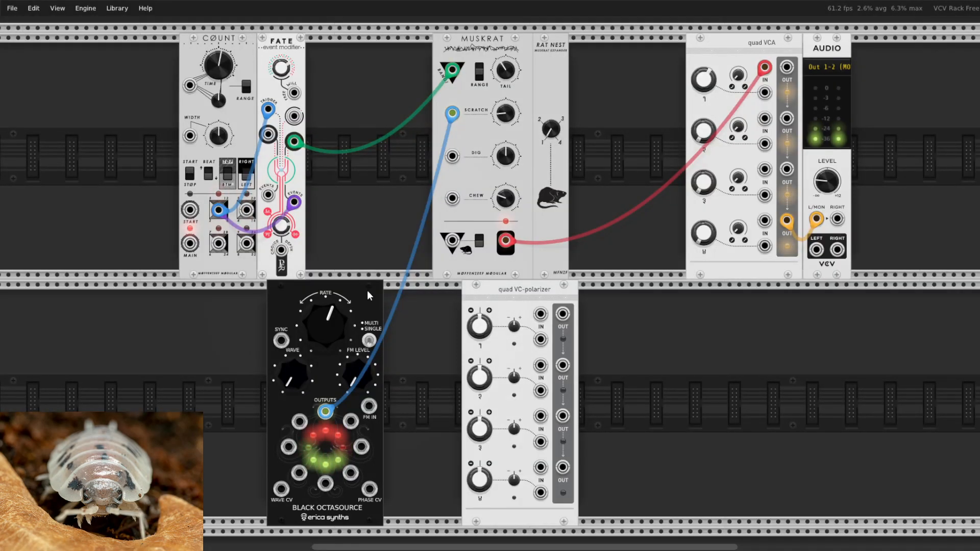
pyautogui.moveTo(534, 296); pyautogui.dragTo(456, 296)
pyautogui.moveTo(452, 113)
pyautogui.mouseDown()
pyautogui.moveTo(447, 329)
pyautogui.moveTo(488, 301)
pyautogui.moveTo(452, 113)
pyautogui.mouseUp()
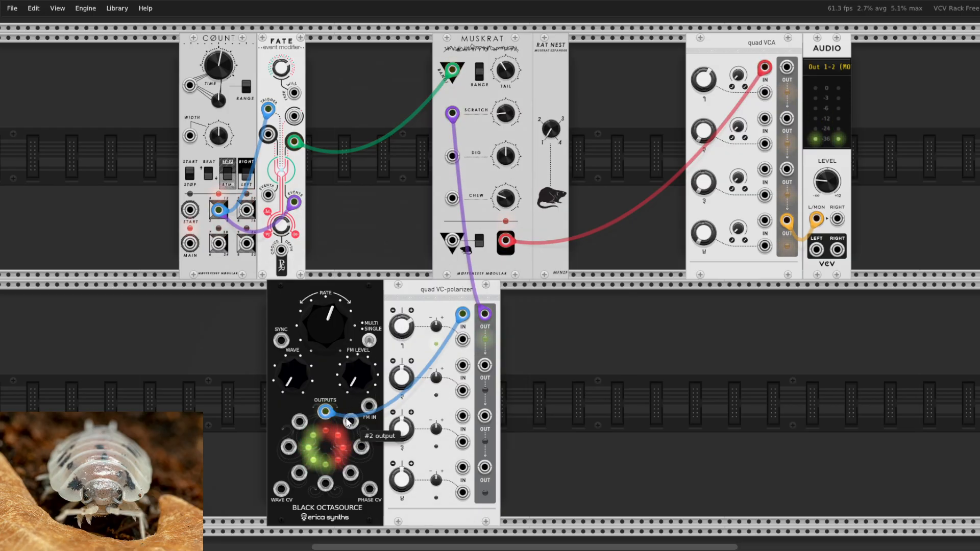
# Reset the module browser filters, search for "sampl" and add the POLY S&H ASR module
pyautogui.rightClick(658, 370)
pyautogui.click(245, 32)
pyautogui.click(370, 35)
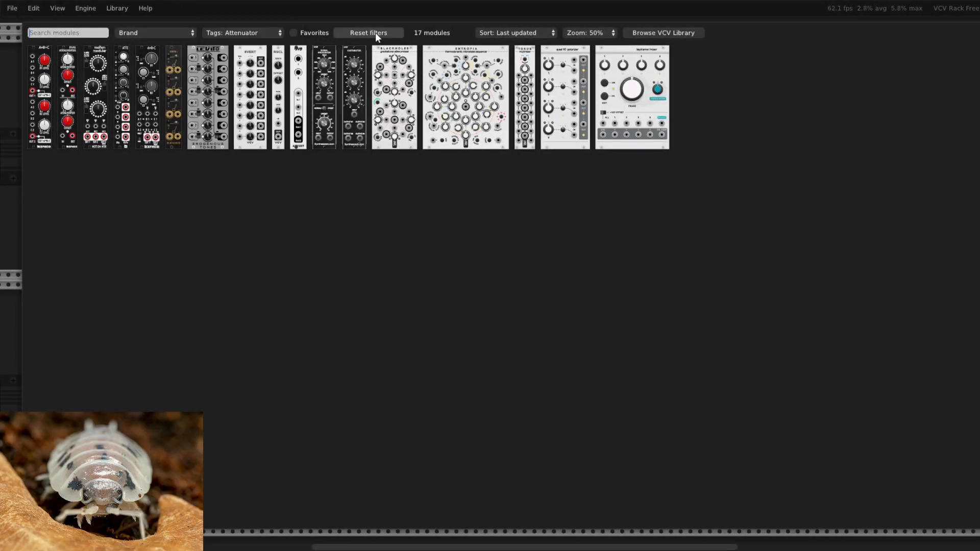
pyautogui.click(375, 32)
pyautogui.write('sampl')
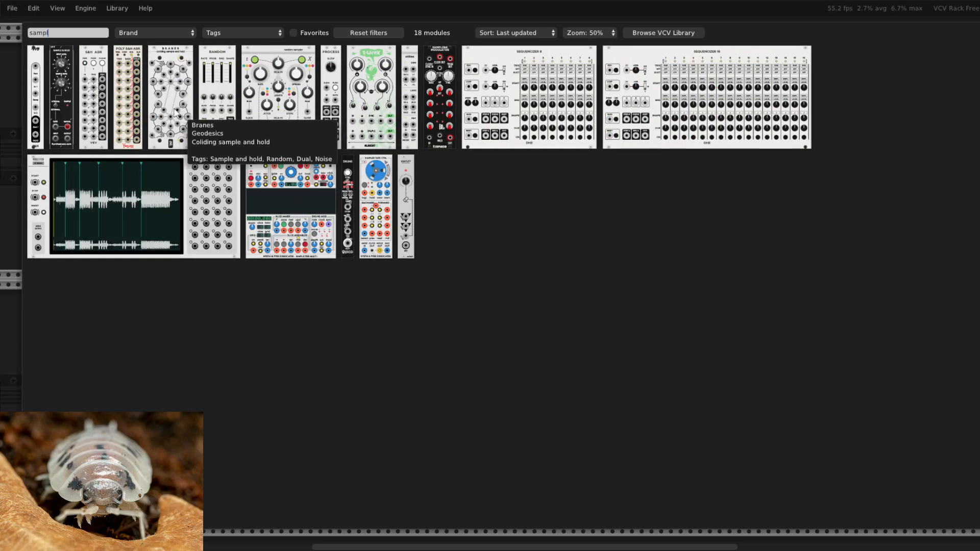
pyautogui.click(127, 51)
# Line up the Black Octasource, quad VC-polarizer and POLY S&H ASR side by side in the second row, starting below Count
pyautogui.moveTo(340, 286); pyautogui.dragTo(252, 286)
pyautogui.moveTo(415, 287); pyautogui.dragTo(328, 289)
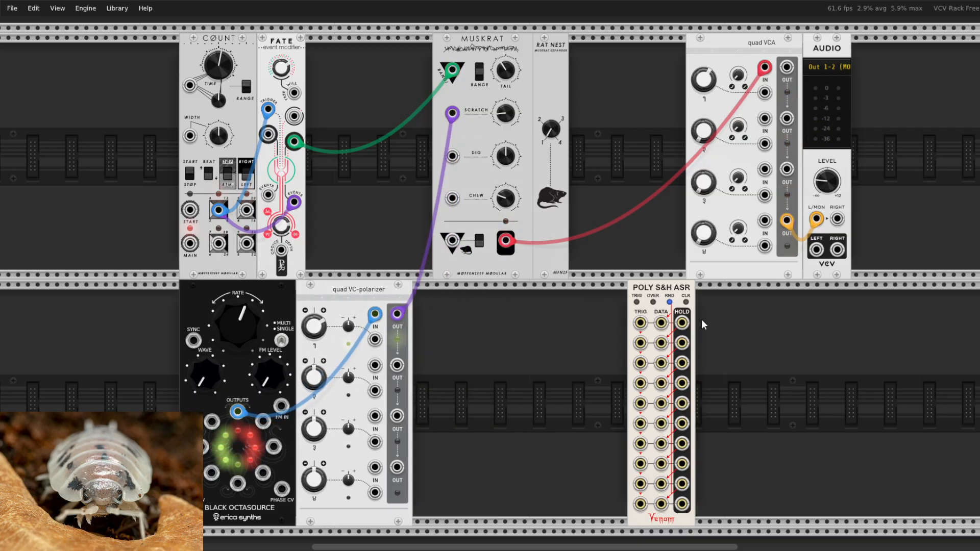
pyautogui.moveTo(666, 294); pyautogui.dragTo(446, 294)
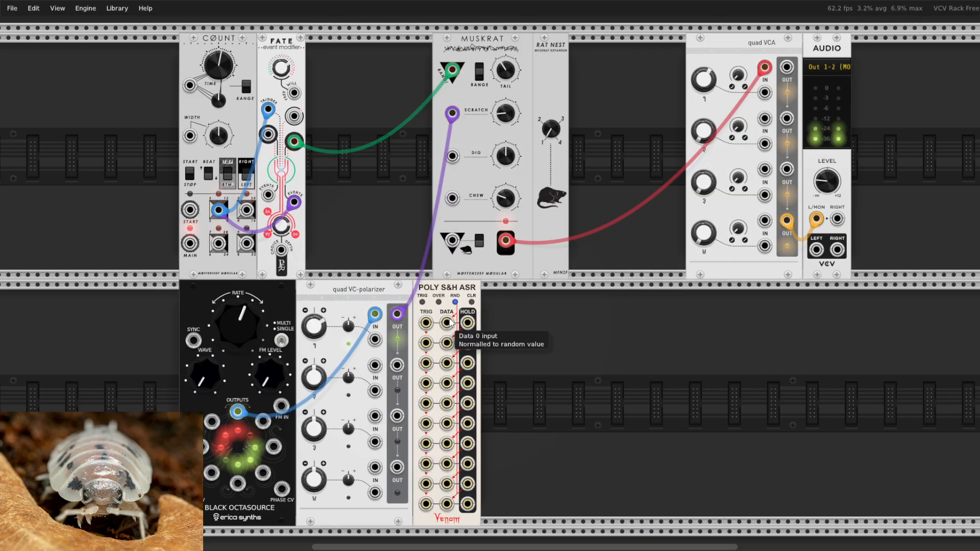
# Connect Count's second upper output to the POLY S&H ASR's Data 0 input, and its Hold 0 output to Muskrat's Dig CV input
pyautogui.moveTo(451, 323); pyautogui.dragTo(247, 209)
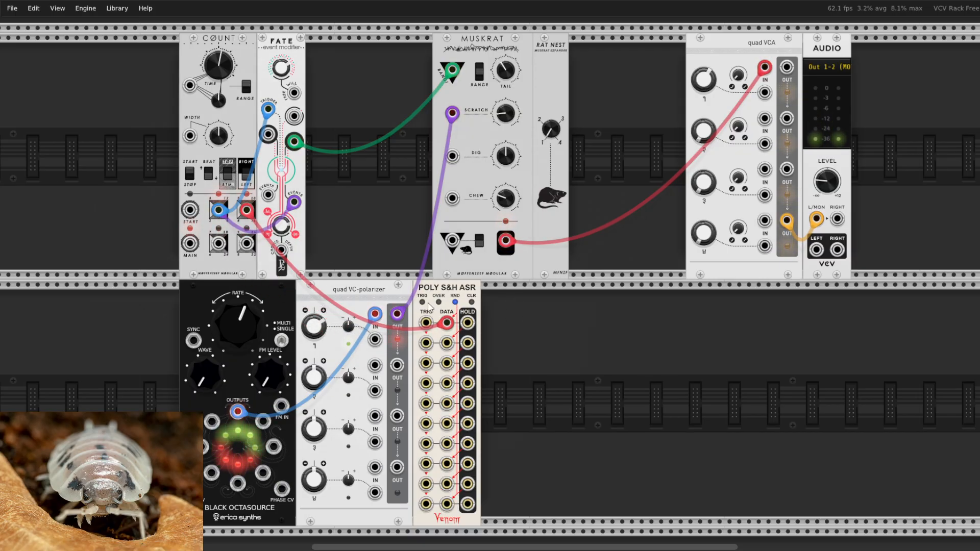
pyautogui.moveTo(467, 322); pyautogui.dragTo(452, 157)
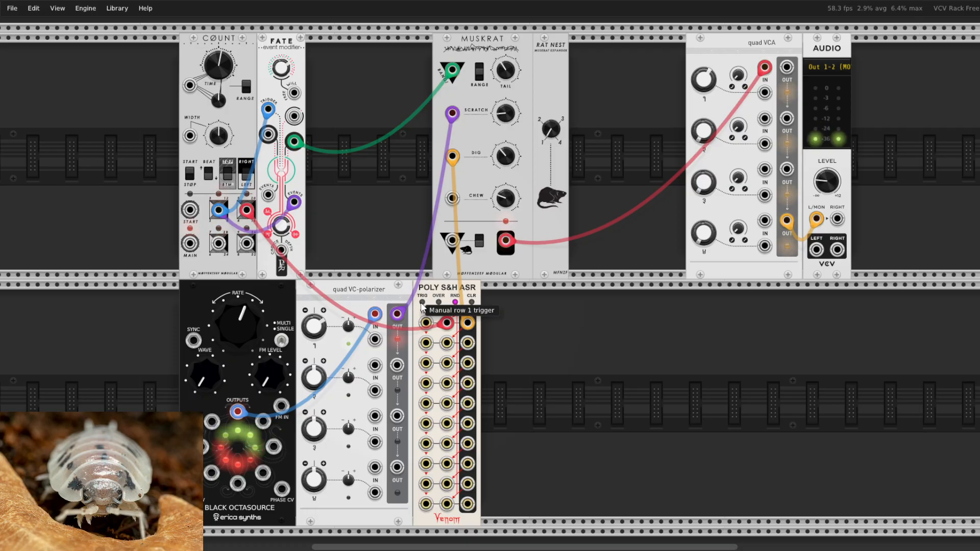
# Try feeding Muskrat's Dig CV input from the Hold 1 output while switching the POLY S&H ASR's random range
pyautogui.click(455, 303)
pyautogui.moveTo(468, 322); pyautogui.dragTo(467, 343)
pyautogui.click(456, 303)
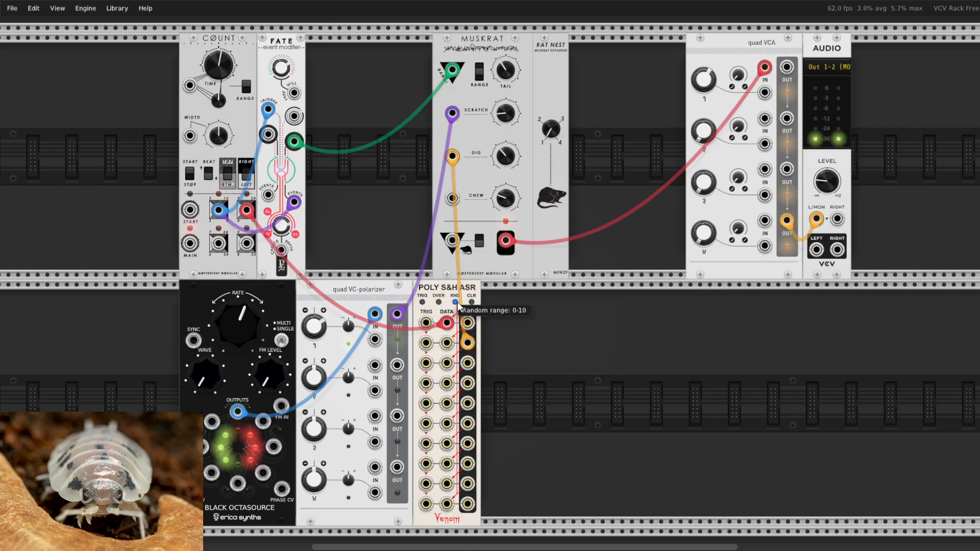
pyautogui.click(455, 303)
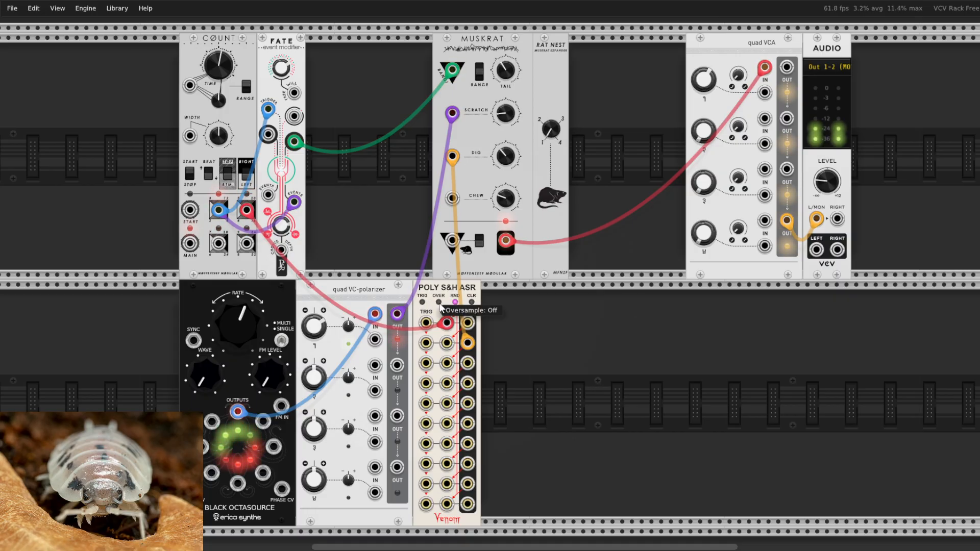
# Repatch Count's cable into the Trig 0 input with Dig fed from Hold 0, and change the POLY S&H ASR's oversampling and random range
pyautogui.moveTo(447, 323); pyautogui.dragTo(468, 323)
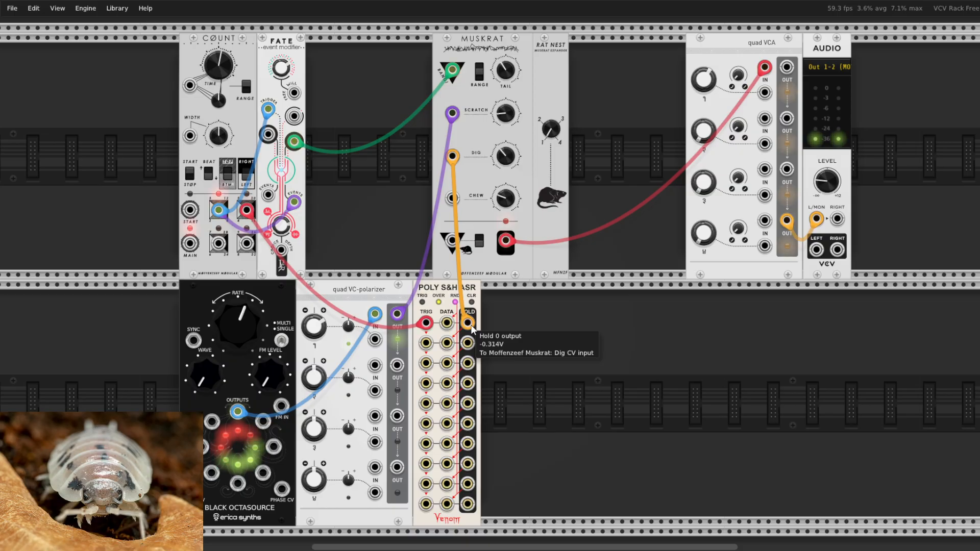
pyautogui.click(455, 302)
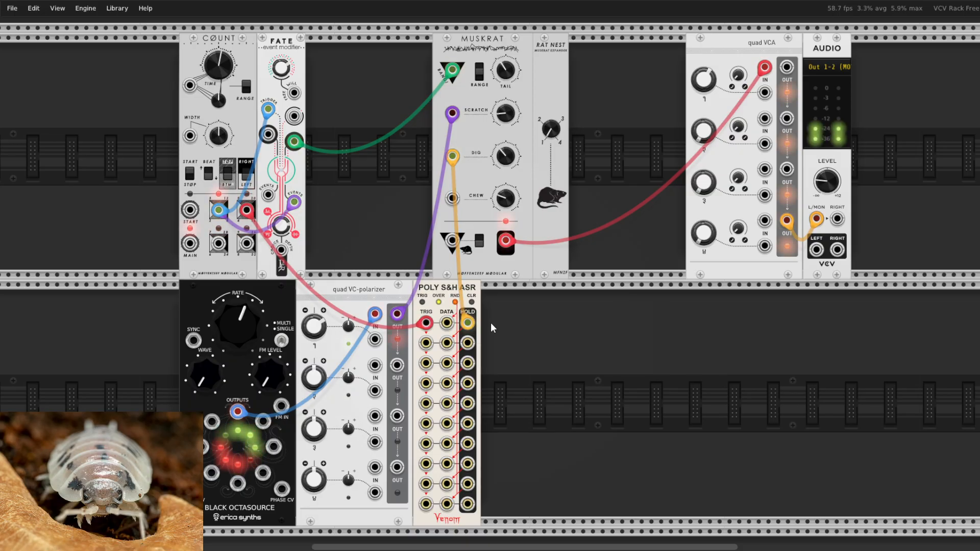
# Connect the Hold 1 output to Muskrat's Chew CV input, fine-tune the Dig knob and set Chew to about 41.6%
pyautogui.moveTo(505, 156); pyautogui.dragTo(505, 153)
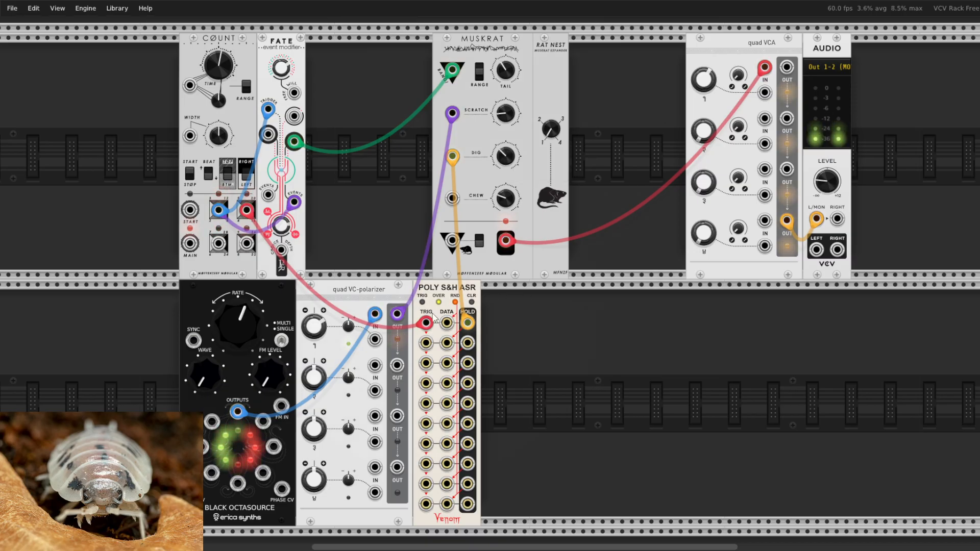
pyautogui.moveTo(467, 342); pyautogui.dragTo(453, 198)
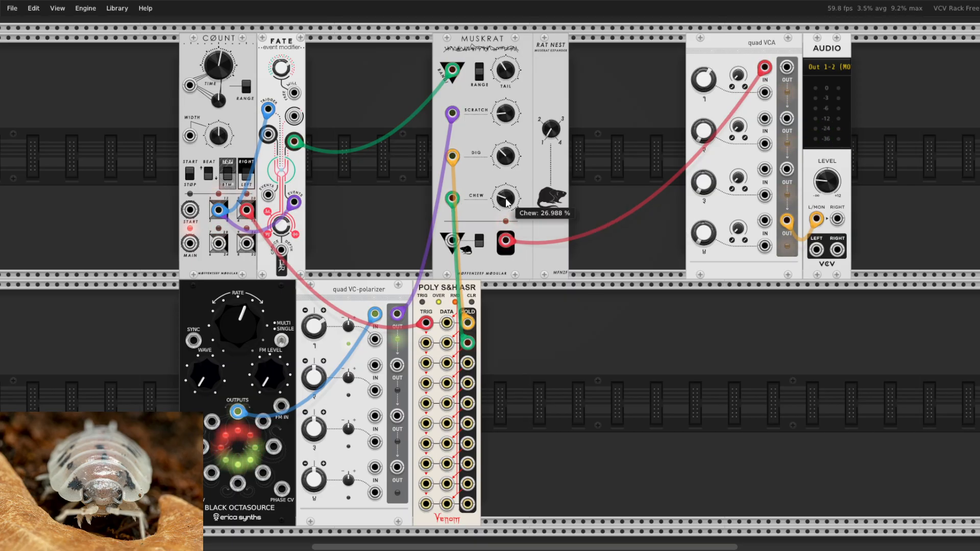
pyautogui.moveTo(453, 199)
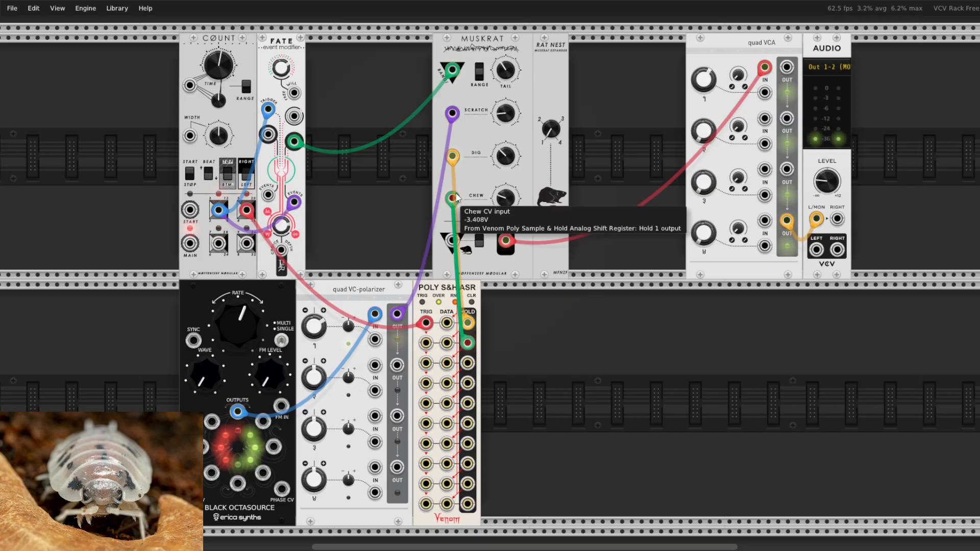
pyautogui.moveTo(506, 199); pyautogui.dragTo(505, 197)
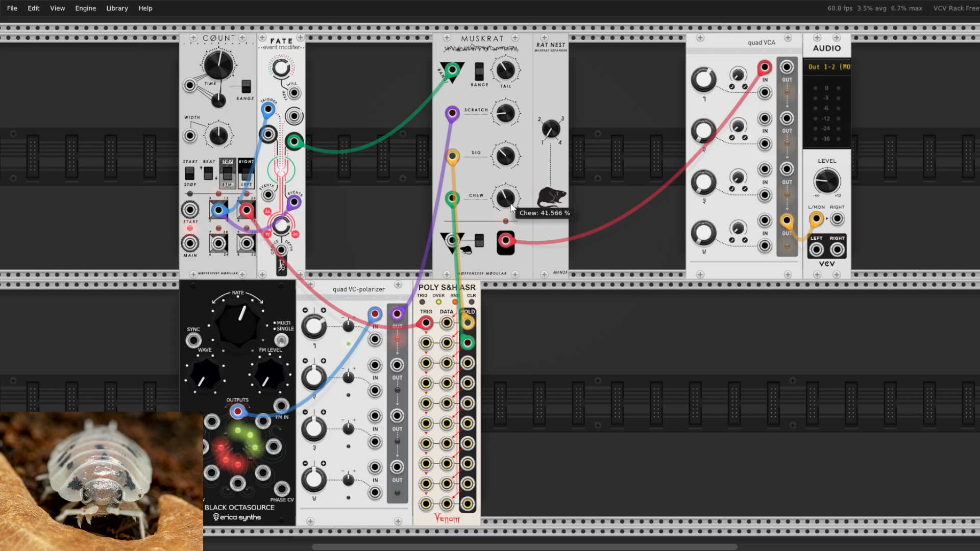
# Move Muskrat with its expander next to Fate and route the Chew modulation through the quad VC-polarizer's second channel
pyautogui.moveTo(540, 57); pyautogui.dragTo(412, 69)
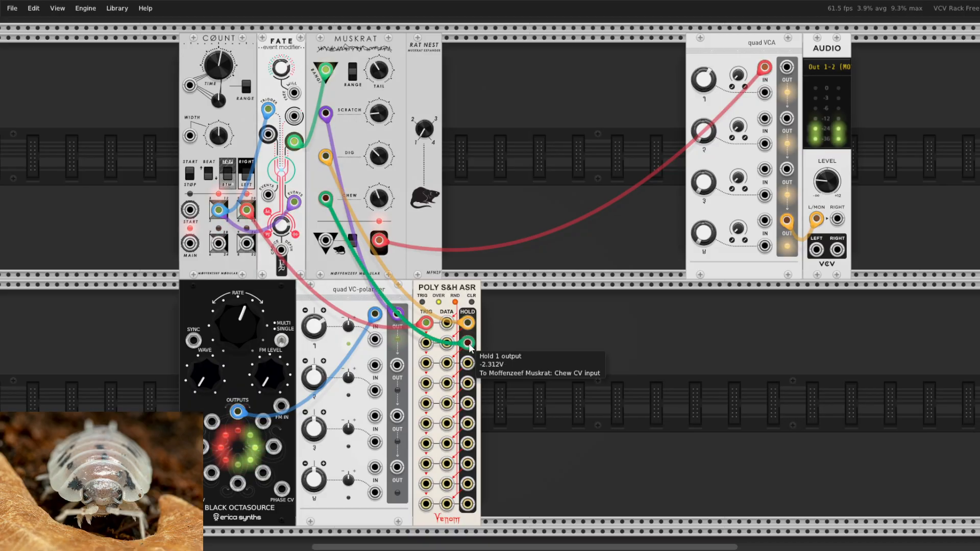
pyautogui.moveTo(326, 198)
pyautogui.mouseDown()
pyautogui.moveTo(375, 395)
pyautogui.moveTo(369, 242)
pyautogui.moveTo(377, 235)
pyautogui.moveTo(364, 237)
pyautogui.moveTo(326, 198)
pyautogui.mouseUp()
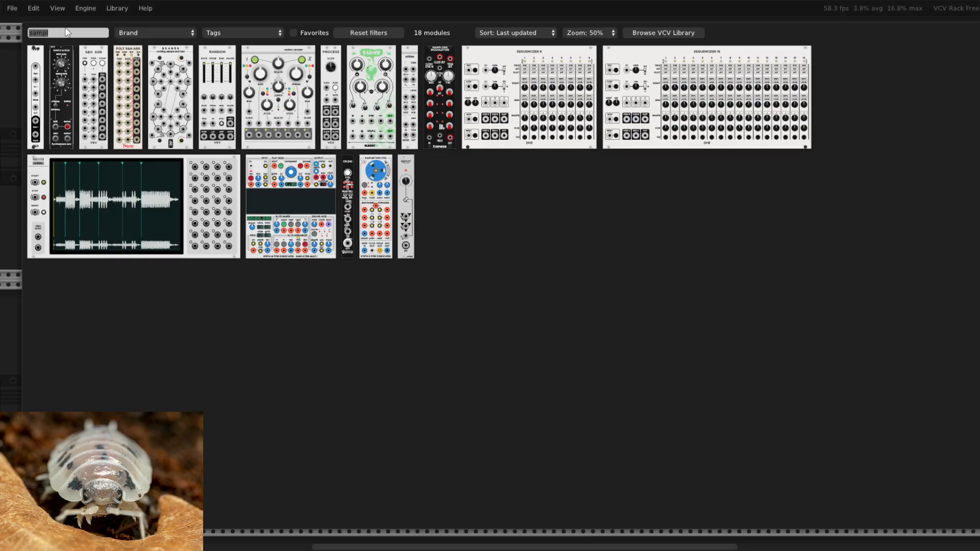
# Reset the module browser, filter it by the Oscillator tag, and add Simpliciter beside the POLY S&H ASR in the second row
pyautogui.click(240, 31)
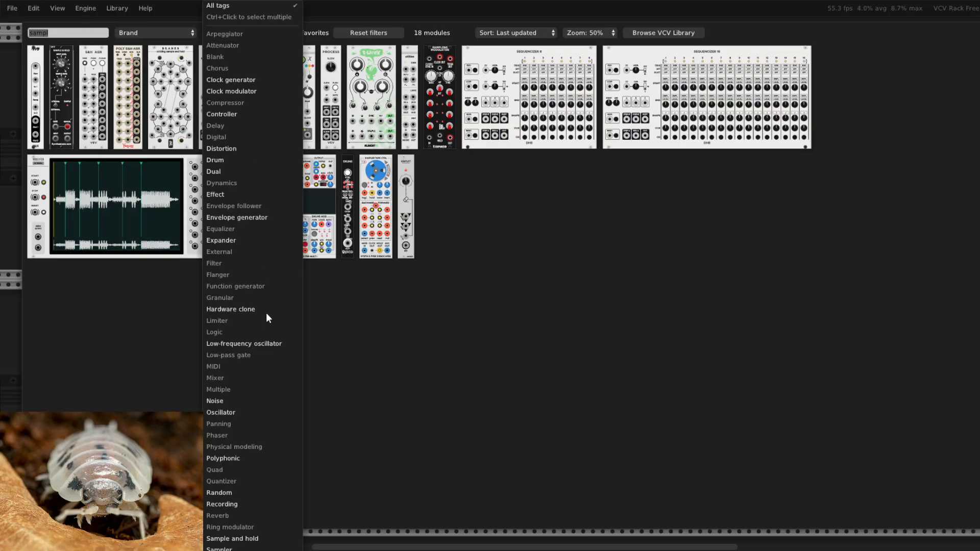
pyautogui.click(386, 358)
pyautogui.click(350, 34)
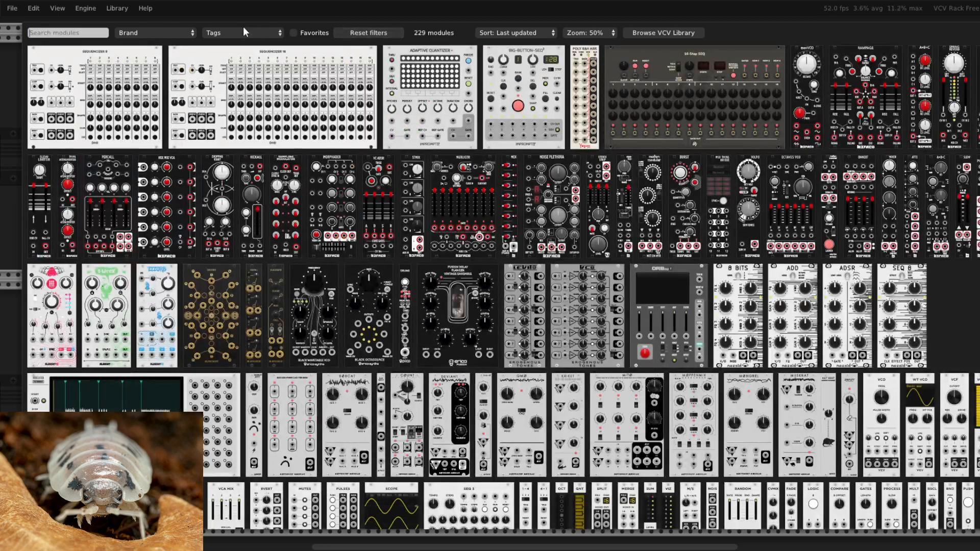
pyautogui.click(243, 31)
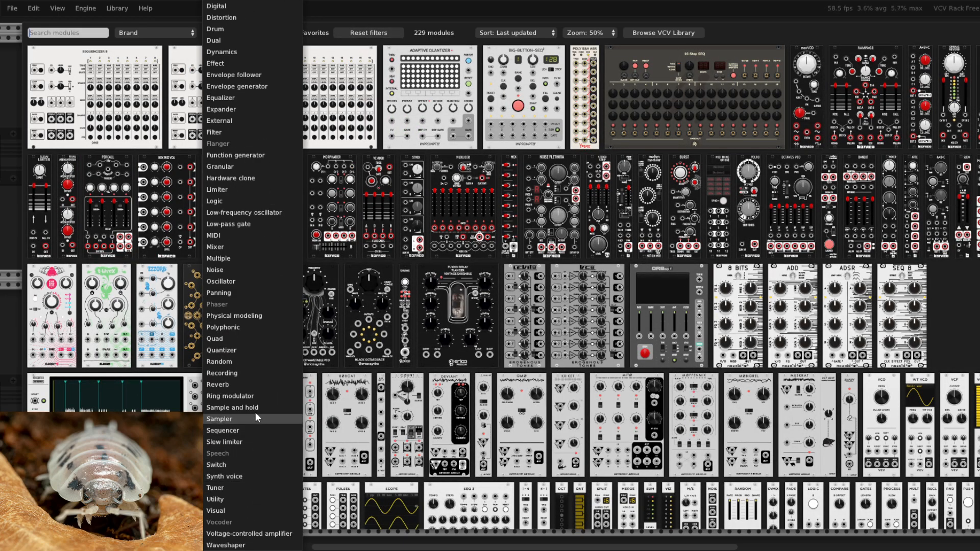
pyautogui.click(249, 285)
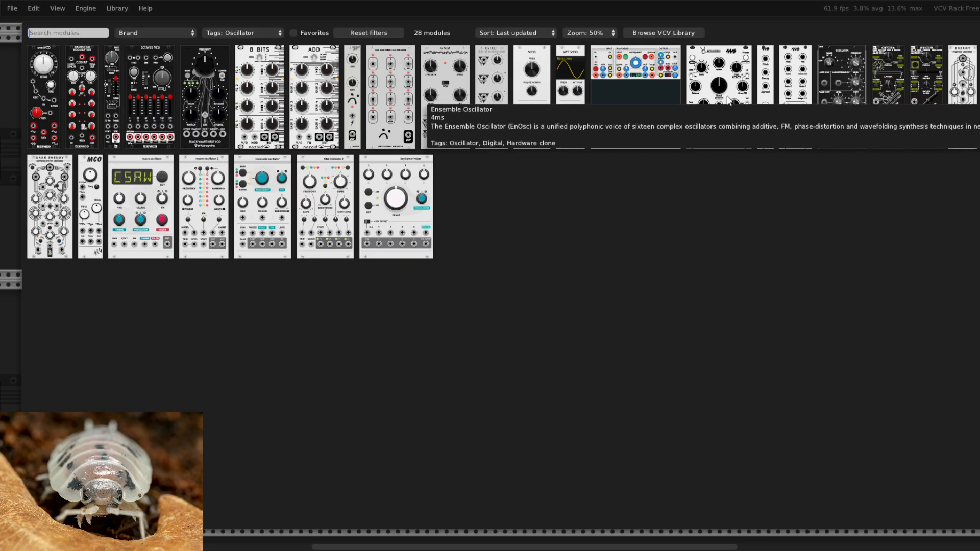
pyautogui.click(653, 56)
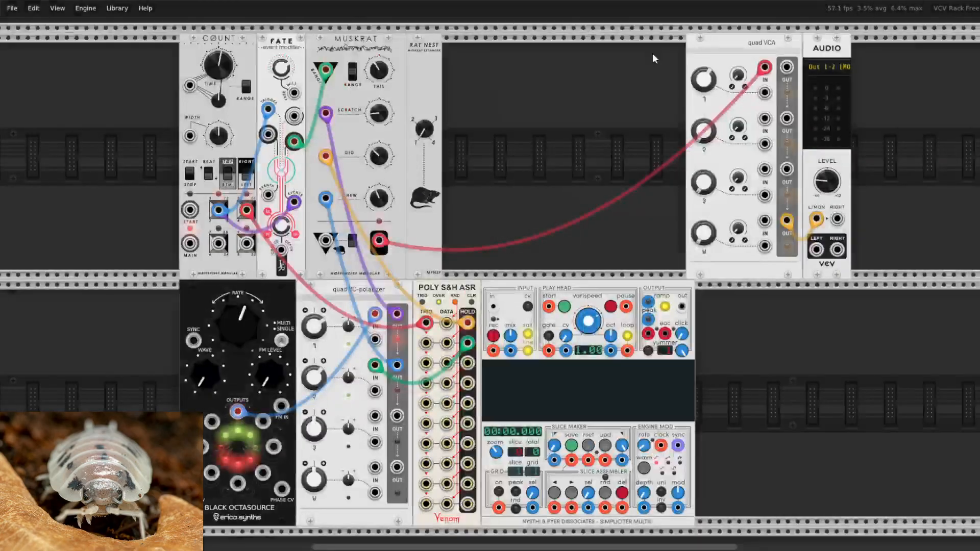
pyautogui.moveTo(602, 290)
pyautogui.mouseDown()
pyautogui.moveTo(597, 43)
pyautogui.moveTo(602, 289)
pyautogui.mouseUp()
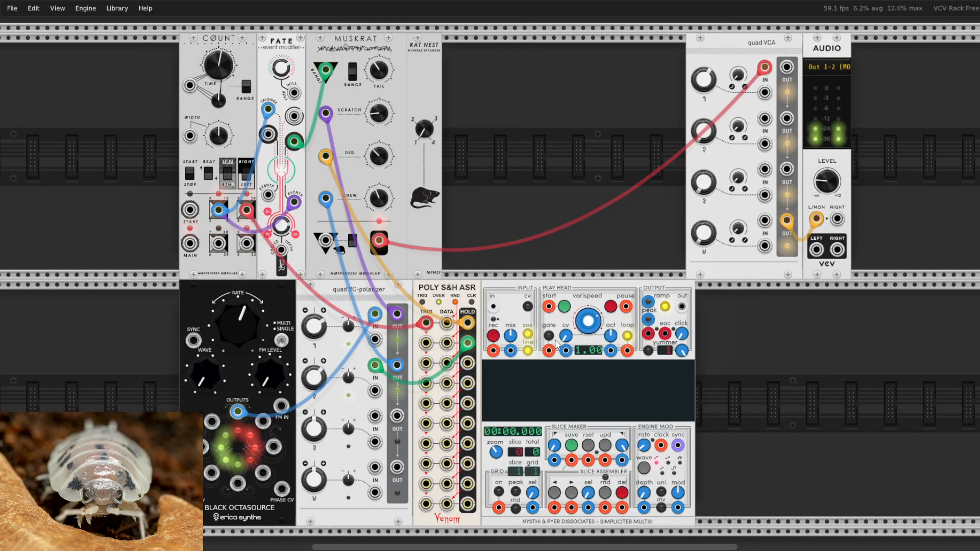
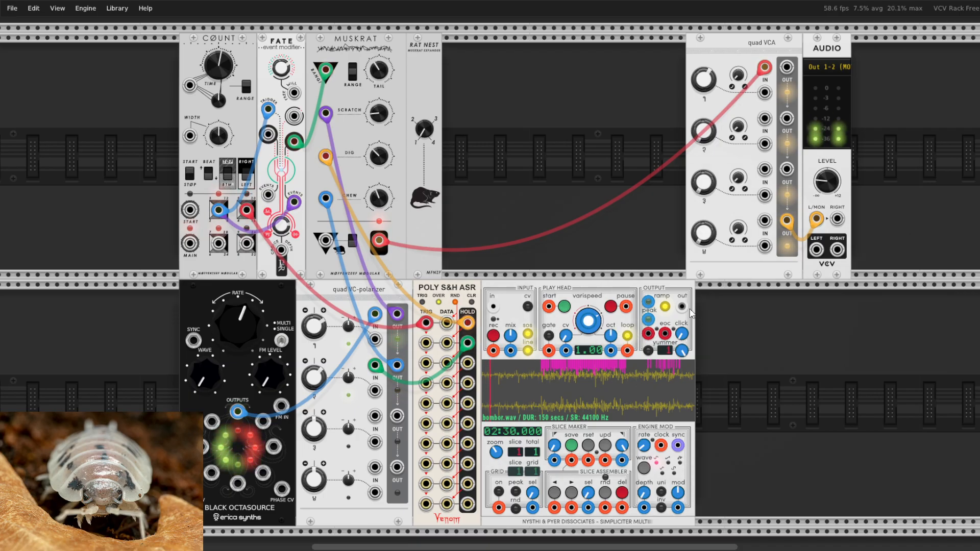
# Connect Simpliciter's audio output to the quad VCA's second channel input and adjust that channel's gain
pyautogui.moveTo(682, 306); pyautogui.dragTo(756, 155)
pyautogui.moveTo(766, 121); pyautogui.dragTo(765, 119)
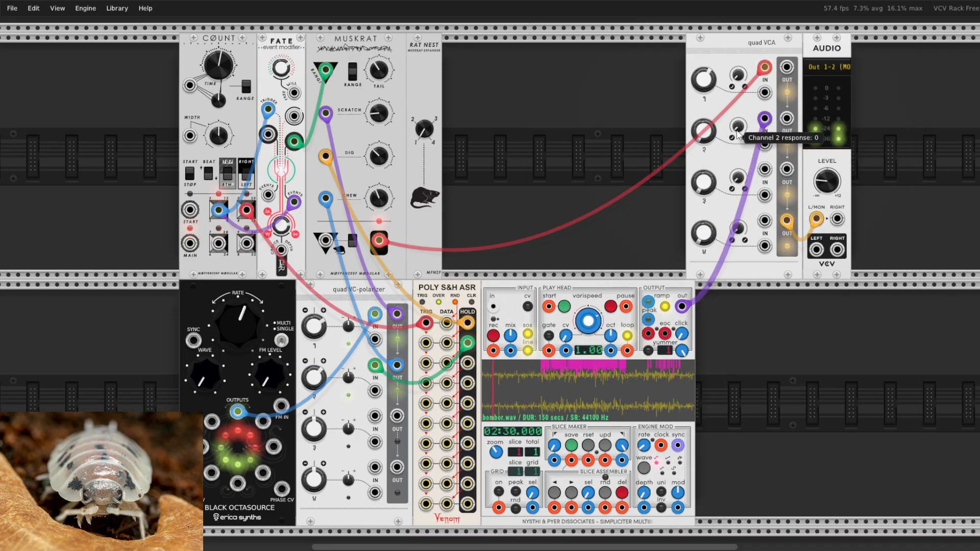
pyautogui.moveTo(703, 131); pyautogui.dragTo(703, 128)
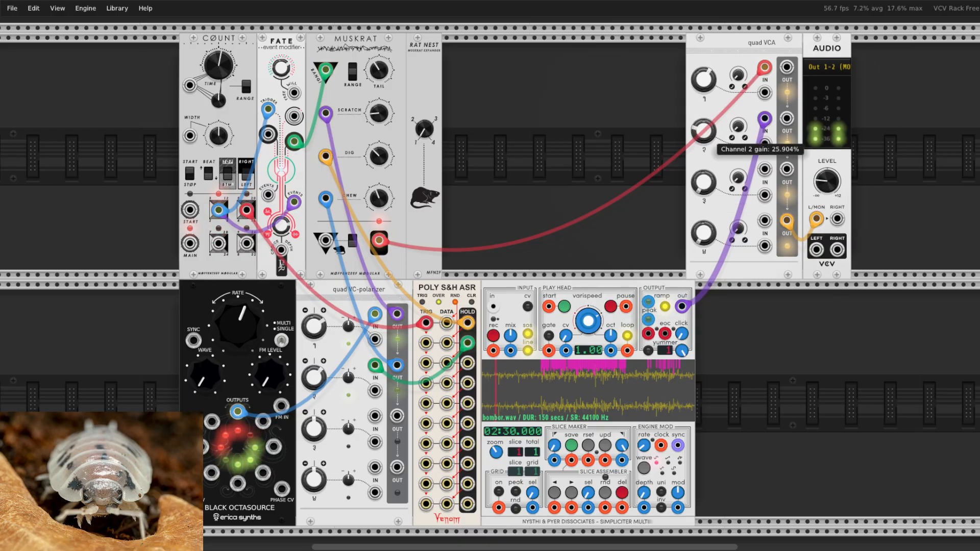
pyautogui.moveTo(703, 131)
pyautogui.mouseDown()
pyautogui.moveTo(699, 121)
pyautogui.moveTo(704, 131)
pyautogui.mouseUp()
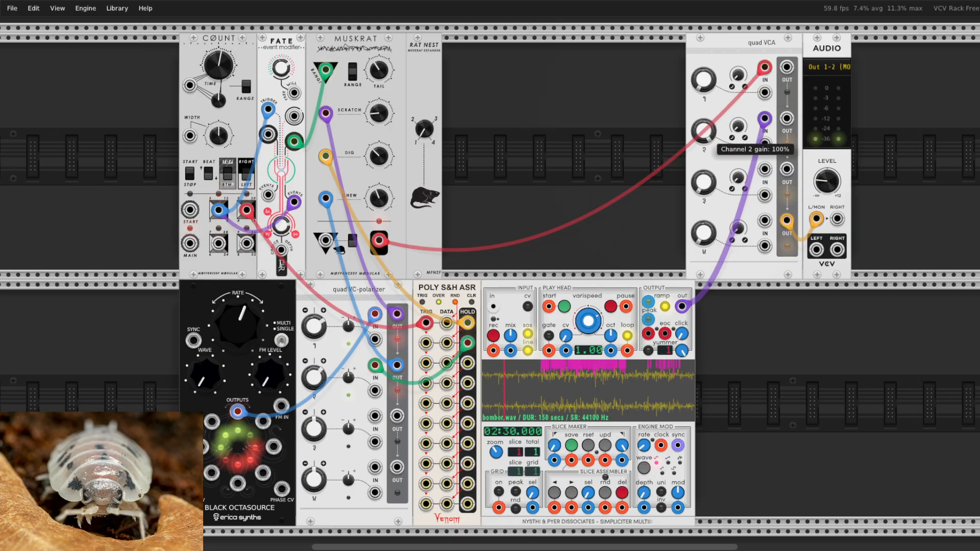
pyautogui.moveTo(704, 131); pyautogui.dragTo(703, 129)
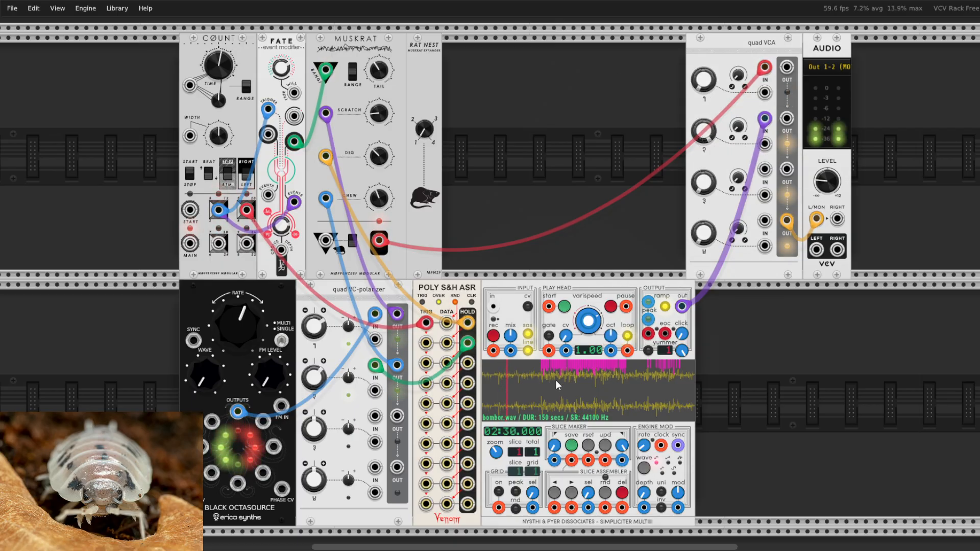
# Raise the Audio module's output level to about -6.2 dB
pyautogui.scroll(5, 585, 397)
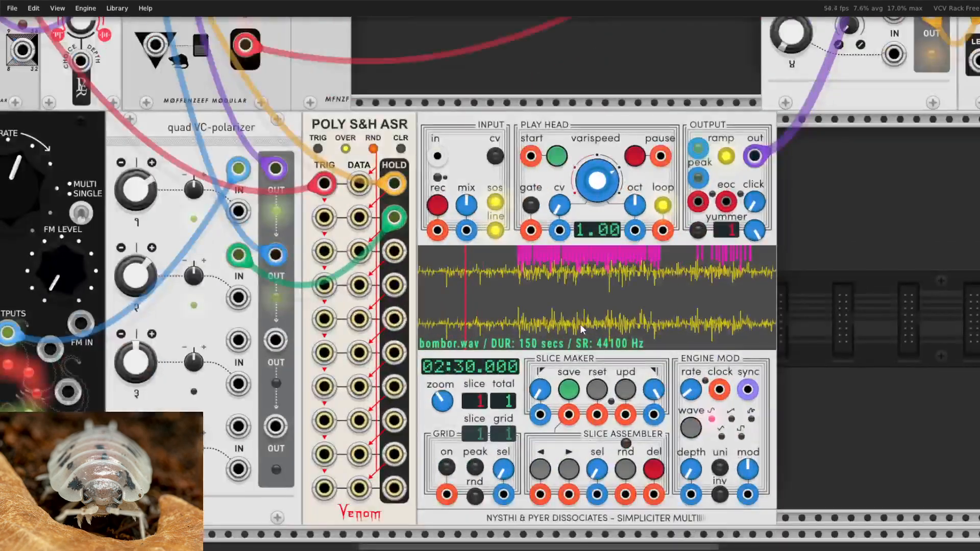
pyautogui.moveTo(874, 330); pyautogui.dragTo(785, 306)
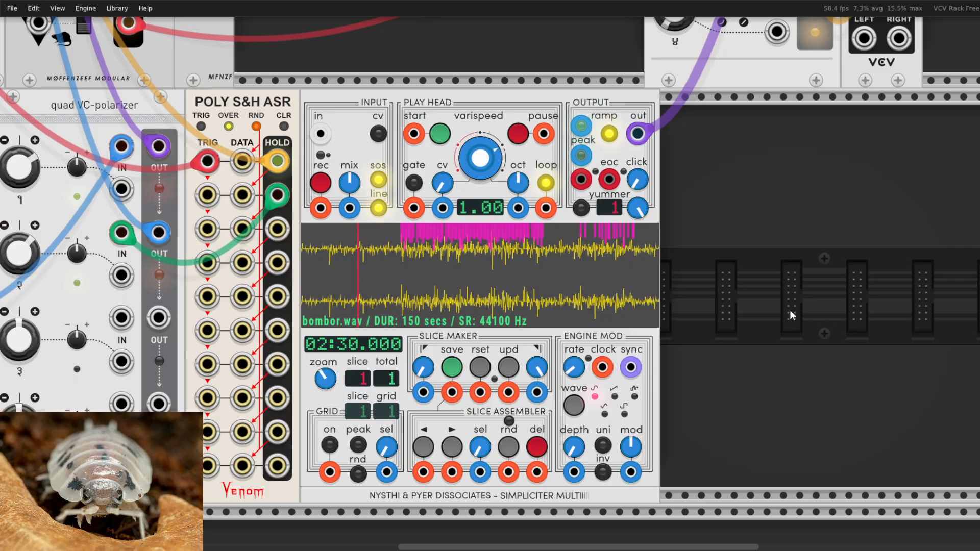
pyautogui.scroll(1, 693, 253)
pyautogui.scroll(-1, 659, 220)
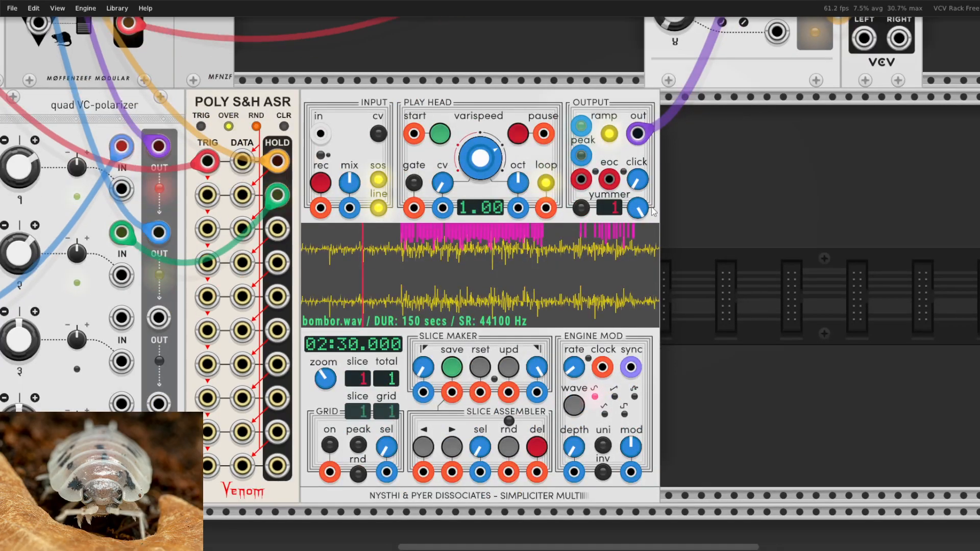
pyautogui.scroll(4, 708, 394)
pyautogui.scroll(8, 707, 391)
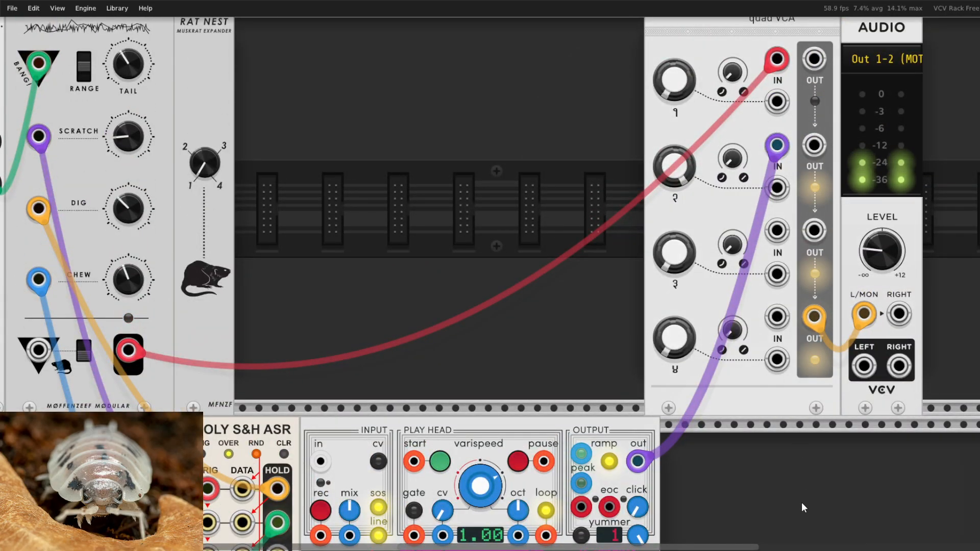
pyautogui.moveTo(877, 252); pyautogui.dragTo(877, 251)
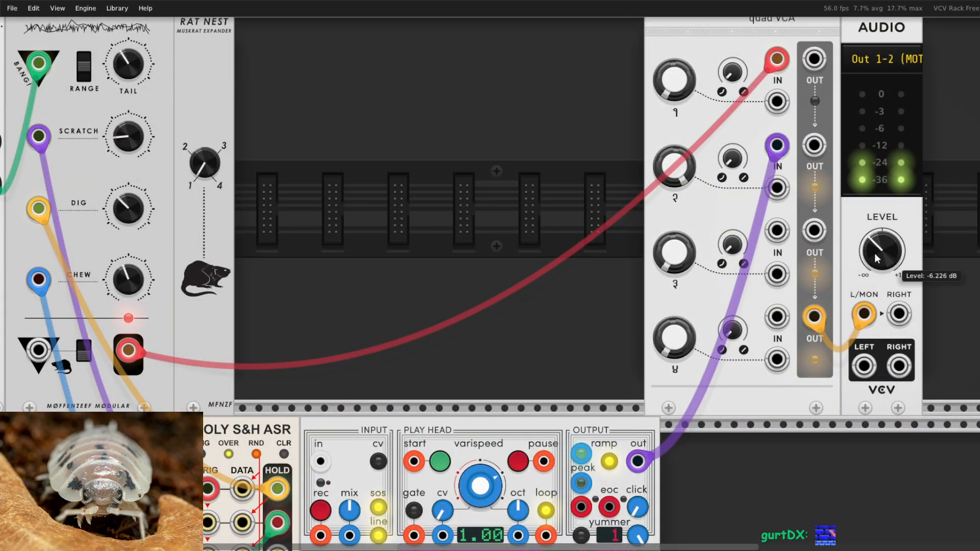
# Normalize the selection of the bombor.wav sample loaded in Simpliciter, applying the edit twice
pyautogui.scroll(-9, 820, 442)
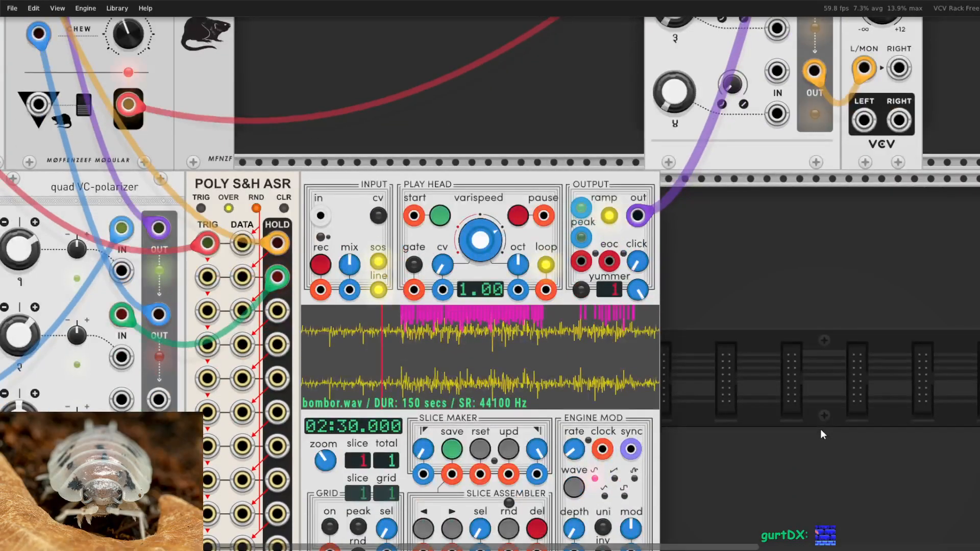
pyautogui.scroll(-2, 820, 430)
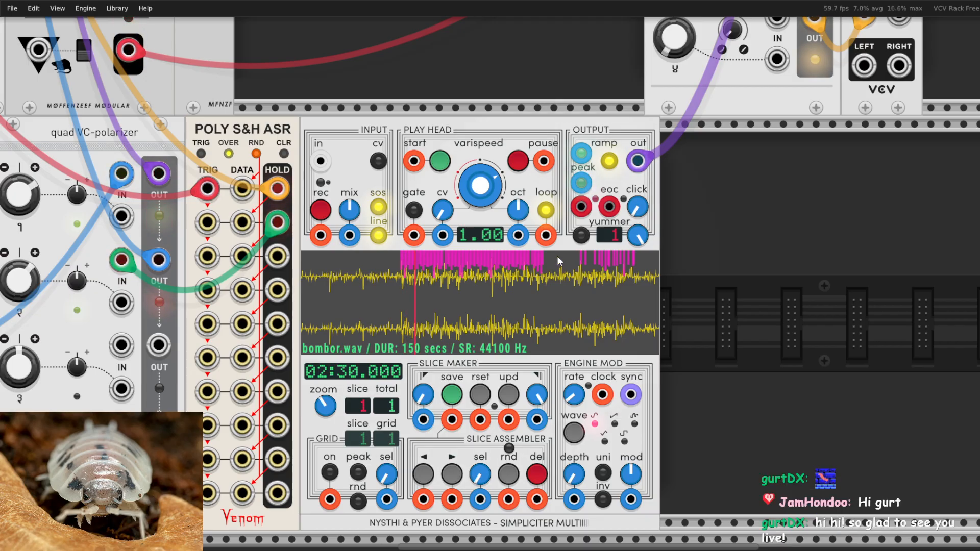
pyautogui.scroll(-1, 707, 338)
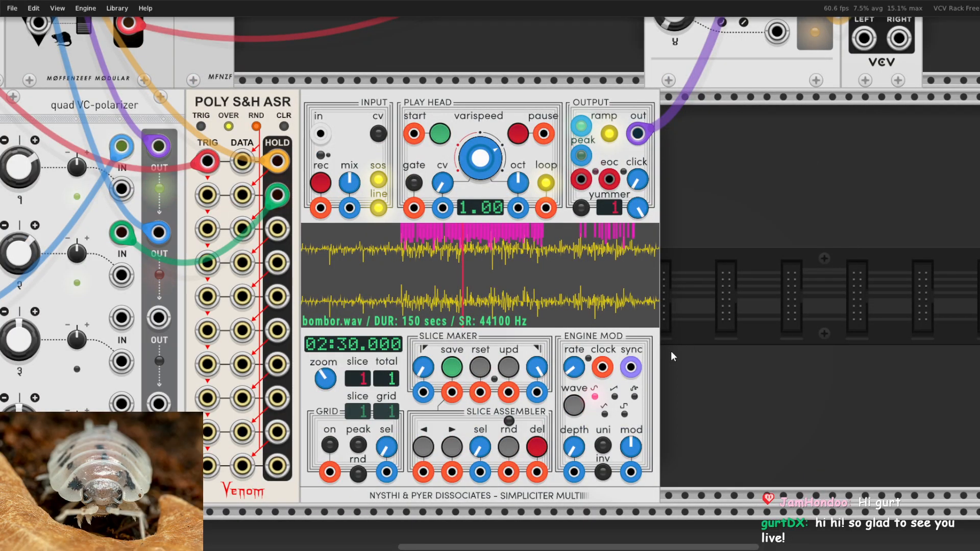
pyautogui.rightClick(502, 274)
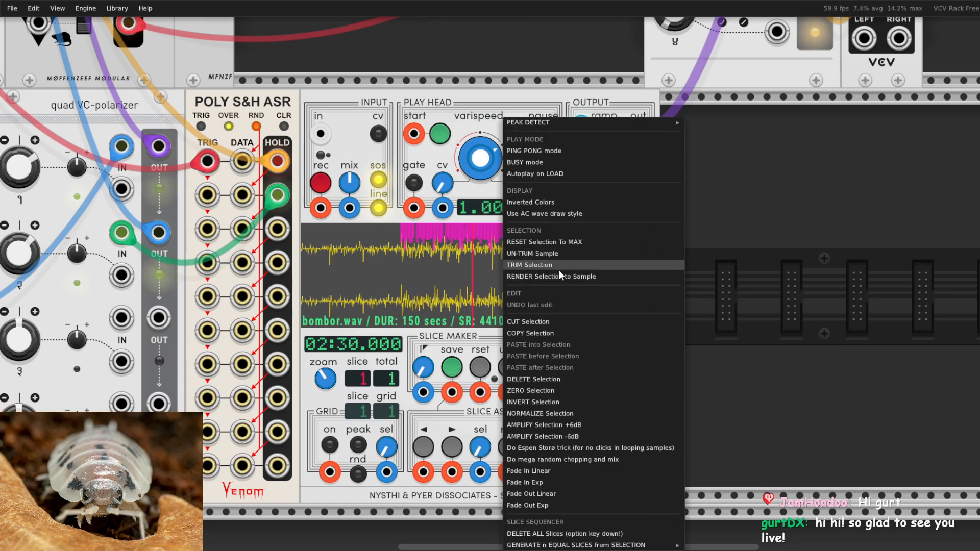
pyautogui.click(518, 415)
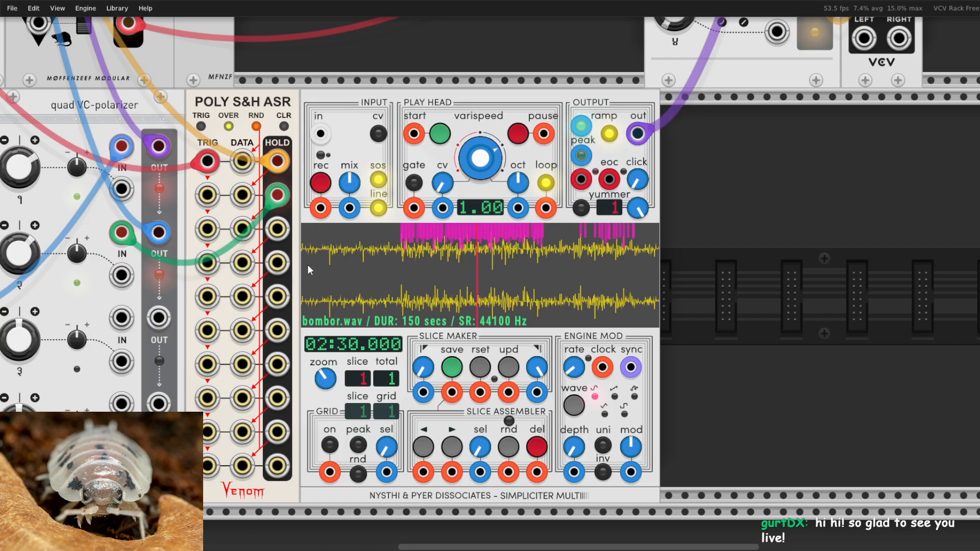
pyautogui.rightClick(372, 283)
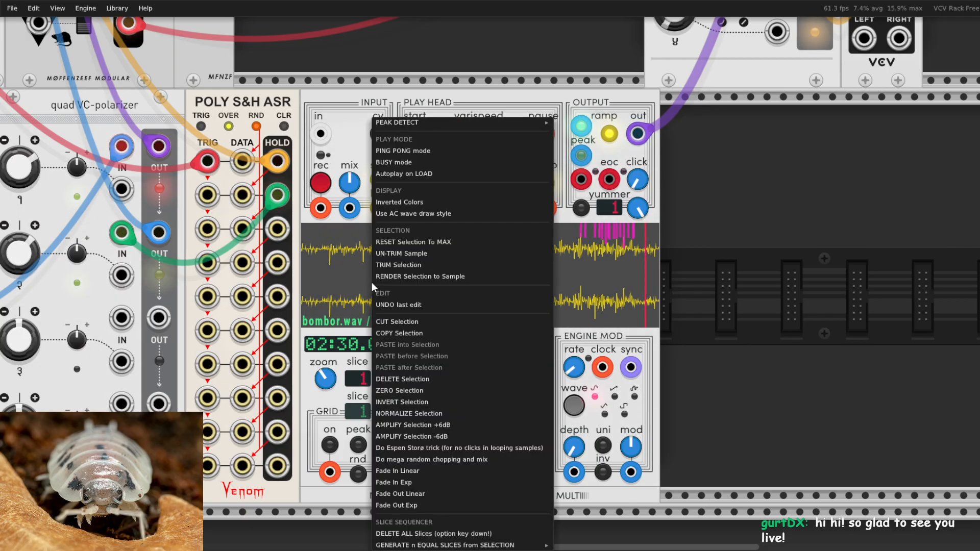
pyautogui.click(401, 414)
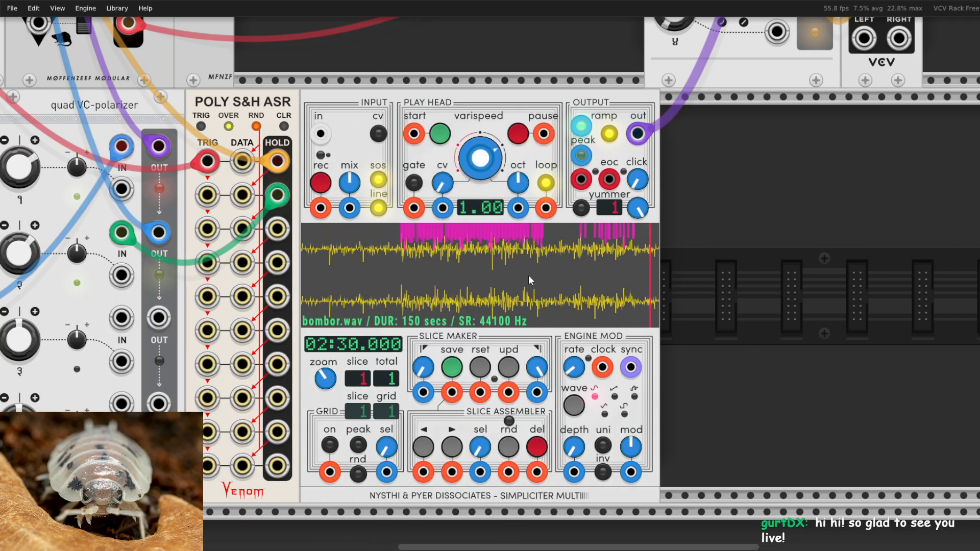
pyautogui.scroll(2, 725, 291)
pyautogui.scroll(-2, 733, 288)
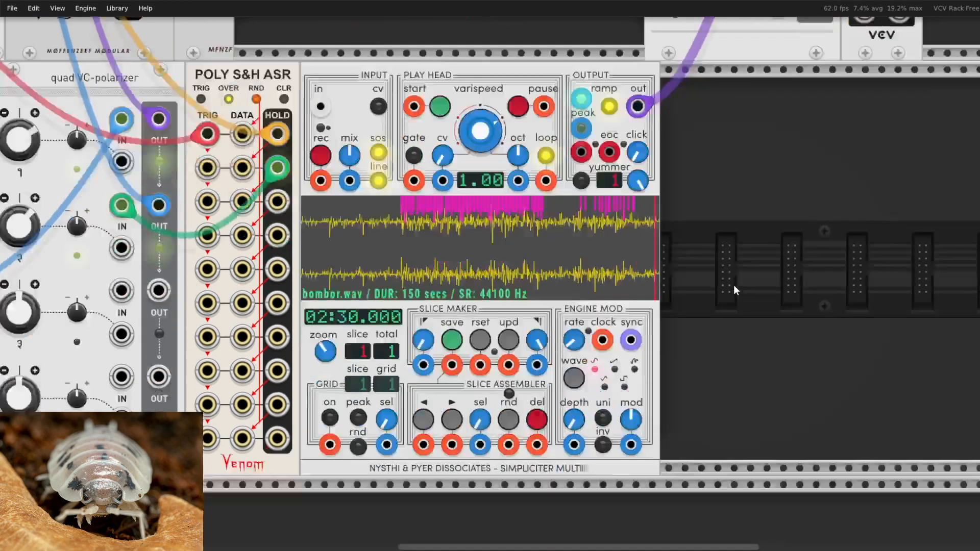
# Reset the module browser's Oscillator tag filter to all tags and close the browser without adding a module
pyautogui.scroll(1, 734, 288)
pyautogui.rightClick(733, 285)
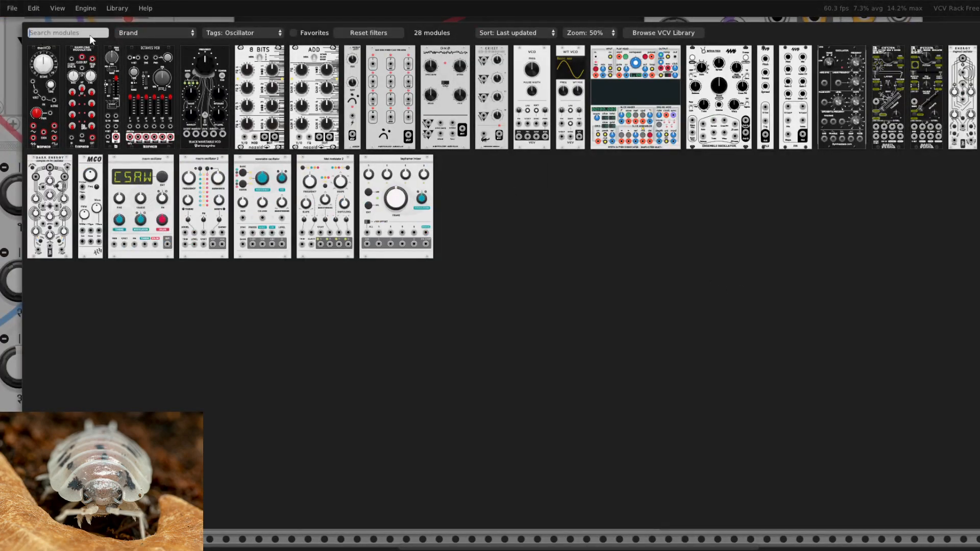
pyautogui.click(239, 32)
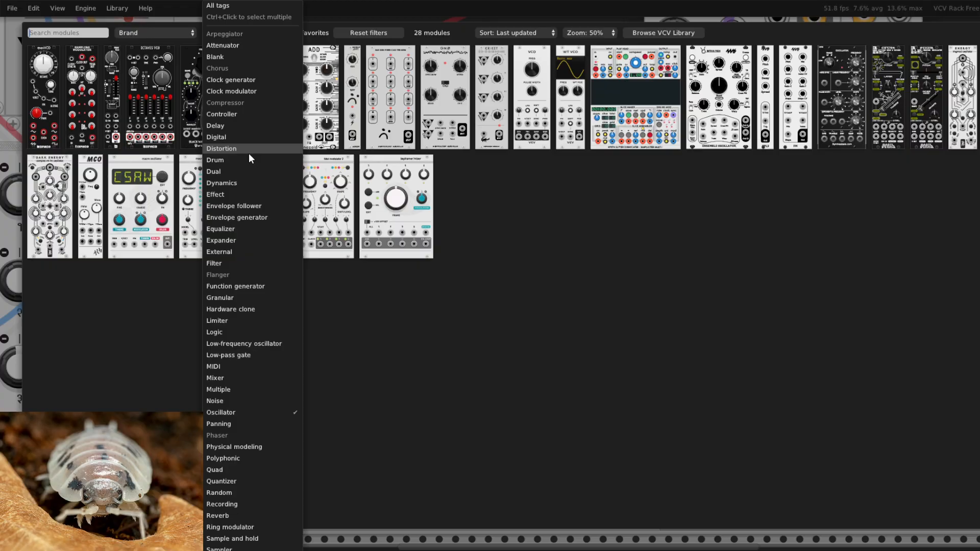
pyautogui.click(329, 23)
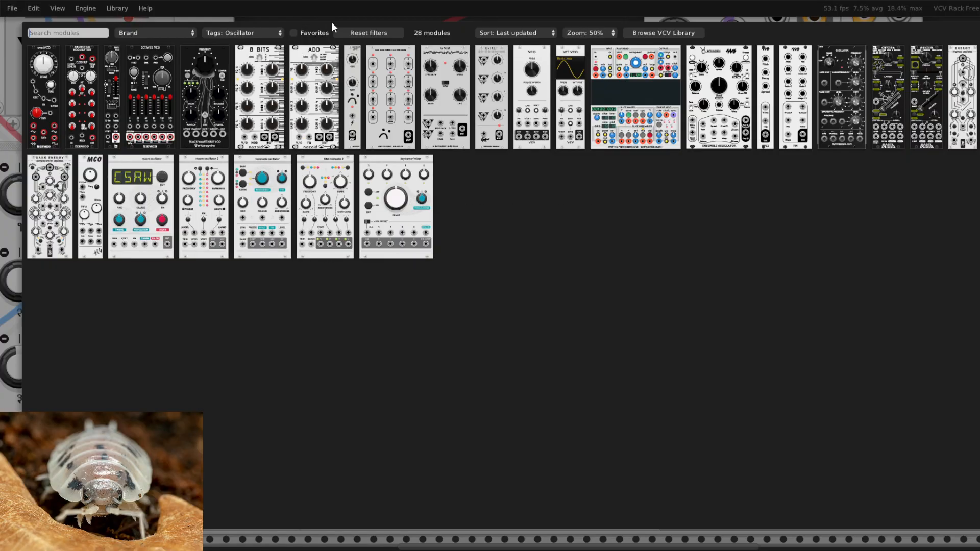
pyautogui.click(368, 33)
pyautogui.click(245, 33)
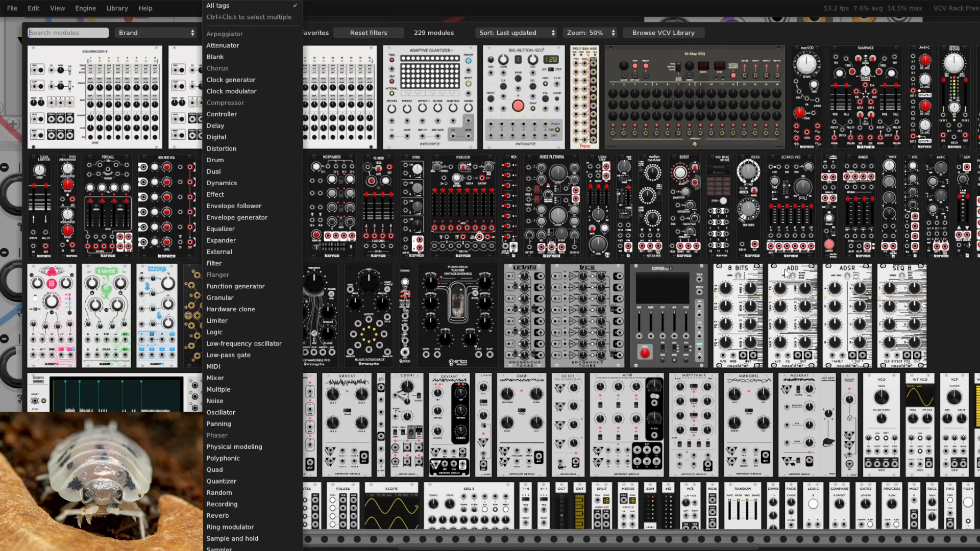
pyautogui.click(975, 323)
pyautogui.press('Escape')
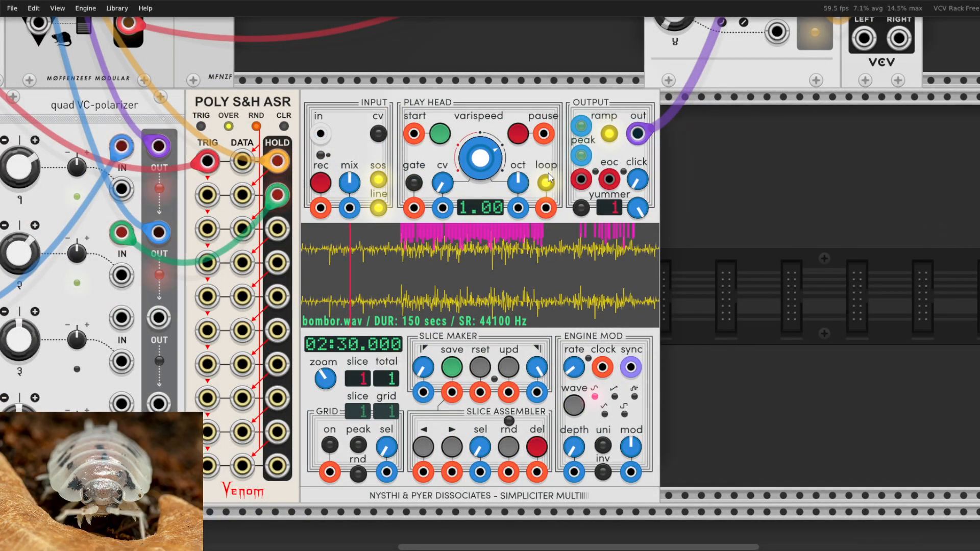
# Amplify Simpliciter's sample selection by +6 dB and check the output level at the Audio module
pyautogui.scroll(5, 671, 222)
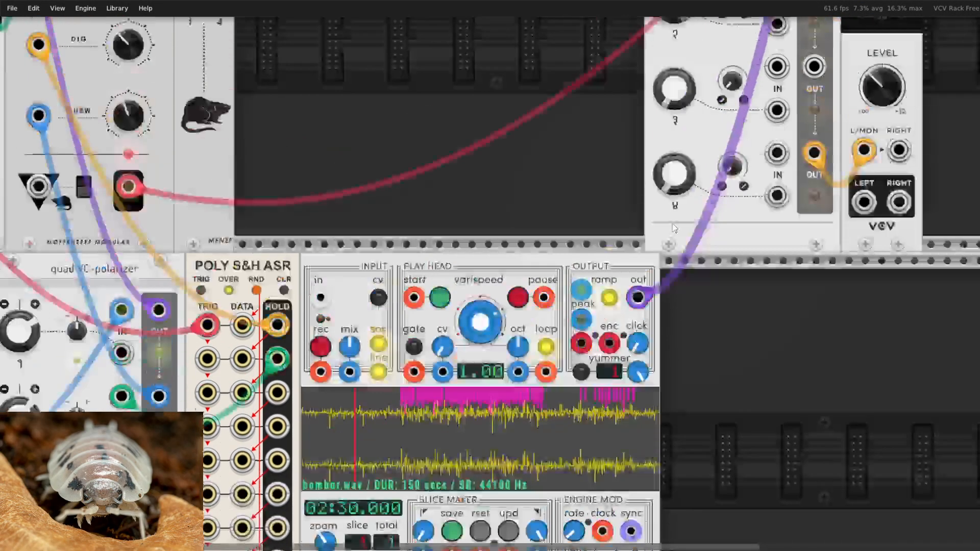
pyautogui.scroll(-5, 605, 310)
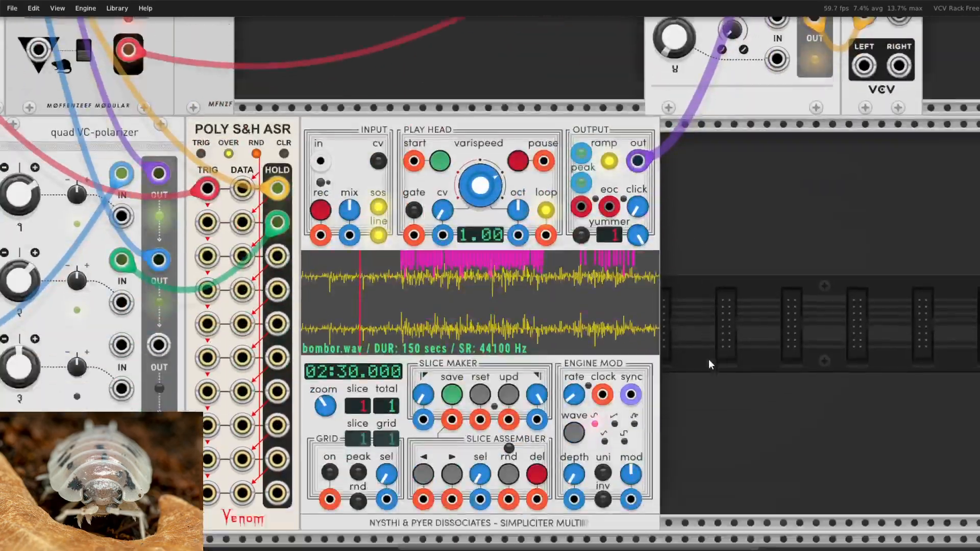
pyautogui.scroll(-1, 725, 361)
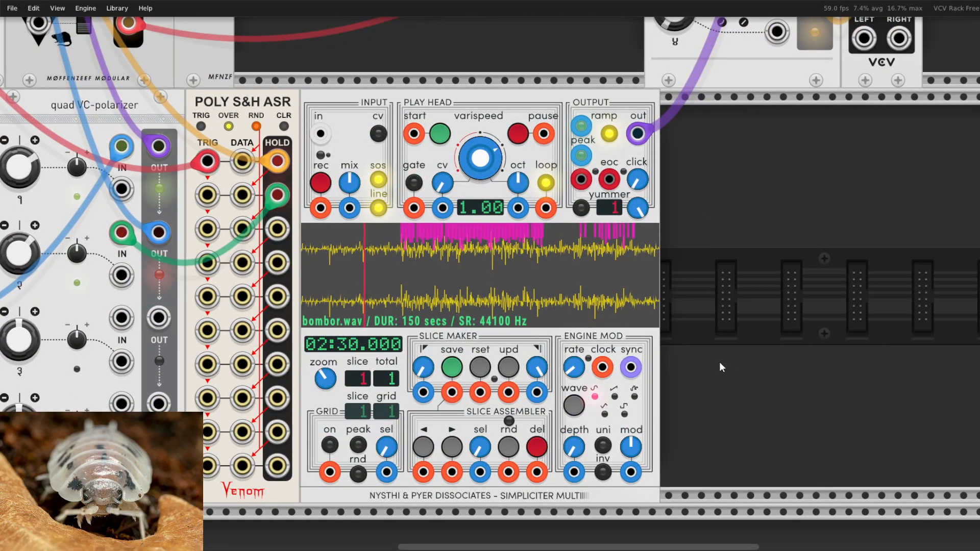
pyautogui.scroll(2, 715, 363)
pyautogui.rightClick(587, 326)
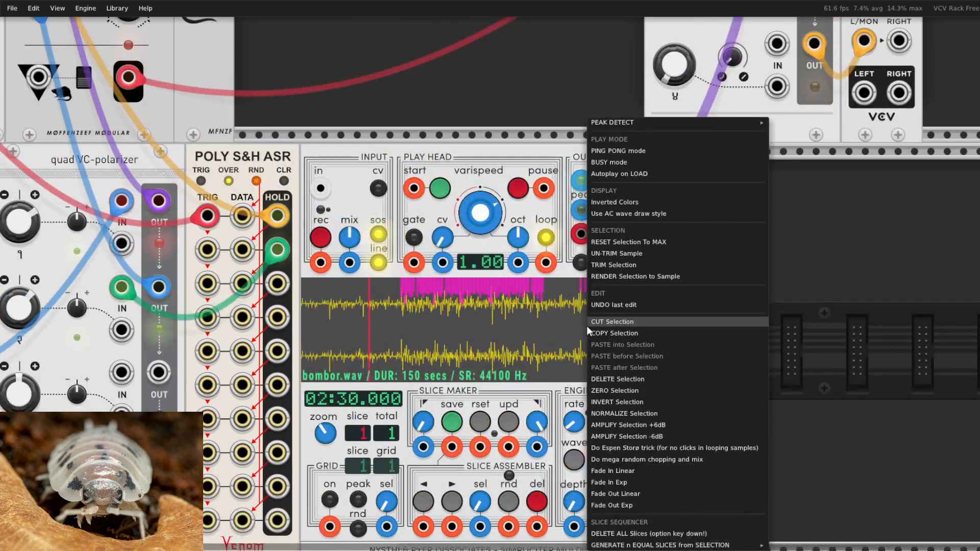
pyautogui.click(673, 427)
pyautogui.scroll(10, 703, 394)
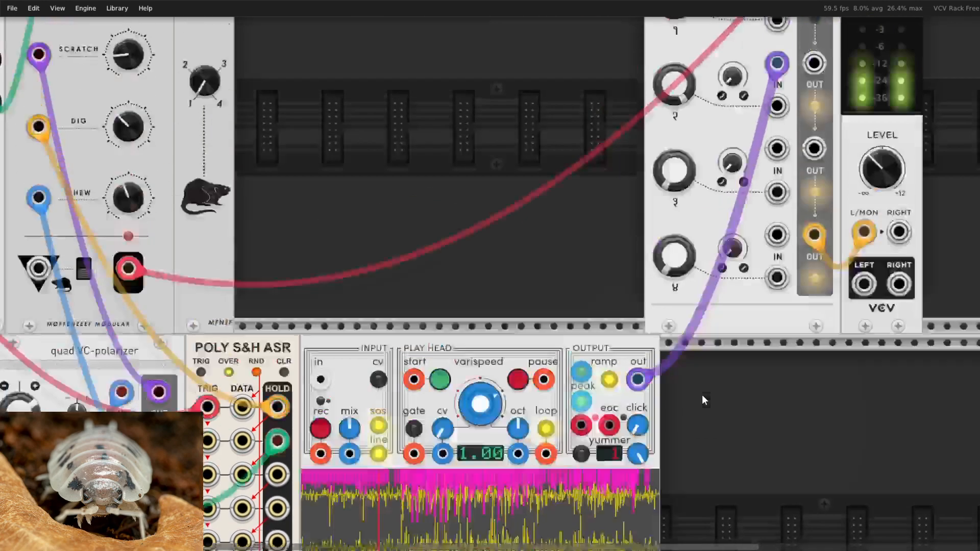
pyautogui.scroll(-10, 649, 254)
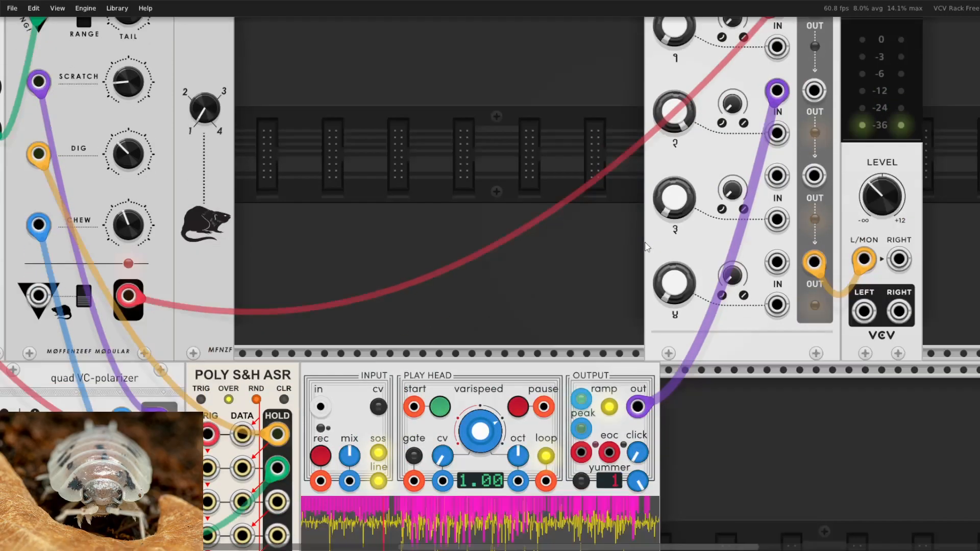
pyautogui.scroll(-1, 631, 356)
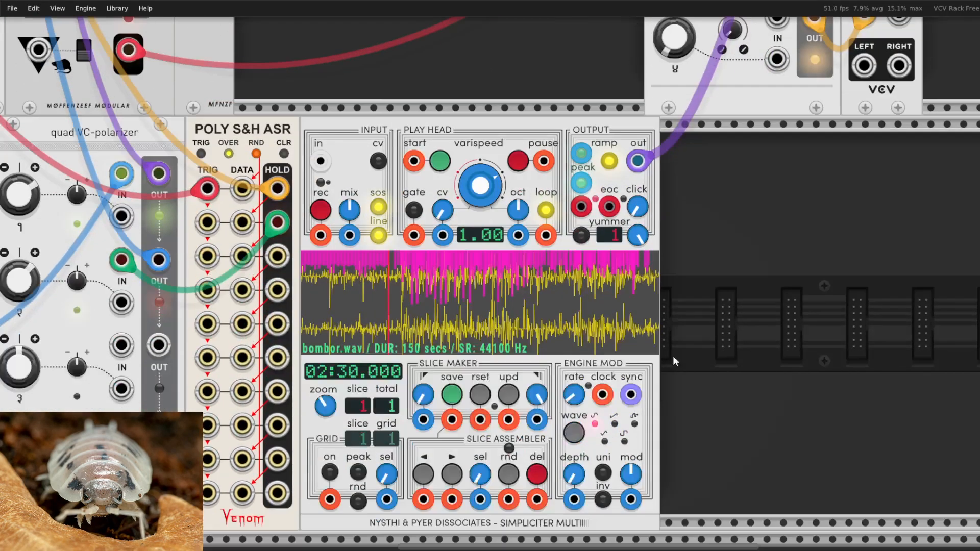
# Add the NYSTHI SimplerTapeControl expander from the module browser and dock it directly against Simpliciter's output side
pyautogui.scroll(-1, 777, 371)
pyautogui.rightClick(778, 373)
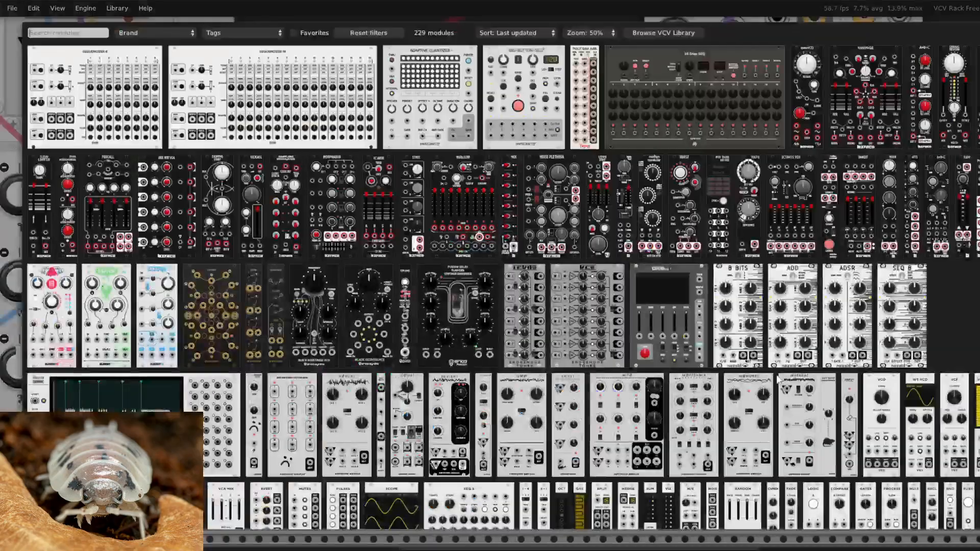
pyautogui.scroll(-16, 702, 189)
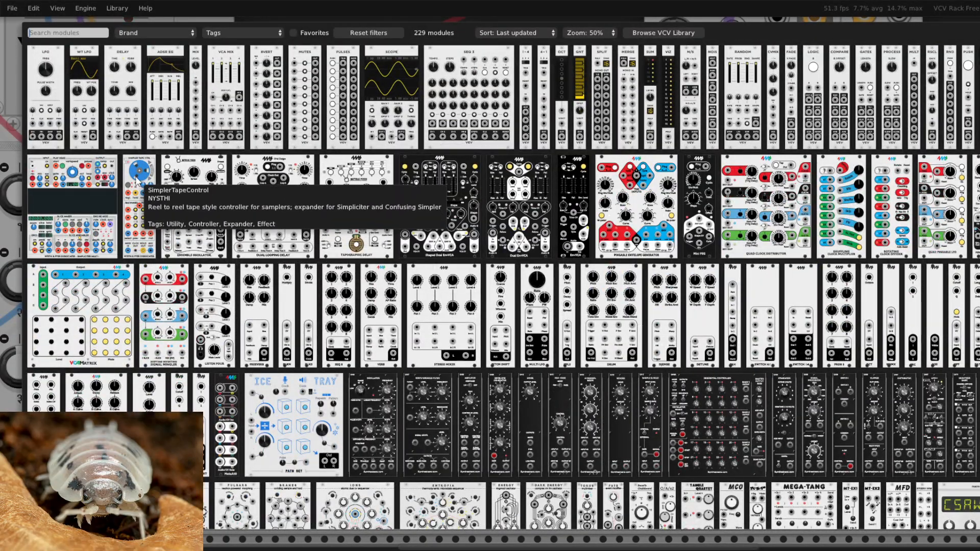
pyautogui.press('Escape')
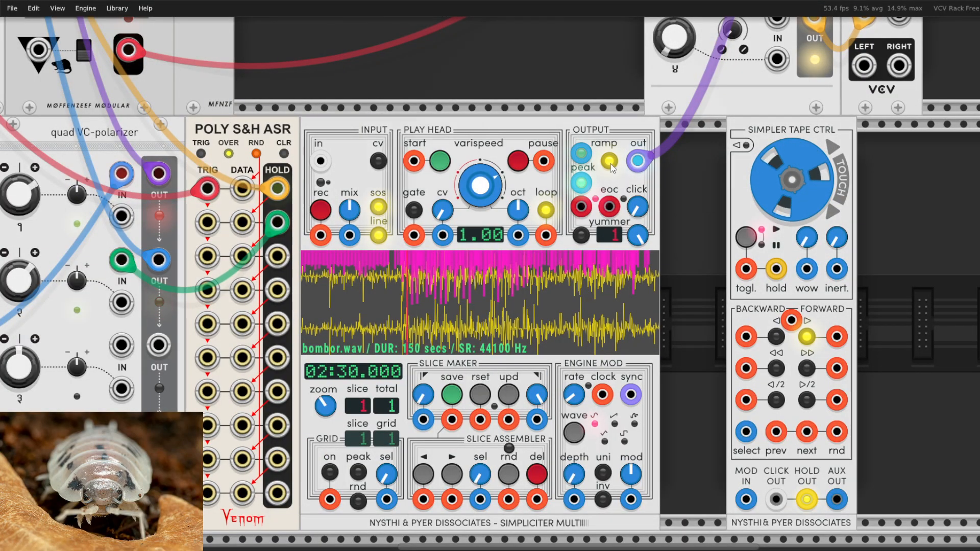
pyautogui.moveTo(766, 141); pyautogui.dragTo(700, 141)
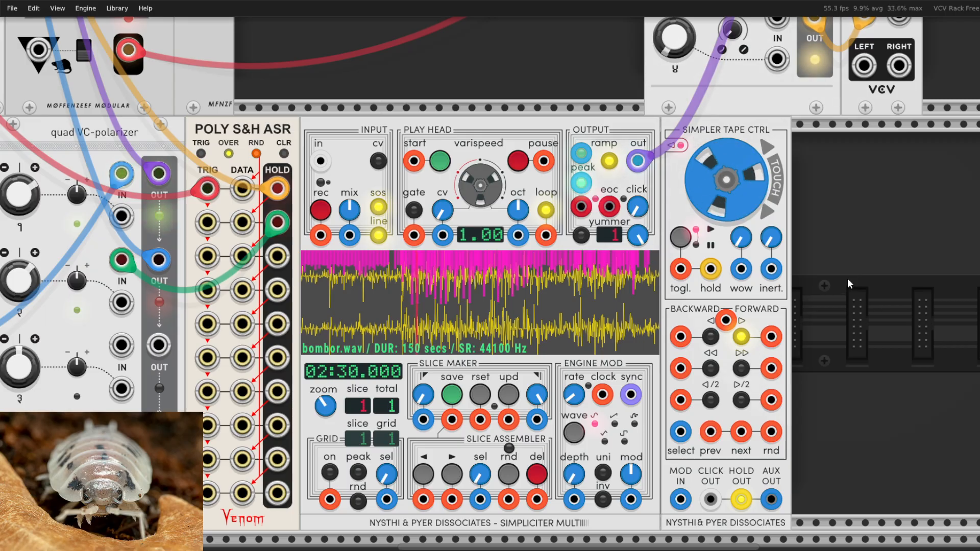
# Rebalance the quad VCA by raising the Muskrat channel's gain and setting channel 2, carrying Simpliciter, to about 65%
pyautogui.scroll(10, 849, 277)
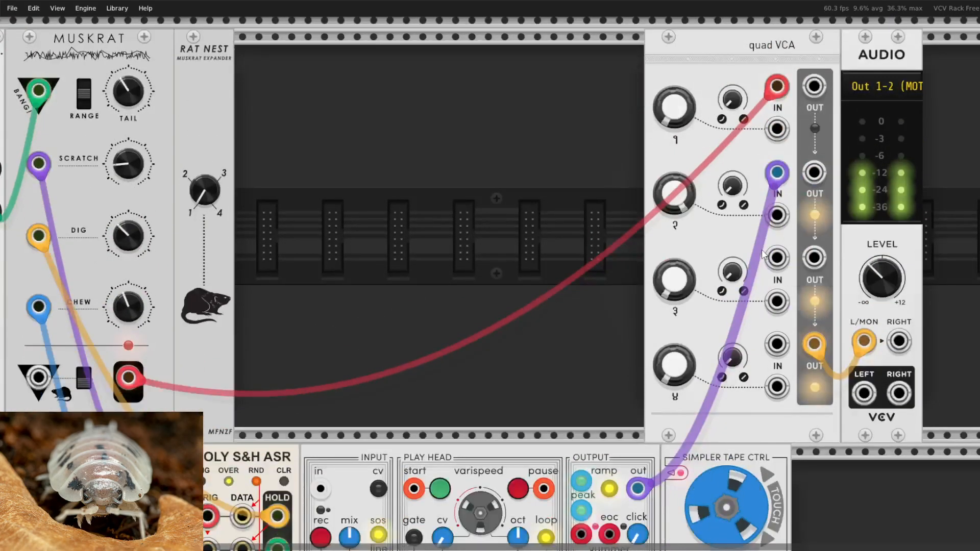
pyautogui.moveTo(673, 180); pyautogui.dragTo(672, 204)
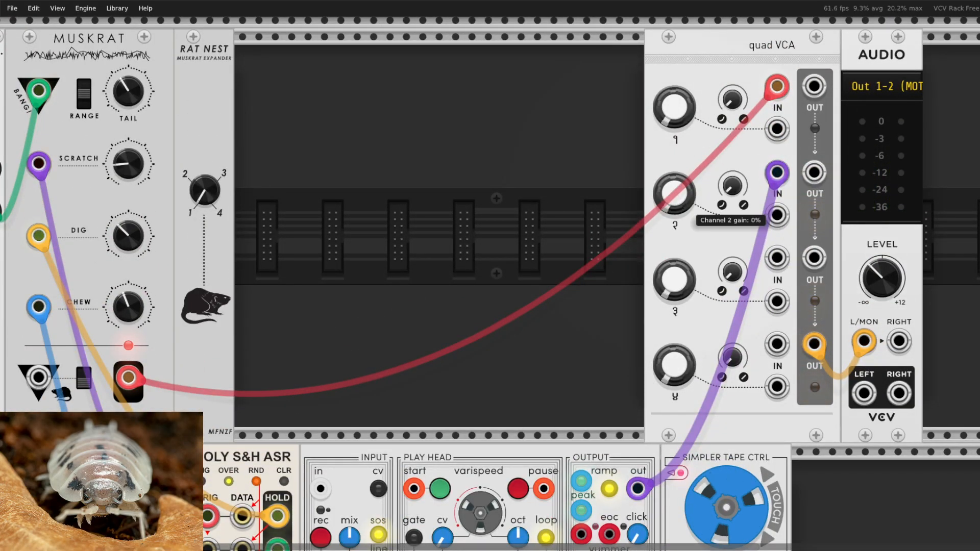
pyautogui.moveTo(675, 93); pyautogui.dragTo(675, 75)
pyautogui.moveTo(674, 194); pyautogui.dragTo(674, 161)
pyautogui.doubleClick(678, 182)
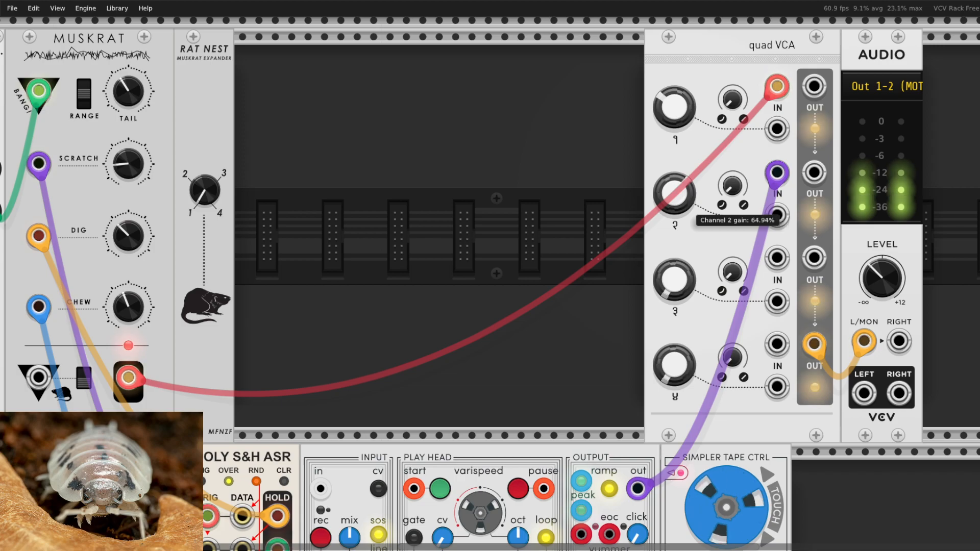
# Fine-tune the gain of the quad VCA's second channel upward and return to the tape controller
pyautogui.scroll(-10, 694, 230)
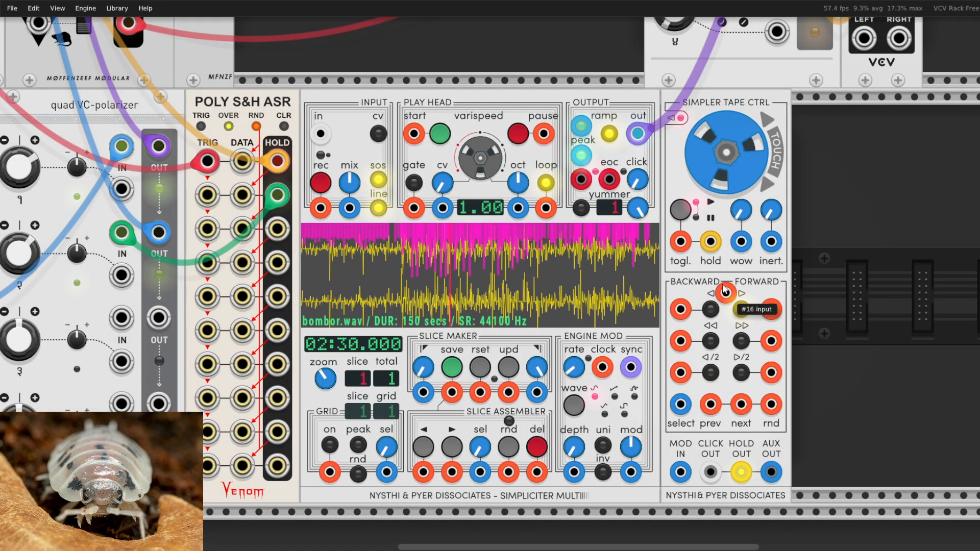
pyautogui.scroll(10, 746, 275)
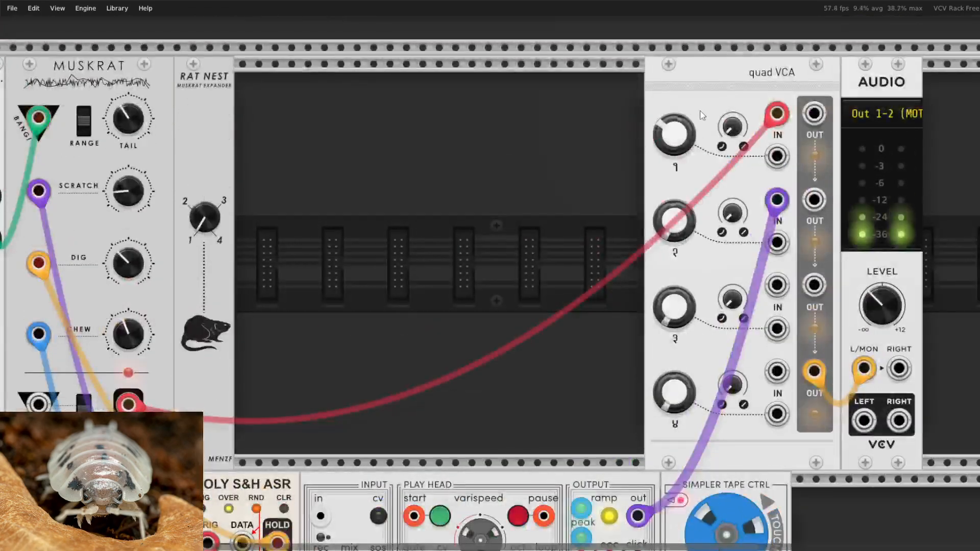
pyautogui.moveTo(675, 224); pyautogui.dragTo(676, 212)
pyautogui.scroll(-10, 847, 275)
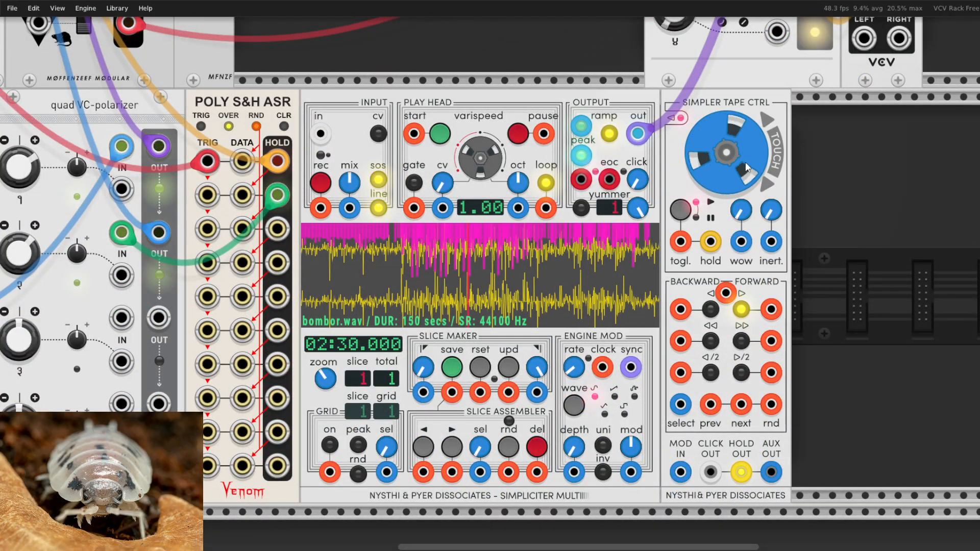
# Audition the tape controller by scrubbing its reel and trying backward, double-speed forward and half-speed forward playback
pyautogui.moveTo(748, 160)
pyautogui.mouseDown()
pyautogui.moveTo(687, 173)
pyautogui.moveTo(685, 128)
pyautogui.moveTo(746, 106)
pyautogui.moveTo(798, 165)
pyautogui.moveTo(767, 217)
pyautogui.moveTo(724, 210)
pyautogui.moveTo(686, 179)
pyautogui.moveTo(690, 102)
pyautogui.moveTo(725, 94)
pyautogui.moveTo(756, 107)
pyautogui.moveTo(773, 134)
pyautogui.moveTo(750, 205)
pyautogui.mouseUp()
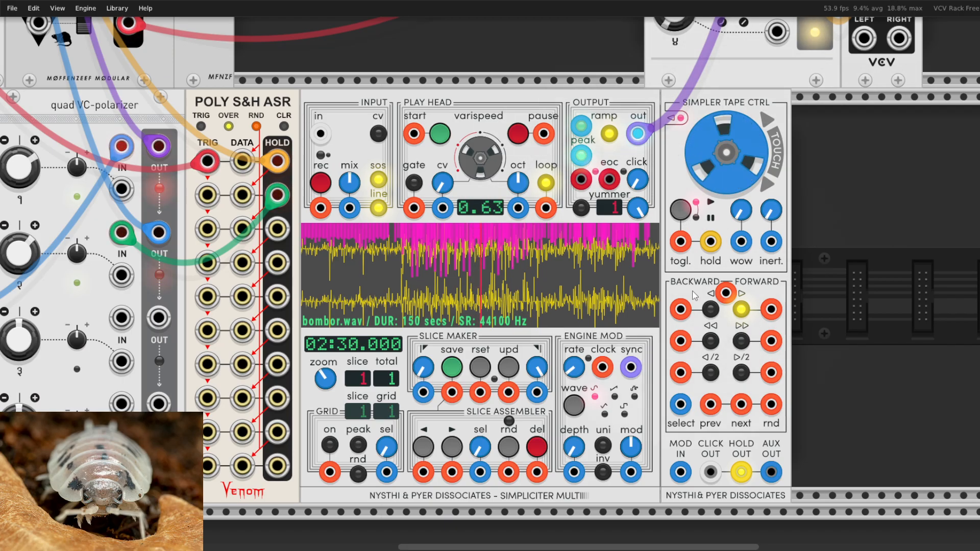
pyautogui.click(711, 310)
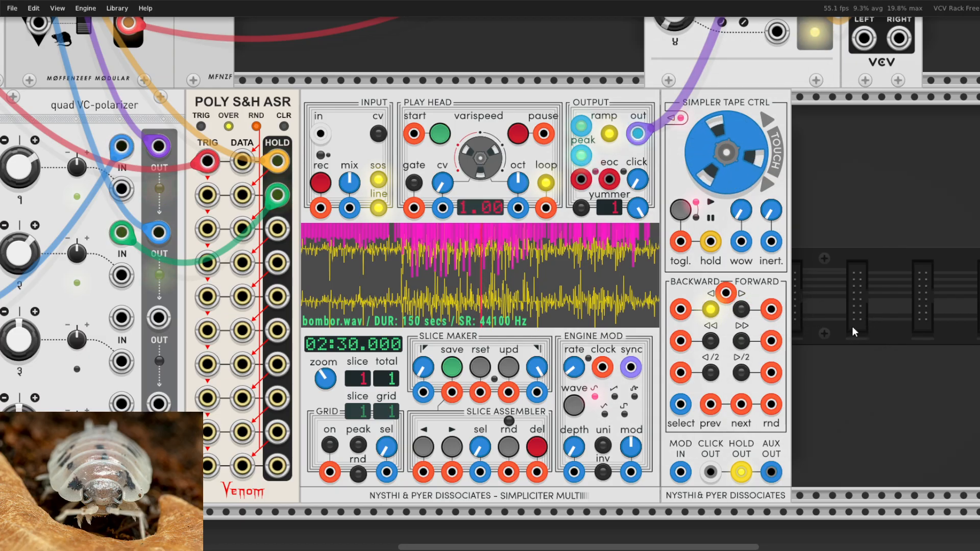
pyautogui.click(741, 341)
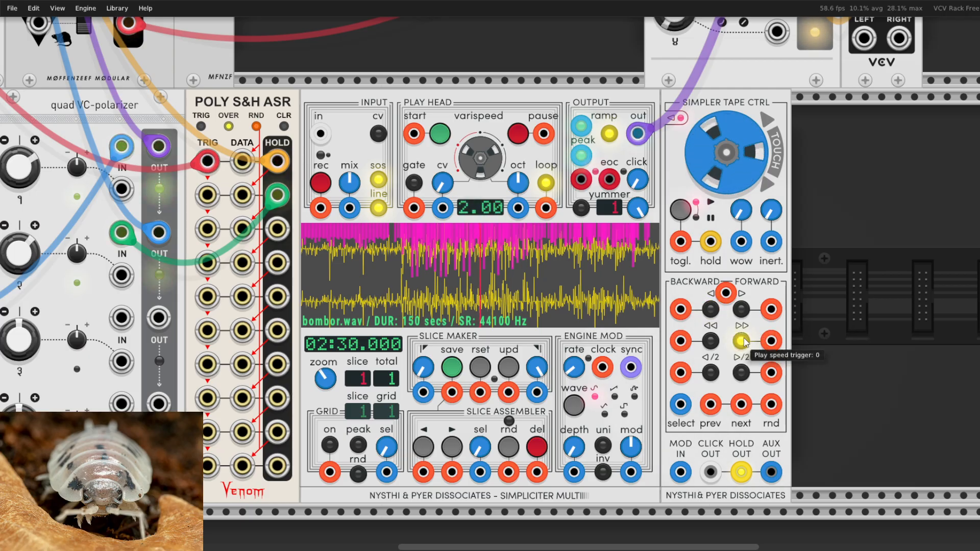
pyautogui.click(741, 373)
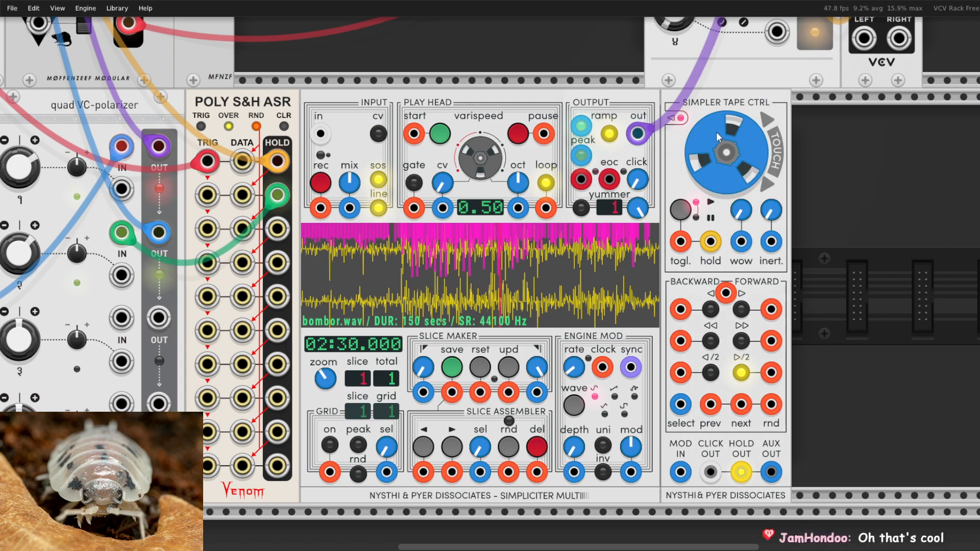
pyautogui.scroll(1, 831, 279)
pyautogui.scroll(-1, 831, 279)
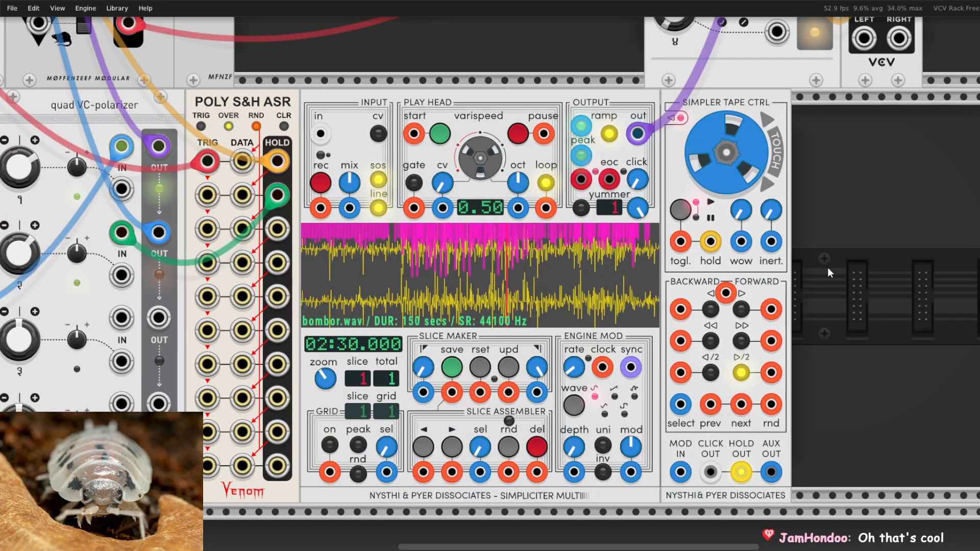
pyautogui.scroll(-2, 828, 268)
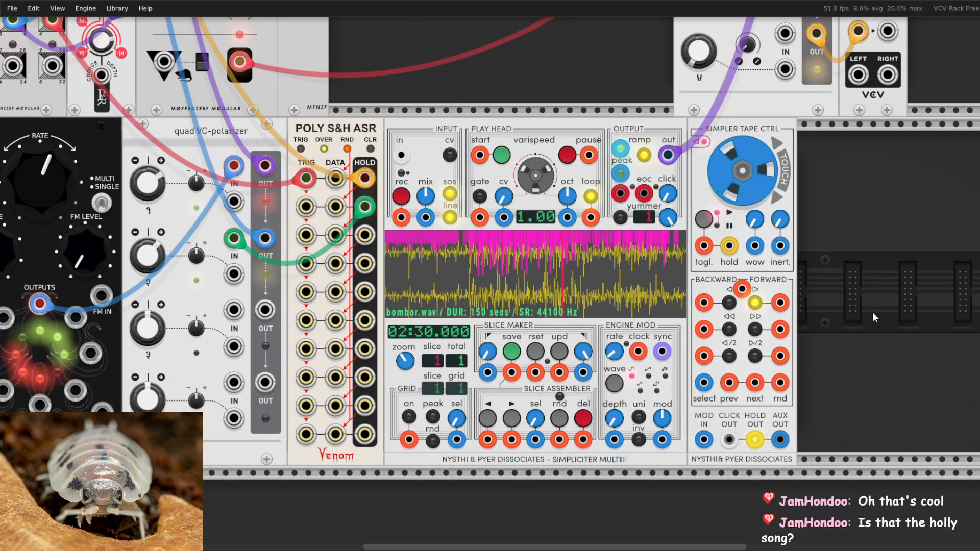
pyautogui.scroll(1, 873, 315)
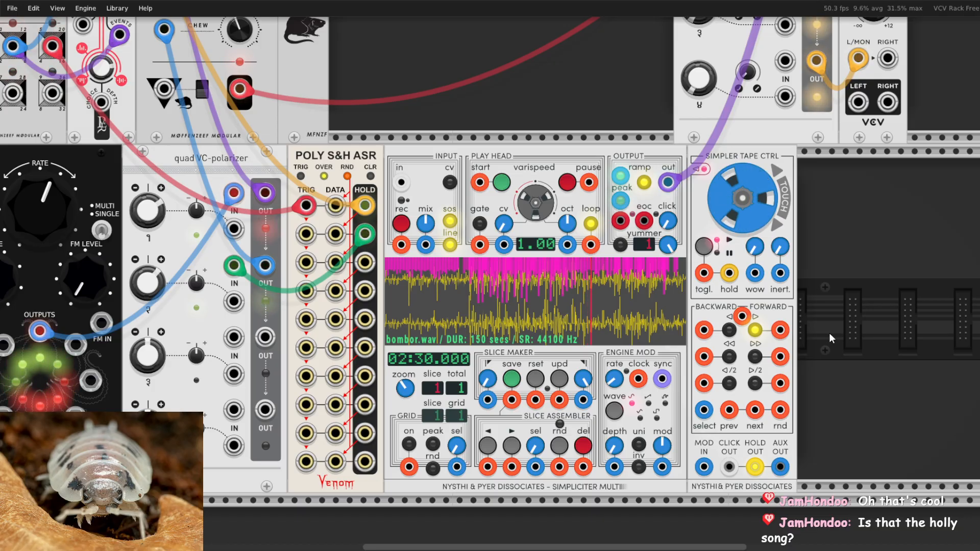
# Try Black Octasource output #2 on the tape controller's direction-switch input, and move that cable to the normal-speed forward input
pyautogui.moveTo(75, 345); pyautogui.dragTo(741, 317)
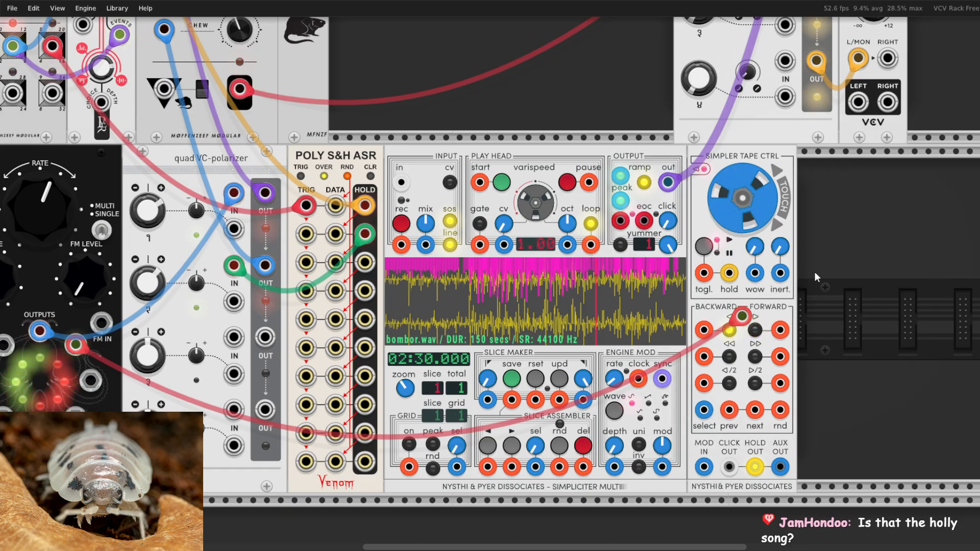
pyautogui.scroll(3, 856, 302)
pyautogui.scroll(1, 857, 302)
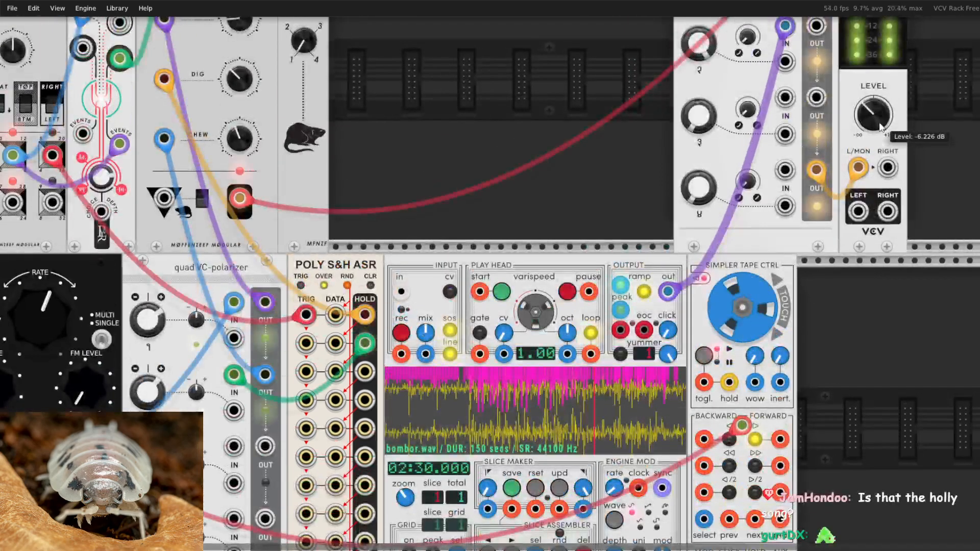
pyautogui.scroll(-5, 898, 324)
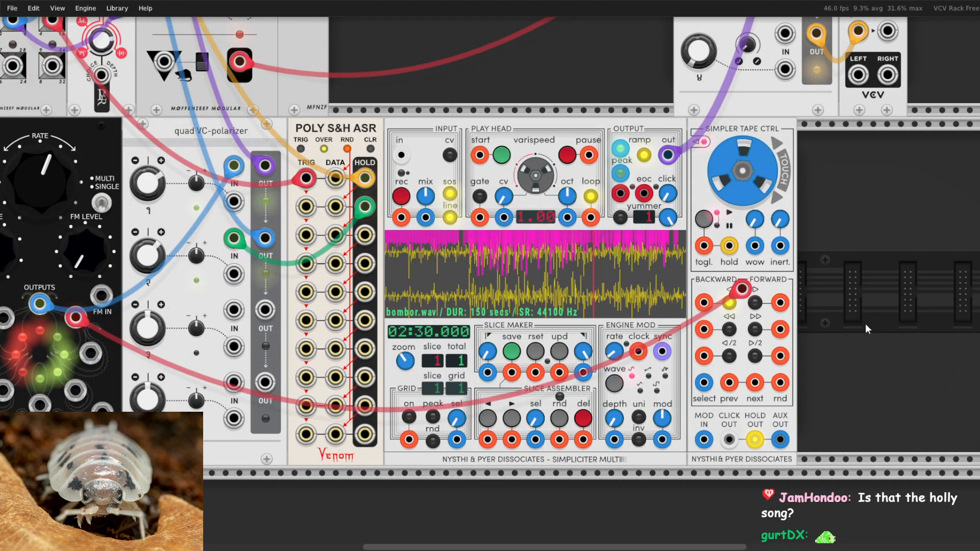
pyautogui.click(755, 303)
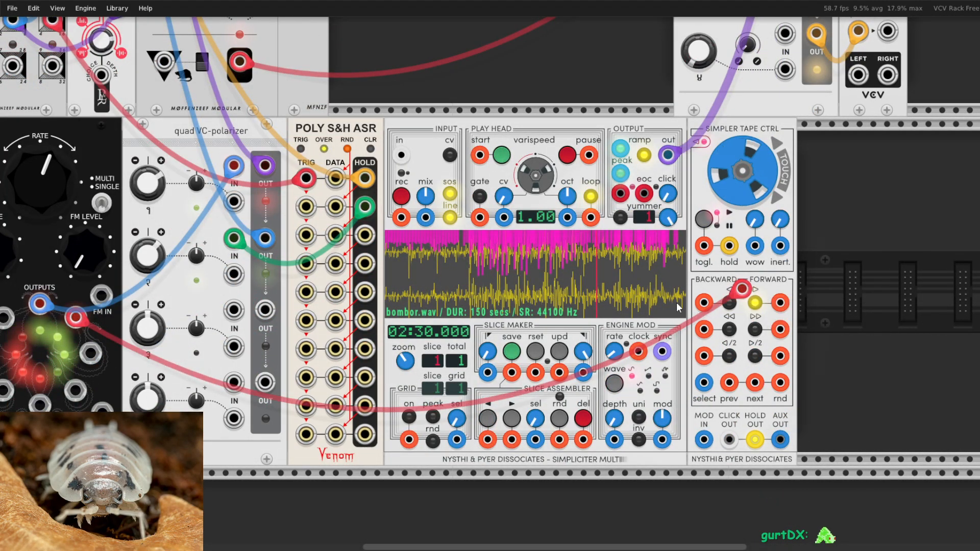
pyautogui.moveTo(742, 289); pyautogui.dragTo(780, 303)
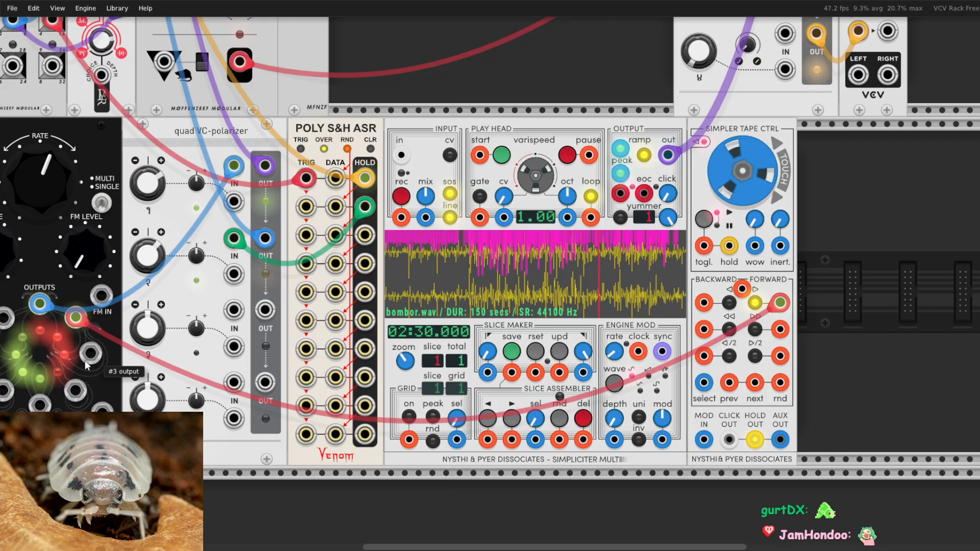
# Patch Black Octasource output #6 to the tape controller's double-speed backward input and output #3 to its play/pause toggle input
pyautogui.moveTo(15, 393); pyautogui.dragTo(704, 329)
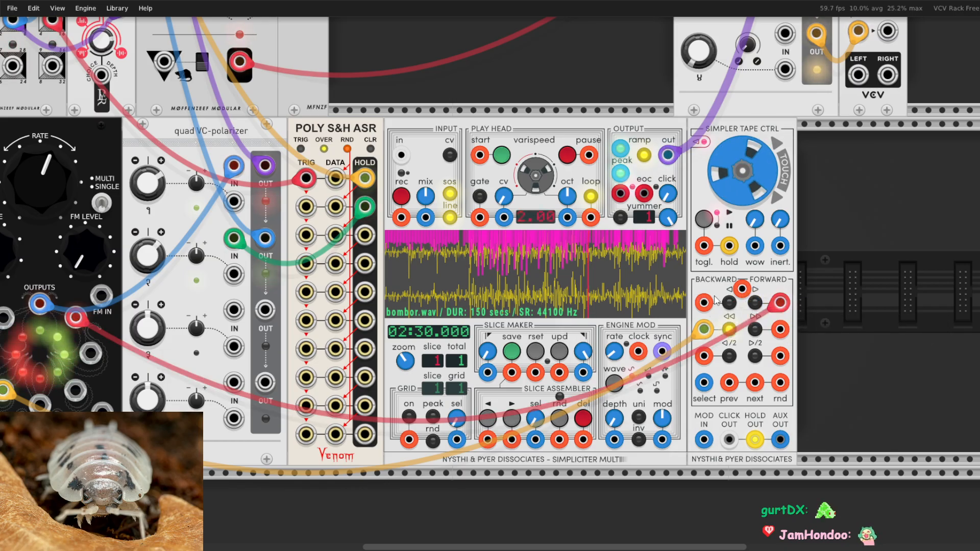
pyautogui.moveTo(90, 353); pyautogui.dragTo(704, 246)
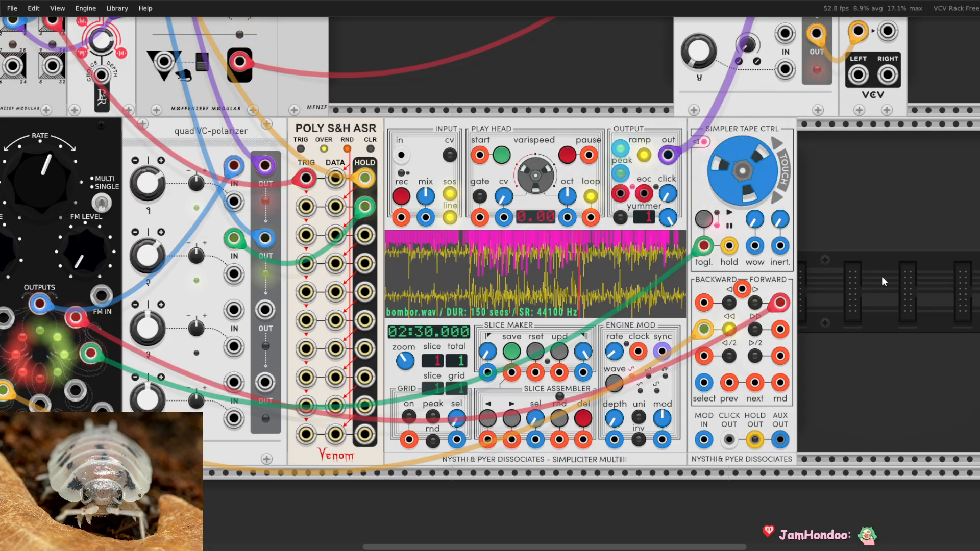
pyautogui.scroll(3, 884, 281)
pyautogui.scroll(-2, 715, 291)
pyautogui.scroll(-1, 546, 298)
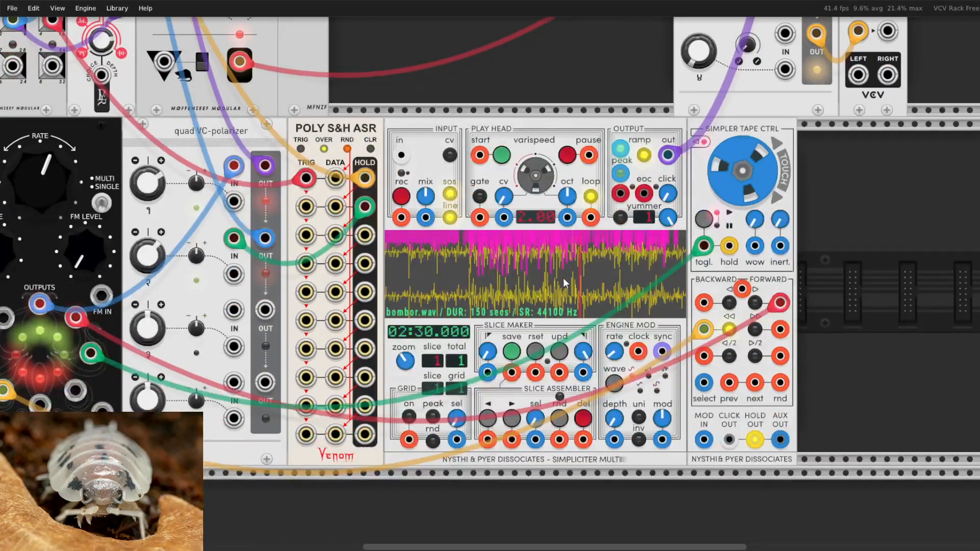
# Generate 8 equal slices from Simpliciter's selection and step forward through the slices
pyautogui.rightClick(492, 293)
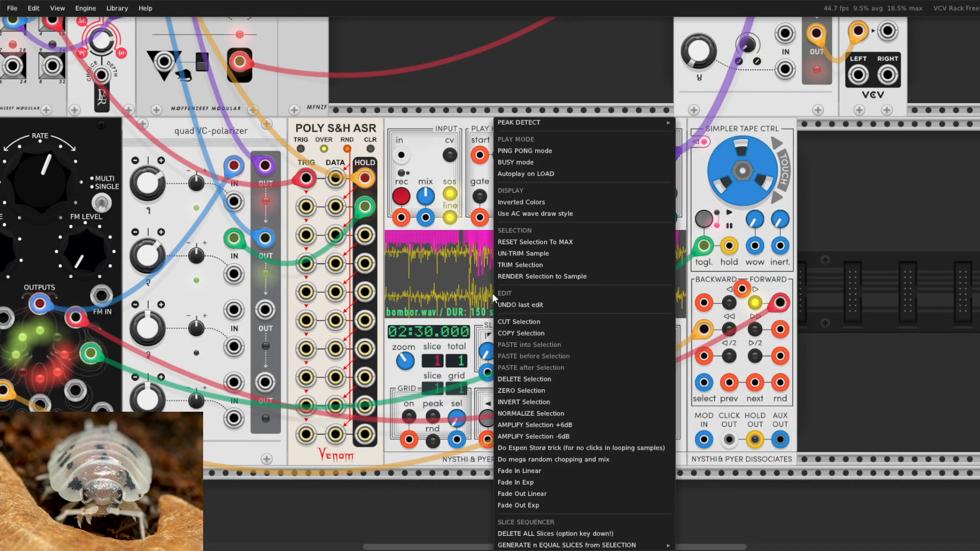
pyautogui.click(673, 305)
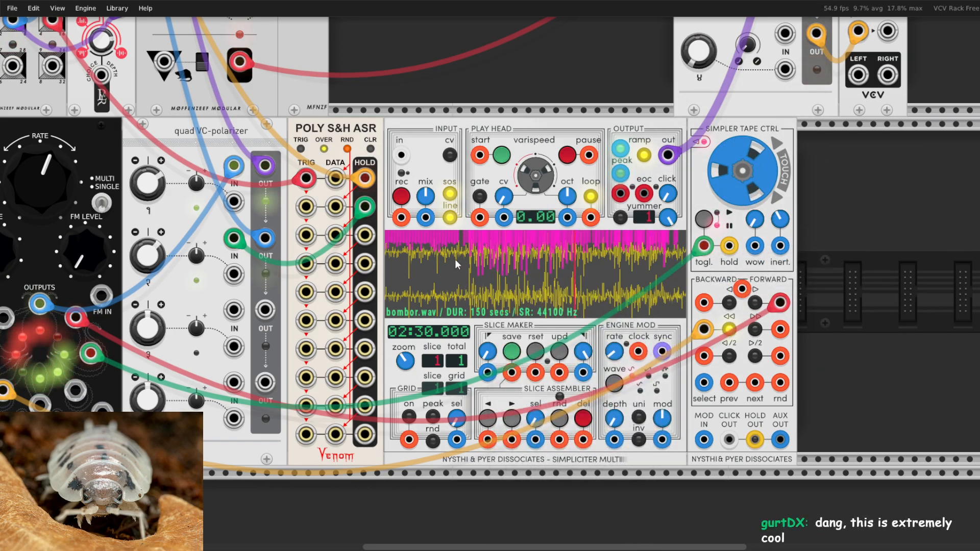
pyautogui.rightClick(479, 283)
pyautogui.moveTo(541, 545)
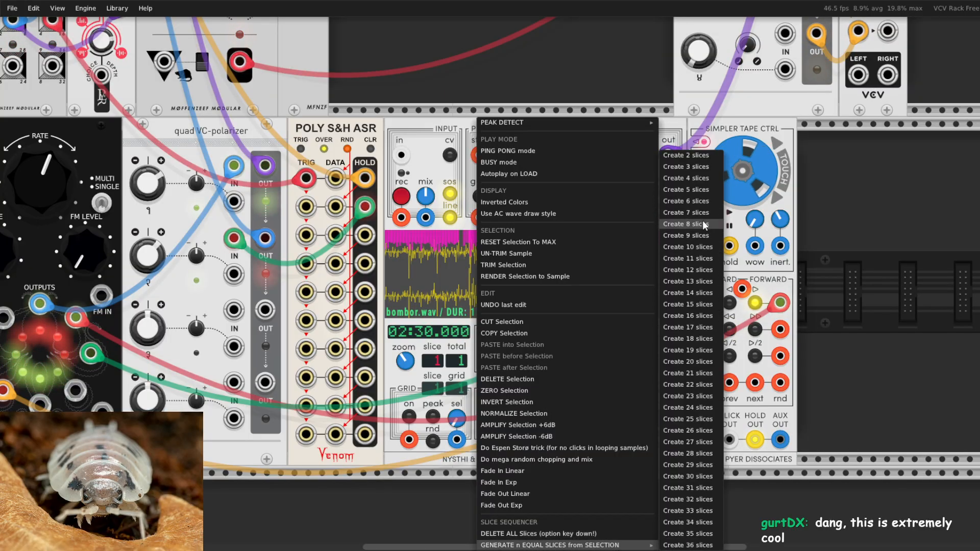
pyautogui.click(703, 217)
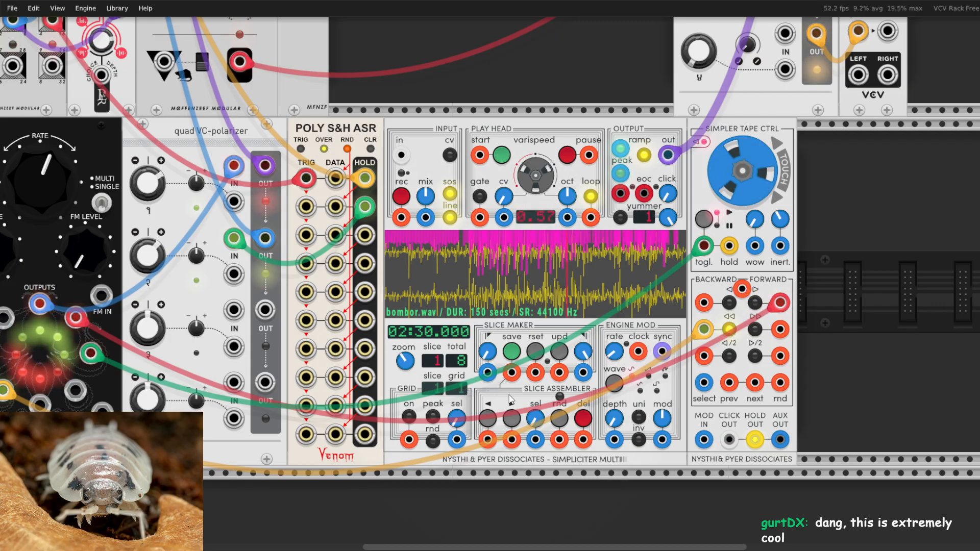
pyautogui.click(514, 419)
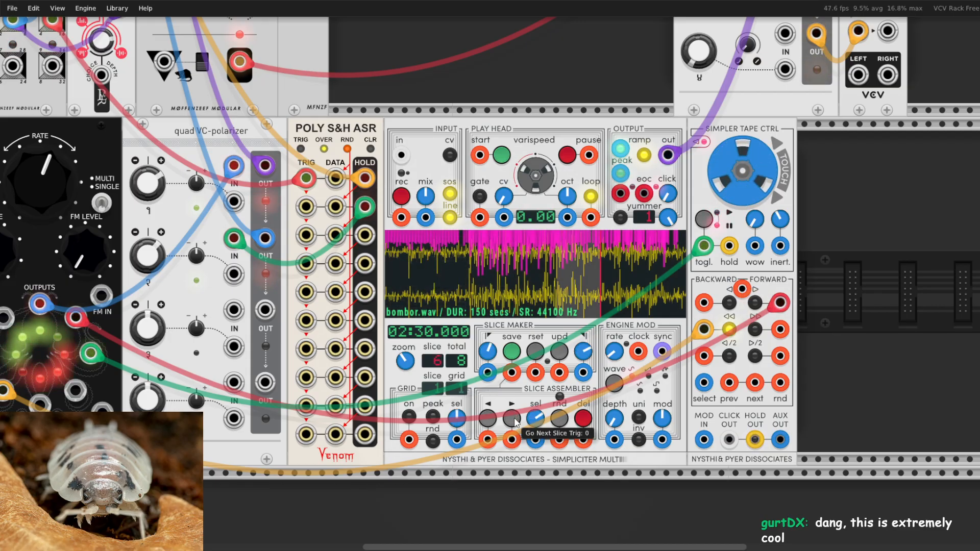
pyautogui.click(514, 420)
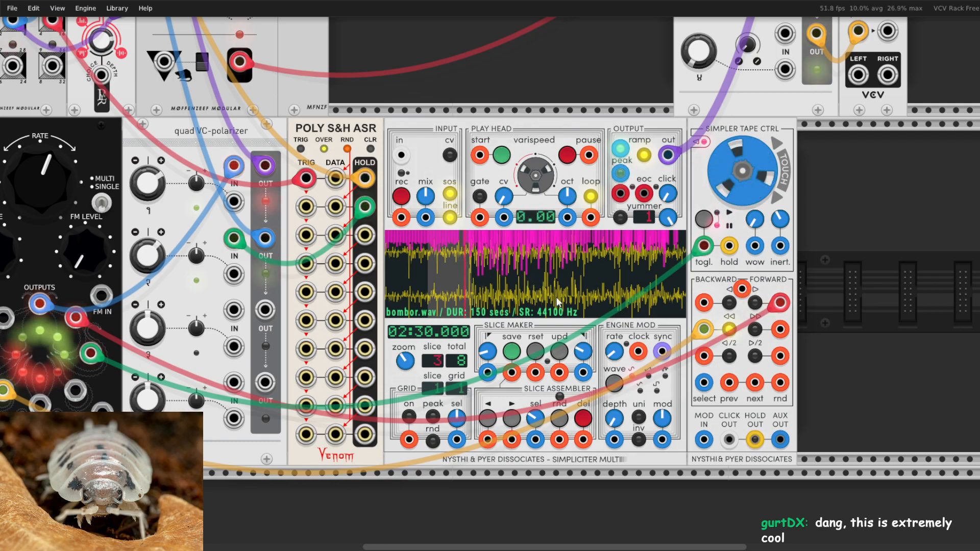
# Unpatch the tape controller's toggle input, set inertial to about 18%, and move the Octasource #6 cable to the half-speed forward input
pyautogui.scroll(-1, 574, 327)
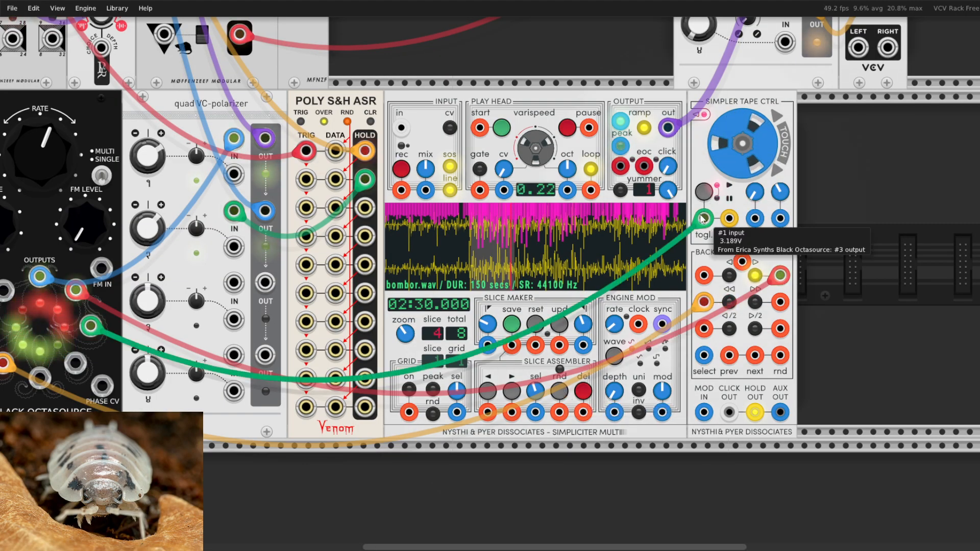
pyautogui.moveTo(703, 218); pyautogui.dragTo(706, 258)
pyautogui.moveTo(705, 304); pyautogui.dragTo(703, 276)
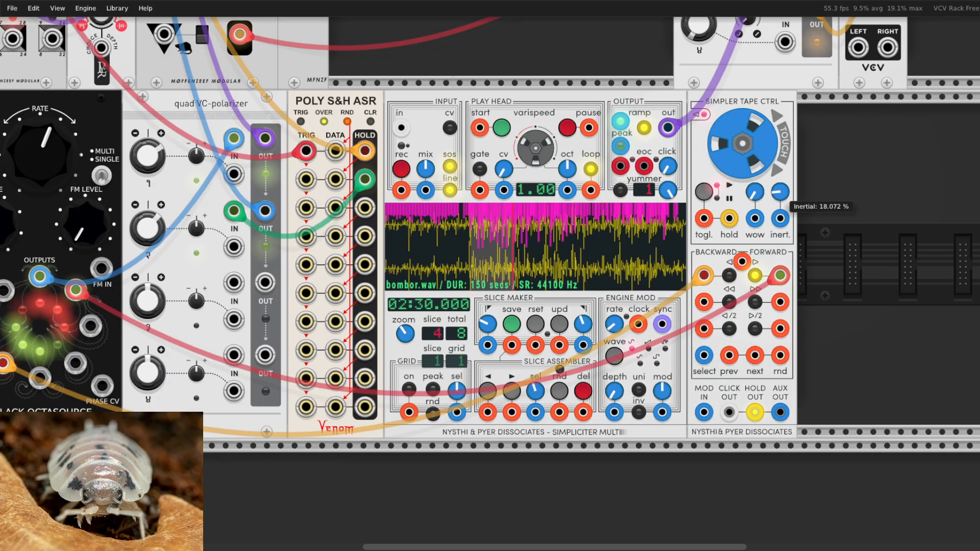
pyautogui.moveTo(704, 276); pyautogui.dragTo(780, 329)
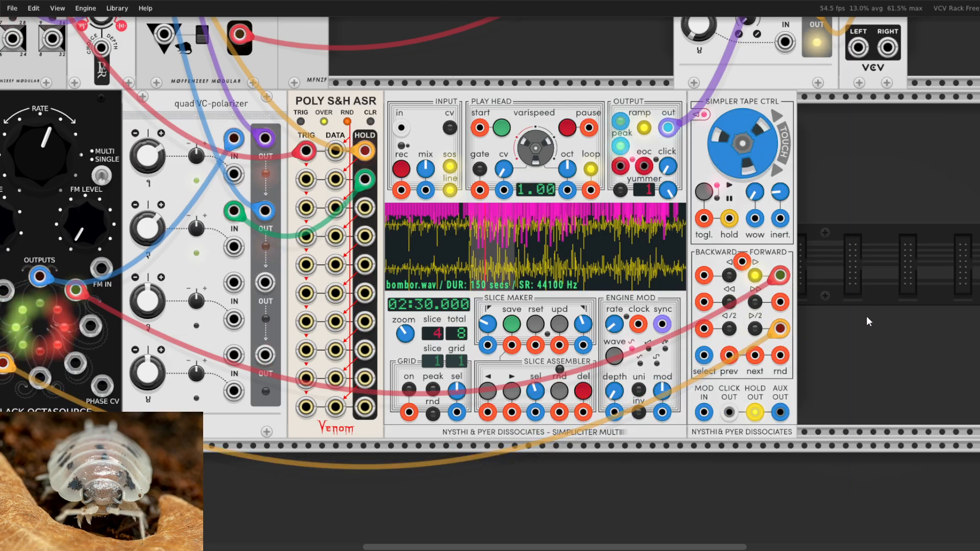
# Audition Simpliciter's random slice selection by triggering it several times in a row
pyautogui.click(560, 391)
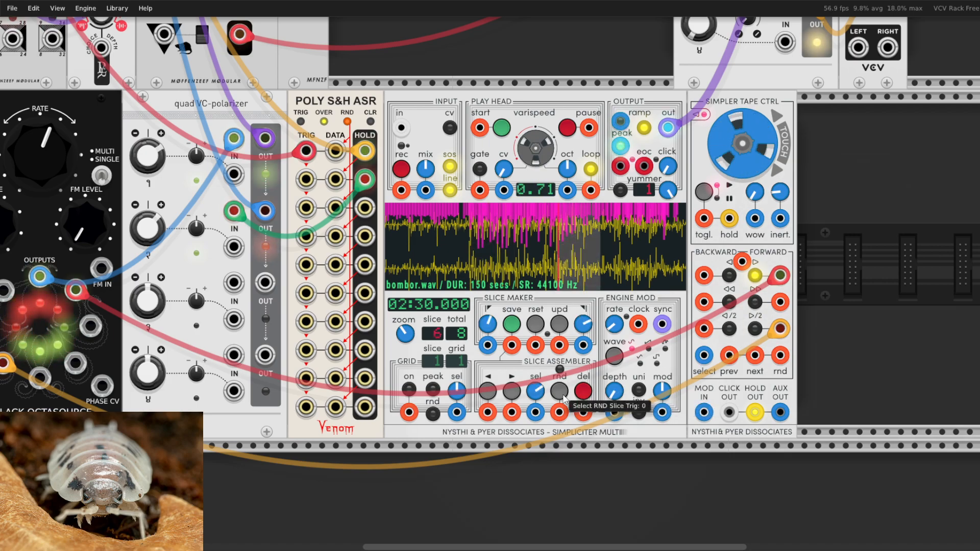
pyautogui.click(560, 391)
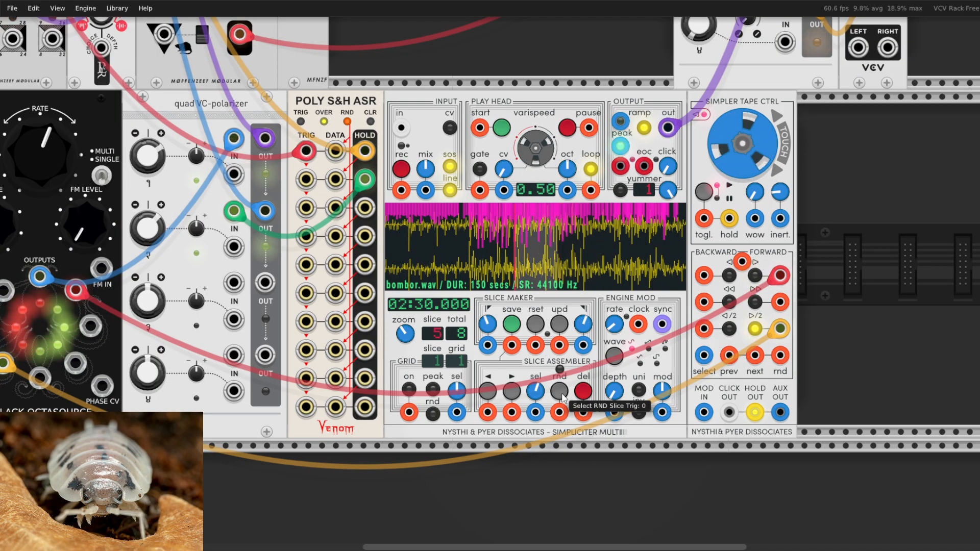
pyautogui.click(559, 391)
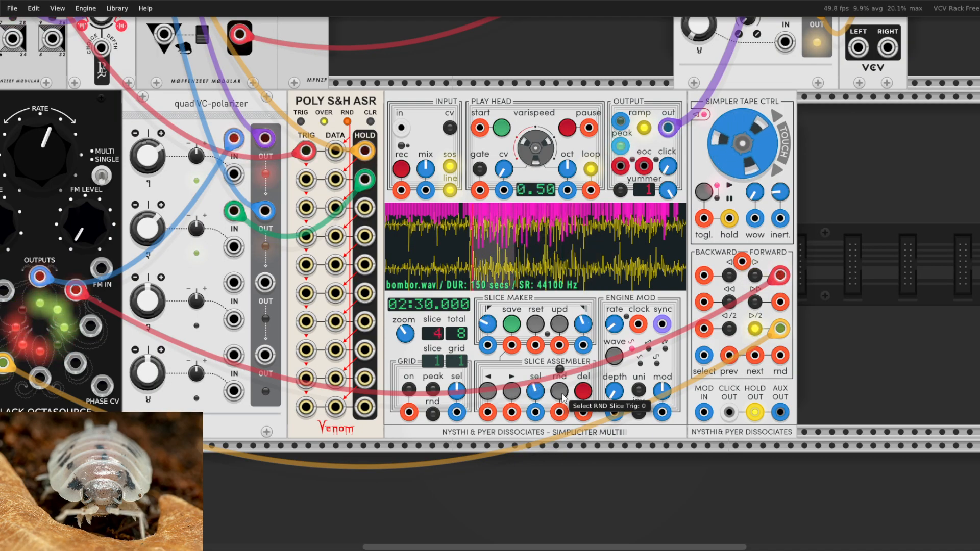
pyautogui.click(562, 394)
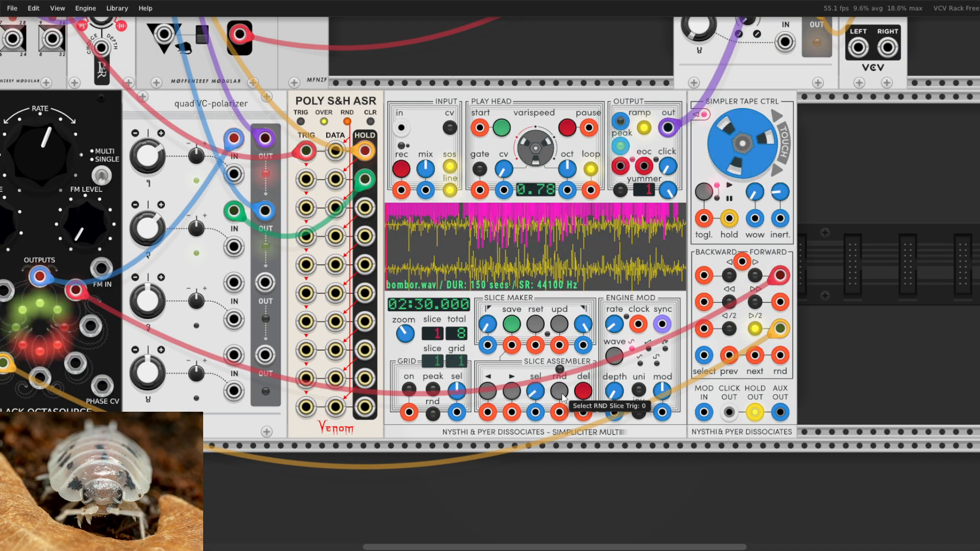
pyautogui.scroll(1, 834, 303)
pyautogui.scroll(-1, 834, 302)
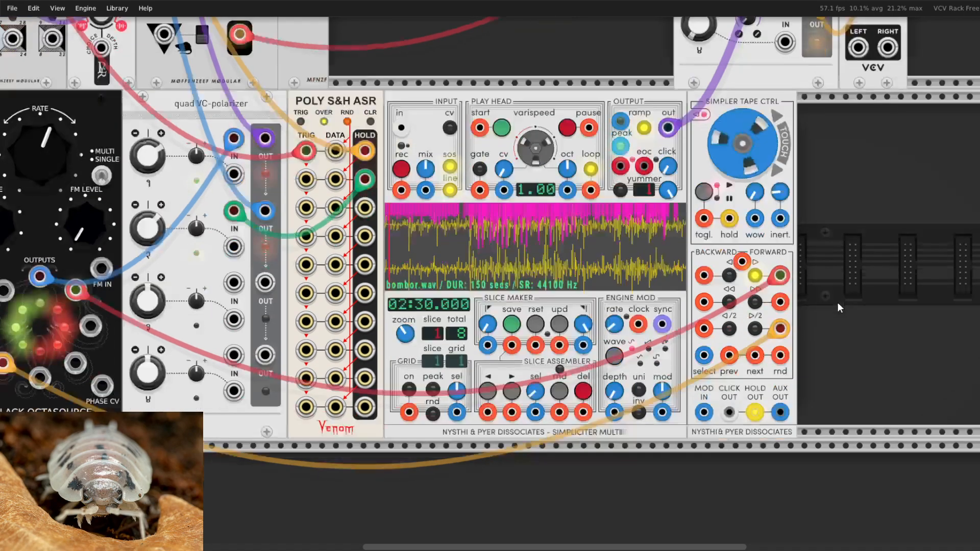
# Patch Simpliciter's random-slice trigger input from the Count gate output directly below the one feeding Fate
pyautogui.scroll(-5, 839, 302)
pyautogui.scroll(3, 794, 347)
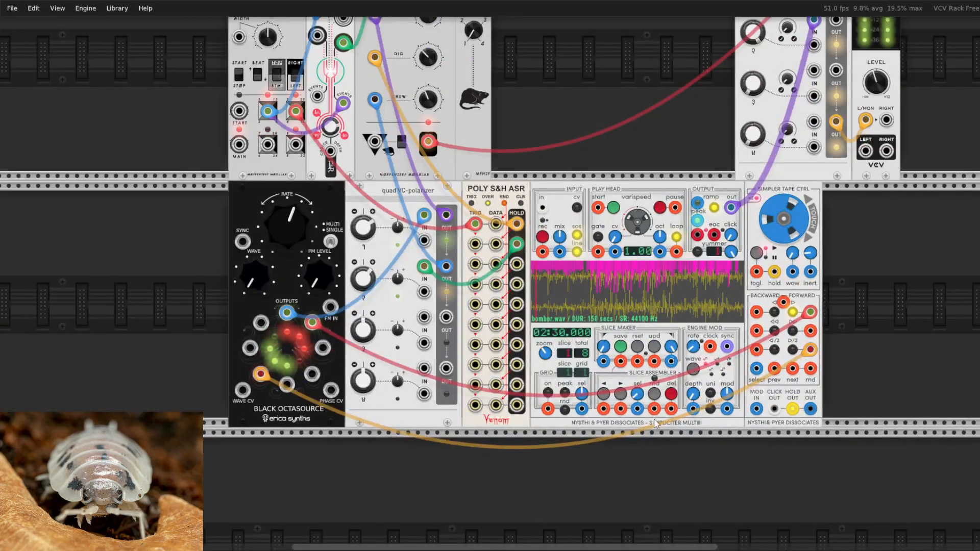
pyautogui.moveTo(654, 409); pyautogui.dragTo(268, 145)
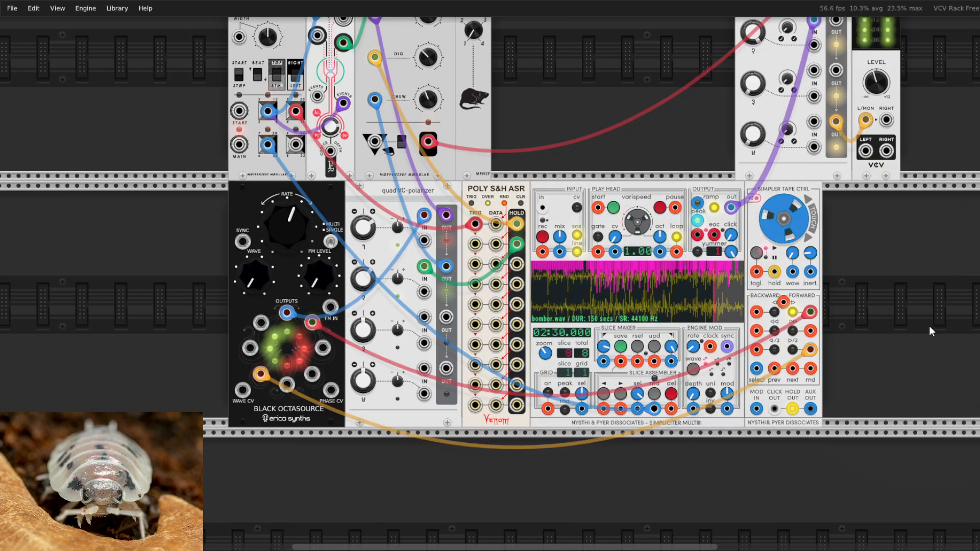
pyautogui.scroll(2, 932, 319)
pyautogui.scroll(1, 933, 319)
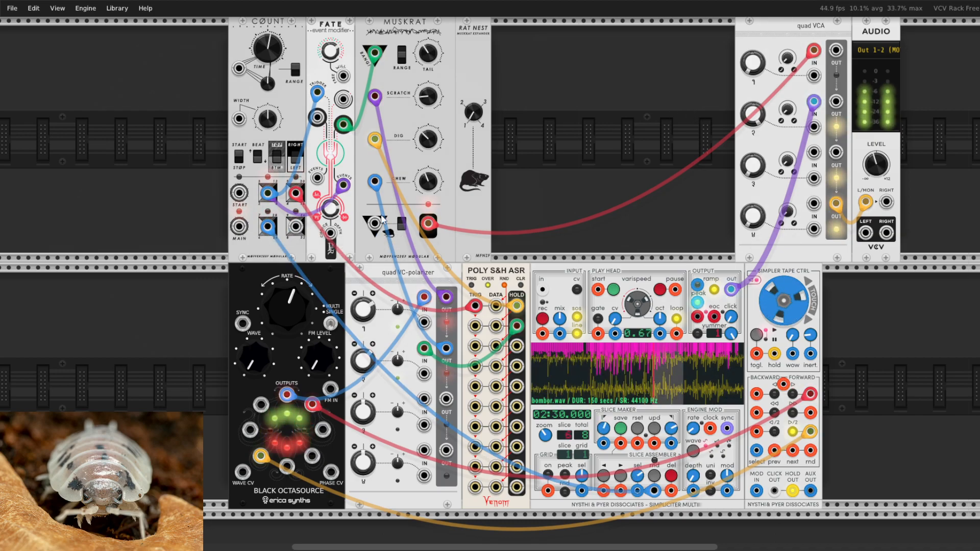
# Slightly lower the quad VCA's first channel and move both Fate cables from Count's Divided 1 output to the adjacent divided output
pyautogui.moveTo(753, 63); pyautogui.dragTo(752, 69)
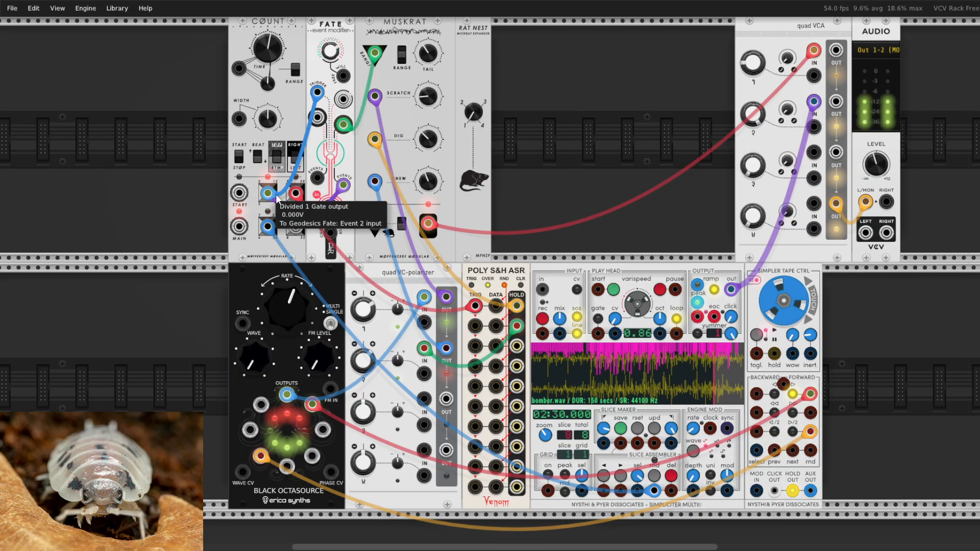
pyautogui.moveTo(267, 192); pyautogui.dragTo(296, 193)
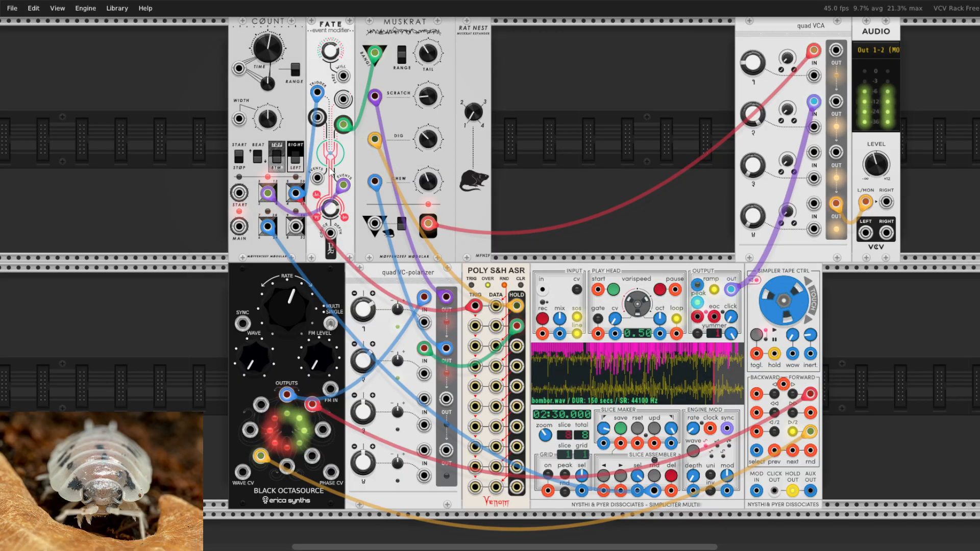
pyautogui.moveTo(268, 193); pyautogui.dragTo(296, 193)
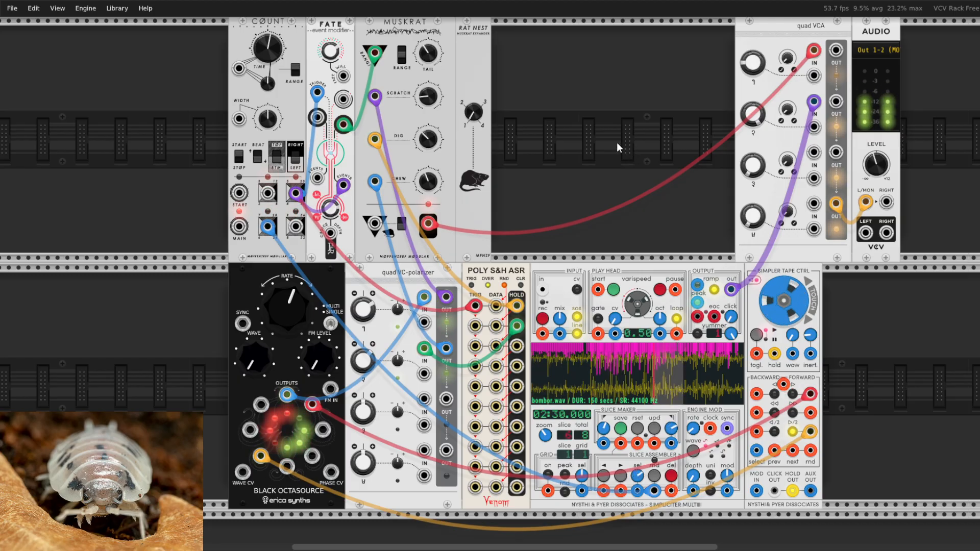
# Set Muskrat's Scratch to about 12% and add the Bastl Crust drum module beside Rat Nest
pyautogui.moveTo(431, 98); pyautogui.dragTo(431, 105)
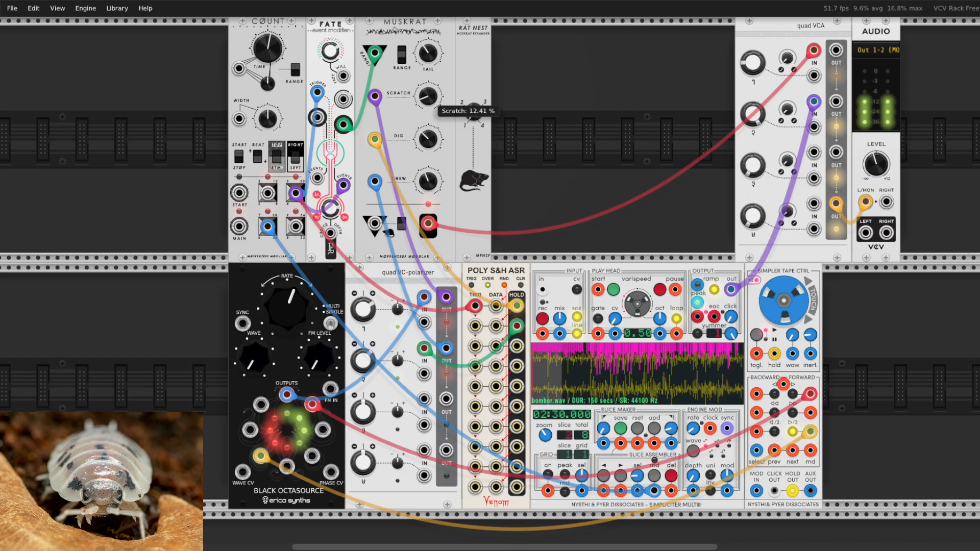
pyautogui.rightClick(170, 30)
pyautogui.write('drum')
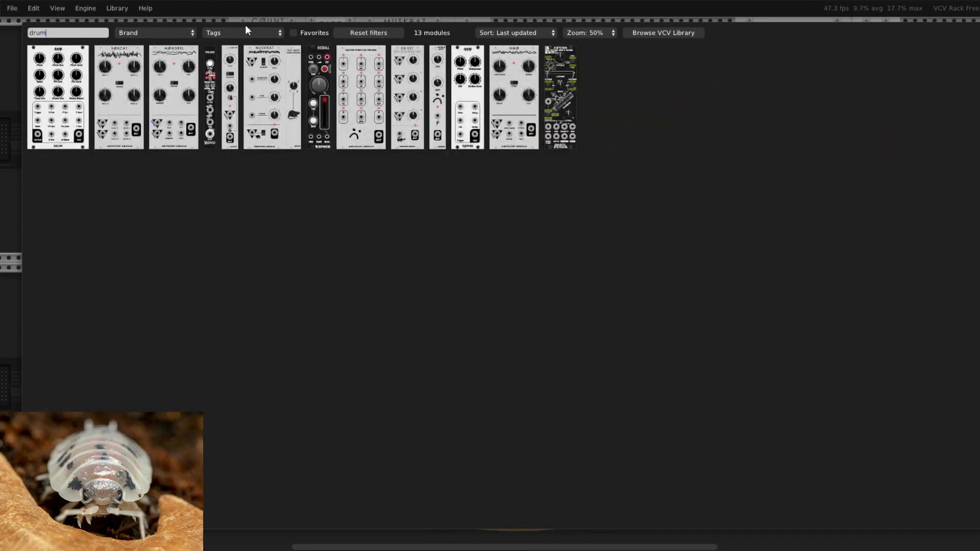
pyautogui.click(572, 61)
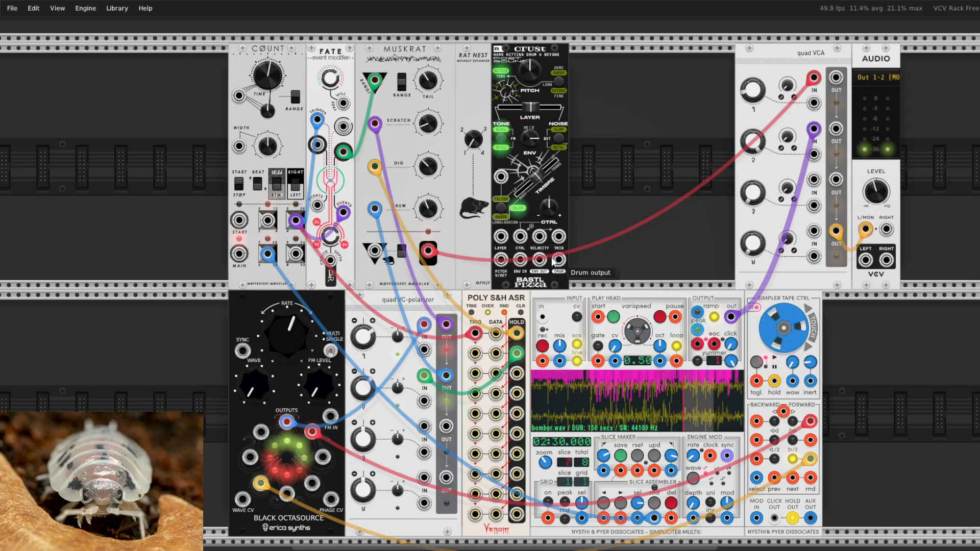
# Patch Crust's drum output to VCA channel 3, Count's Divided 4 gate to its trigger, and the S&H Hold 2 output to its Layer input
pyautogui.moveTo(560, 263); pyautogui.dragTo(814, 180)
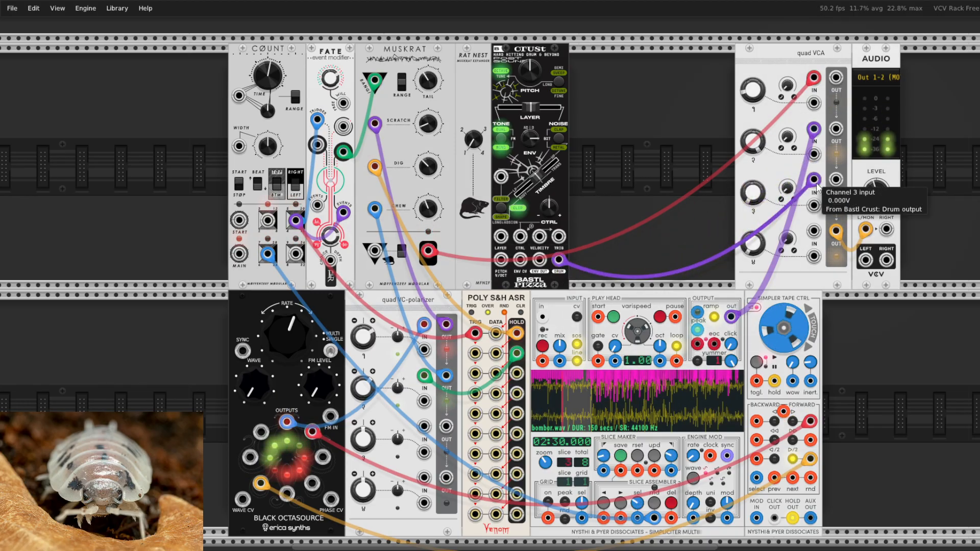
pyautogui.moveTo(296, 254); pyautogui.dragTo(559, 237)
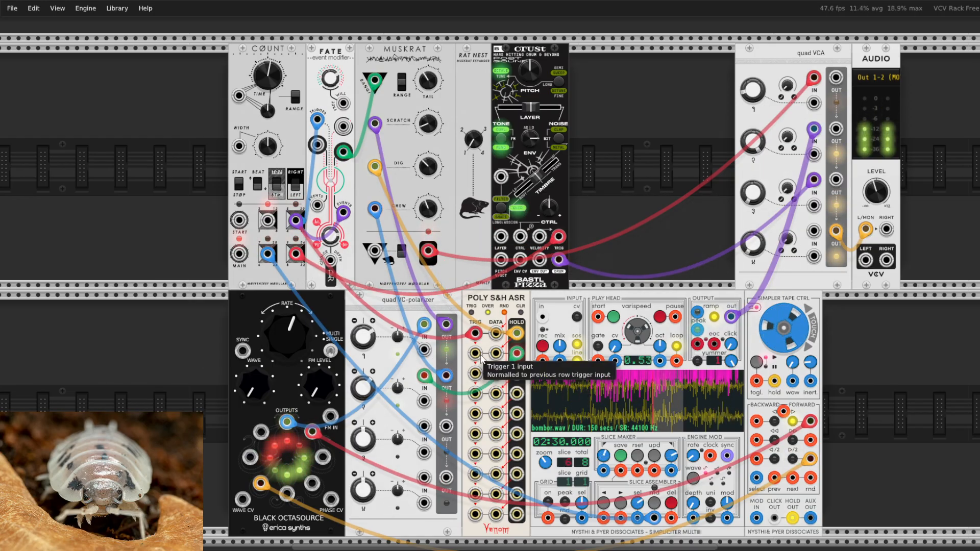
pyautogui.moveTo(517, 374); pyautogui.dragTo(502, 238)
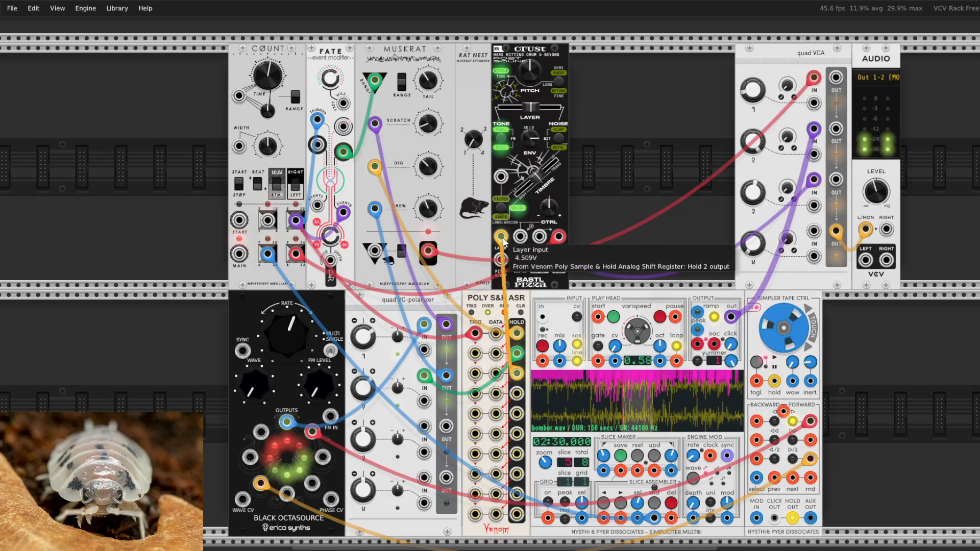
pyautogui.moveTo(531, 107); pyautogui.dragTo(527, 107)
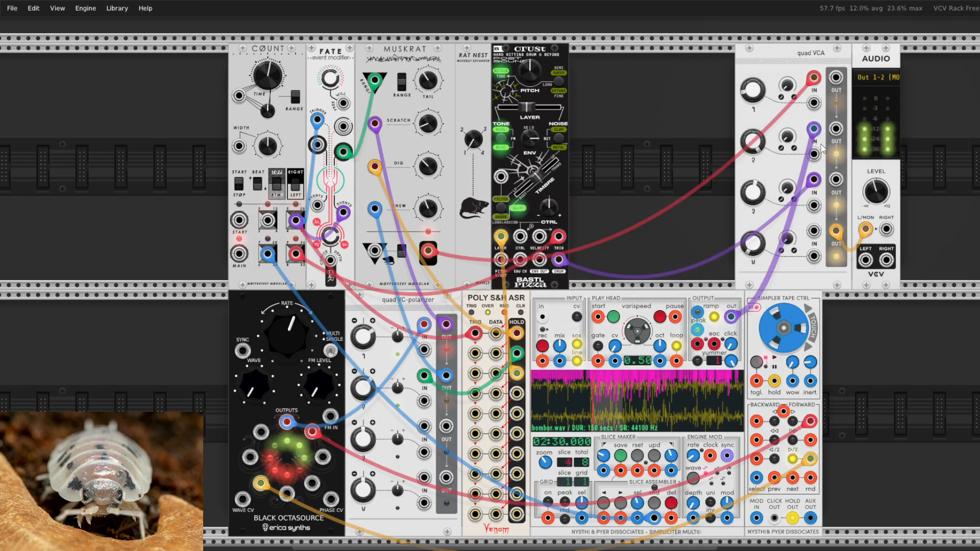
# Trim quad VCA channel 2 to about 4% and move Crust's trigger cable from Count to Fate's output directly below its trigger input
pyautogui.moveTo(764, 157); pyautogui.dragTo(765, 157)
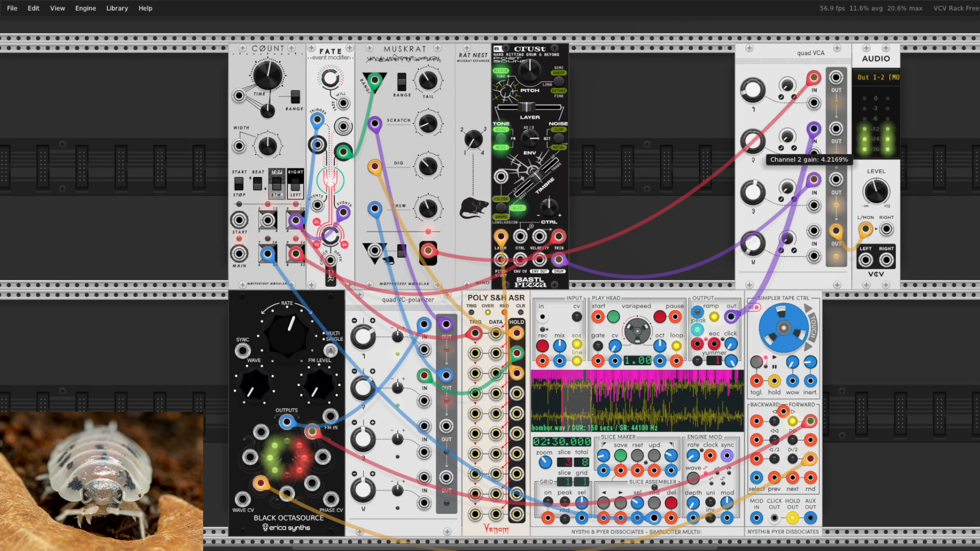
pyautogui.moveTo(750, 96); pyautogui.dragTo(750, 96)
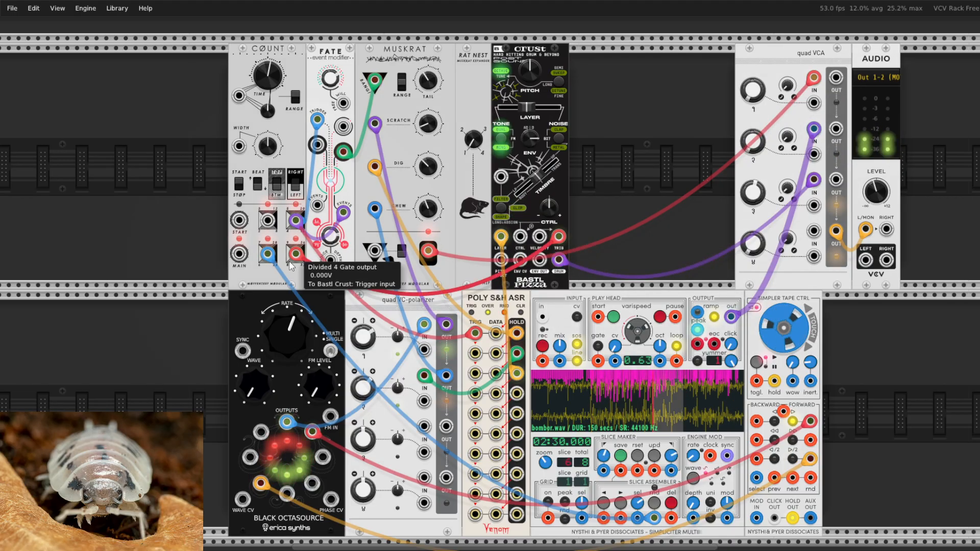
pyautogui.moveTo(295, 253); pyautogui.dragTo(317, 145)
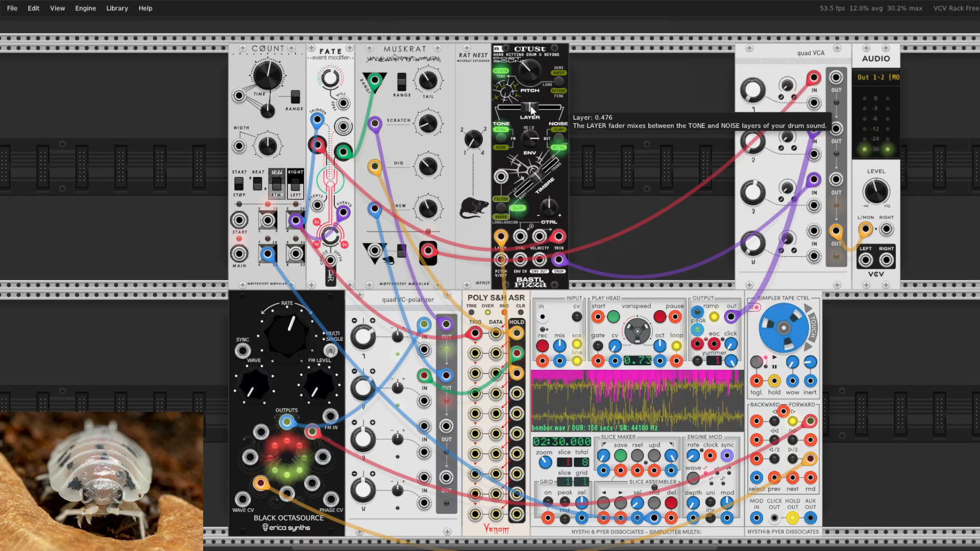
# Rebalance the quad VCA gains, with channel 3 at 70% and channel 1 at about 27%
pyautogui.moveTo(758, 146); pyautogui.dragTo(758, 92)
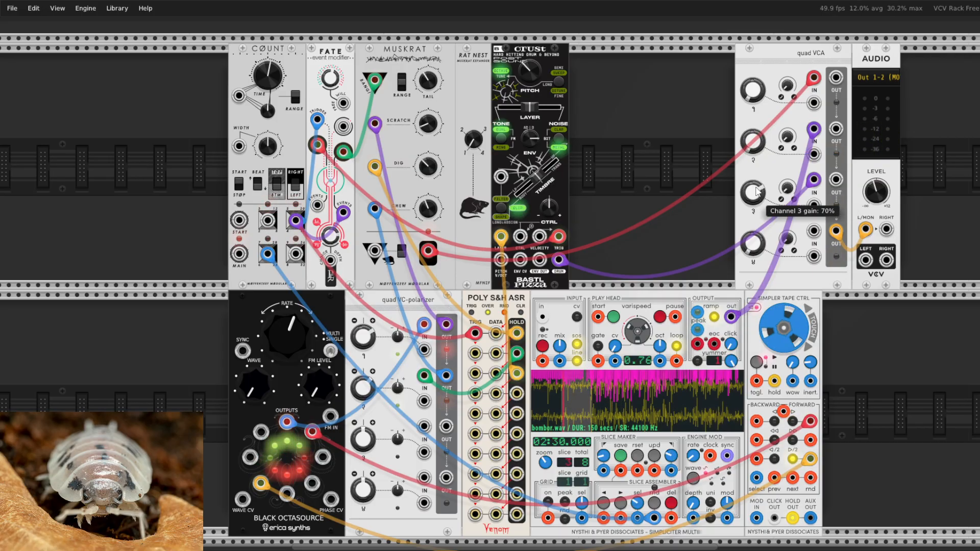
pyautogui.moveTo(746, 83); pyautogui.dragTo(746, 89)
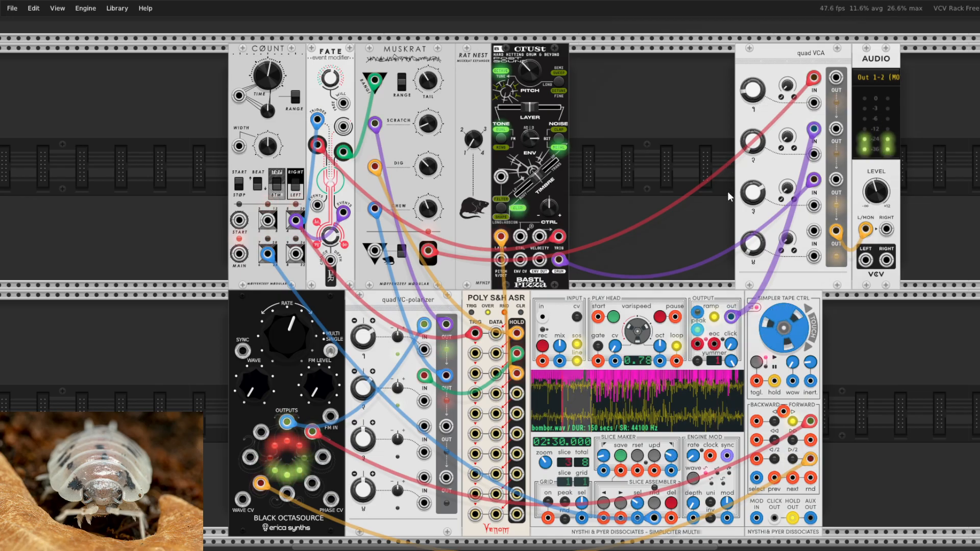
pyautogui.moveTo(753, 141); pyautogui.dragTo(761, 92)
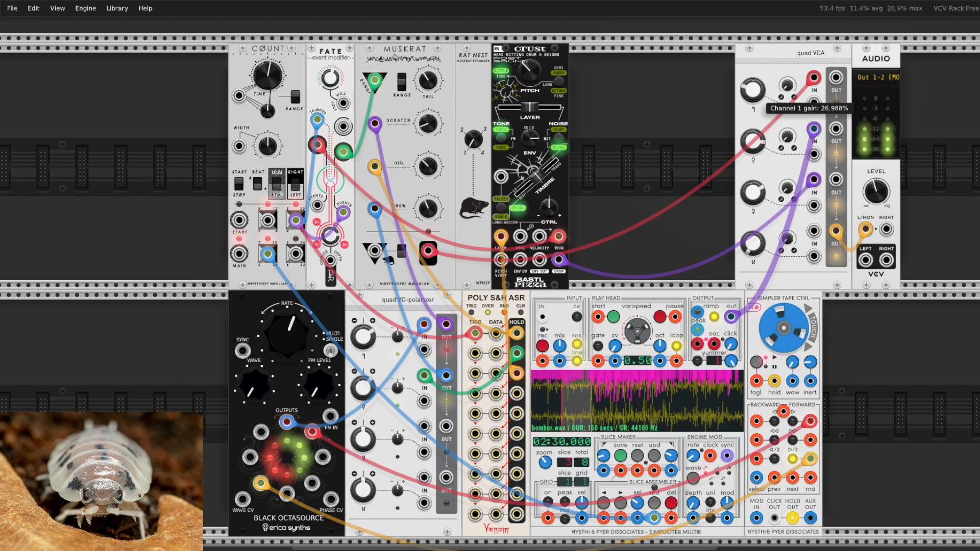
pyautogui.moveTo(761, 92); pyautogui.dragTo(760, 92)
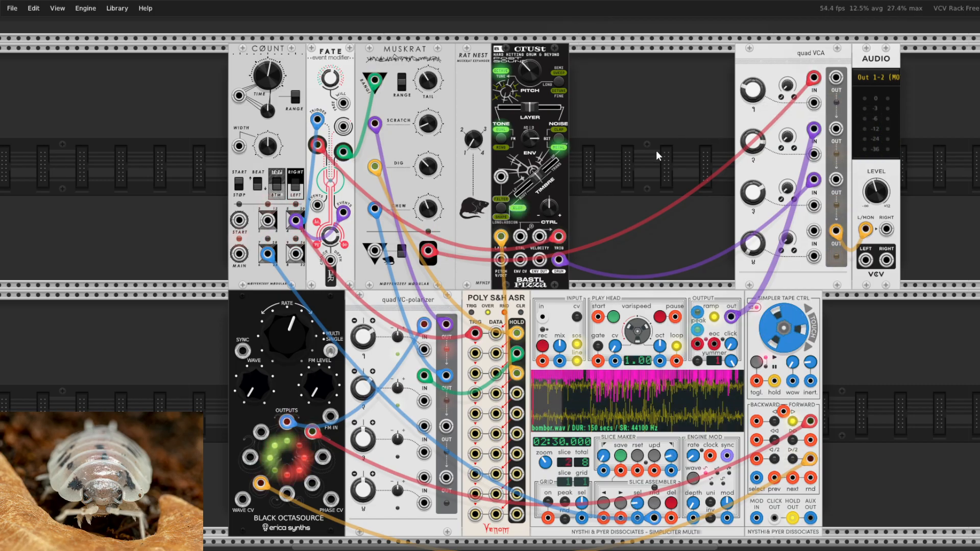
# Replace the current patch with an empty one containing only the Audio output module
pyautogui.moveTo(653, 137); pyautogui.dragTo(581, 124)
pyautogui.click(12, 9)
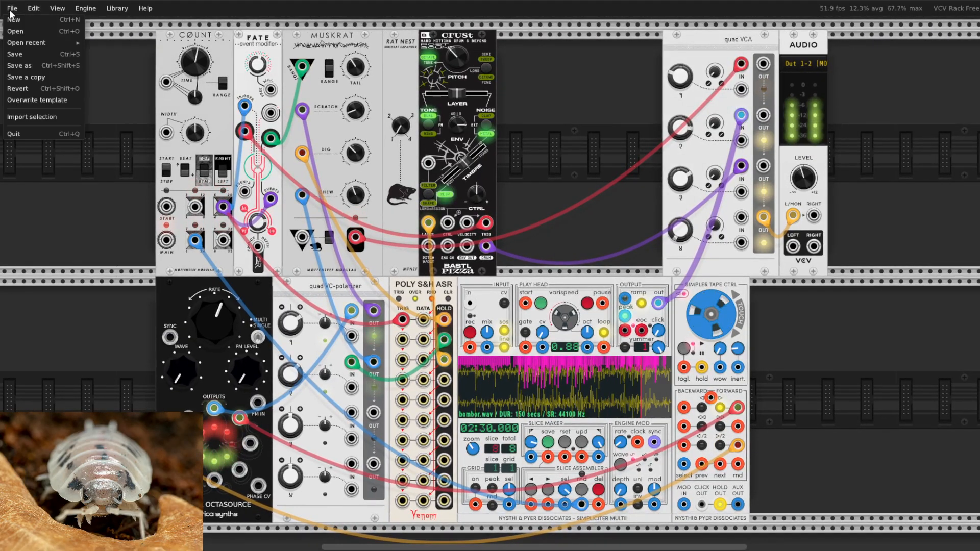
pyautogui.moveTo(66, 44)
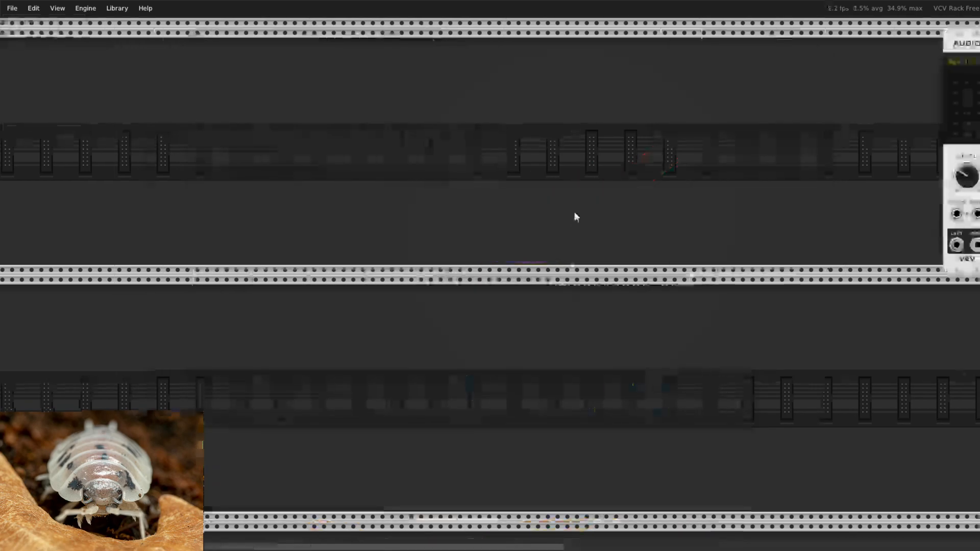
# Search the module library for vco and place a Black Wavetable VCO in the upper row of the empty rack
pyautogui.moveTo(617, 202); pyautogui.dragTo(534, 216)
pyautogui.rightClick(531, 213)
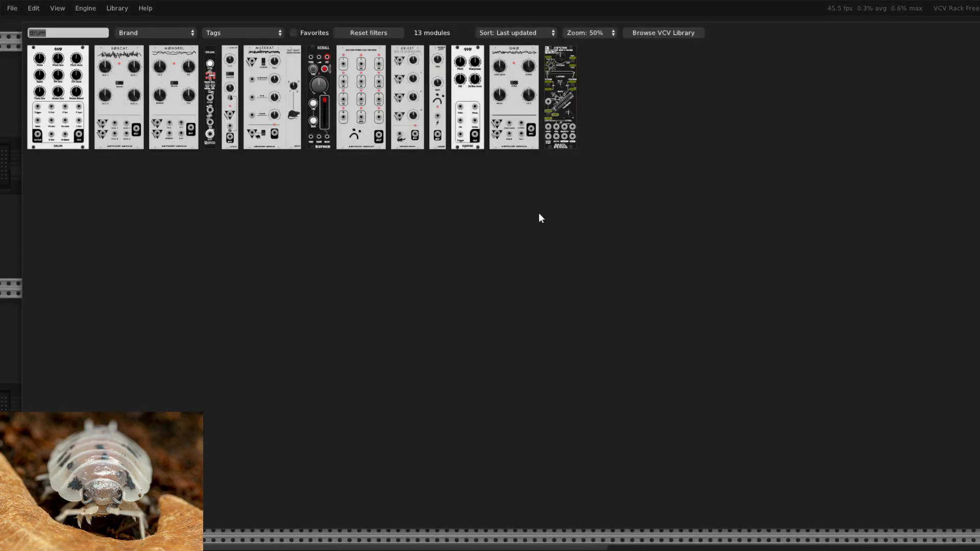
pyautogui.click(352, 37)
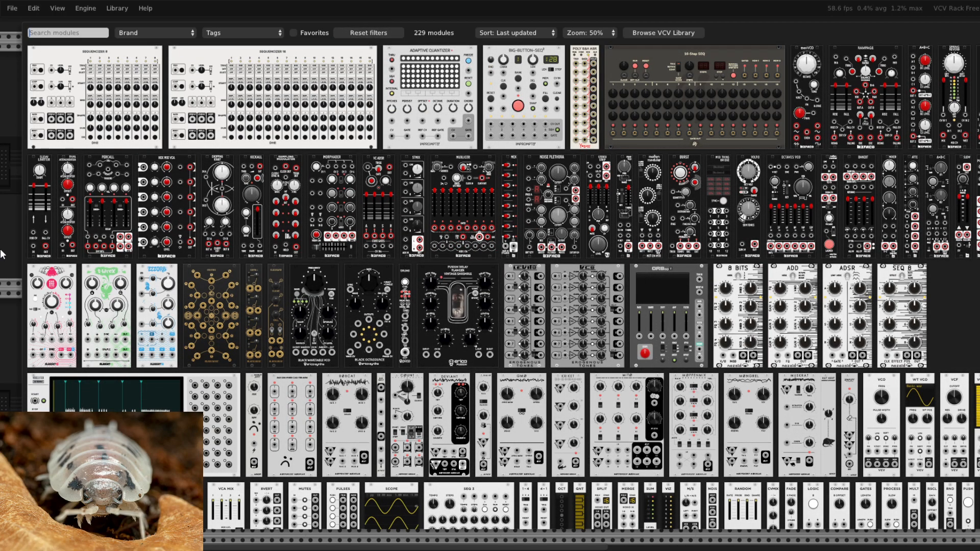
pyautogui.write('vco')
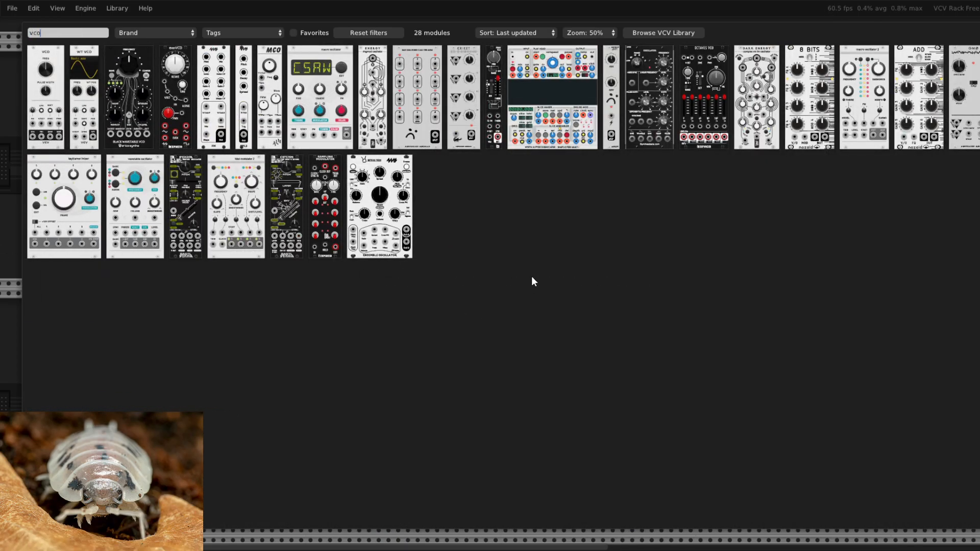
pyautogui.click(145, 60)
pyautogui.moveTo(572, 54); pyautogui.dragTo(250, 57)
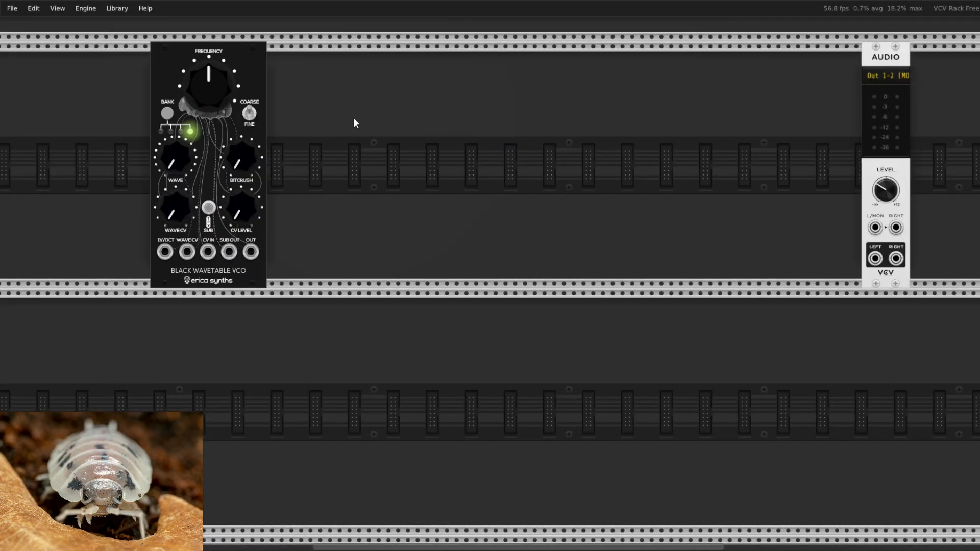
# Add a macro oscillator 2 module directly below the Black Wavetable VCO
pyautogui.rightClick(378, 146)
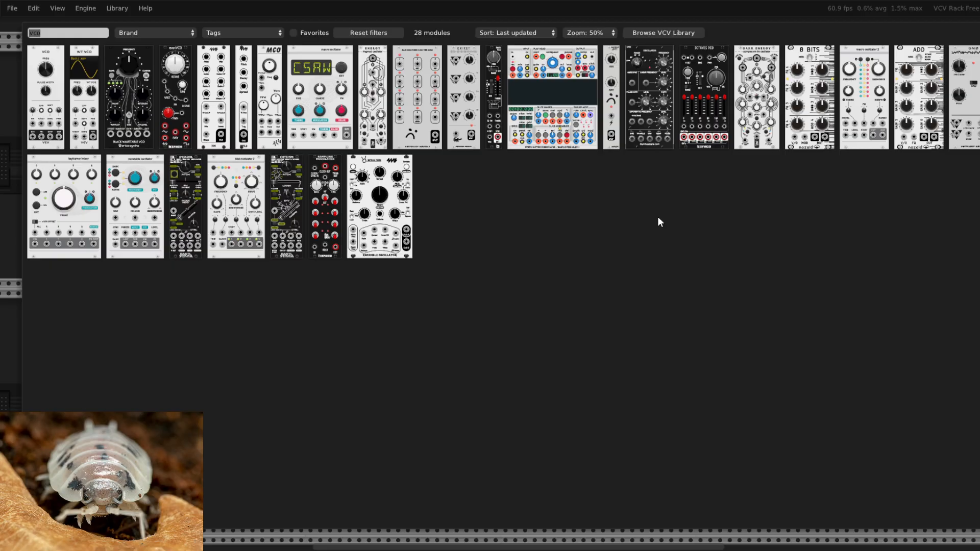
pyautogui.click(873, 135)
pyautogui.moveTo(442, 87); pyautogui.dragTo(276, 334)
# Search the module library for a mixer and place Tangle Quartet directly beside the Audio module
pyautogui.rightClick(563, 232)
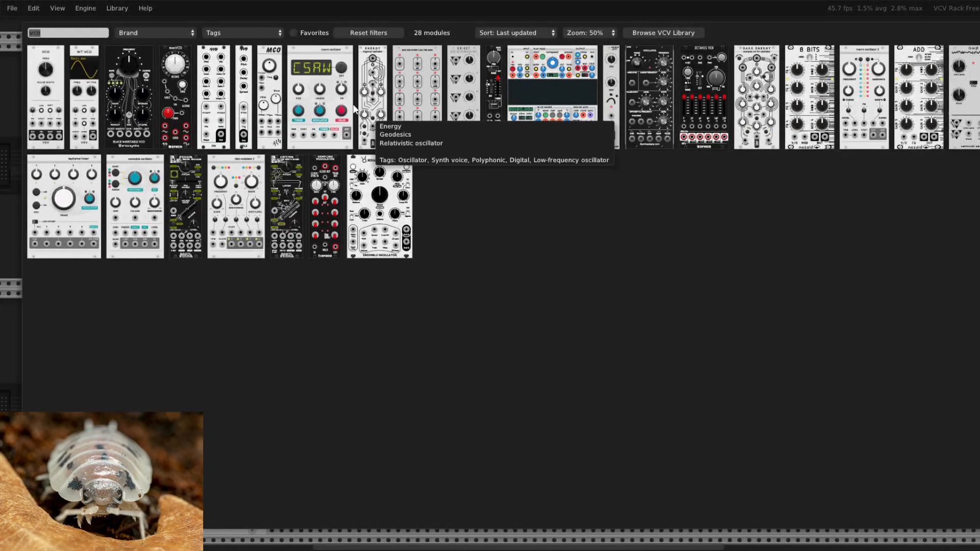
pyautogui.click(363, 32)
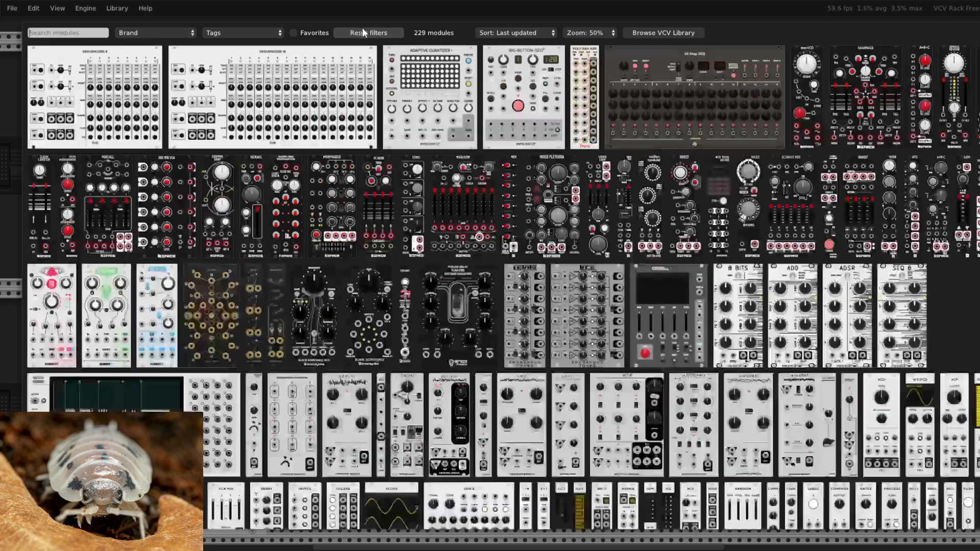
pyautogui.write('mixe')
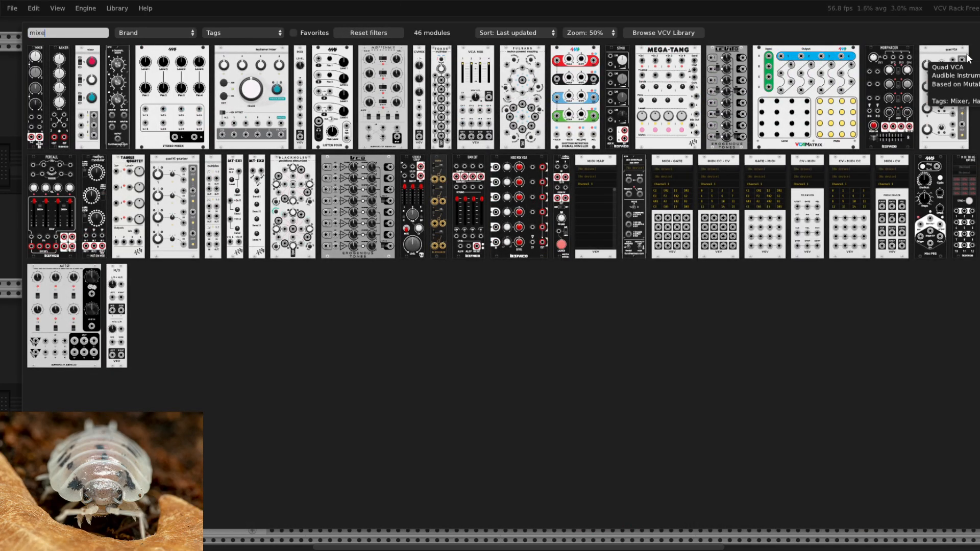
pyautogui.moveTo(134, 160); pyautogui.dragTo(835, 49)
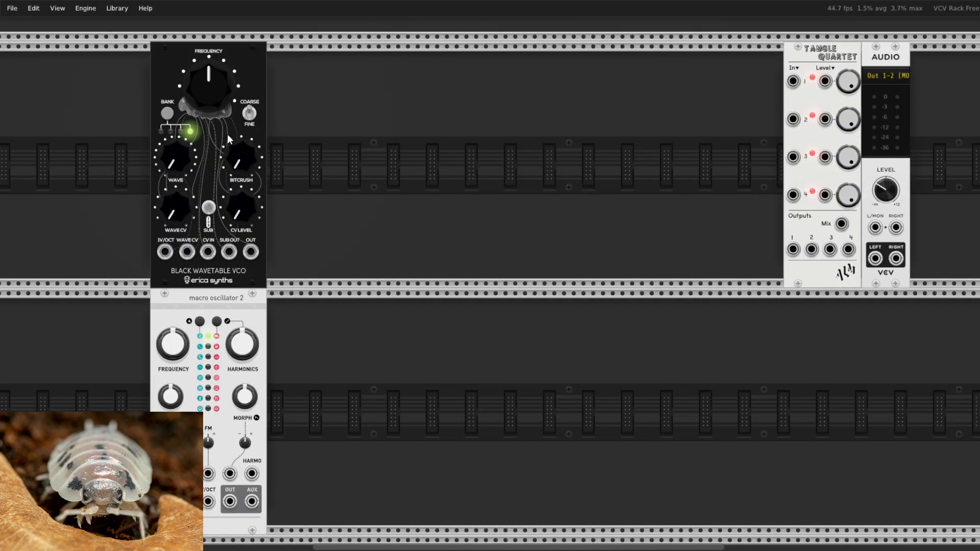
# Patch the Black Wavetable VCO output into Tangle Quartet input 1 and the Mix output into the Audio module's L/MON input
pyautogui.rightClick(571, 222)
pyautogui.press('Escape')
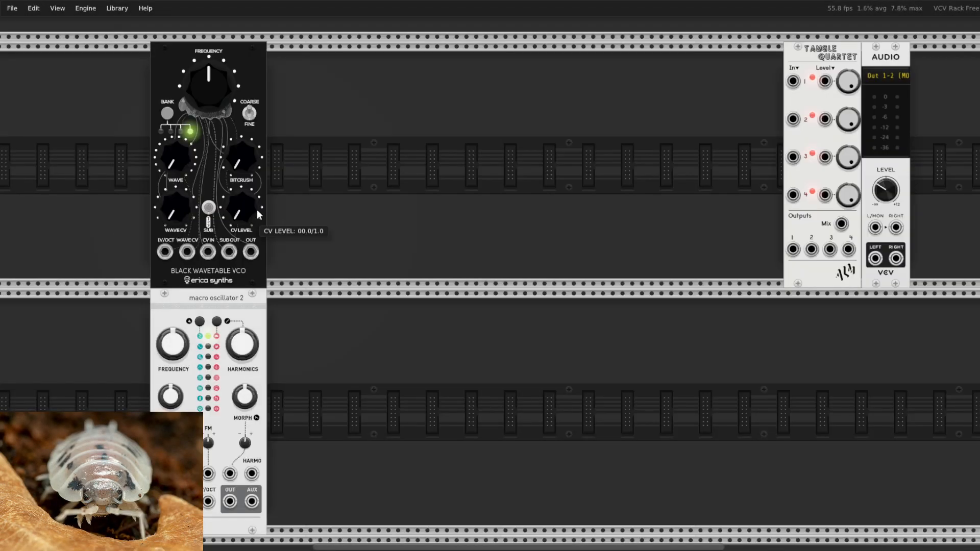
pyautogui.moveTo(251, 251); pyautogui.dragTo(793, 81)
pyautogui.moveTo(841, 224); pyautogui.dragTo(875, 227)
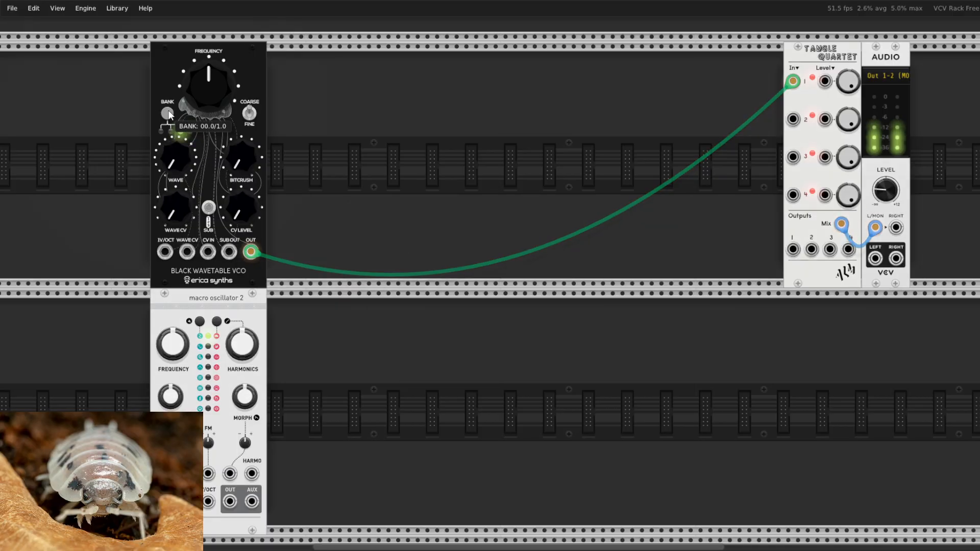
# Audition two successive Black Wavetable VCO banks, sweeping Wave to about 9.3 and about 8.6
pyautogui.moveTo(175, 159); pyautogui.dragTo(176, 152)
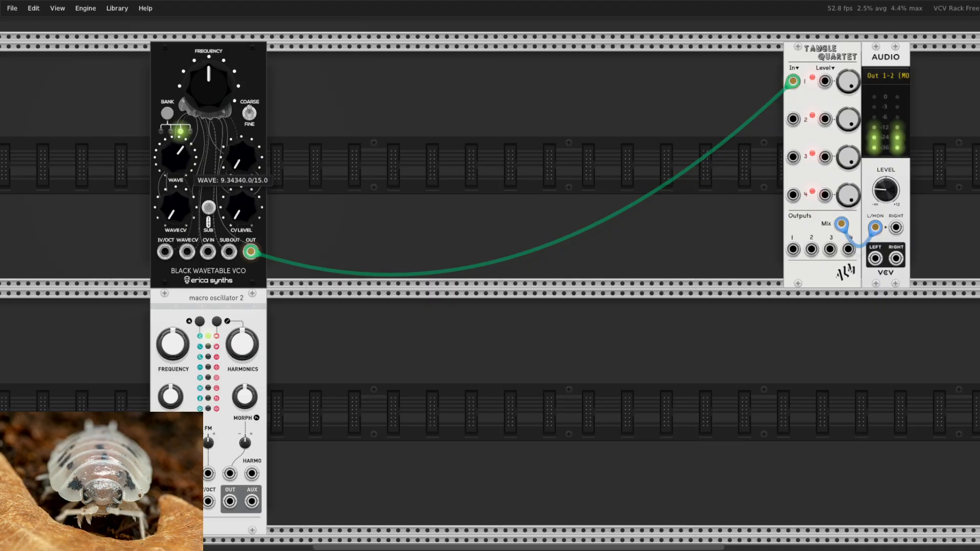
pyautogui.moveTo(160, 149); pyautogui.dragTo(178, 88)
pyautogui.moveTo(172, 148); pyautogui.dragTo(165, 102)
pyautogui.moveTo(179, 164)
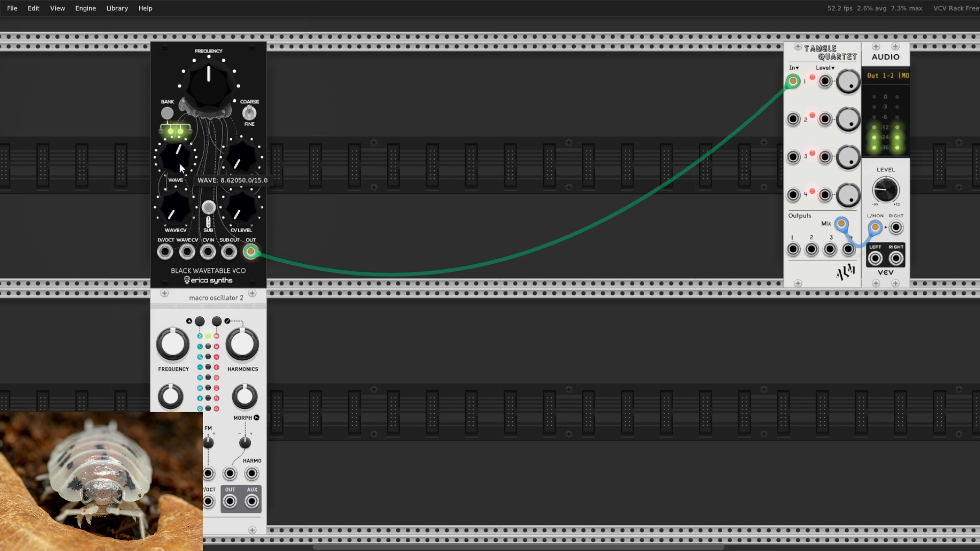
# Switch the Black Wavetable VCO to the following bank, sweep its waves, and settle Wave at about 7.4
pyautogui.moveTo(176, 159); pyautogui.dragTo(177, 199)
pyautogui.click(168, 111)
pyautogui.moveTo(175, 157); pyautogui.dragTo(175, 117)
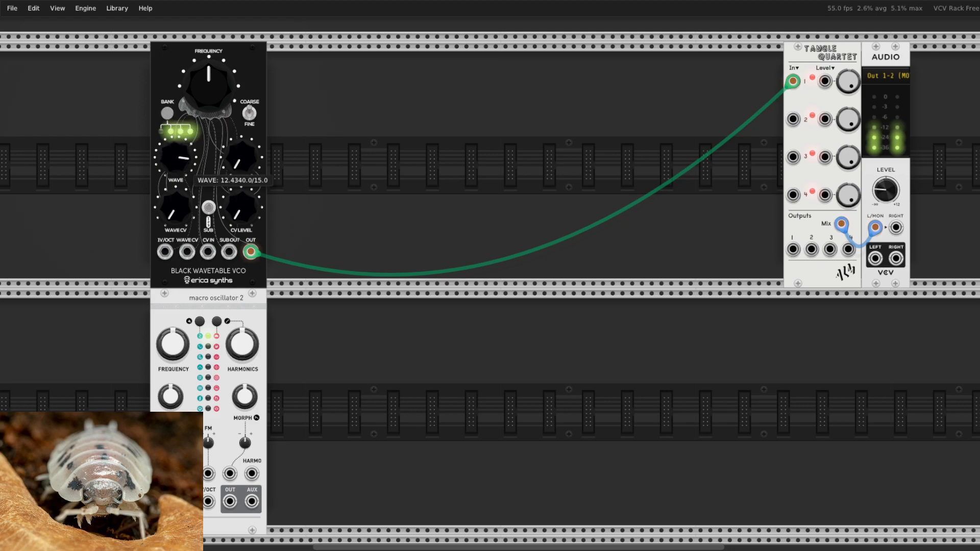
pyautogui.moveTo(176, 153); pyautogui.dragTo(175, 162)
pyautogui.rightClick(507, 308)
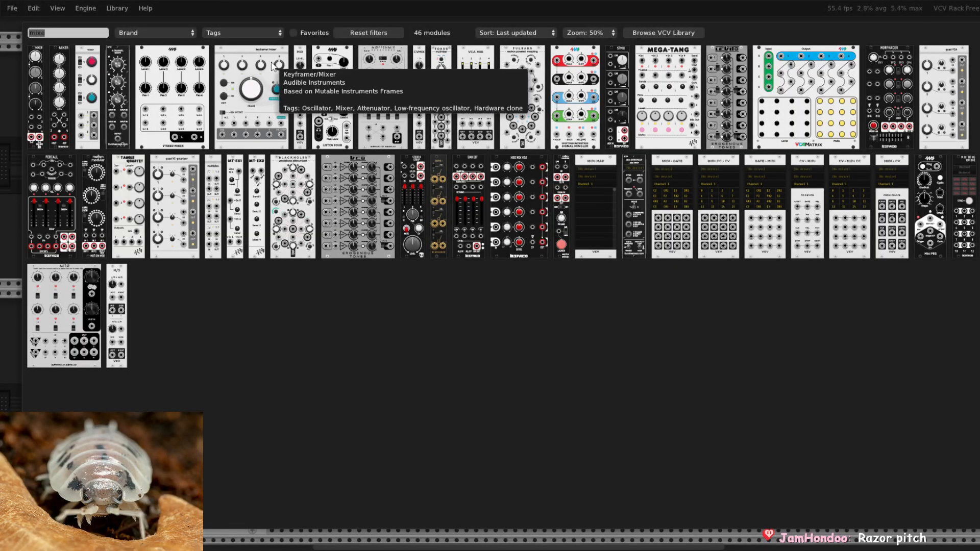
pyautogui.press('Escape')
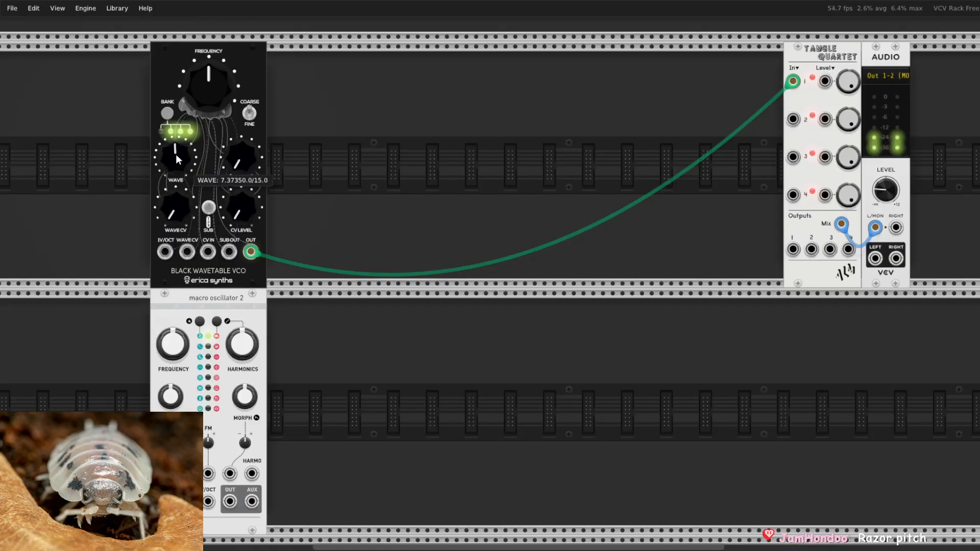
# Sweep the Black Wavetable VCO's Wave knob in small moves around its middle setting
pyautogui.moveTo(175, 158); pyautogui.dragTo(175, 165)
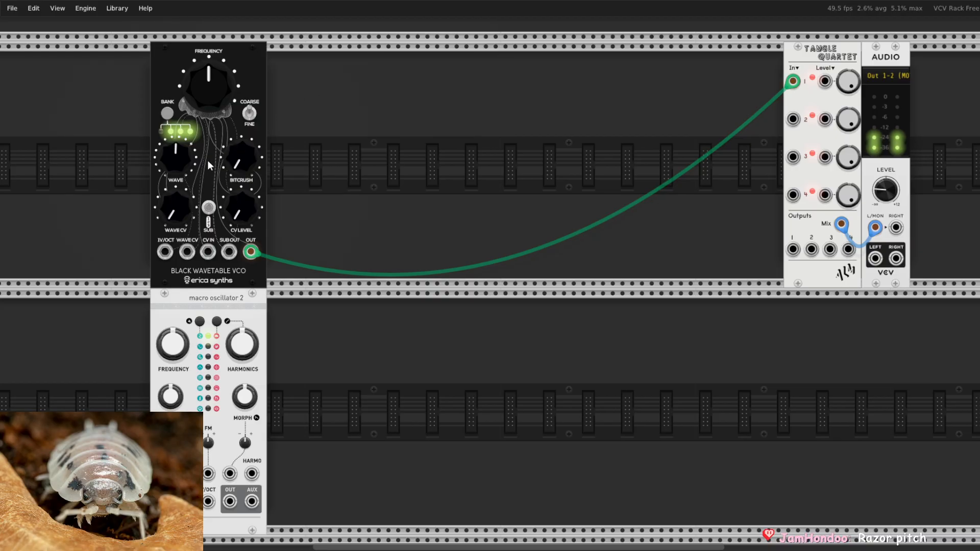
pyautogui.moveTo(178, 165)
pyautogui.moveTo(178, 164)
pyautogui.mouseDown()
pyautogui.moveTo(178, 207)
pyautogui.moveTo(178, 149)
pyautogui.mouseUp()
# Search the module browser for "lfo" and add Black Octasource directly beside the Black Wavetable VCO
pyautogui.rightClick(293, 274)
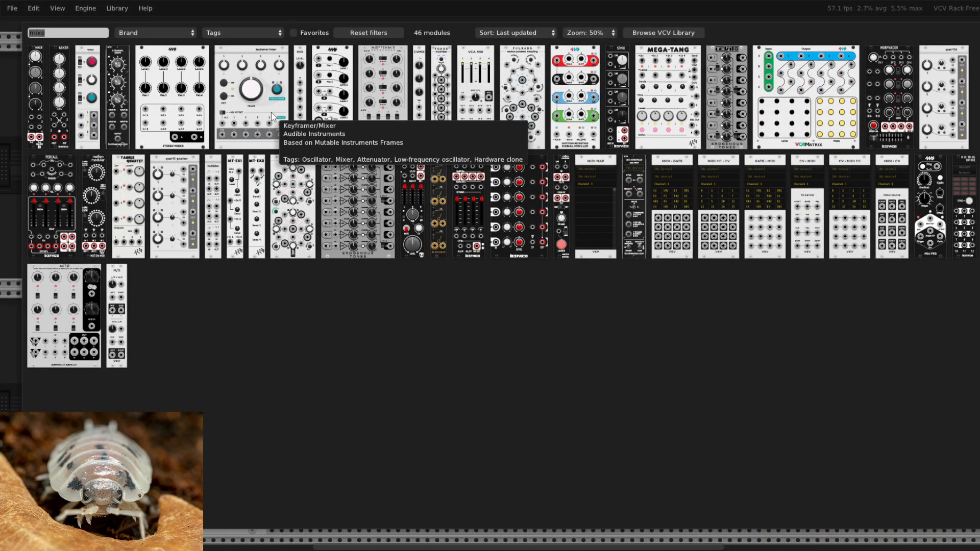
pyautogui.press('BackSpace')
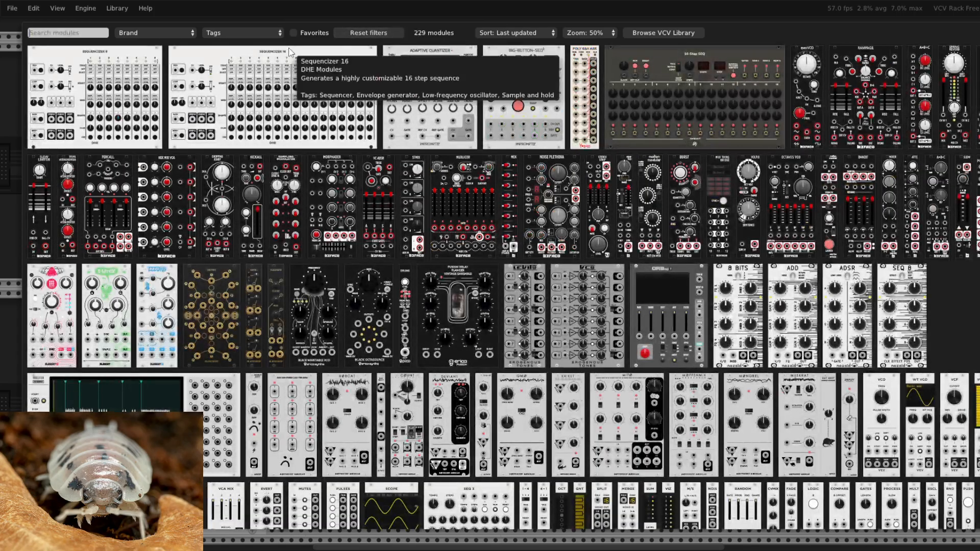
pyautogui.write('lfo')
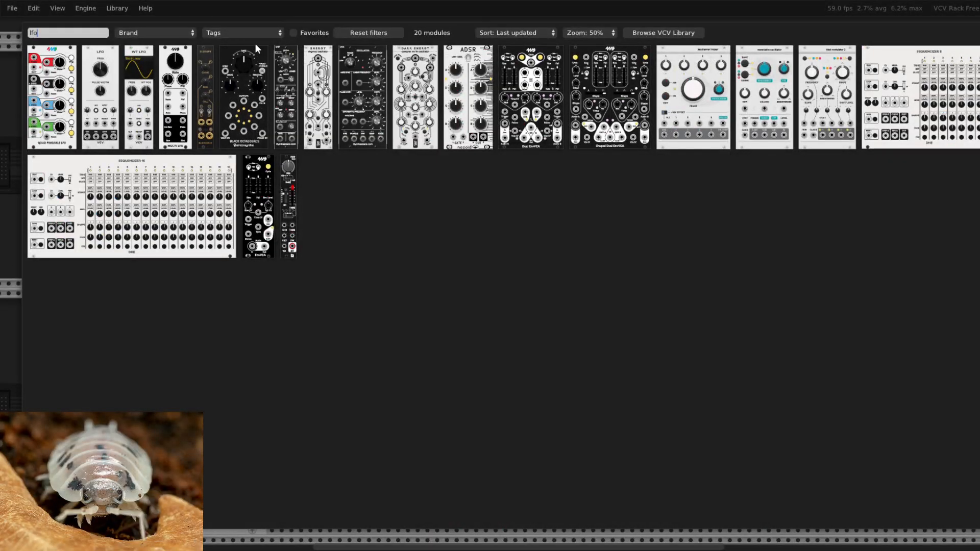
pyautogui.click(252, 60)
pyautogui.moveTo(358, 213); pyautogui.dragTo(299, 213)
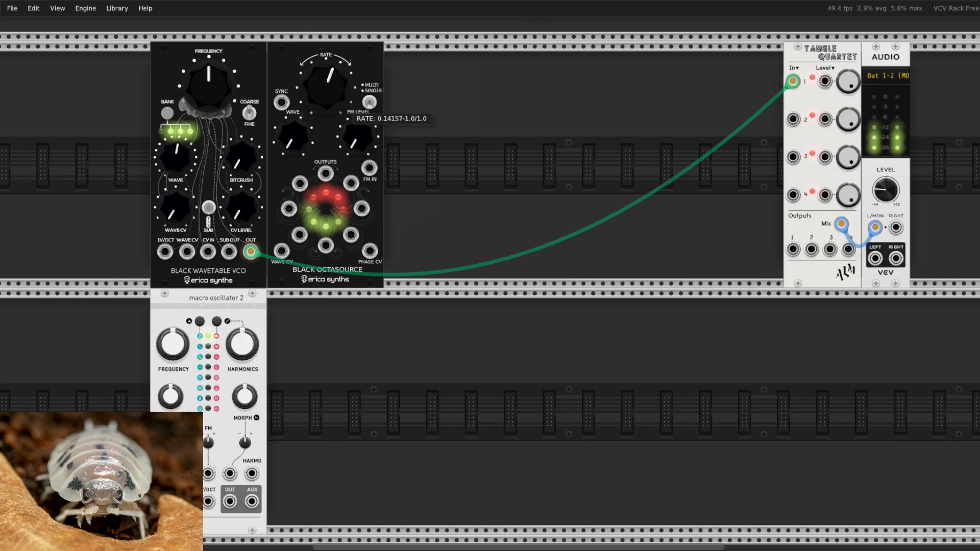
# Patch Black Octasource's upper-left output into the VCO's Wave CV, slow its Rate slightly, and lower the VCO Frequency to about 2.6
pyautogui.moveTo(299, 182); pyautogui.dragTo(187, 251)
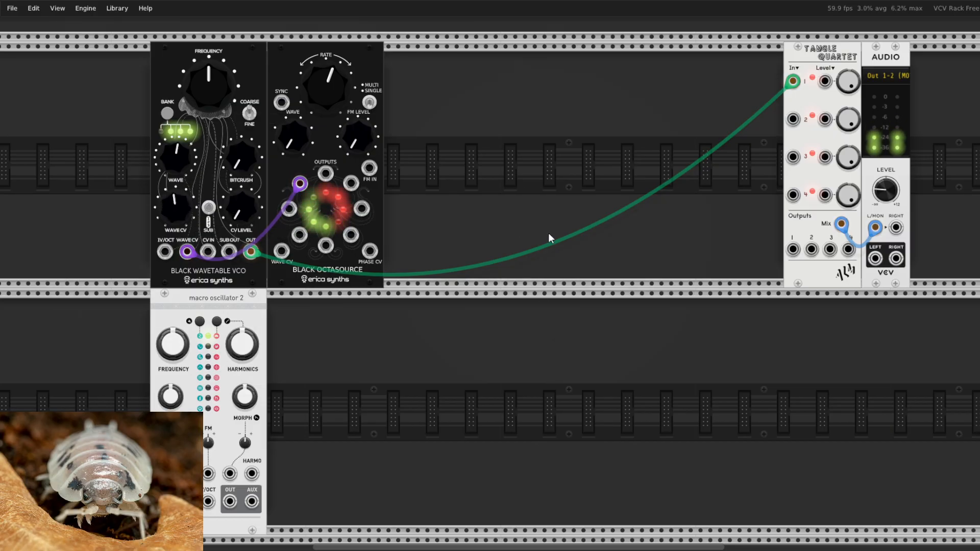
pyautogui.moveTo(327, 84); pyautogui.dragTo(326, 90)
pyautogui.moveTo(208, 77); pyautogui.dragTo(208, 91)
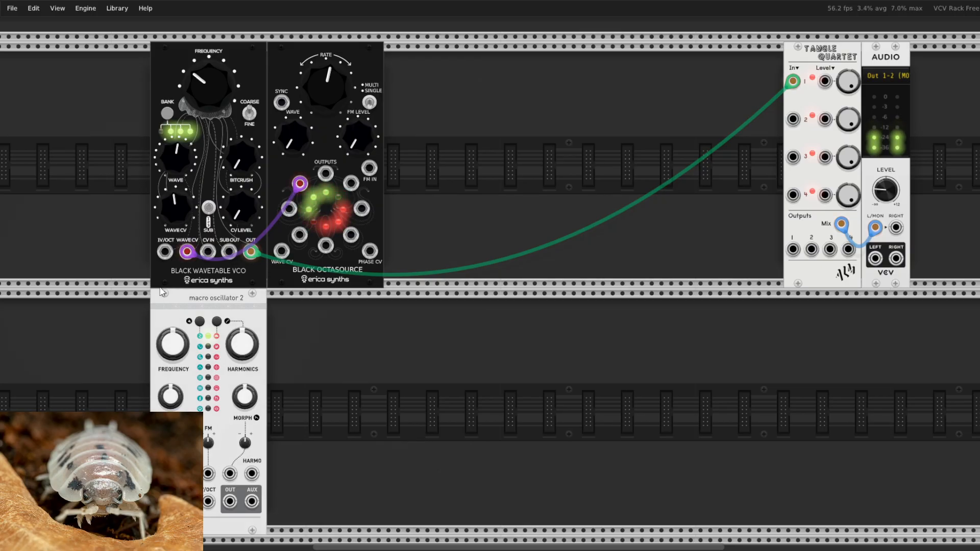
# Patch macro oscillator 2's OUT into Tangle Quartet input 2 and lower its Frequency to about -22.8 semitones
pyautogui.moveTo(252, 500); pyautogui.dragTo(792, 119)
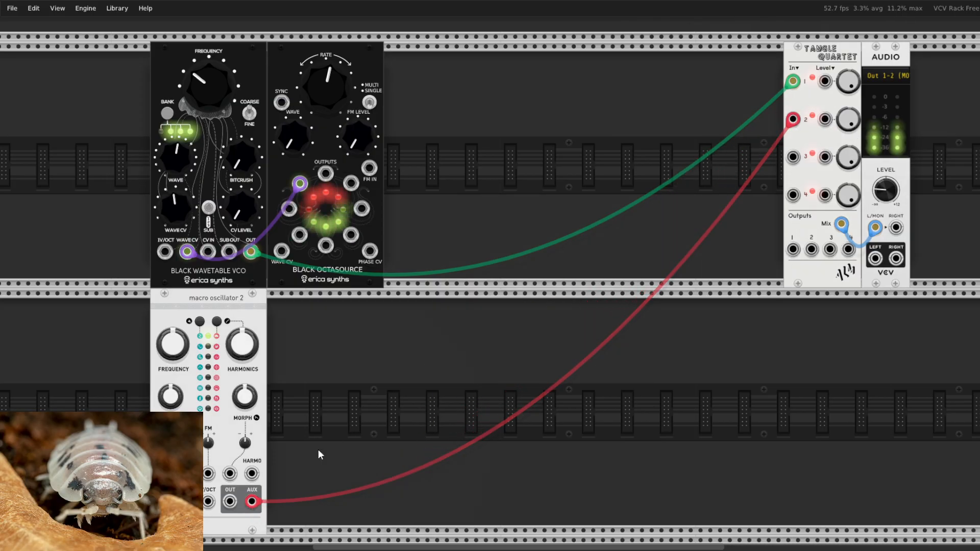
pyautogui.moveTo(252, 500); pyautogui.dragTo(229, 501)
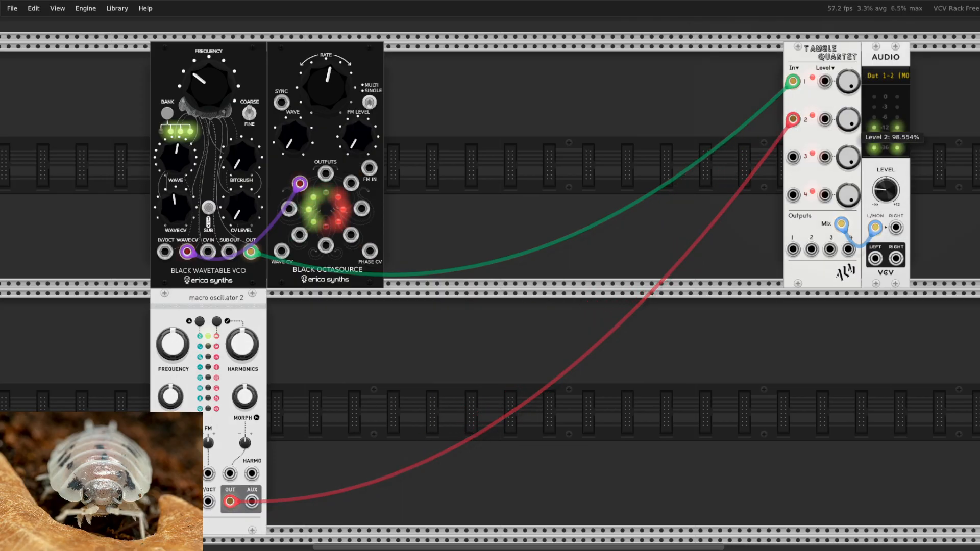
pyautogui.moveTo(157, 349); pyautogui.dragTo(158, 356)
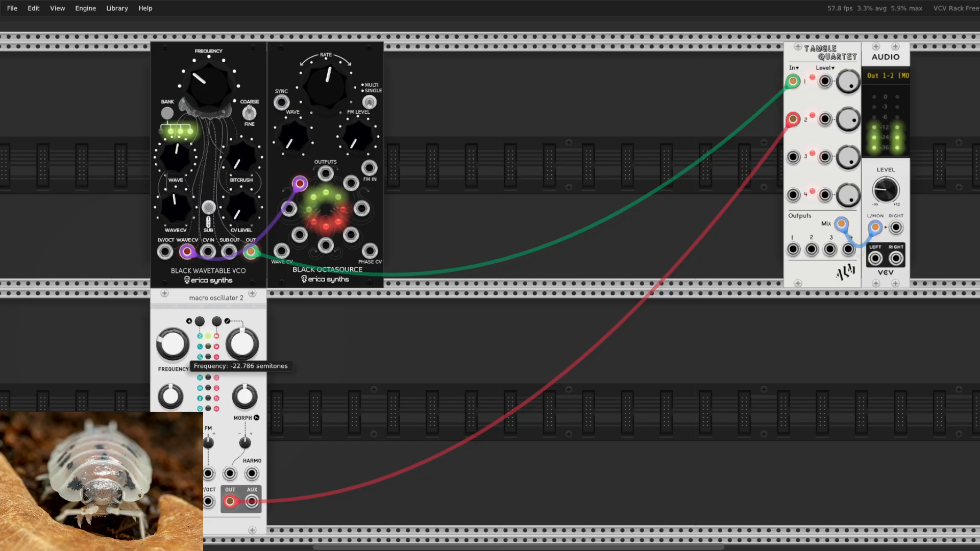
# Retune macro oscillator 2 to about -19 semitones while adjusting Harmonics, and balance the mix with Tangle Quartet Level 2 at about 83.5%
pyautogui.moveTo(157, 356); pyautogui.dragTo(157, 358)
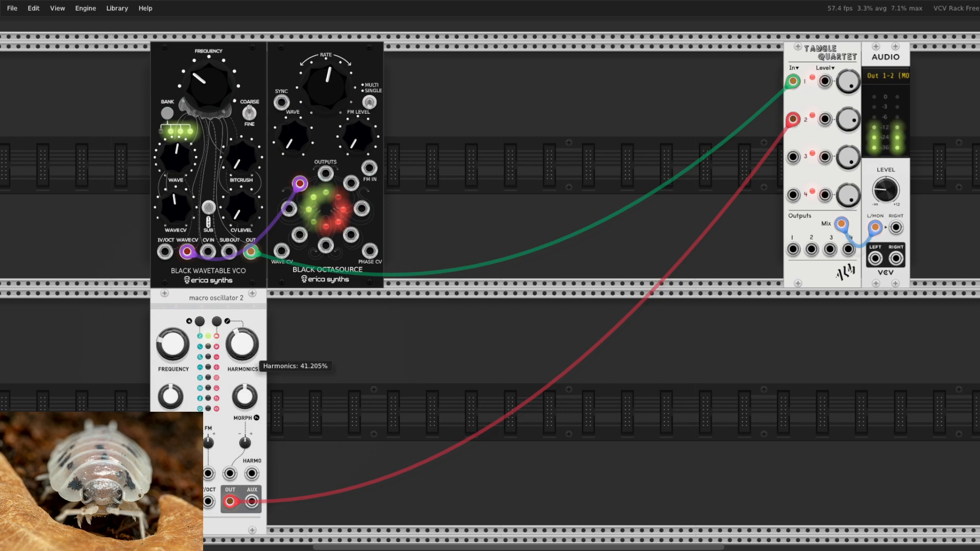
pyautogui.moveTo(173, 347); pyautogui.dragTo(174, 350)
pyautogui.moveTo(243, 344); pyautogui.dragTo(243, 343)
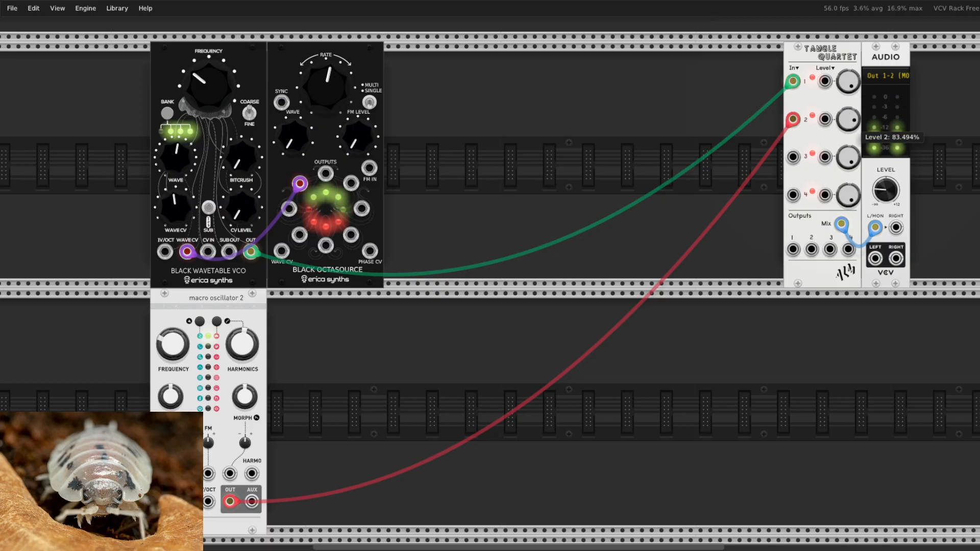
pyautogui.moveTo(183, 356); pyautogui.dragTo(183, 354)
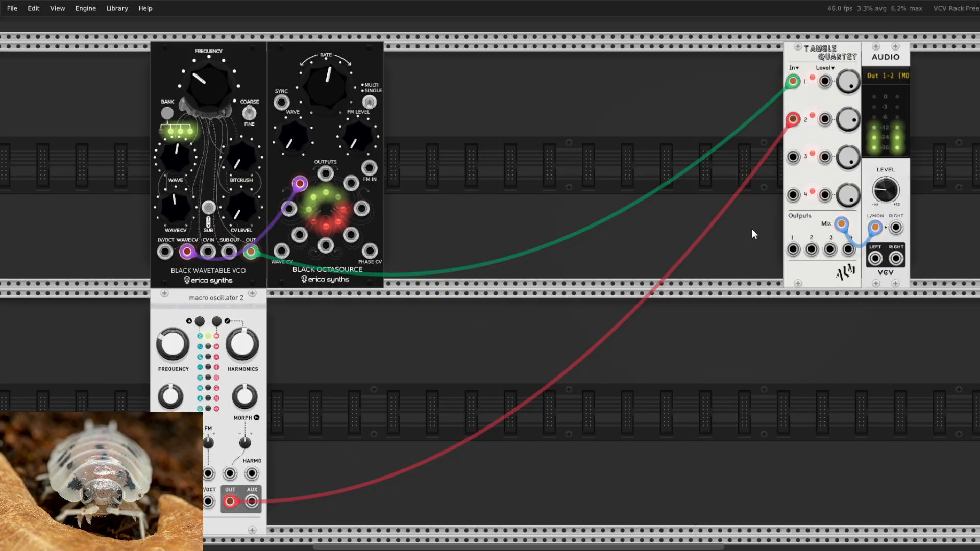
pyautogui.moveTo(886, 193); pyautogui.dragTo(886, 192)
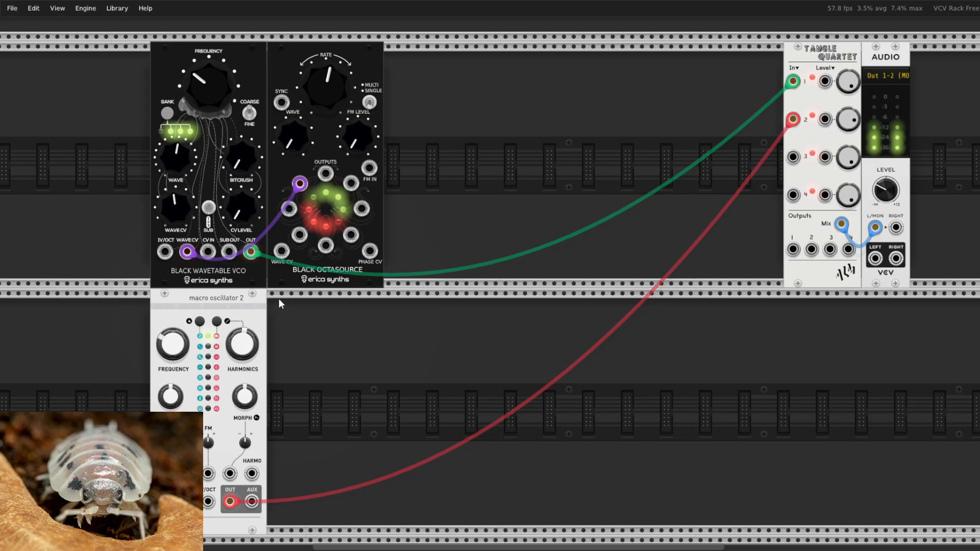
# Fine-tune macro oscillator 2's Frequency against the wavetable oscillator and bring Harmonics to about 71.6%
pyautogui.moveTo(184, 343)
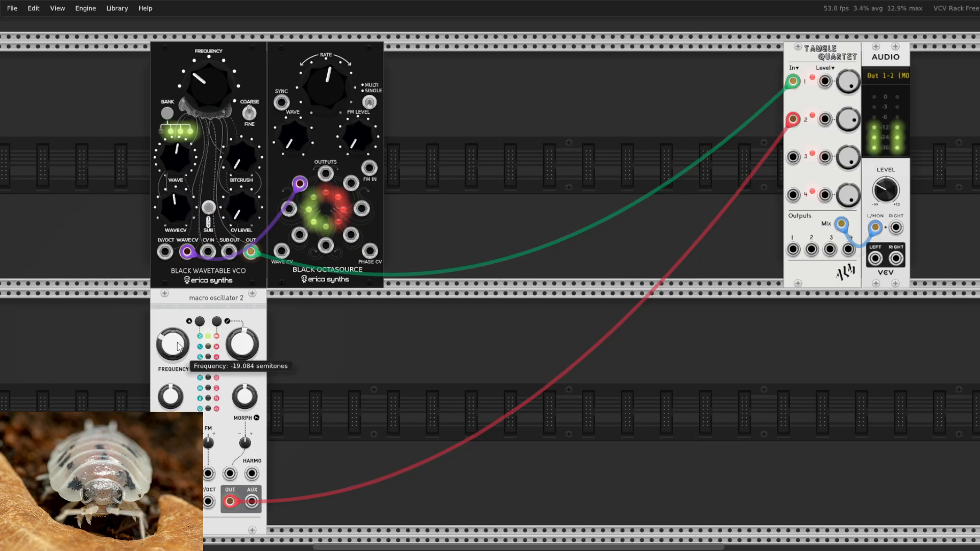
pyautogui.moveTo(179, 347); pyautogui.dragTo(179, 337)
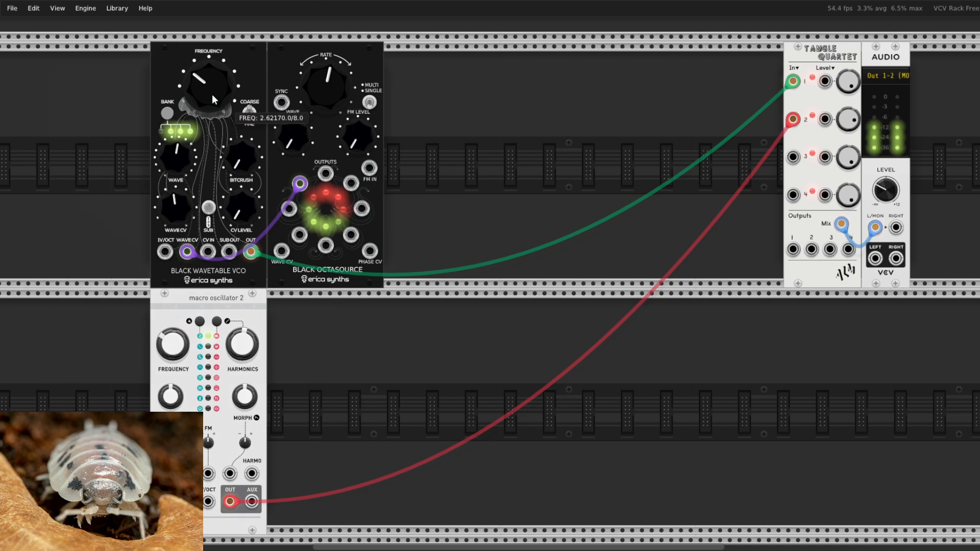
pyautogui.moveTo(241, 355)
pyautogui.moveTo(240, 355); pyautogui.dragTo(241, 354)
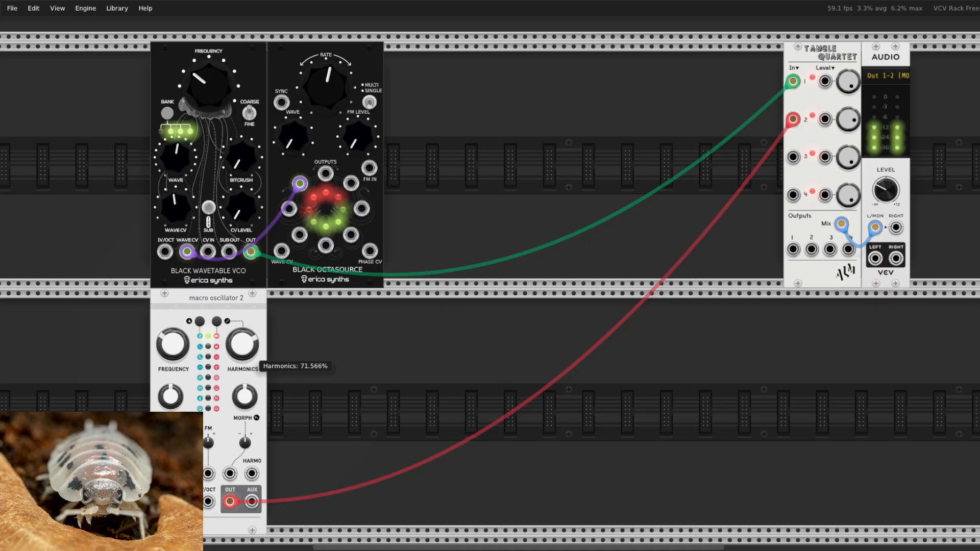
pyautogui.moveTo(241, 354); pyautogui.dragTo(241, 354)
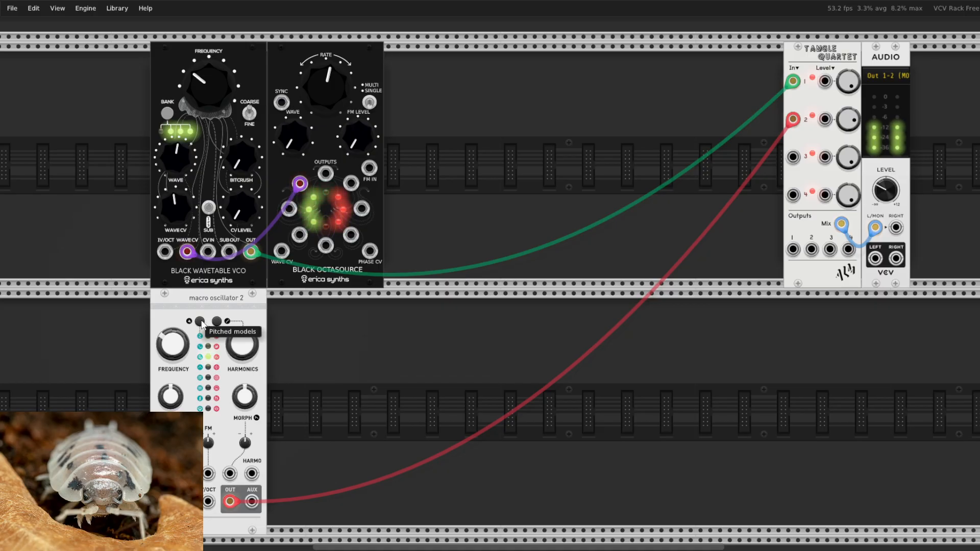
# Step macro oscillator 2 to its eighth pitched model, set Harmonics to about 76%, and trim Timbre and Tangle Quartet Level 1
pyautogui.click(200, 323)
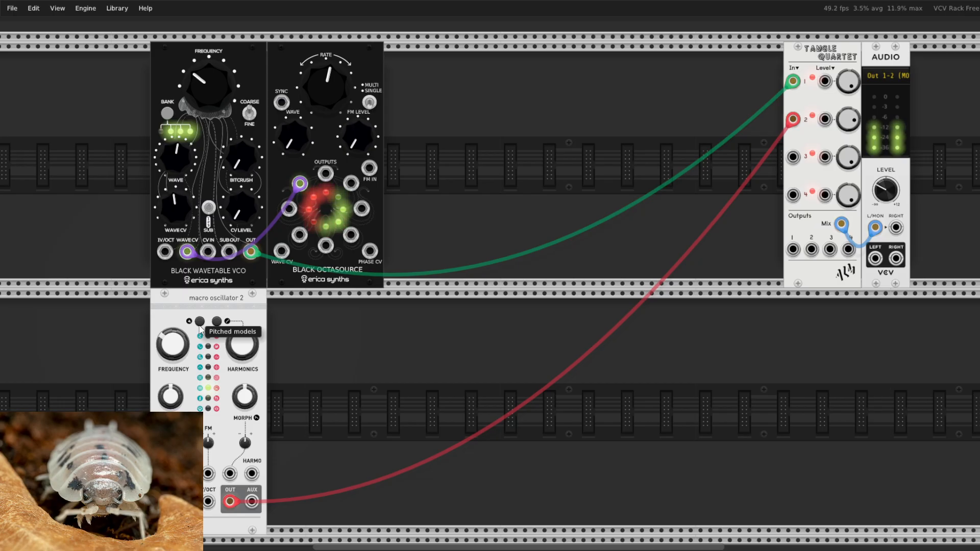
pyautogui.click(200, 324)
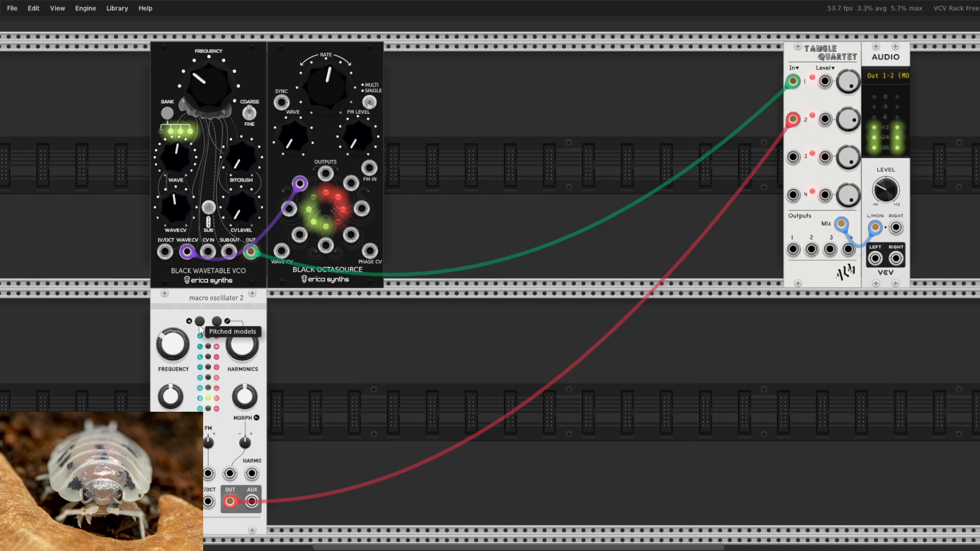
pyautogui.moveTo(248, 356)
pyautogui.moveTo(248, 356)
pyautogui.mouseDown()
pyautogui.moveTo(248, 332)
pyautogui.moveTo(248, 366)
pyautogui.moveTo(248, 346)
pyautogui.mouseUp()
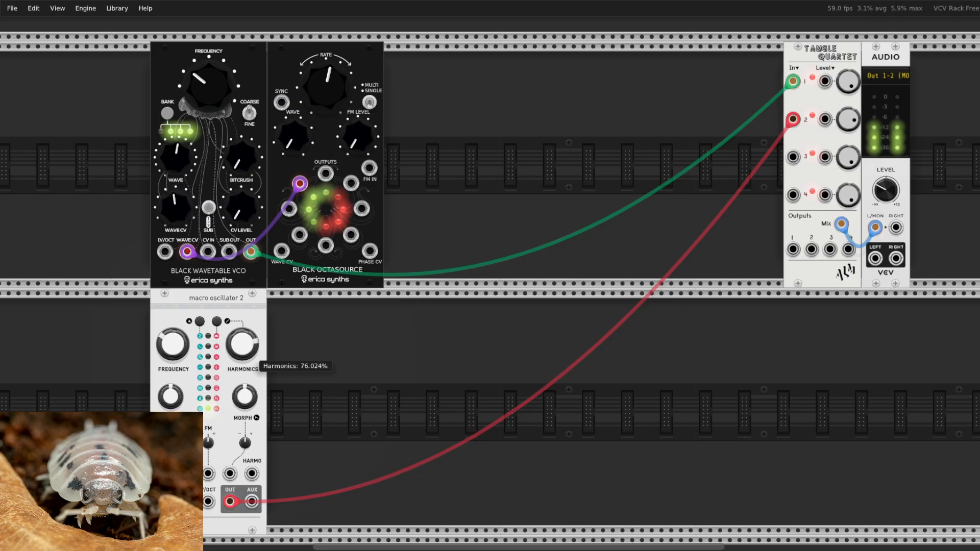
pyautogui.moveTo(178, 404); pyautogui.dragTo(178, 405)
pyautogui.moveTo(848, 82); pyautogui.dragTo(849, 82)
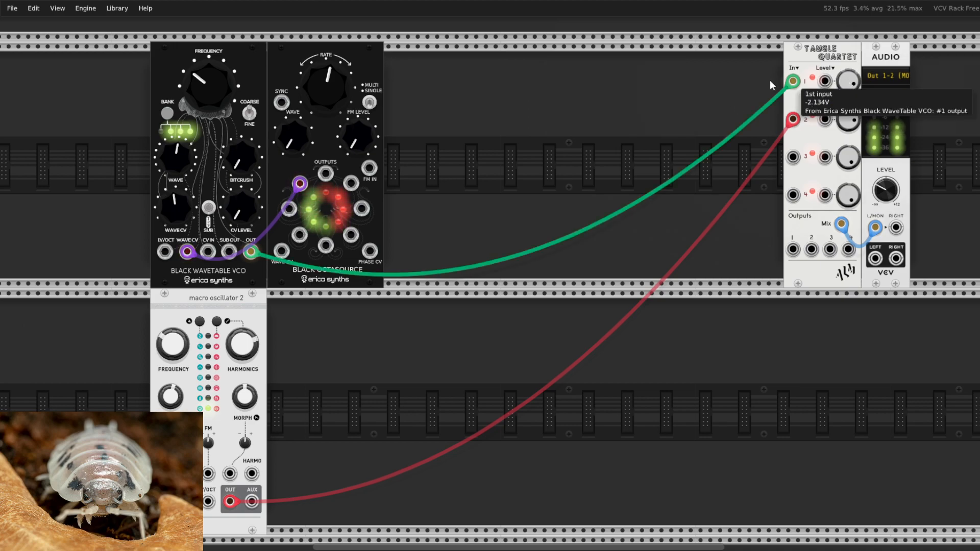
# Patch Black Octasource's lowest output into macro oscillator 2's model CV input, and add a quad VC-polarizer from the modules tagged Attenuator
pyautogui.moveTo(326, 246); pyautogui.dragTo(189, 474)
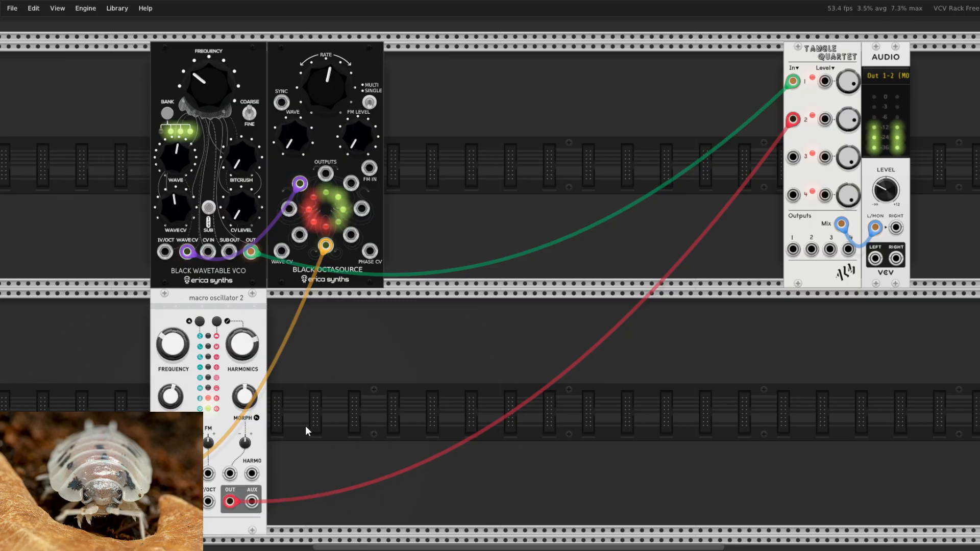
pyautogui.press('Return')
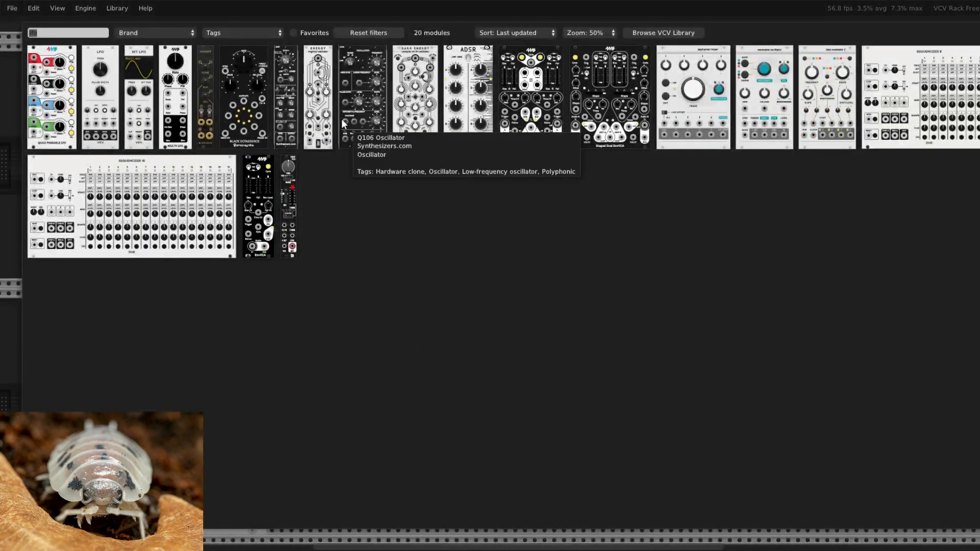
pyautogui.click(358, 32)
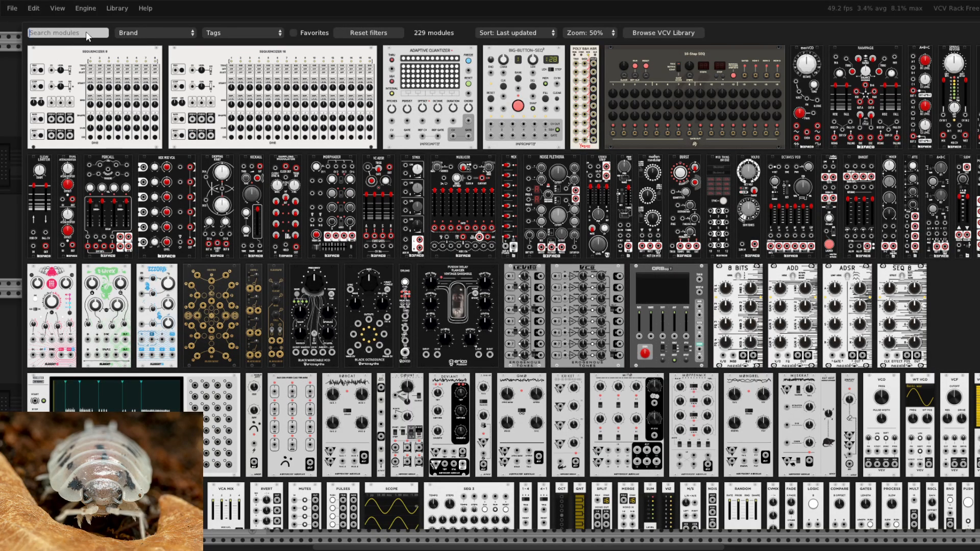
pyautogui.write('att')
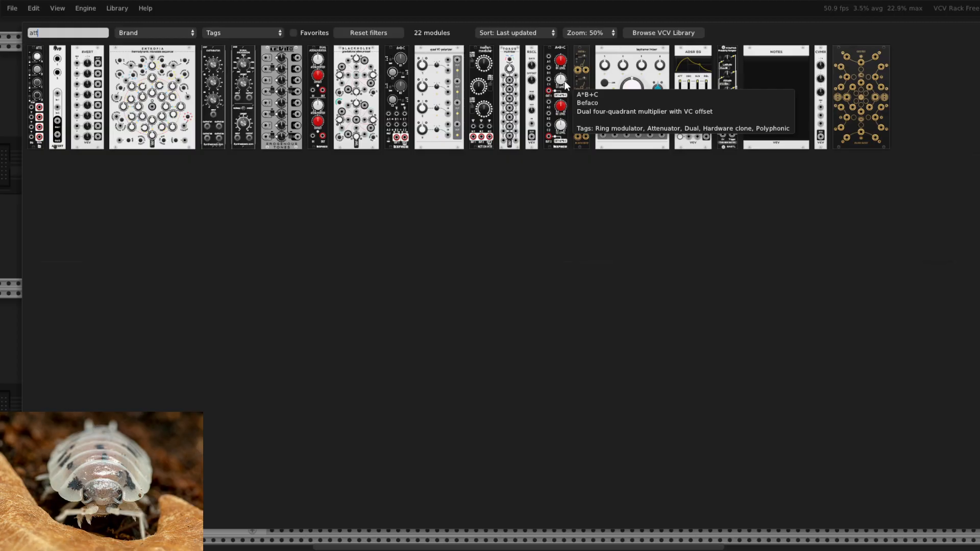
pyautogui.press('BackSpace')
pyautogui.press('BackSpace')
pyautogui.press('BackSpace')
pyautogui.click(240, 32)
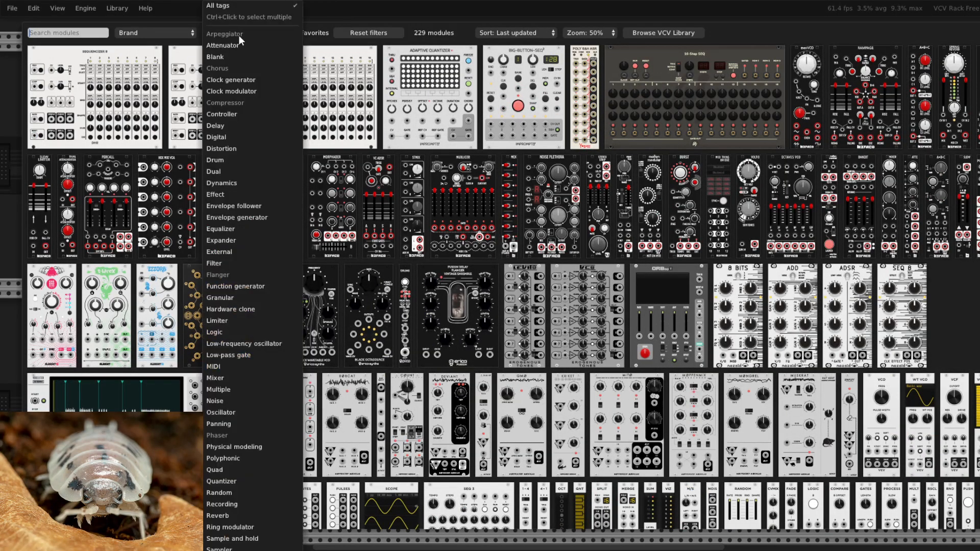
pyautogui.click(241, 45)
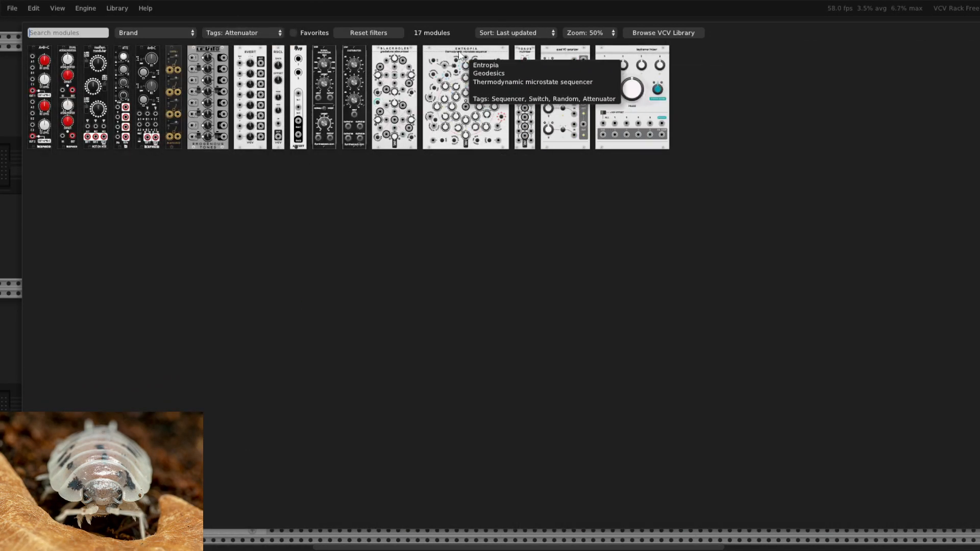
pyautogui.click(452, 176)
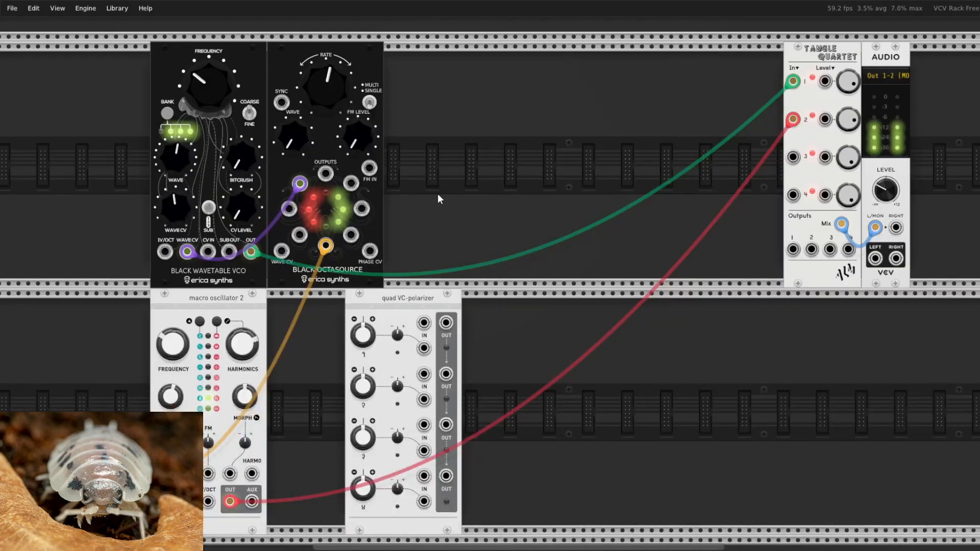
# Route the Octasource modulation through the docked quad VC-polarizer's channel 1 at about 28% gain and select macro oscillator 2's first pitched model
pyautogui.moveTo(402, 292); pyautogui.dragTo(324, 292)
pyautogui.moveTo(209, 298)
pyautogui.mouseDown()
pyautogui.moveTo(530, 298)
pyautogui.moveTo(209, 298)
pyautogui.mouseUp()
pyautogui.moveTo(165, 473); pyautogui.dragTo(209, 474)
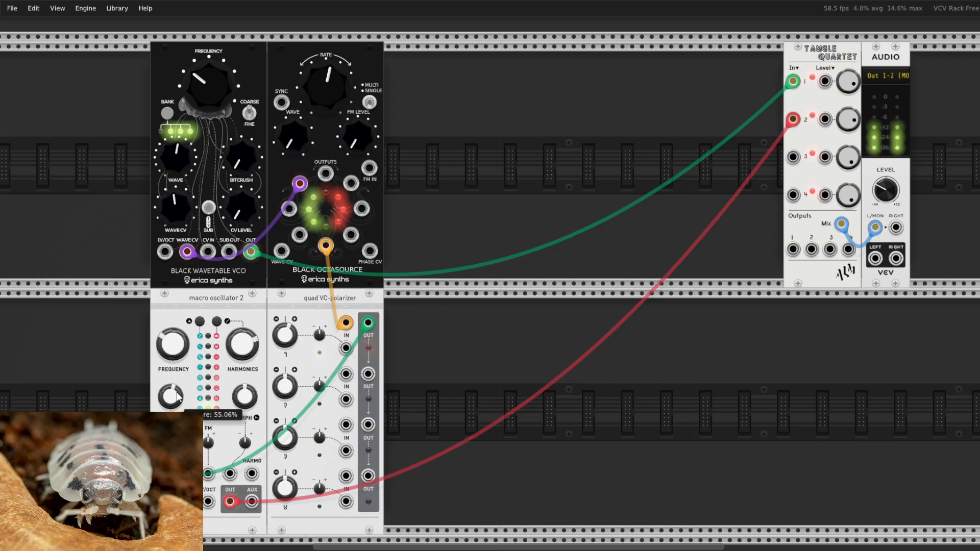
pyautogui.click(199, 327)
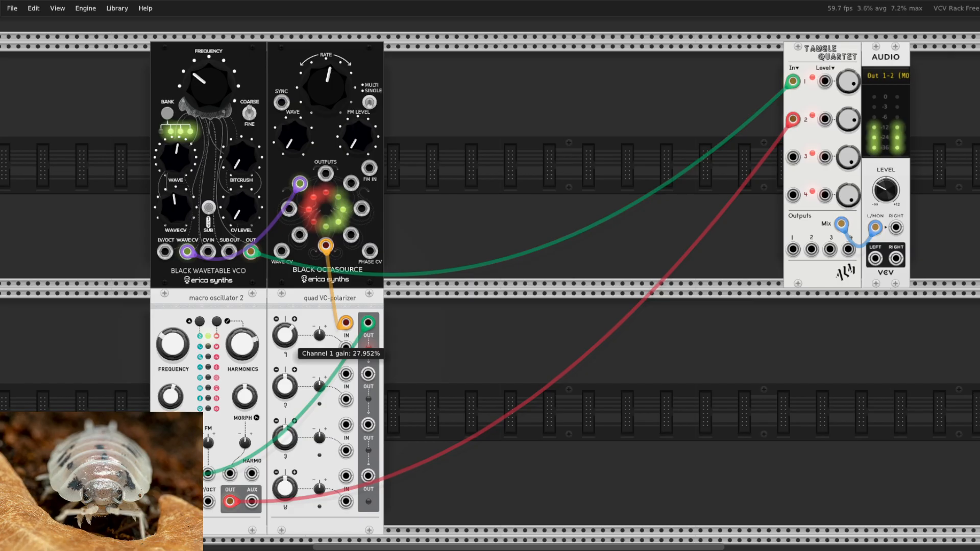
# Clear the Attenuator filter, search the module browser for "filt", and add the liquid filter near the quad VC-polarizer
pyautogui.rightClick(513, 349)
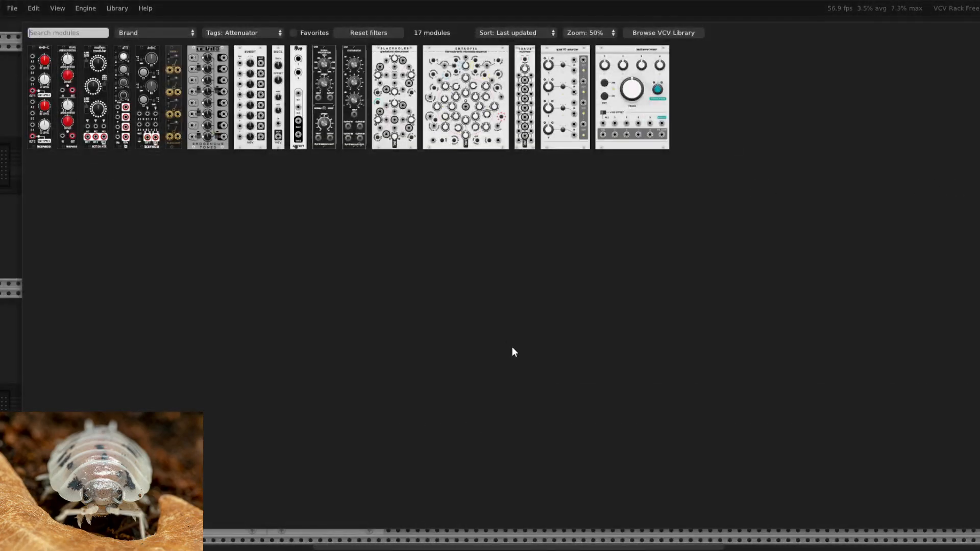
pyautogui.write('filte')
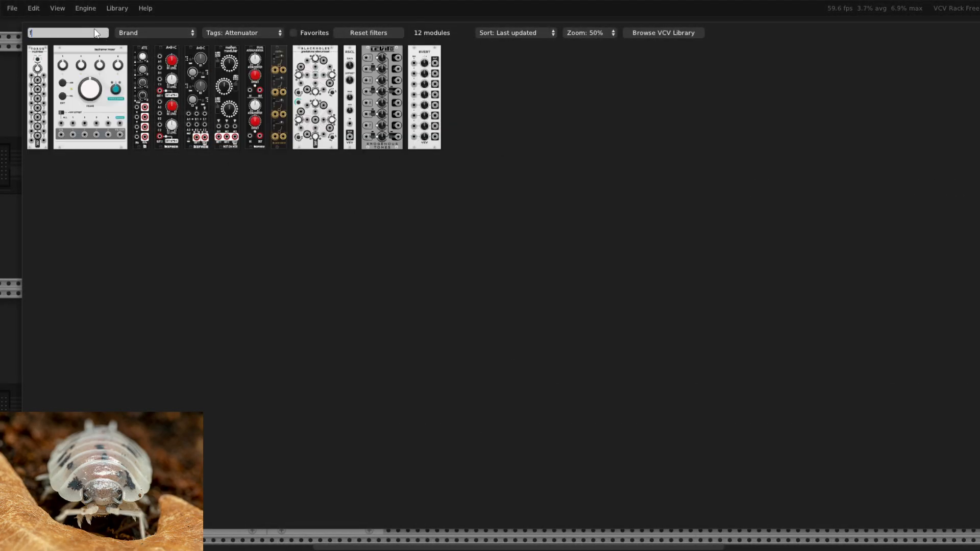
pyautogui.write('r')
pyautogui.click(352, 33)
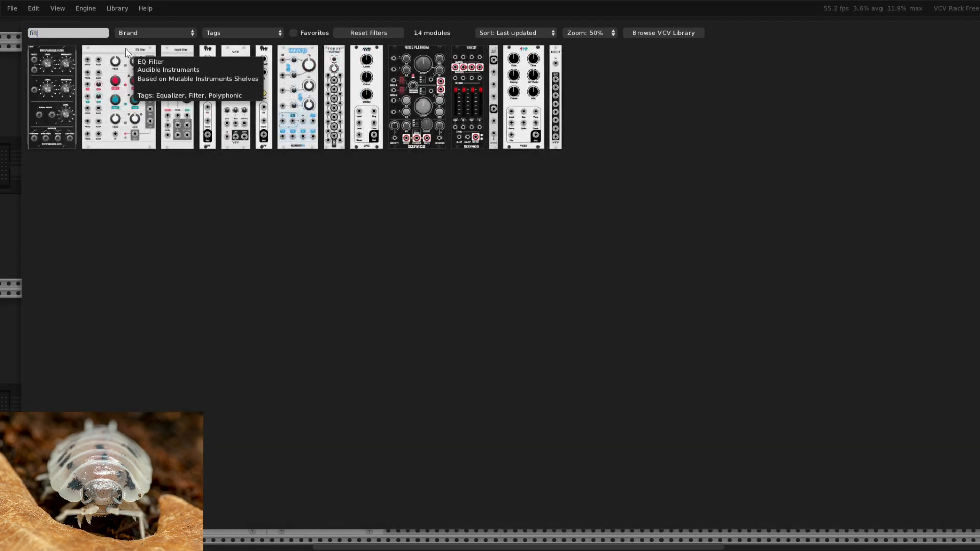
pyautogui.click(179, 64)
pyautogui.moveTo(525, 323); pyautogui.dragTo(466, 312)
# Reroute macro oscillator 2's OUT cable from Tangle Quartet input 2 to the liquid filter's IN
pyautogui.click(209, 356)
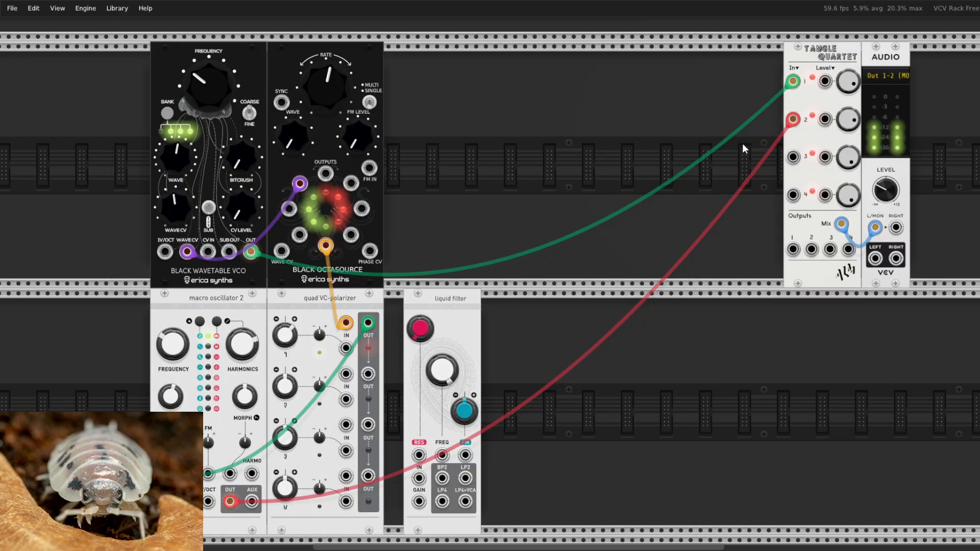
pyautogui.moveTo(792, 119); pyautogui.dragTo(427, 482)
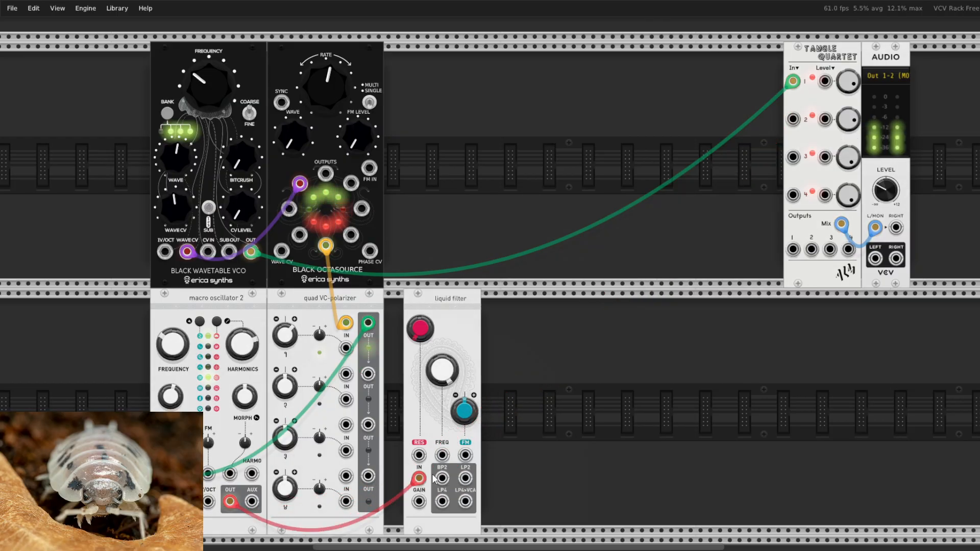
# Dock the liquid filter against the quad VC-polarizer, patch its LP2 output into Tangle Quartet input 2, and set its resonance to about 13%
pyautogui.moveTo(457, 305); pyautogui.dragTo(438, 305)
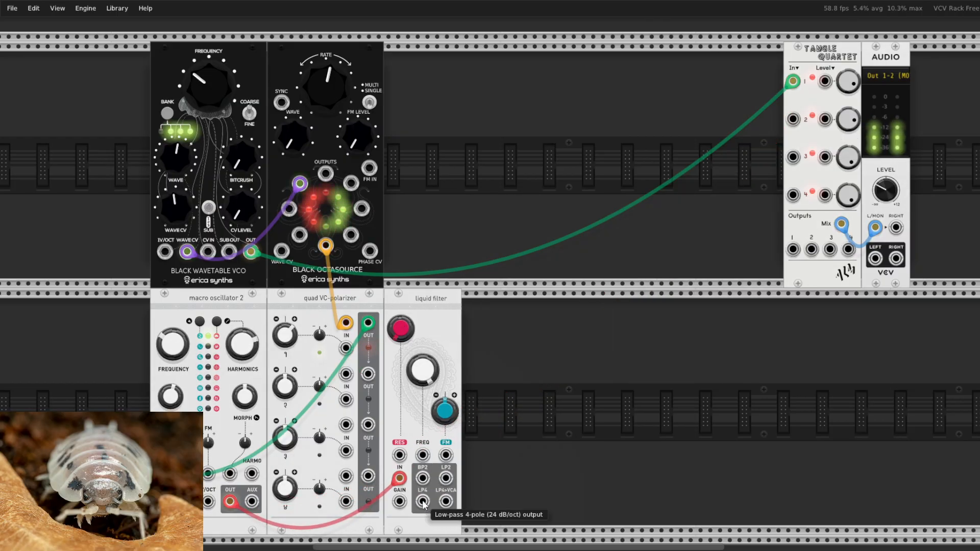
pyautogui.moveTo(446, 478); pyautogui.dragTo(793, 119)
pyautogui.moveTo(442, 385); pyautogui.dragTo(442, 406)
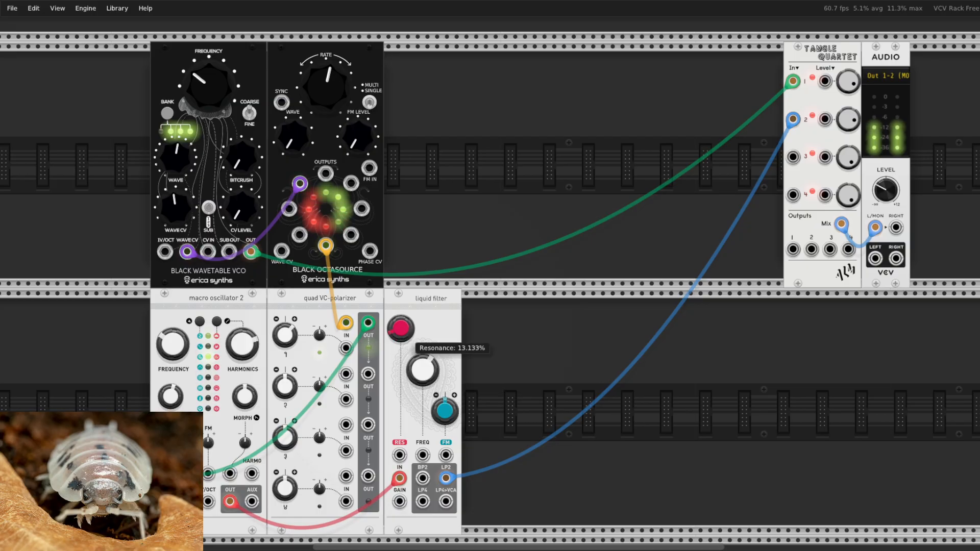
pyautogui.moveTo(848, 120); pyautogui.dragTo(848, 121)
pyautogui.moveTo(422, 377); pyautogui.dragTo(422, 376)
# Add the Venom Poly Sample & Hold Analog Shift Register from the module browser and dock it against Black Octasource
pyautogui.rightClick(462, 202)
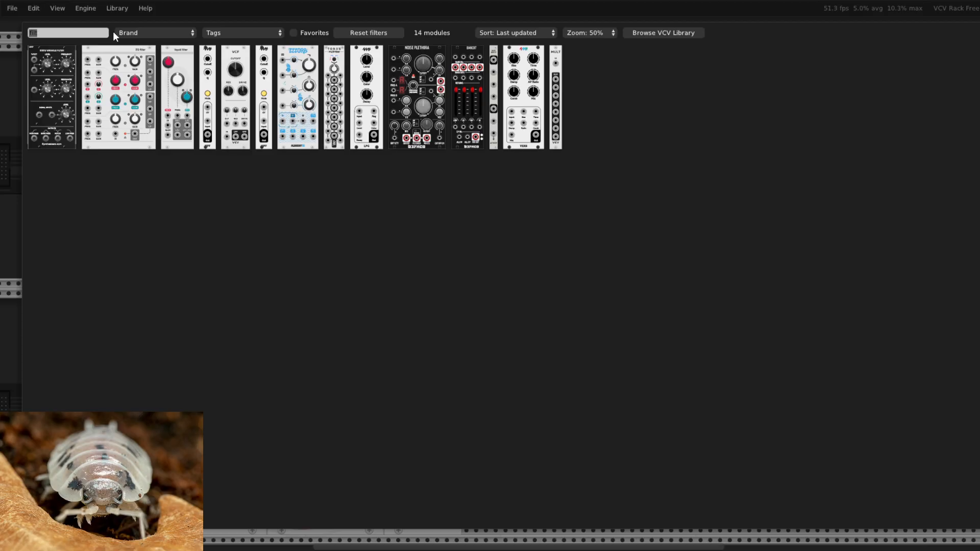
pyautogui.write('same')
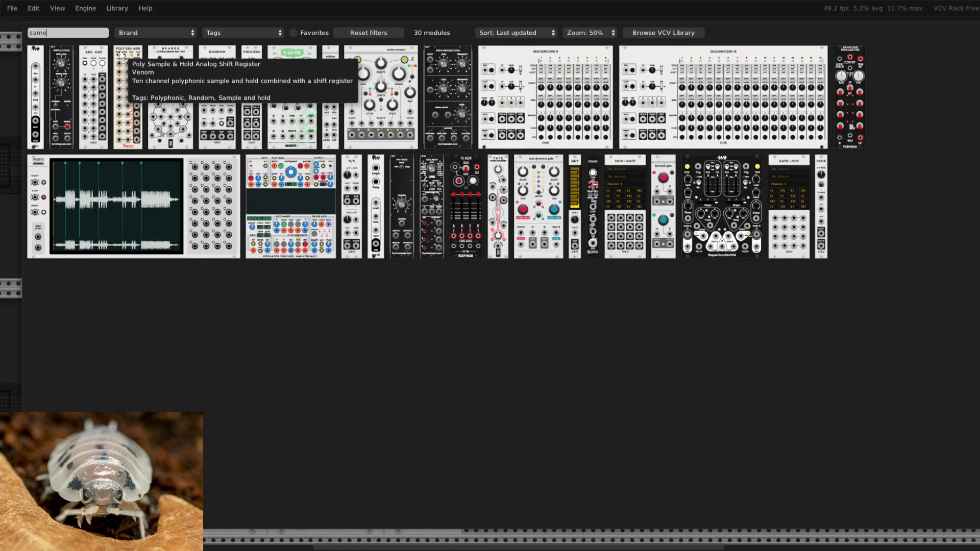
pyautogui.moveTo(123, 56); pyautogui.dragTo(426, 273)
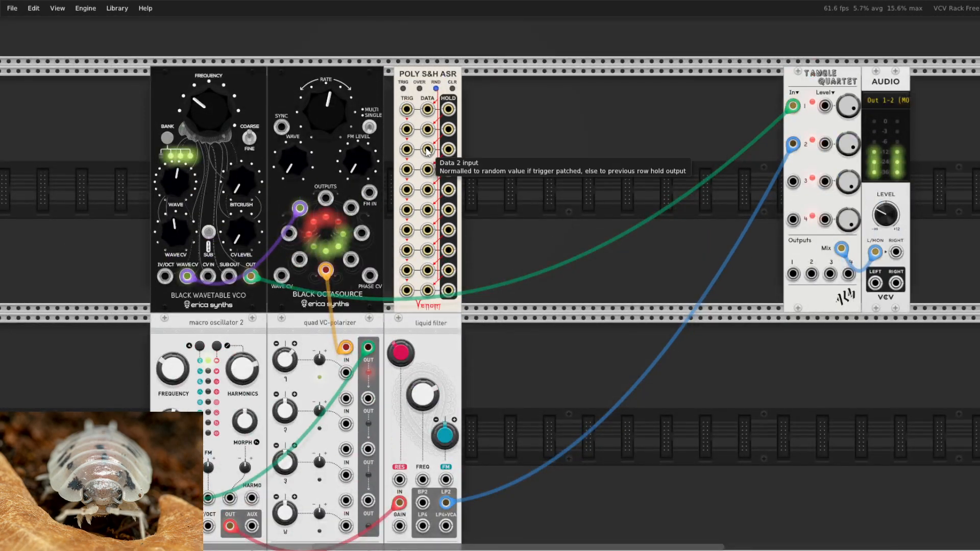
pyautogui.moveTo(416, 157); pyautogui.dragTo(329, 198)
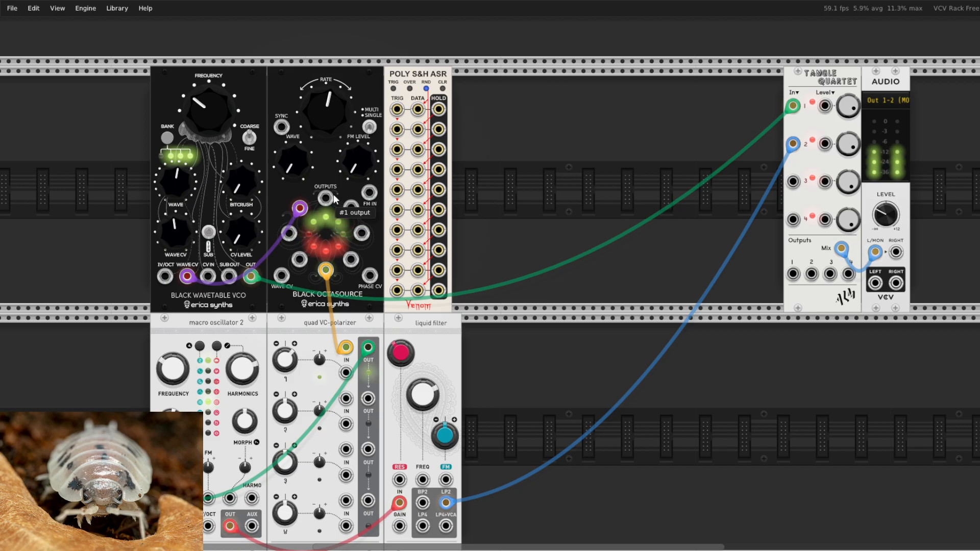
# Patch Octasource's #1 output into Poly S&H's first TRIG and its HOLD 1 output into the liquid filter's FREQ, with frequency modulation about -37%
pyautogui.moveTo(330, 198); pyautogui.dragTo(417, 425)
pyautogui.scroll(-2, 523, 383)
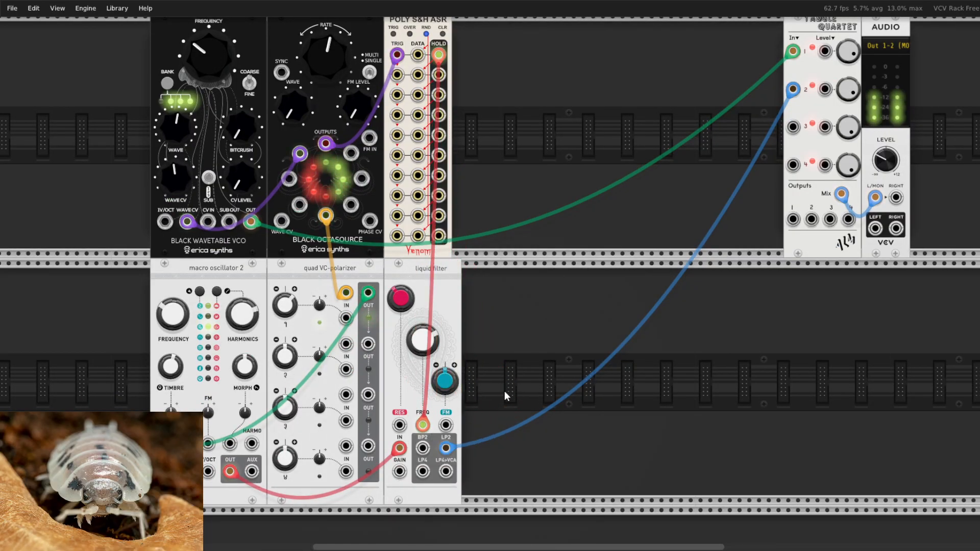
pyautogui.moveTo(450, 386); pyautogui.dragTo(450, 406)
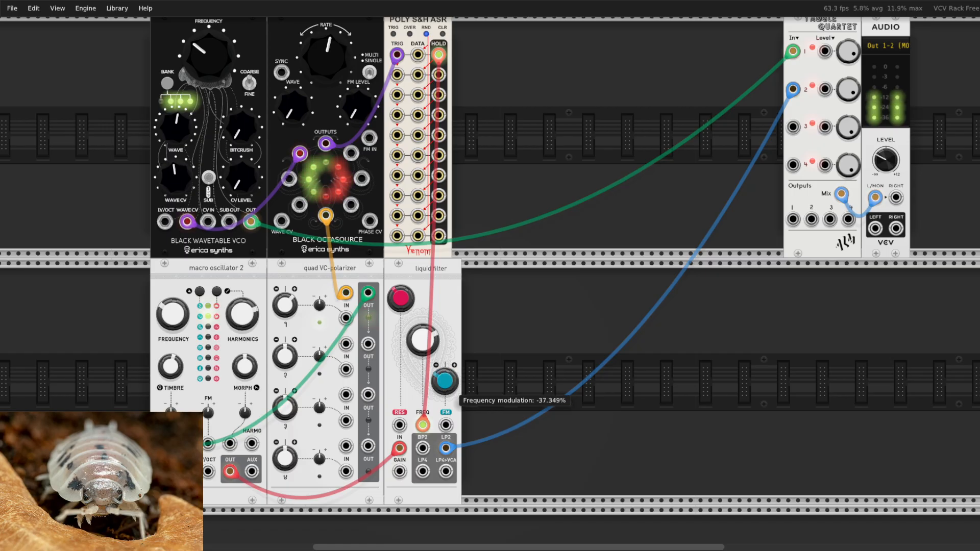
# Change the random range of the Poly S&H ASR module
pyautogui.scroll(3, 438, 202)
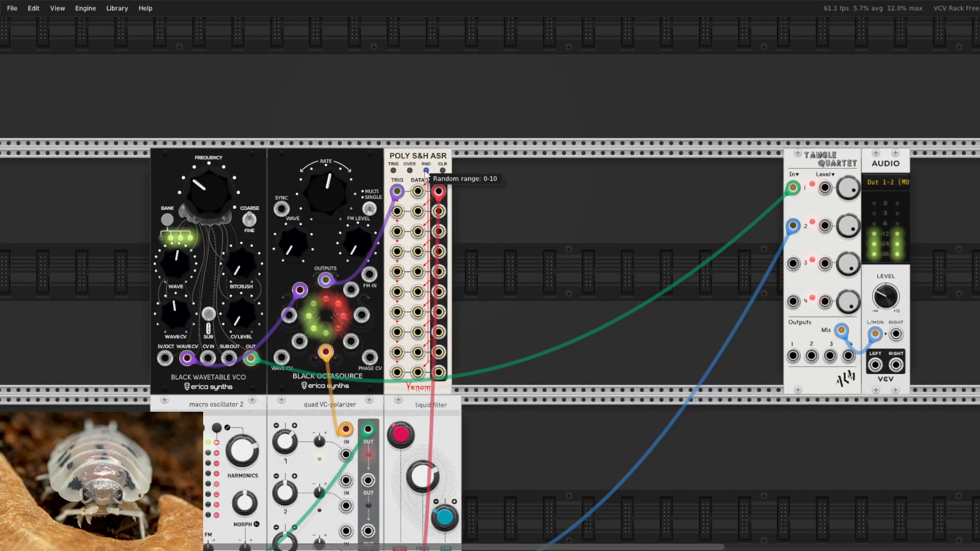
pyautogui.click(426, 171)
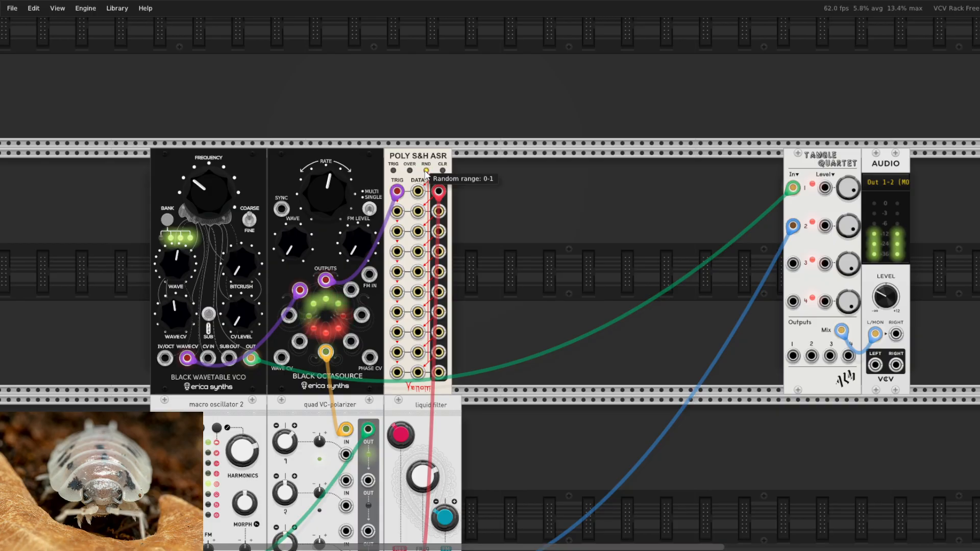
pyautogui.scroll(-3, 508, 217)
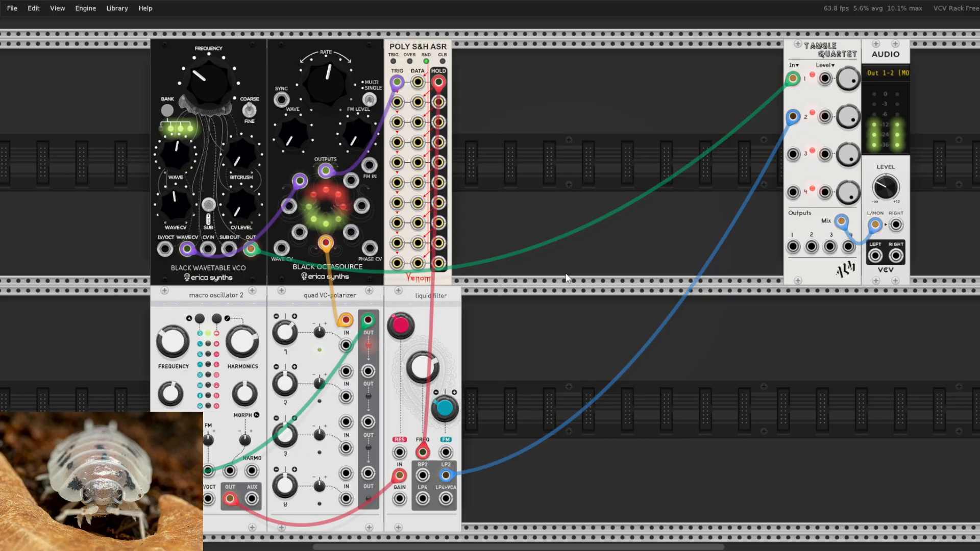
# Patch the quad VC-polarizer's channel 1 output into the liquid filter's RES input
pyautogui.moveTo(420, 375)
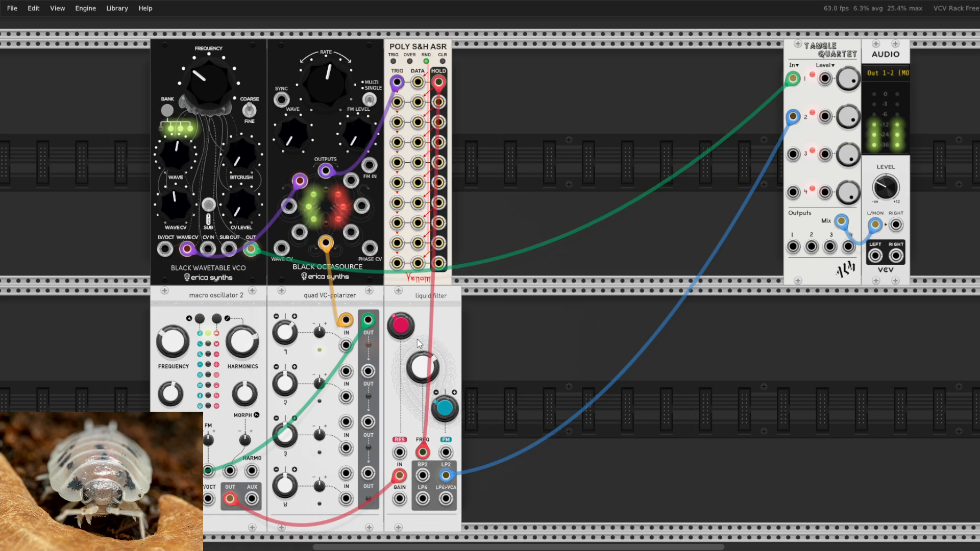
pyautogui.moveTo(400, 453); pyautogui.dragTo(525, 372)
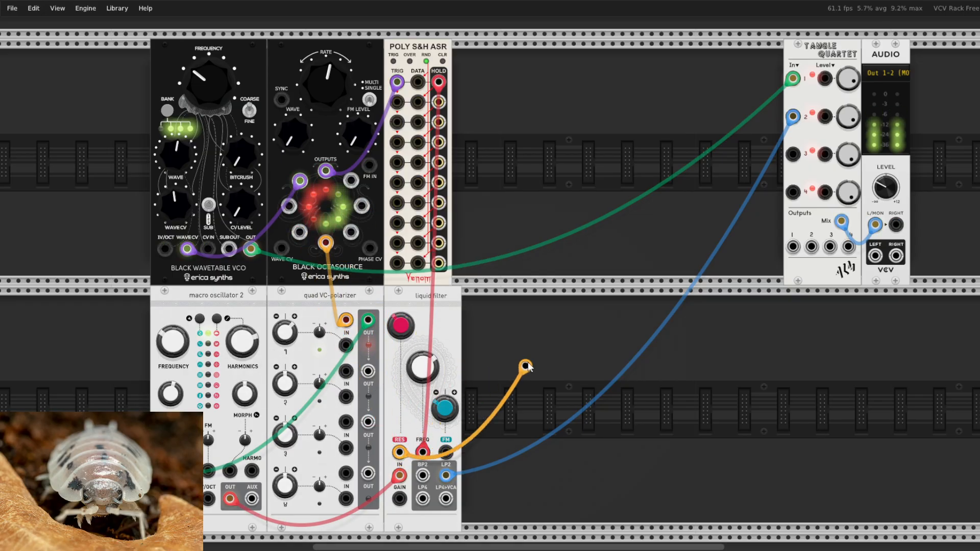
pyautogui.moveTo(400, 328)
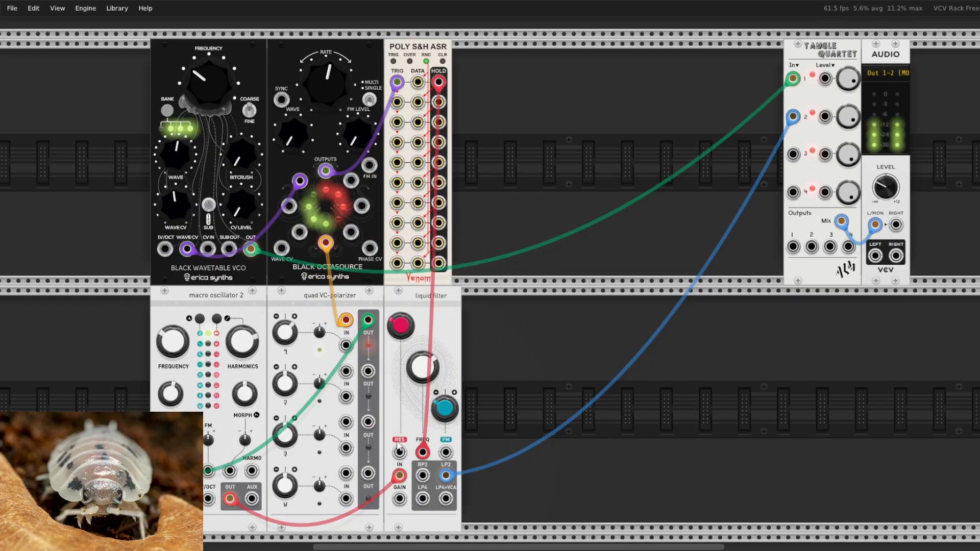
pyautogui.moveTo(399, 452); pyautogui.dragTo(370, 326)
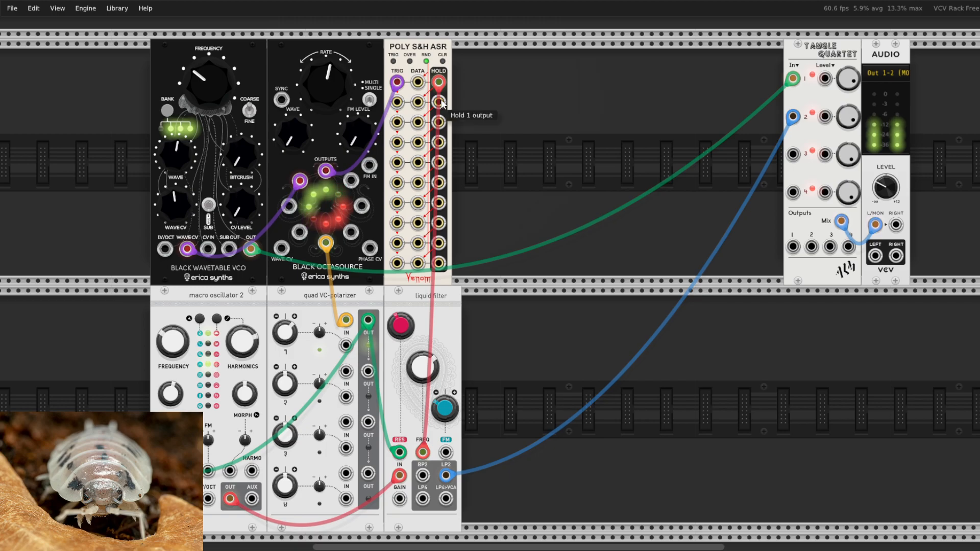
# Patch the Poly S&H's second HOLD output into Black Wavetable VCO's CV IN and raise the VCO's CV level and bitcrush
pyautogui.moveTo(442, 104); pyautogui.dragTo(207, 250)
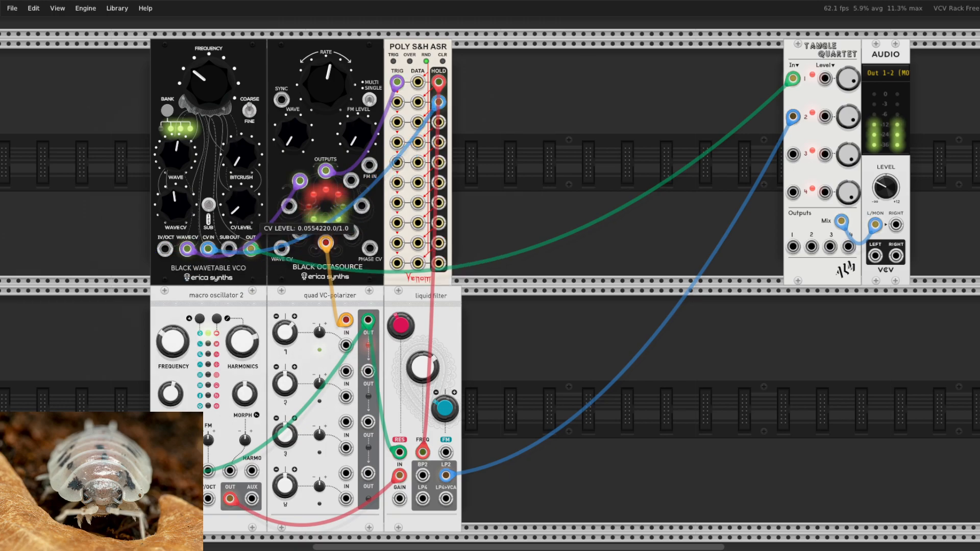
pyautogui.moveTo(240, 159); pyautogui.dragTo(240, 154)
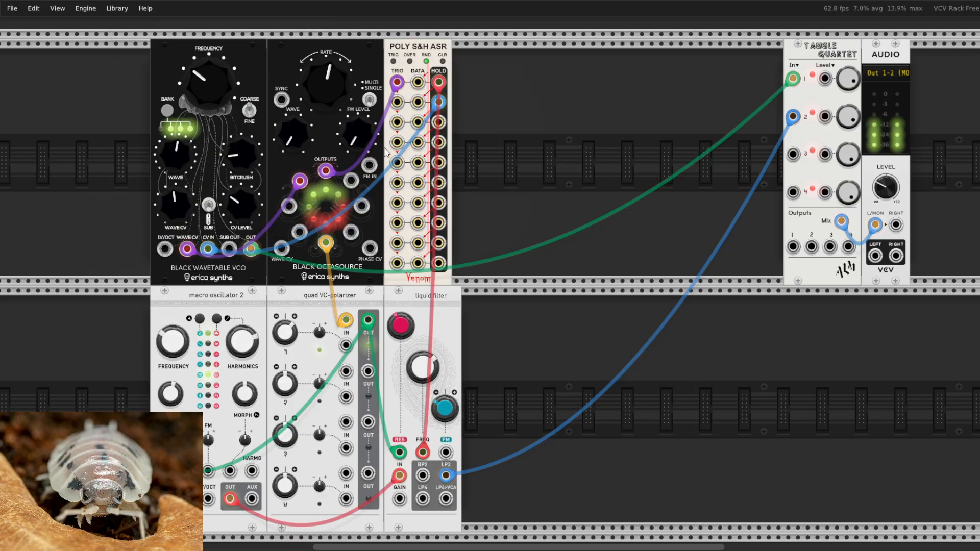
# Reset the module browser filters, search for "noise", and add the NSE white and pink noise module next to Poly S&H ASR
pyautogui.rightClick(590, 151)
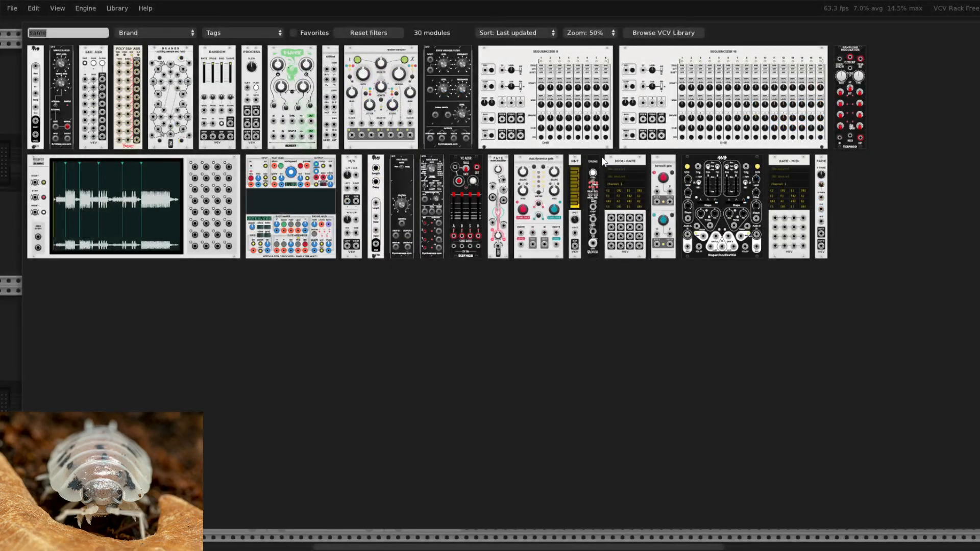
pyautogui.click(356, 36)
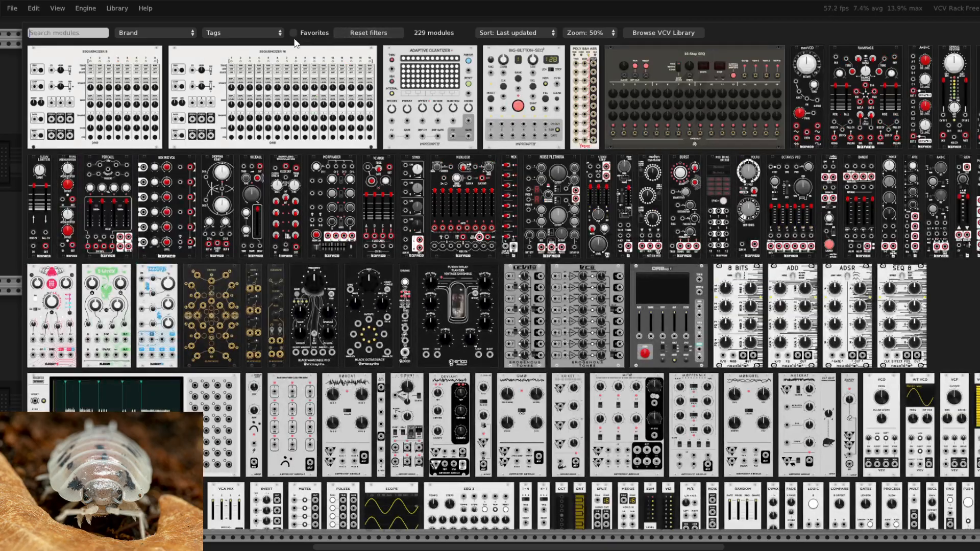
pyautogui.write('noise')
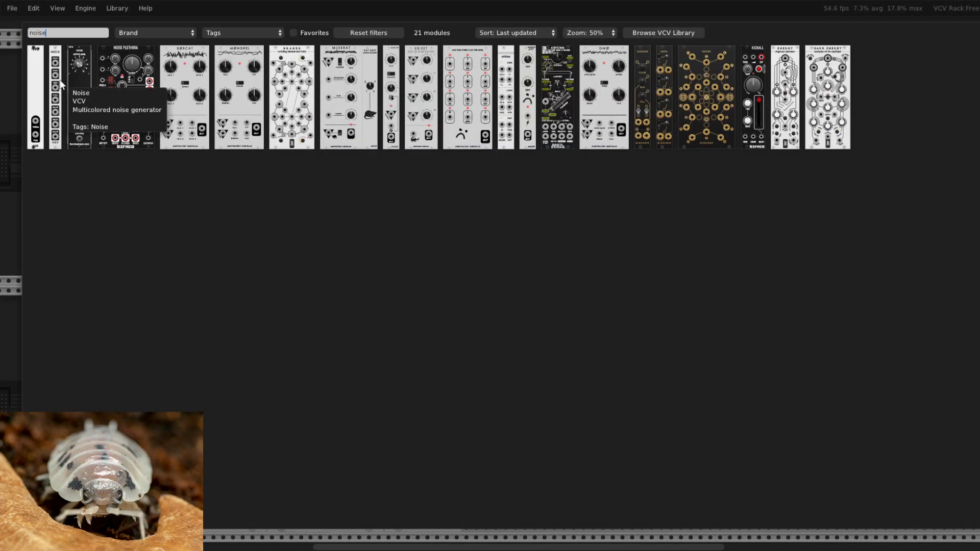
pyautogui.moveTo(39, 84); pyautogui.dragTo(464, 78)
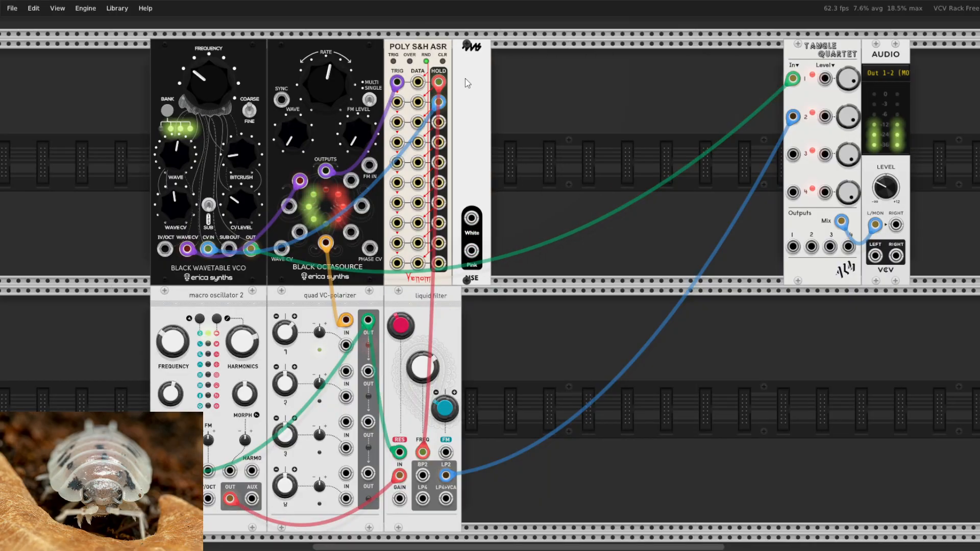
pyautogui.rightClick(555, 124)
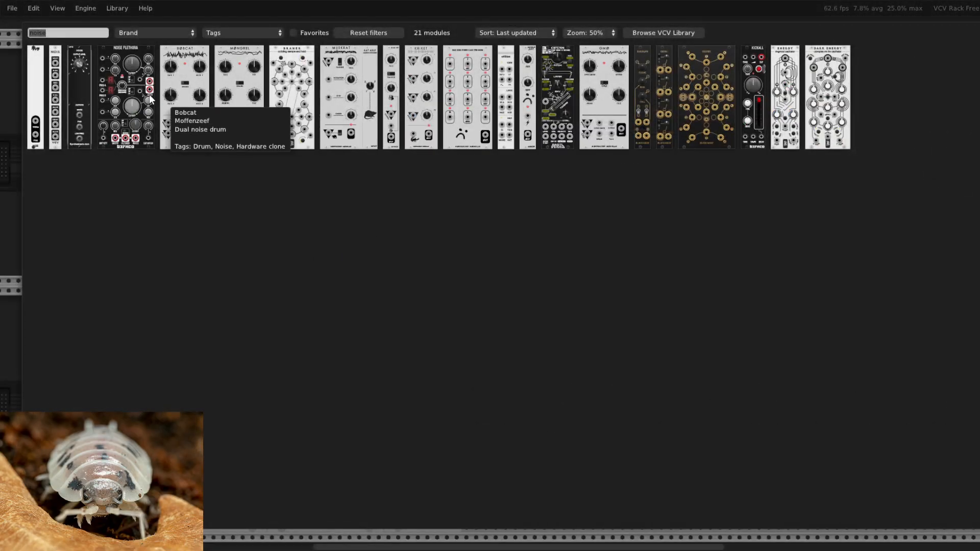
pyautogui.click(7, 144)
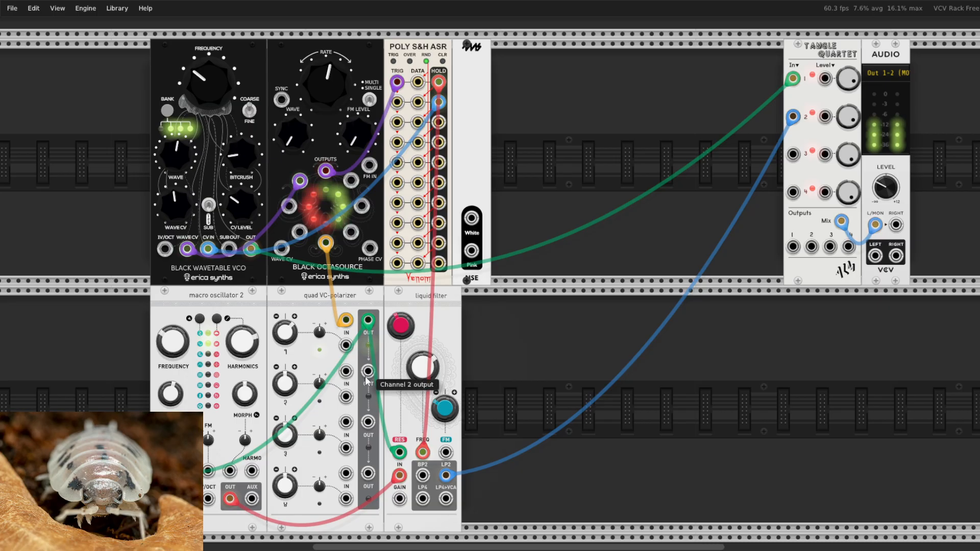
# Route white noise through the quad VC-polarizer's channel 2 into Tangle Quartet input 3, with channel 2 gain at about 12%
pyautogui.moveTo(472, 219); pyautogui.dragTo(346, 422)
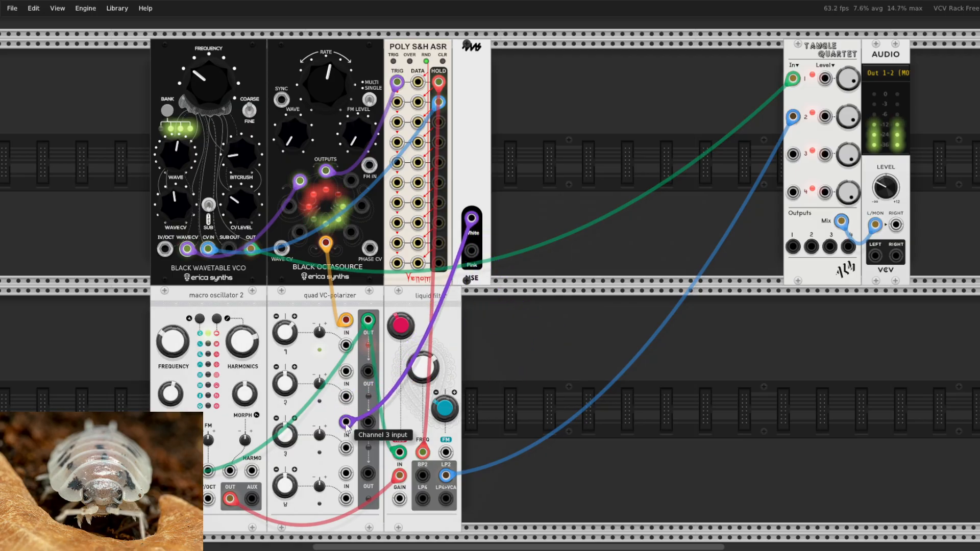
pyautogui.moveTo(346, 422); pyautogui.dragTo(795, 160)
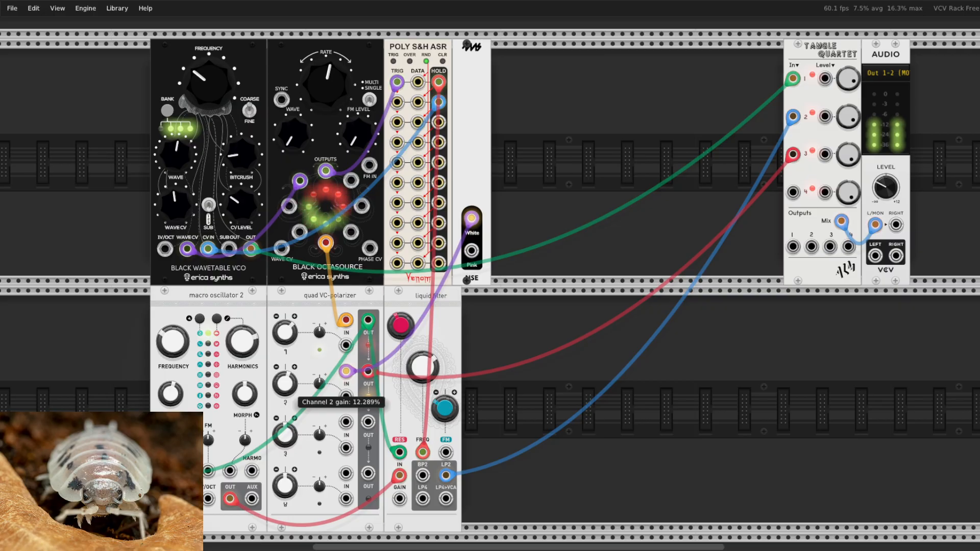
# Try rerouting the VC-polarizer's channel 2 output from Tangle Quartet input 3 to the liquid filter's IN, and remove that cable
pyautogui.moveTo(792, 154); pyautogui.dragTo(398, 476)
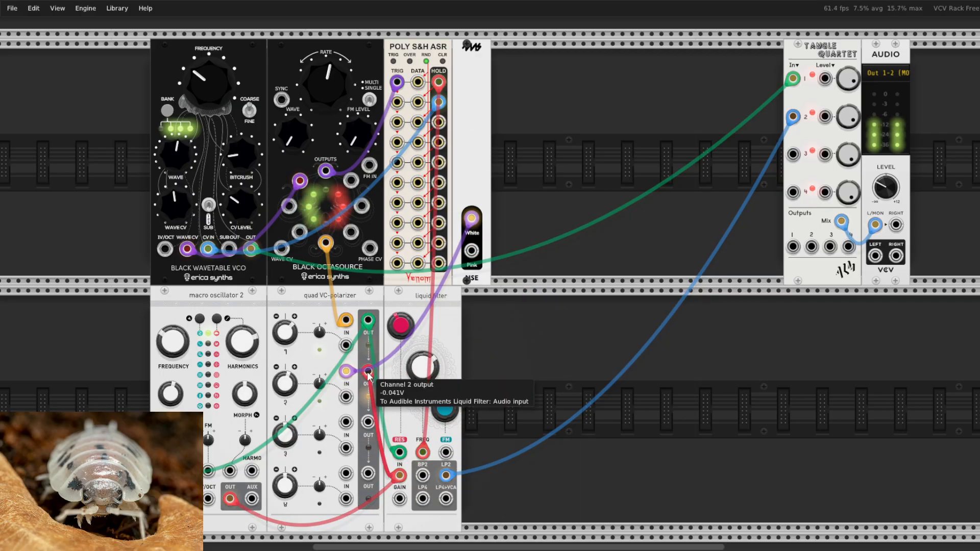
pyautogui.moveTo(368, 375); pyautogui.dragTo(626, 454)
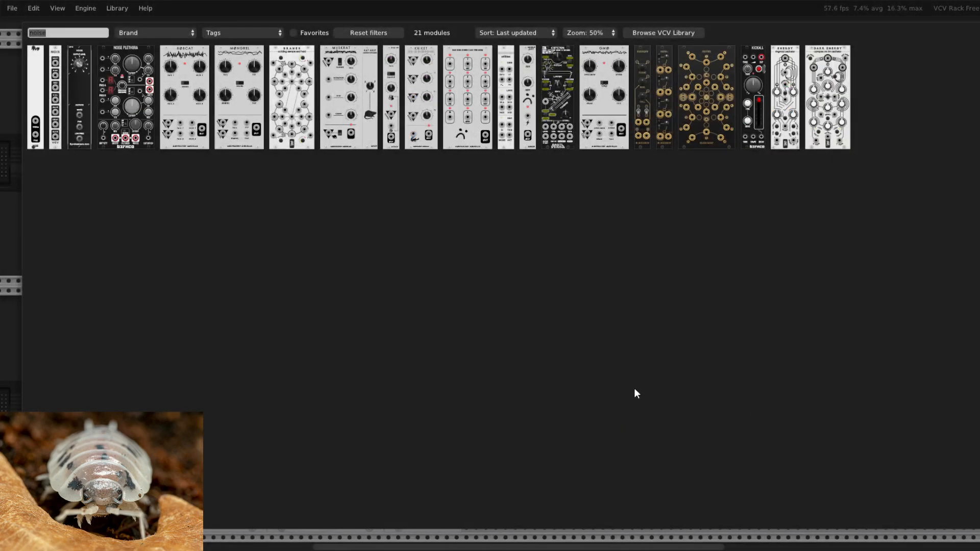
# Search the module browser for "fil", add the Zzzorb filter docked beside the liquid filter, and adjust its frequency
pyautogui.write('fil')
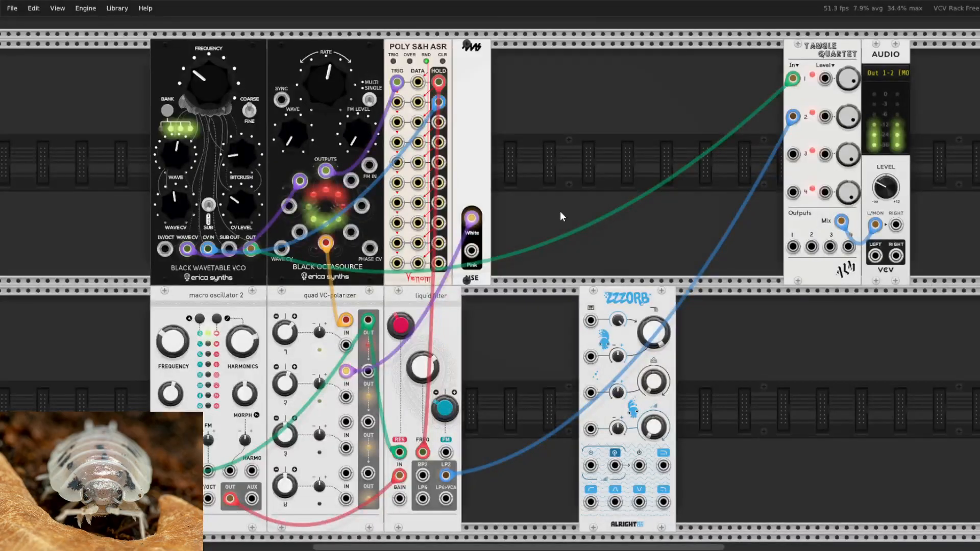
pyautogui.moveTo(594, 293); pyautogui.dragTo(480, 293)
pyautogui.scroll(-3, 599, 326)
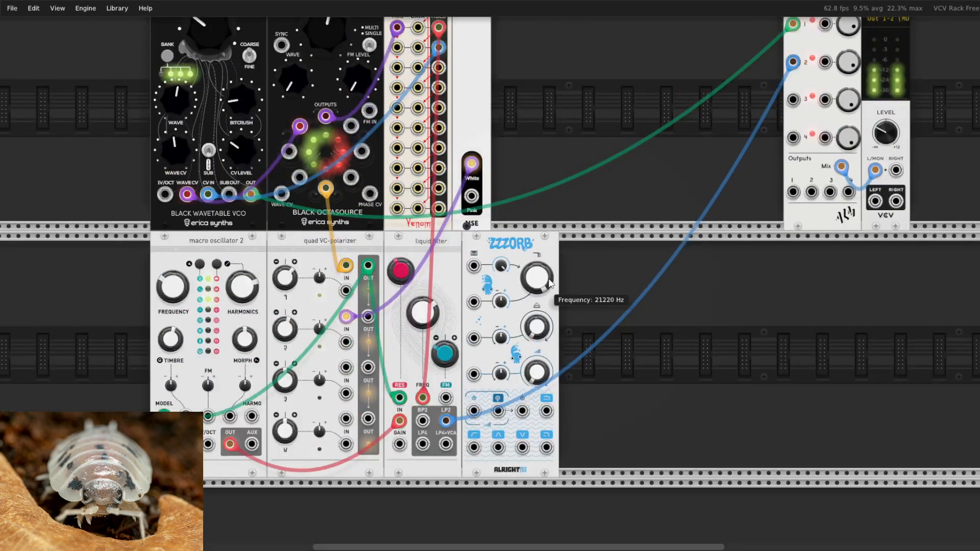
pyautogui.moveTo(536, 281); pyautogui.dragTo(542, 350)
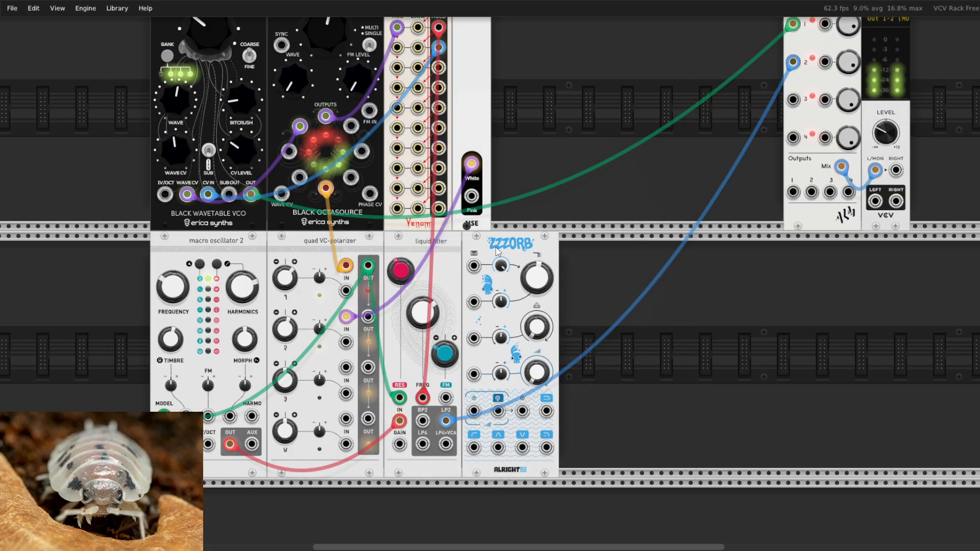
# Patch the VC-polarizer's channel 2 output into Zzzorb's VCA input and Zzzorb's 4-pole lowpass output into Tangle Quartet input 3
pyautogui.moveTo(367, 316); pyautogui.dragTo(478, 414)
pyautogui.moveTo(473, 411)
pyautogui.mouseDown()
pyautogui.moveTo(531, 412)
pyautogui.moveTo(472, 278)
pyautogui.moveTo(479, 269)
pyautogui.moveTo(476, 454)
pyautogui.moveTo(475, 408)
pyautogui.moveTo(476, 419)
pyautogui.mouseUp()
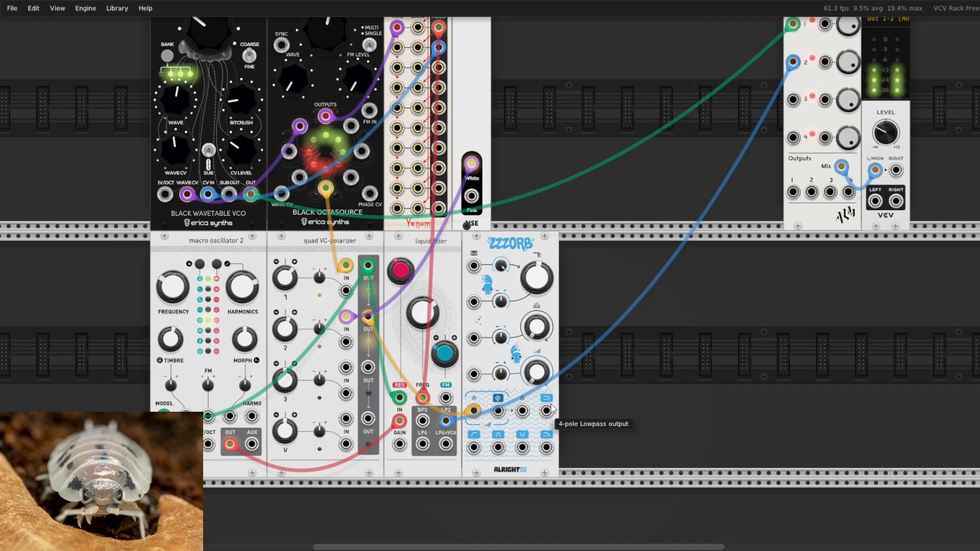
pyautogui.moveTo(546, 410); pyautogui.dragTo(793, 100)
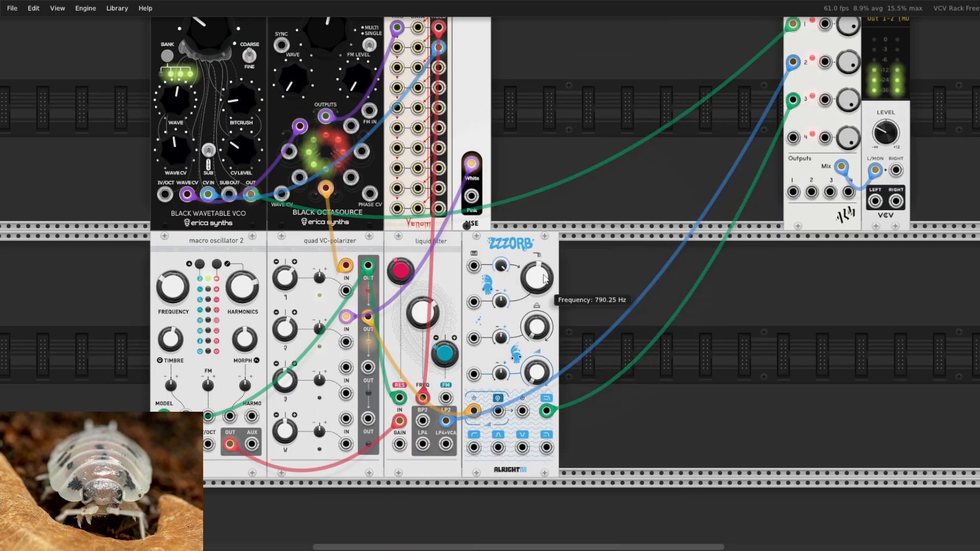
# Move the noise cable from Zzzorb's VCA input to its filter input and readjust the filter's frequency
pyautogui.moveTo(537, 278); pyautogui.dragTo(537, 319)
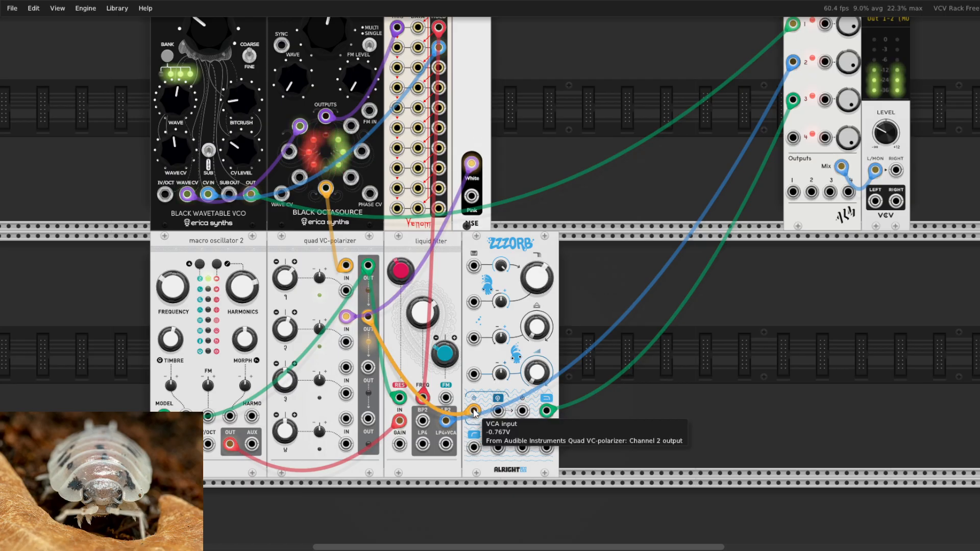
pyautogui.moveTo(474, 412); pyautogui.dragTo(523, 411)
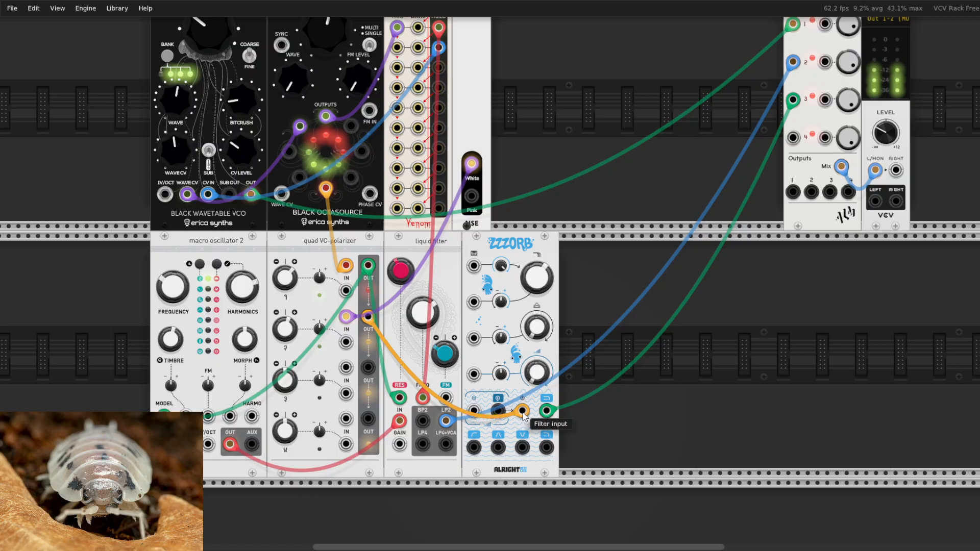
pyautogui.moveTo(536, 280); pyautogui.dragTo(536, 181)
pyautogui.moveTo(523, 298); pyautogui.dragTo(523, 319)
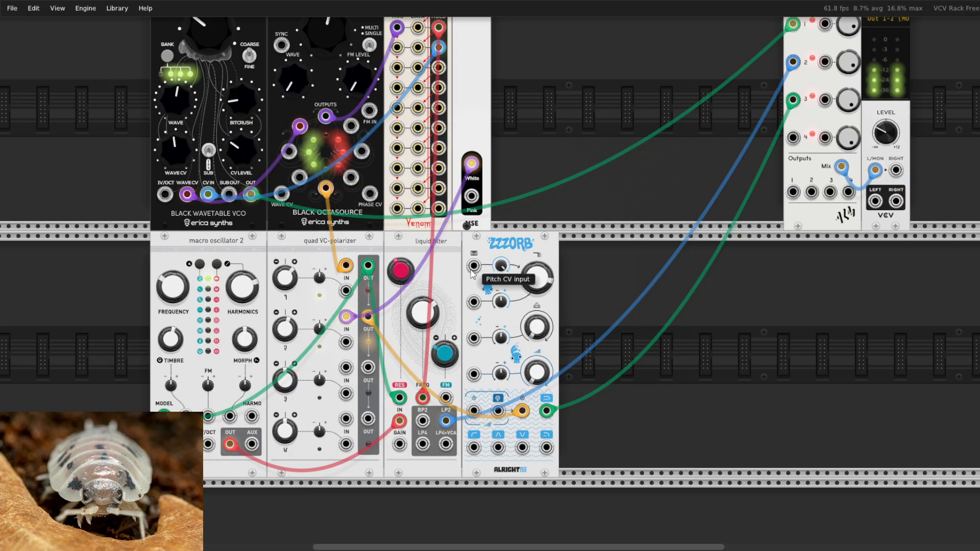
# Patch Black Octasource's lower-right output into Zzzorb's second CV input and adjust that input's modulation amount
pyautogui.moveTo(534, 278)
pyautogui.scroll(2, 475, 306)
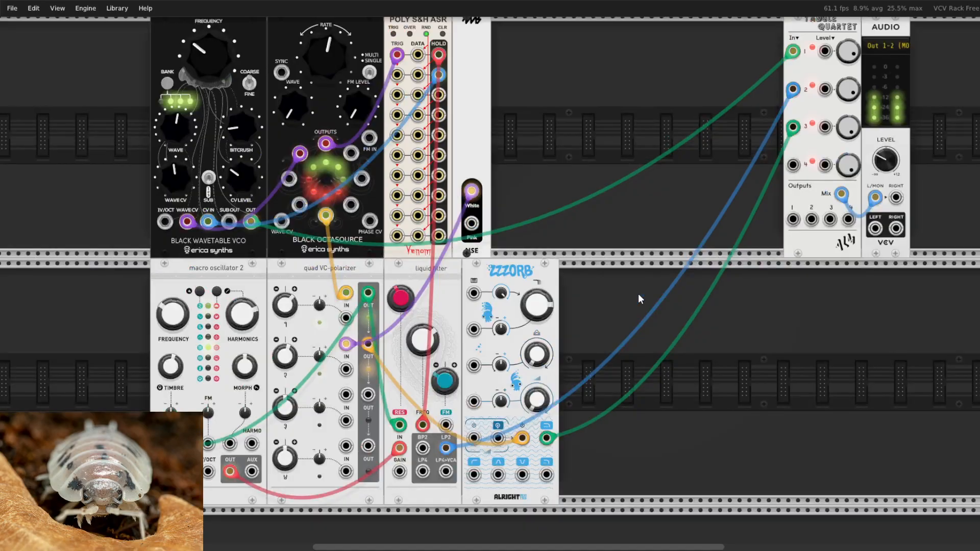
pyautogui.moveTo(474, 359); pyautogui.dragTo(358, 234)
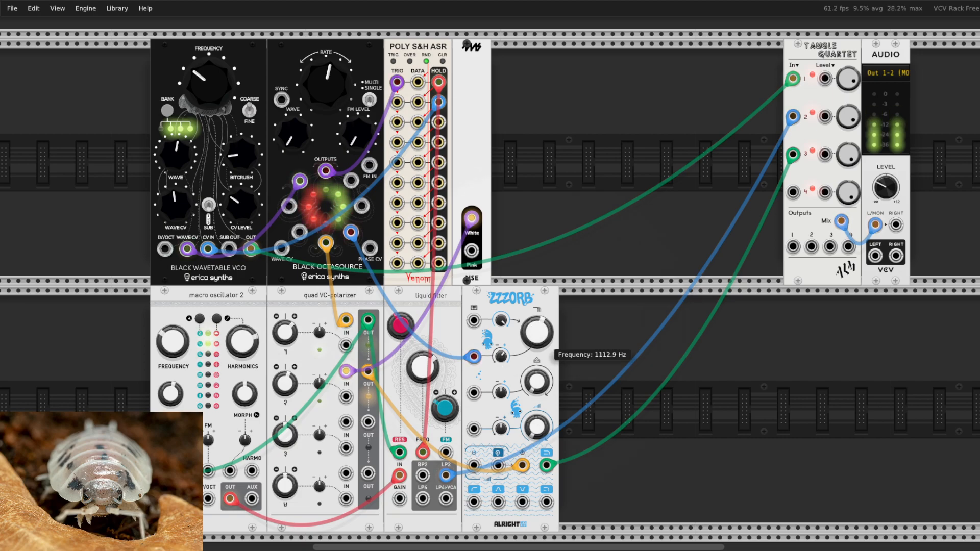
pyautogui.moveTo(501, 356); pyautogui.dragTo(501, 347)
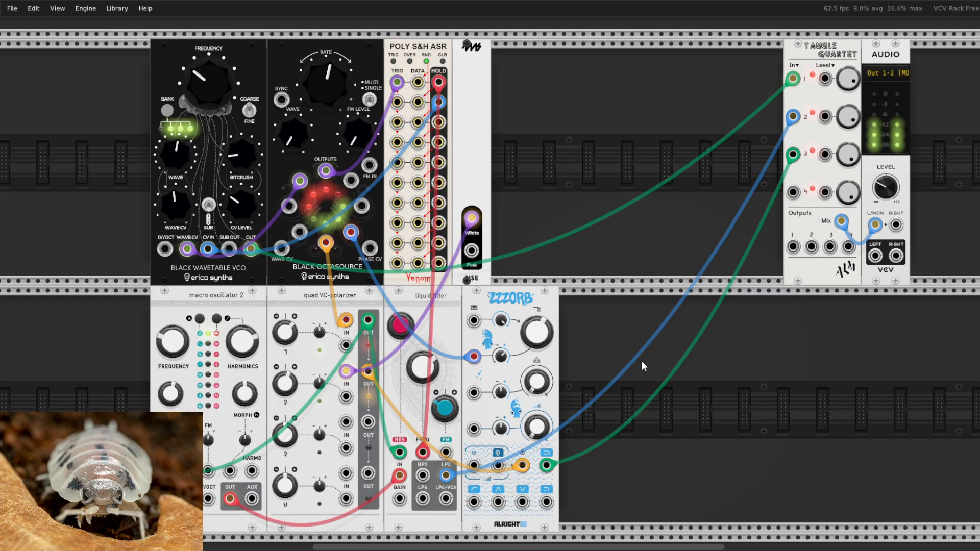
# Adjust the VC-polarizer's channel 2 CV amount and fine-tune Zzzorb's resonance
pyautogui.moveTo(319, 382); pyautogui.dragTo(319, 379)
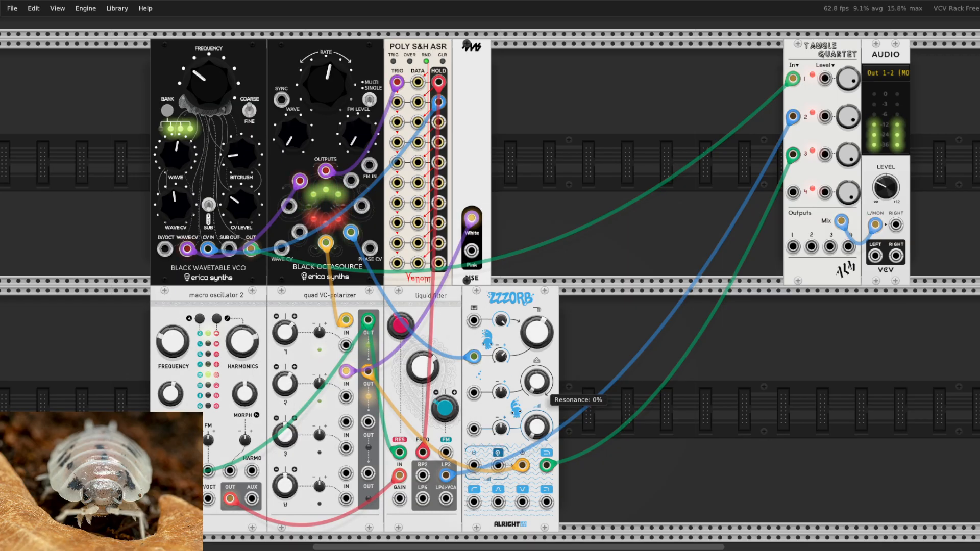
pyautogui.moveTo(535, 382); pyautogui.dragTo(536, 379)
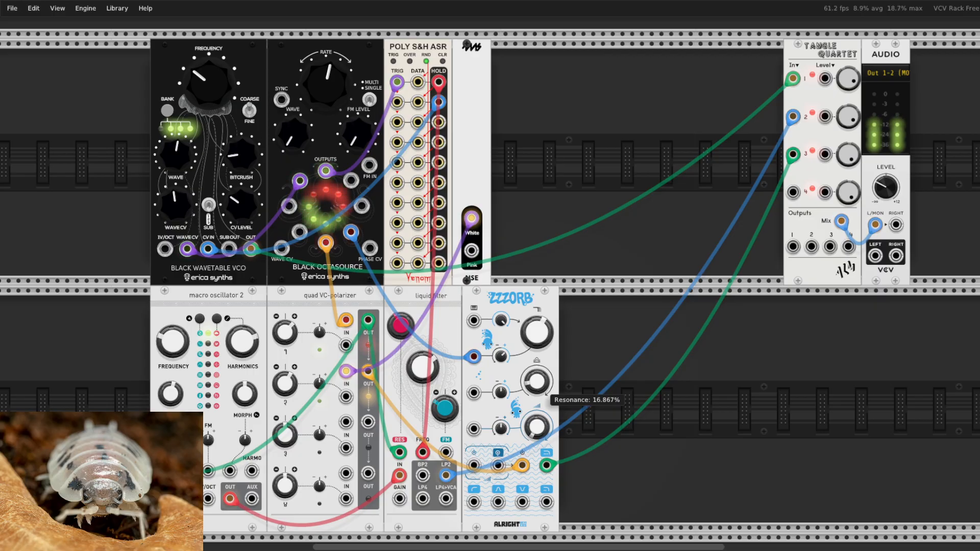
pyautogui.moveTo(536, 378); pyautogui.dragTo(536, 380)
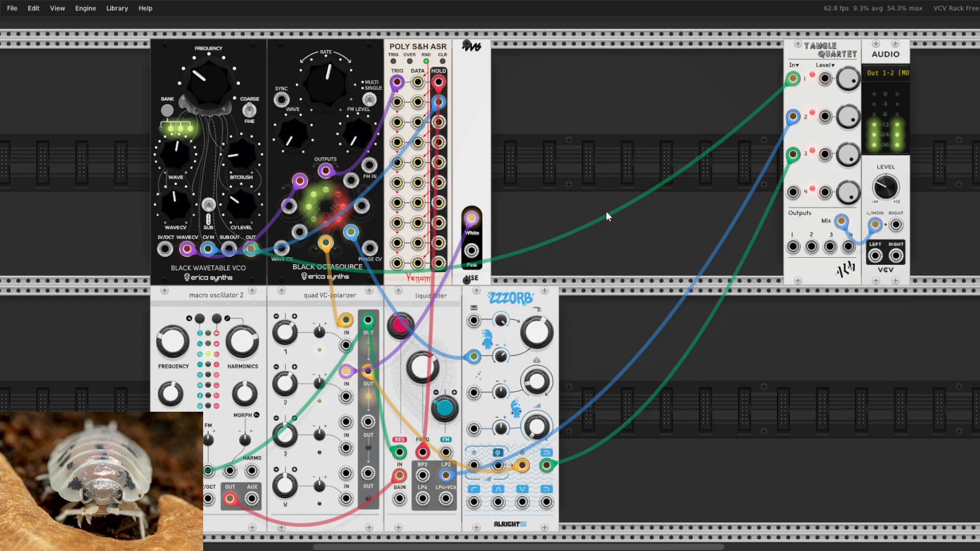
pyautogui.scroll(-2, 605, 211)
pyautogui.scroll(4, 725, 269)
pyautogui.scroll(-2, 623, 249)
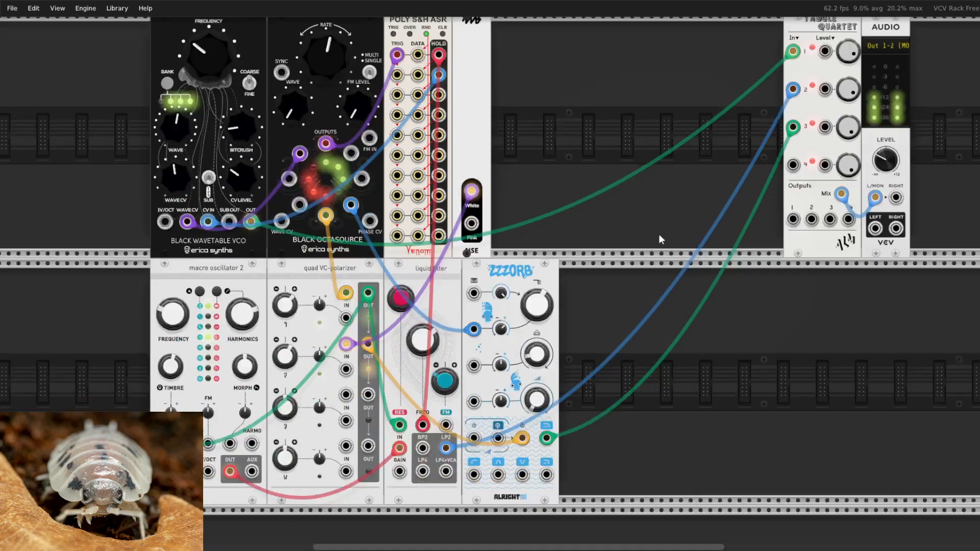
pyautogui.rightClick(651, 233)
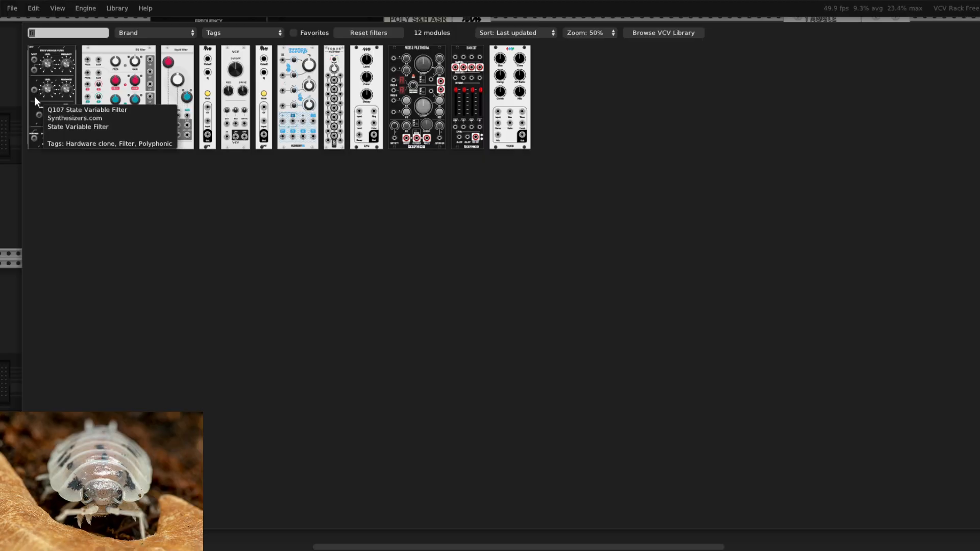
pyautogui.click(10, 112)
pyautogui.scroll(1, 31, 113)
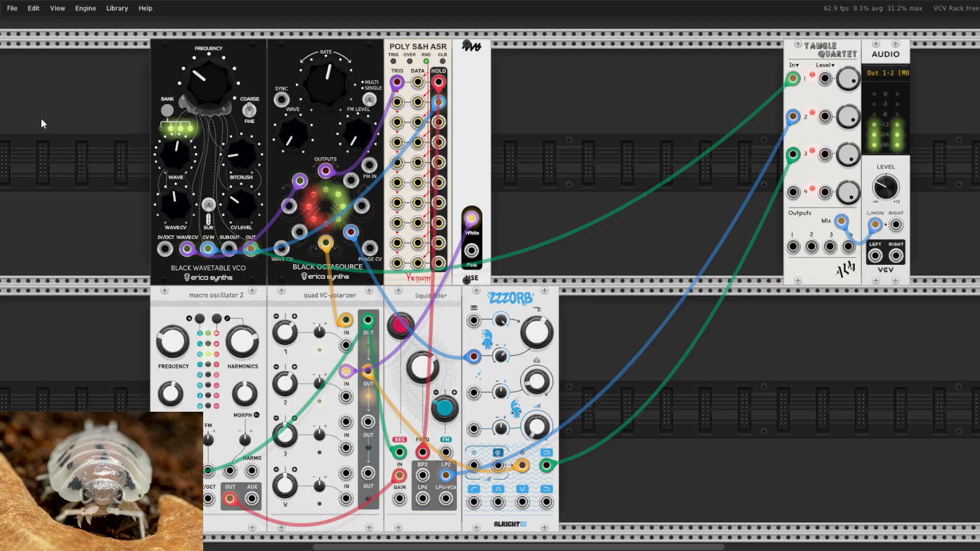
# Reposition the Tangle Quartet and Audio modules along the upper row with a gap between them, and adjust the Audio level
pyautogui.moveTo(829, 62); pyautogui.dragTo(742, 63)
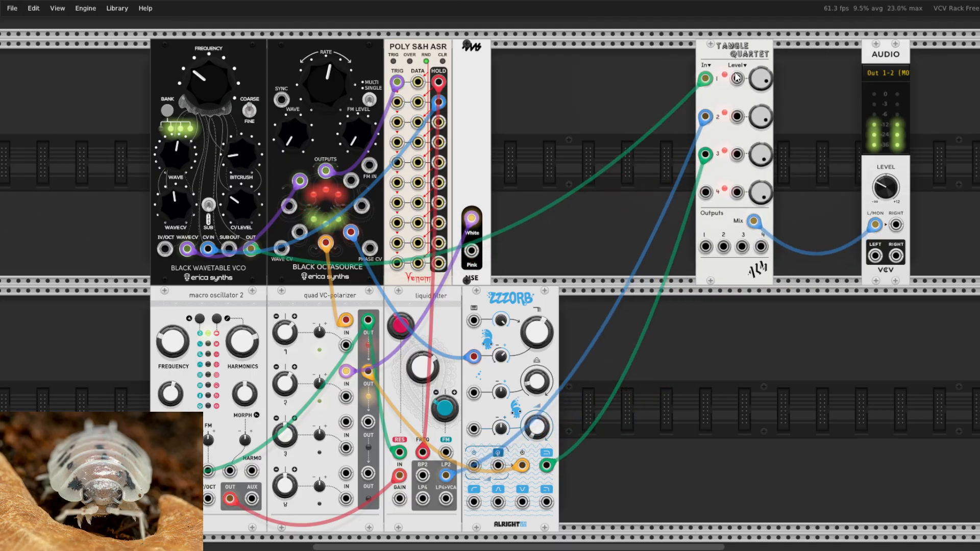
pyautogui.moveTo(864, 121); pyautogui.dragTo(893, 121)
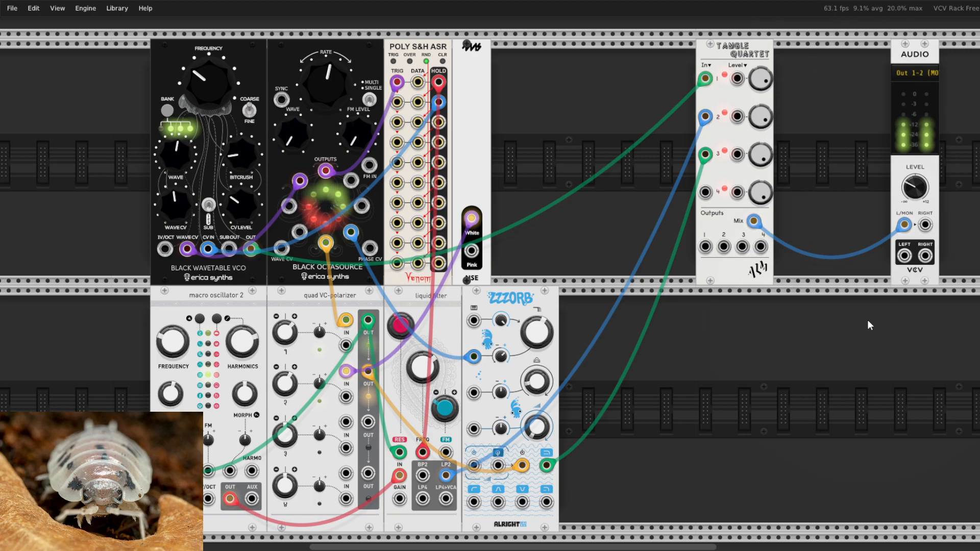
pyautogui.moveTo(733, 51); pyautogui.dragTo(762, 51)
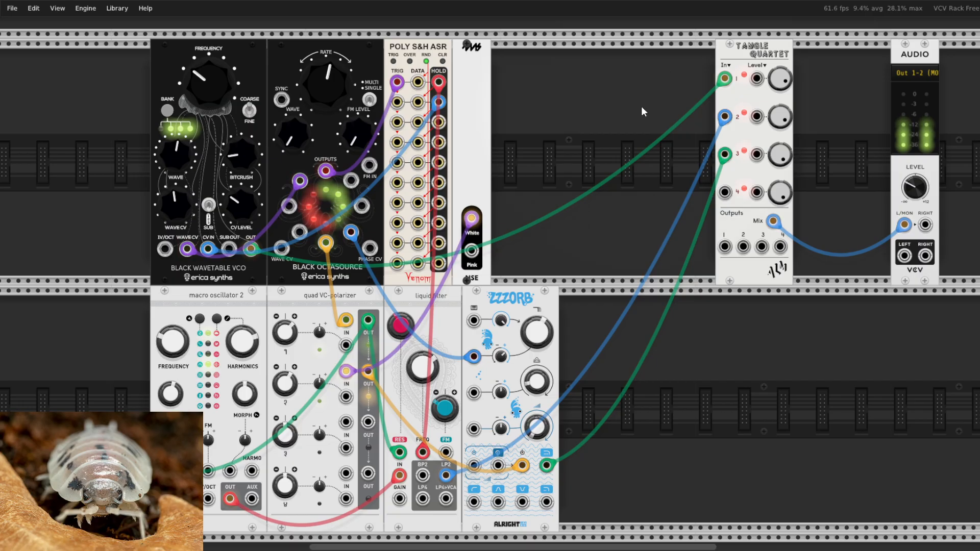
pyautogui.moveTo(916, 198)
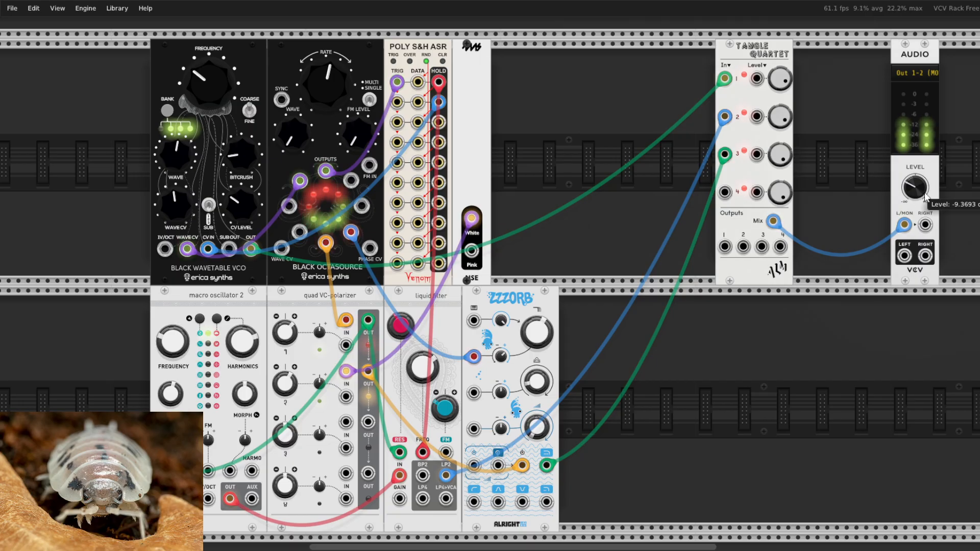
pyautogui.moveTo(914, 188); pyautogui.dragTo(914, 184)
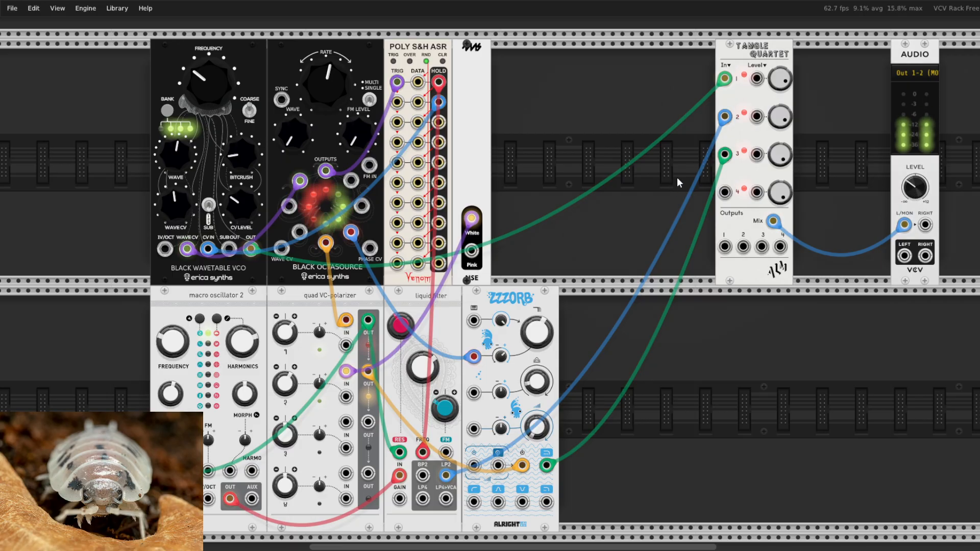
# Save the patch as drone and open the recent patch named empty
pyautogui.click(13, 10)
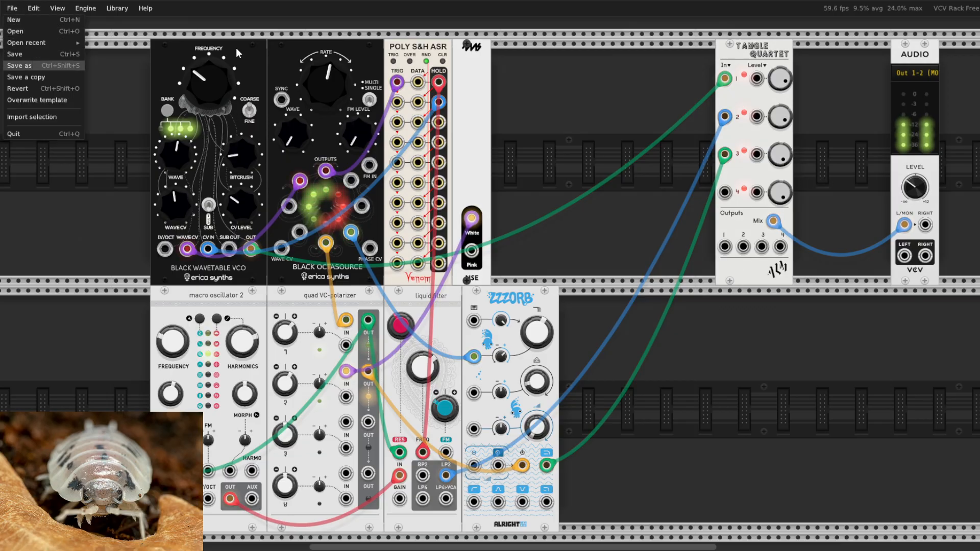
pyautogui.click(481, 291)
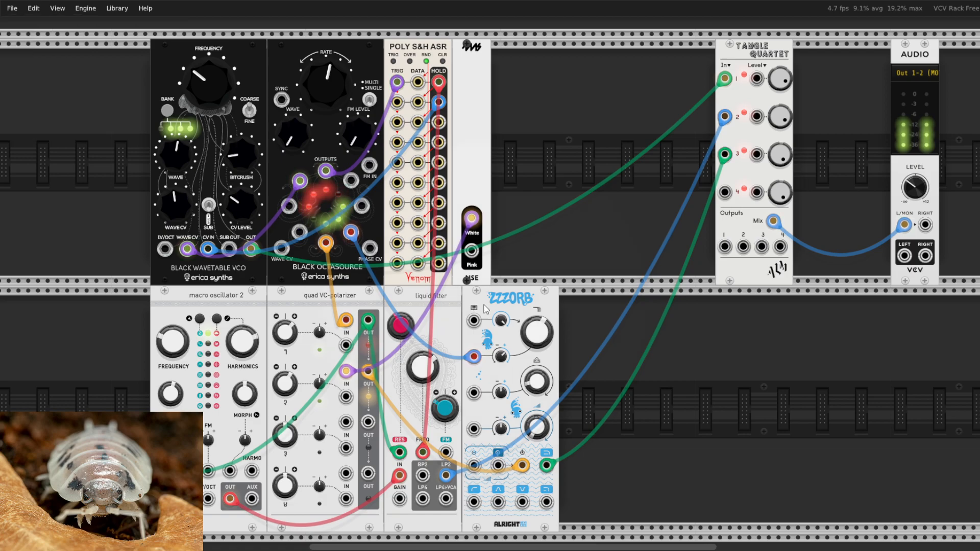
pyautogui.click(12, 8)
pyautogui.moveTo(42, 45)
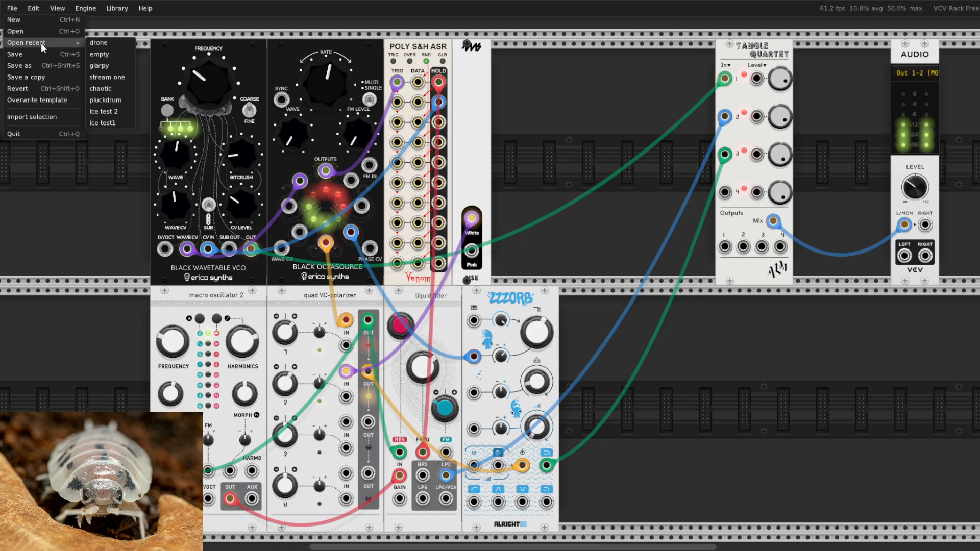
pyautogui.click(113, 54)
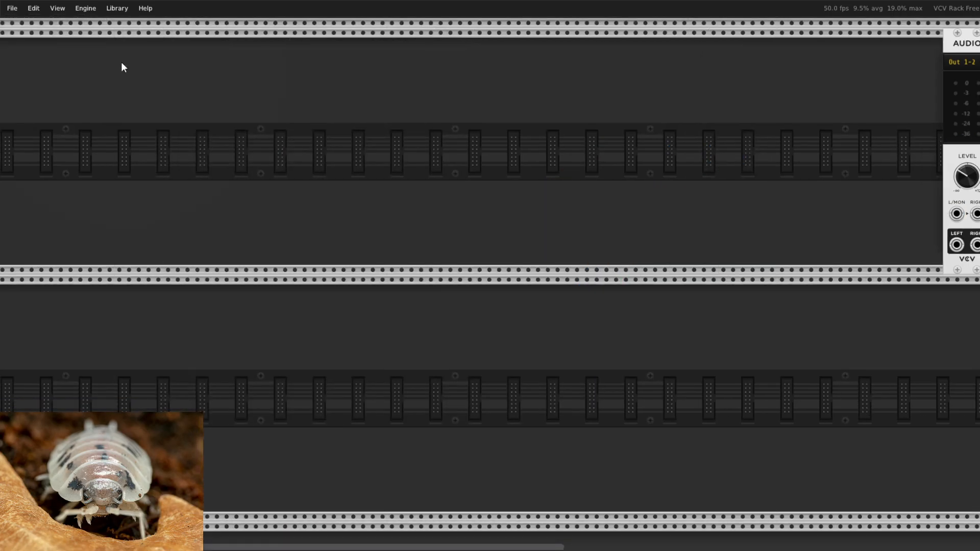
# Reset the module browser's filters and limit the listed modules to the VCV brand
pyautogui.rightClick(66, 79)
pyautogui.write('fi')
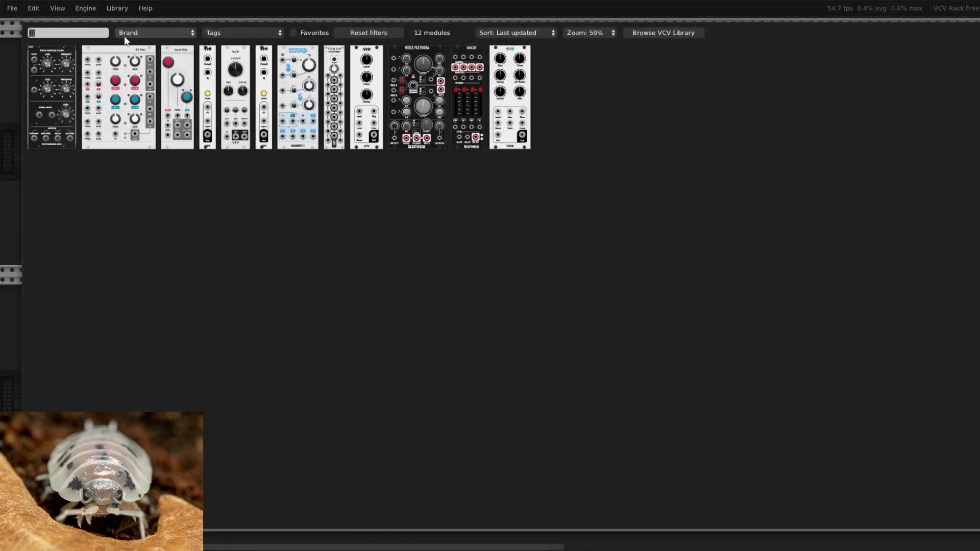
pyautogui.click(242, 33)
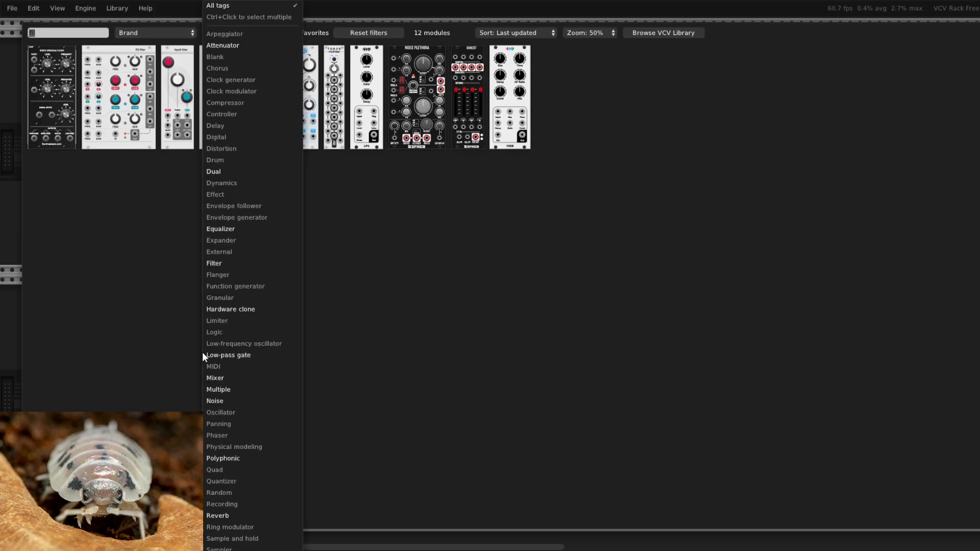
pyautogui.click(377, 32)
pyautogui.click(377, 32)
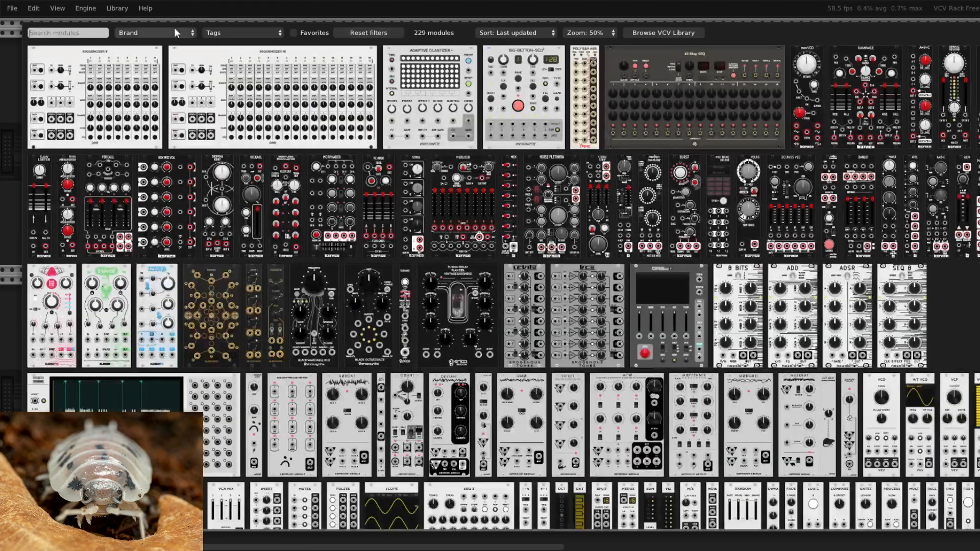
pyautogui.click(176, 32)
pyautogui.click(134, 268)
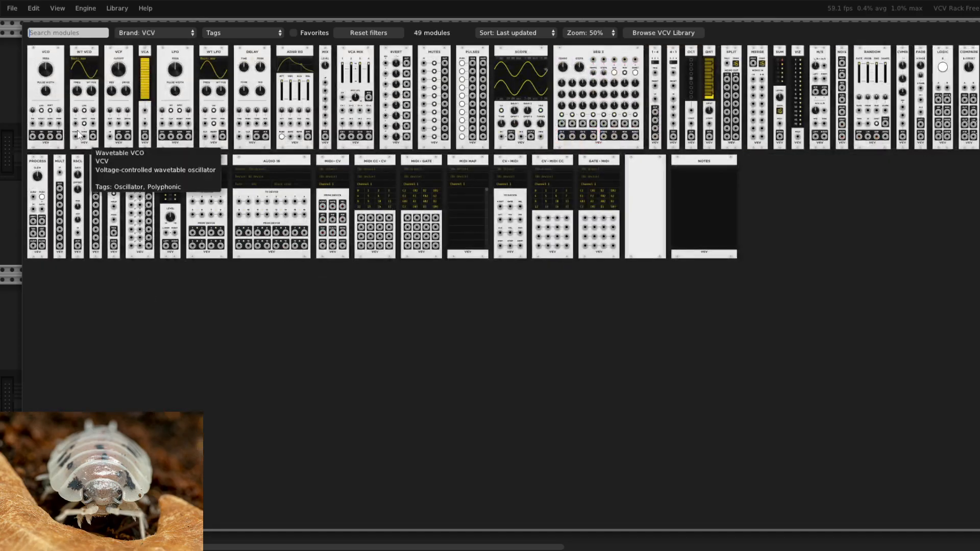
# Add VCO, VCF and VCA modules to the upper row of the rack
pyautogui.click(56, 61)
pyautogui.moveTo(97, 54); pyautogui.dragTo(253, 56)
pyautogui.rightClick(437, 189)
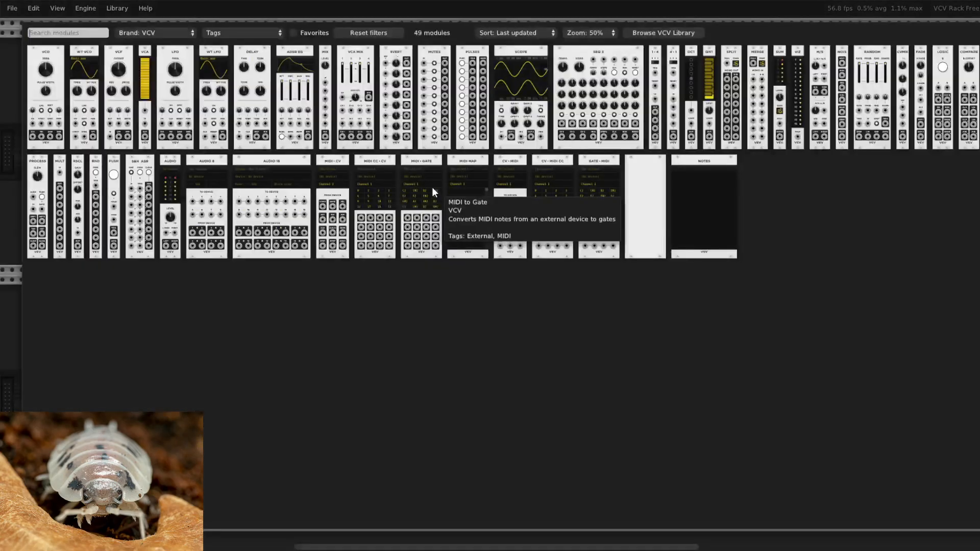
pyautogui.click(124, 51)
pyautogui.rightClick(552, 115)
pyautogui.click(145, 62)
# Add an ADSR EG in the row below the filter and dock the VCO, VCF and VCA side by side
pyautogui.rightClick(475, 81)
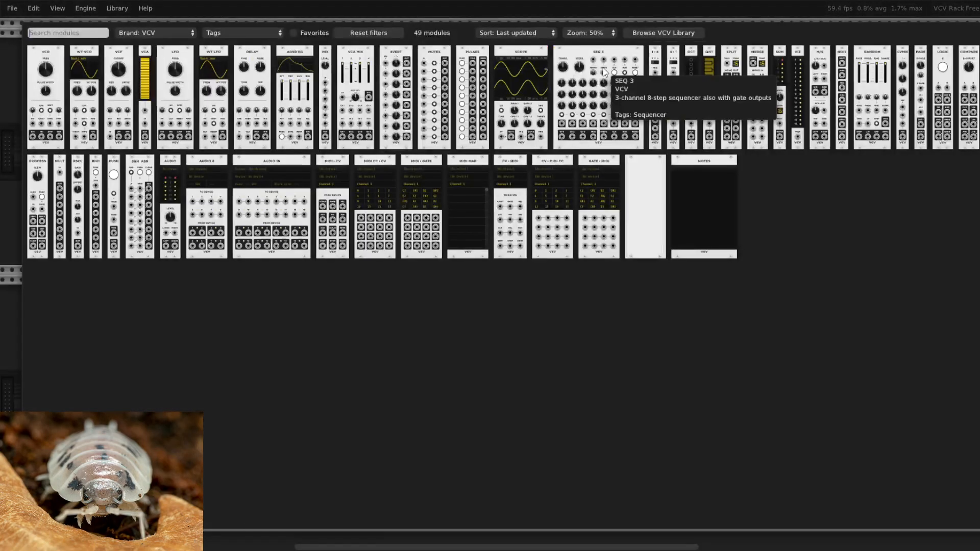
pyautogui.click(296, 48)
pyautogui.moveTo(634, 75); pyautogui.dragTo(517, 323)
pyautogui.moveTo(458, 43); pyautogui.dragTo(516, 70)
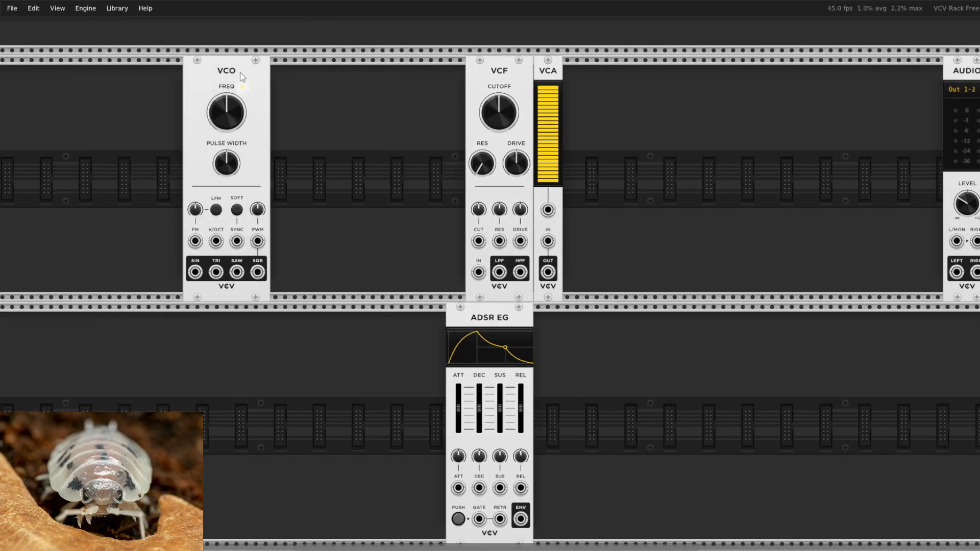
pyautogui.moveTo(227, 132); pyautogui.dragTo(422, 131)
# Patch VCO SAW into VCF IN, VCF LPF into VCA IN, ADSR ENV into the VCA's level CV, and VCA OUT into Audio L/MON
pyautogui.moveTo(432, 272); pyautogui.dragTo(548, 241)
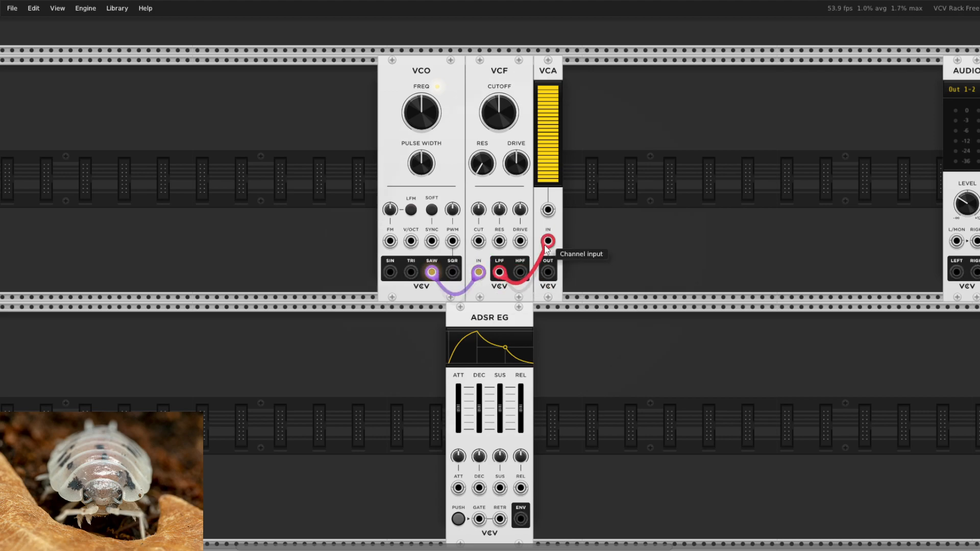
pyautogui.moveTo(515, 517); pyautogui.dragTo(548, 210)
pyautogui.moveTo(547, 272); pyautogui.dragTo(958, 241)
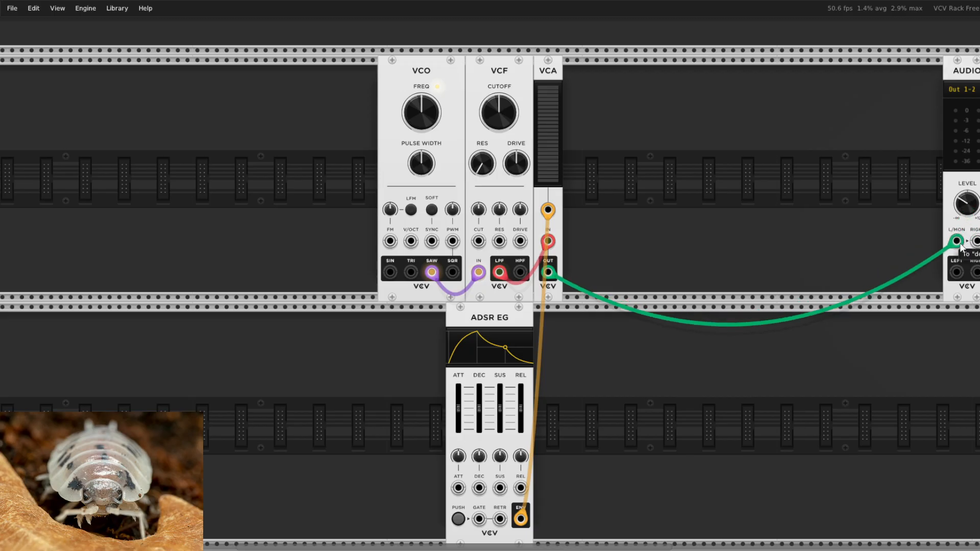
# Add a MIDI-CV module ahead of the VCO and set its MIDI driver to Computer keyboard/mouse
pyautogui.press('Return')
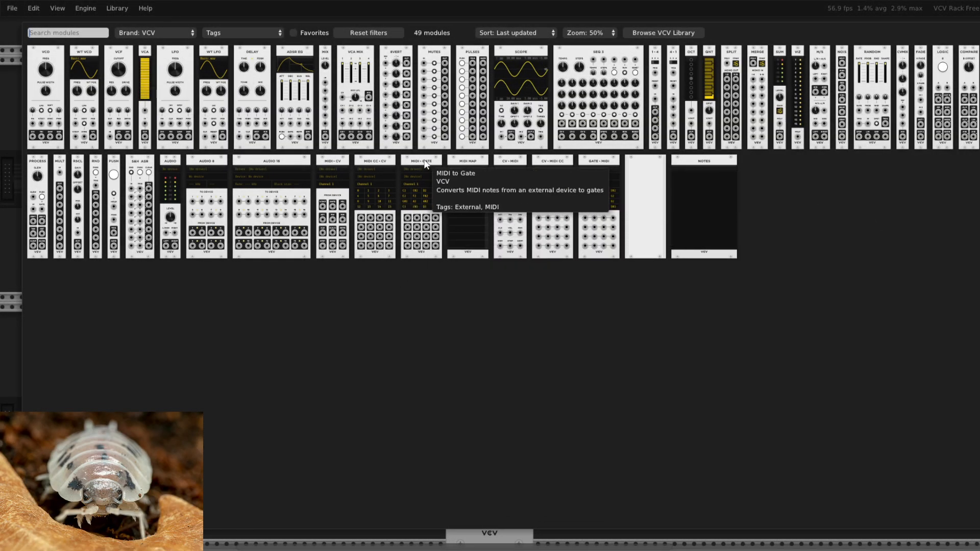
pyautogui.click(331, 163)
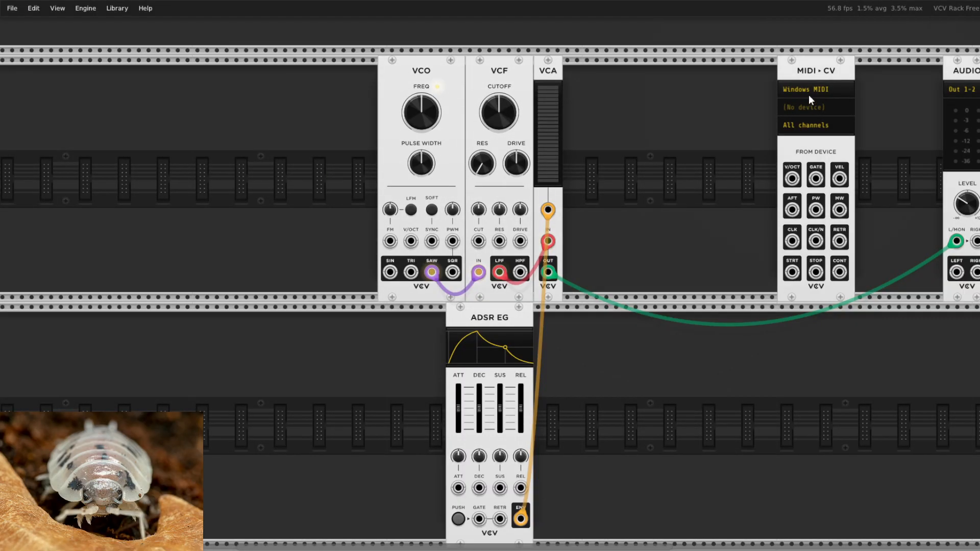
pyautogui.moveTo(823, 59); pyautogui.dragTo(206, 109)
pyautogui.click(201, 92)
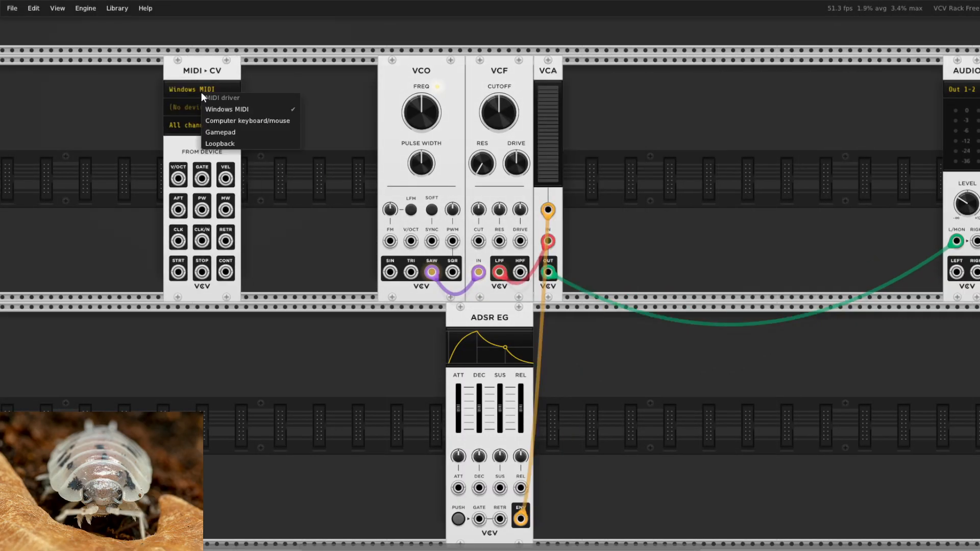
pyautogui.click(225, 121)
# Patch MIDI-CV's V/OCT into the VCO's V/OCT and its GATE into the ADSR's GATE, and play test notes
pyautogui.moveTo(179, 179); pyautogui.dragTo(411, 241)
pyautogui.moveTo(201, 178); pyautogui.dragTo(479, 519)
pyautogui.press('z')
pyautogui.press('z')
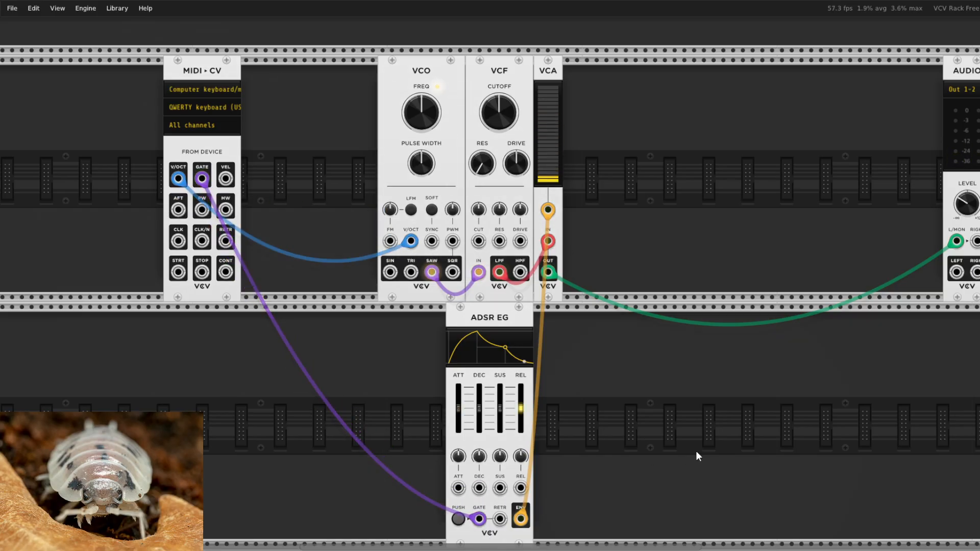
pyautogui.press('z')
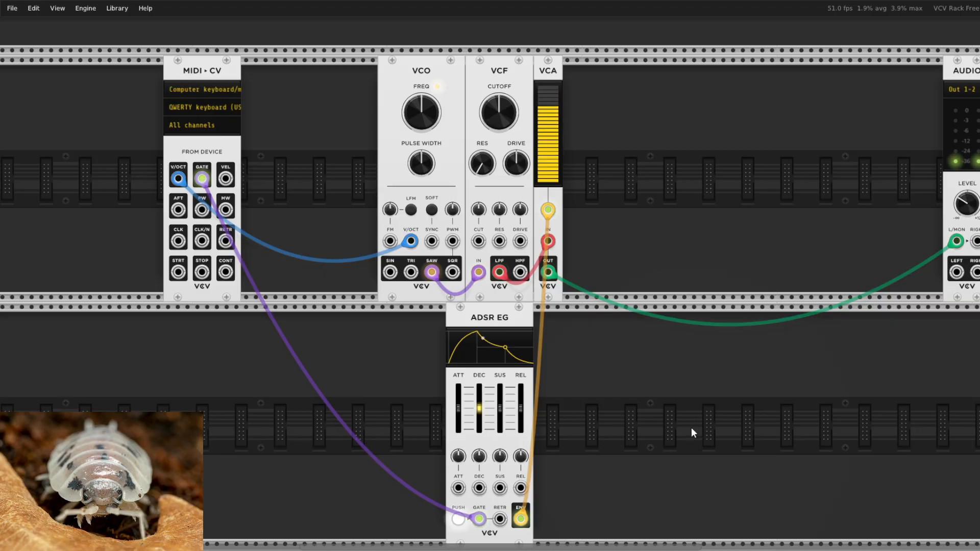
pyautogui.press('z')
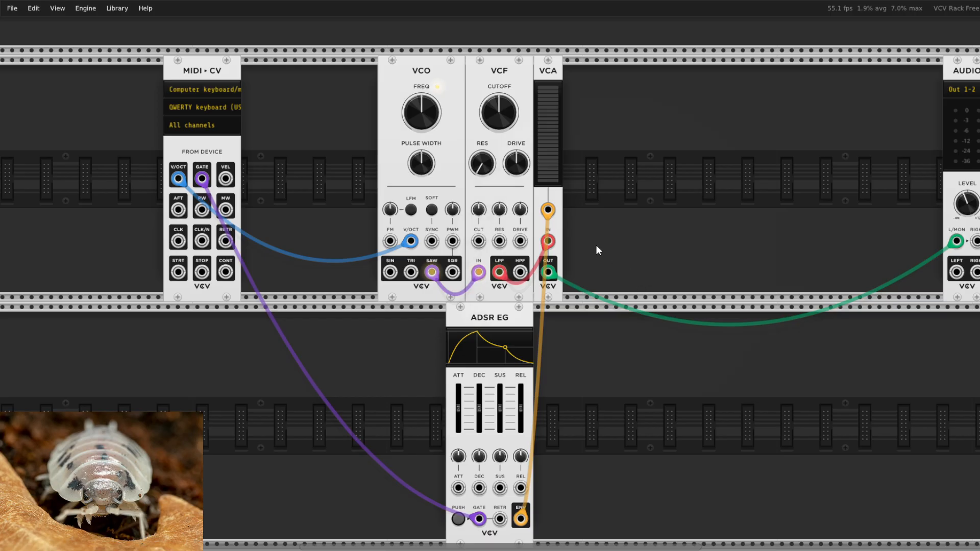
# Raise the VCF cutoff and lower the ADSR attack to its minimum, playing test notes after each change
pyautogui.moveTo(499, 112); pyautogui.dragTo(499, 101)
pyautogui.press('z')
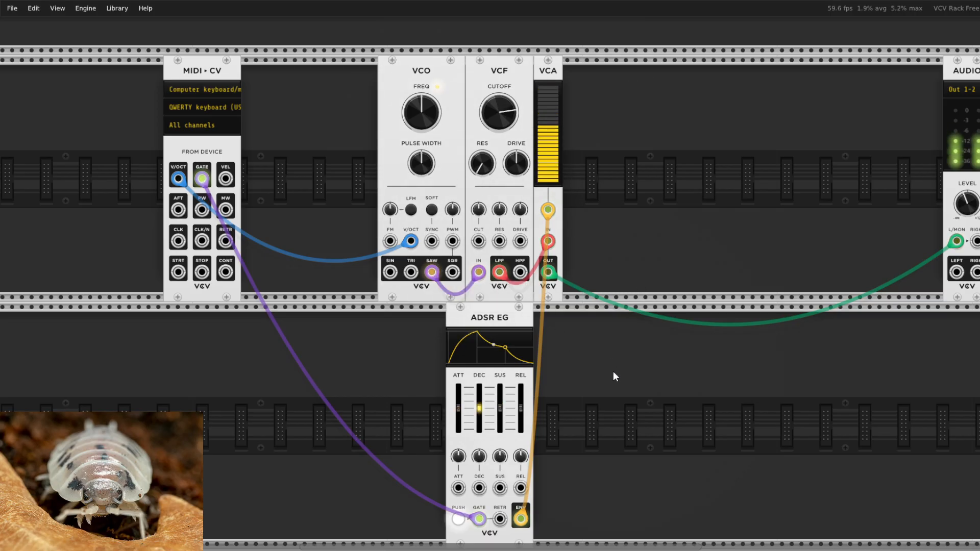
pyautogui.moveTo(459, 408); pyautogui.dragTo(458, 428)
pyautogui.press('z')
pyautogui.press('z')
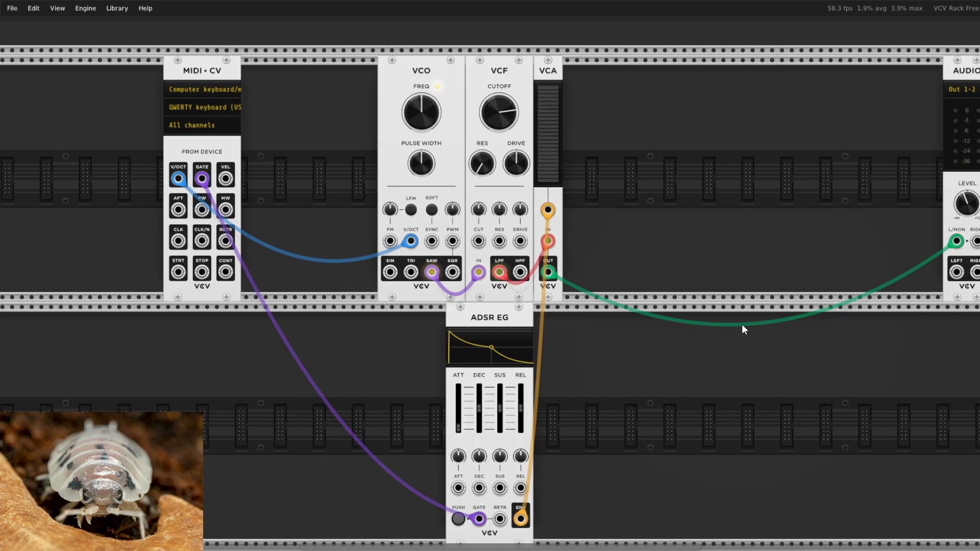
# Raise the ADSR's sustain to nearly full and shorten its decay slightly, playing test notes
pyautogui.moveTo(480, 408)
pyautogui.mouseDown()
pyautogui.moveTo(480, 399)
pyautogui.moveTo(507, 404)
pyautogui.moveTo(507, 395)
pyautogui.moveTo(479, 414)
pyautogui.mouseUp()
pyautogui.press('z')
pyautogui.press('z')
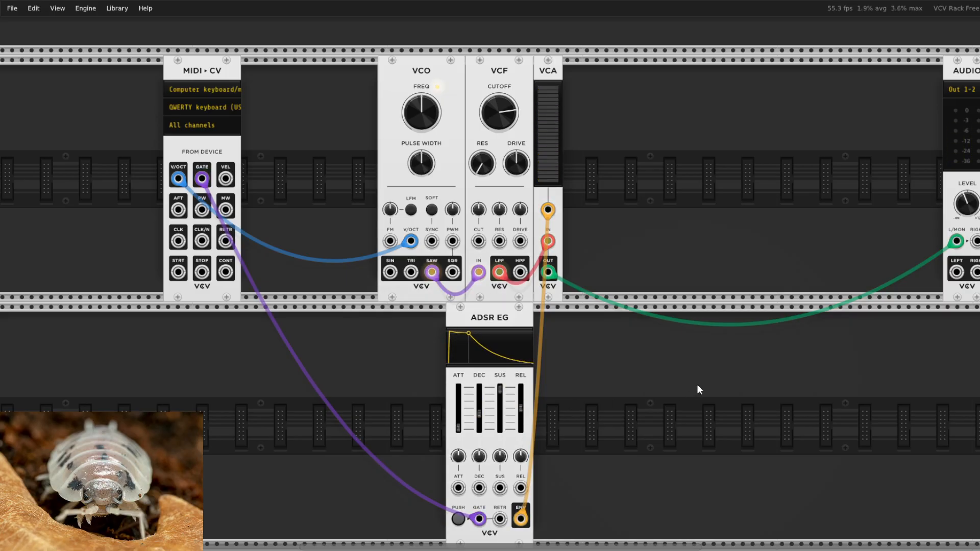
pyautogui.press('z')
pyautogui.press('z')
# Shift the ADSR EG module so it sits directly beneath the VCA, and play more test notes
pyautogui.moveTo(513, 319); pyautogui.dragTo(542, 321)
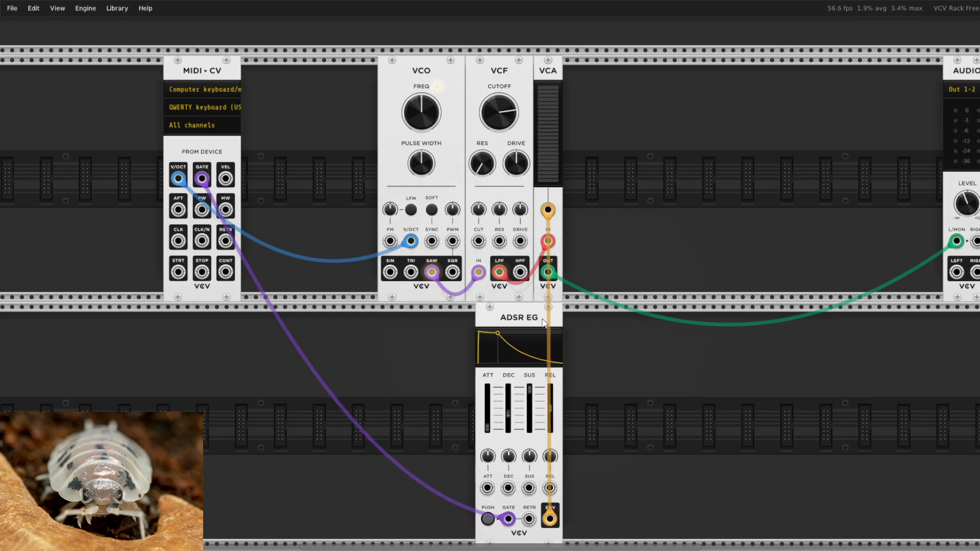
pyautogui.press('z')
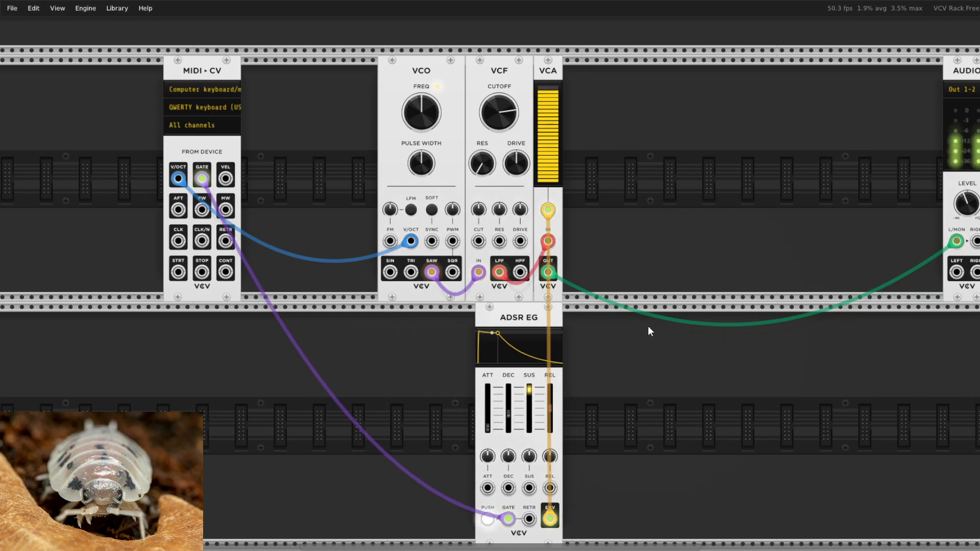
pyautogui.press('z')
pyautogui.press('z')
pyautogui.press('z')
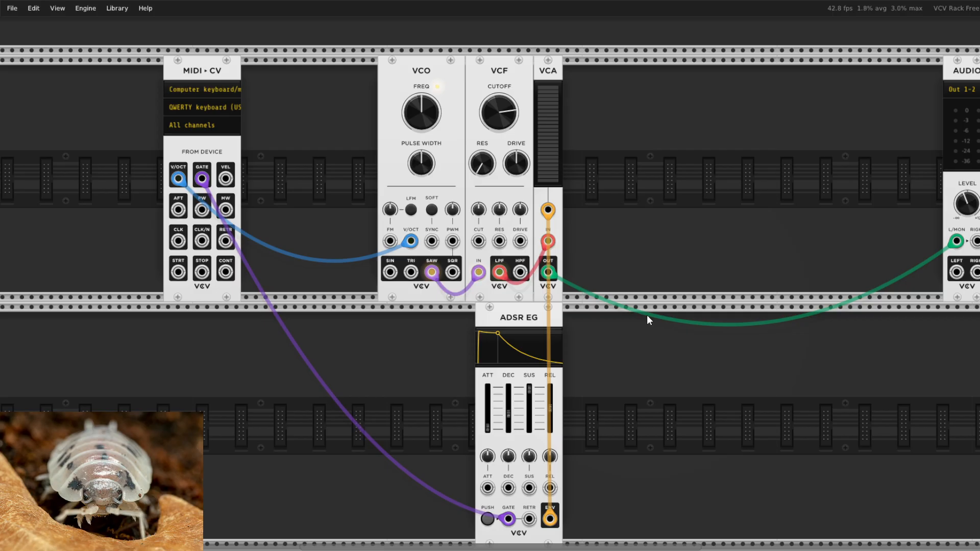
pyautogui.press('z')
pyautogui.moveTo(436, 70)
pyautogui.mouseDown()
pyautogui.moveTo(378, 81)
pyautogui.moveTo(550, 81)
pyautogui.moveTo(445, 69)
pyautogui.mouseUp()
pyautogui.press('z')
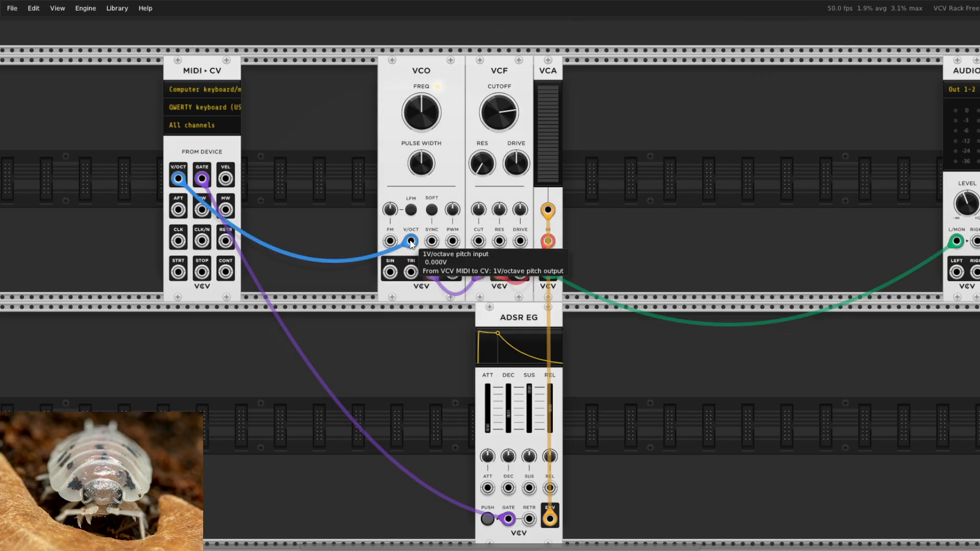
# Unplug the VCO's V/OCT cable and add a second VCO directly before the first, moving MIDI-CV away to make room
pyautogui.moveTo(411, 242); pyautogui.dragTo(332, 312)
pyautogui.moveTo(215, 73); pyautogui.dragTo(157, 73)
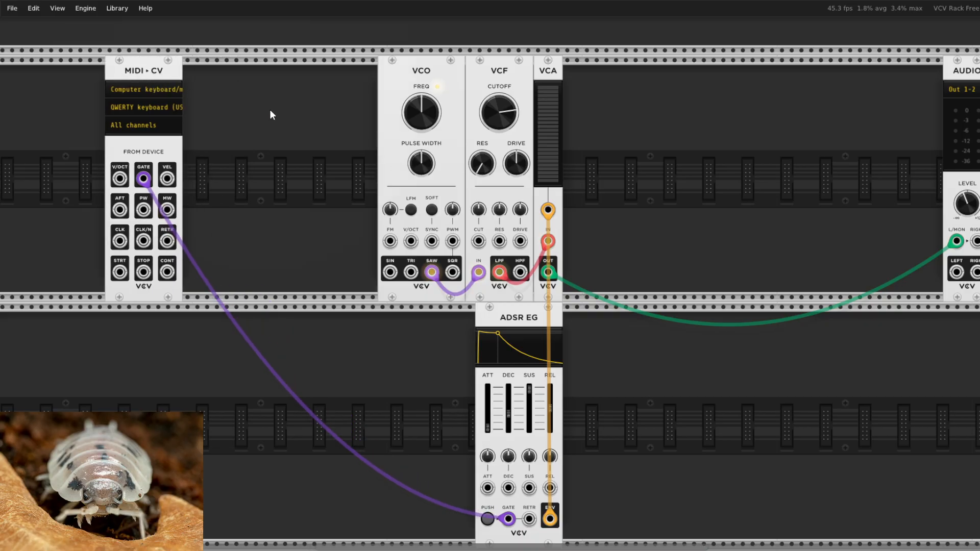
pyautogui.rightClick(262, 106)
pyautogui.click(45, 51)
pyautogui.moveTo(282, 81); pyautogui.dragTo(407, 88)
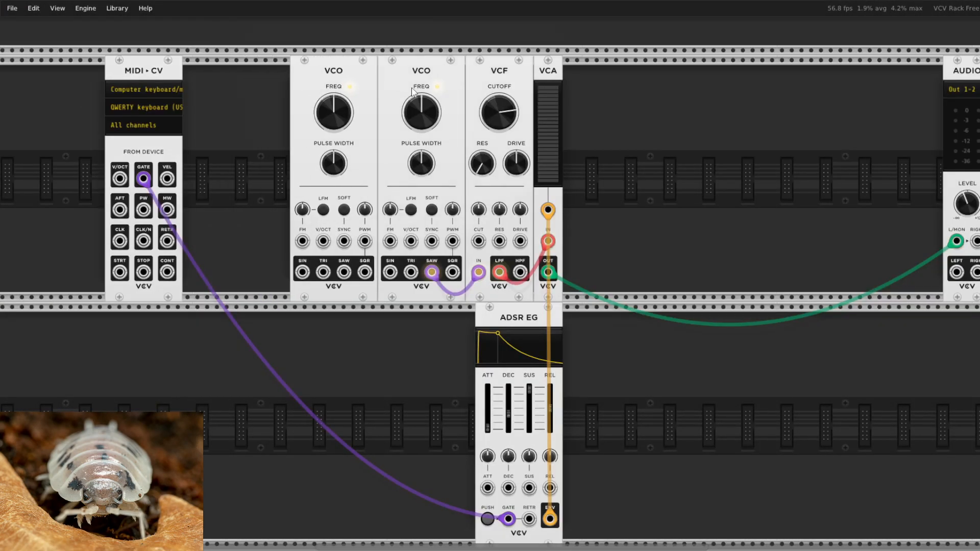
# Search the module library for a mixer and place a VCA MIX between the VCA and the AUDIO module
pyautogui.rightClick(245, 102)
pyautogui.write('mixer')
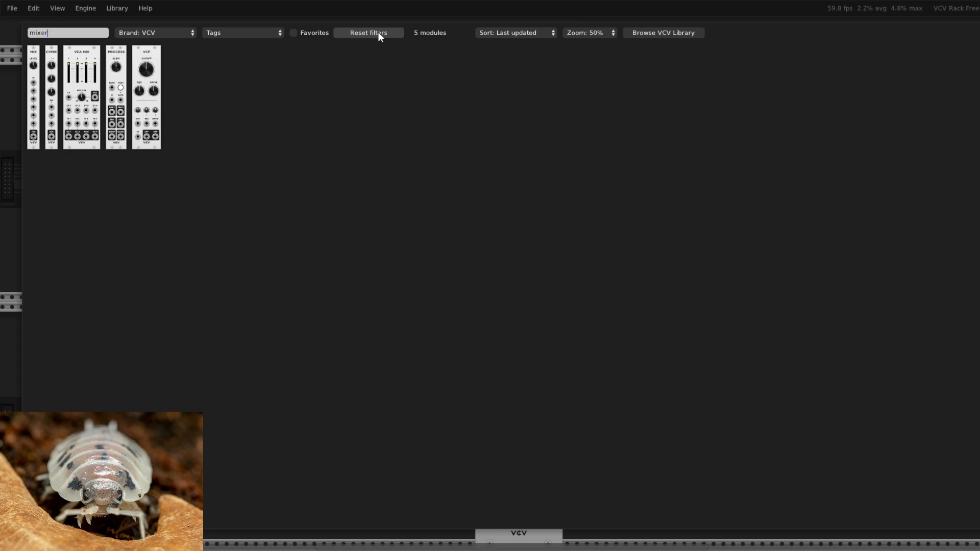
pyautogui.moveTo(82, 92); pyautogui.dragTo(804, 73)
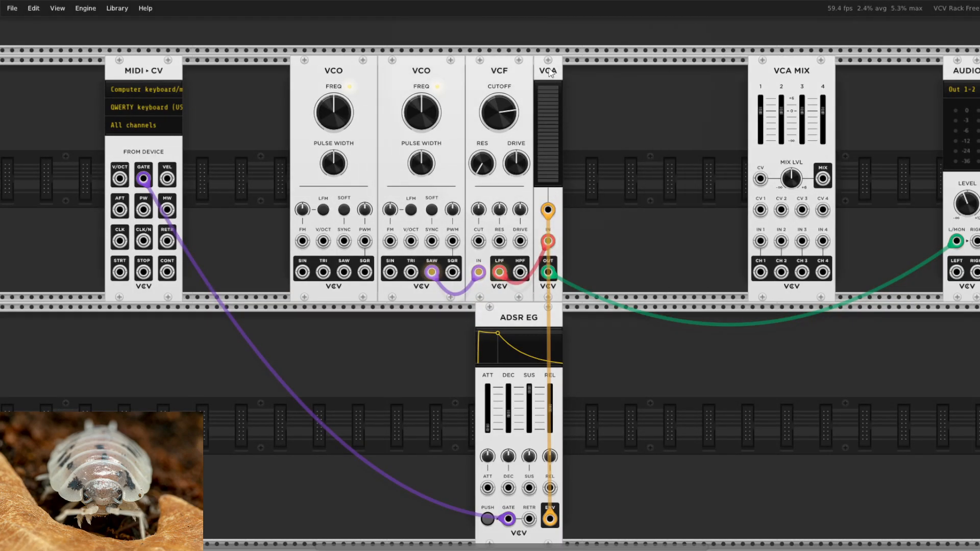
# Replace the VCA with VCA MIX, patching MIX into Audio L/MON and ADSR ENV into CV 1, CV 2 and CV 3
pyautogui.press('Delete')
pyautogui.moveTo(823, 178); pyautogui.dragTo(957, 242)
pyautogui.moveTo(550, 519)
pyautogui.mouseDown()
pyautogui.moveTo(762, 211)
pyautogui.moveTo(550, 519)
pyautogui.mouseUp()
pyautogui.moveTo(802, 209); pyautogui.dragTo(552, 520)
pyautogui.moveTo(780, 72); pyautogui.dragTo(761, 72)
# Delete the VCF and patch the original VCO's TRI into VCA MIX IN 1 and the second VCO's TRI into IN 2
pyautogui.moveTo(743, 245); pyautogui.dragTo(528, 56)
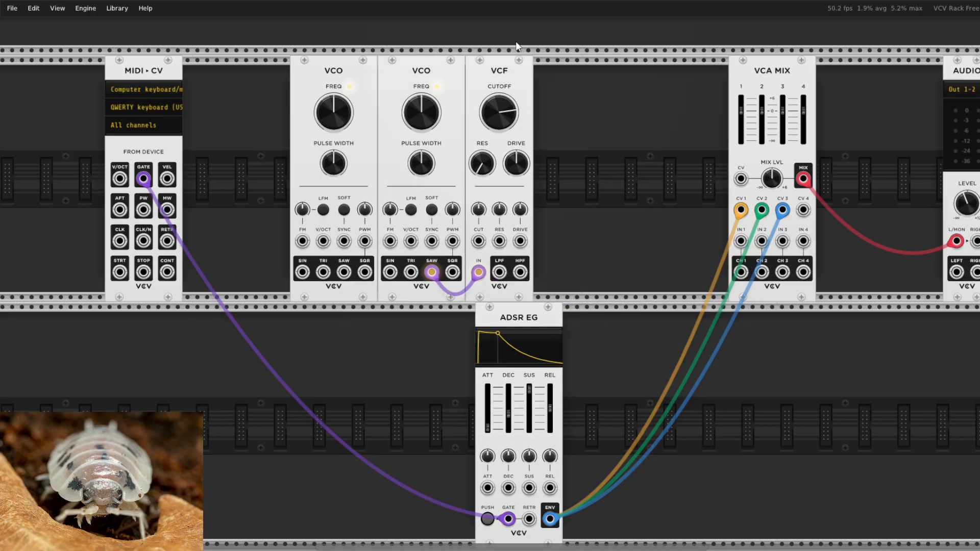
pyautogui.press('Delete')
pyautogui.moveTo(741, 272); pyautogui.dragTo(431, 271)
pyautogui.moveTo(734, 242); pyautogui.dragTo(410, 272)
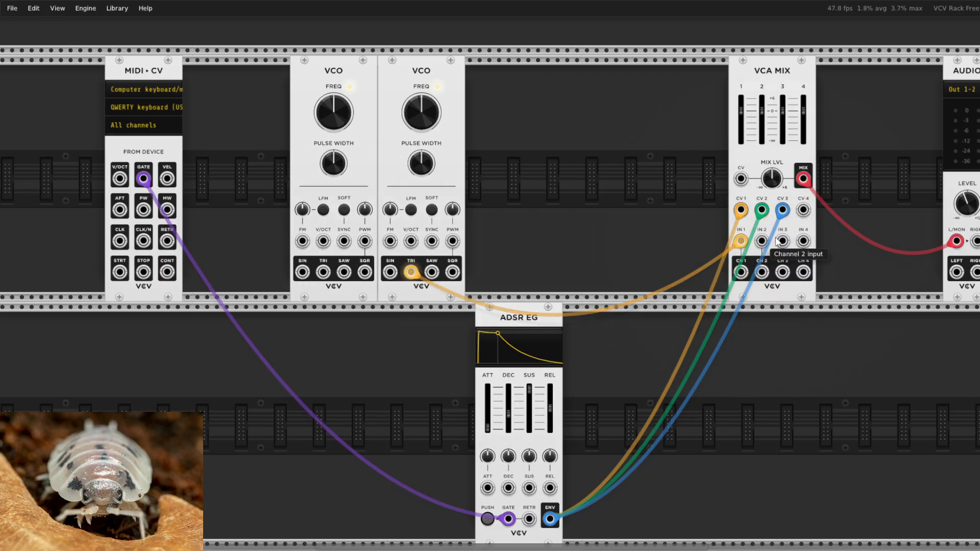
pyautogui.moveTo(761, 241); pyautogui.dragTo(344, 274)
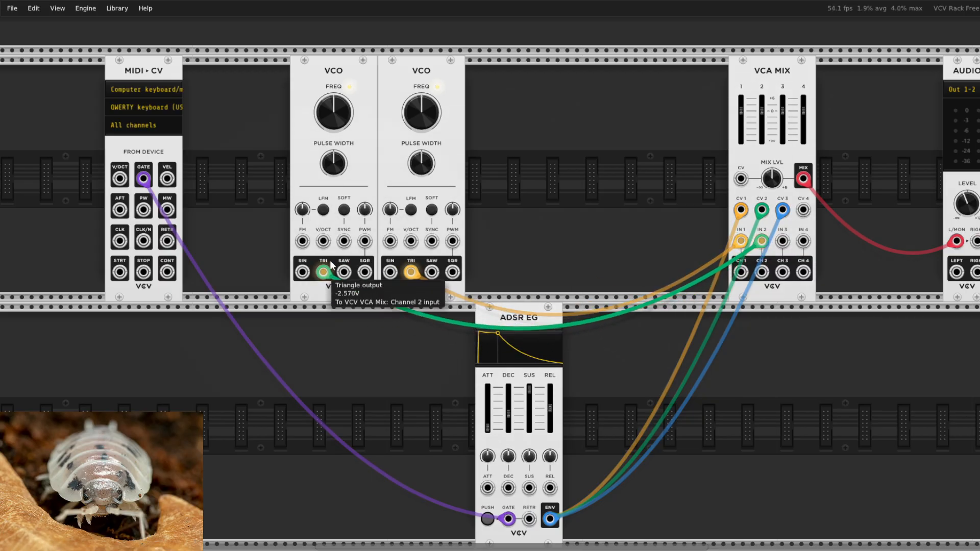
# Add a third VCO before the other two and patch its TRI into VCA MIX IN 3
pyautogui.rightClick(230, 69)
pyautogui.click(351, 33)
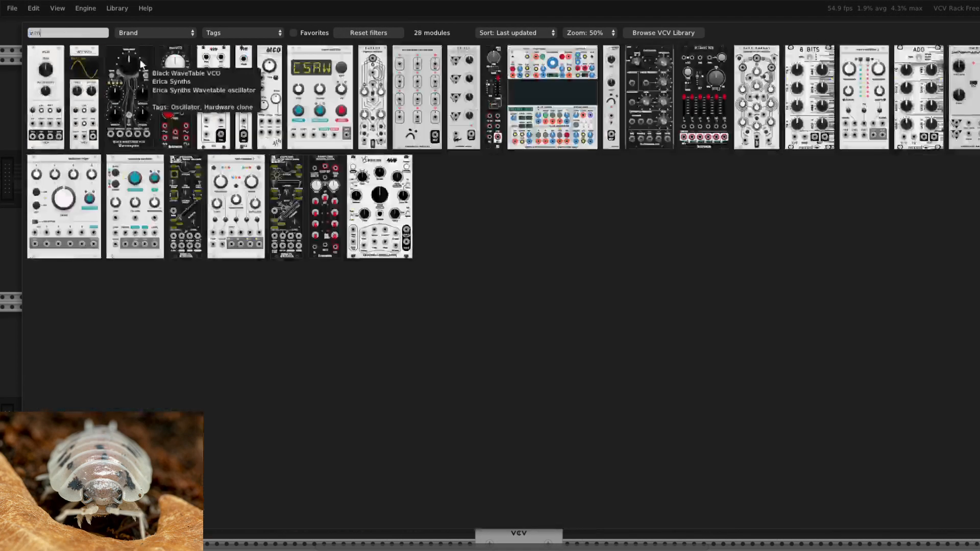
pyautogui.press('Escape')
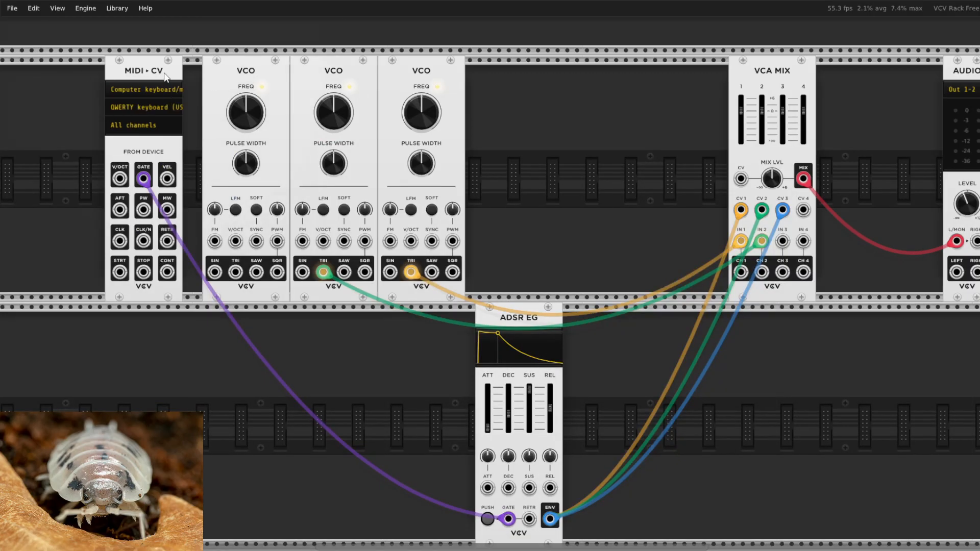
pyautogui.moveTo(165, 77); pyautogui.dragTo(135, 76)
pyautogui.moveTo(236, 272); pyautogui.dragTo(782, 241)
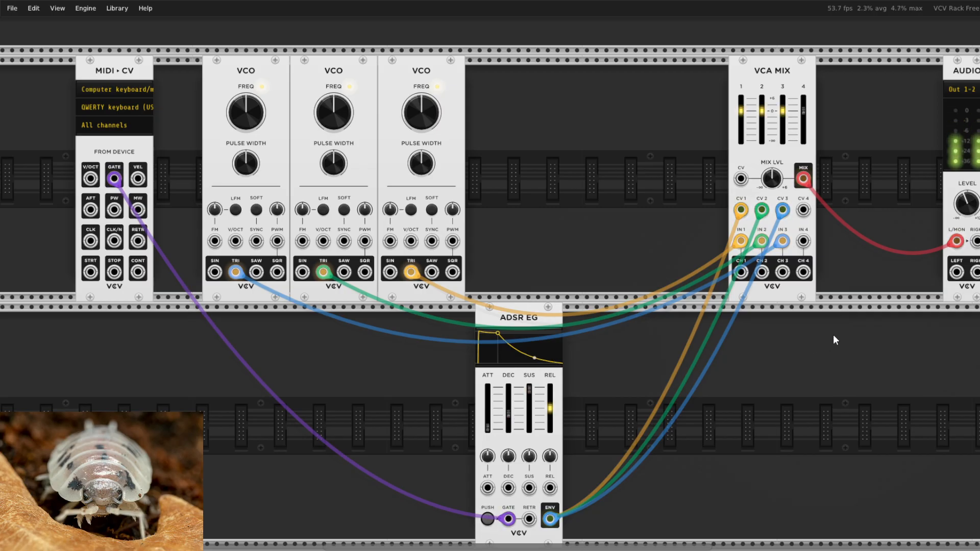
# Lower VCA MIX's mix level and pull channel 3 all the way down, then play a test note
pyautogui.moveTo(772, 181)
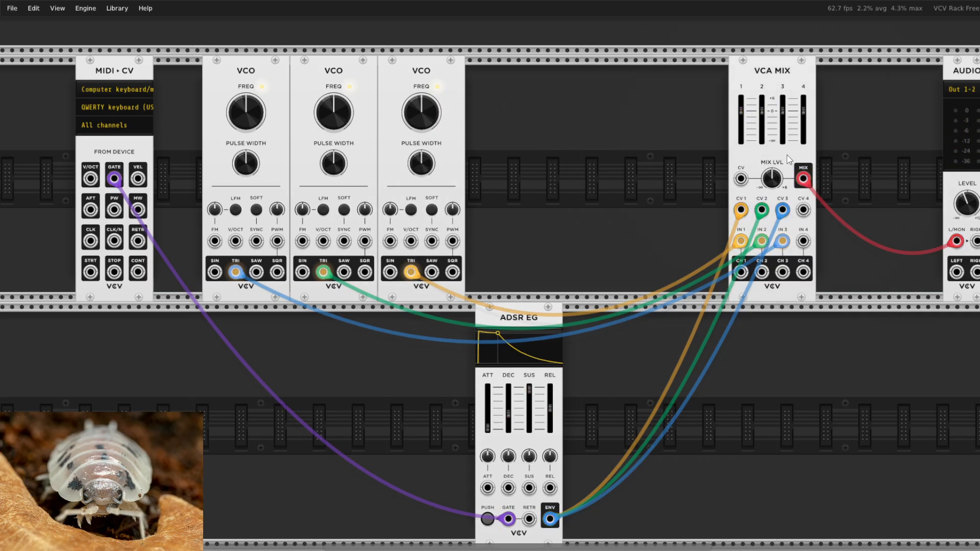
pyautogui.moveTo(772, 181); pyautogui.dragTo(772, 194)
pyautogui.moveTo(238, 109)
pyautogui.moveTo(337, 121)
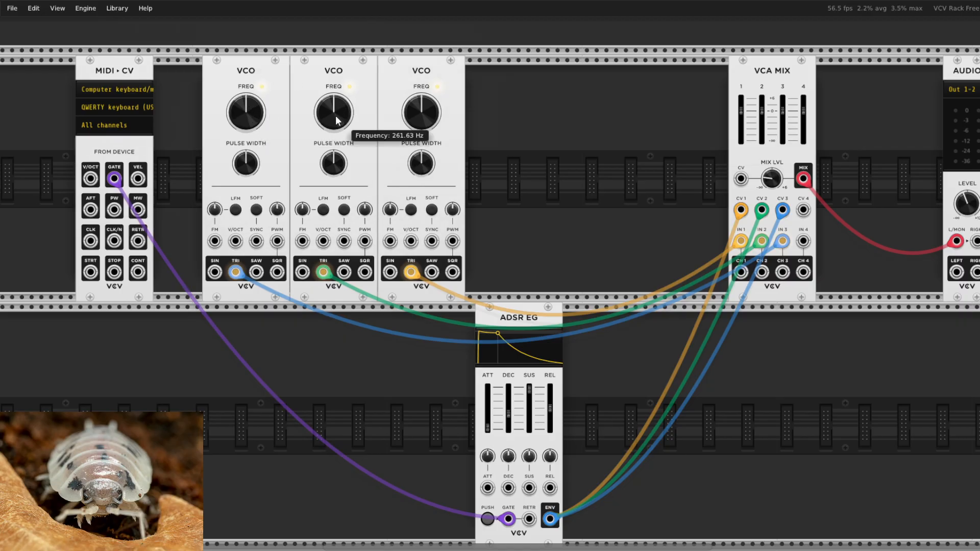
pyautogui.moveTo(782, 119)
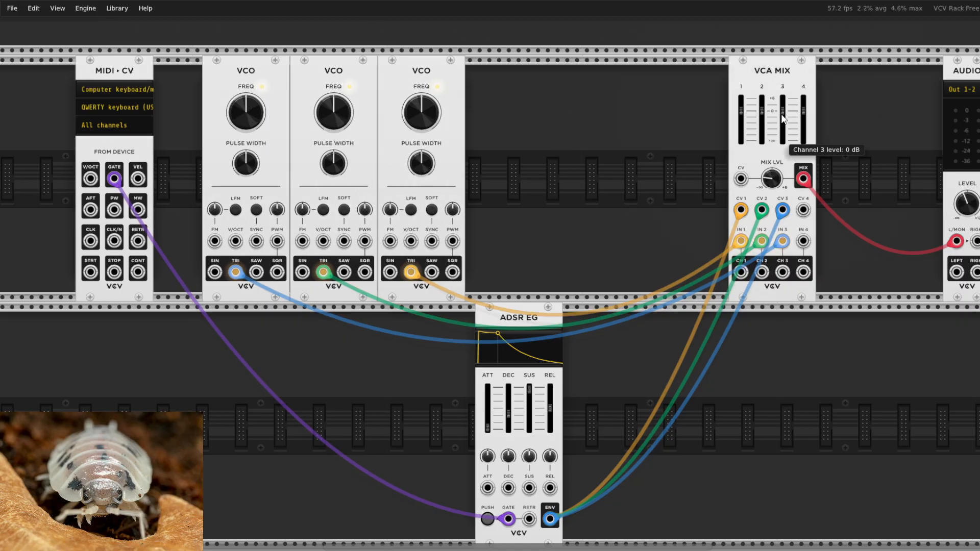
pyautogui.moveTo(783, 111); pyautogui.dragTo(783, 140)
pyautogui.press('z')
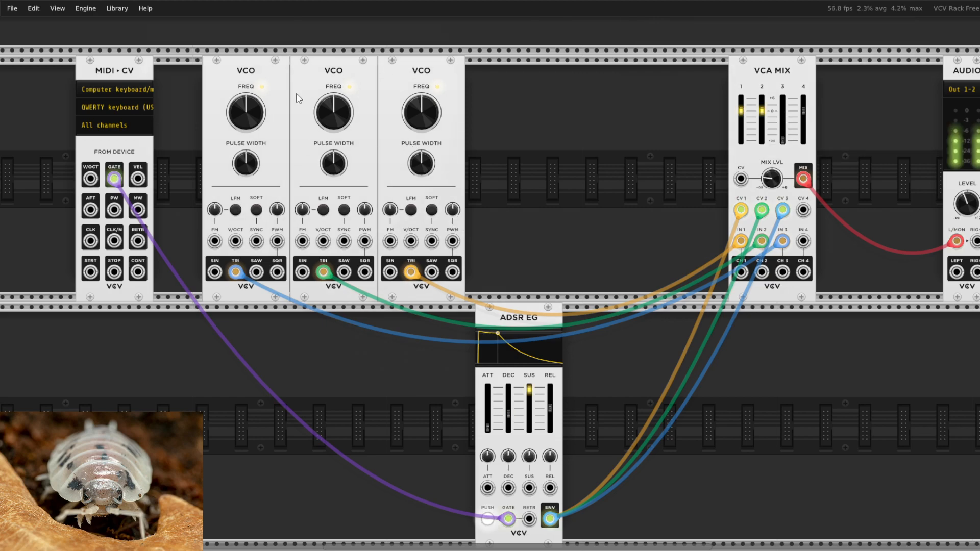
# Raise the middle VCO's frequency to about 356 Hz, playing test notes between adjustments
pyautogui.moveTo(334, 115)
pyautogui.moveTo(334, 115)
pyautogui.mouseDown()
pyautogui.moveTo(334, 90)
pyautogui.moveTo(339, 123)
pyautogui.mouseUp()
pyautogui.press('q')
pyautogui.press('q')
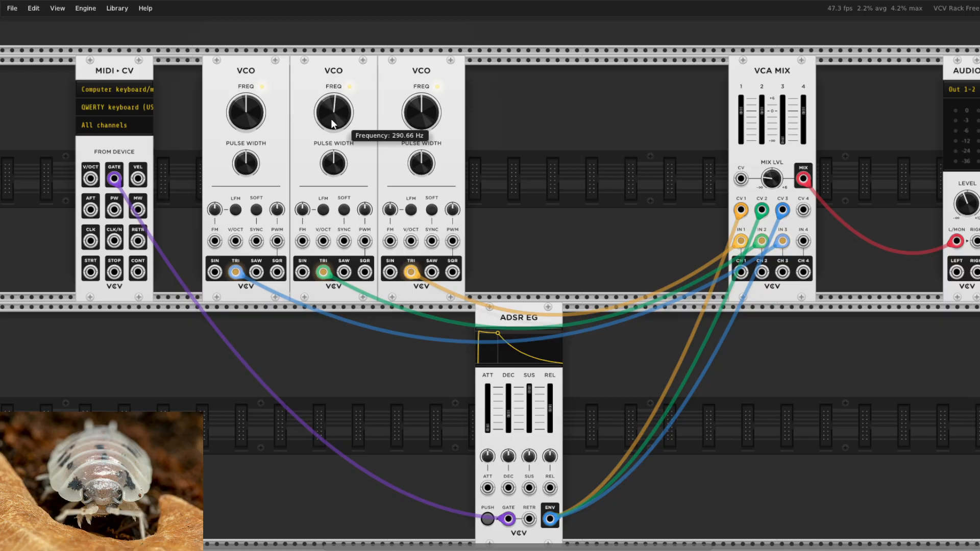
pyautogui.press('q')
pyautogui.moveTo(330, 117); pyautogui.dragTo(331, 114)
pyautogui.press('q')
# Set VCA MIX channel 1 to about -2.8 dB and tune the last and middle VCOs upward to form a chord
pyautogui.moveTo(741, 139); pyautogui.dragTo(741, 117)
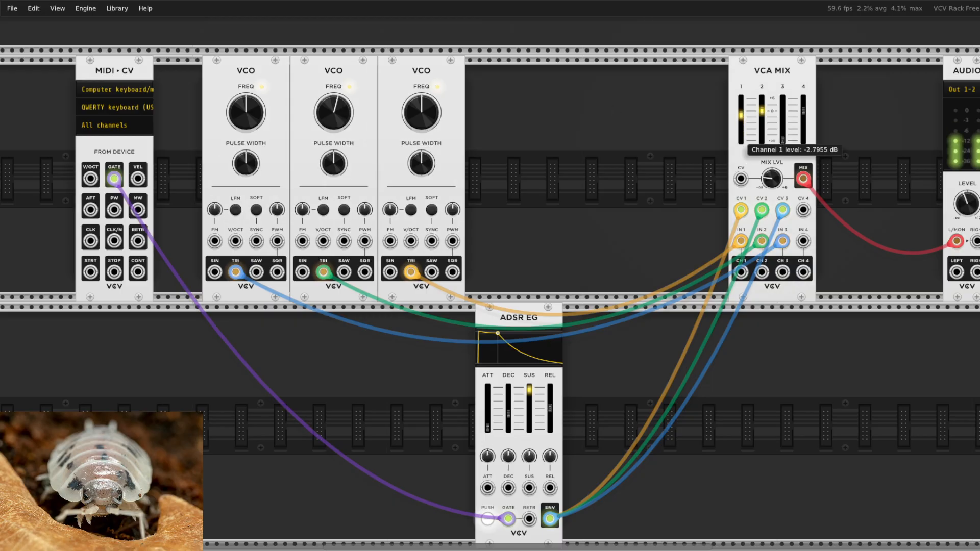
pyautogui.moveTo(421, 112); pyautogui.dragTo(421, 101)
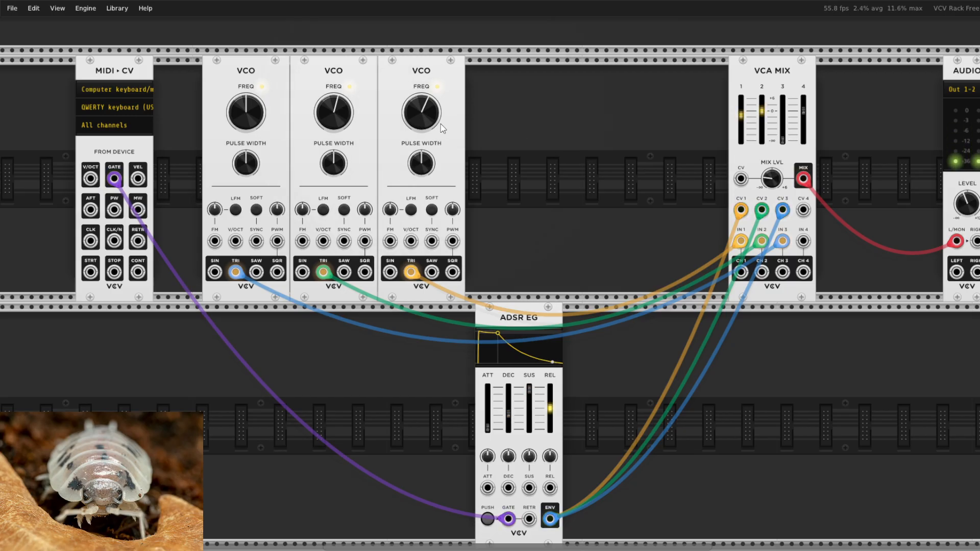
pyautogui.moveTo(331, 108)
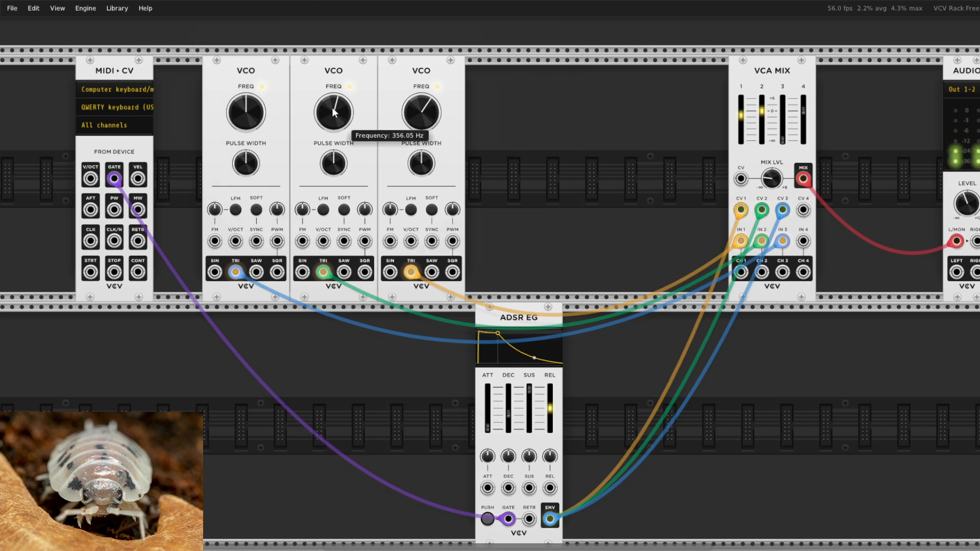
pyautogui.moveTo(331, 108); pyautogui.dragTo(332, 109)
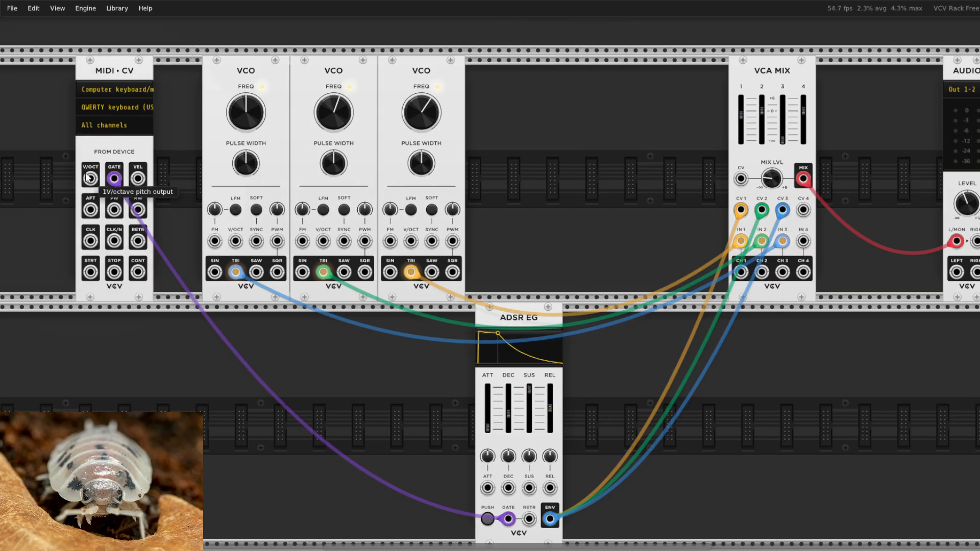
# Patch MIDI-CV's V/OCT into the V/OCT inputs of all three VCOs and raise VCA MIX's channel 3 level
pyautogui.moveTo(87, 177); pyautogui.dragTo(236, 241)
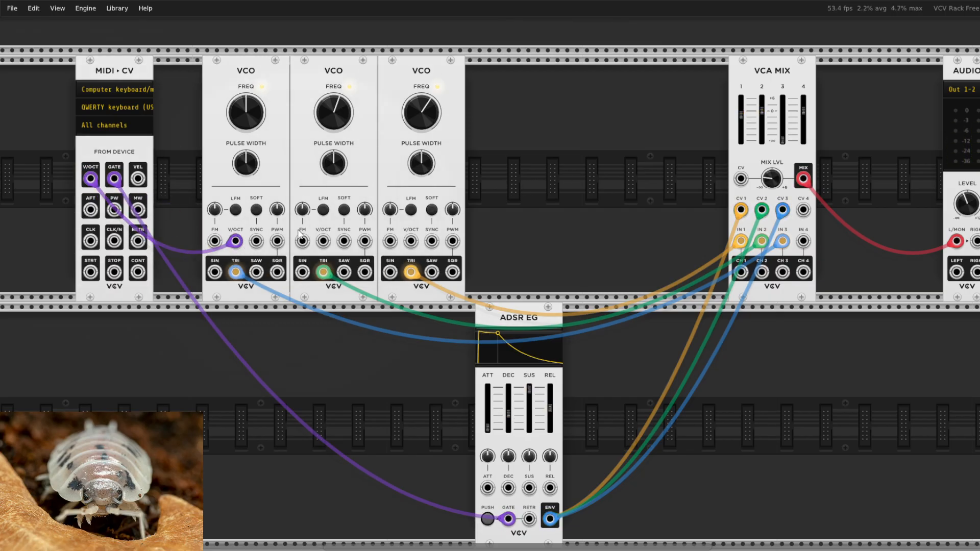
pyautogui.moveTo(324, 242); pyautogui.dragTo(90, 179)
pyautogui.moveTo(411, 242); pyautogui.dragTo(90, 179)
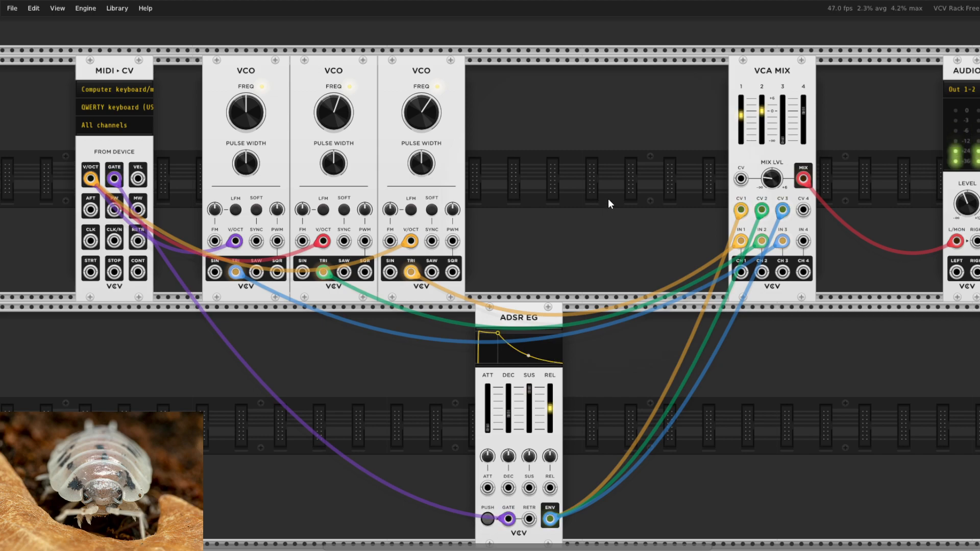
pyautogui.moveTo(781, 134); pyautogui.dragTo(781, 113)
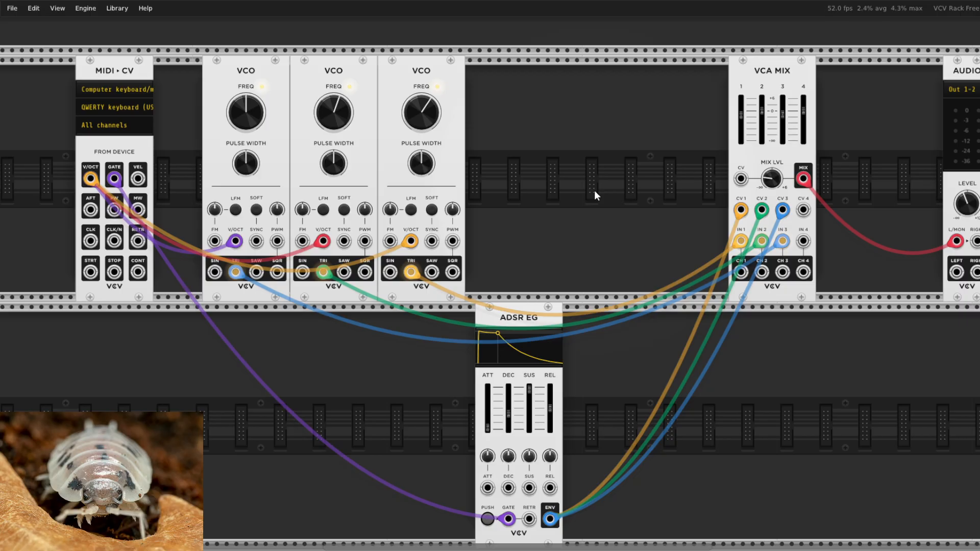
# Remove the cable running from MIDI-CV's GATE to the ADSR's GATE
pyautogui.moveTo(435, 79); pyautogui.dragTo(444, 79)
pyautogui.moveTo(422, 98); pyautogui.dragTo(401, 79)
pyautogui.moveTo(114, 178); pyautogui.dragTo(136, 374)
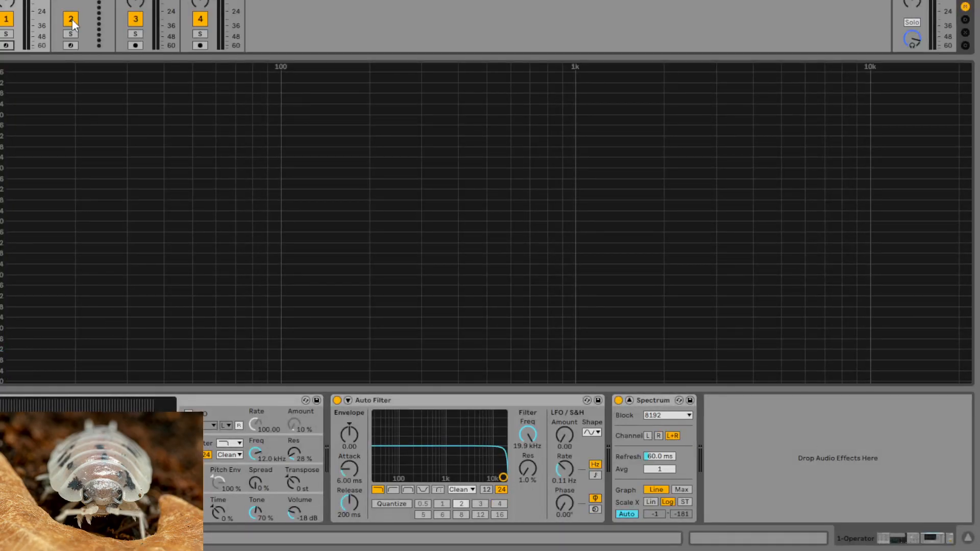
# In Ableton Live, arm the Operator track 1 and play notes to examine their frequencies in Spectrum
pyautogui.click(6, 45)
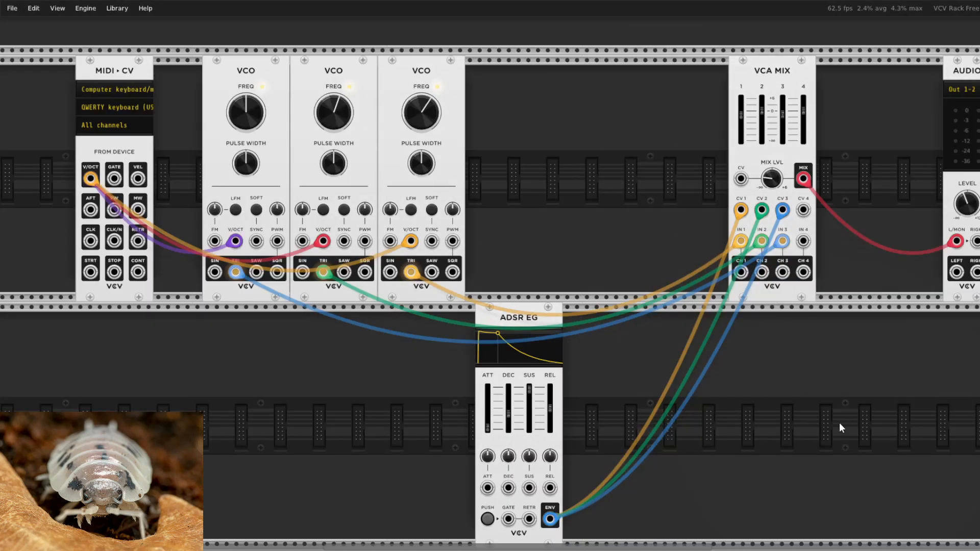
pyautogui.scroll(-1, 849, 429)
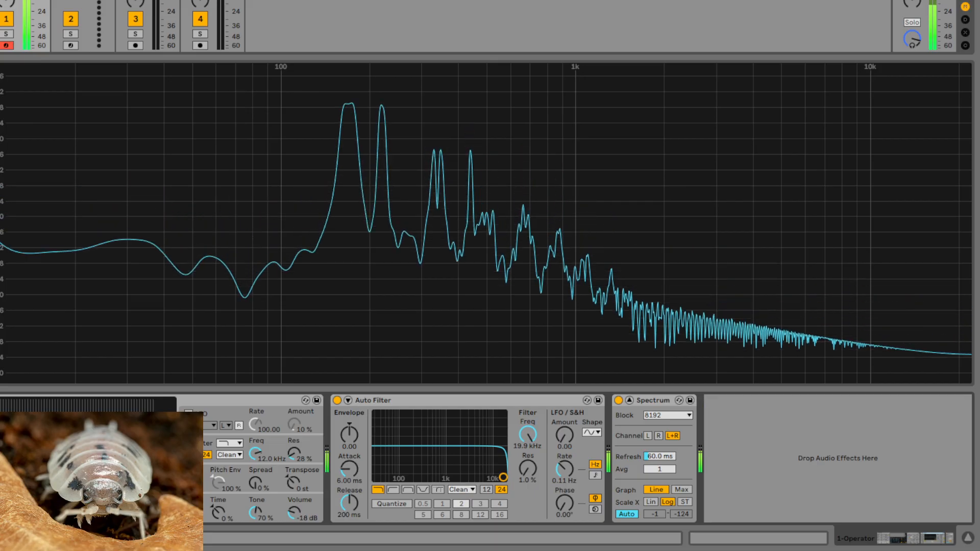
pyautogui.click(20, 453)
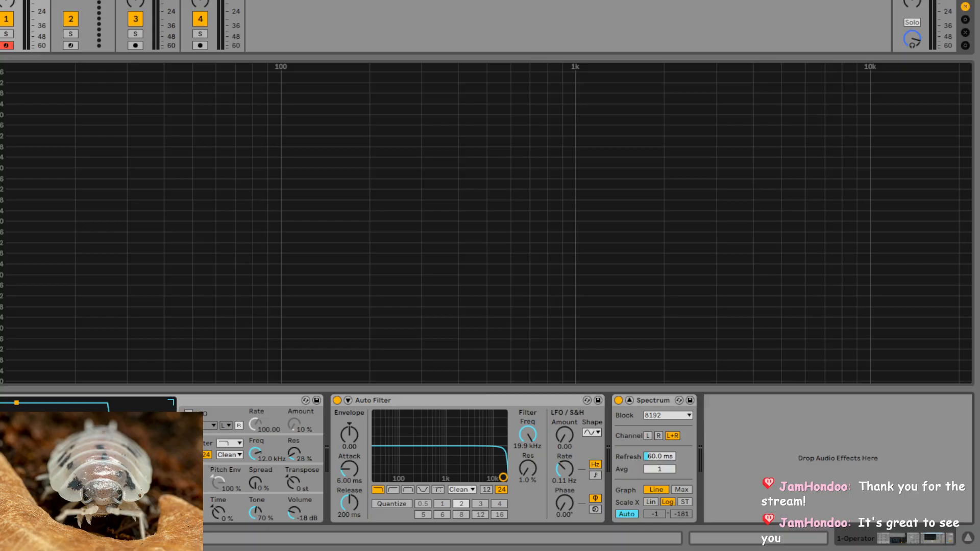
# Switch to VCV Rack, open the recent patch "chaotic" and move its AUDIO module farther from PipSlope
pyautogui.hotkey('alt', 'Tab')
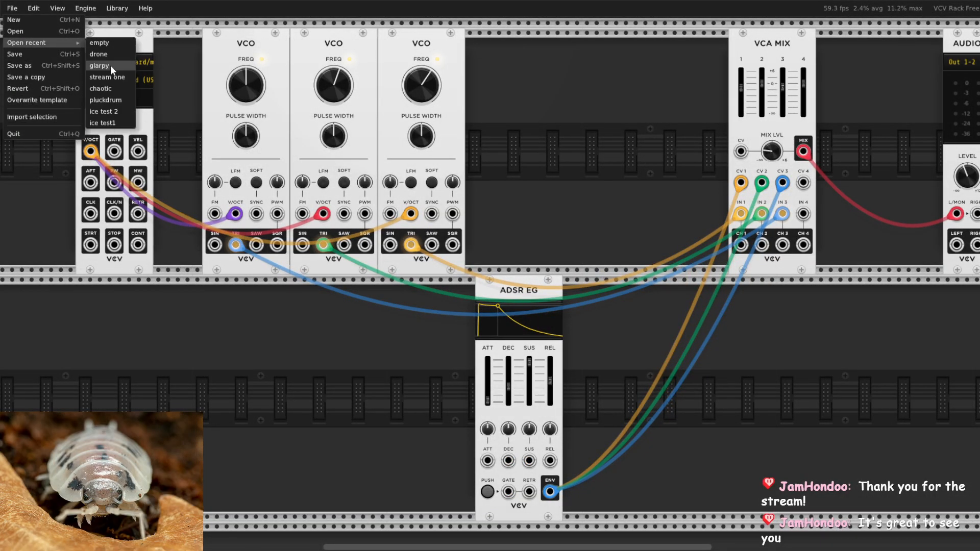
pyautogui.click(108, 91)
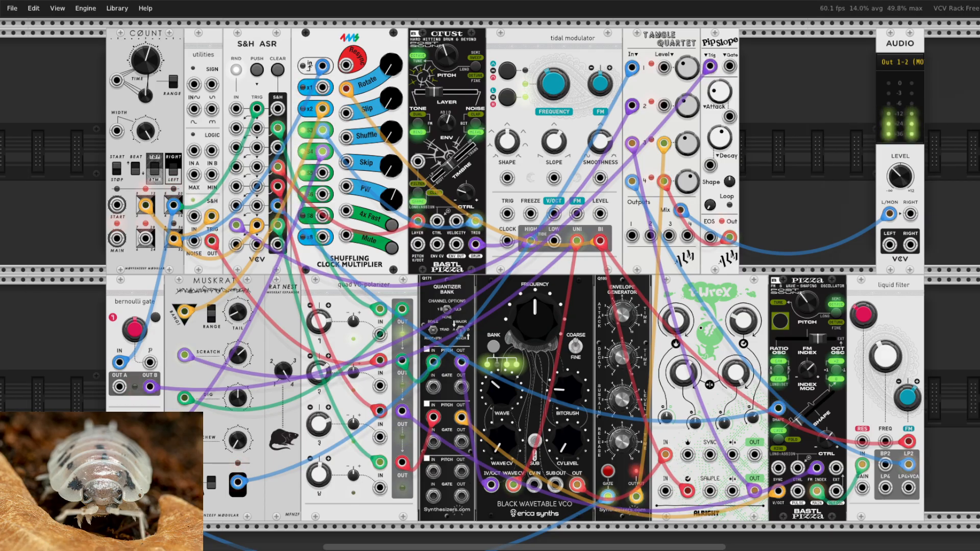
pyautogui.hscroll(2, 962, 262)
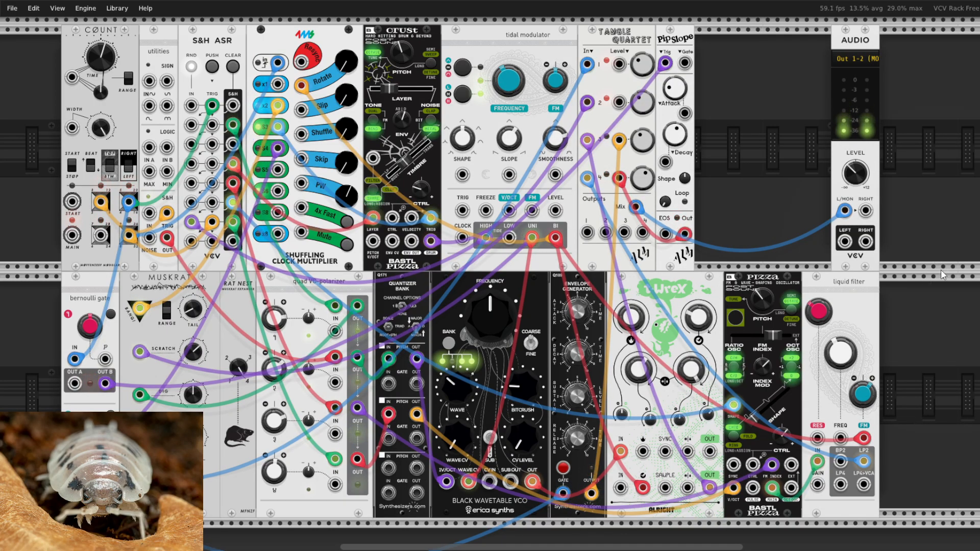
pyautogui.moveTo(870, 50); pyautogui.dragTo(918, 50)
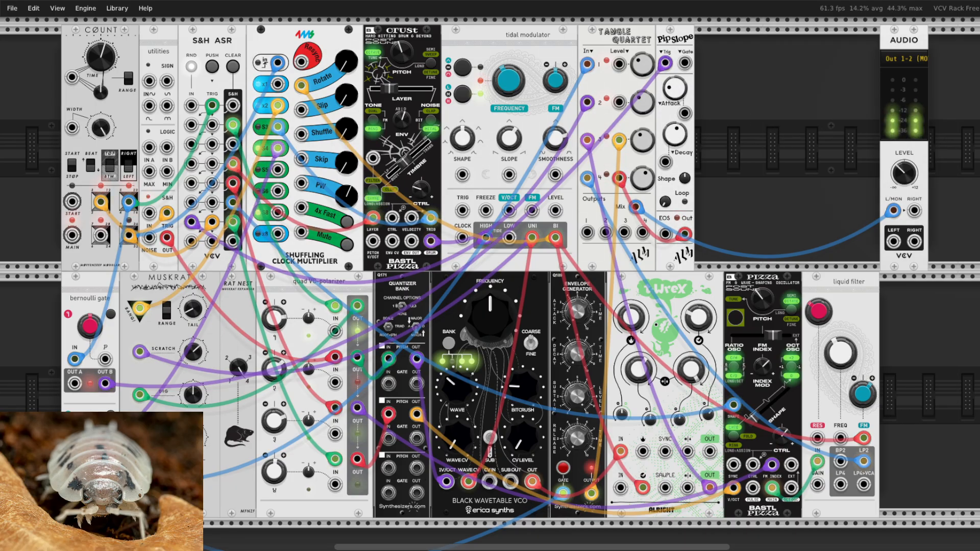
pyautogui.moveTo(906, 37); pyautogui.dragTo(916, 36)
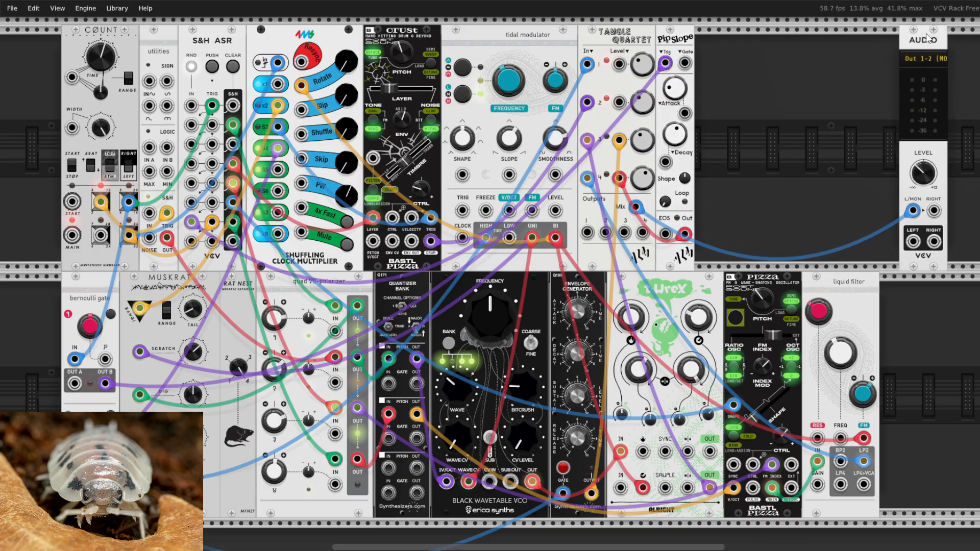